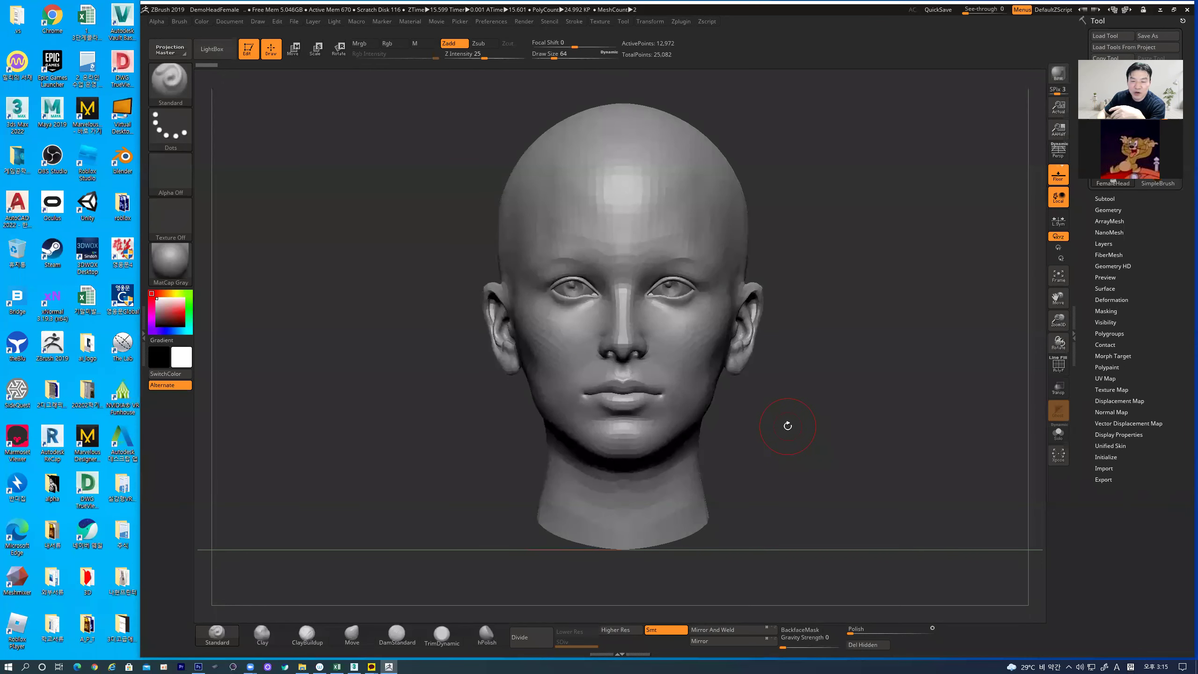
click(650, 21)
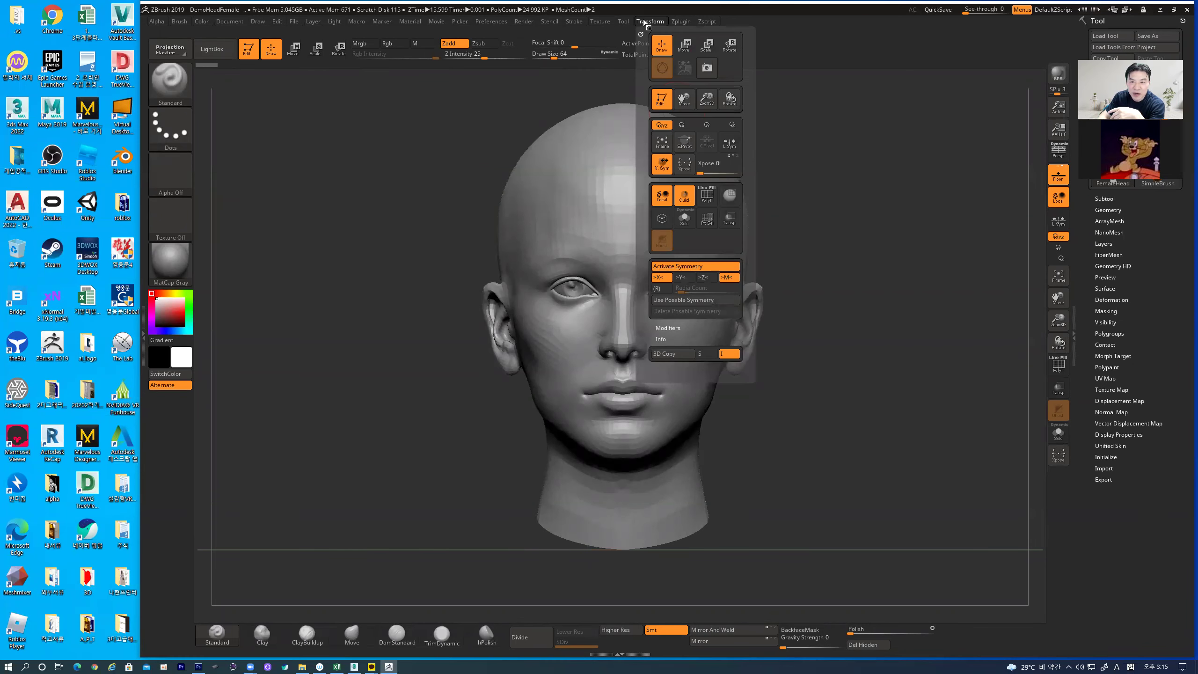
click(599, 21)
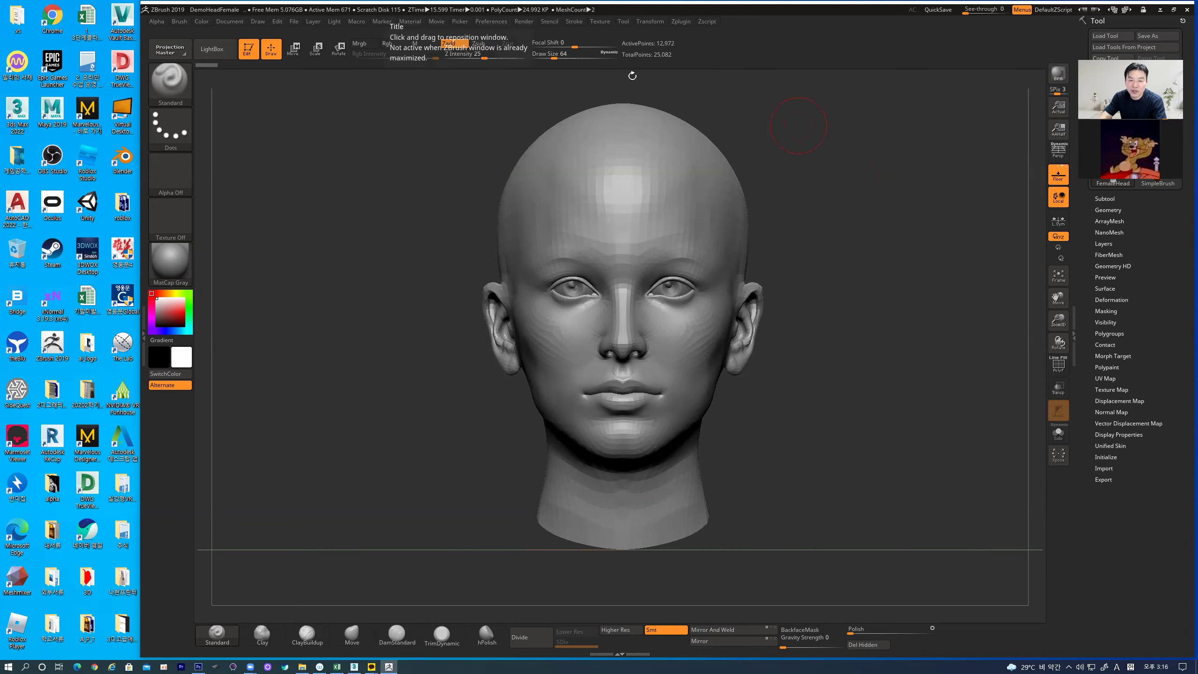
click(603, 22)
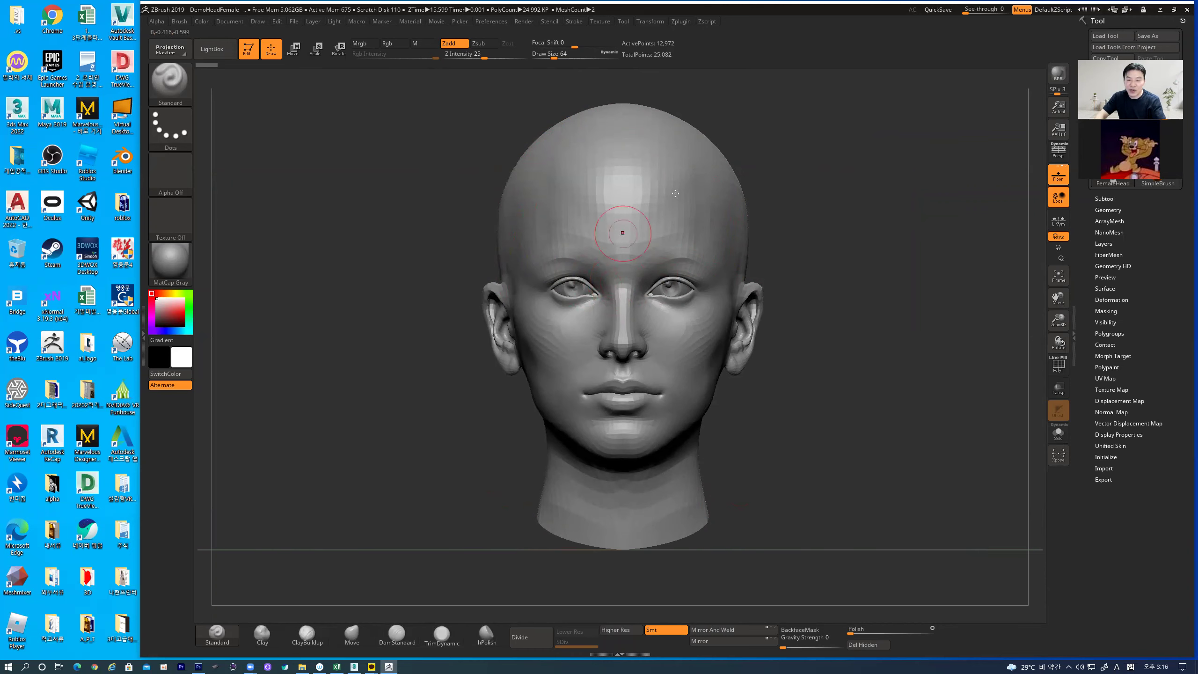
drag(801, 414, 791, 468)
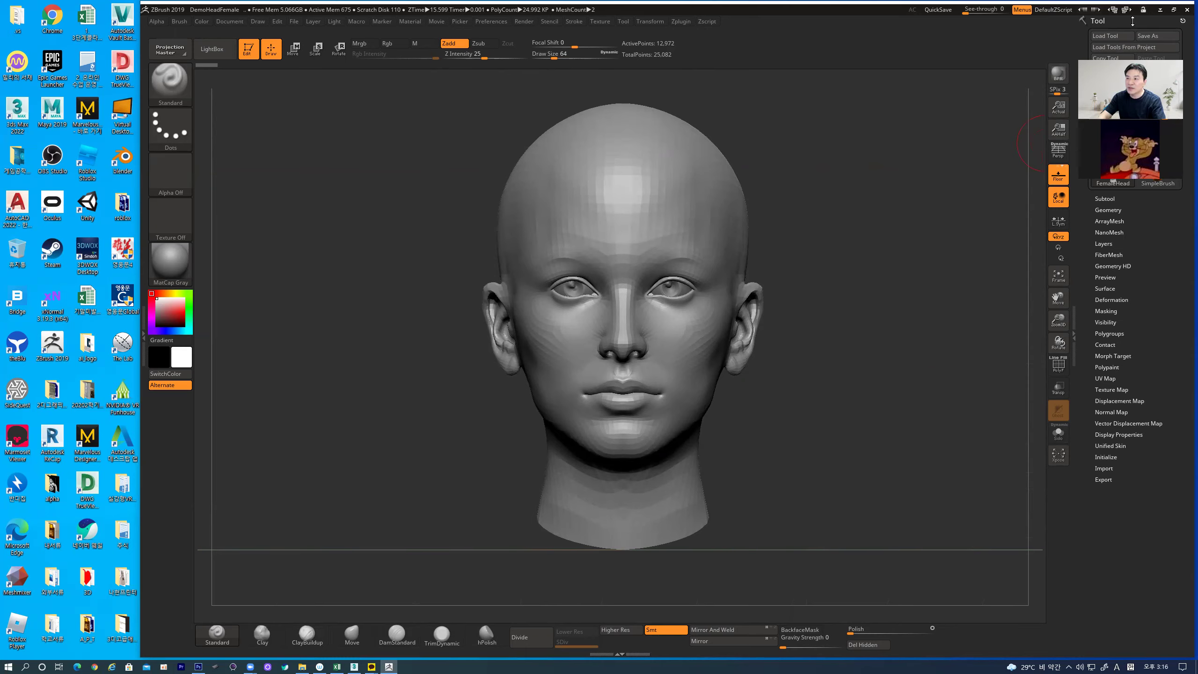
Step: Maximize the window and reopen the DemoHeadFemale.ZPR project from LightBox, closing LightBox once it has loaded
click(1174, 9)
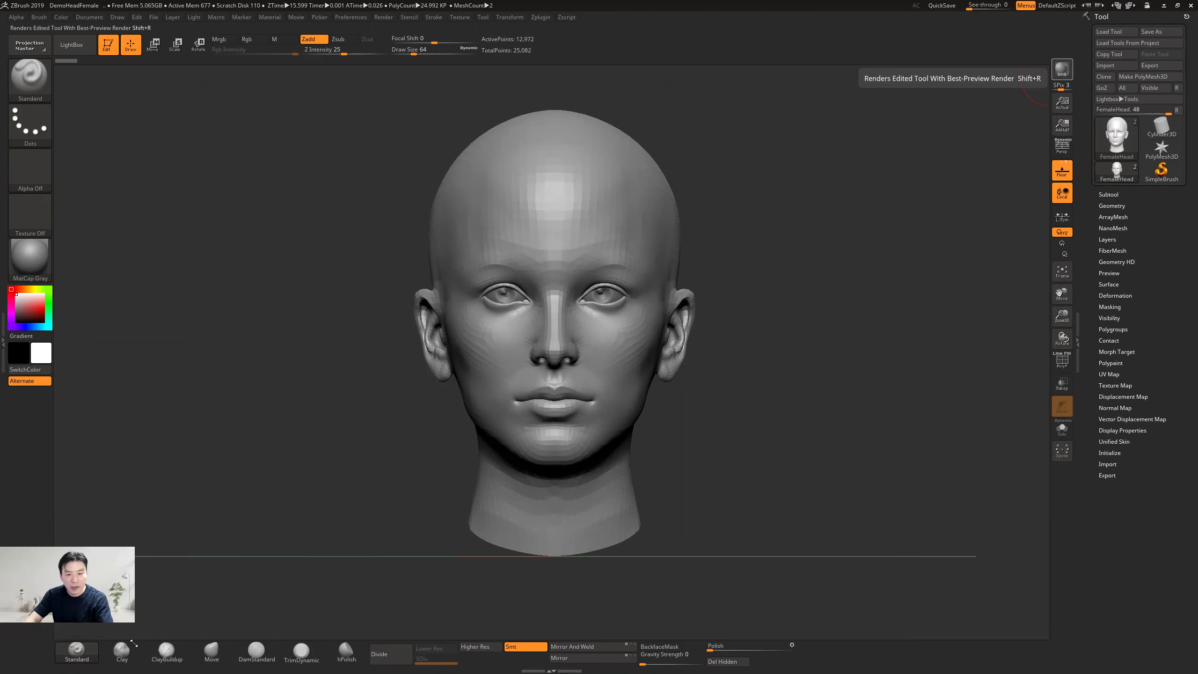
click(75, 45)
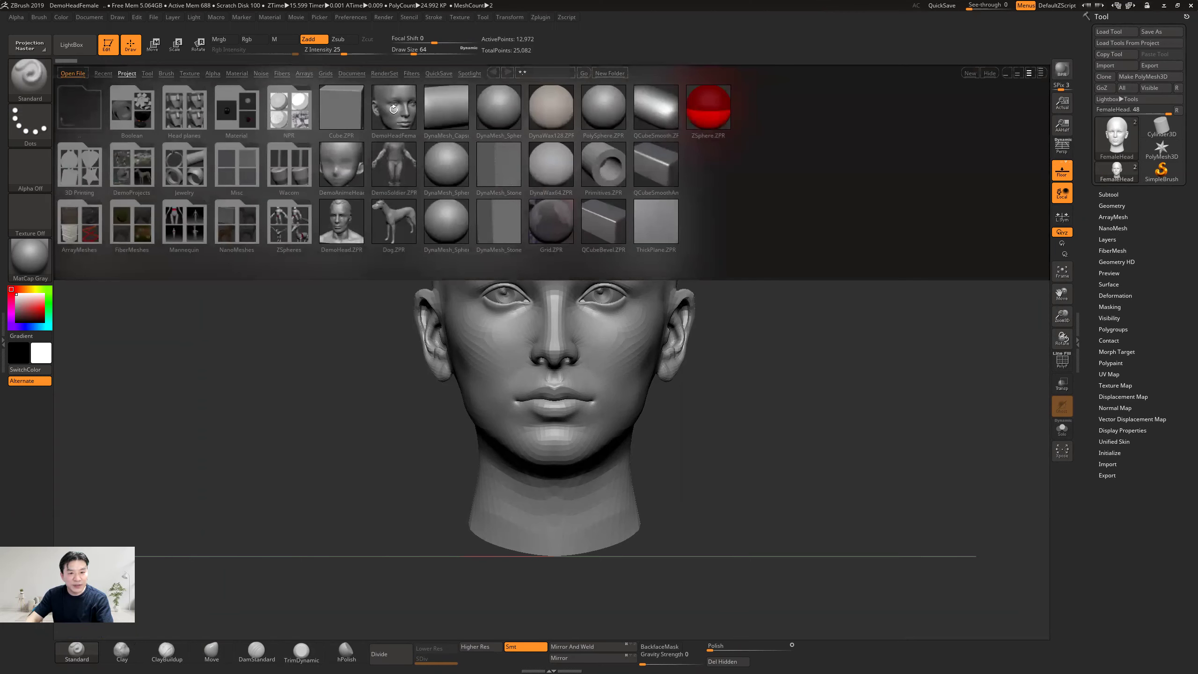
double_click(394, 109)
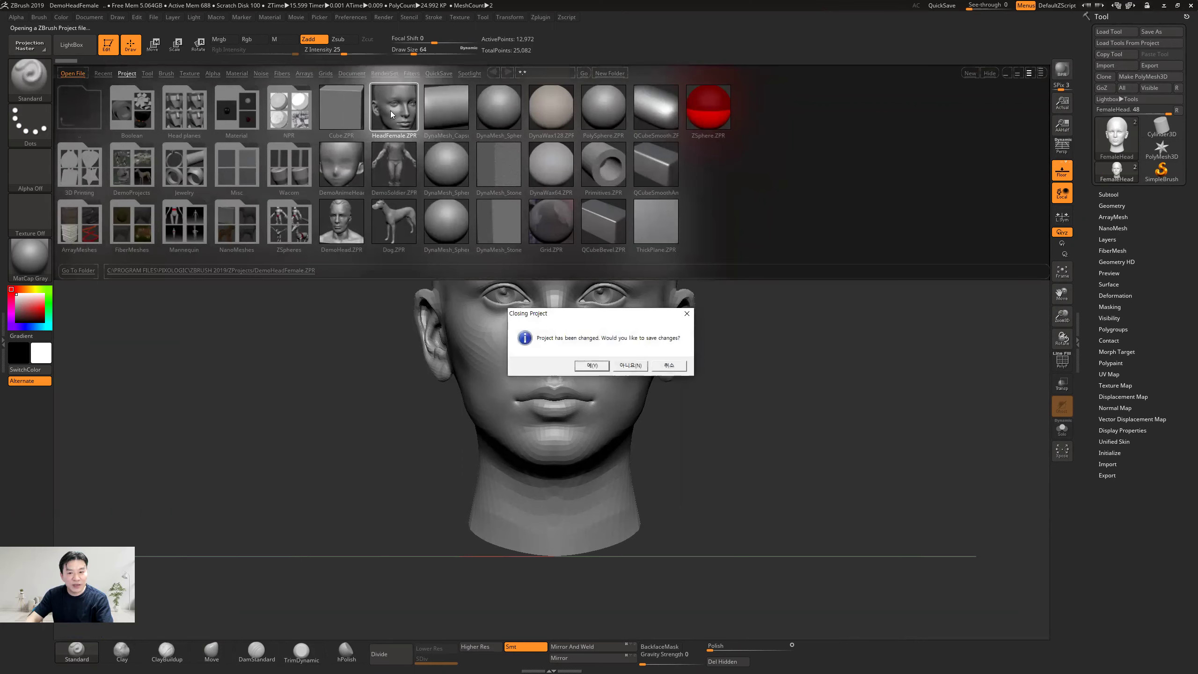
click(585, 367)
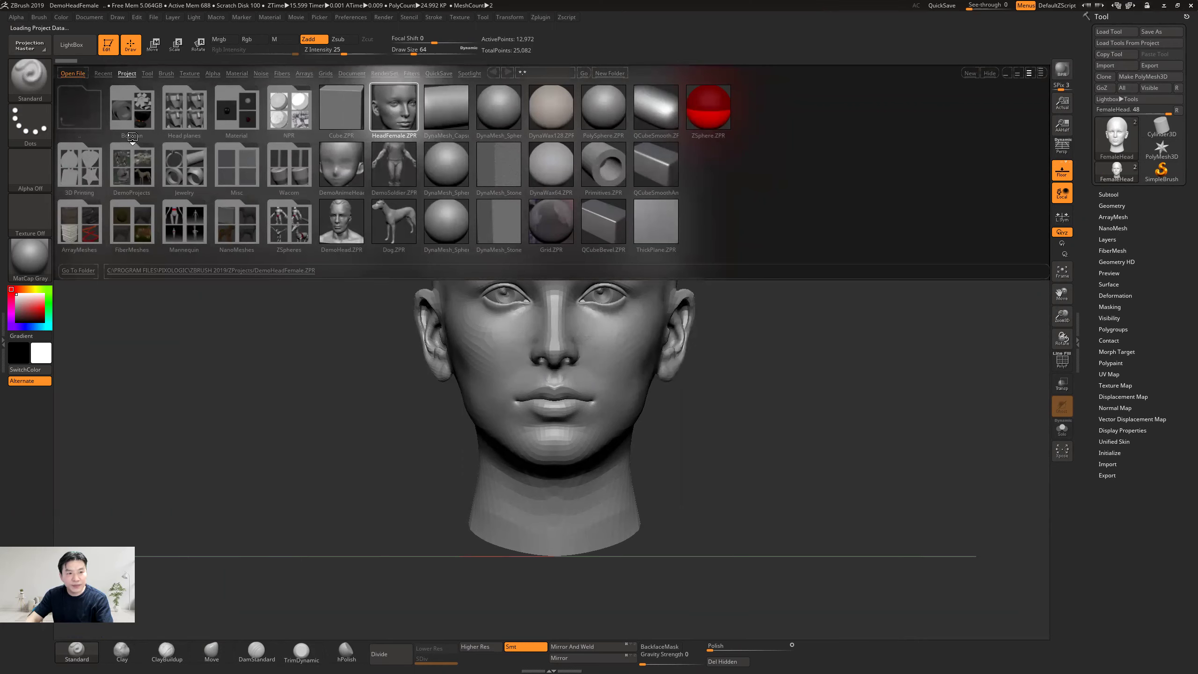
click(74, 46)
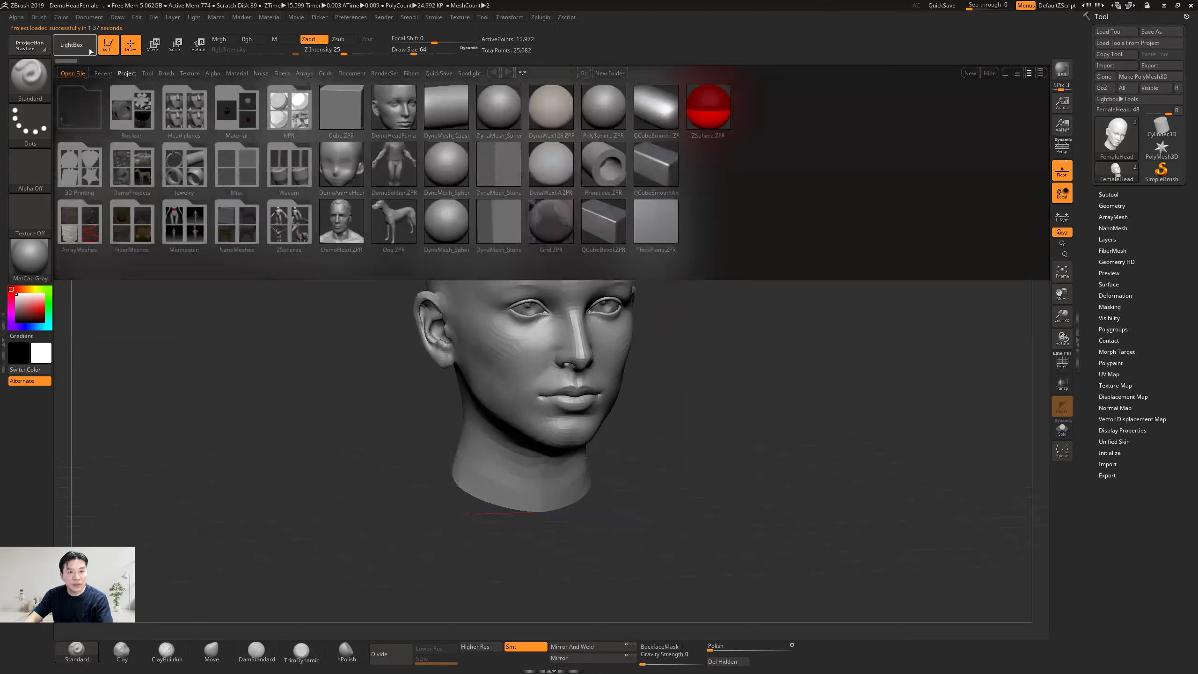
click(73, 45)
Step: Turn off perspective distortion and expand the UV Map settings of the FemaleHead tool
click(1063, 150)
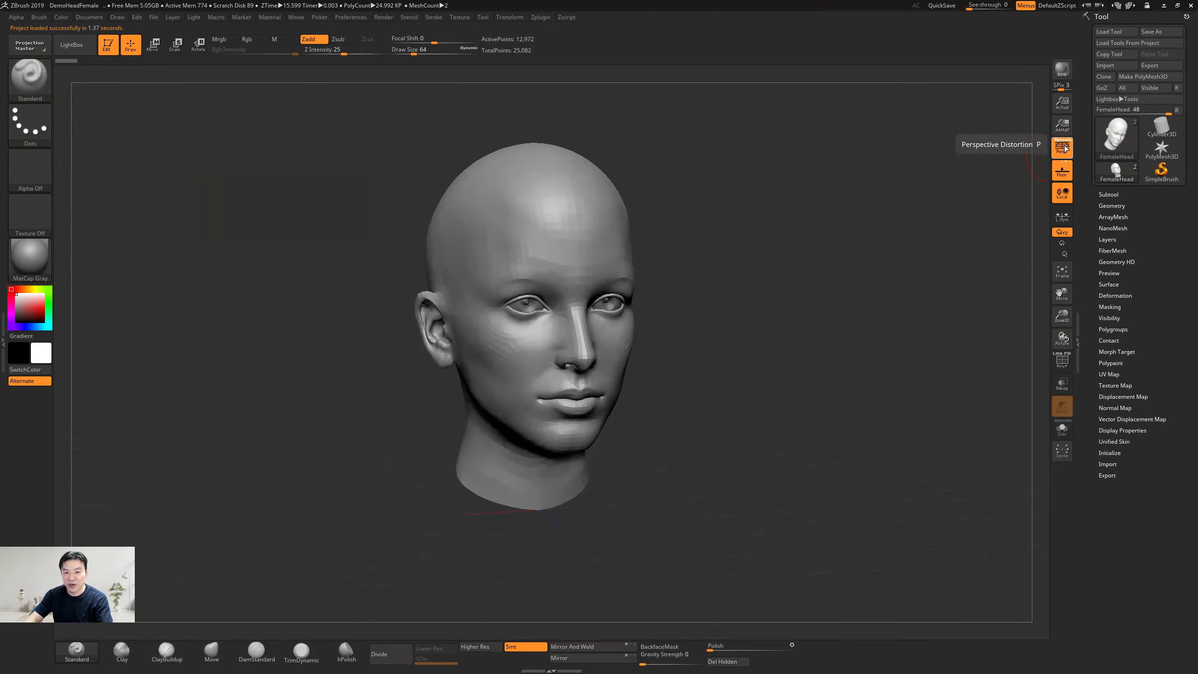
click(1065, 149)
drag(804, 333, 831, 401)
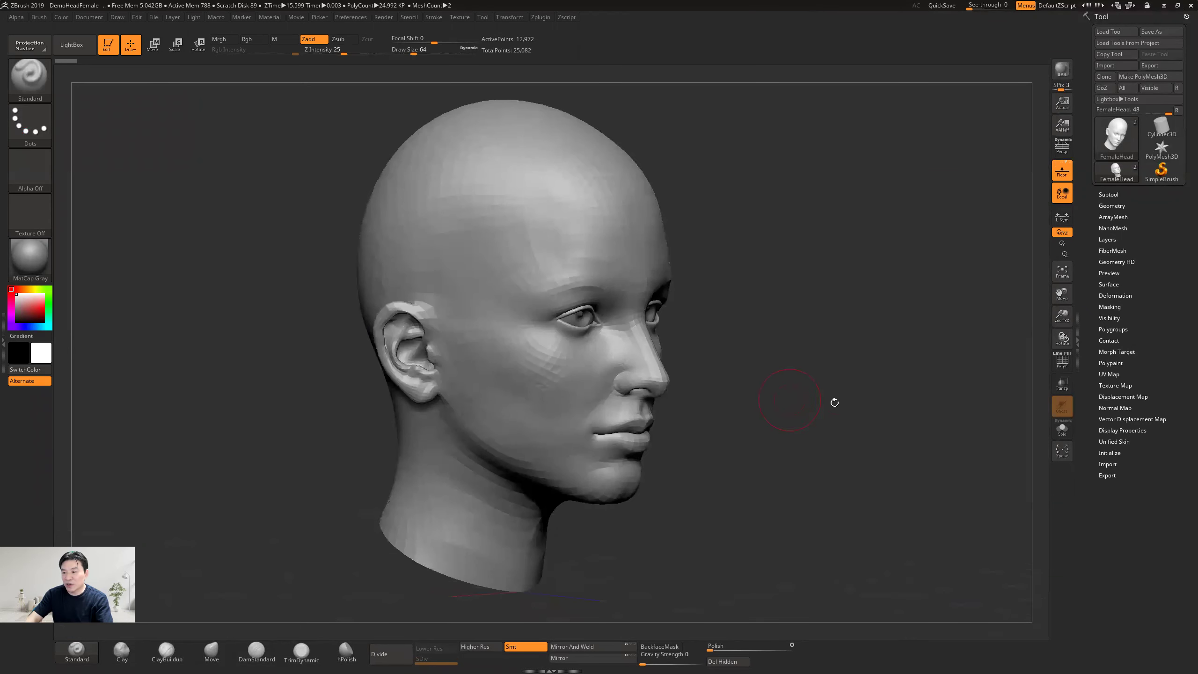
click(1103, 374)
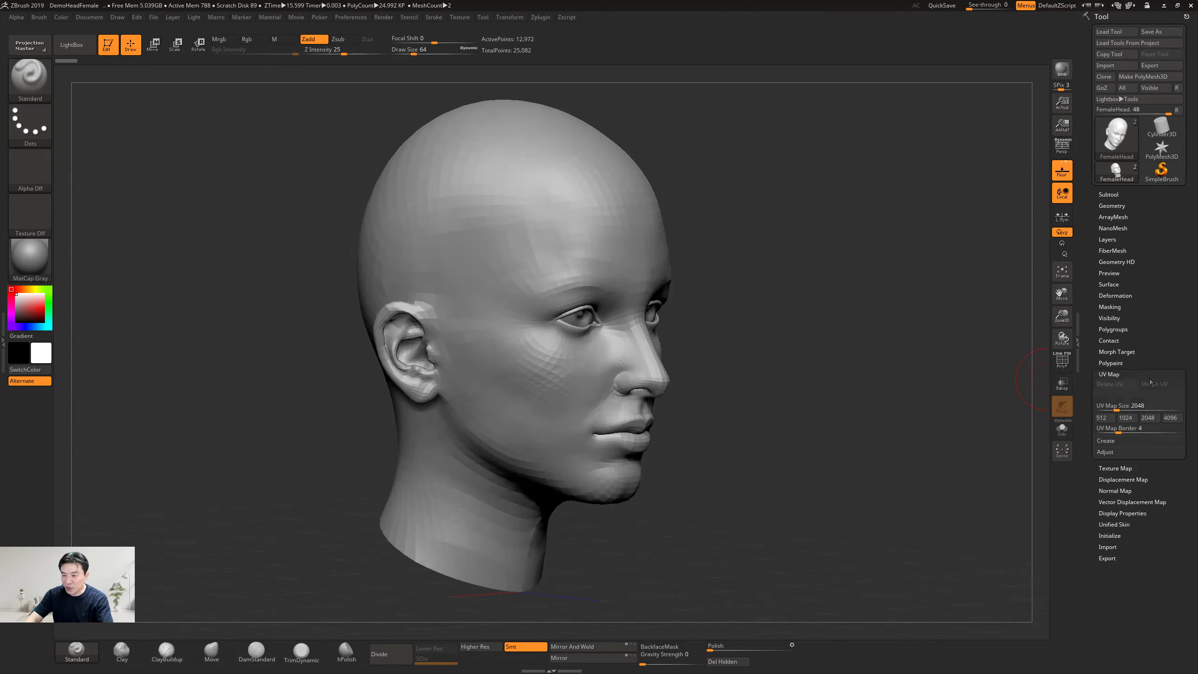
drag(796, 292, 914, 298)
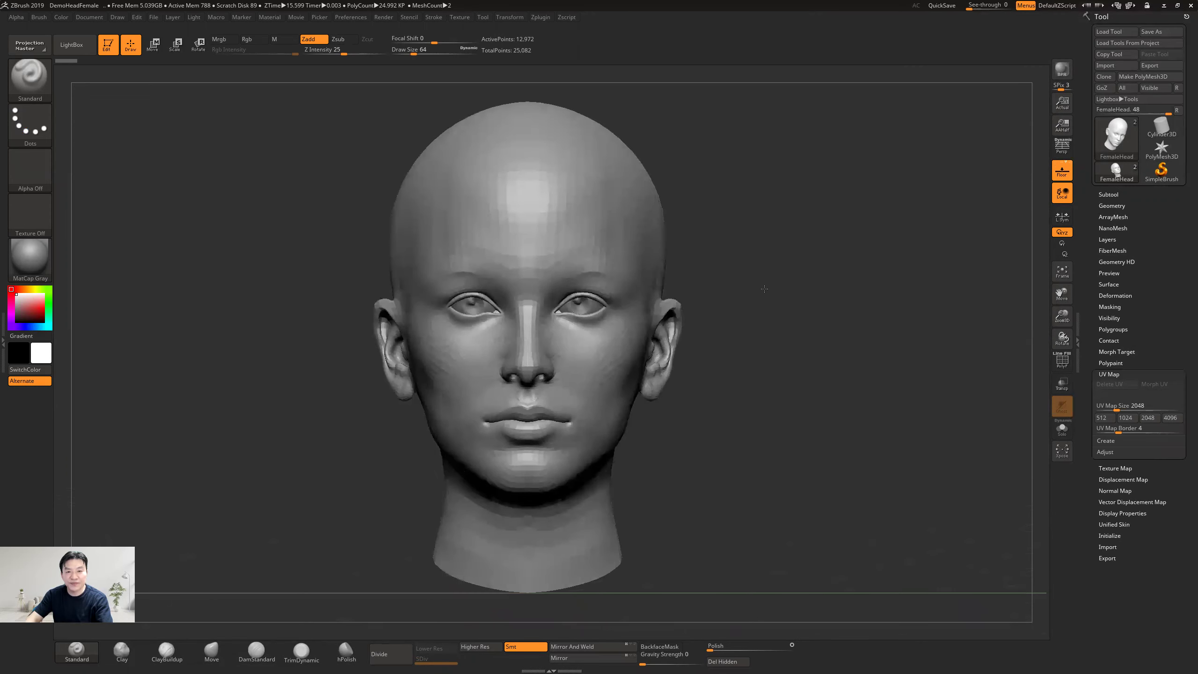
Step: Dock the Zplugin palette beside the canvas with its UV Master section expanded and ZWrap collapsed
click(540, 17)
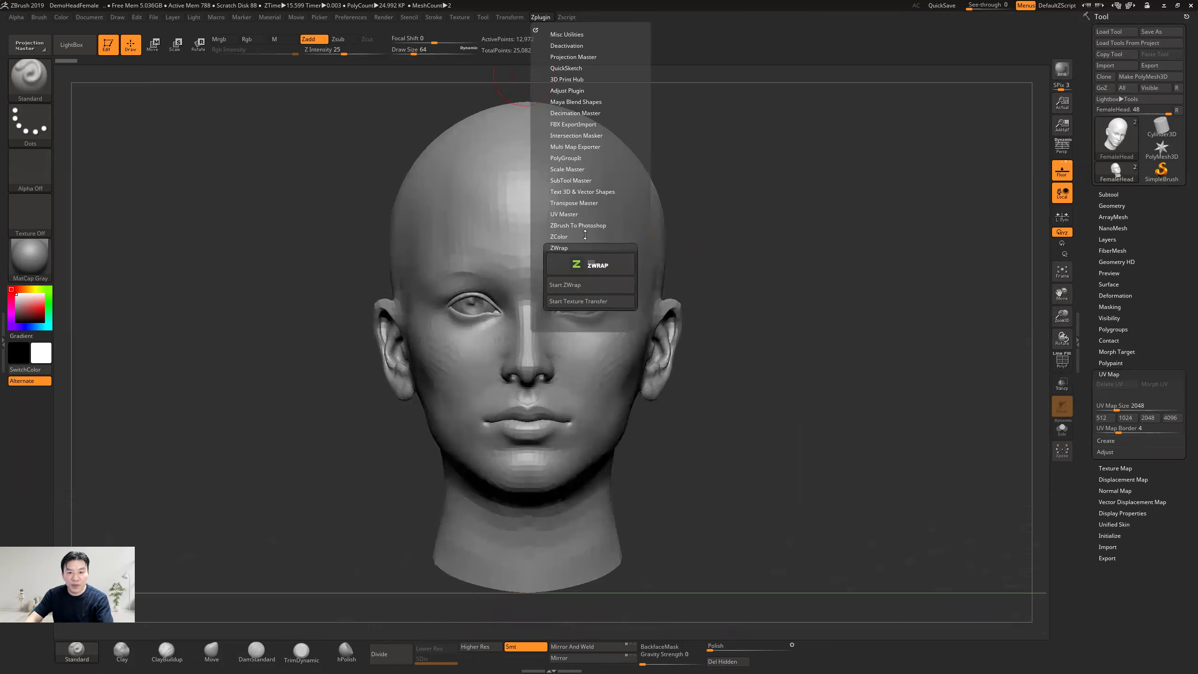
click(561, 245)
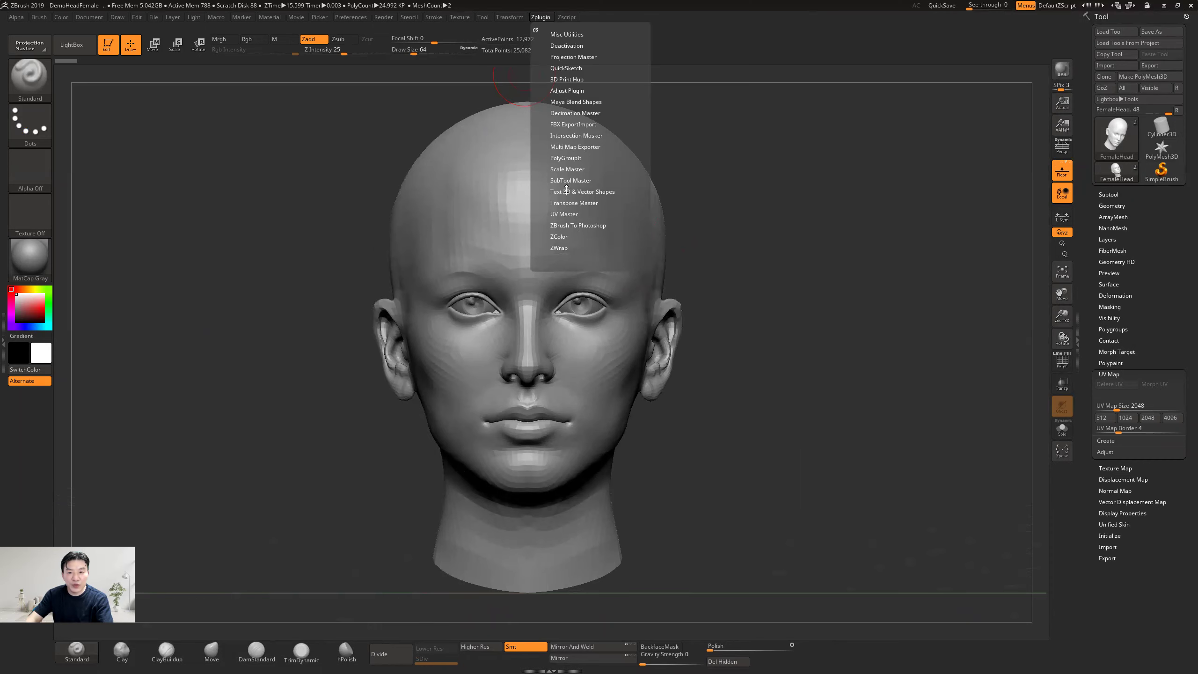
click(570, 214)
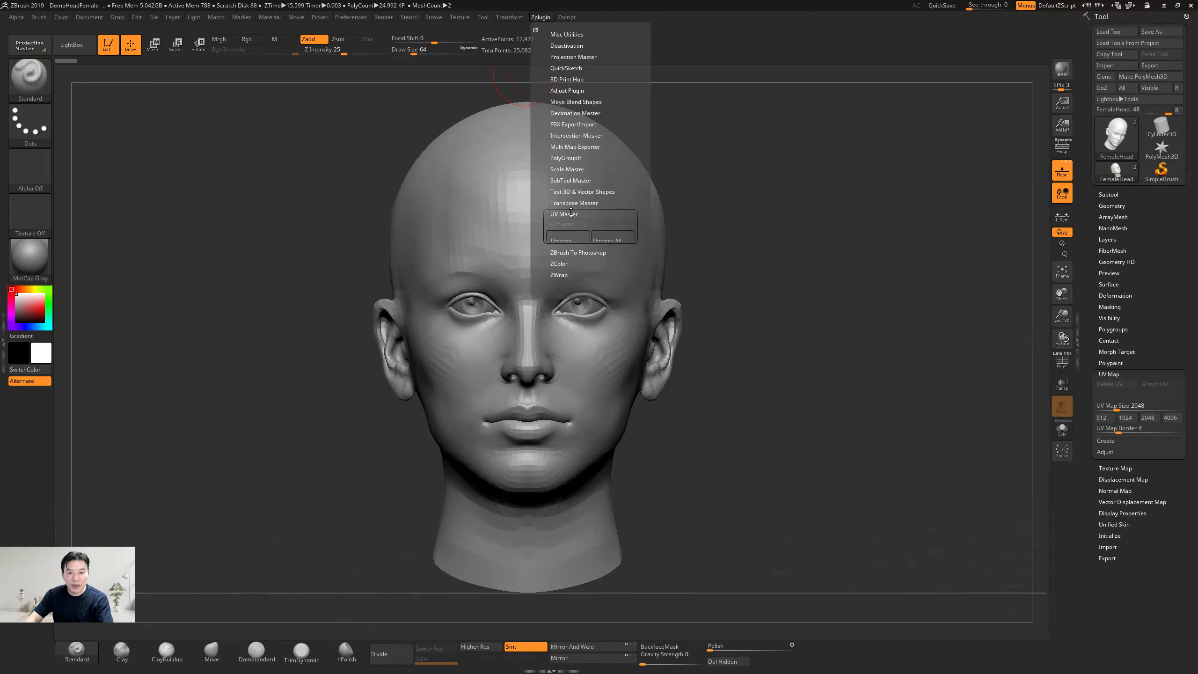
click(535, 30)
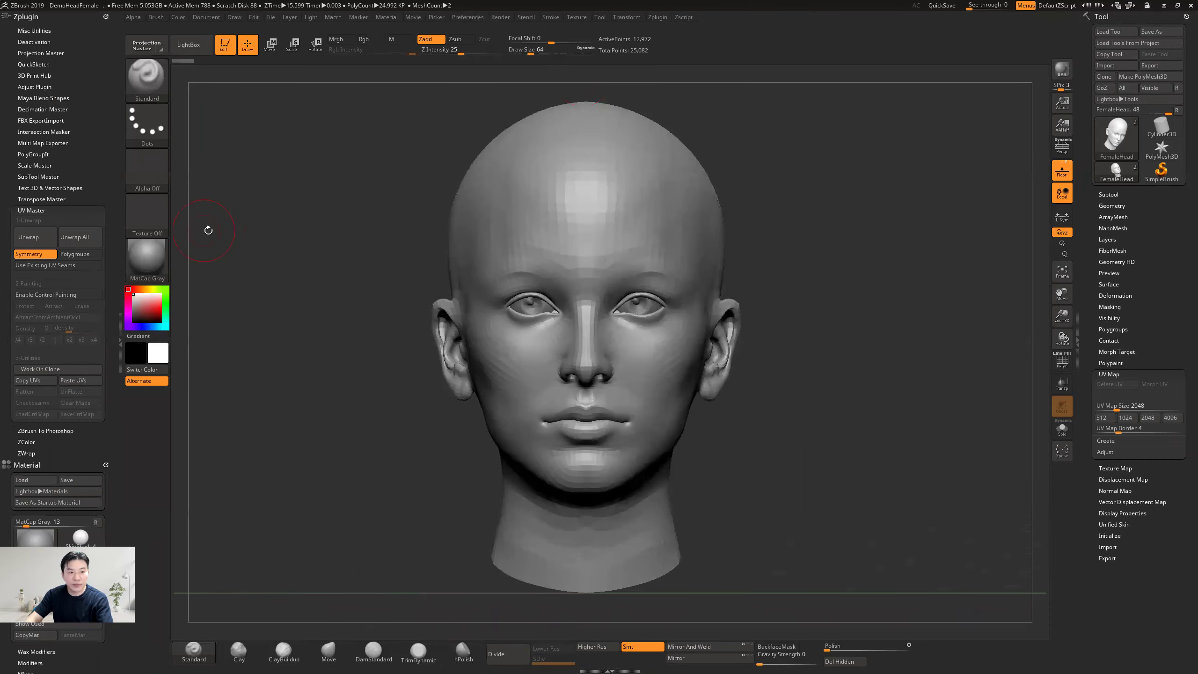
Step: Unwrap the female head's UVs with UV Master, keeping the Symmetry option enabled
scroll(97, 423, down, 2)
scroll(97, 423, down, 4)
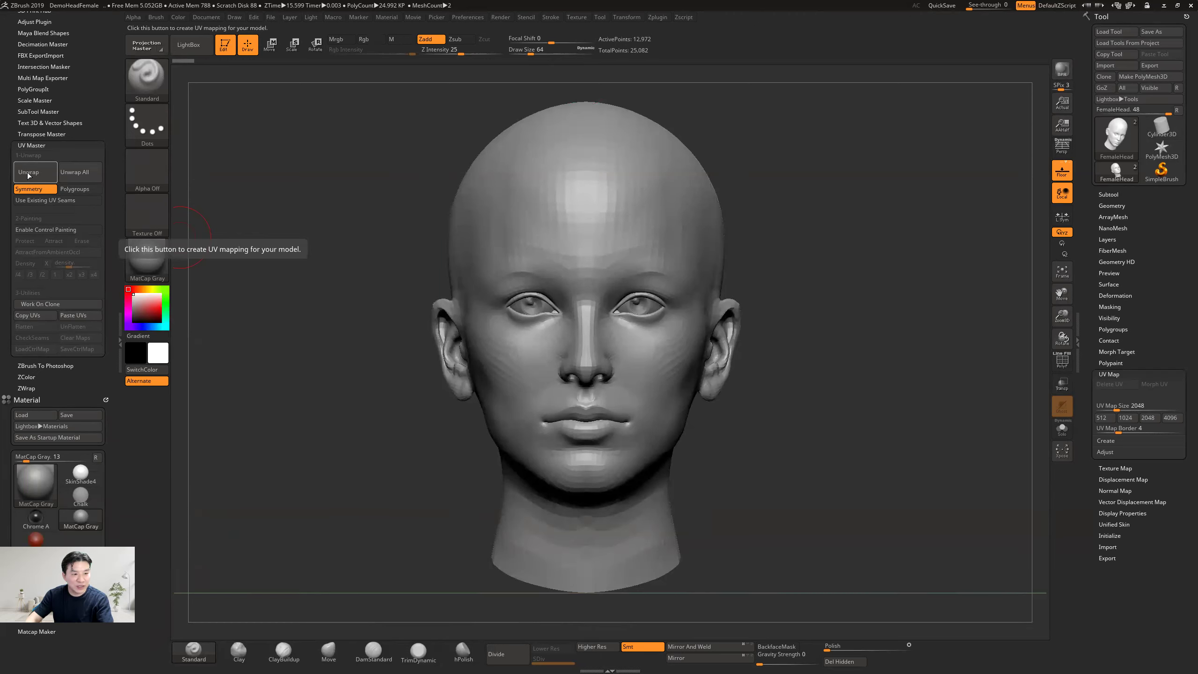
click(36, 175)
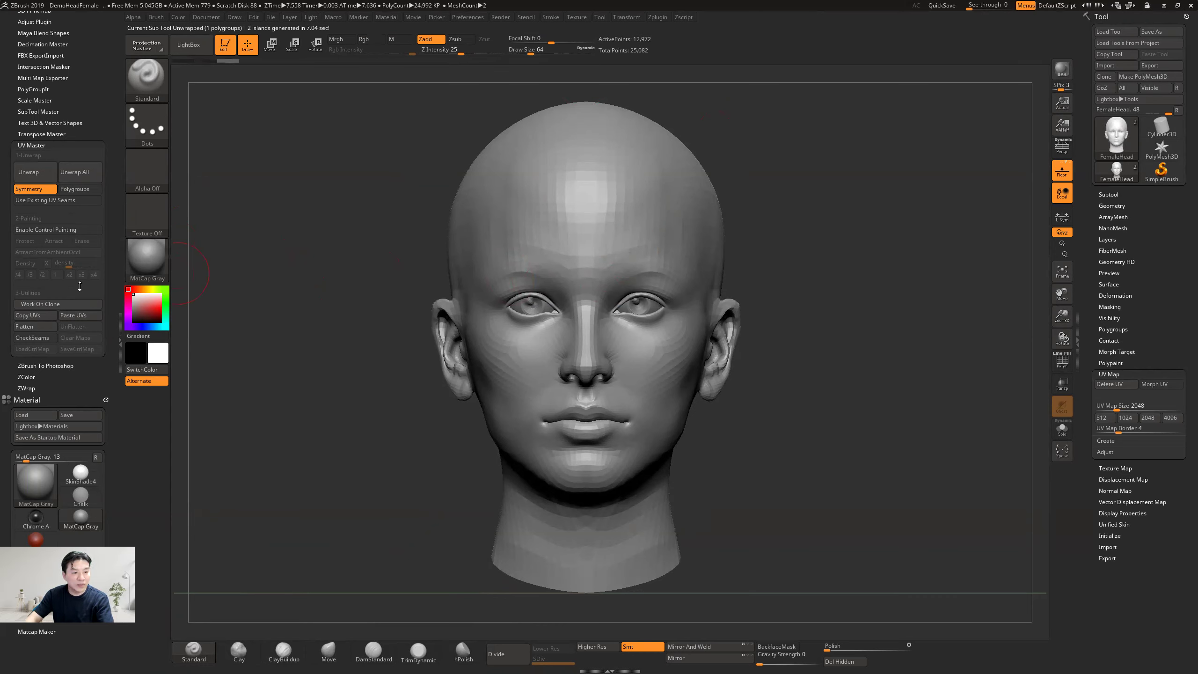
Step: Flatten the head with UV Master to examine its UV islands, and unflatten it back to the 3D model
click(28, 328)
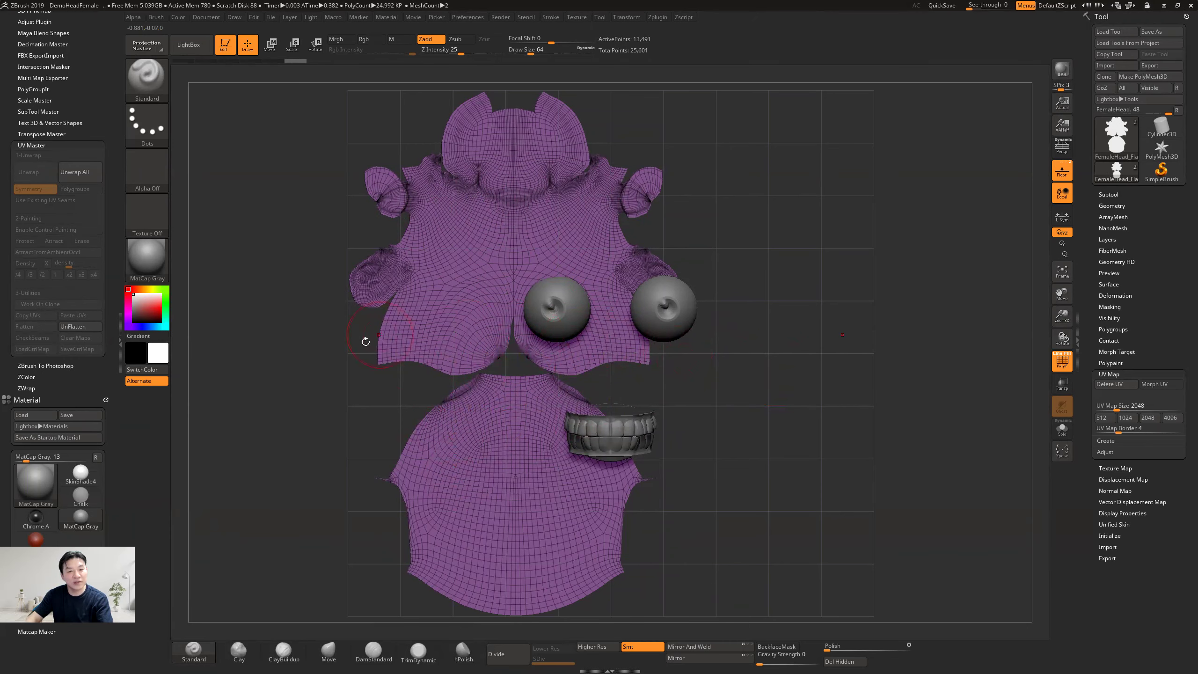
drag(338, 382, 319, 401)
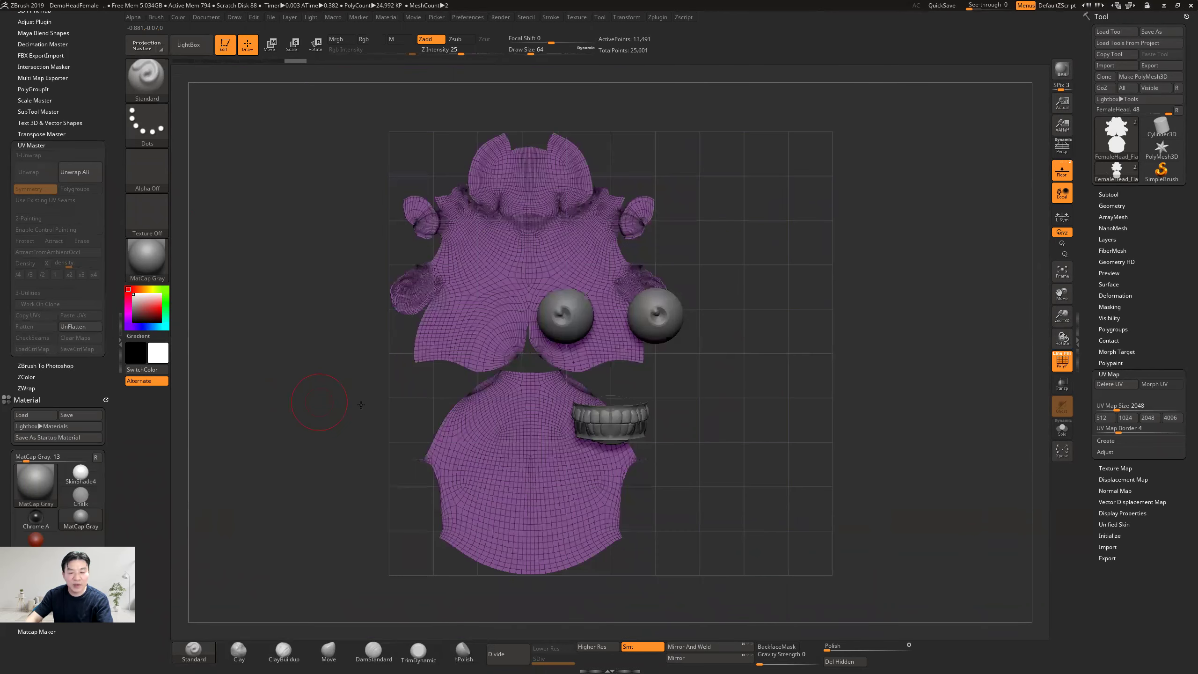
alt+drag(368, 318, 409, 319)
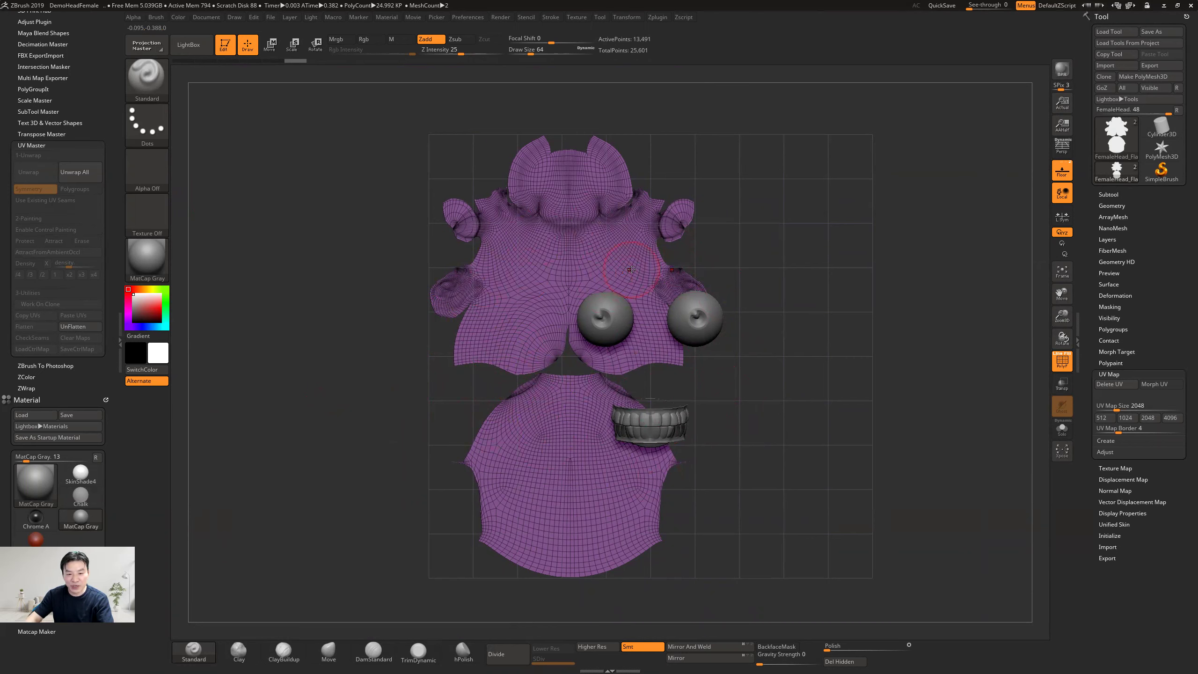
click(79, 330)
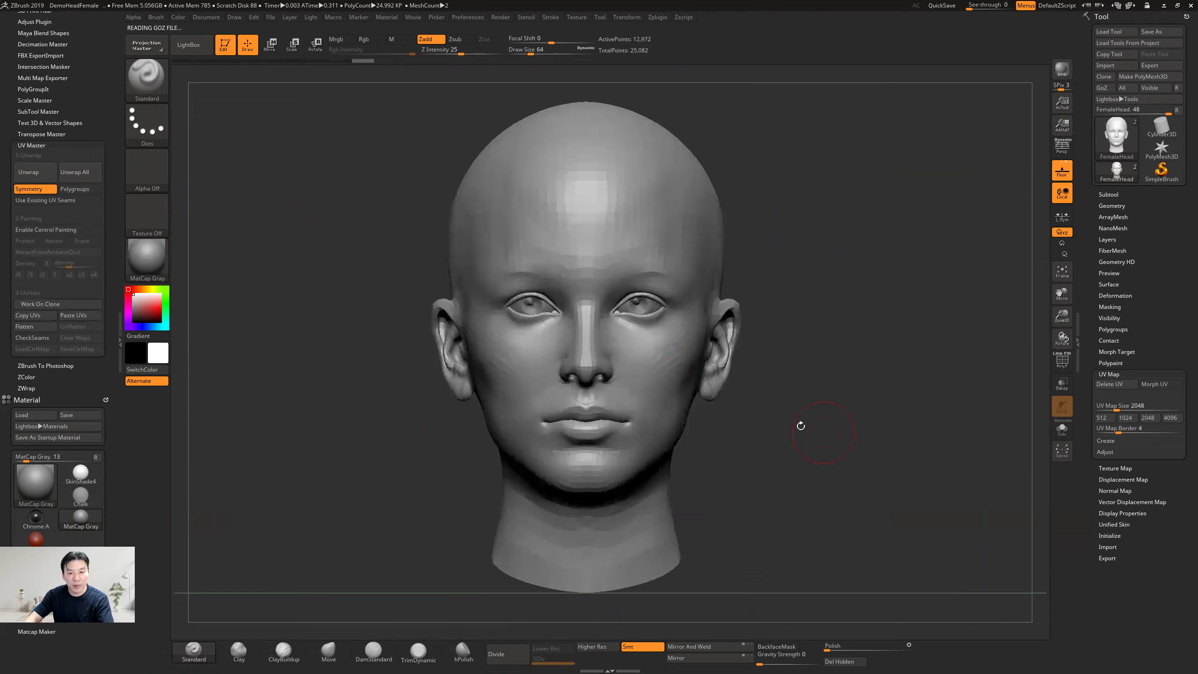
Step: Preview the head's UV layout with Morph UV and return it to its 3D shape
drag(801, 426, 896, 420)
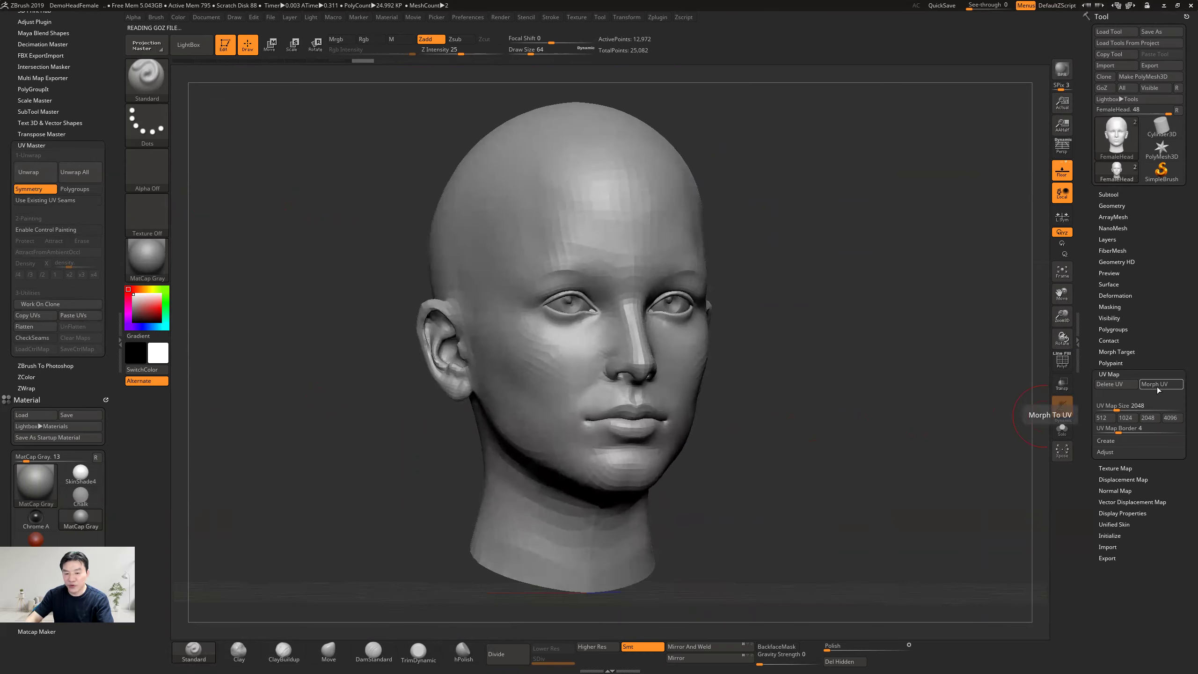
click(1156, 387)
click(1157, 387)
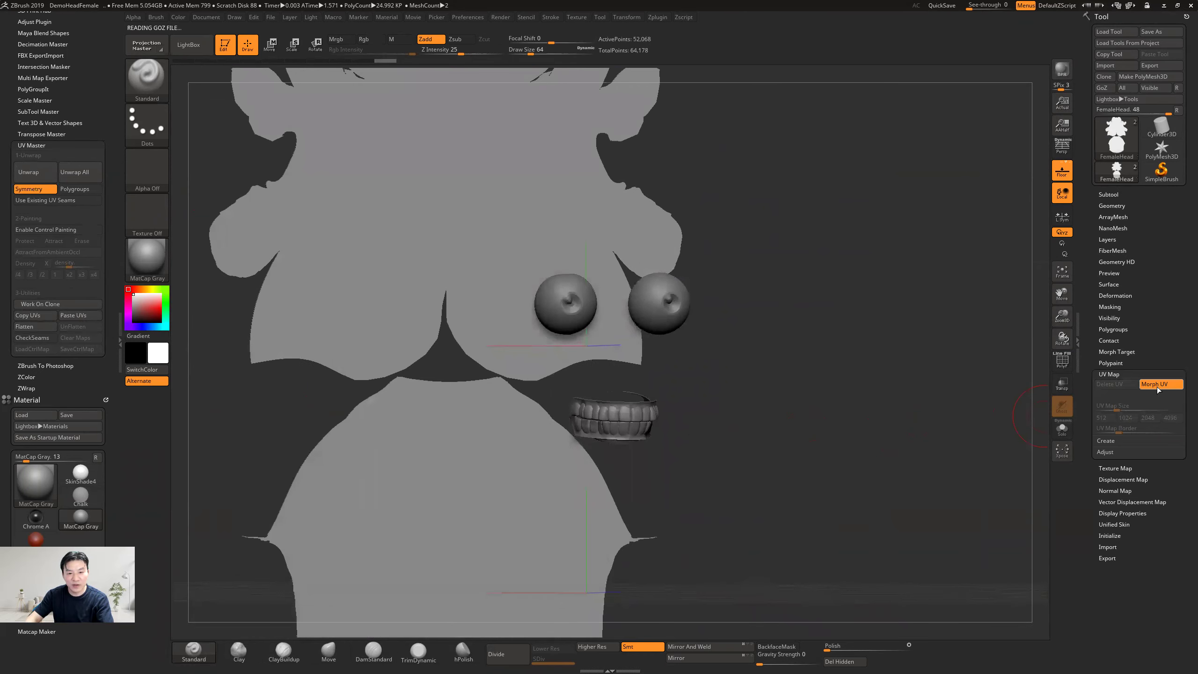
click(1156, 387)
click(1156, 385)
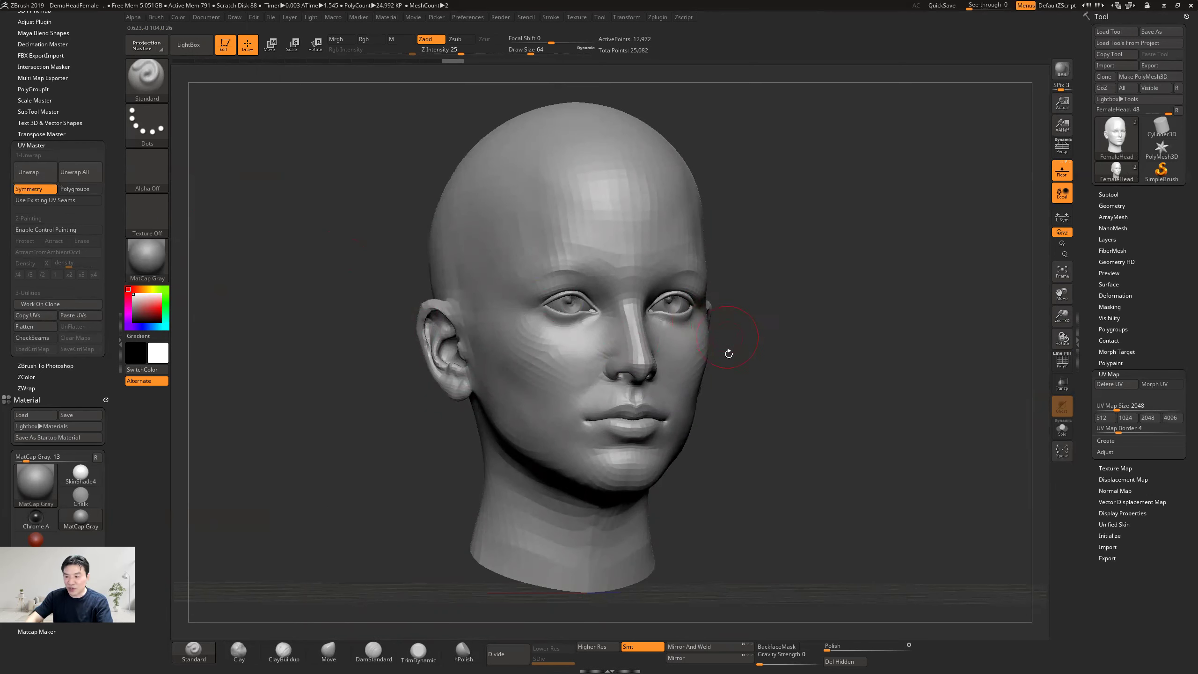
mouse_move(829, 375)
mouse_down()
mouse_move(736, 373)
mouse_move(845, 368)
mouse_move(807, 377)
mouse_up()
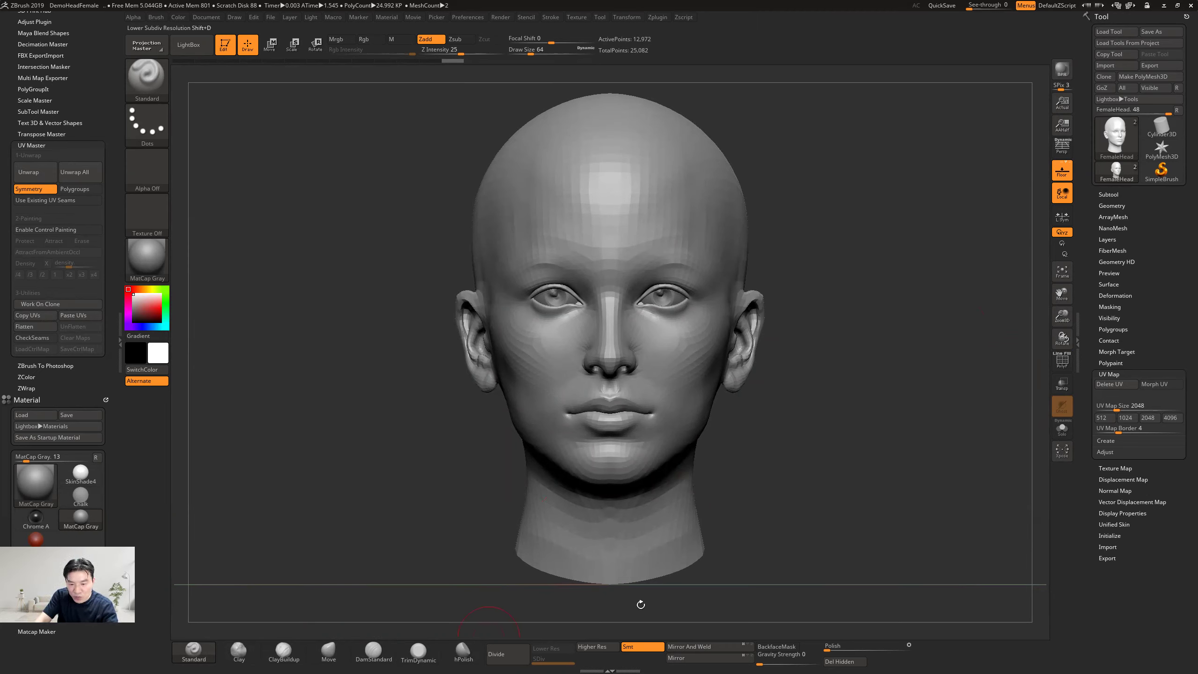
Step: Expand the subtool list and inspect the eyes and FemaleHead subtools one after the other in Solo mode
shift+drag(780, 474, 943, 424)
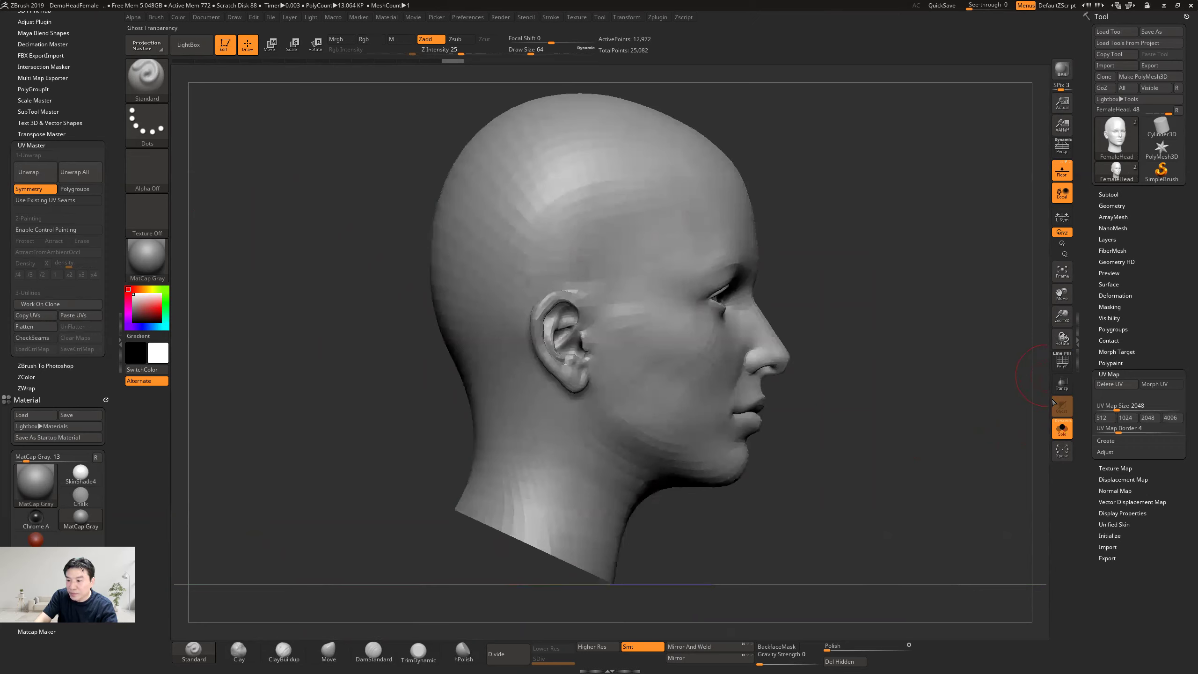
click(1109, 195)
click(1158, 245)
drag(846, 383, 903, 361)
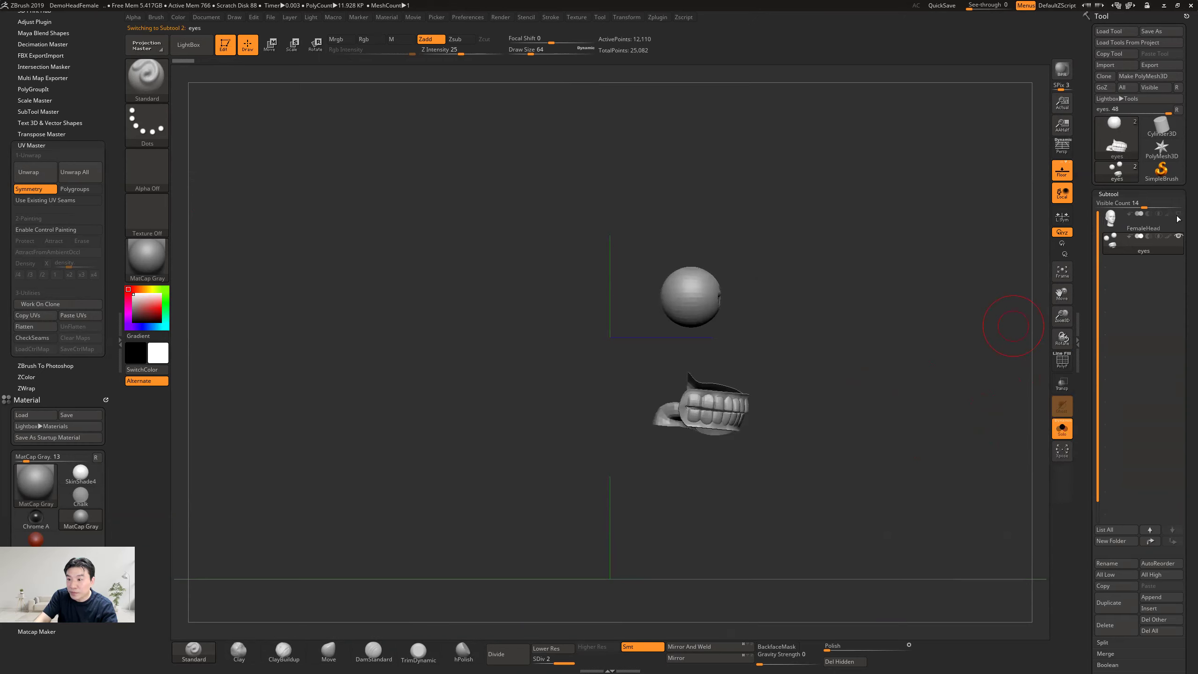
click(1168, 229)
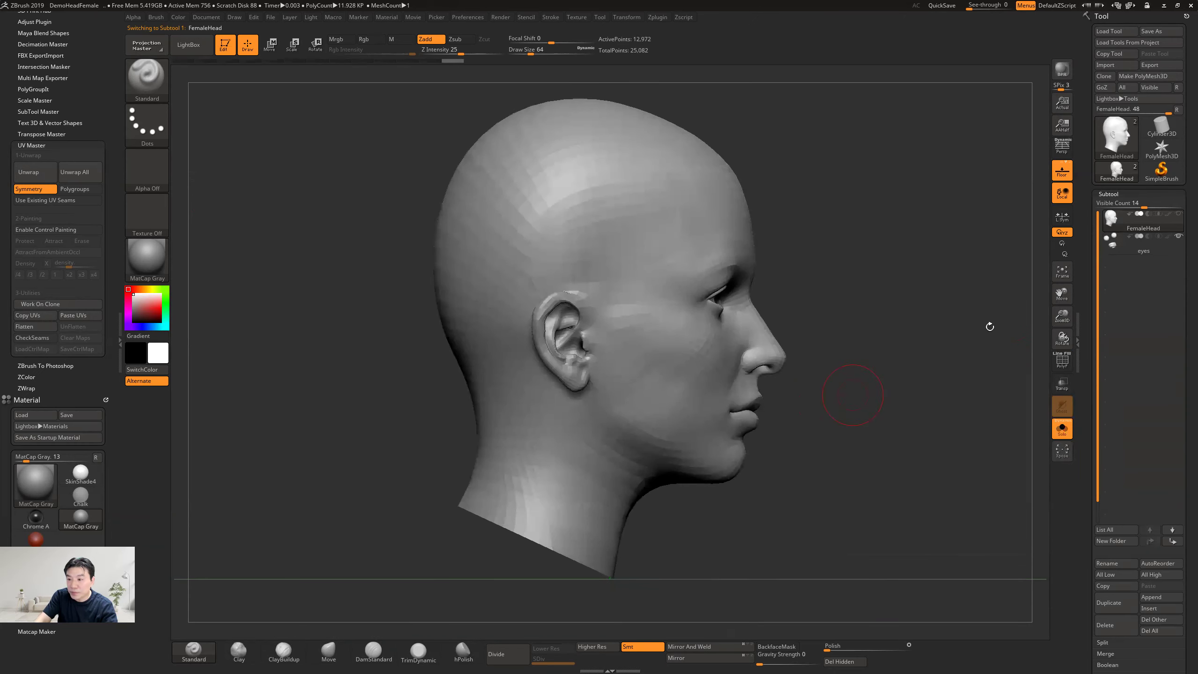
drag(877, 323, 857, 362)
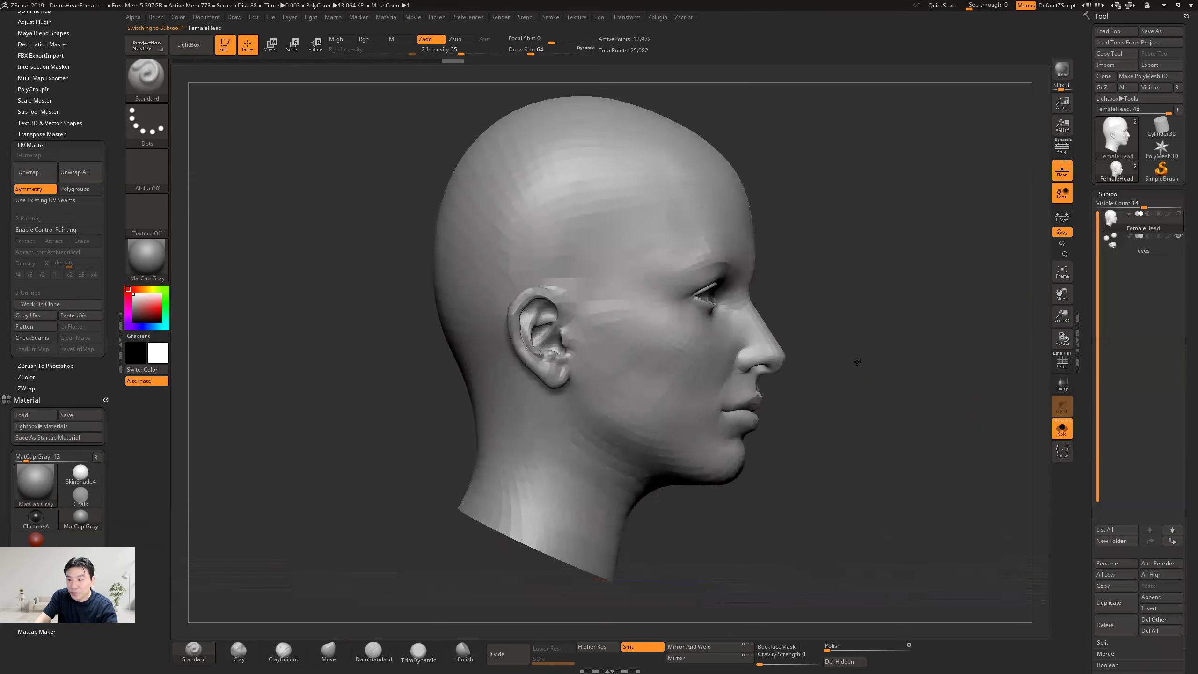
Step: Turn off Solo mode and enable transparency with the Ghost option off for the FemaleHead subtool
click(1062, 385)
click(1063, 429)
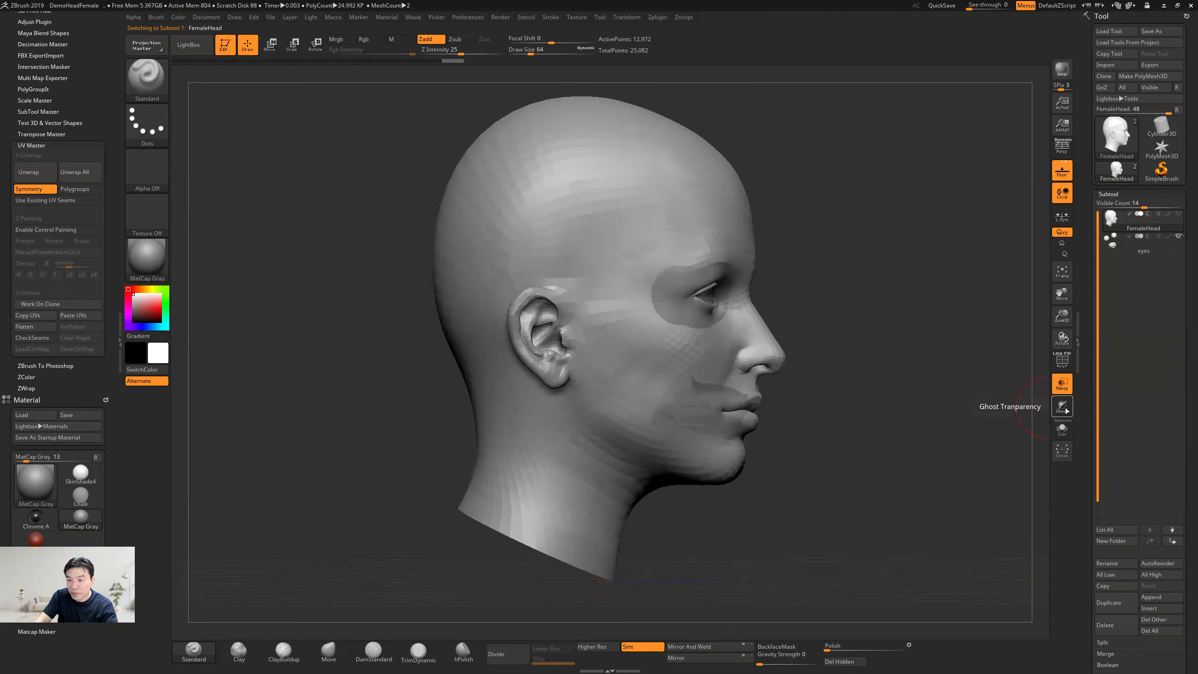
click(1065, 410)
drag(881, 419, 916, 421)
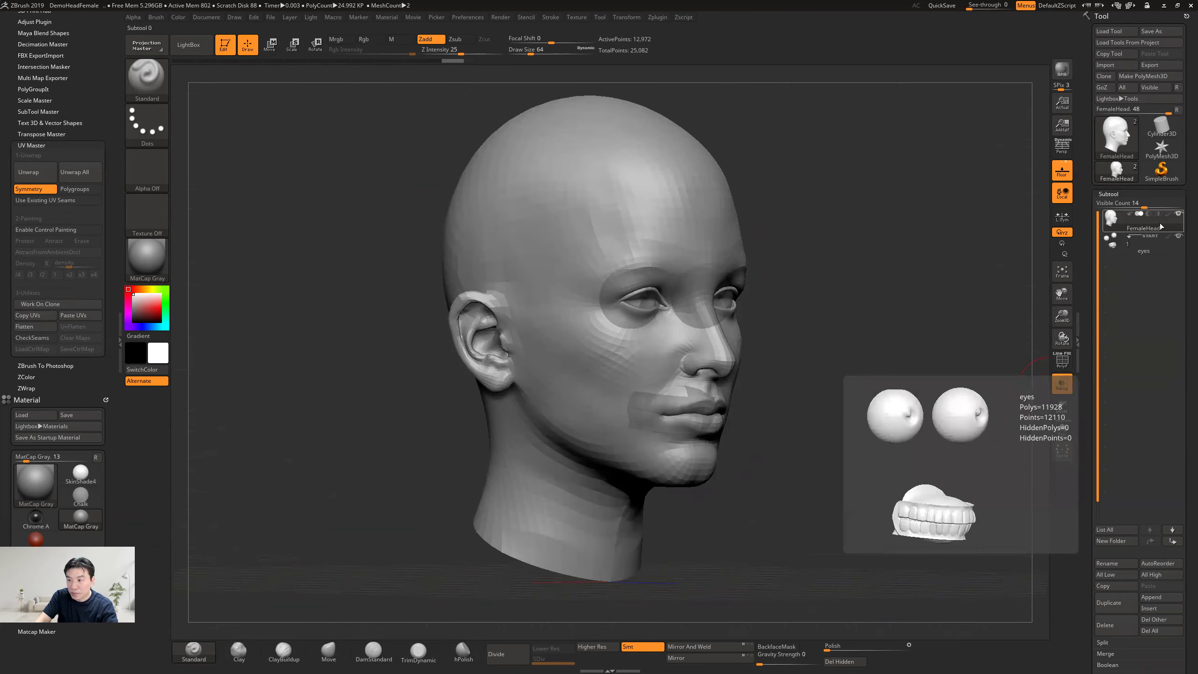
Step: Make the eyes subtool active, turn on Ghost transparency and make the FemaleHead subtool visible around it
click(1166, 240)
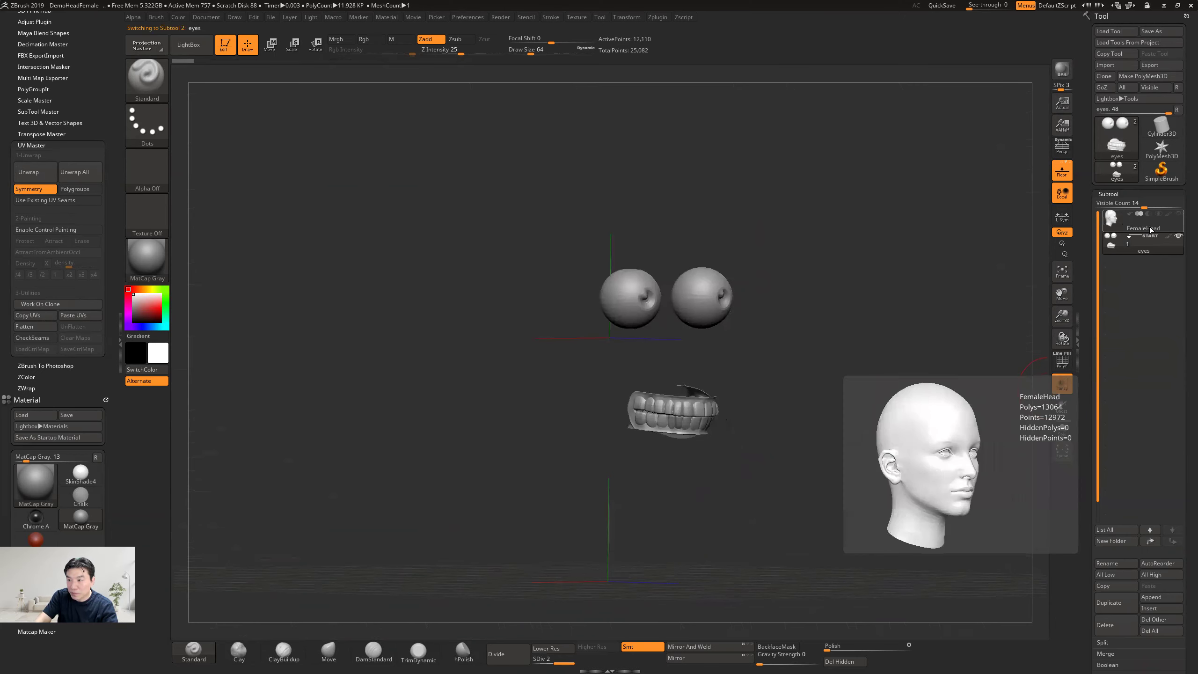
click(1061, 406)
drag(1032, 373, 989, 302)
click(1178, 213)
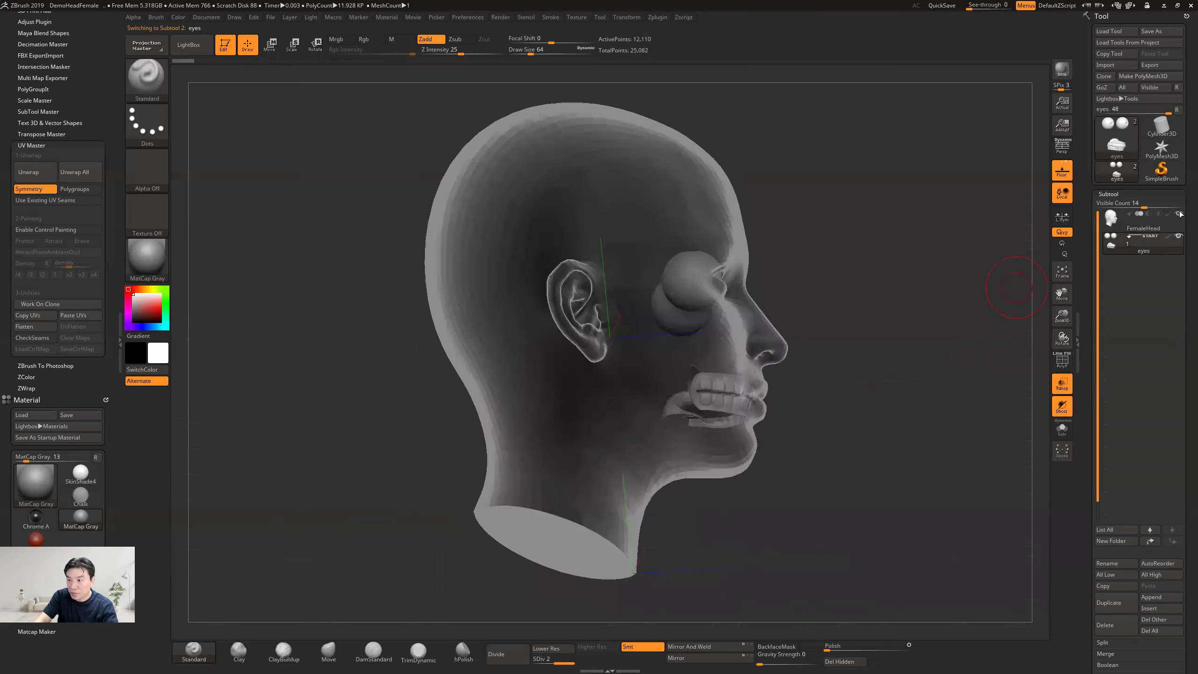
Step: Inspect the eyes inside the ghosted head, turn off Ghost and transparency, and make the FemaleHead subtool active
drag(825, 425, 791, 528)
alt+drag(1010, 488, 908, 289)
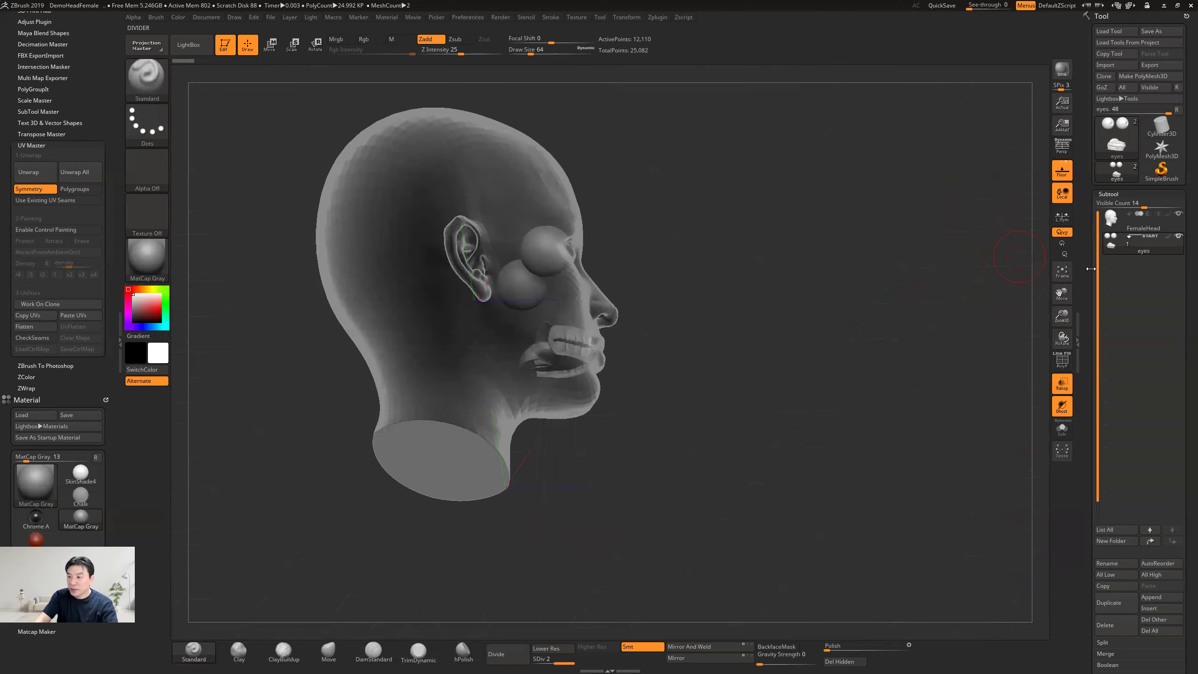
shift+drag(745, 321, 814, 375)
mouse_move(1149, 229)
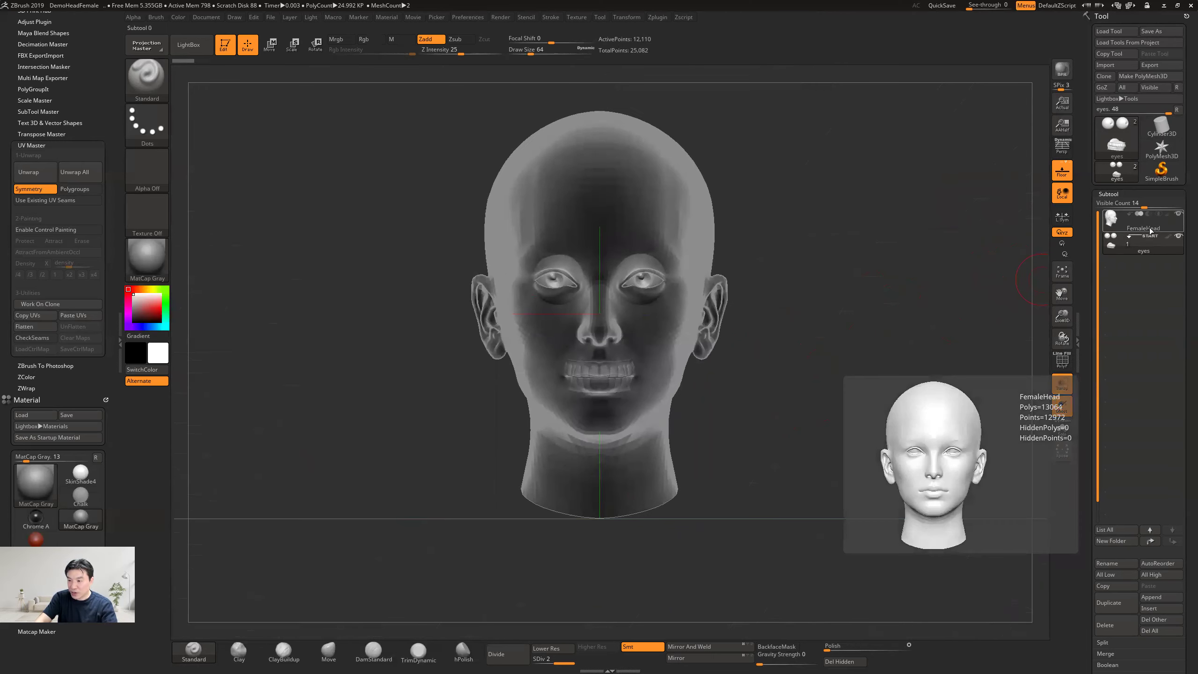
alt+drag(829, 302, 762, 375)
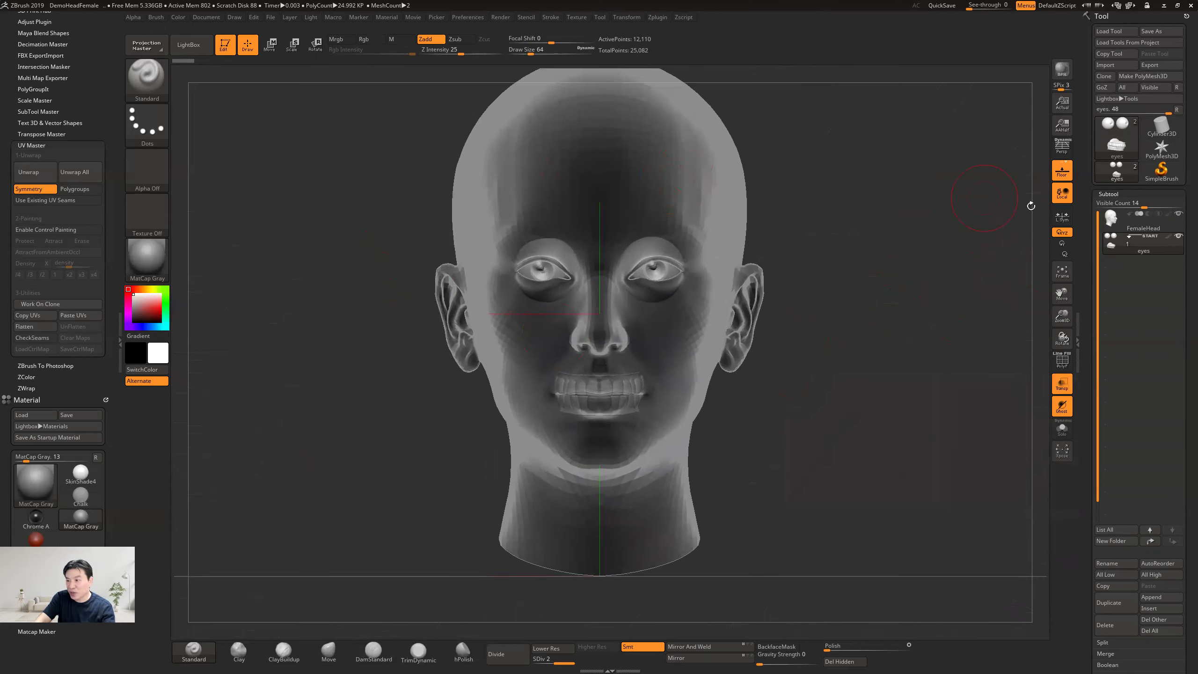
click(1062, 406)
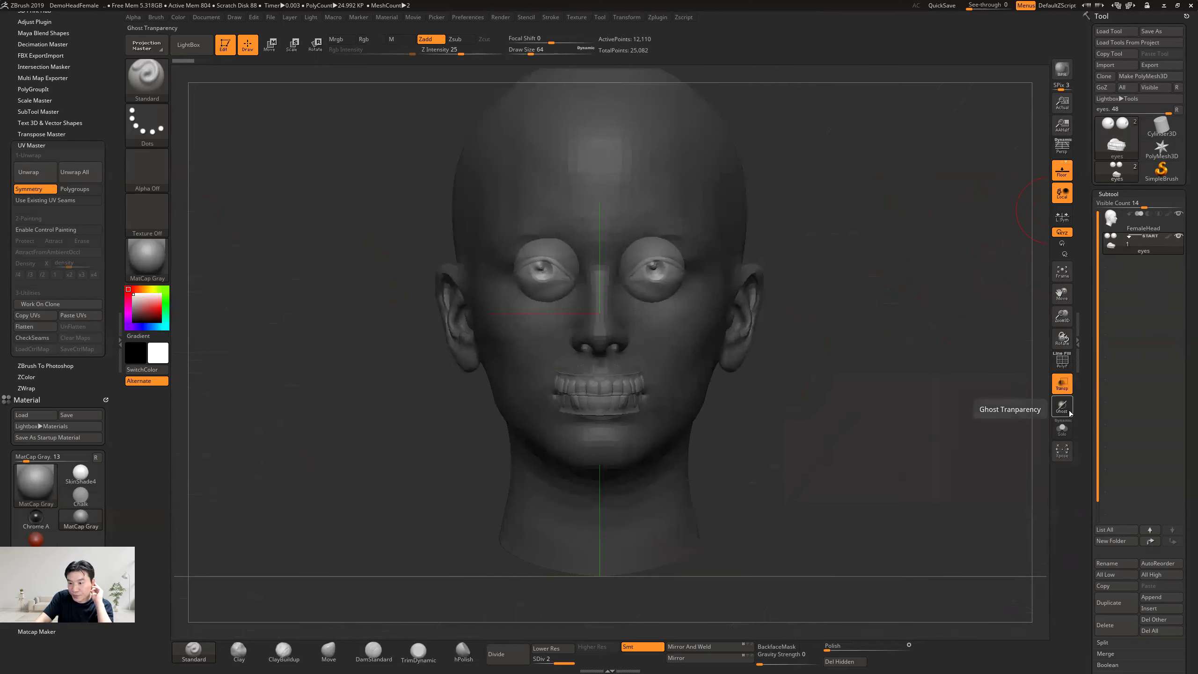
click(1067, 383)
drag(818, 347, 924, 337)
click(1163, 219)
mouse_move(798, 389)
alt+mouse_down()
mouse_move(755, 396)
mouse_move(778, 437)
alt+mouse_up()
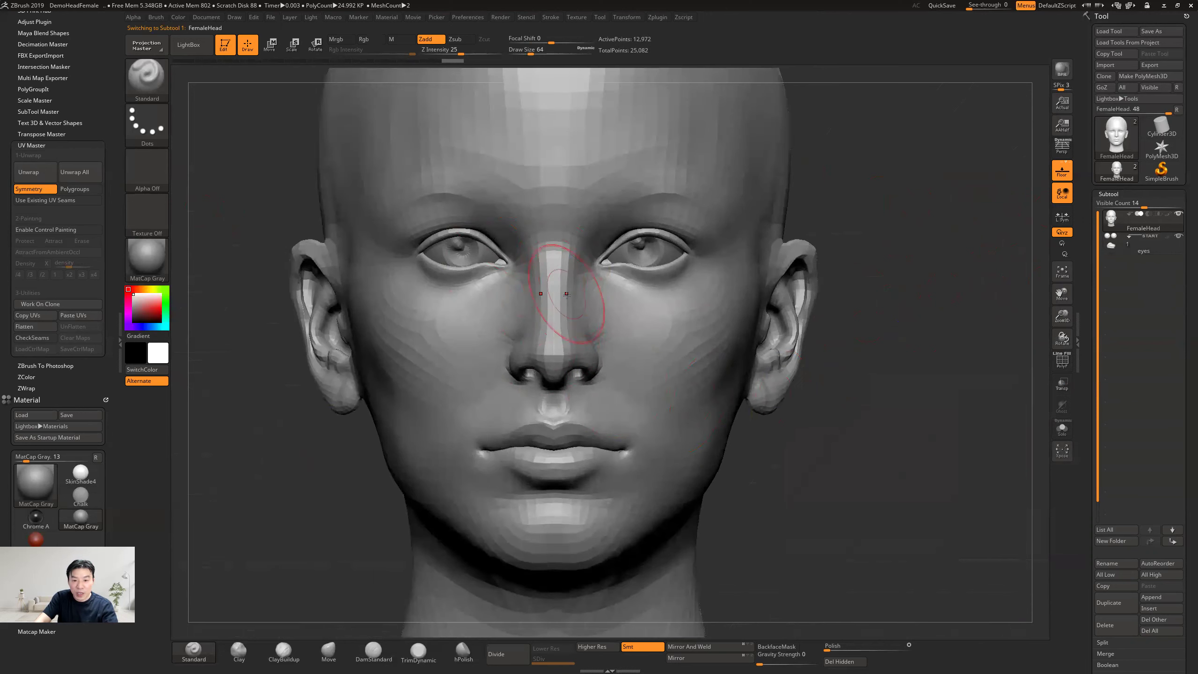
key(f)
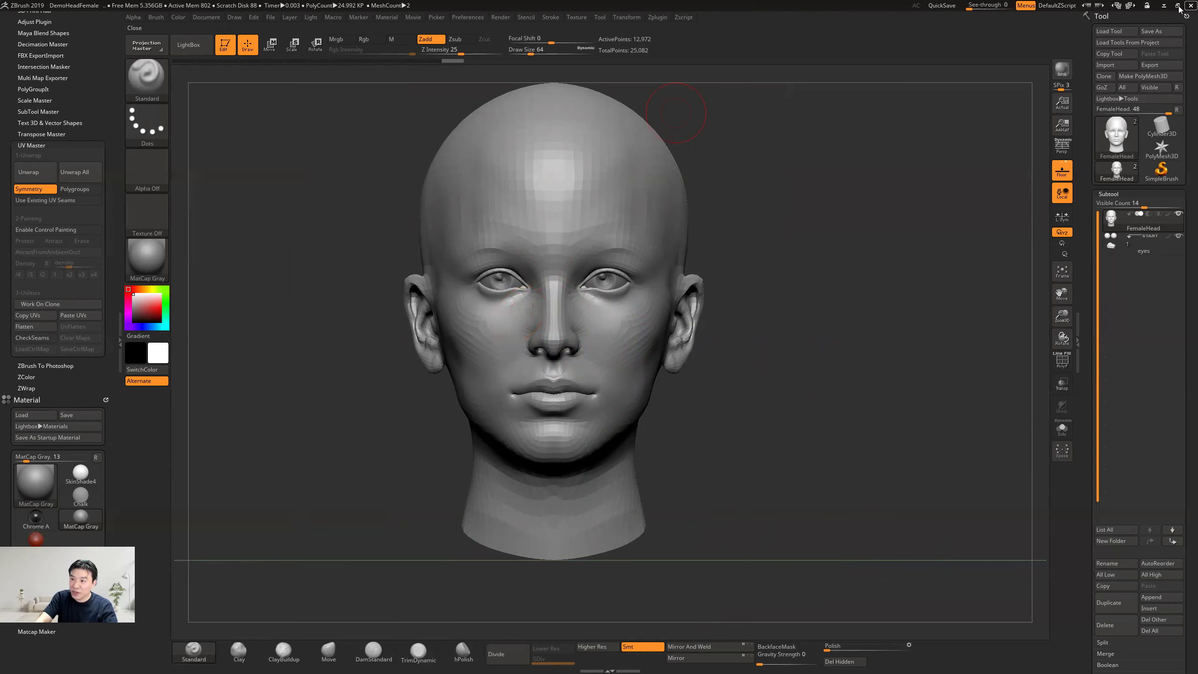
Step: Switch to the Windows desktop and set Adobe Photoshop 2020 as the default program for opening the PNG image 6
click(1163, 6)
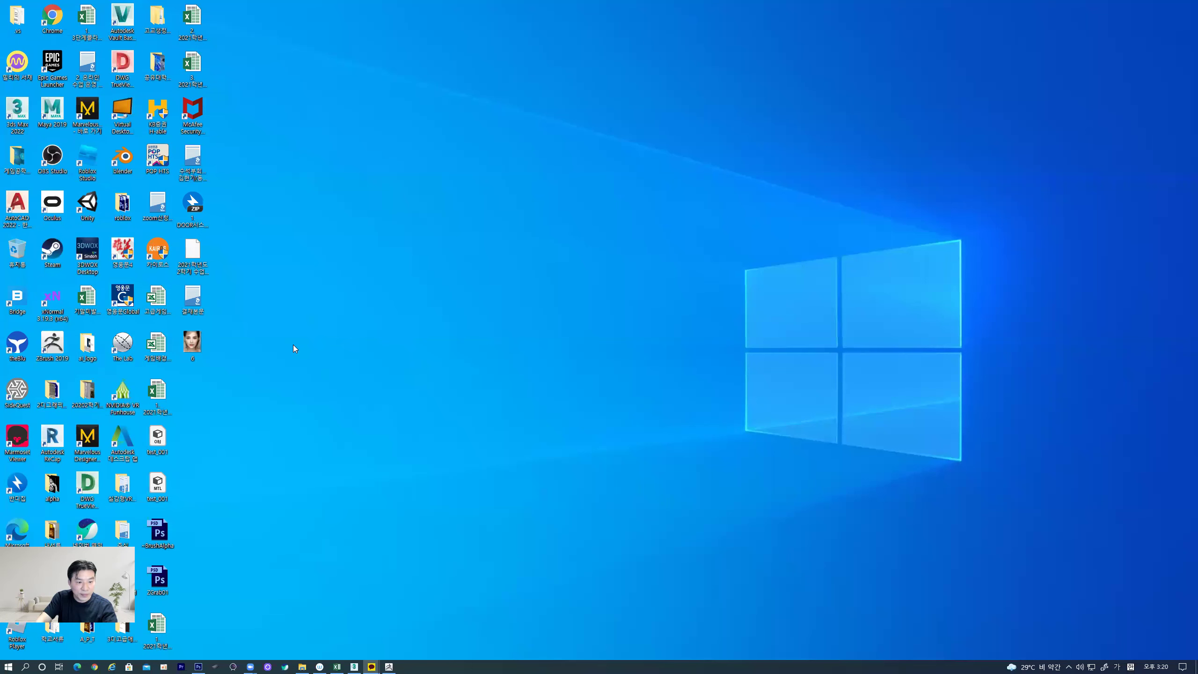
right_click(192, 345)
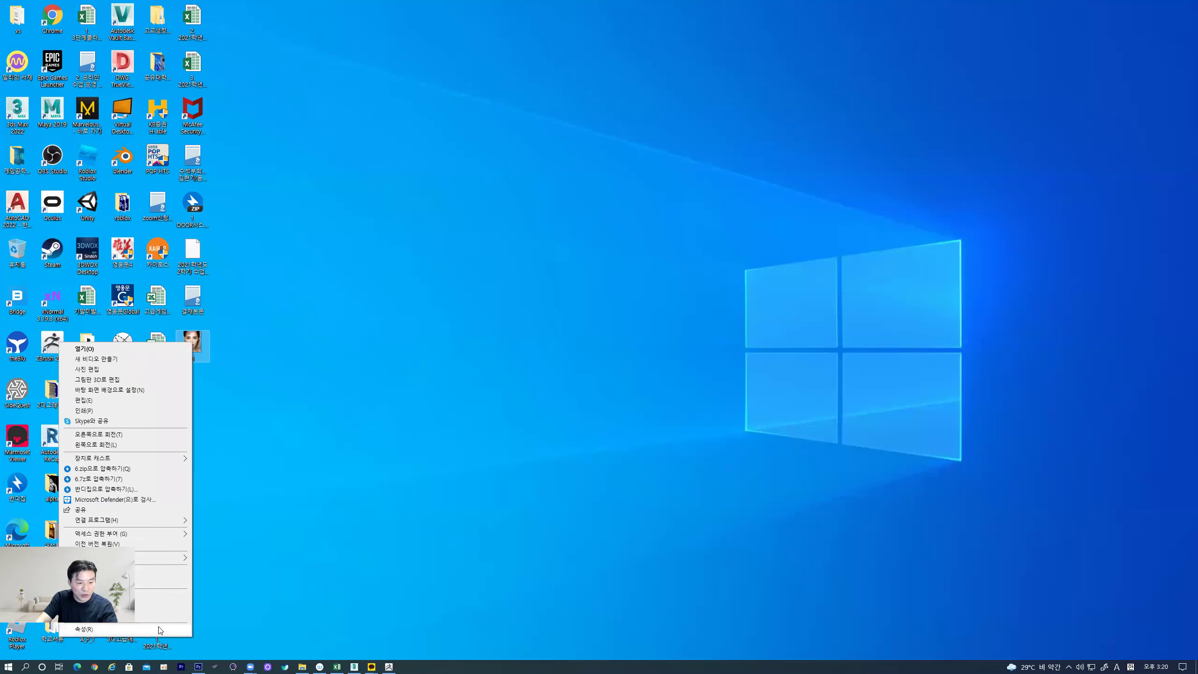
click(83, 628)
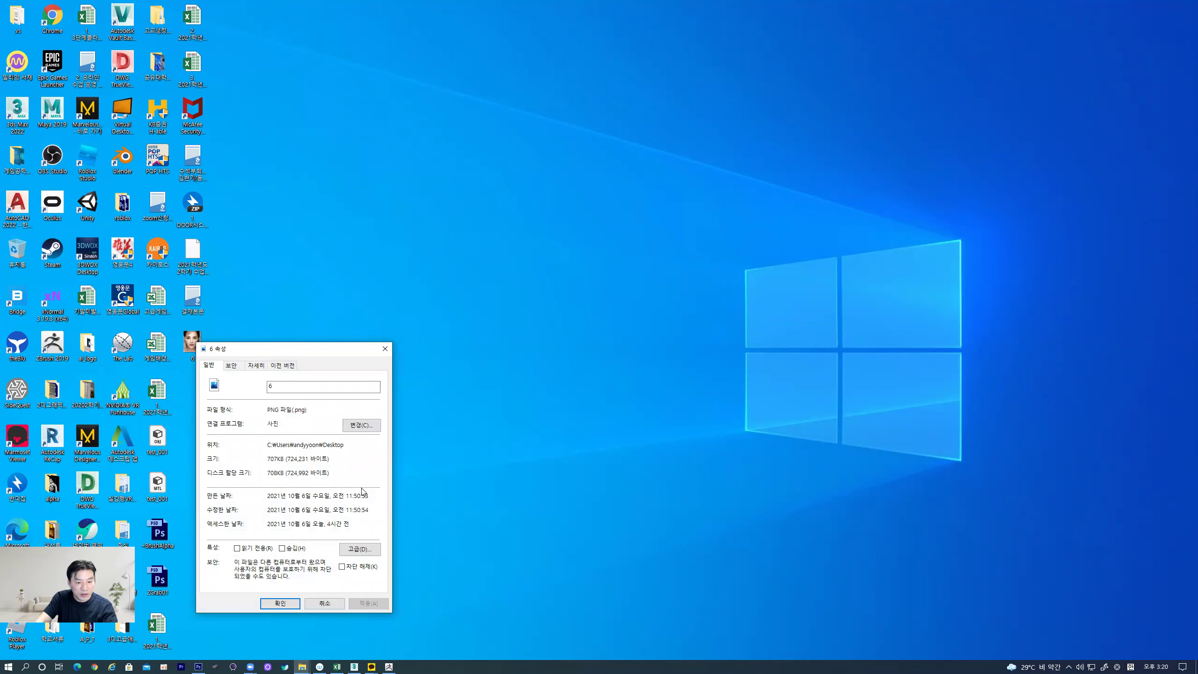
click(354, 426)
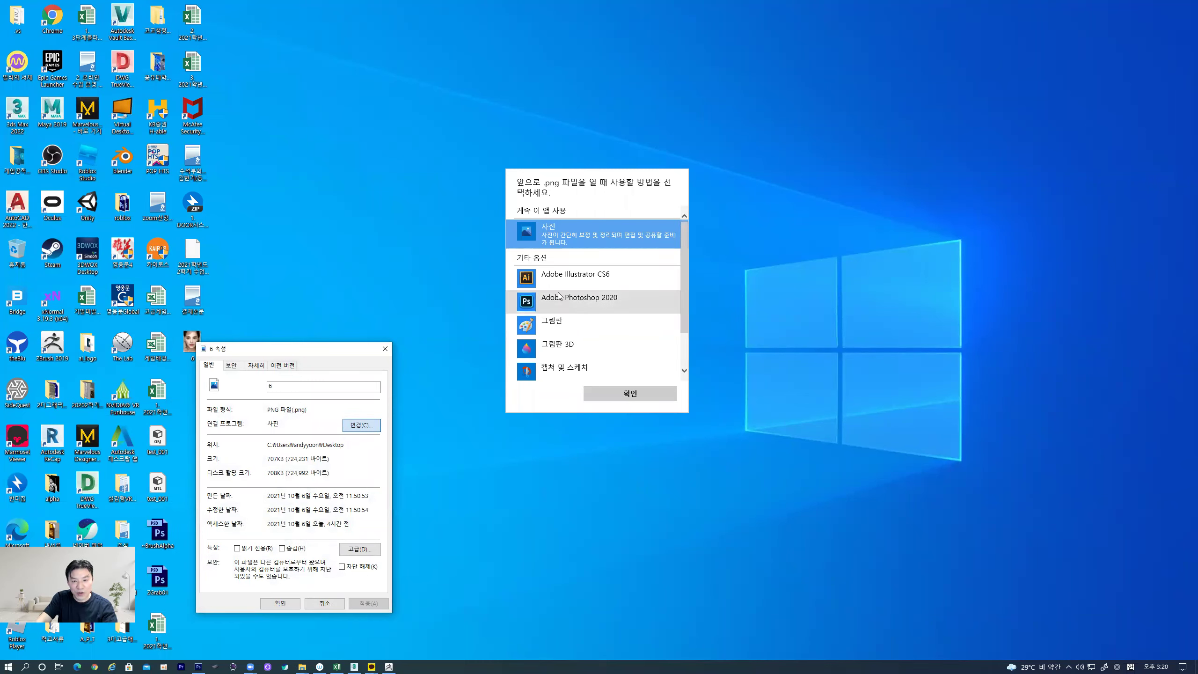
mouse_move(684, 301)
mouse_down()
mouse_move(687, 356)
mouse_move(676, 290)
mouse_up()
scroll(674, 321, down, 1)
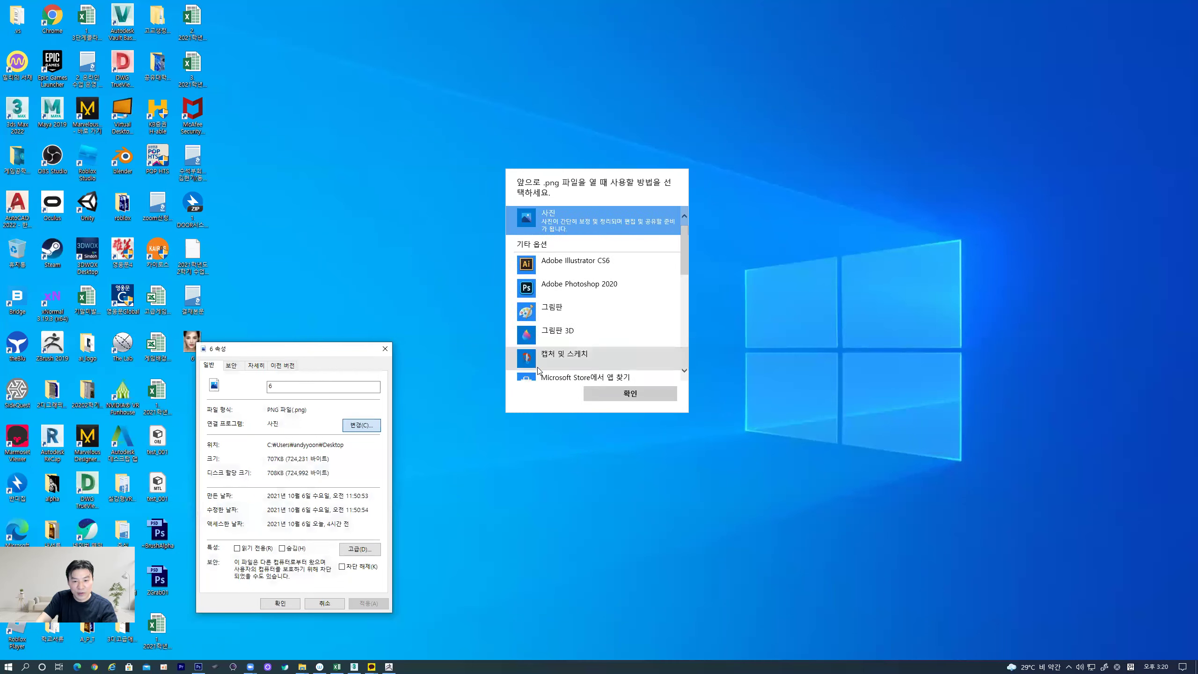
scroll(554, 349, down, 4)
scroll(567, 345, up, 1)
scroll(567, 345, up, 3)
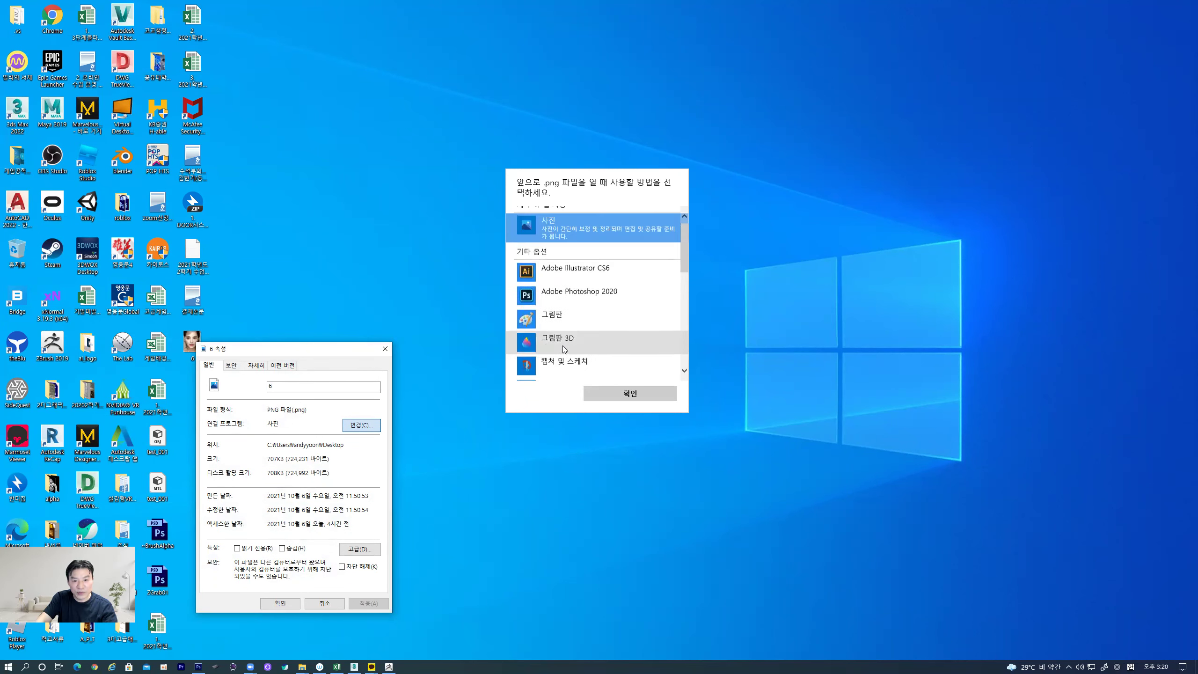
click(557, 305)
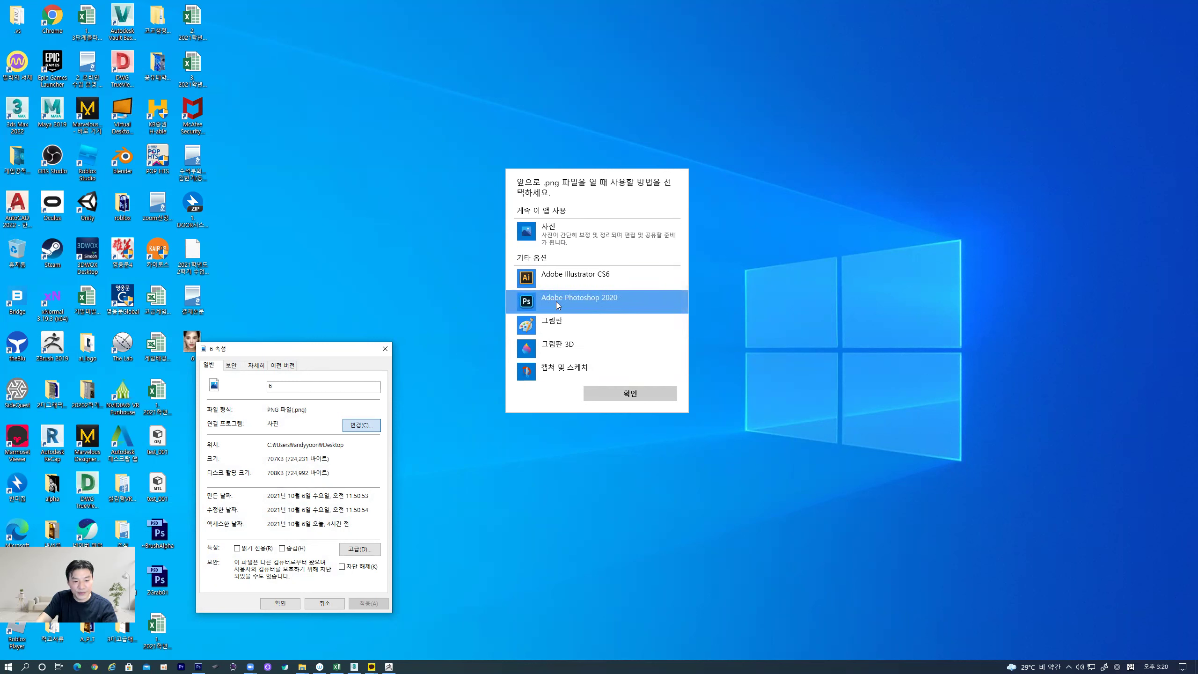
click(615, 393)
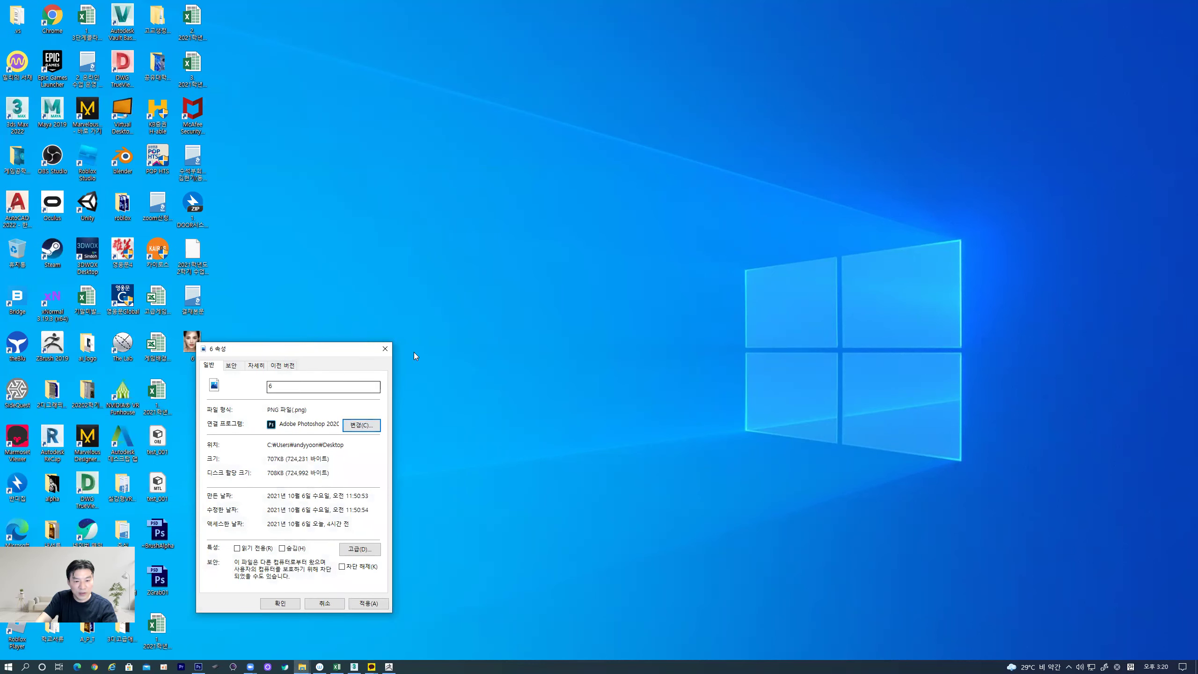
click(382, 347)
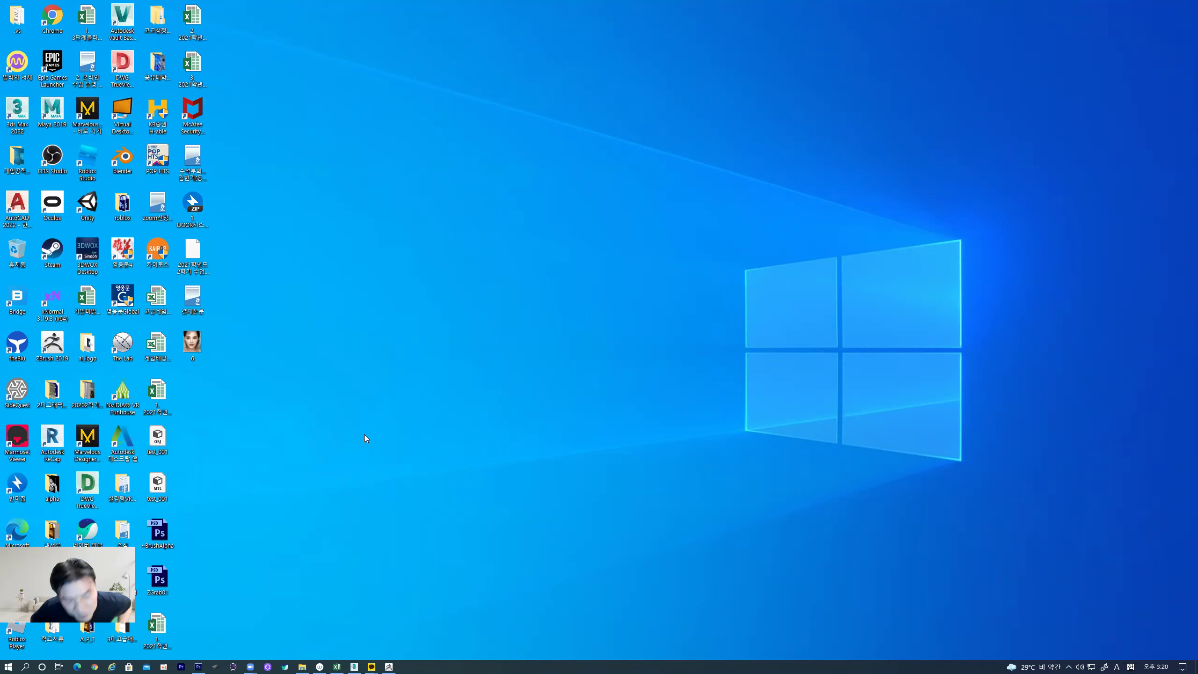
Step: Open the desktop image 6 in Photoshop, return to the desktop and check the default program in the file's properties
click(195, 357)
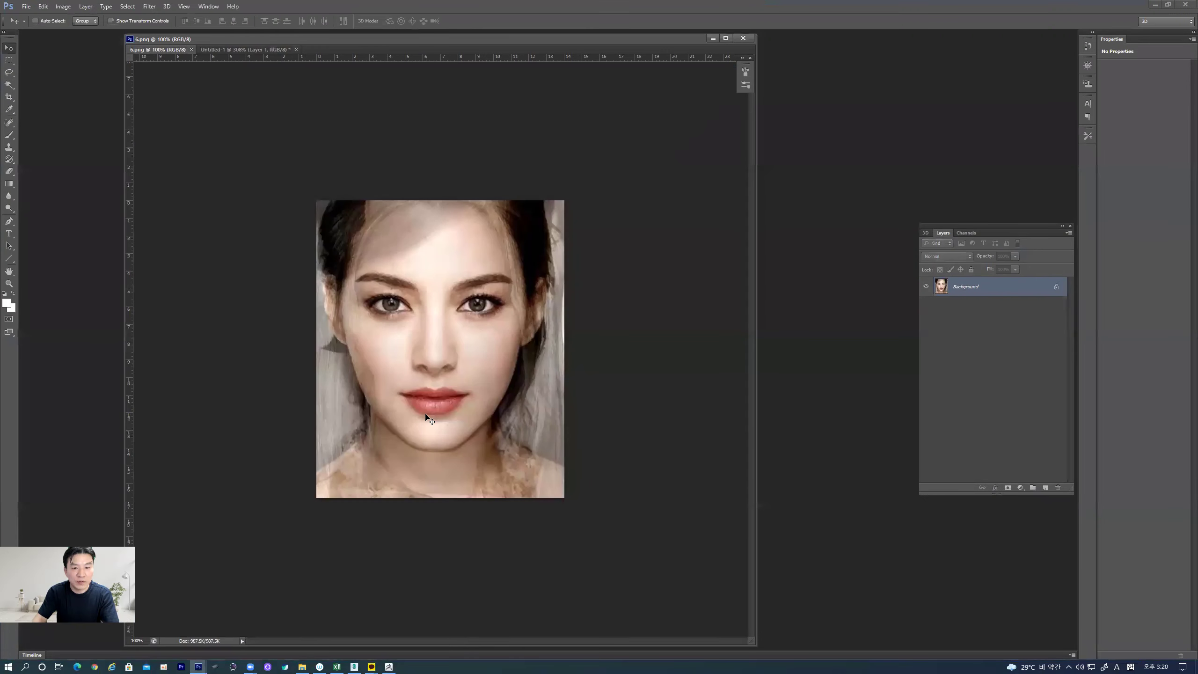
click(1156, 5)
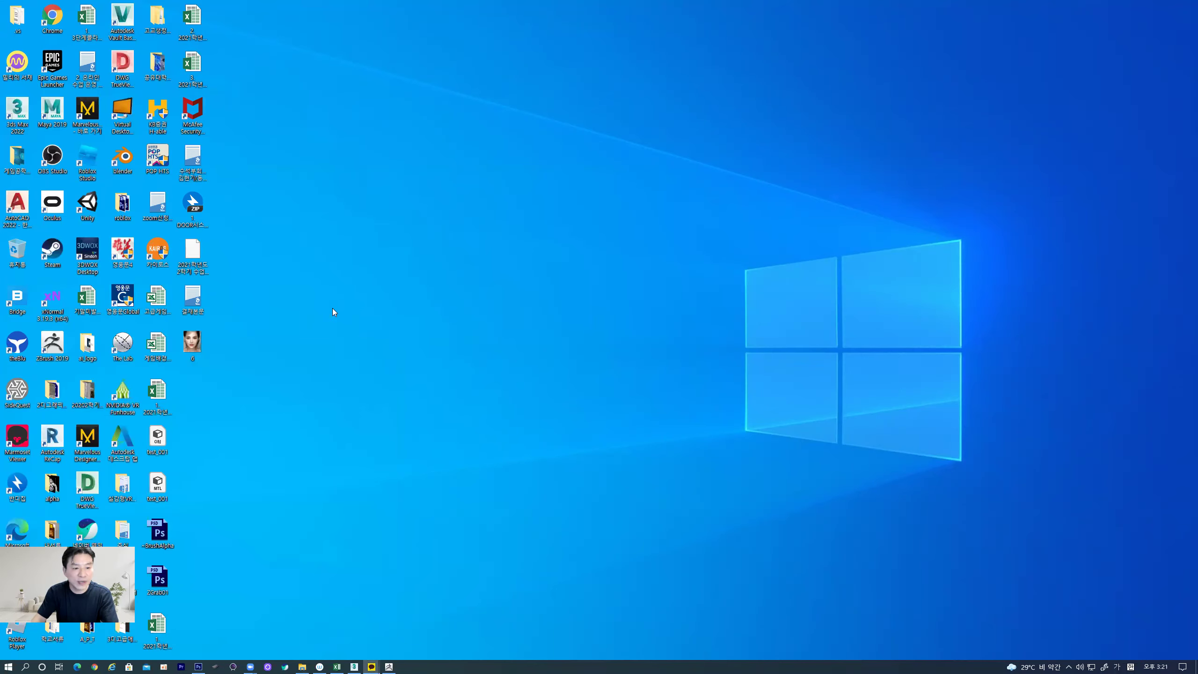
right_click(198, 340)
click(156, 603)
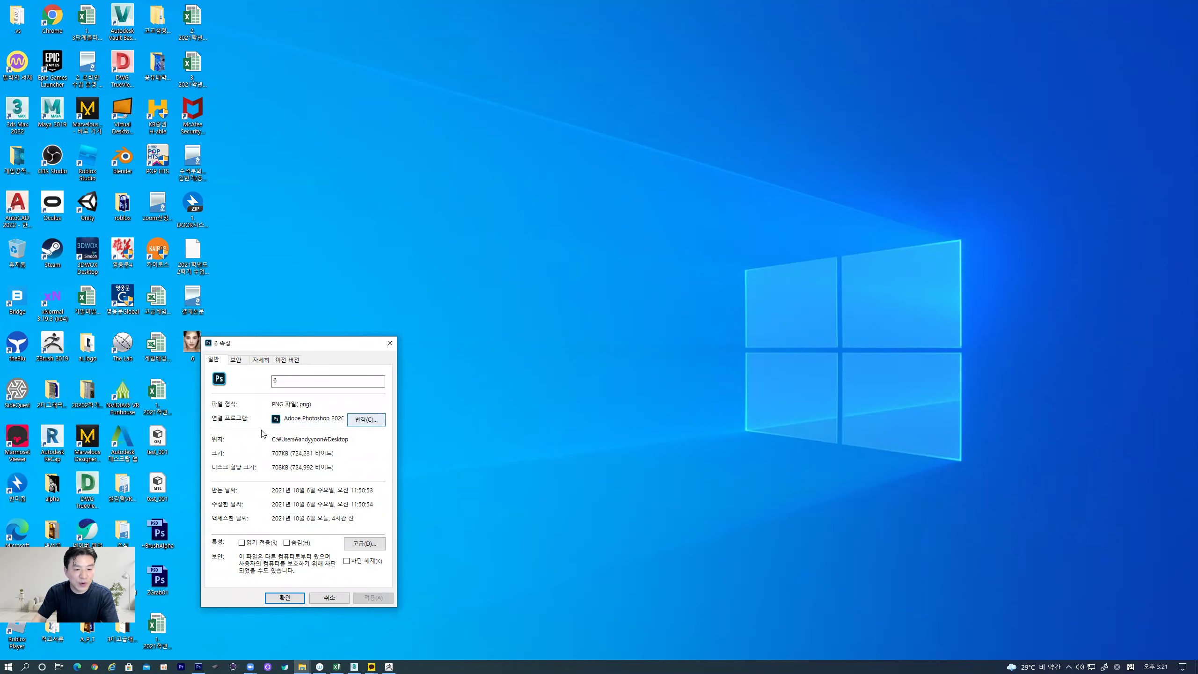
click(386, 342)
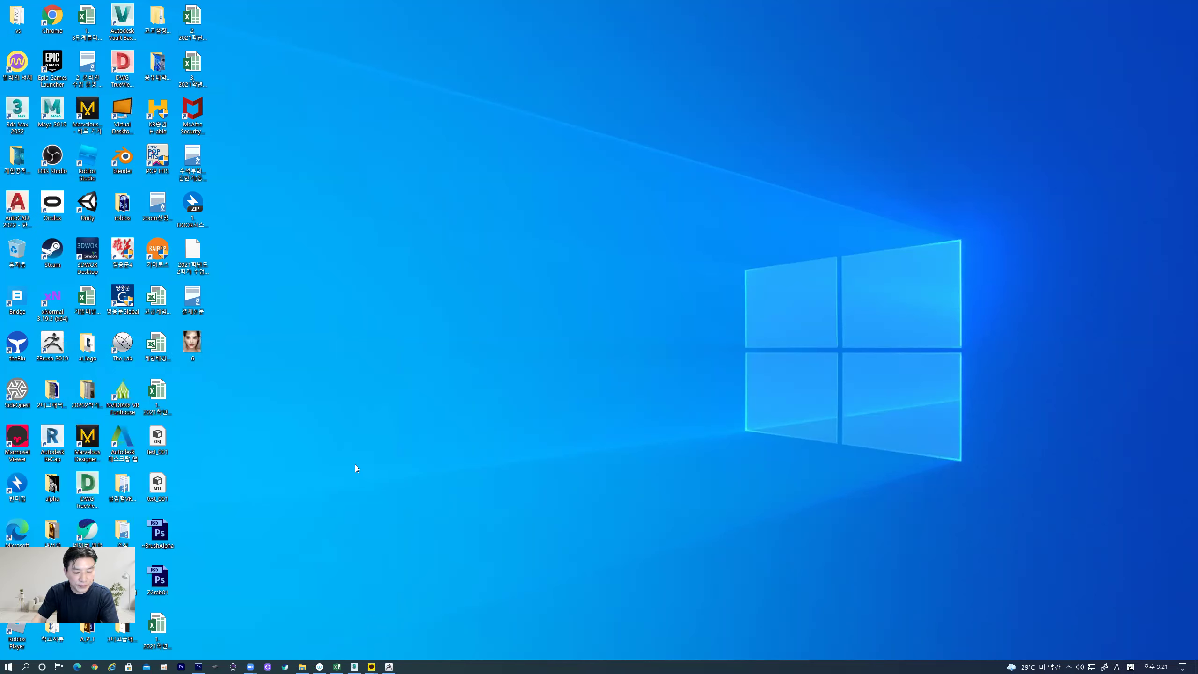
Step: Switch back to ZBrush and divide the FemaleHead geometry up to subdivision level 5
click(388, 666)
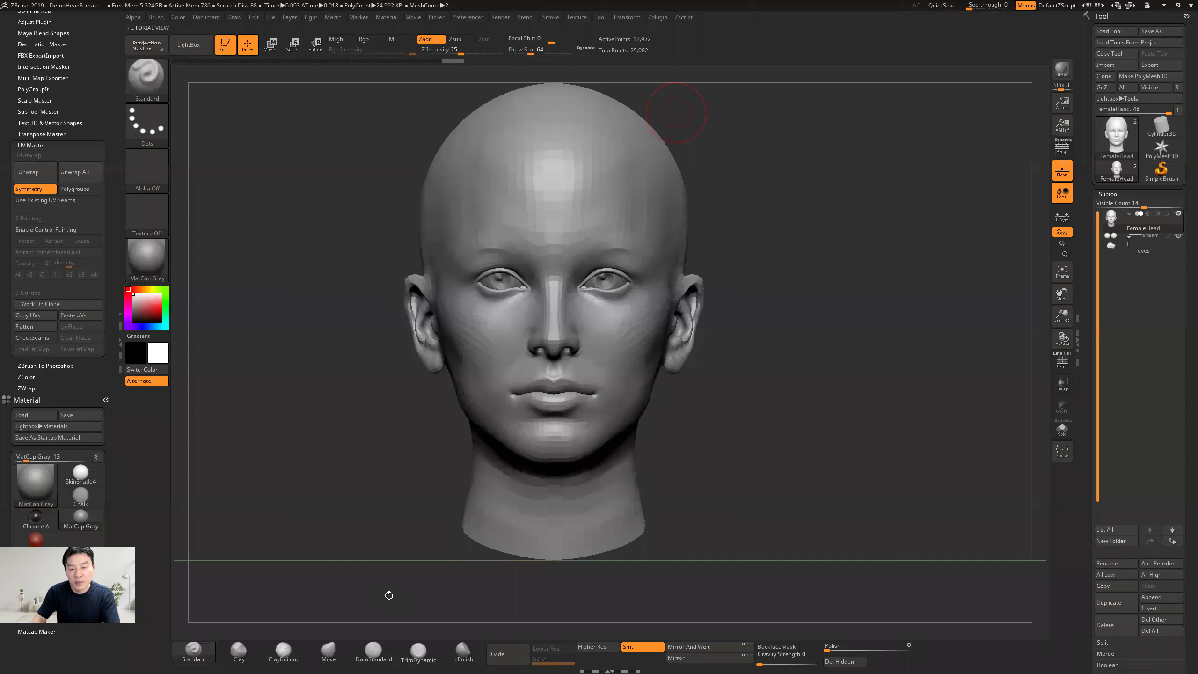
alt+drag(756, 387, 785, 418)
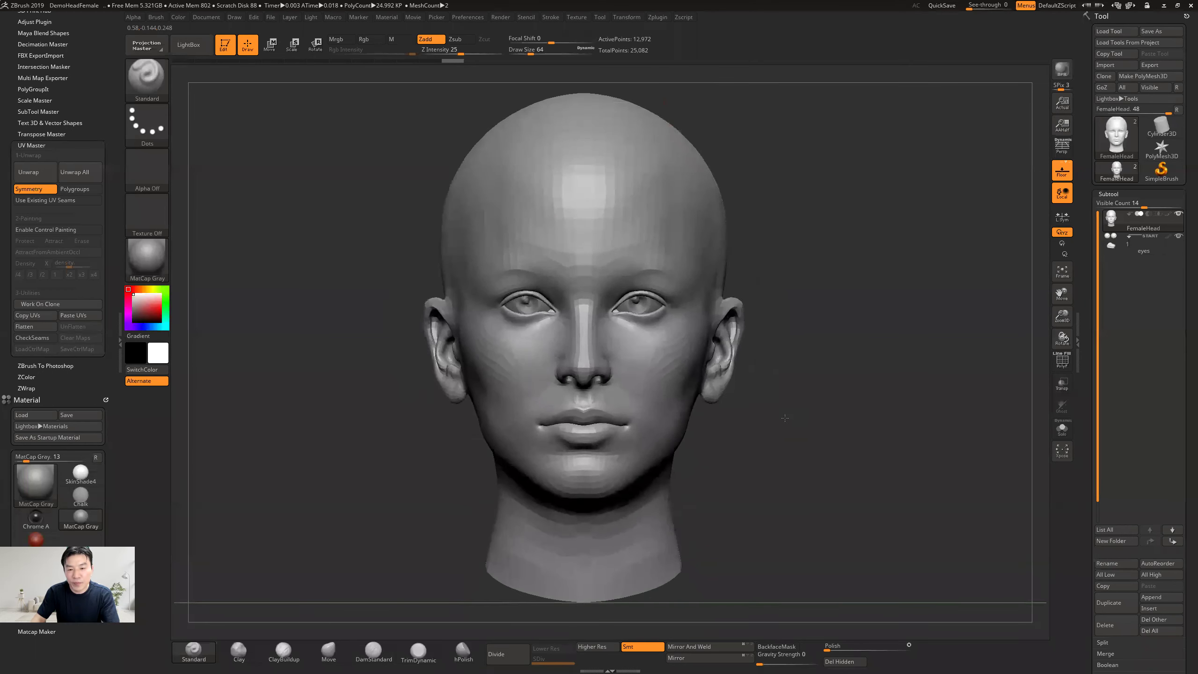
click(1104, 194)
click(1105, 206)
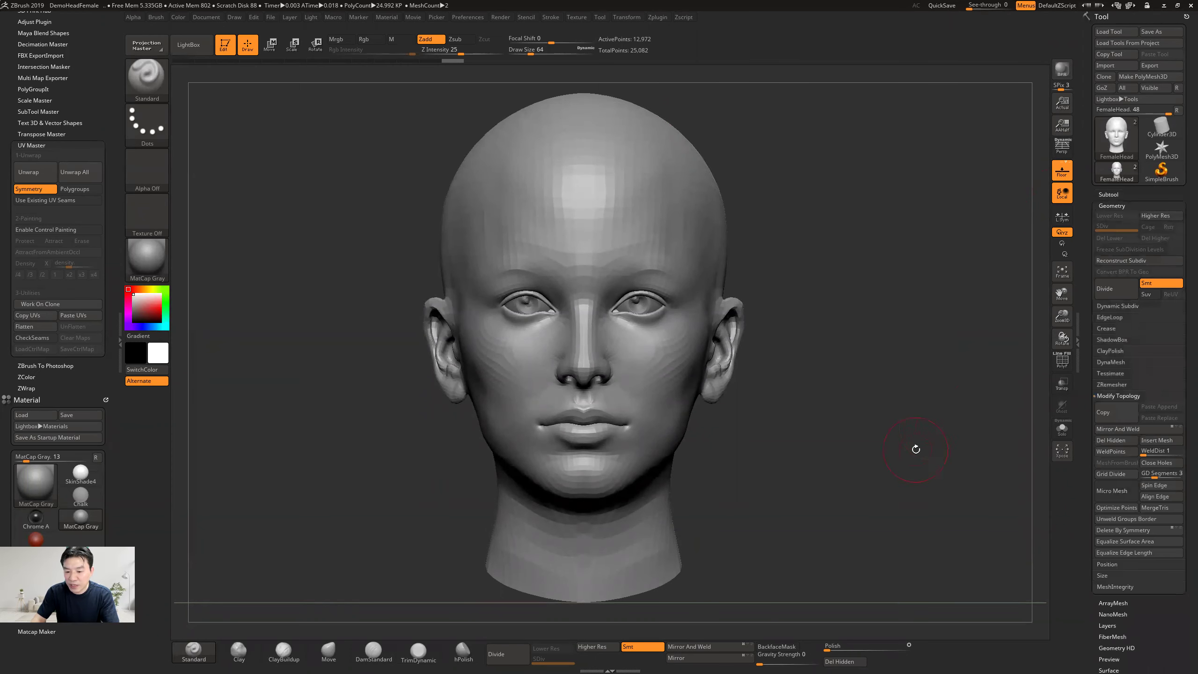
alt+drag(784, 407, 868, 524)
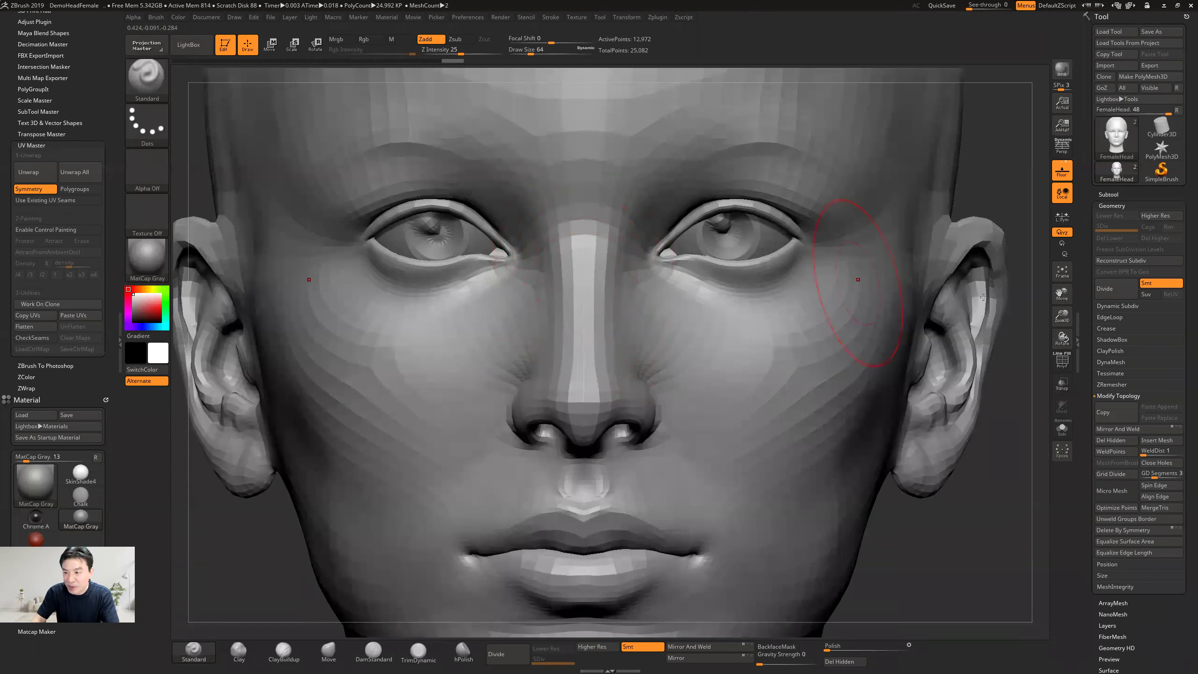
click(1114, 294)
click(1114, 293)
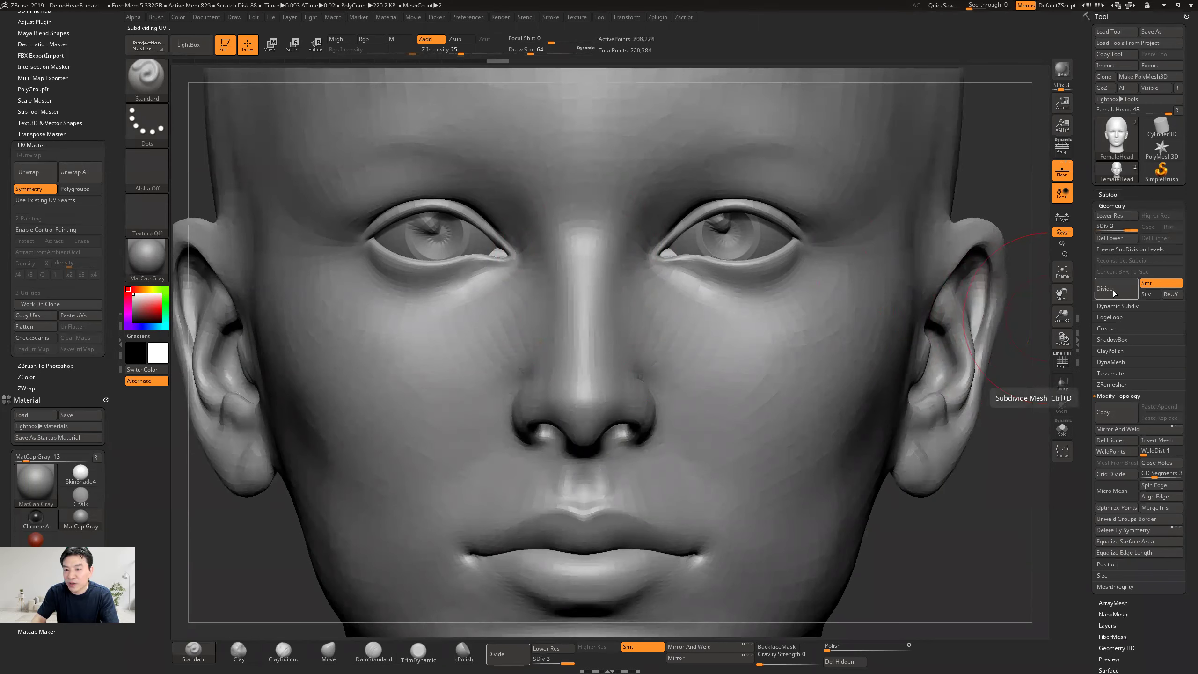
mouse_move(1117, 151)
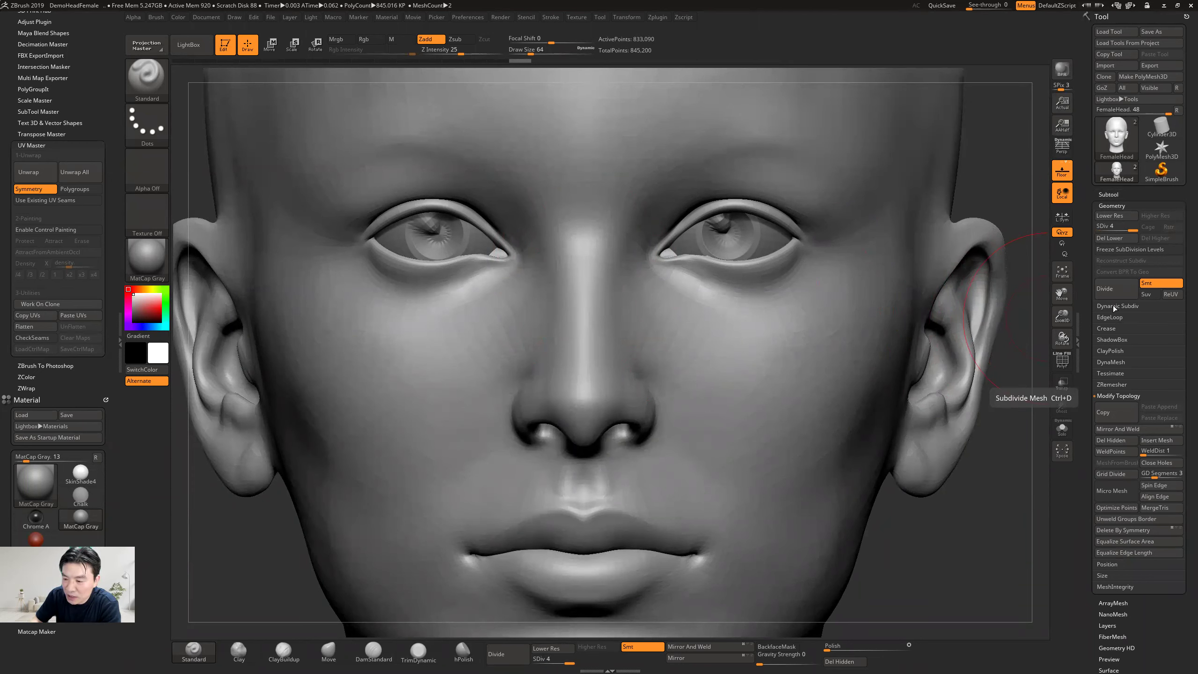
click(1115, 294)
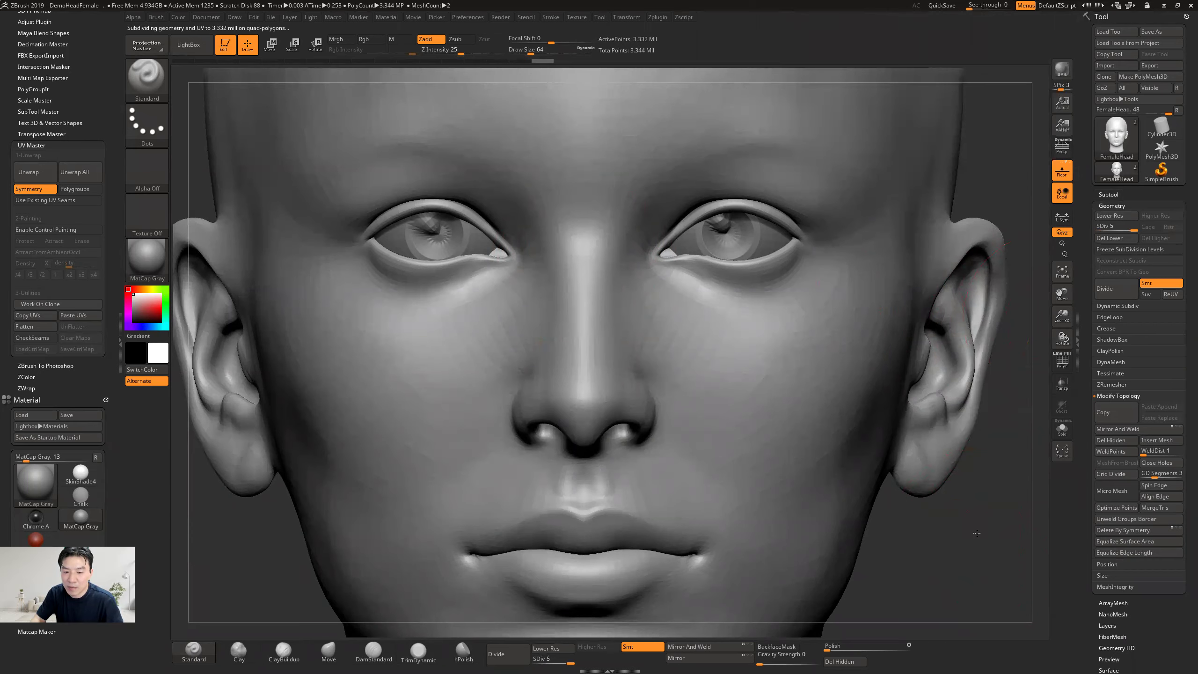
key(f)
drag(751, 456, 823, 439)
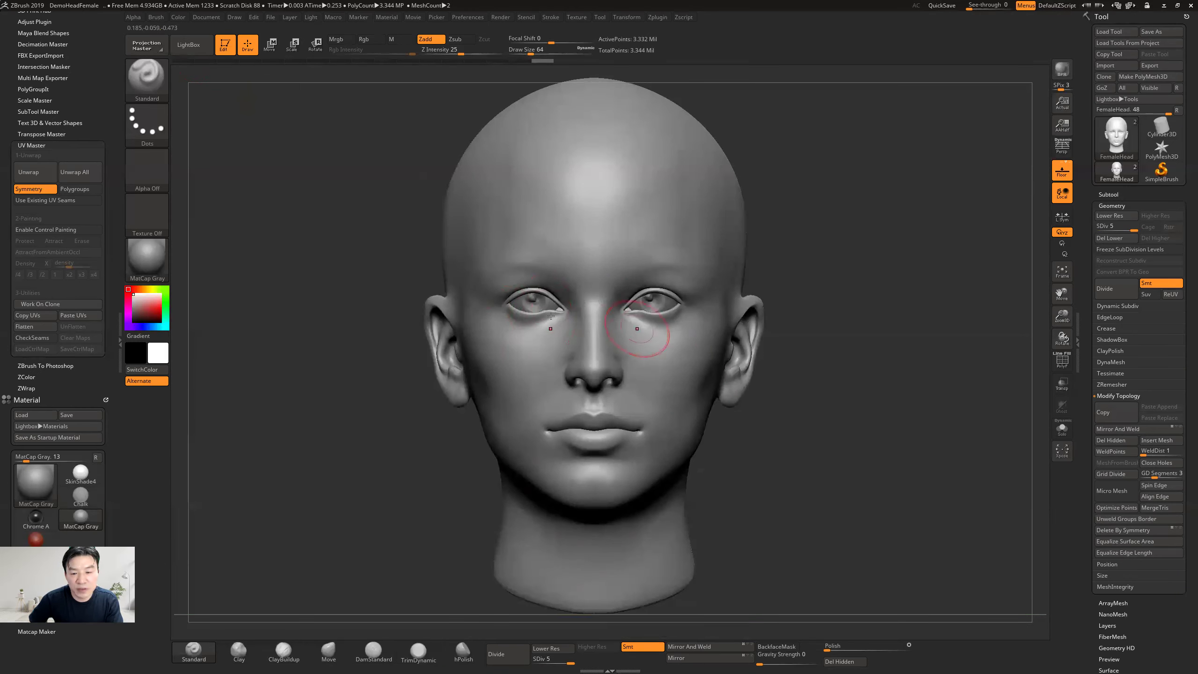
Step: Expand the document's ZAppLink Properties and store the current view of the head as the Front view
click(199, 18)
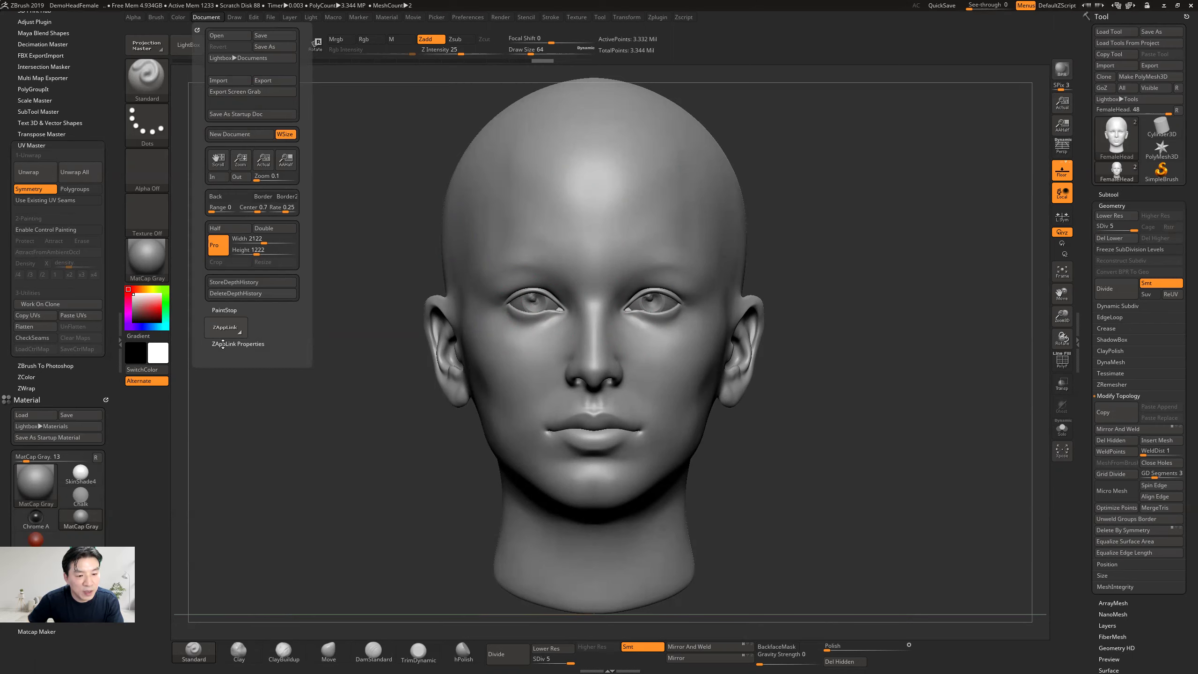
click(250, 344)
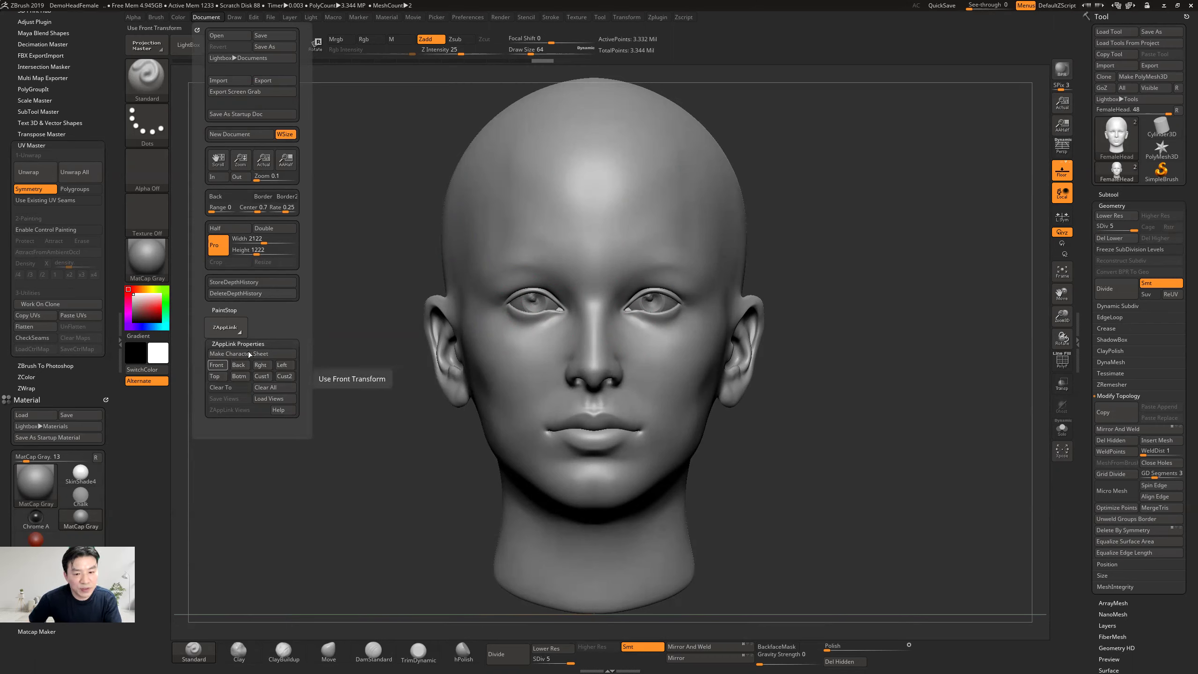
click(184, 18)
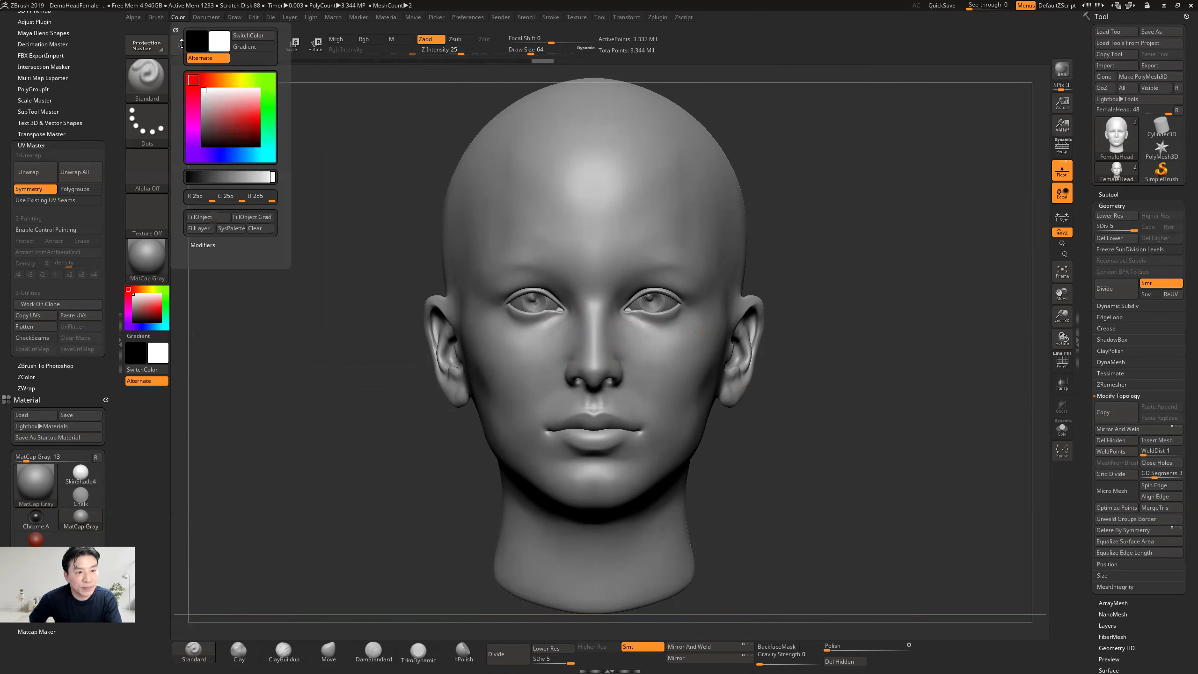
click(206, 17)
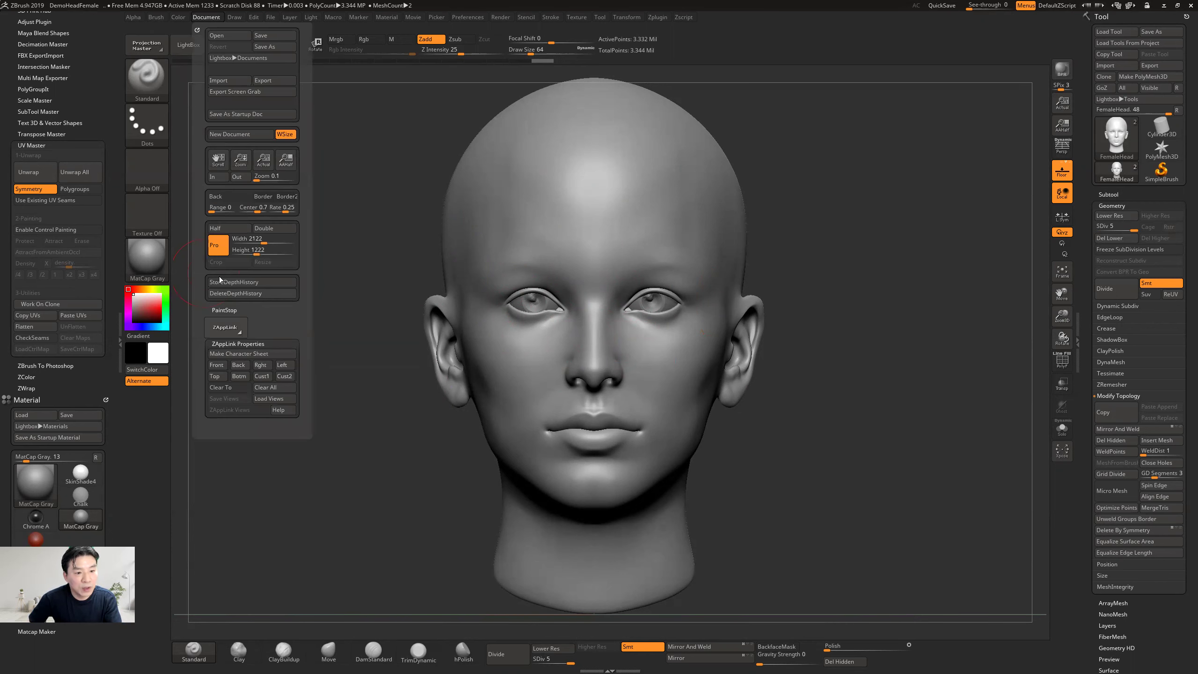
click(217, 366)
Step: Alternate between the Back and Front ZAppLink views and turn the head to a side profile
click(242, 366)
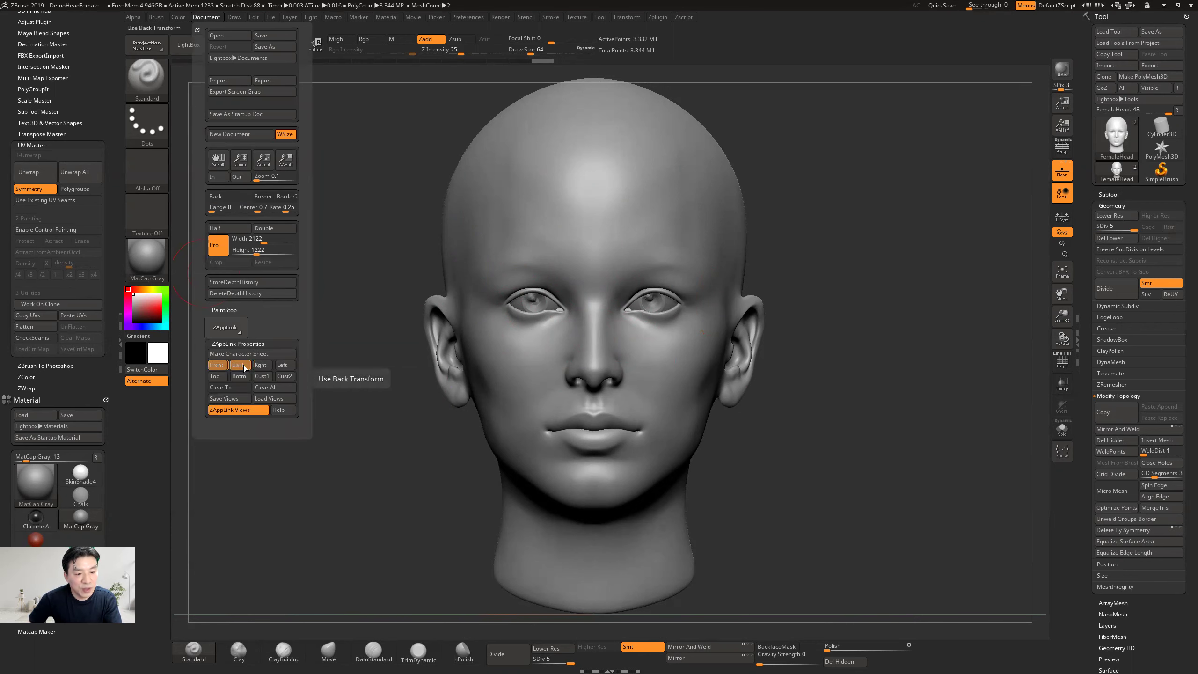
click(241, 367)
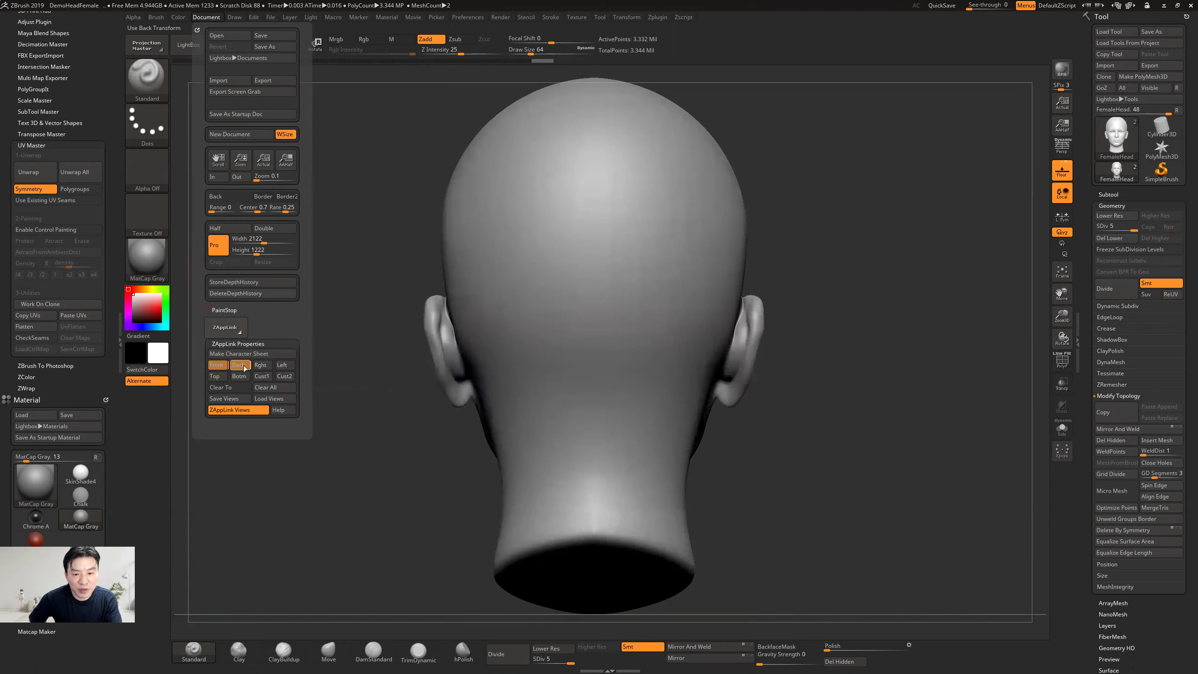
click(219, 366)
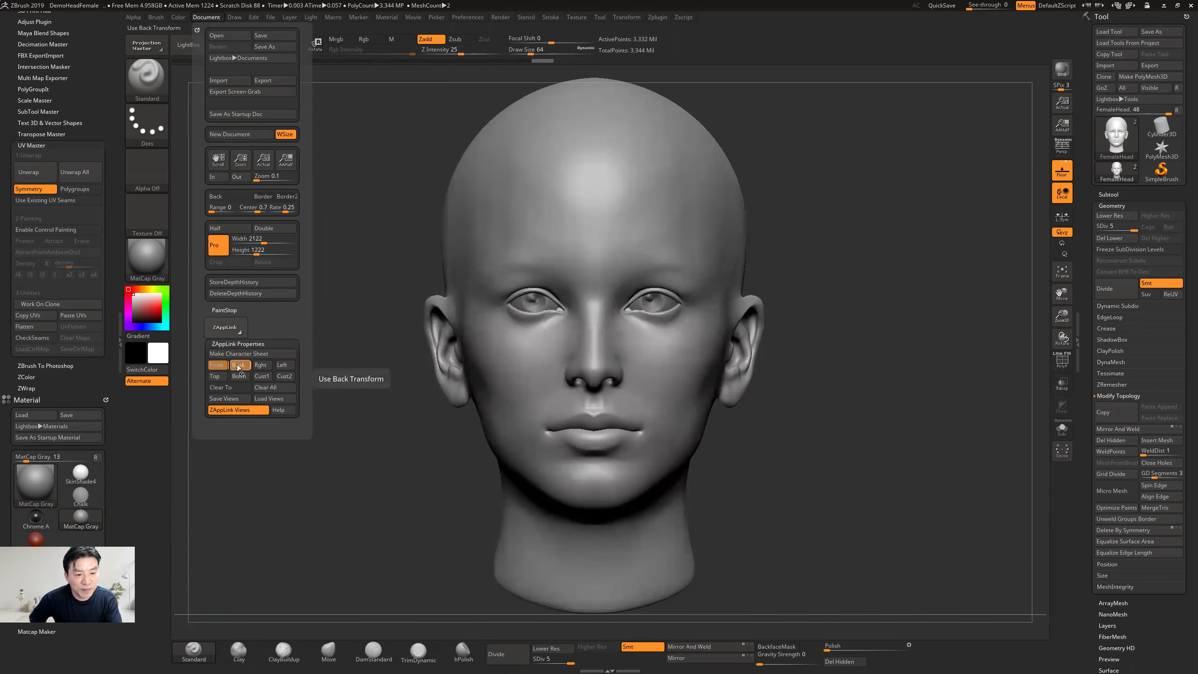
click(238, 366)
drag(383, 450, 434, 446)
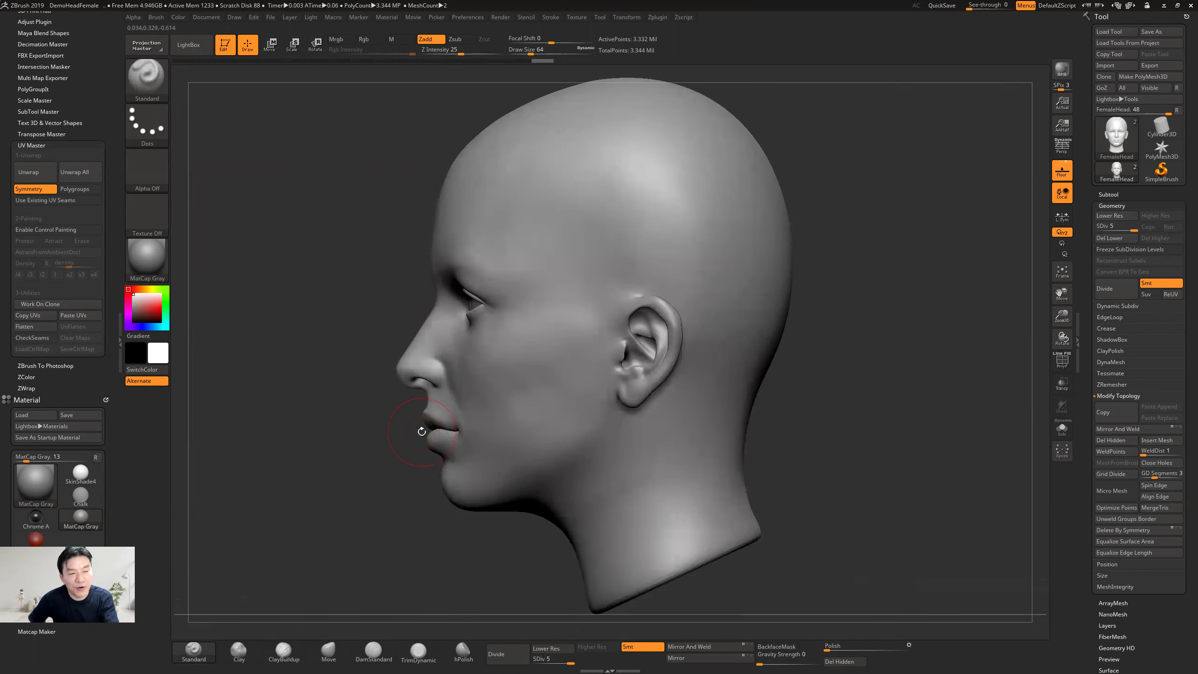
Step: Store the head's side profile as the Left ZAppLink view and switch among the Front, Back, Right and Left views
click(200, 17)
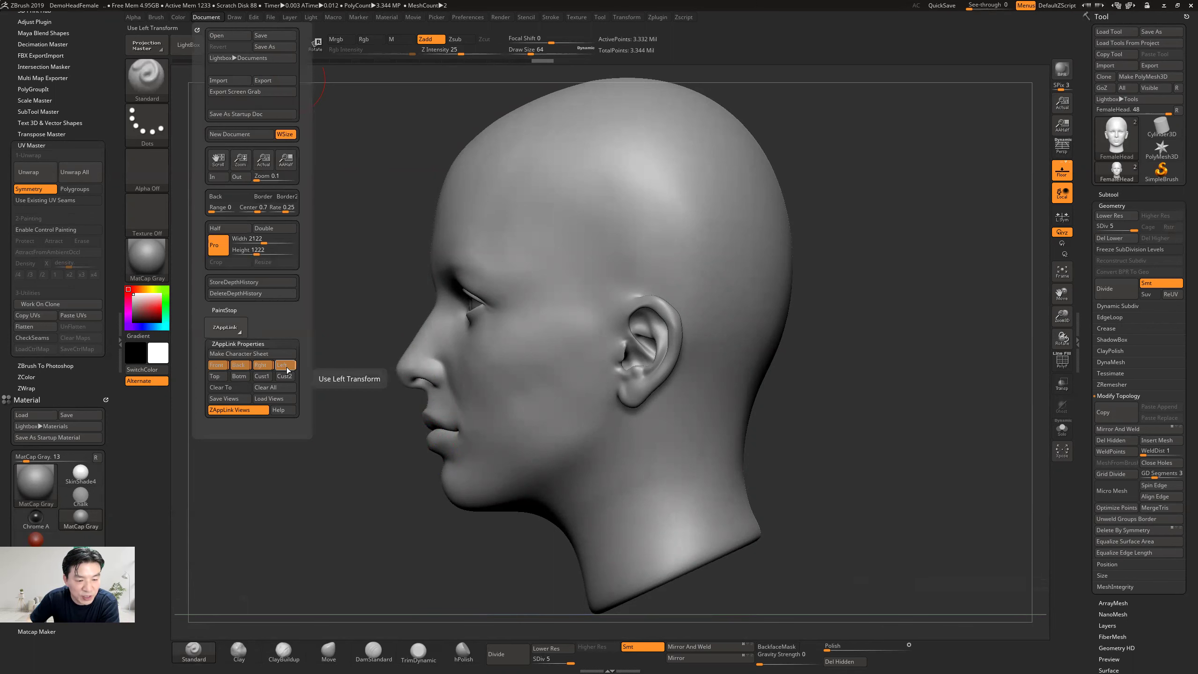
click(260, 365)
click(283, 366)
click(261, 366)
click(217, 366)
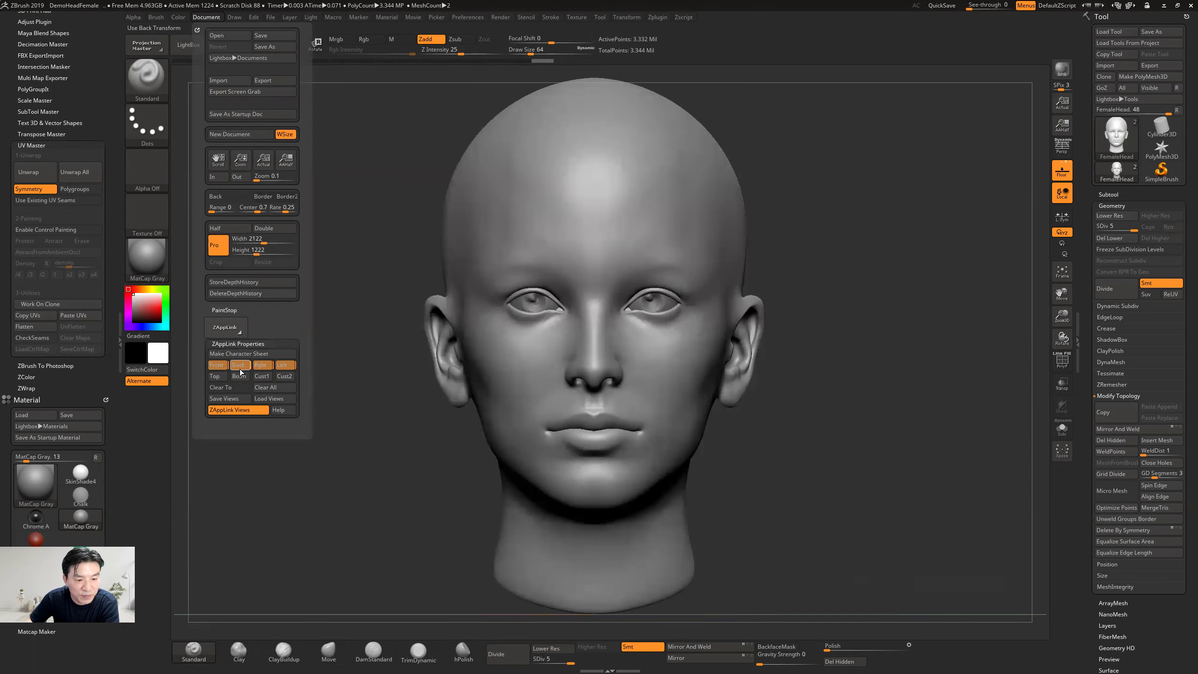
click(238, 366)
click(281, 367)
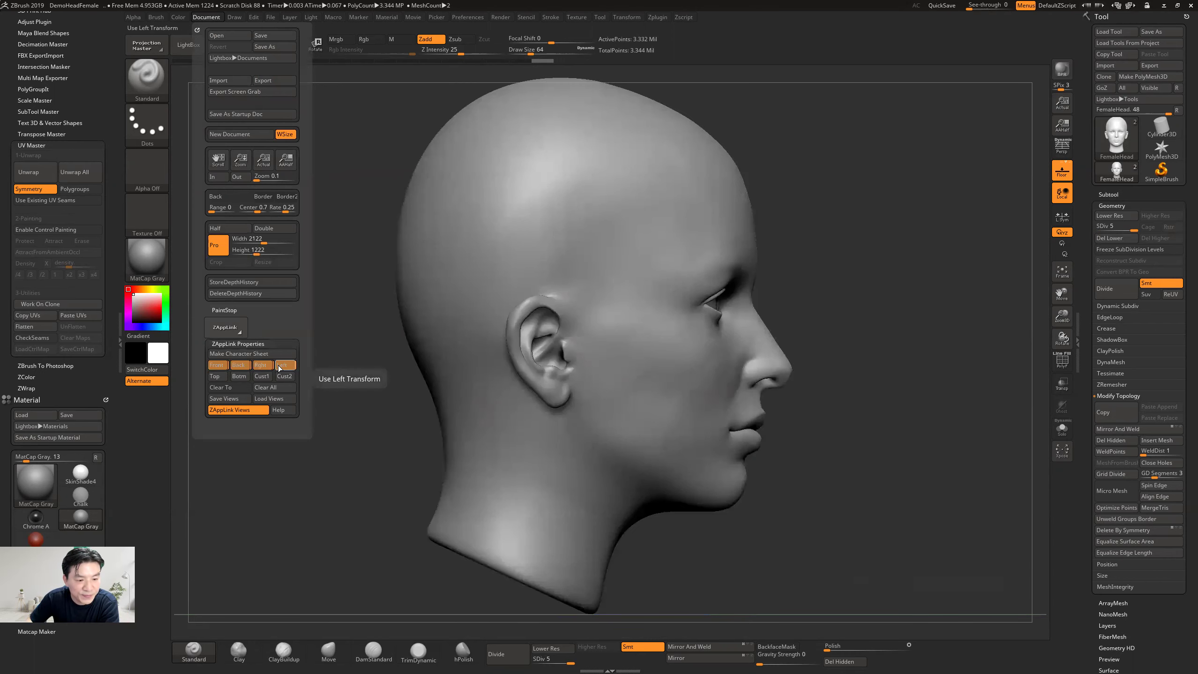
click(280, 367)
Step: Turn the head to a straight top-down view, store it as the Top ZAppLink view and compare it with the Bottom view
drag(885, 290, 880, 361)
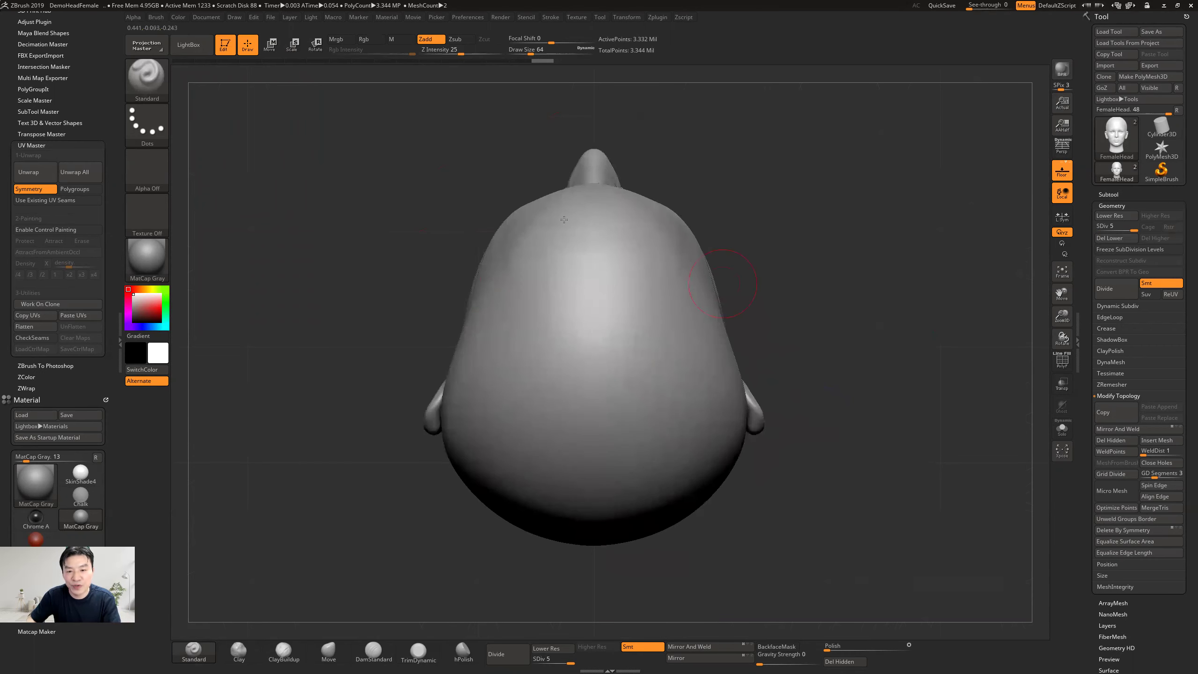
drag(776, 244, 550, 532)
drag(794, 302, 901, 401)
drag(824, 253, 813, 278)
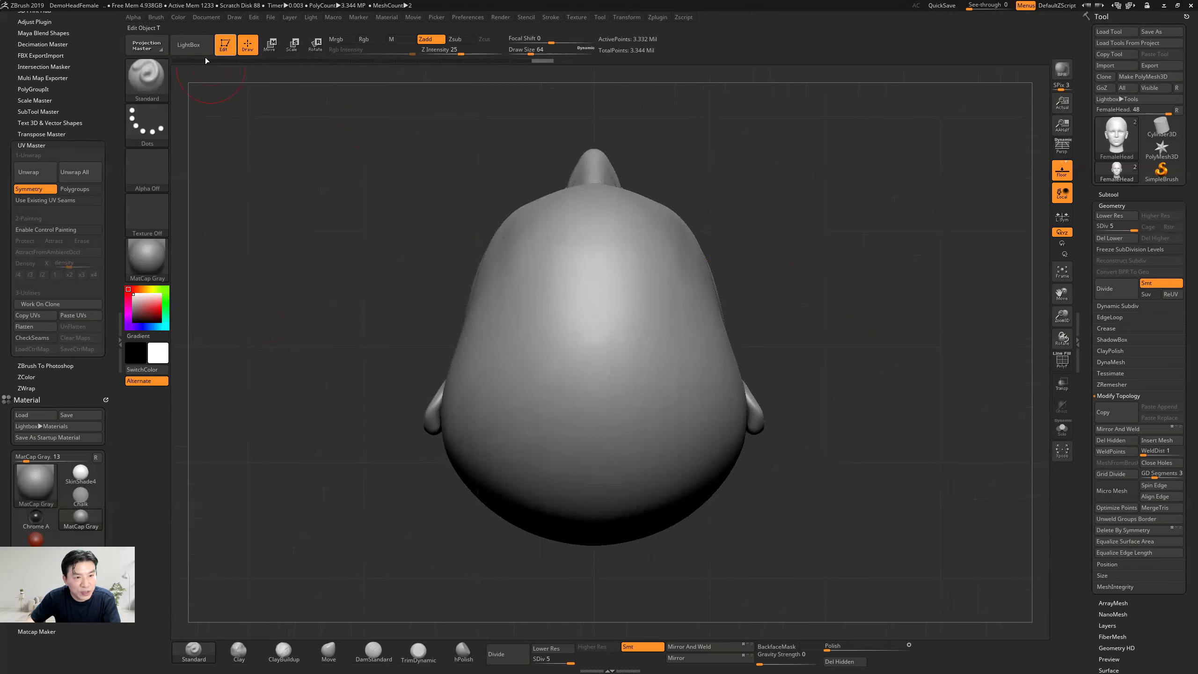
click(206, 17)
click(213, 376)
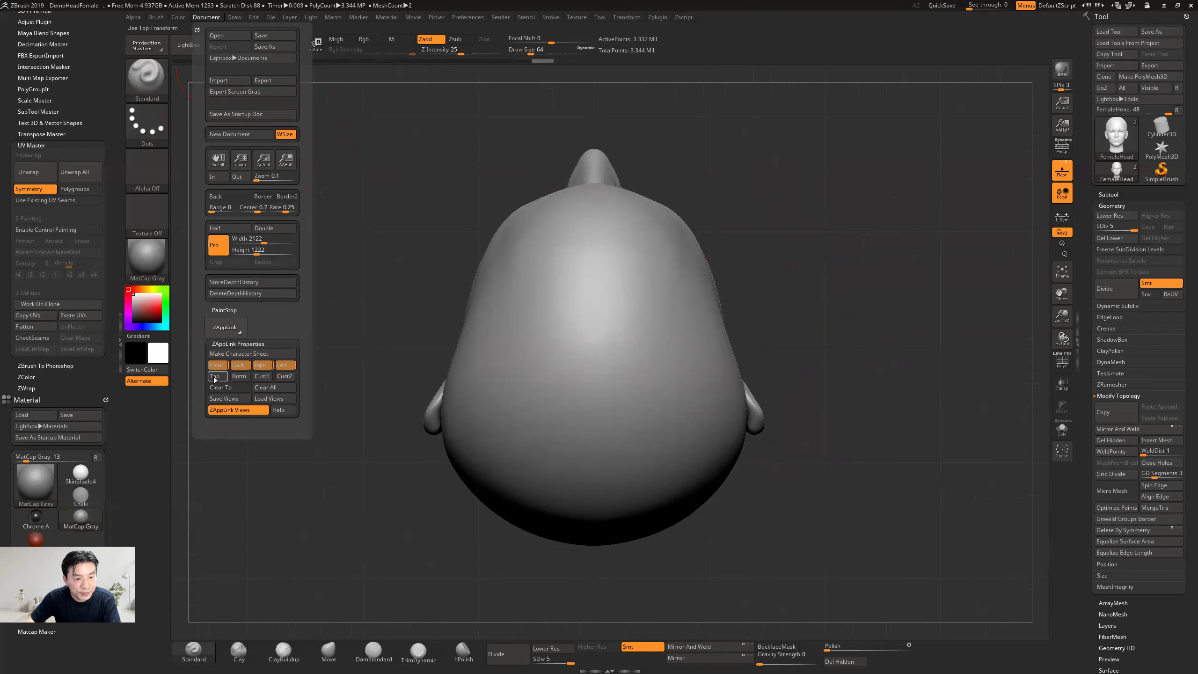
click(215, 378)
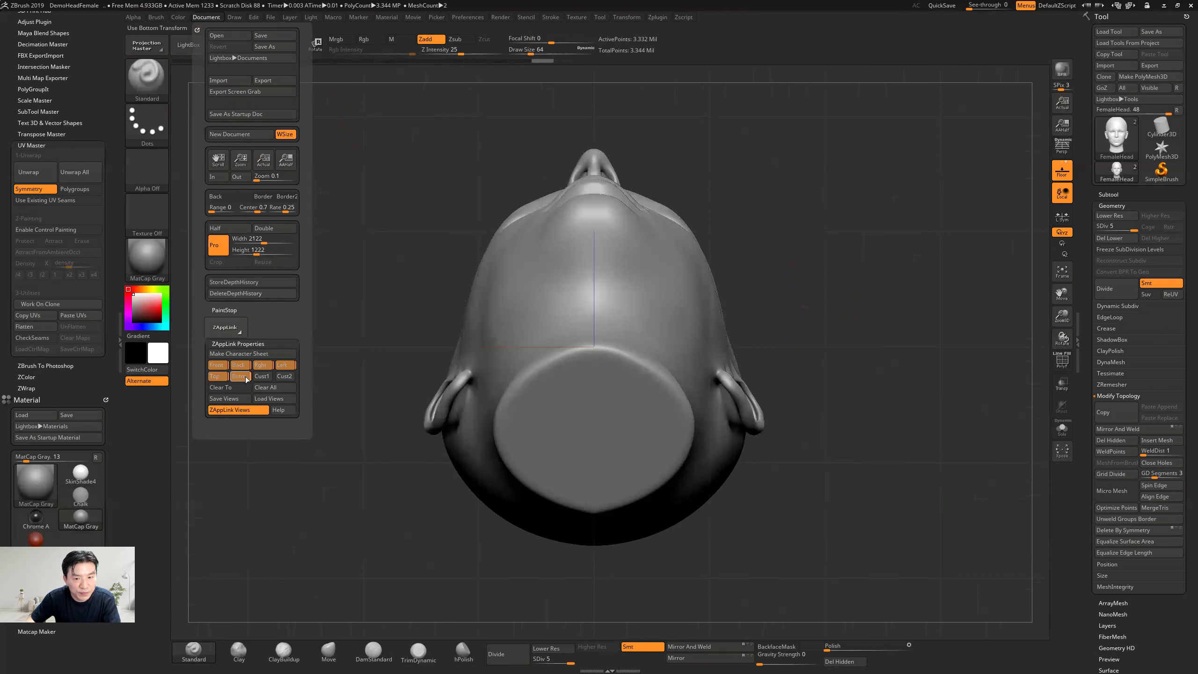
click(219, 380)
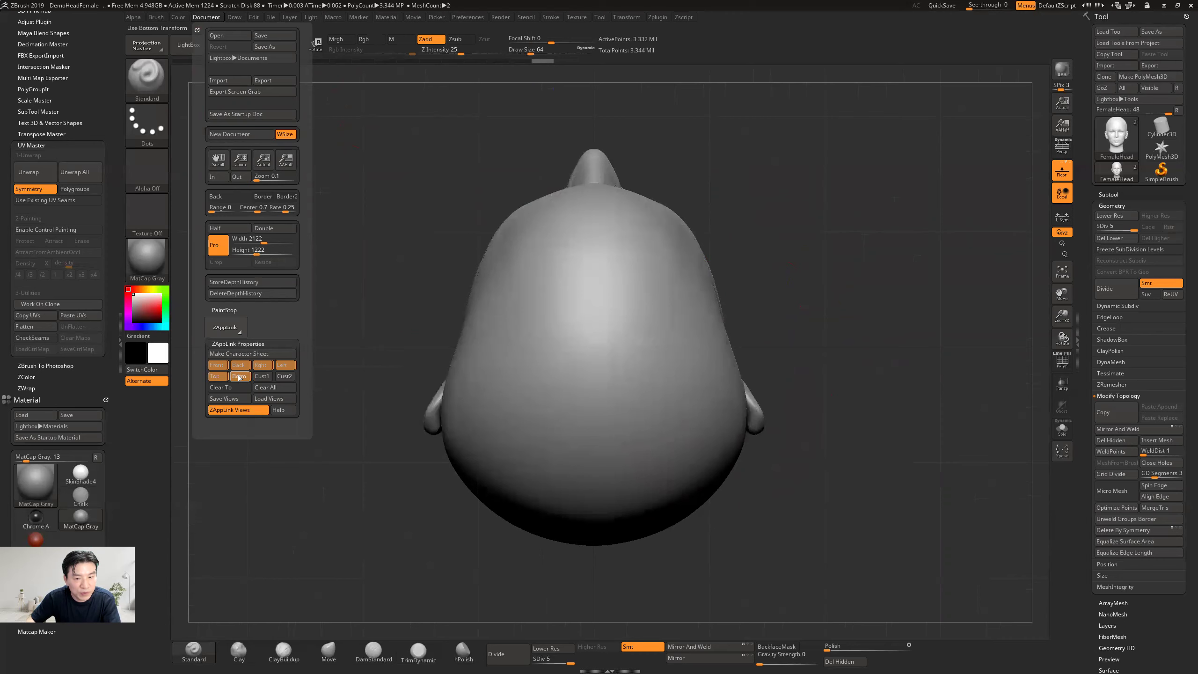
click(239, 378)
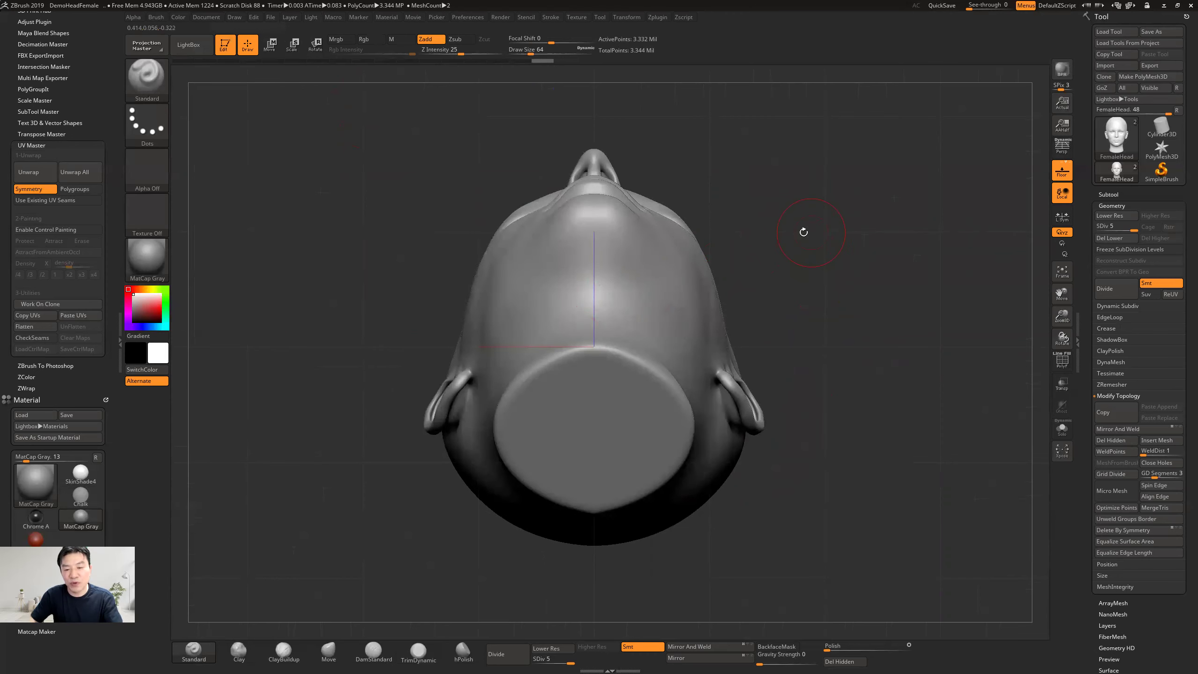
Step: Orbit to a low three-quarter view showing the underside of the chin and store it as the Cust1 ZAppLink view
mouse_move(780, 303)
mouse_down()
mouse_move(761, 347)
mouse_move(782, 300)
mouse_up()
drag(781, 357, 813, 399)
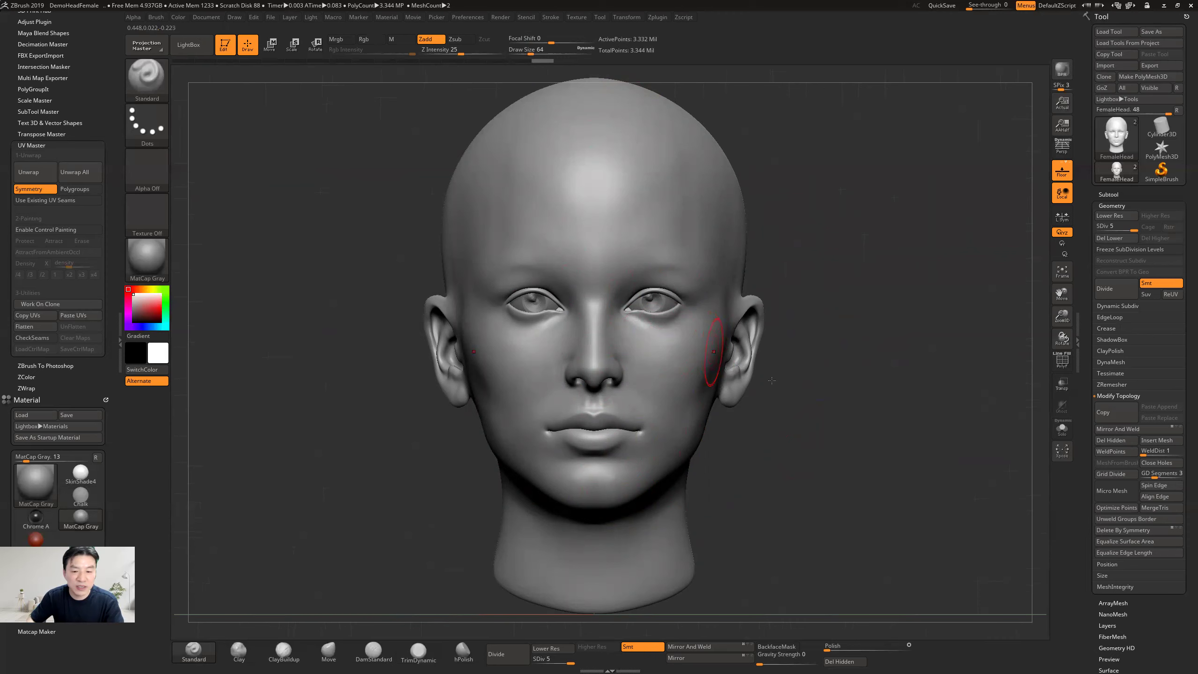
drag(758, 477, 590, 388)
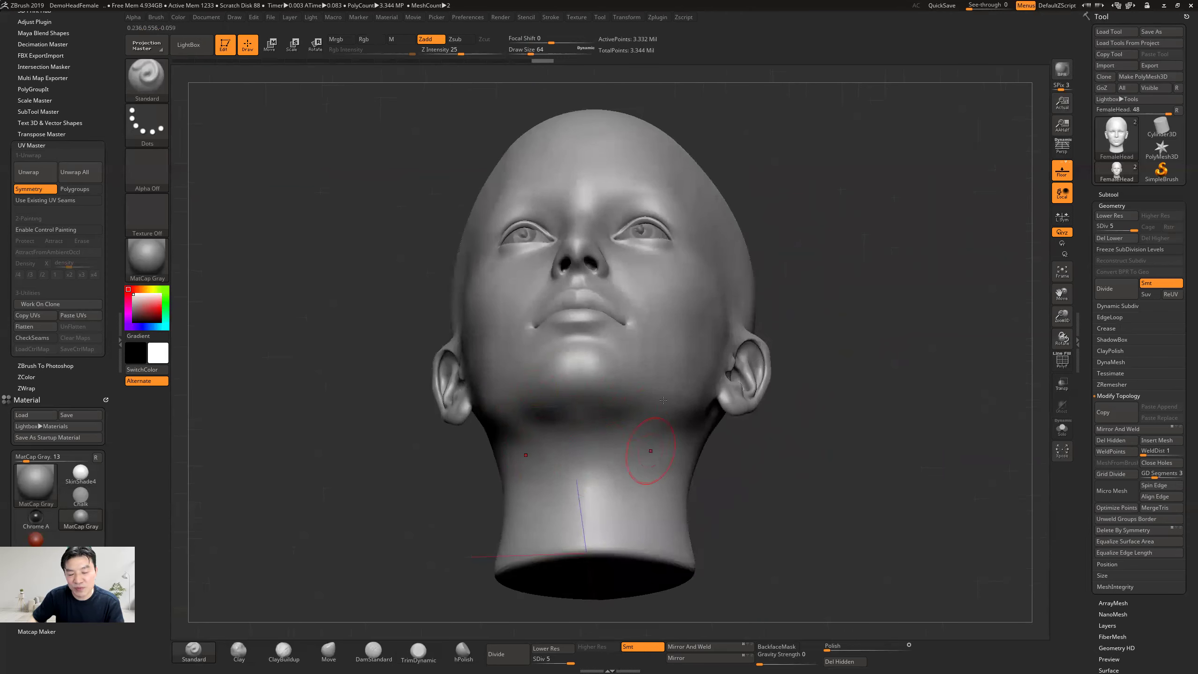
drag(811, 409, 810, 344)
drag(792, 260, 830, 326)
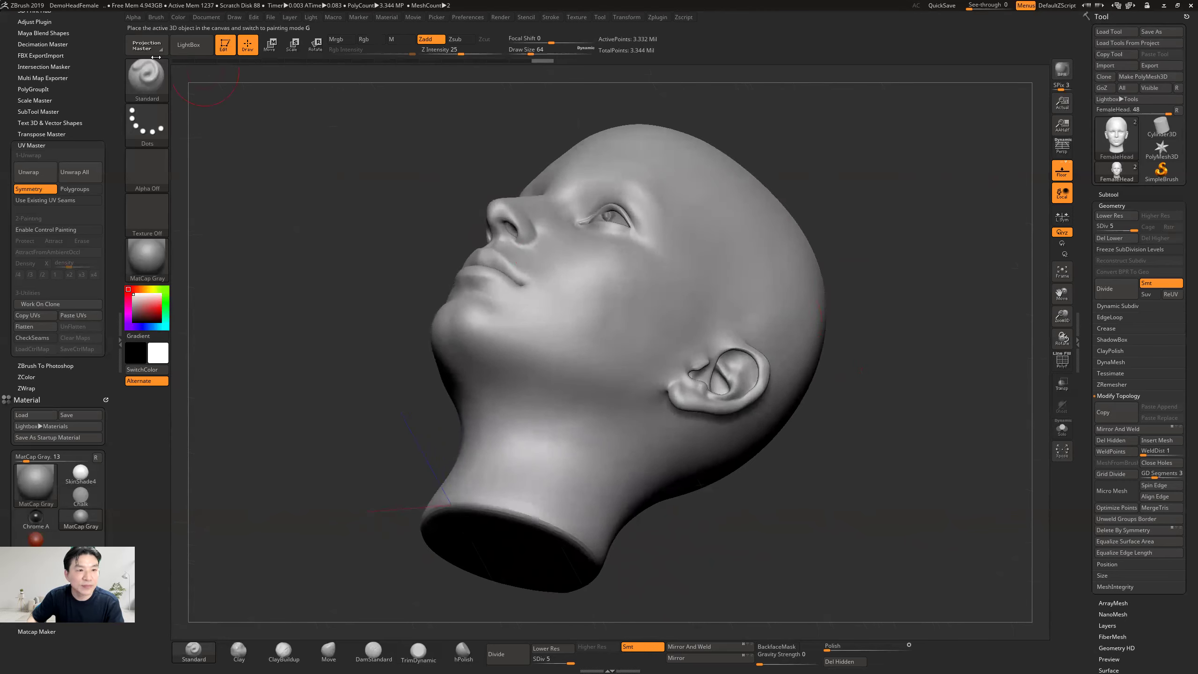
click(202, 16)
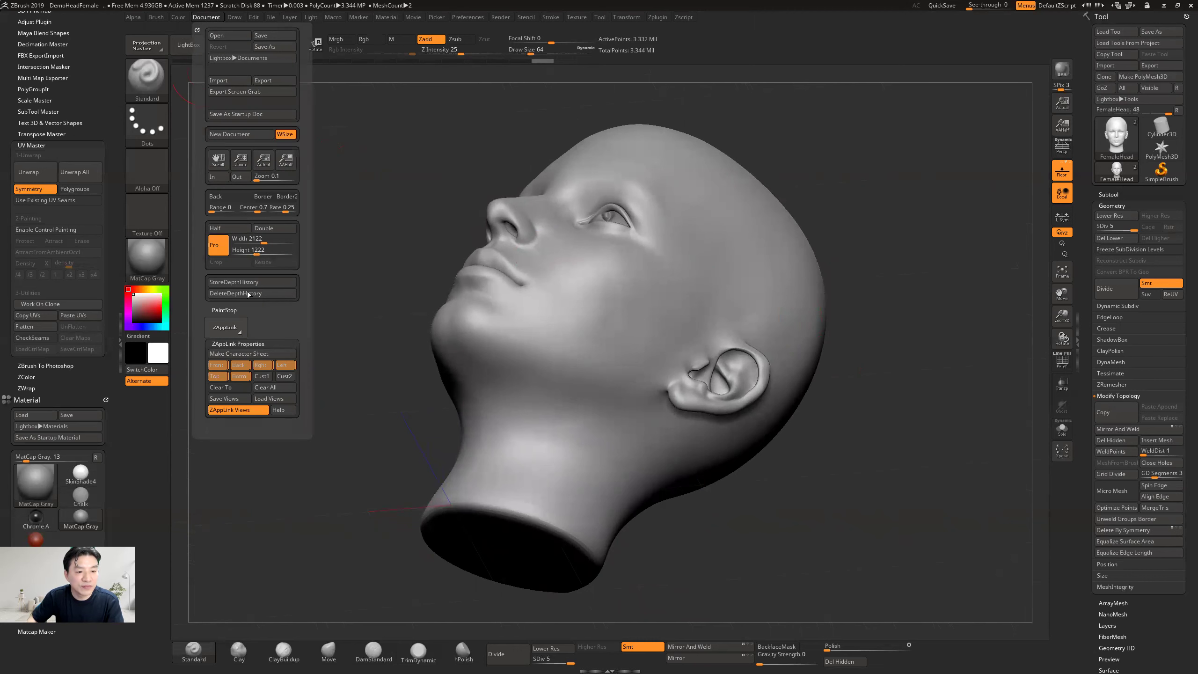
click(261, 376)
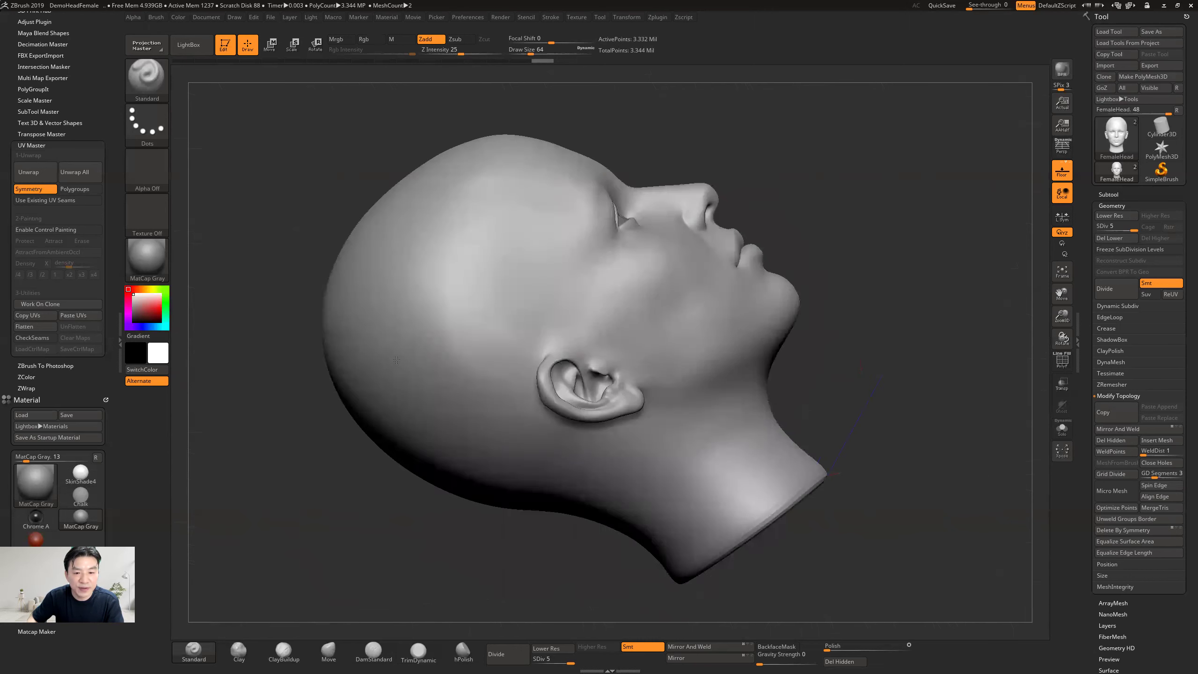
Step: Clear all stored ZAppLink views
click(206, 18)
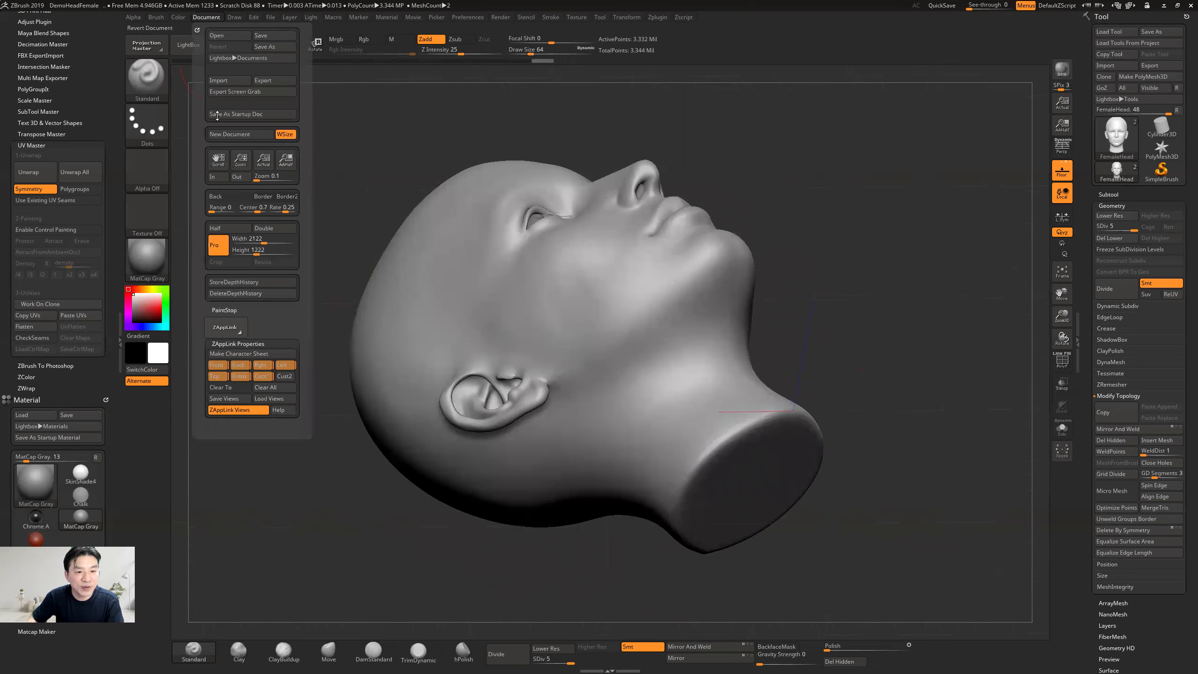
click(265, 391)
click(587, 185)
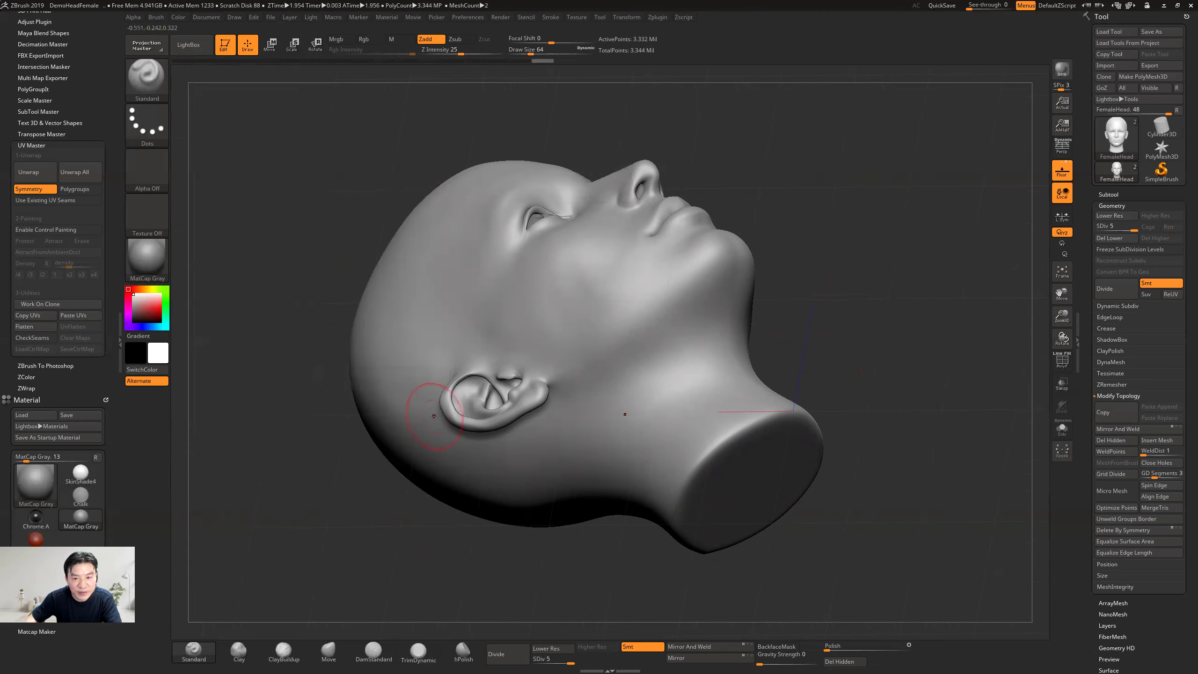
Step: Store the head's straight front view as the Front ZAppLink view and its side profile as the Left view
shift+drag(802, 268, 778, 268)
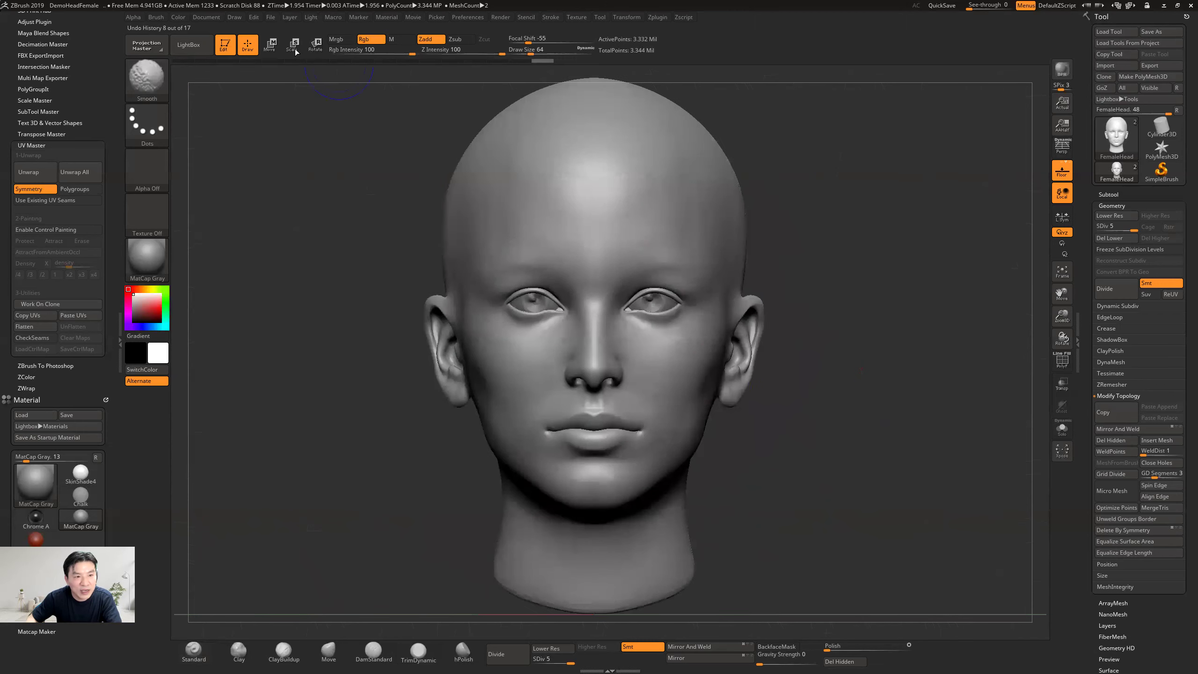
click(207, 17)
click(220, 367)
drag(374, 442, 220, 207)
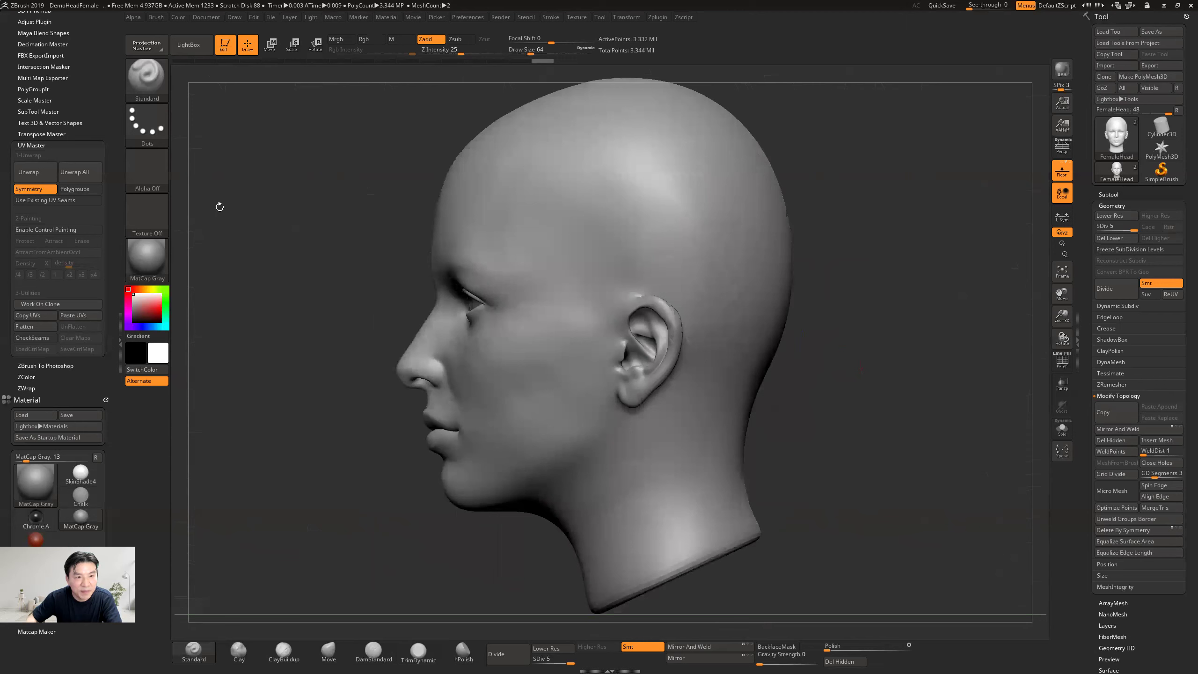
click(206, 17)
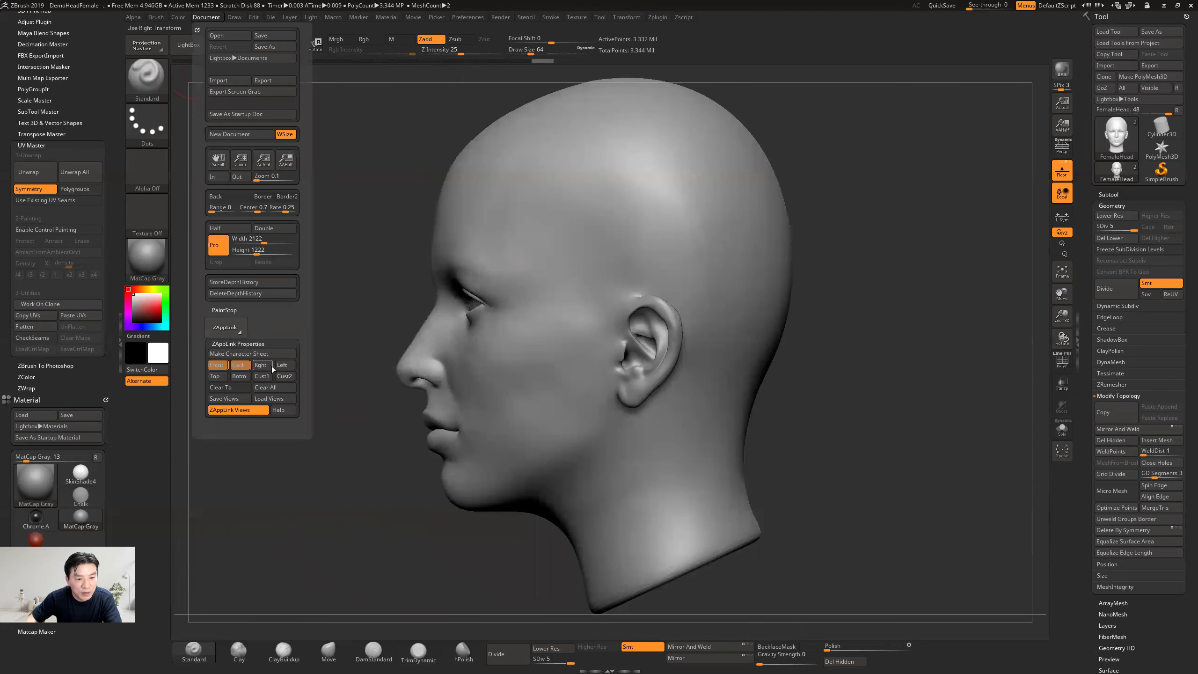
Step: Turn the head to a straight top-down view and store it as the Top ZAppLink view
drag(355, 497, 599, 427)
drag(884, 202, 849, 378)
click(205, 17)
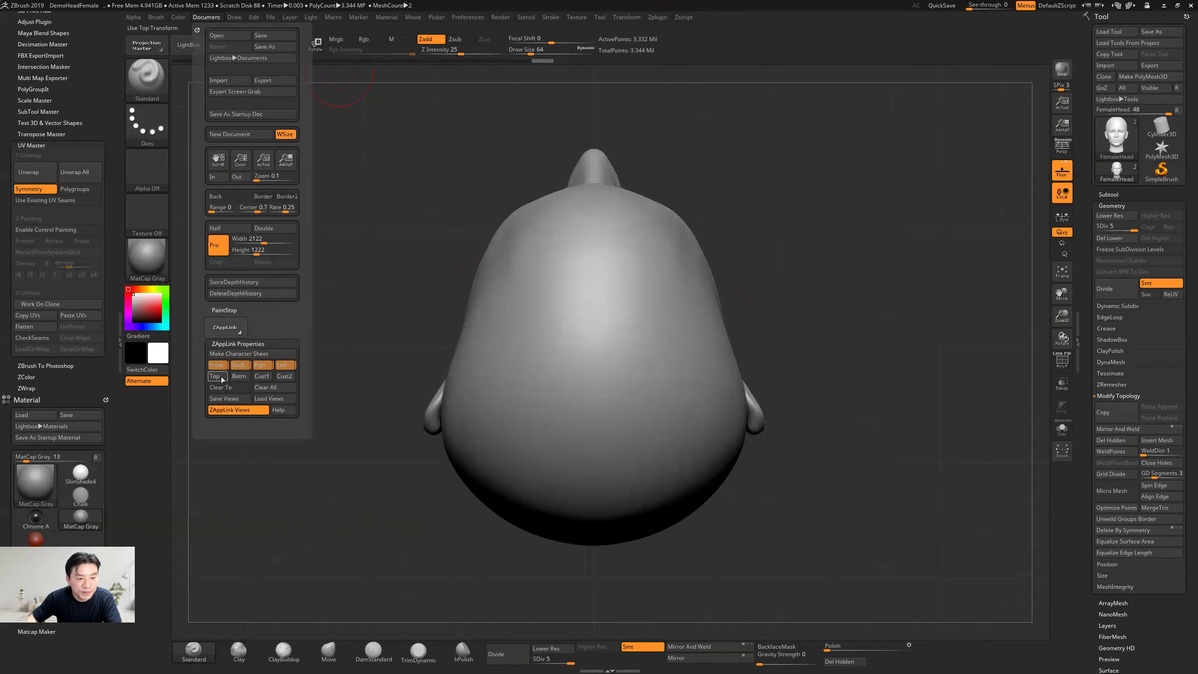
Step: Store low three-quarter views from the two opposite sides of the head as the Cust1 and Cust2 ZAppLink views
drag(387, 396, 292, 156)
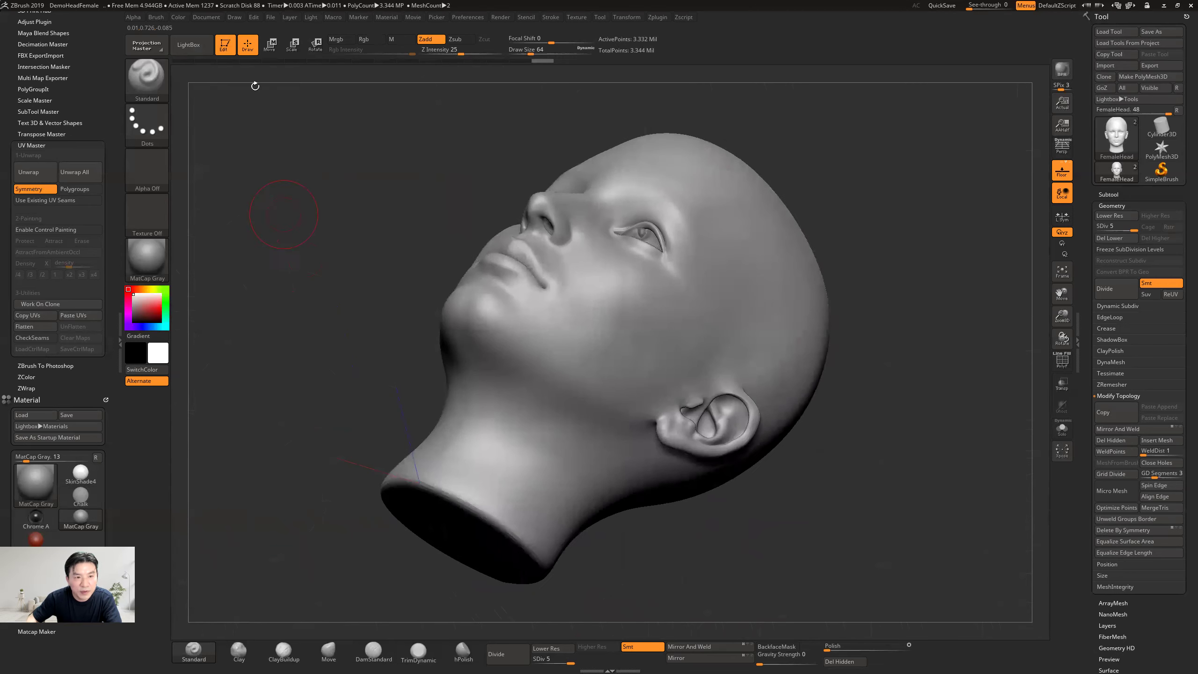
click(206, 17)
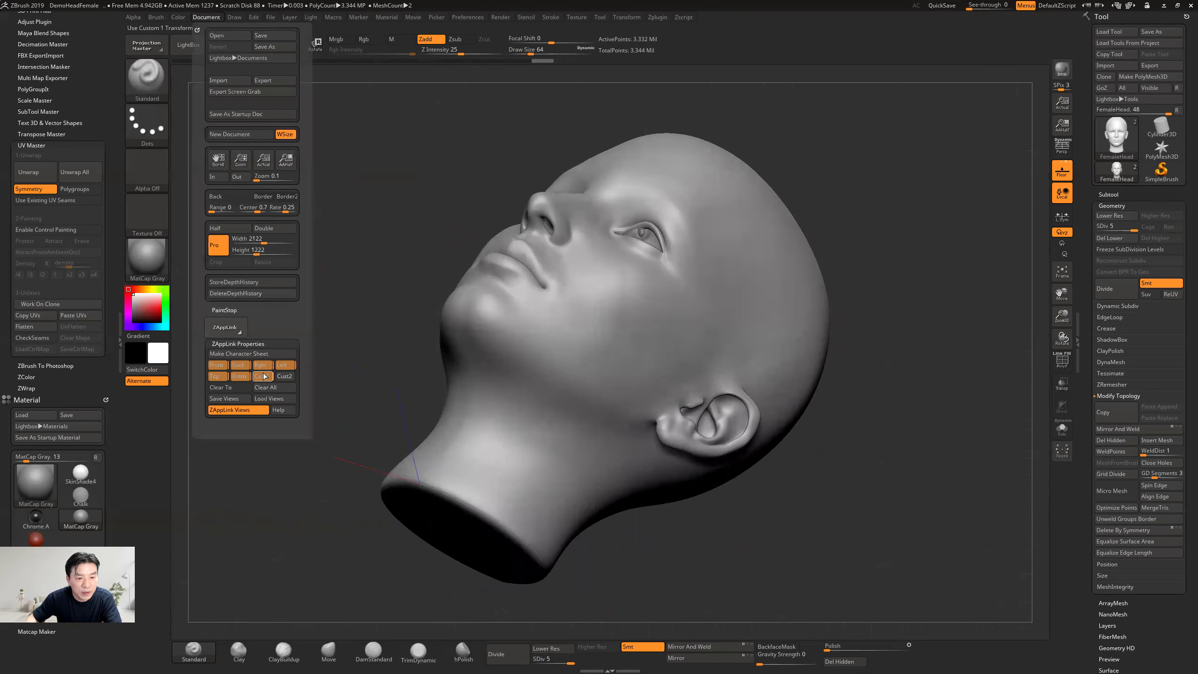
drag(371, 278, 417, 299)
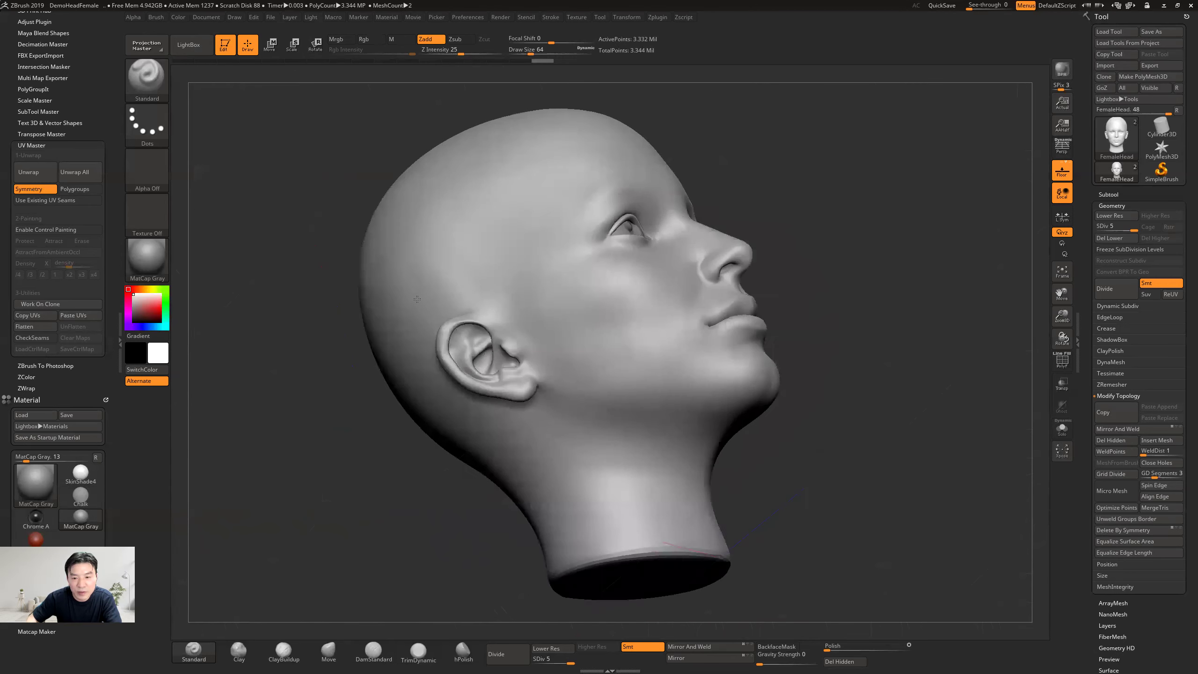
click(206, 18)
click(287, 378)
Step: Return the head to the front view, make a character sheet from the stored ZAppLink views and switch to Photoshop
drag(896, 347, 861, 327)
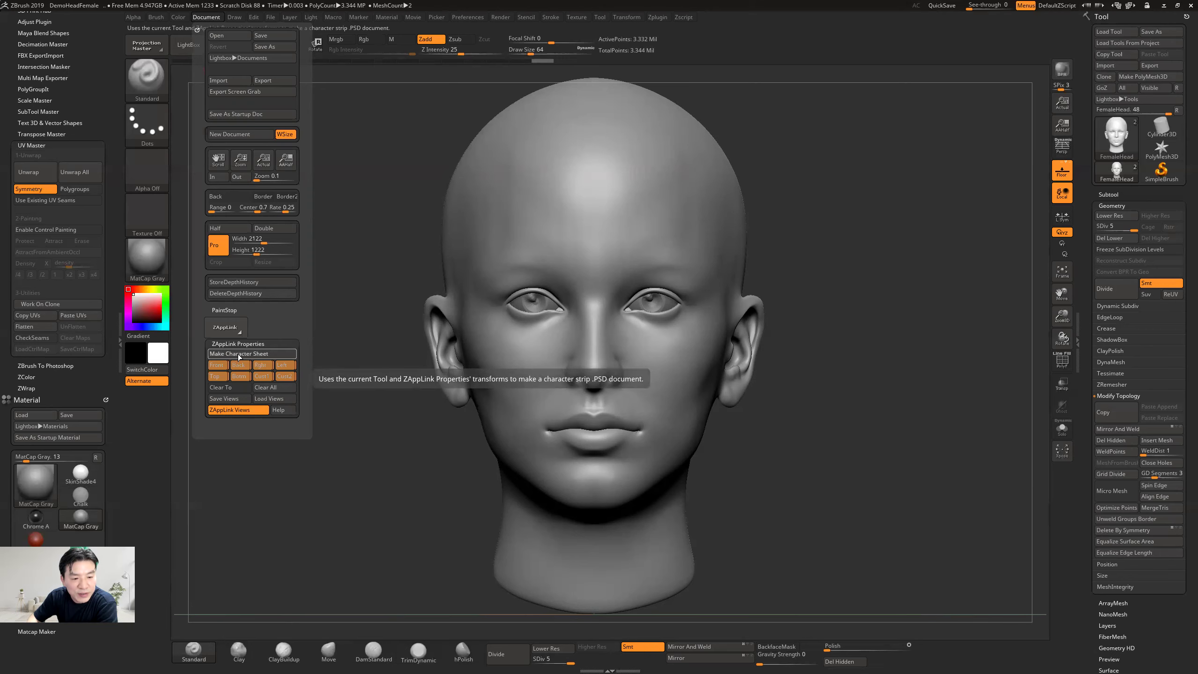
click(239, 355)
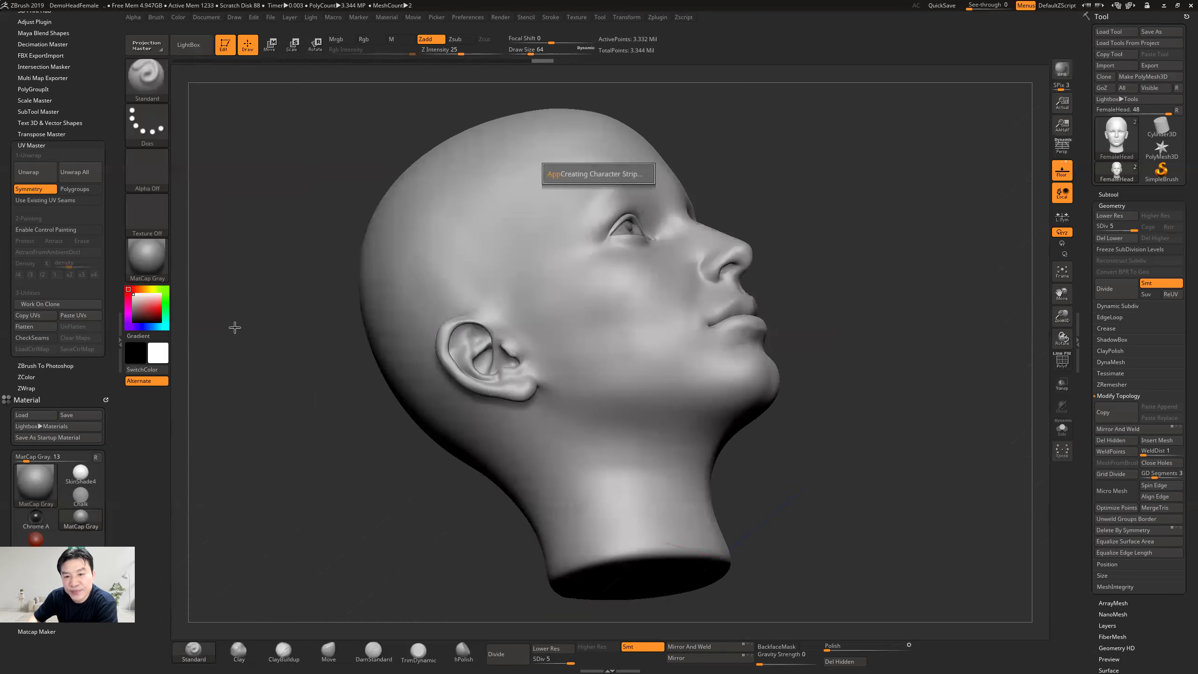
key(alt+Tab)
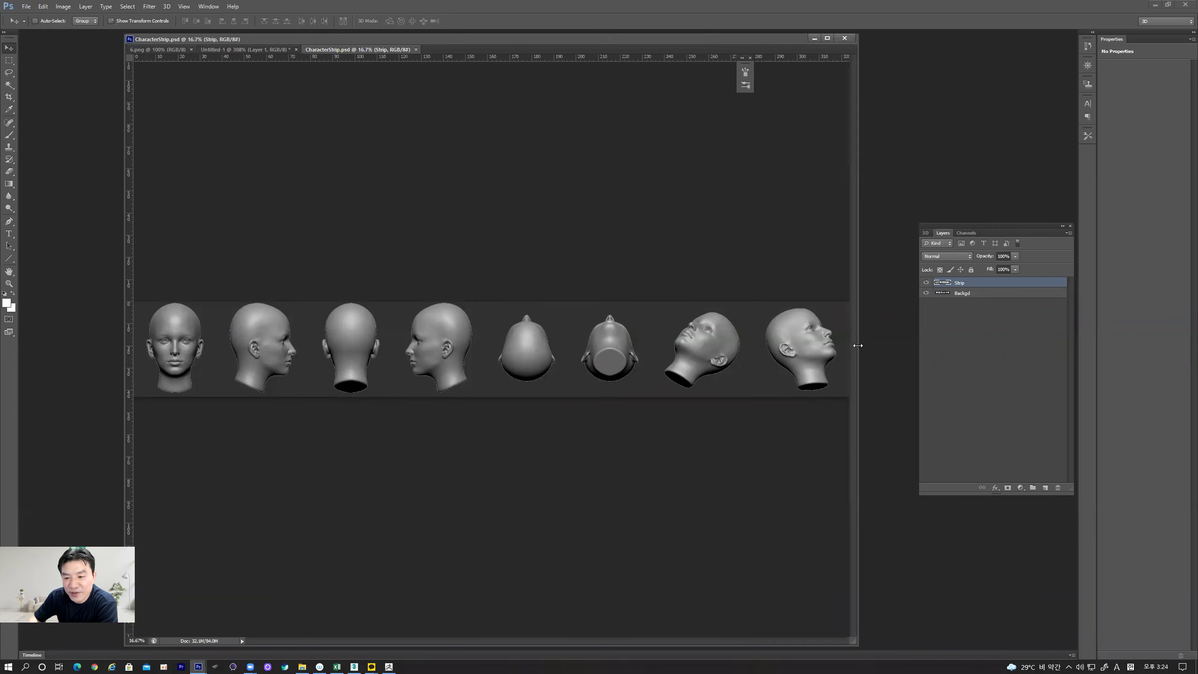
Step: Examine the head views along the strip in CharacterStrip.psd at close range, finishing by closing the document
drag(860, 346, 980, 346)
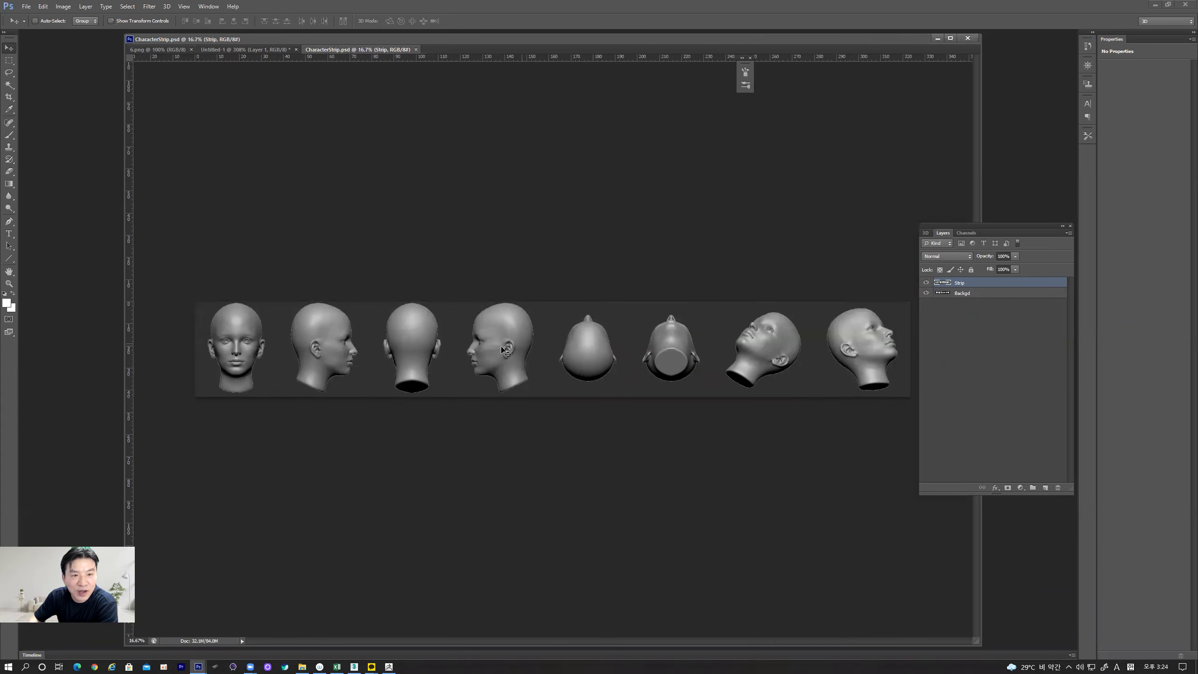
key(ctrl+plus)
key(ctrl+plus)
key(ctrl+plus)
key(ctrl+plus)
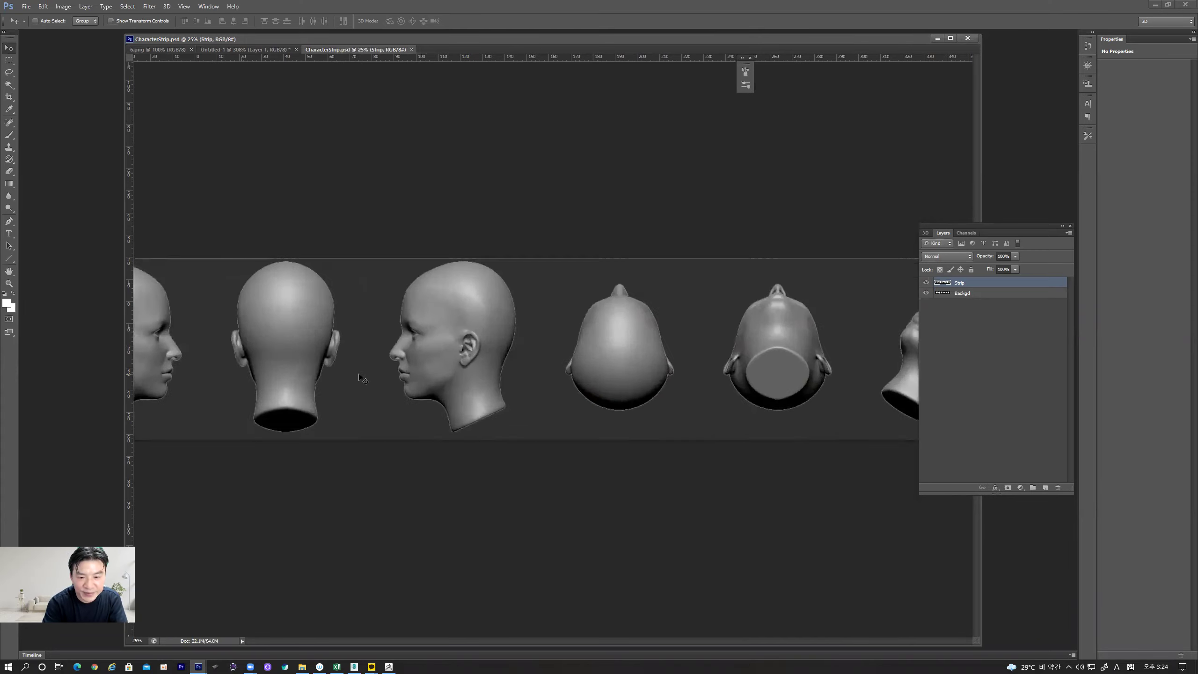
drag(512, 376, 736, 373)
drag(436, 369, 703, 371)
scroll(704, 371, right, 12)
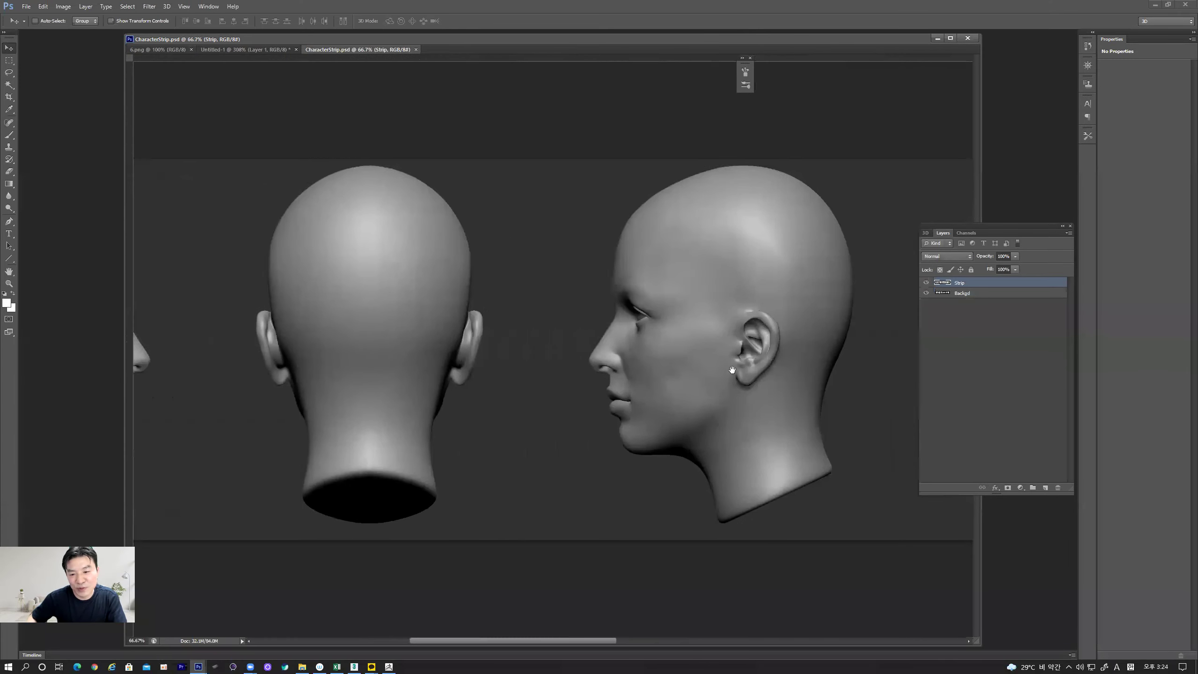
scroll(751, 385, right, 12)
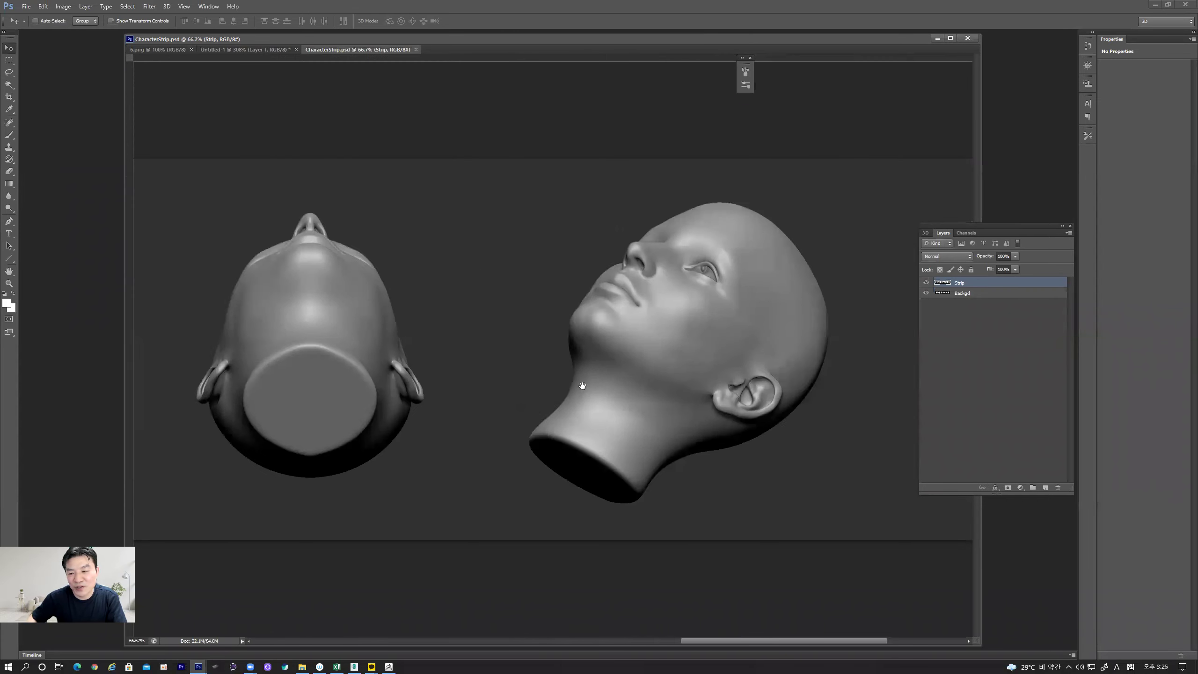
key(ctrl+r)
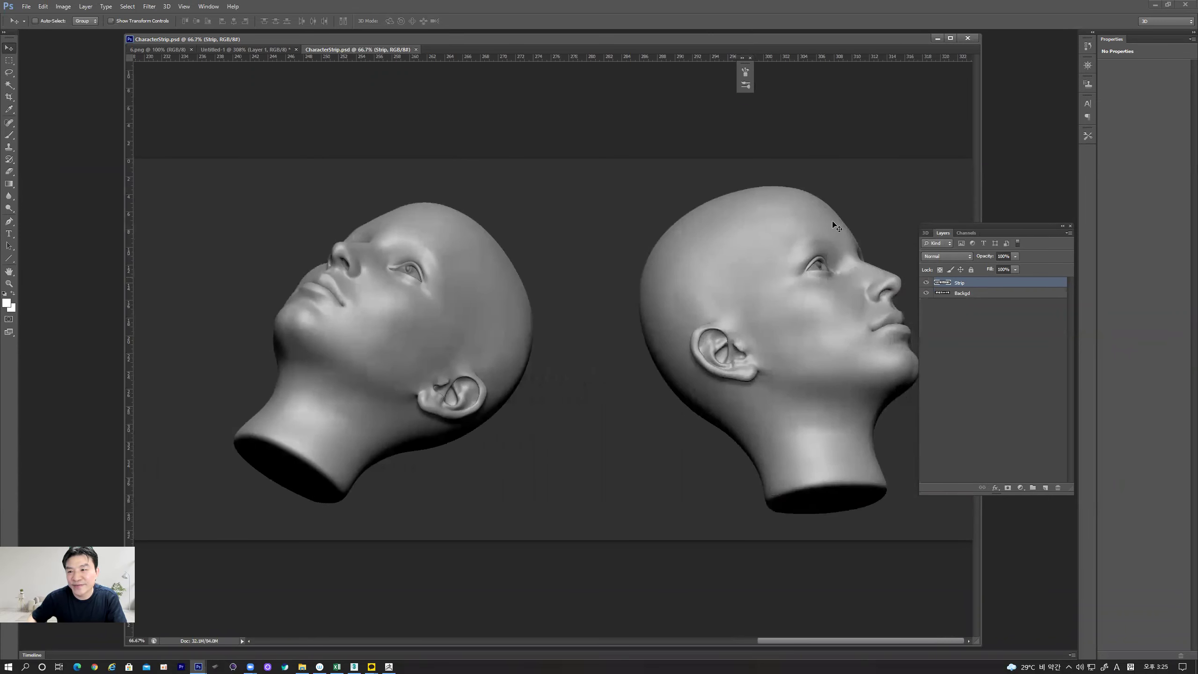
click(416, 49)
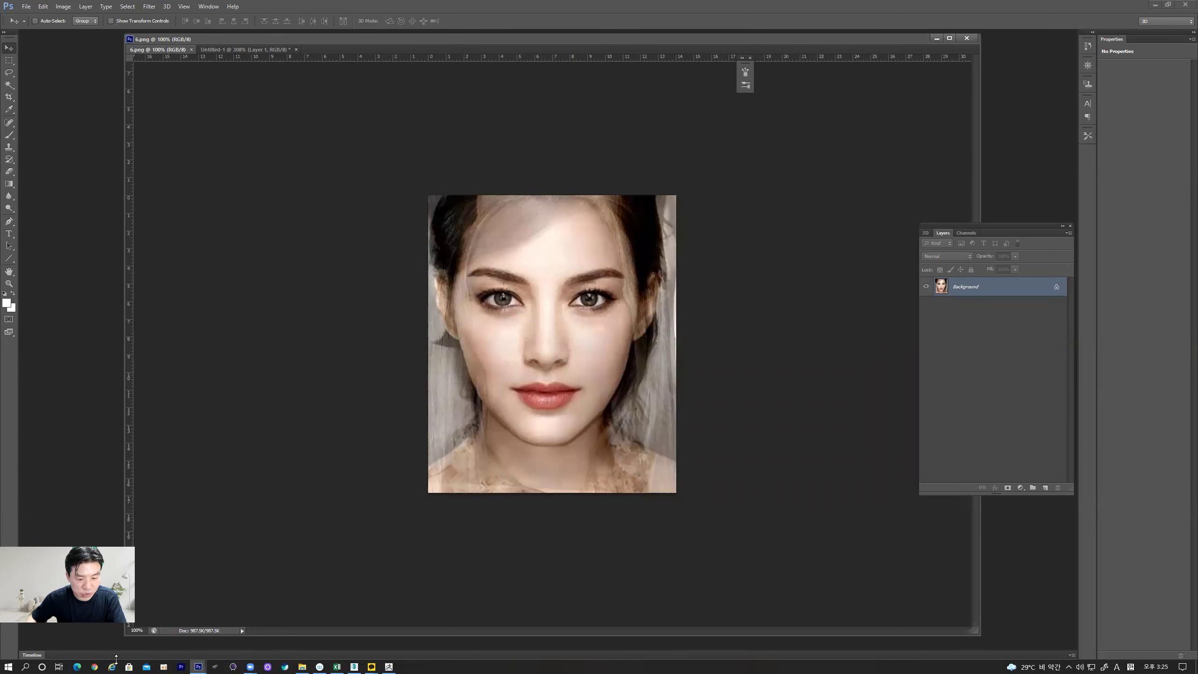
Step: Switch from Photoshop back to ZBrush with the female head in front view
click(391, 666)
drag(347, 265, 240, 238)
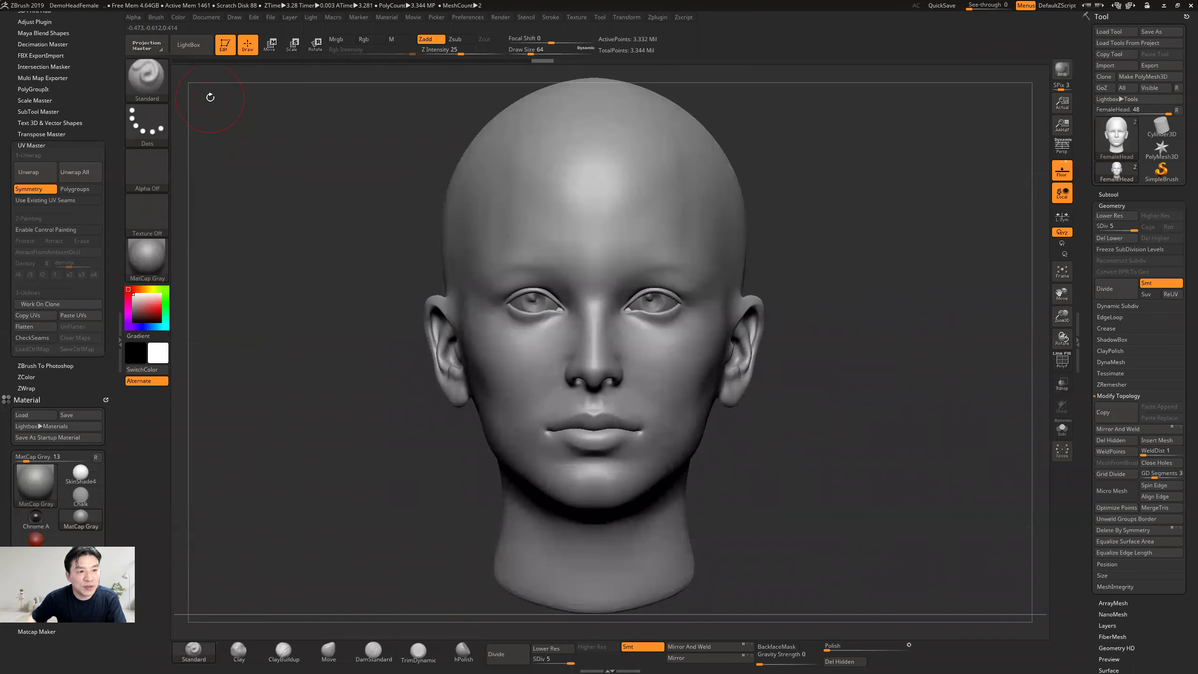
click(200, 18)
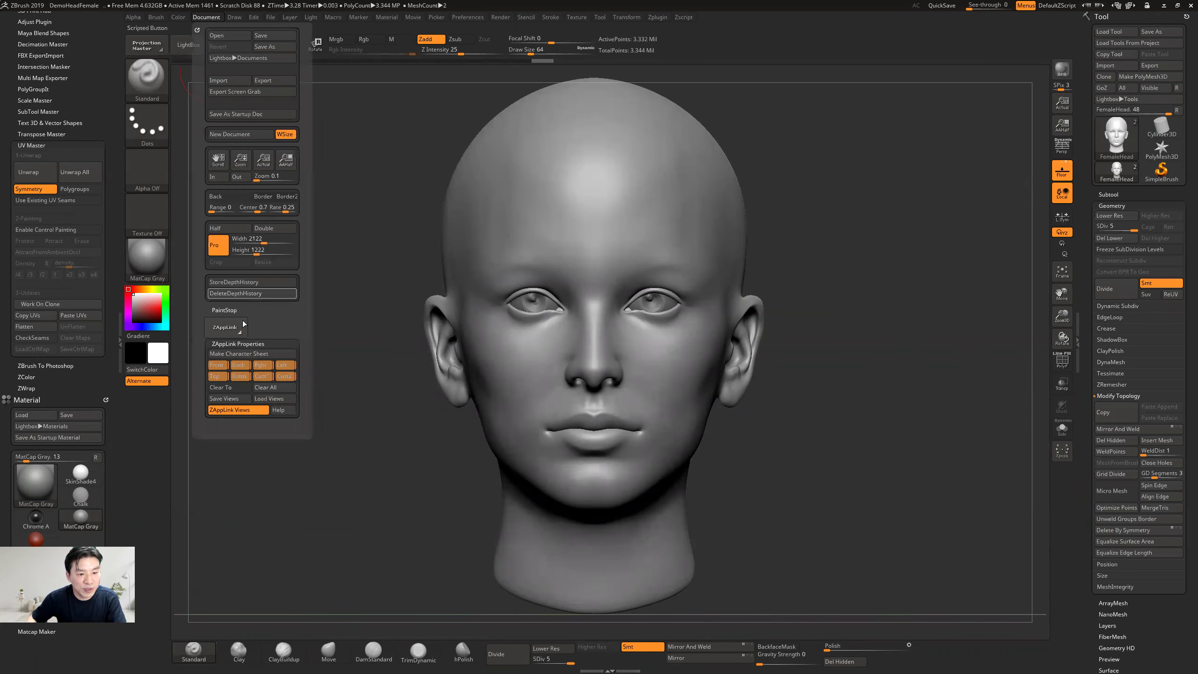
click(225, 329)
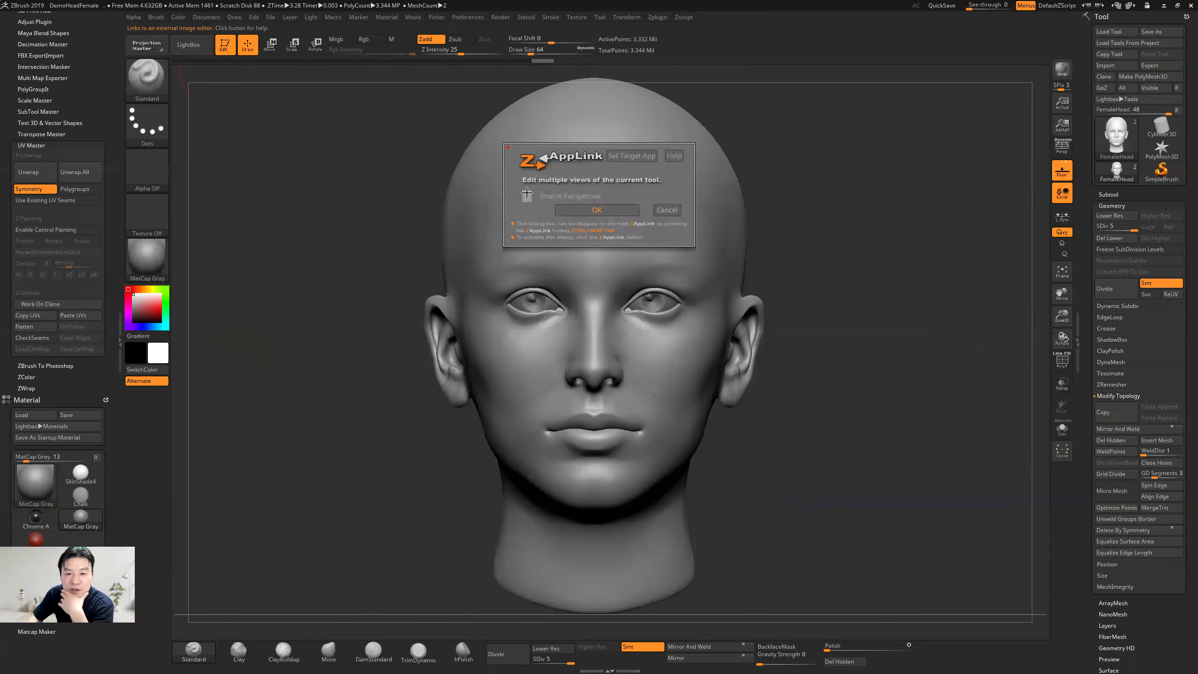
click(592, 211)
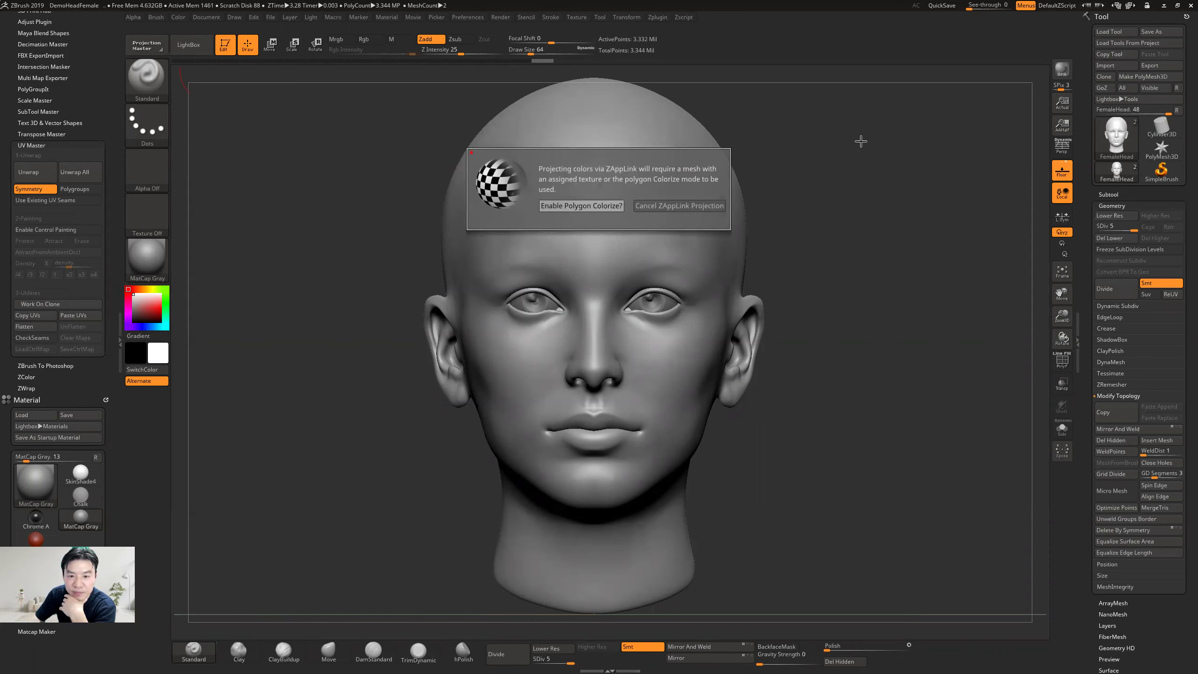
click(657, 206)
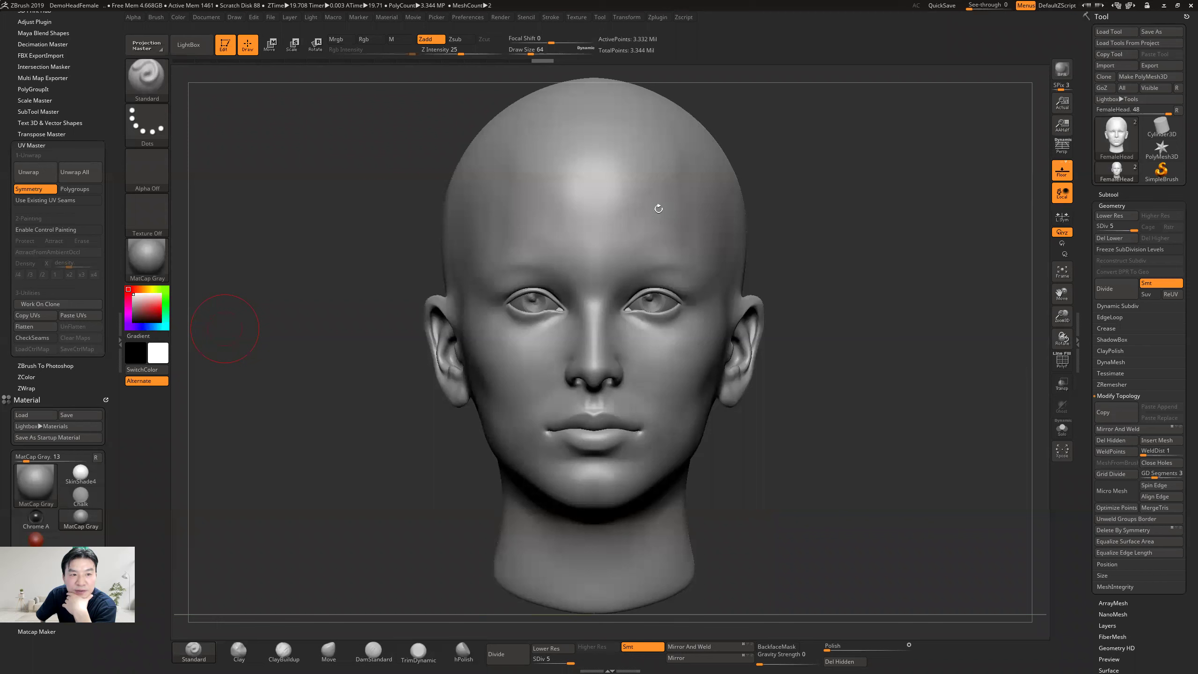
Step: Send the stored views to Photoshop through ZAppLink with Polygon Colorize enabled, and update the already open TempZAppLinkExport.psd from disk
click(204, 18)
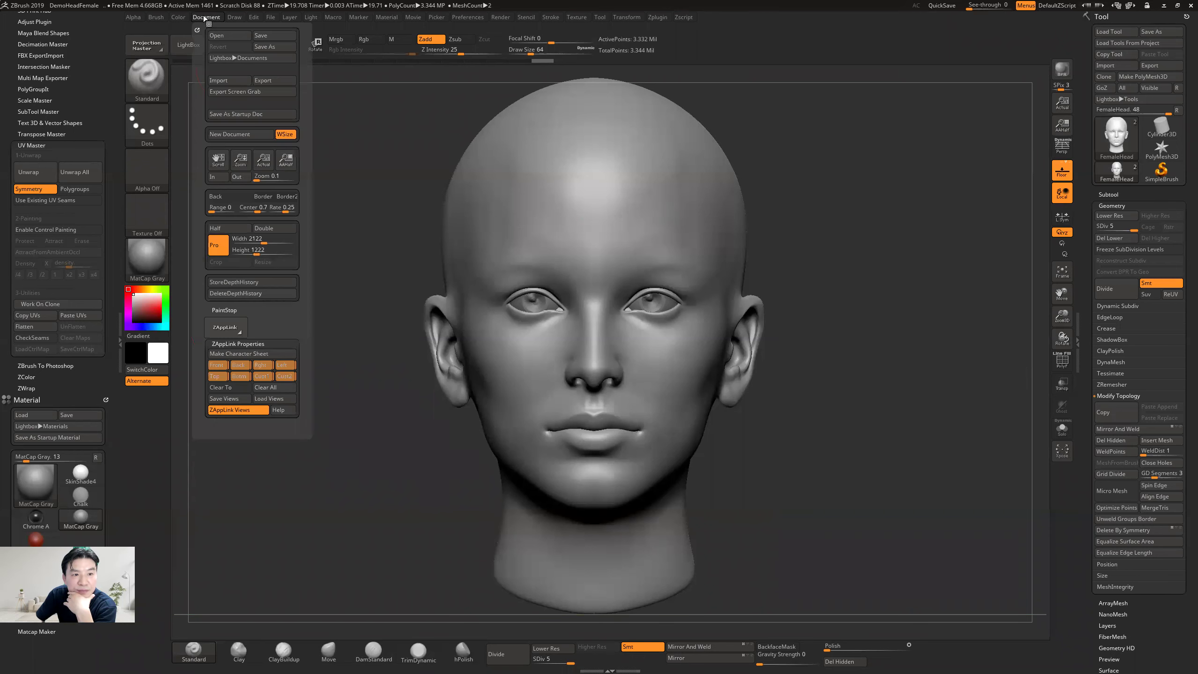
click(244, 324)
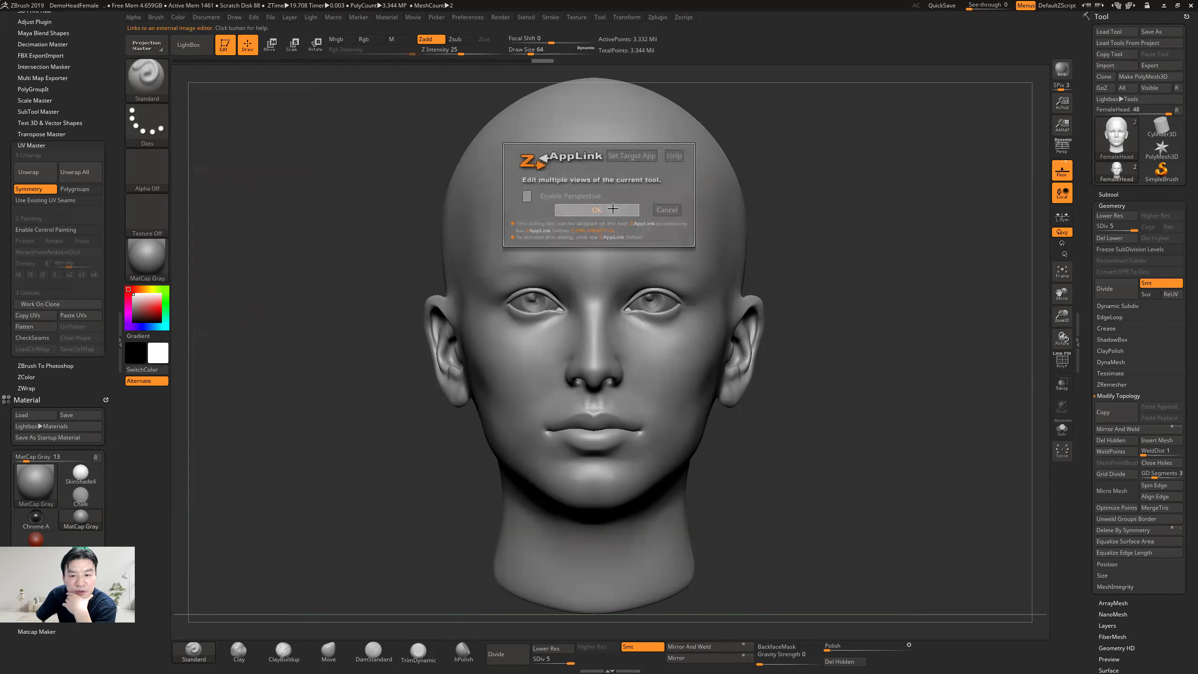
click(569, 210)
click(582, 206)
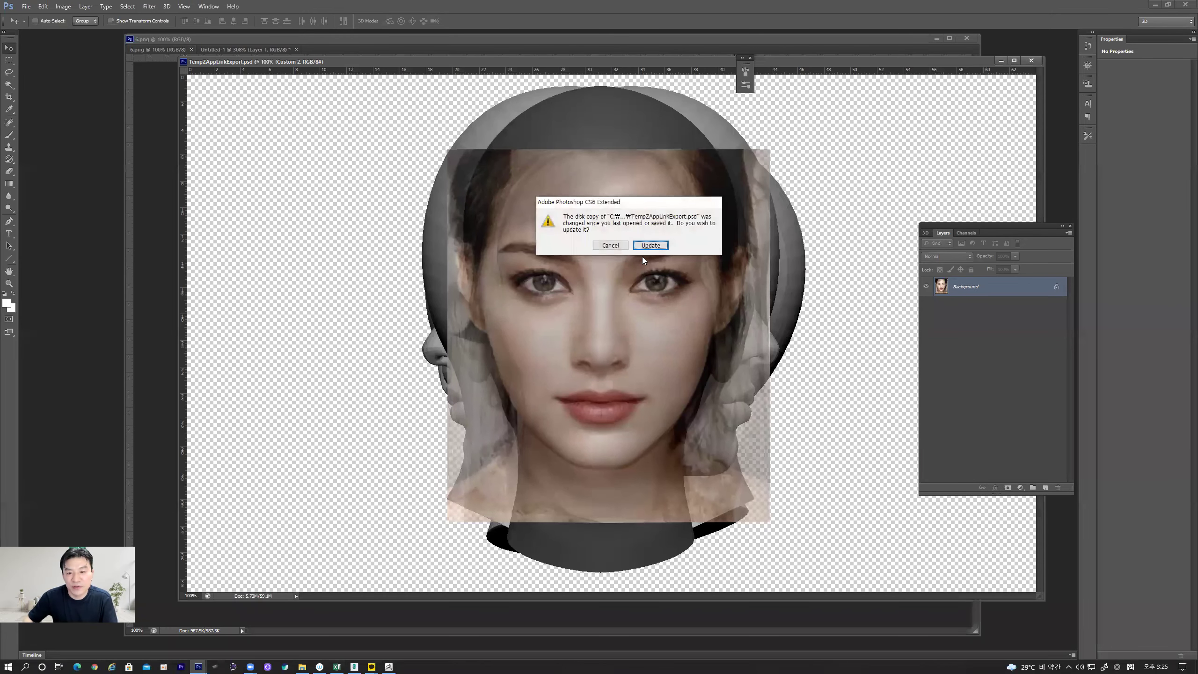
click(658, 246)
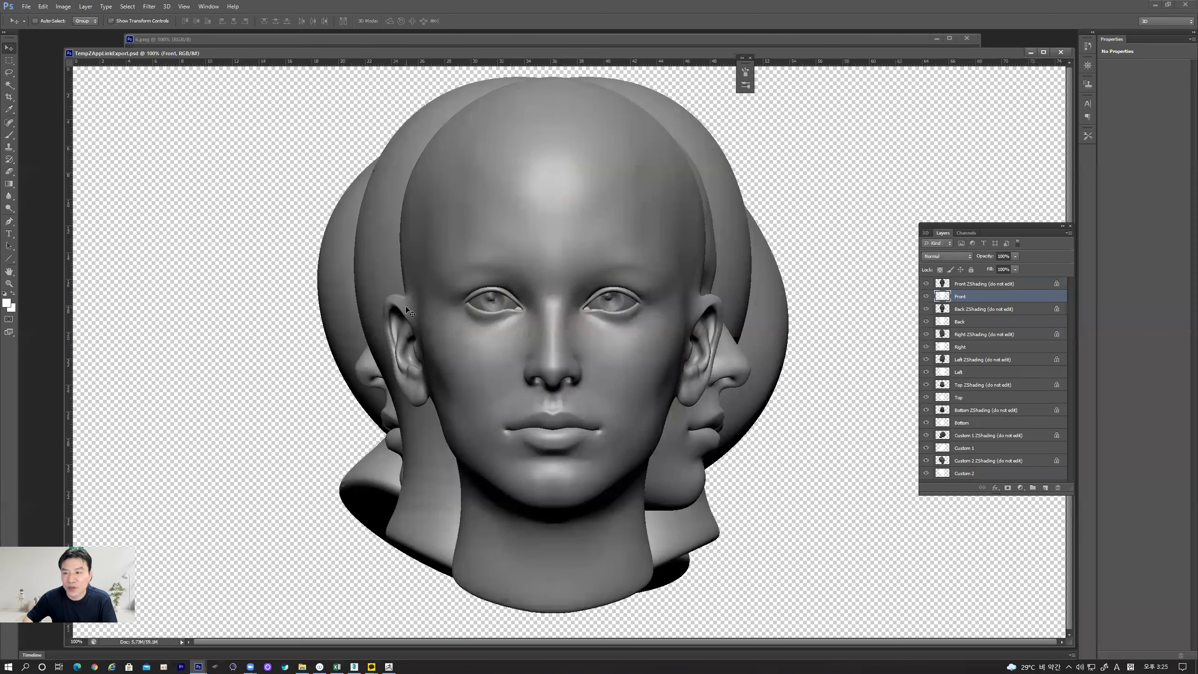
Step: Shift the TempZAppLinkExport.psd window aside and reposition and enlarge the layer list so every view layer fits
drag(619, 53, 573, 64)
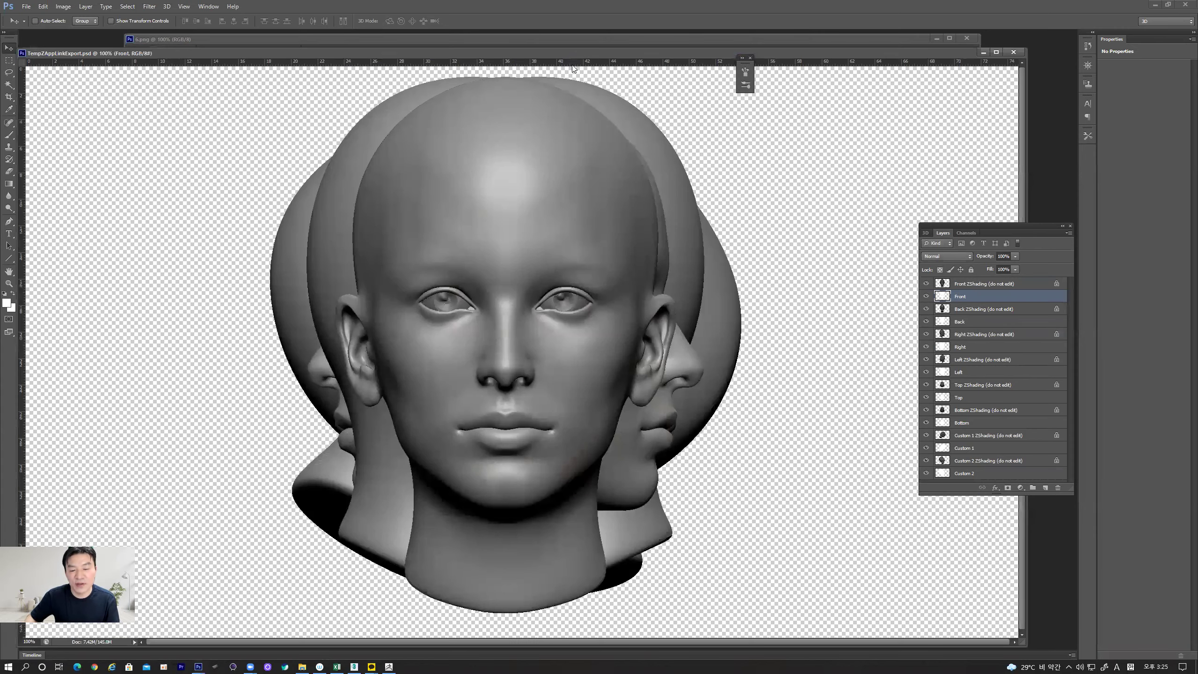
drag(996, 228, 958, 187)
drag(1031, 450, 1057, 504)
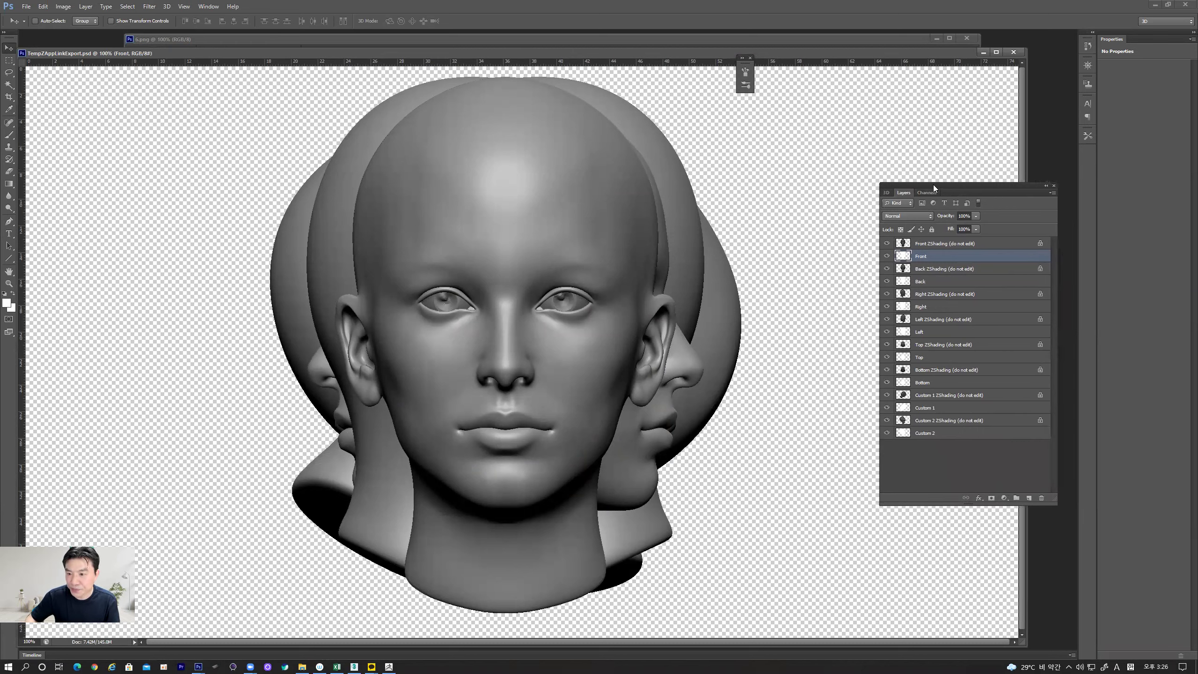
drag(934, 187, 948, 175)
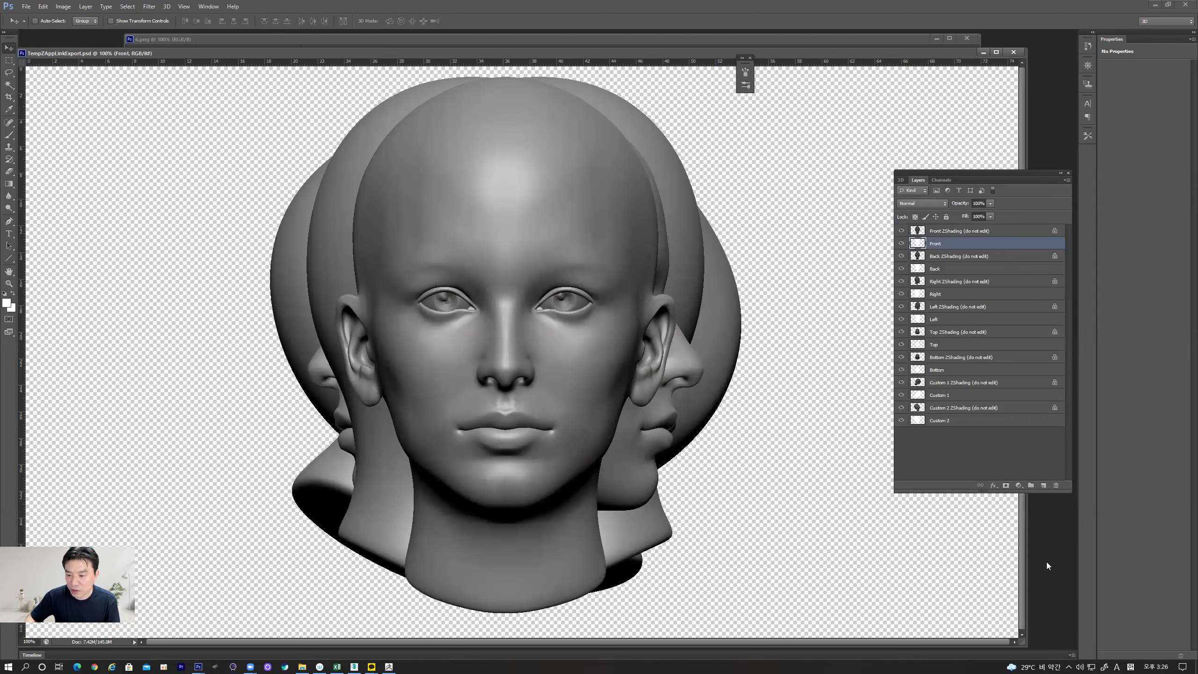
Step: Open the front-view PNG and side-profile JPG photos of the bald woman from the 3D game advanced modeling class folder
key(ctrl+o)
click(669, 182)
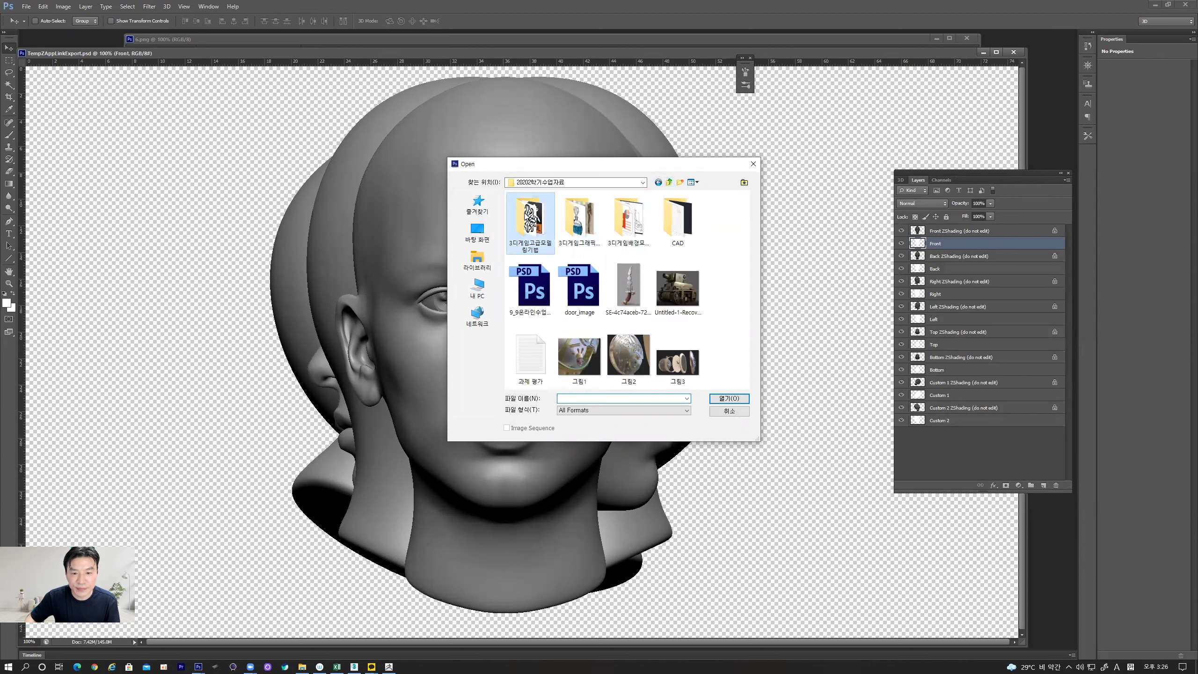
double_click(524, 213)
drag(746, 218, 746, 304)
click(683, 246)
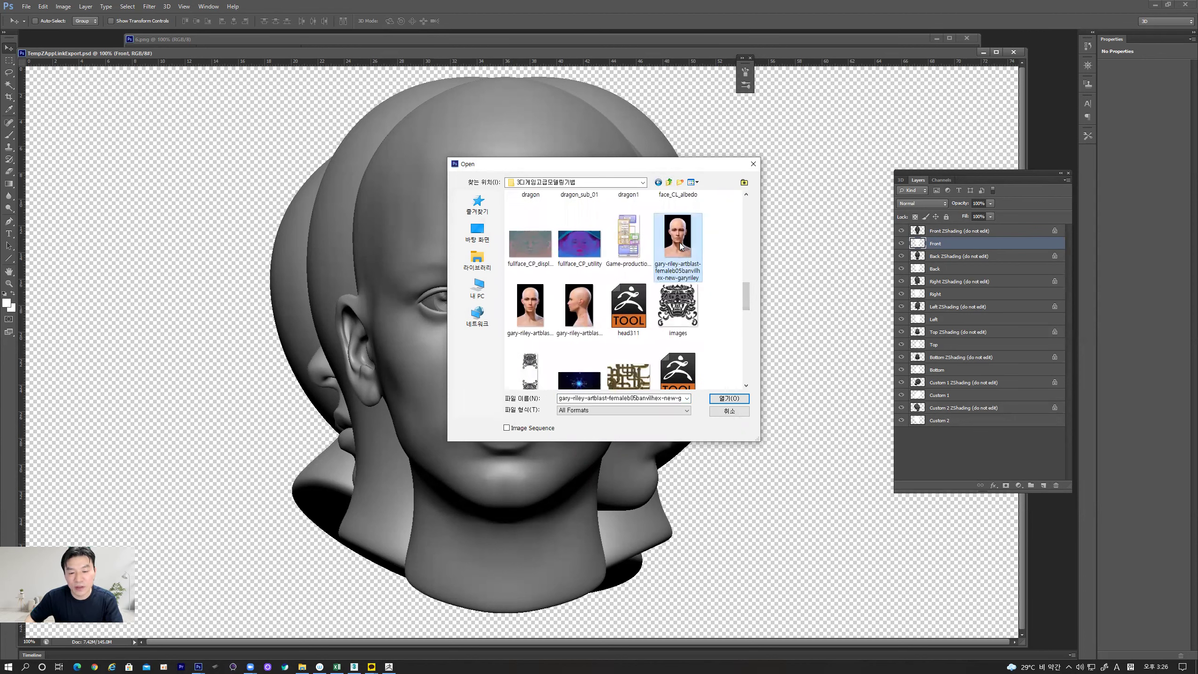
click(532, 310)
shift+click(584, 320)
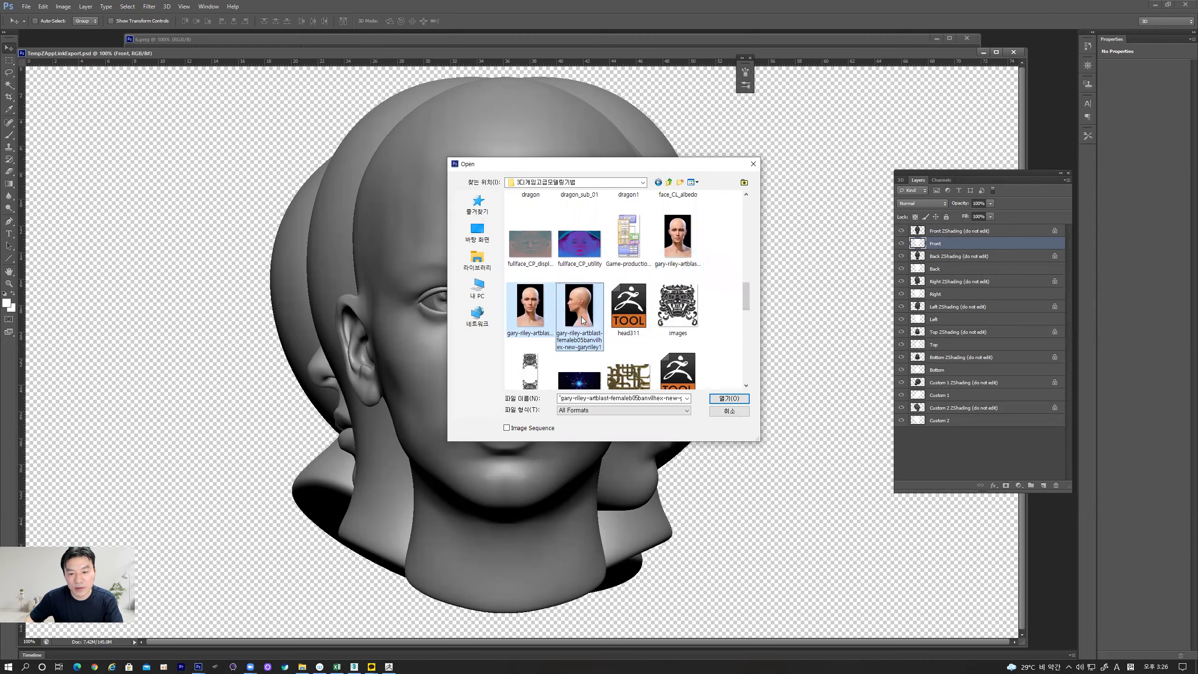
click(723, 401)
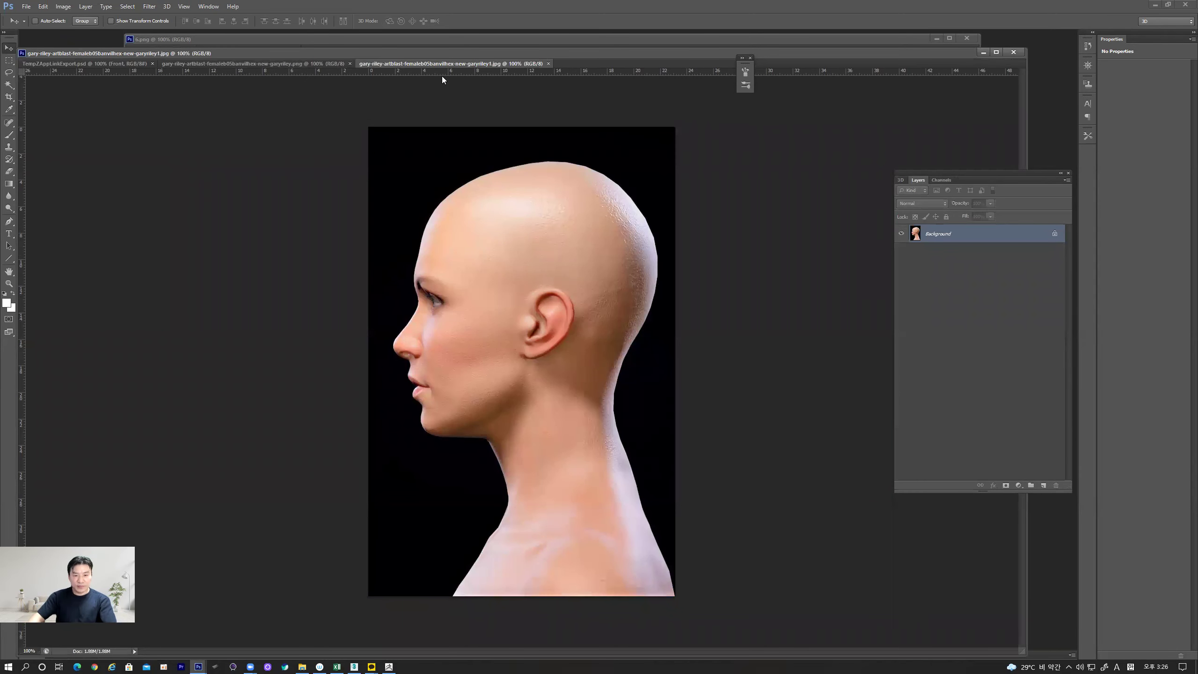
Step: Float both photos in separate windows and copy the front photo into TempZAppLinkExport.psd directly above the Front layer
drag(448, 63, 635, 140)
drag(322, 63, 615, 269)
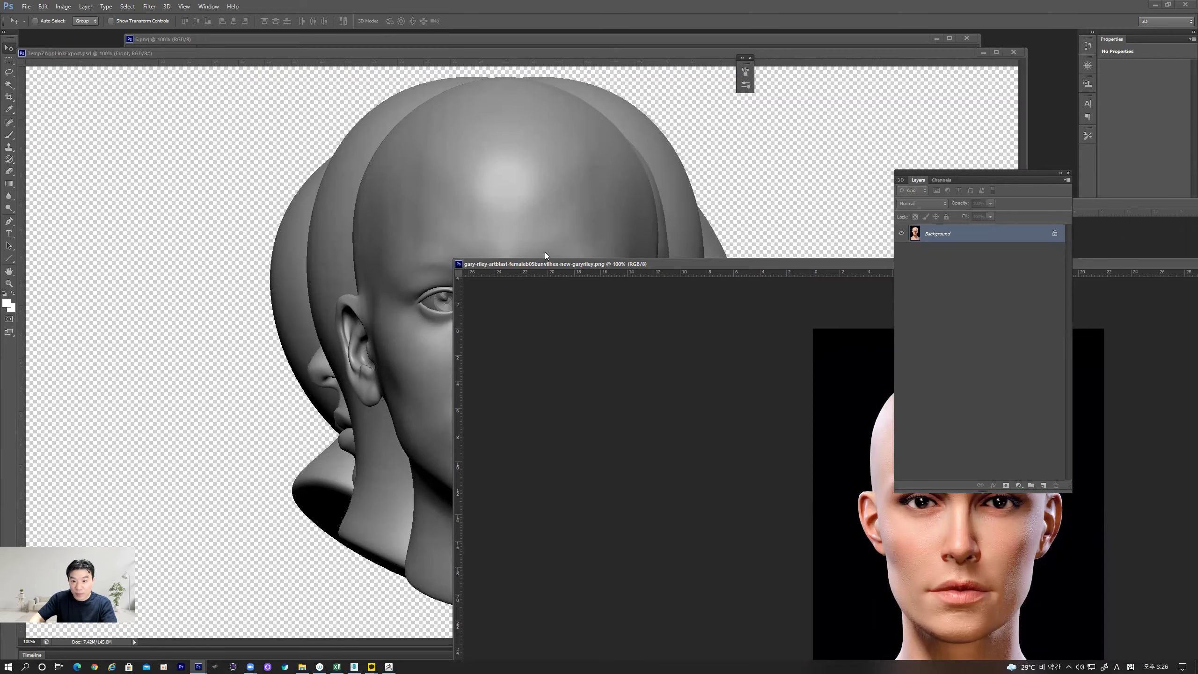
drag(751, 265, 203, 207)
drag(433, 211, 362, 226)
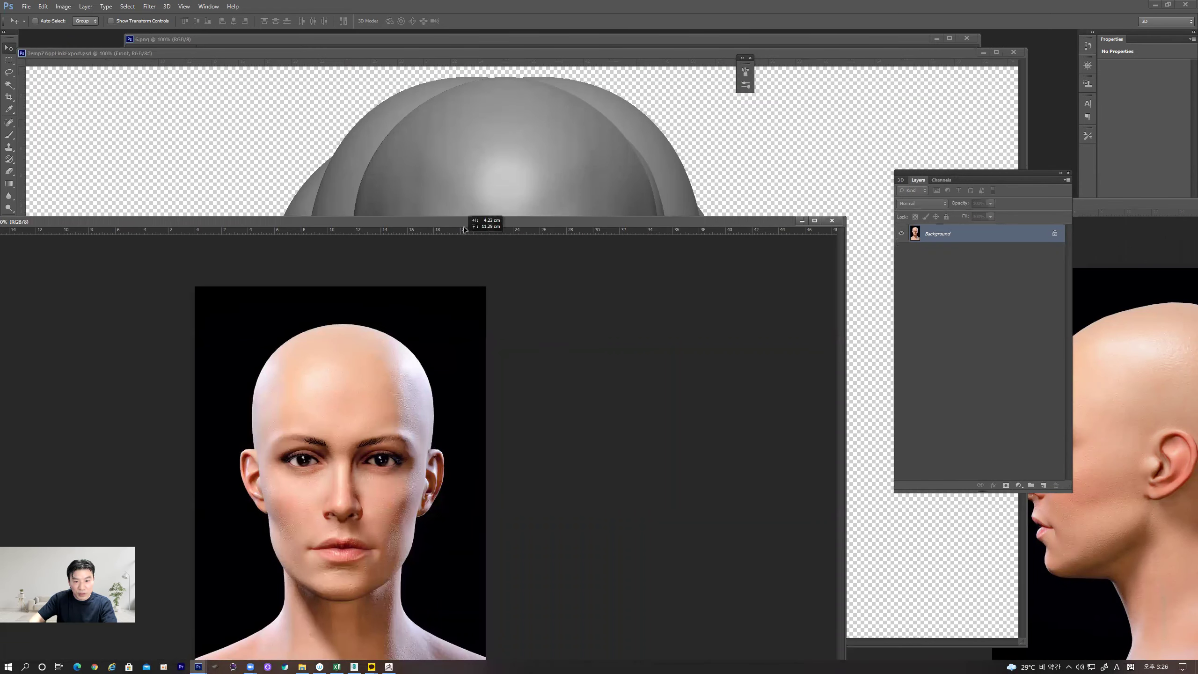
click(480, 181)
drag(487, 295, 577, 382)
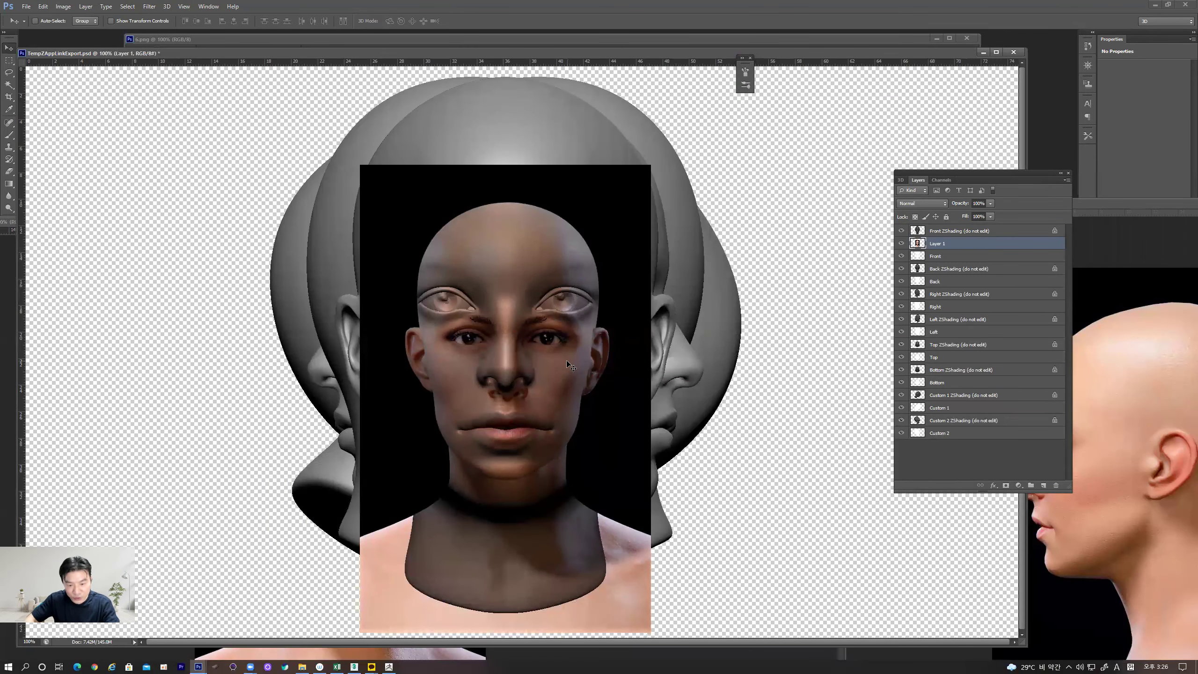
Step: Enlarge the front photo to the size of the model's head and position its facial features over the model's face
key(ctrl+t)
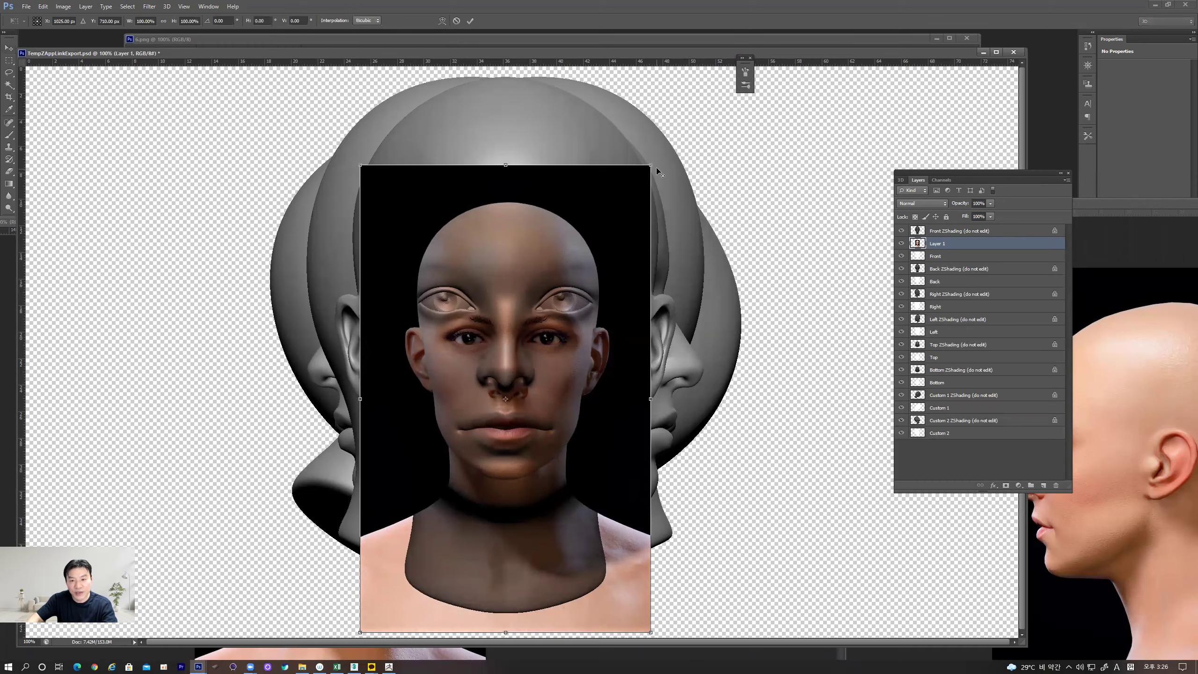
alt+shift+drag(653, 160, 749, 35)
mouse_move(598, 335)
mouse_down()
mouse_move(609, 326)
mouse_move(596, 331)
mouse_move(597, 317)
mouse_move(597, 333)
mouse_move(599, 321)
mouse_up()
key(Return)
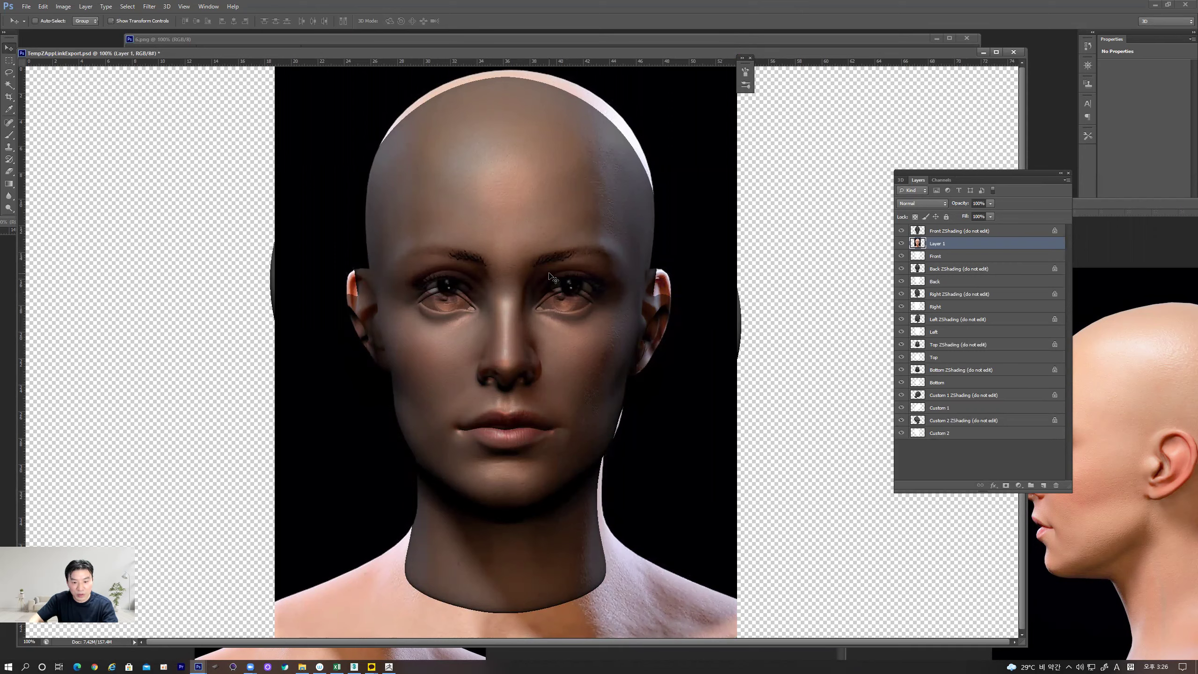
drag(550, 273, 555, 483)
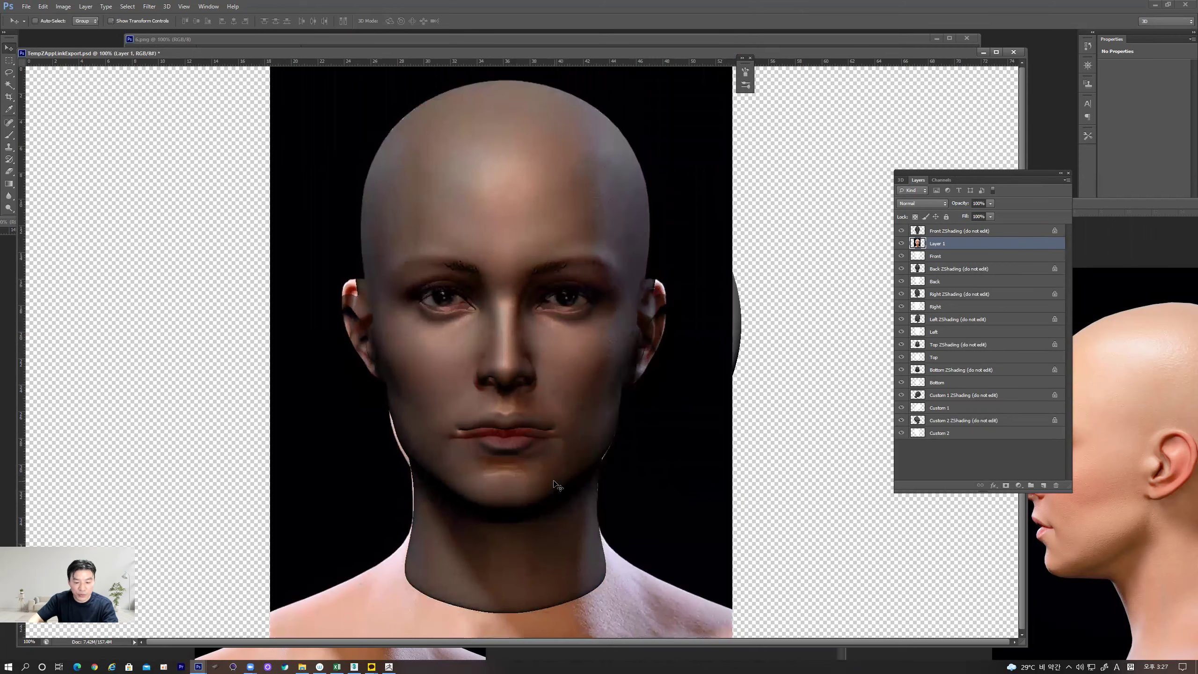
Step: Cut the lower shoulder area off the front photo using a rectangular selection, and realign the photo with the model's face
drag(363, 434, 336, 212)
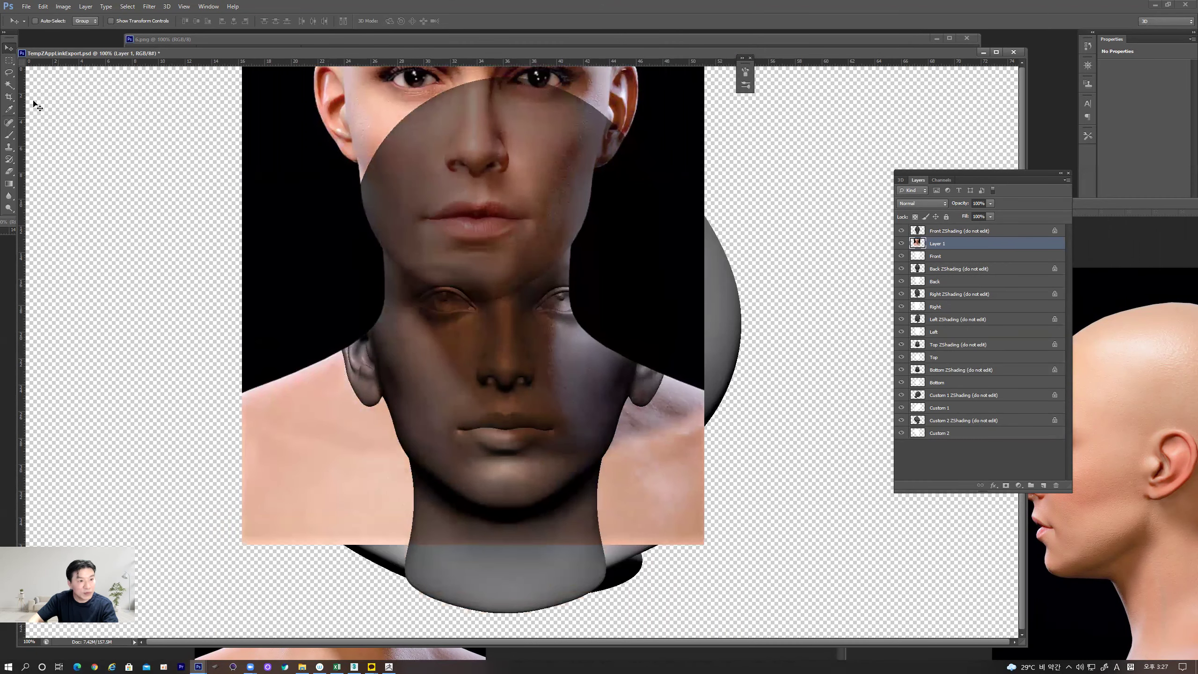
click(9, 60)
drag(164, 364, 776, 625)
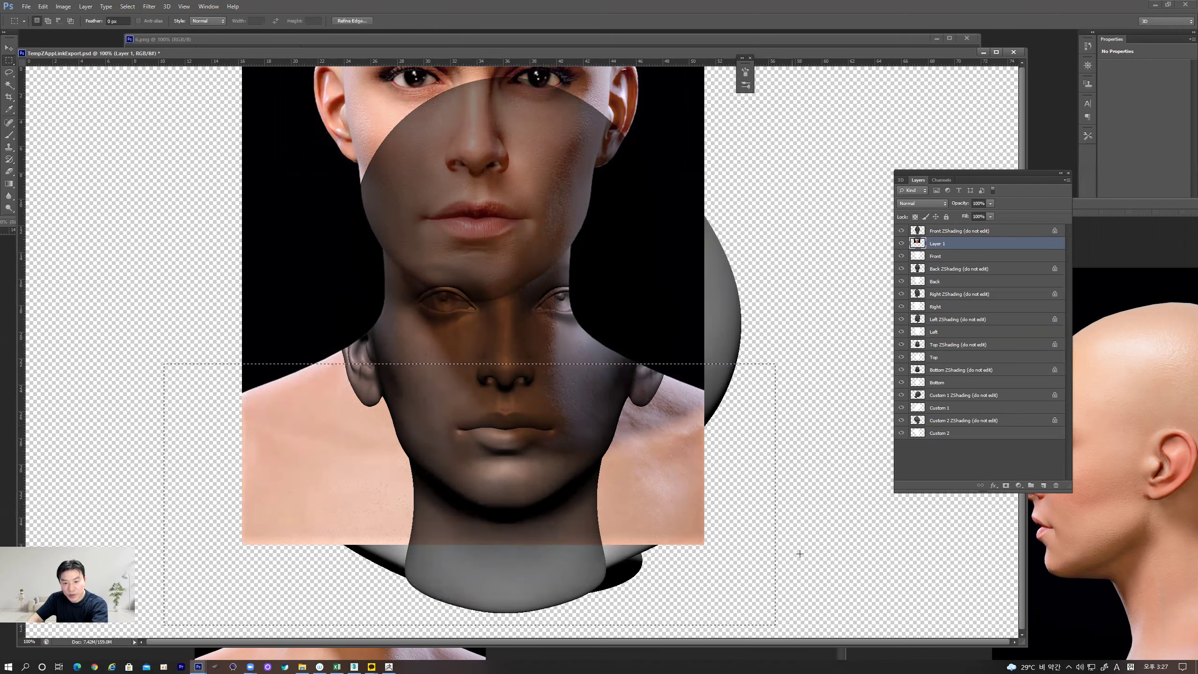
key(Delete)
key(ctrl+d)
click(7, 49)
drag(532, 312, 565, 529)
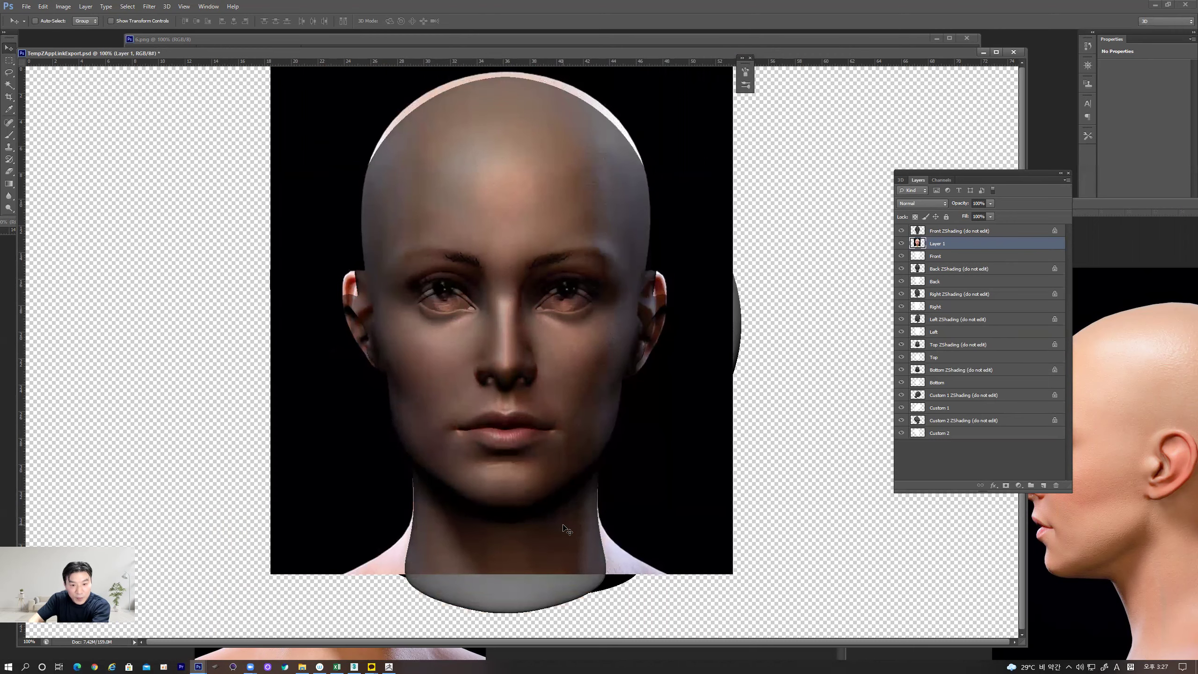
key(Right)
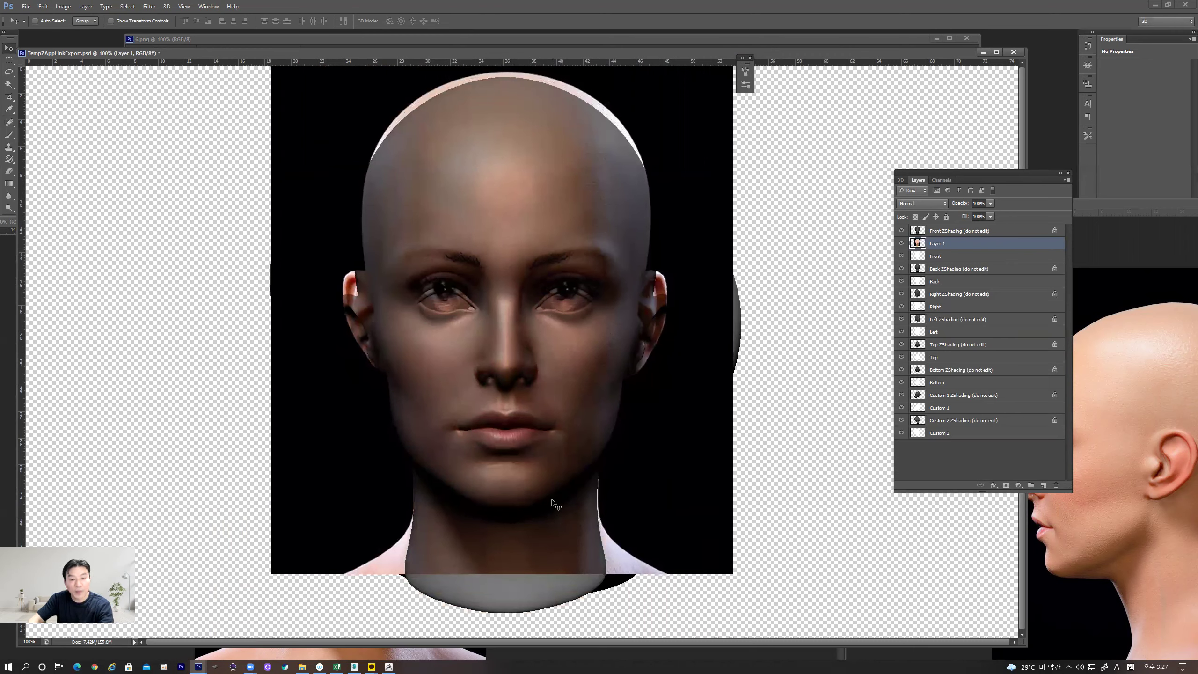
Step: Stretch the front photo slightly in height and nudge it so its mouth and nose align with the model
key(ctrl+t)
drag(502, 575, 502, 583)
key(Return)
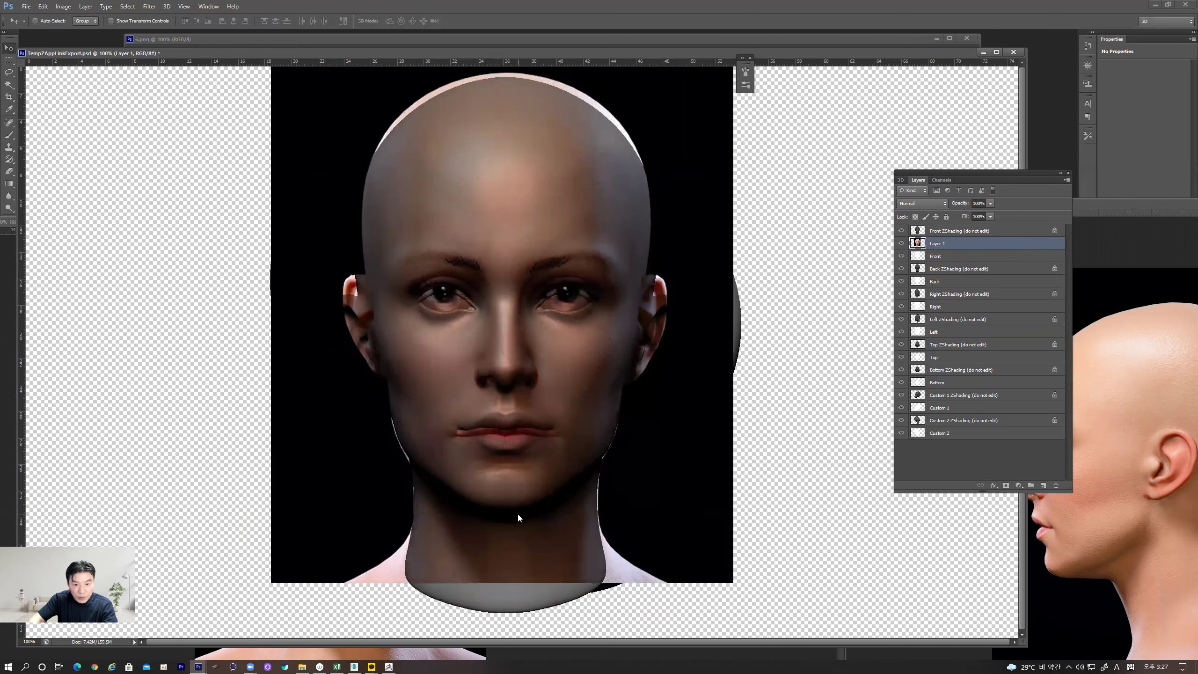
drag(516, 511, 519, 509)
key(Up)
key(Up)
key(Up)
key(Up)
key(Up)
key(Up)
key(Up)
key(Up)
key(Up)
key(Up)
key(Up)
key(Up)
key(Up)
key(Up)
key(Up)
key(Up)
key(Right)
key(Right)
key(Right)
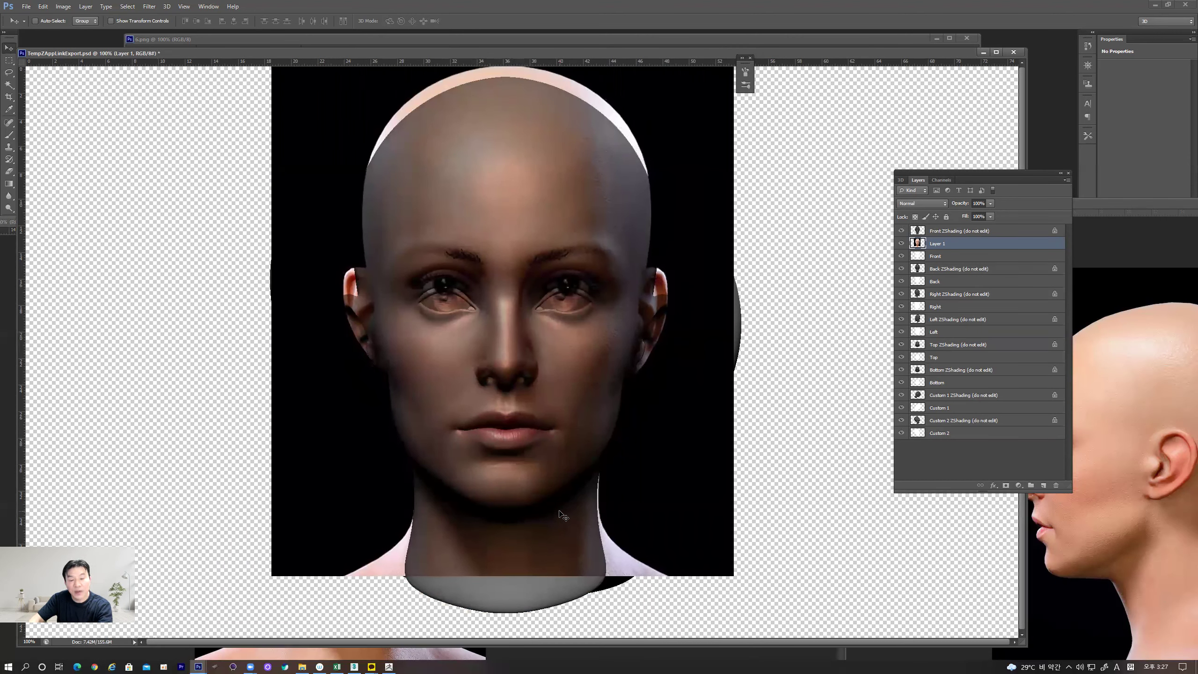
Step: Start a Warp on the front photo layer and pull the area under the nose slightly down onto the model's nose
click(63, 6)
mouse_move(43, 7)
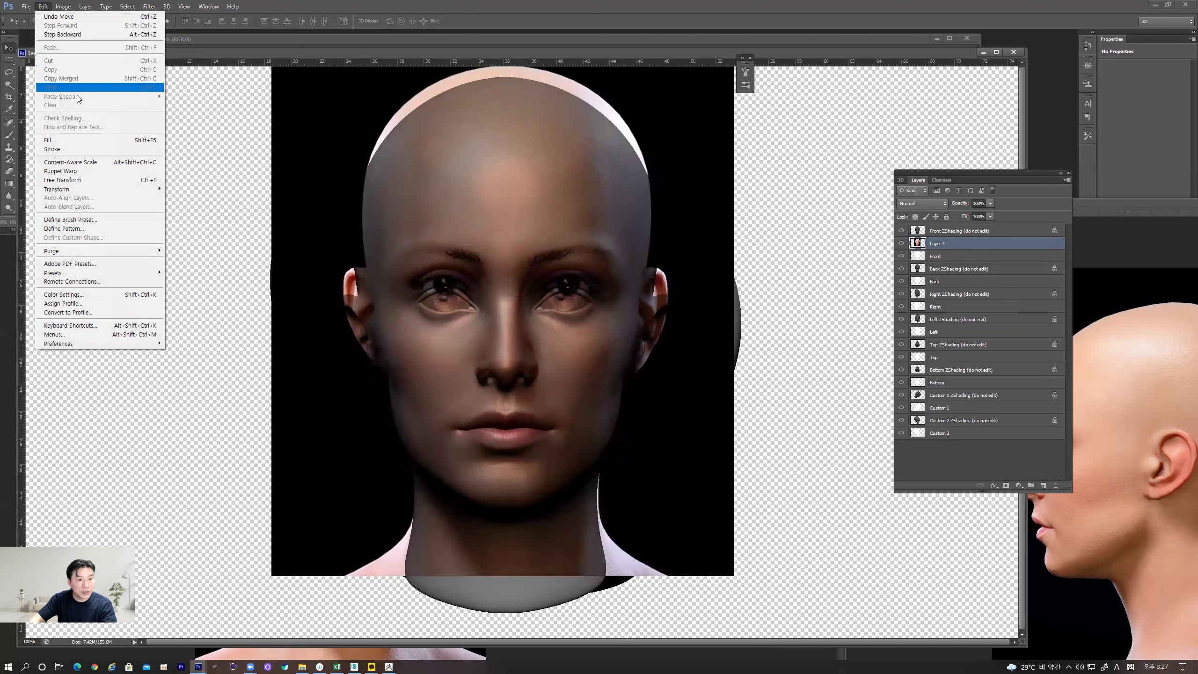
mouse_move(100, 188)
click(215, 246)
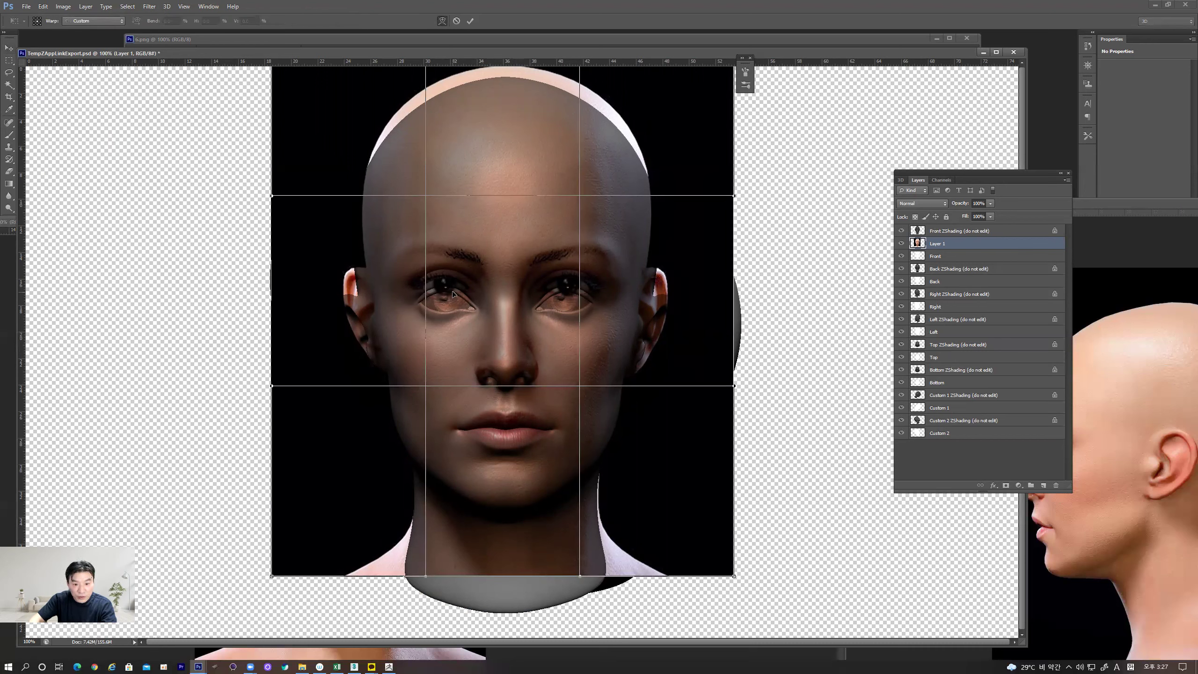
drag(504, 371, 505, 375)
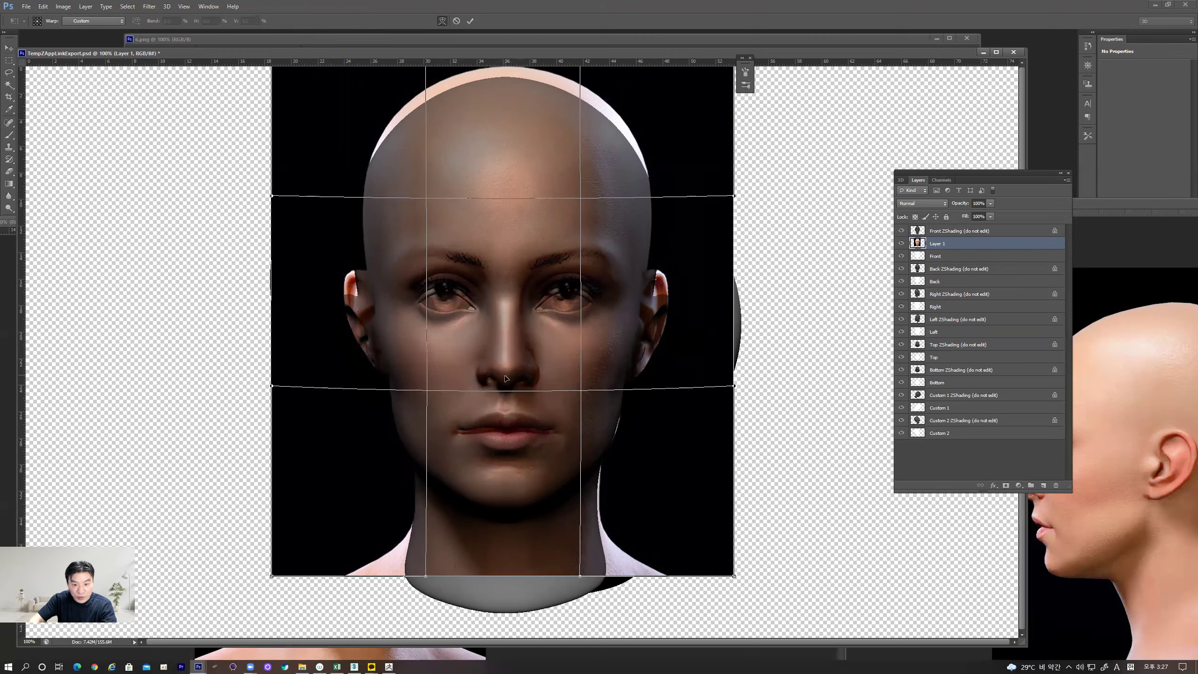
key(ctrl+z)
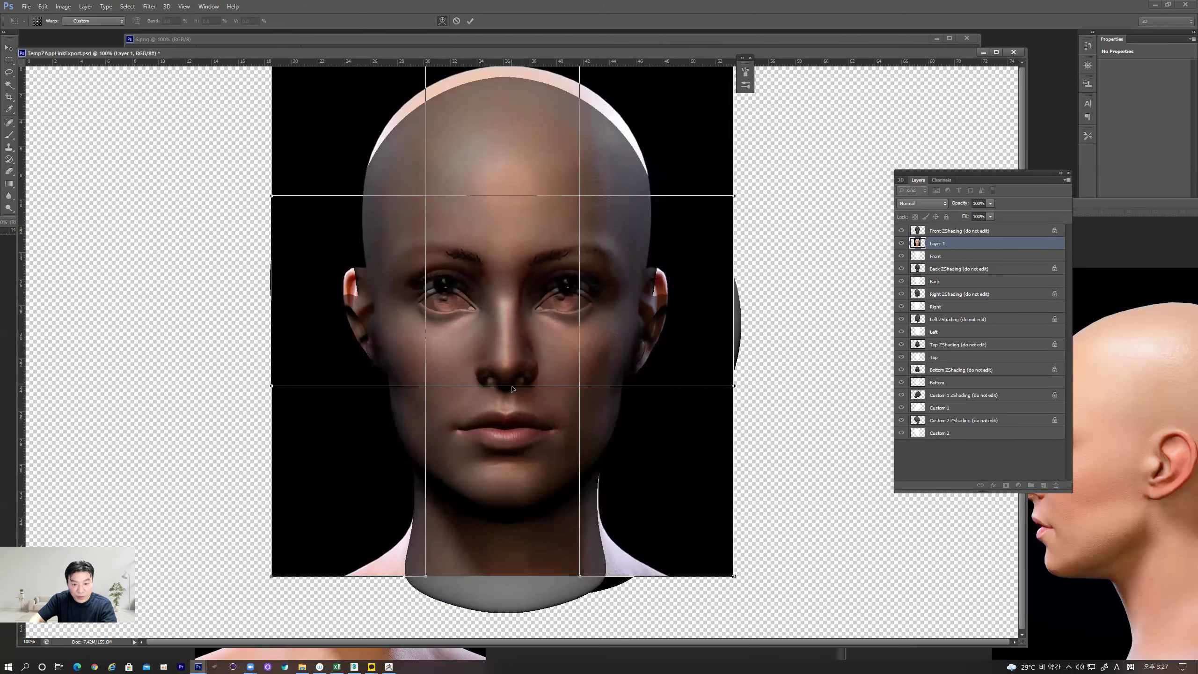
drag(505, 388, 505, 392)
drag(505, 391, 506, 390)
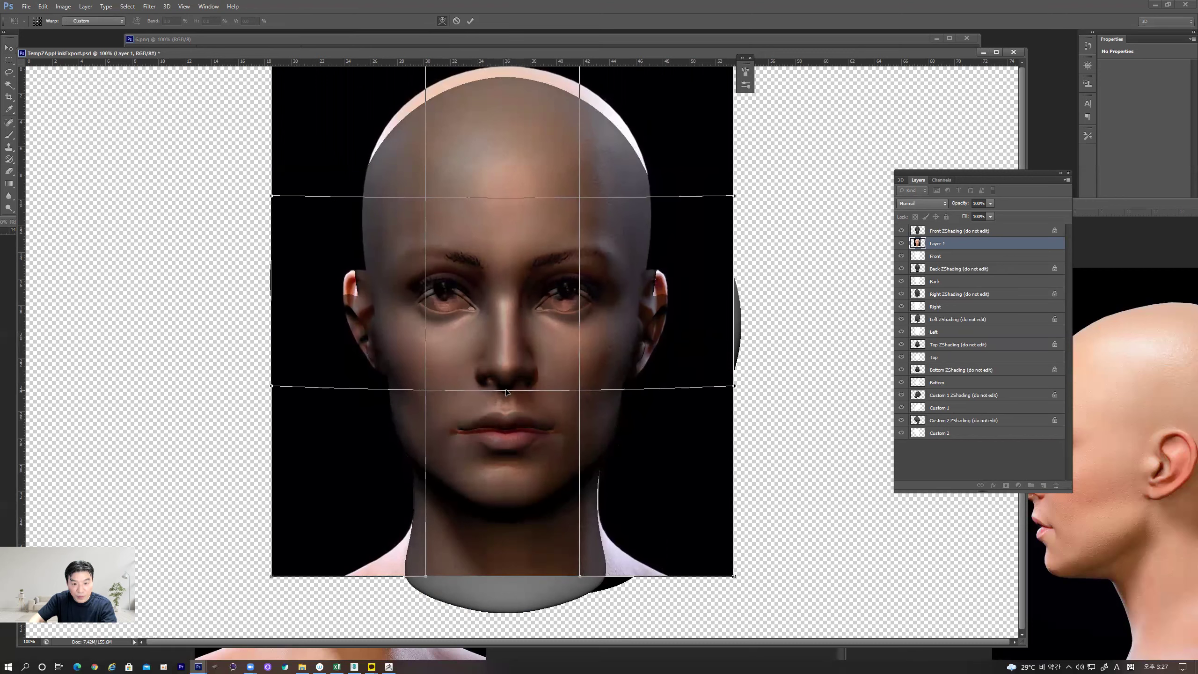
Step: Warp the eye areas down onto the model's eyes and pull both jaw edges slightly up to match its jawline
drag(569, 288, 594, 306)
drag(455, 298, 455, 300)
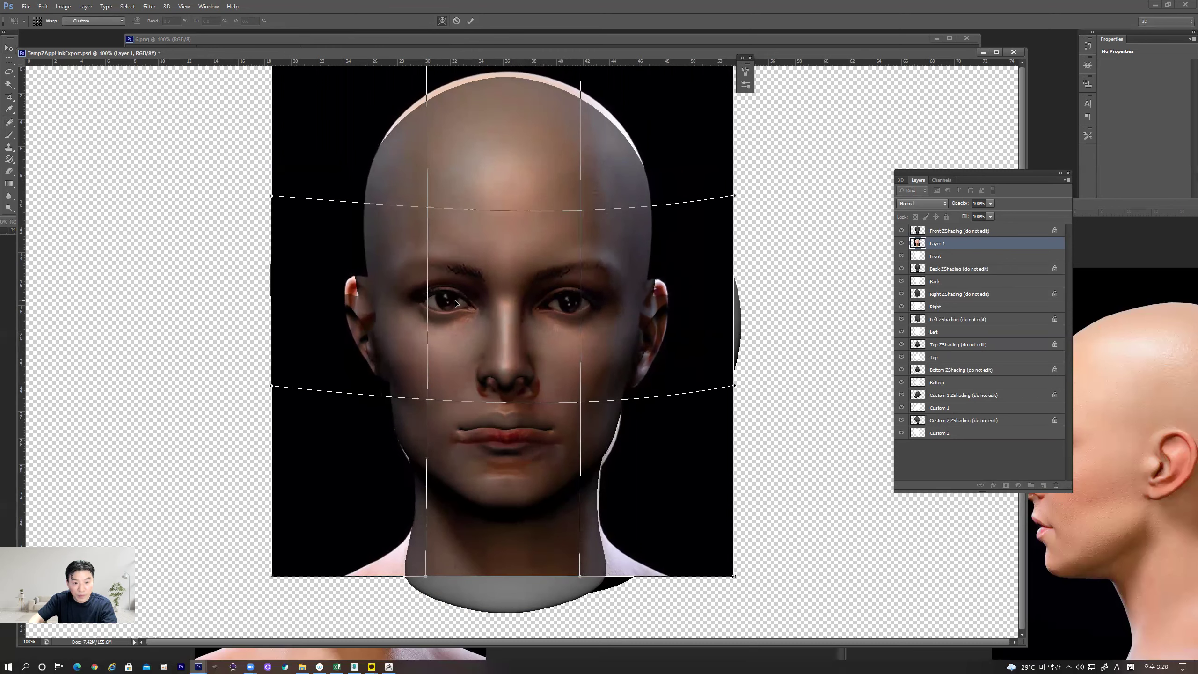
drag(395, 452, 398, 447)
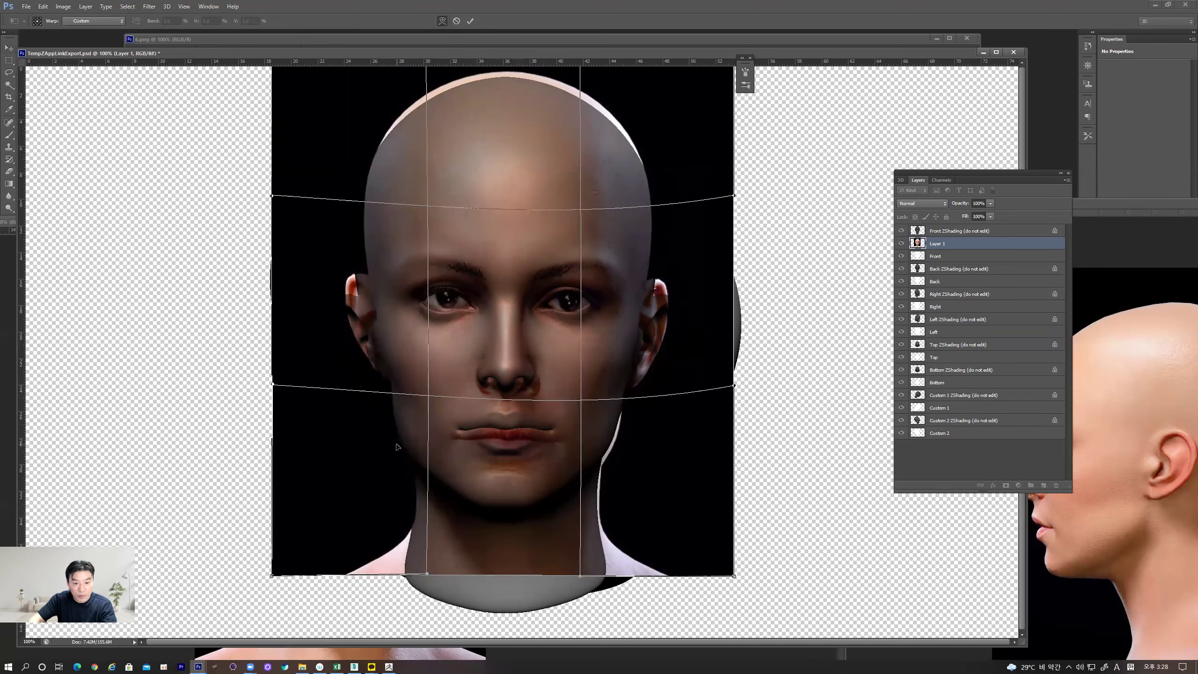
drag(613, 478, 618, 458)
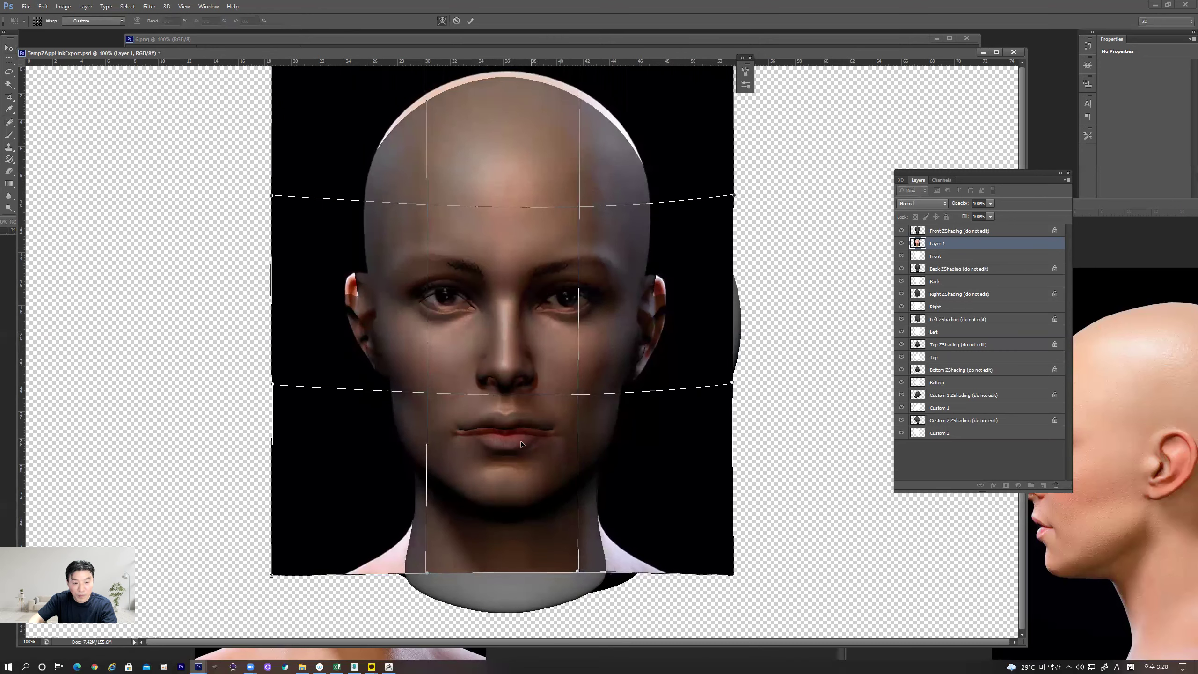
drag(352, 292, 348, 312)
key(ctrl+z)
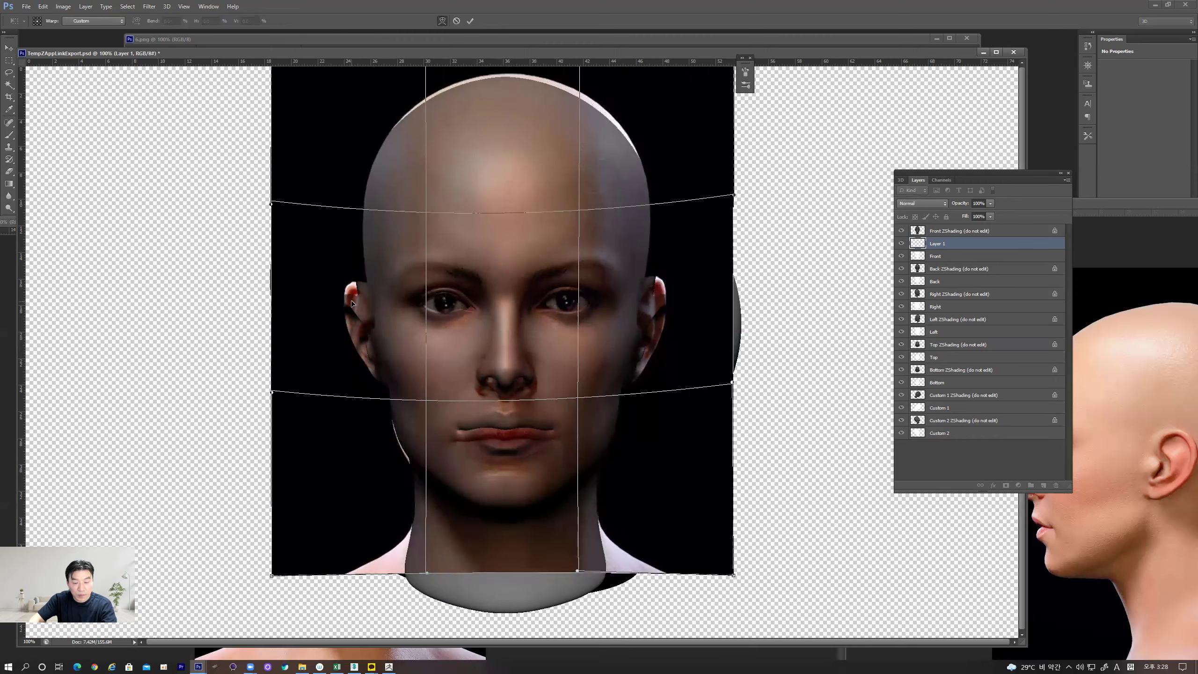
key(ctrl+z)
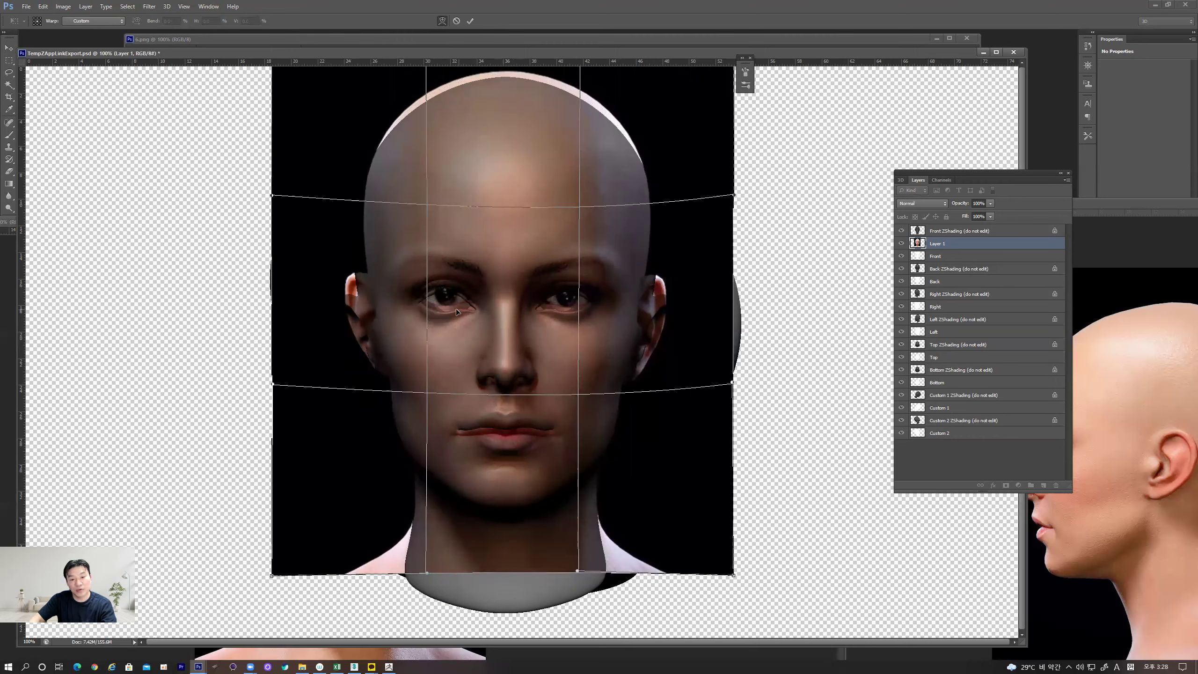
Step: Fine-tune the warp by nudging both eyes down and the area under the nose up, and apply it
drag(454, 305, 454, 313)
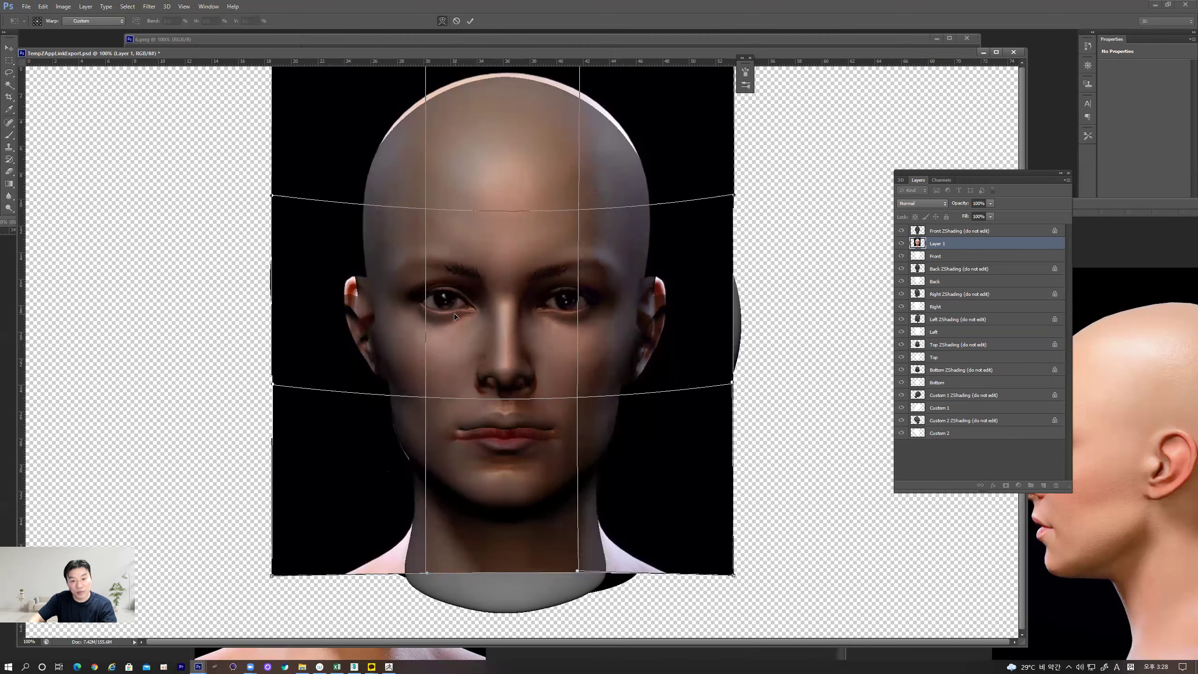
drag(557, 307, 560, 309)
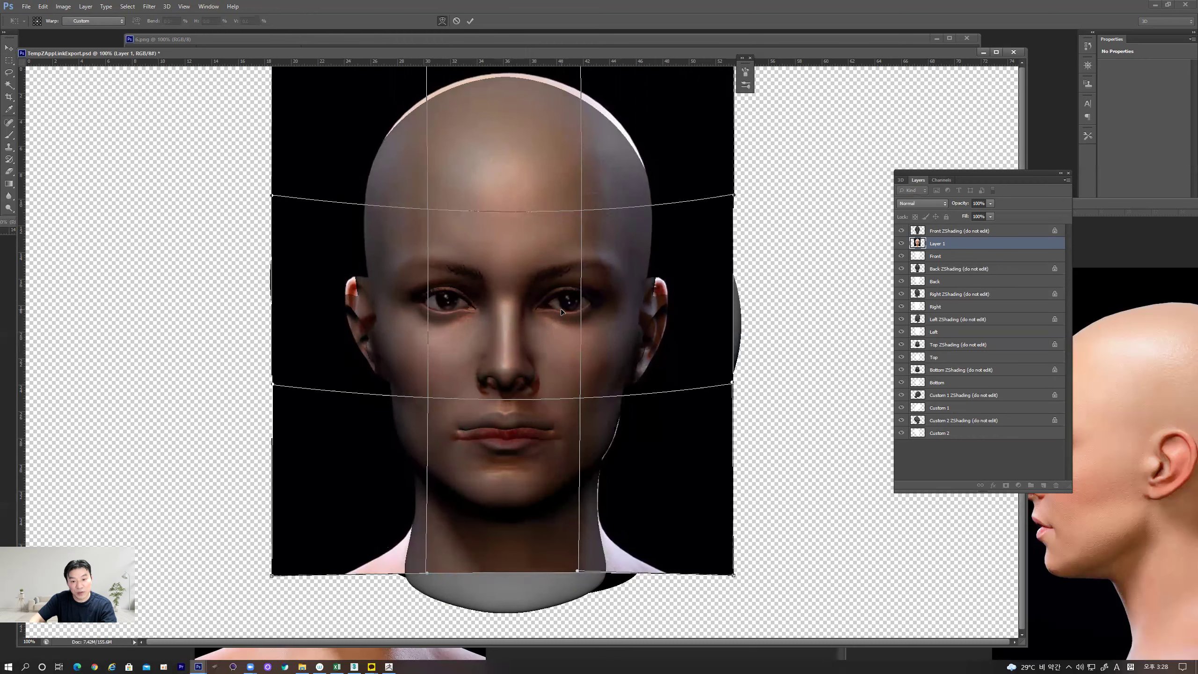
drag(516, 399, 514, 392)
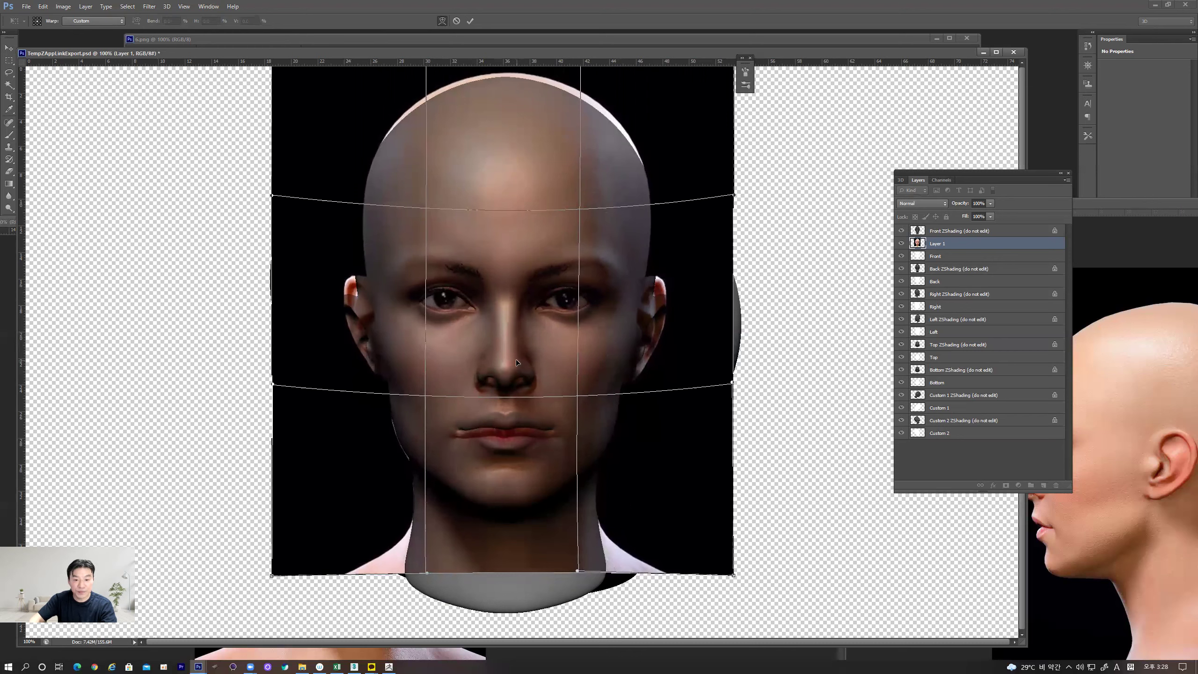
key(Return)
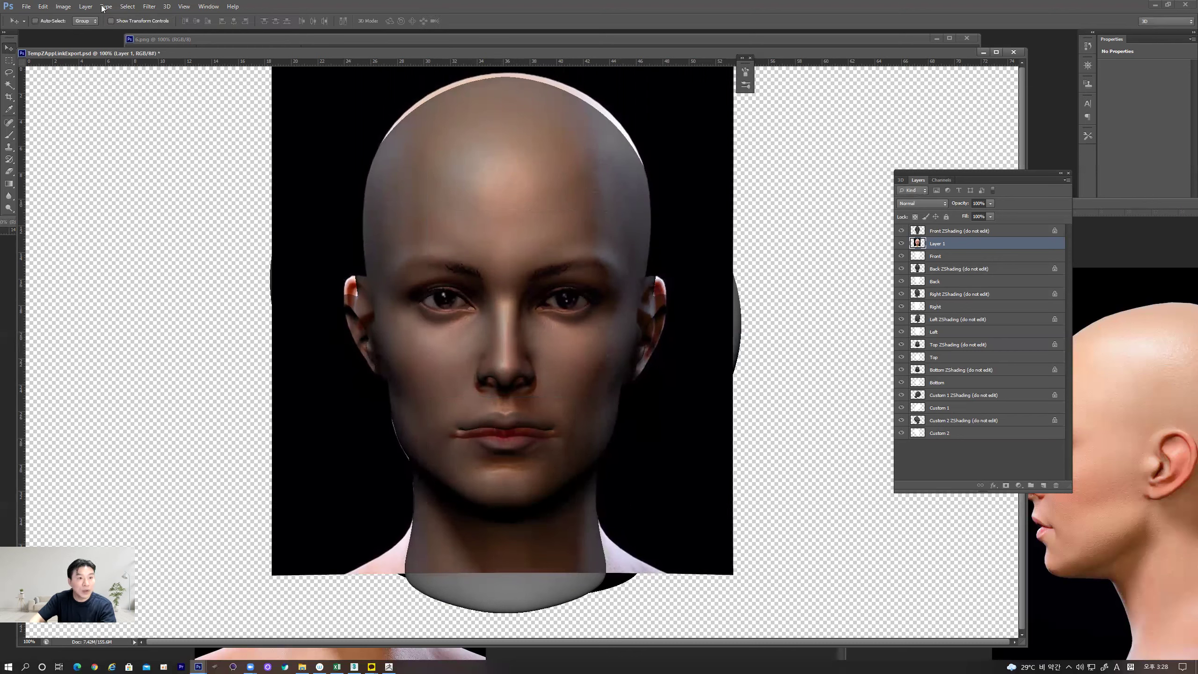
Step: Warp the front photo again, raising the mouth slightly to align the lips with the model's, and apply it
click(66, 7)
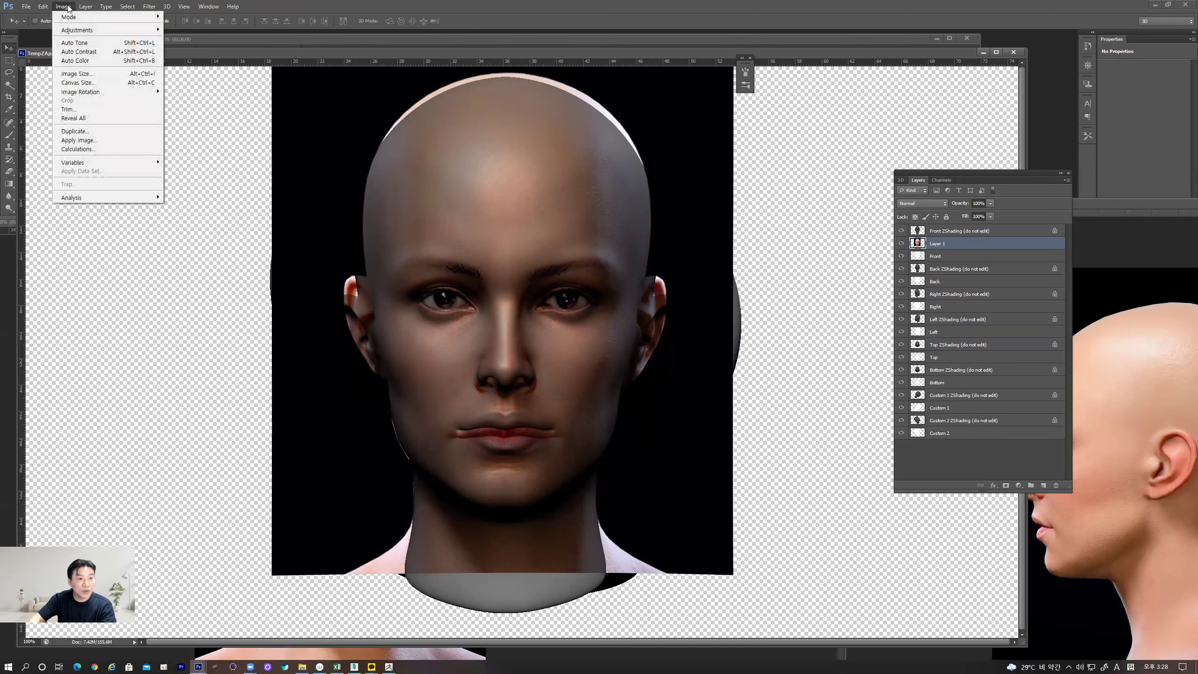
mouse_move(45, 7)
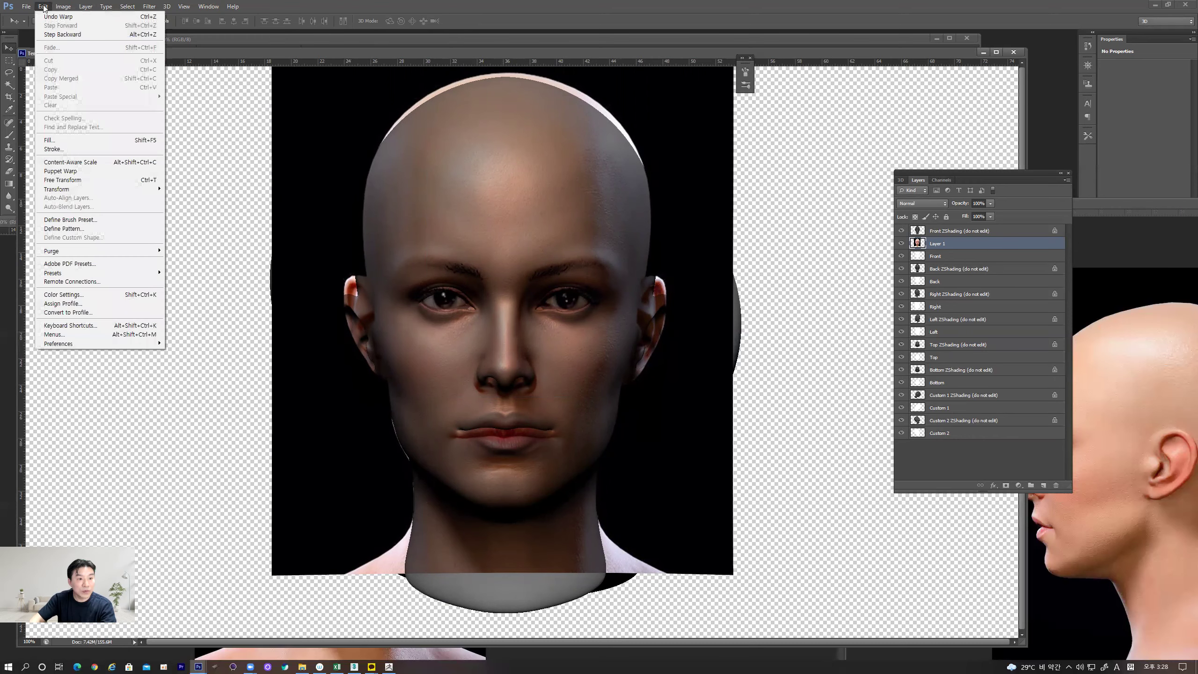
mouse_move(86, 191)
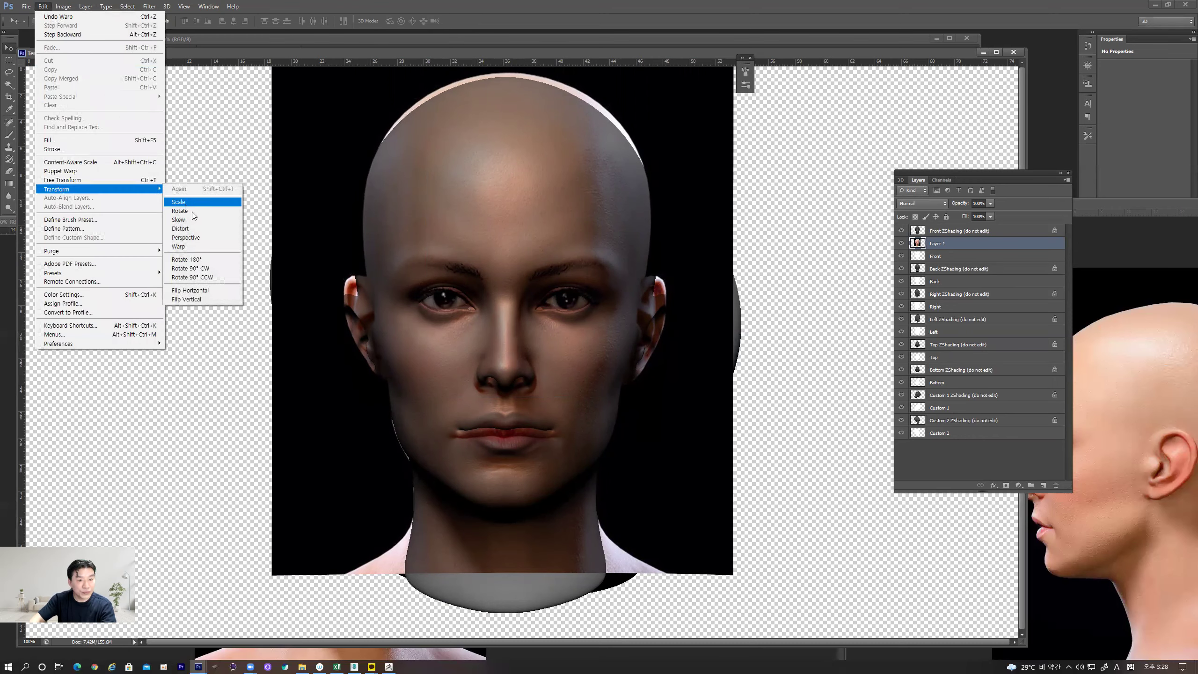
click(203, 246)
drag(509, 437, 508, 431)
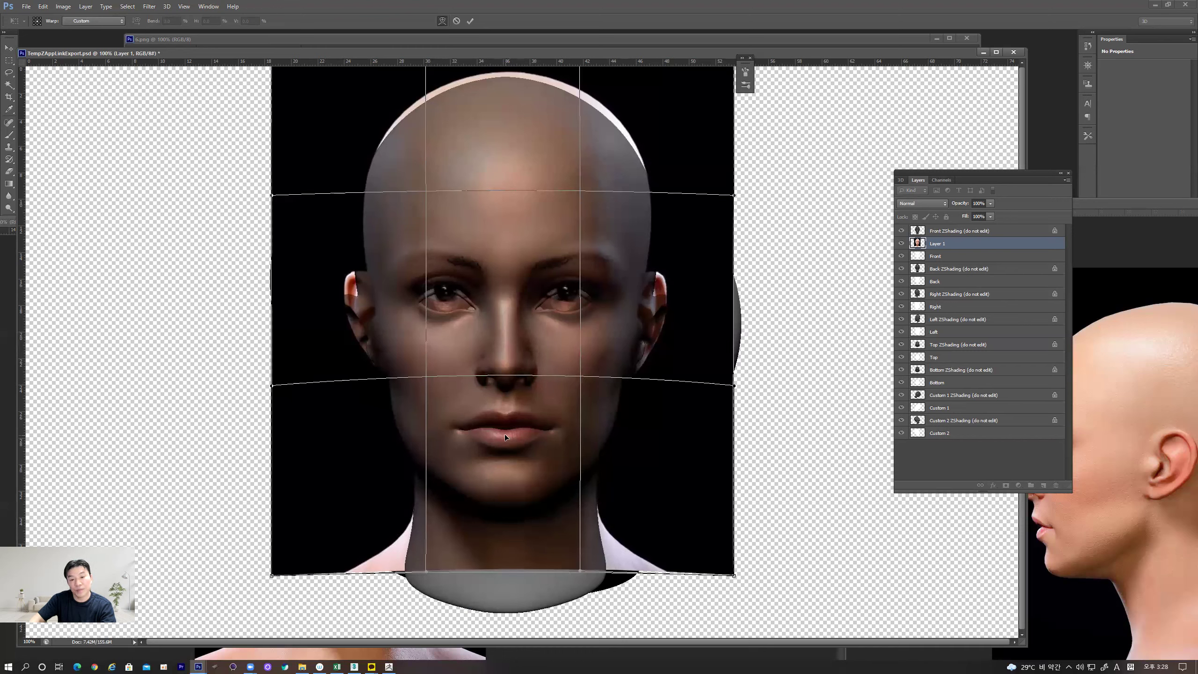
key(Return)
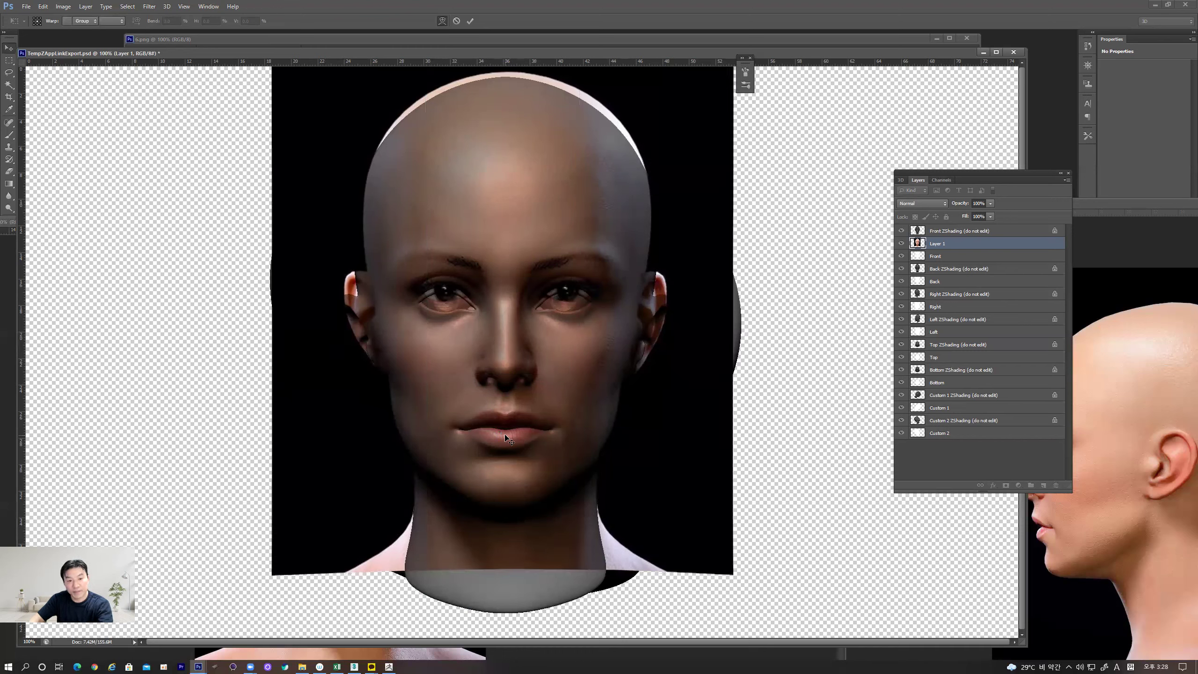
Step: Lasso the photo's band from forehead to nose including the ears, warp both eyes down onto the model's eyes, and deselect
click(11, 74)
mouse_move(517, 397)
mouse_down()
mouse_move(303, 267)
mouse_move(524, 161)
mouse_up()
drag(613, 384, 613, 384)
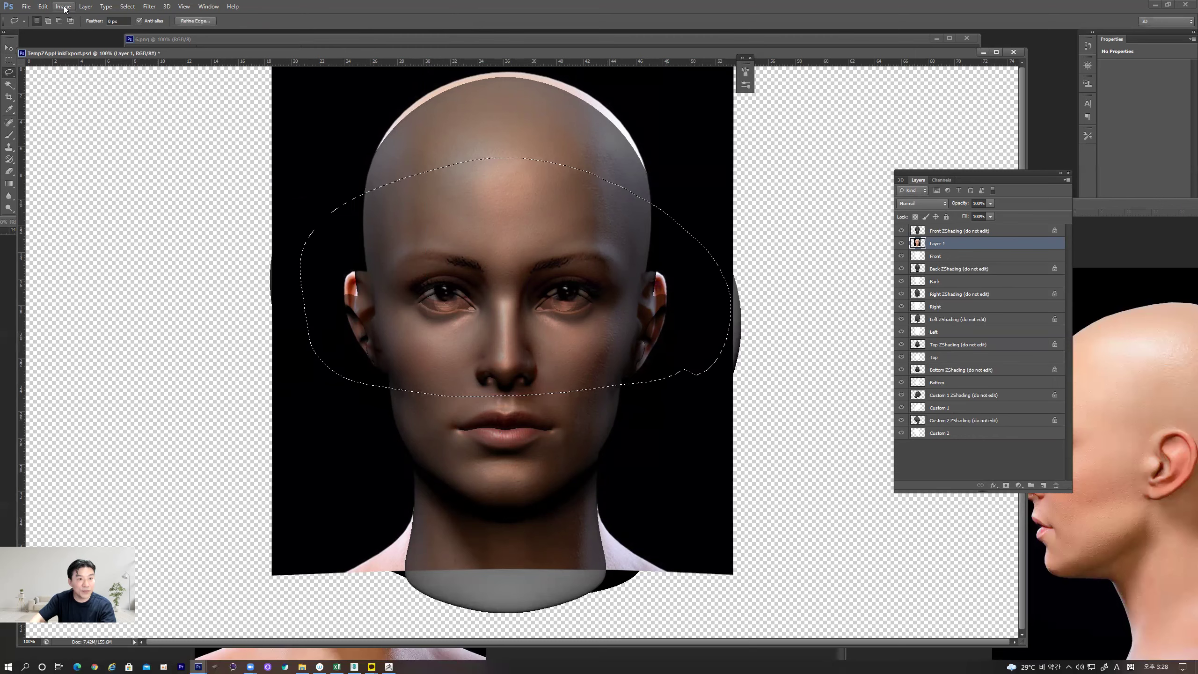
click(44, 6)
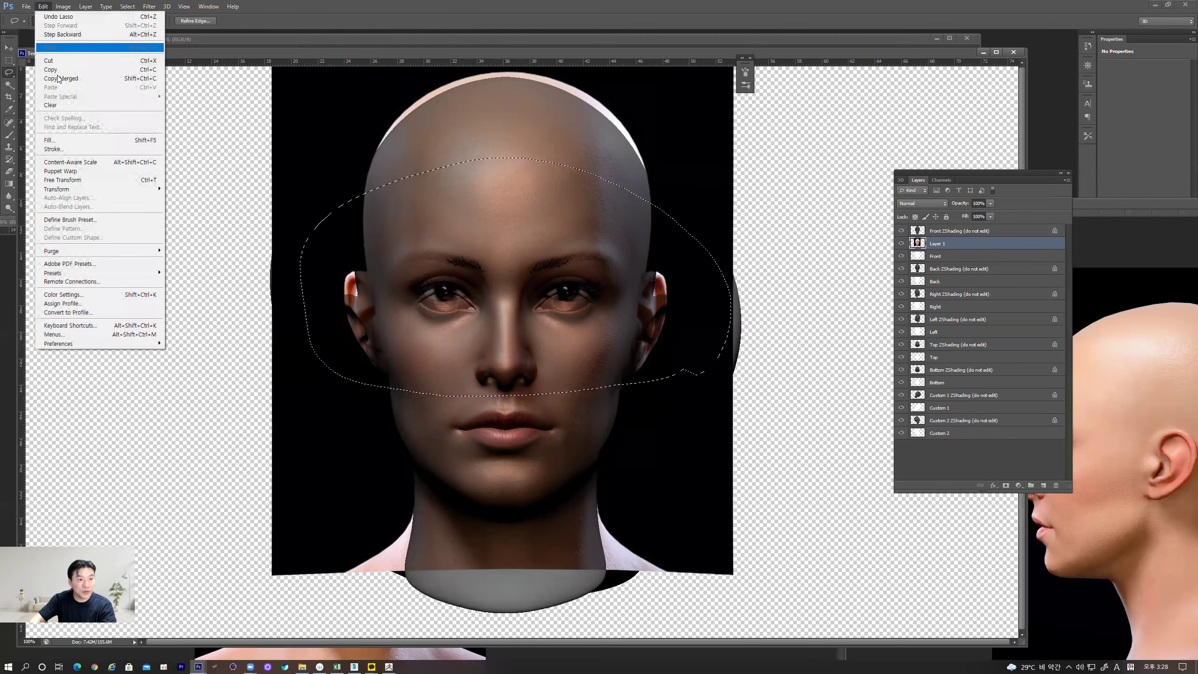
mouse_move(148, 194)
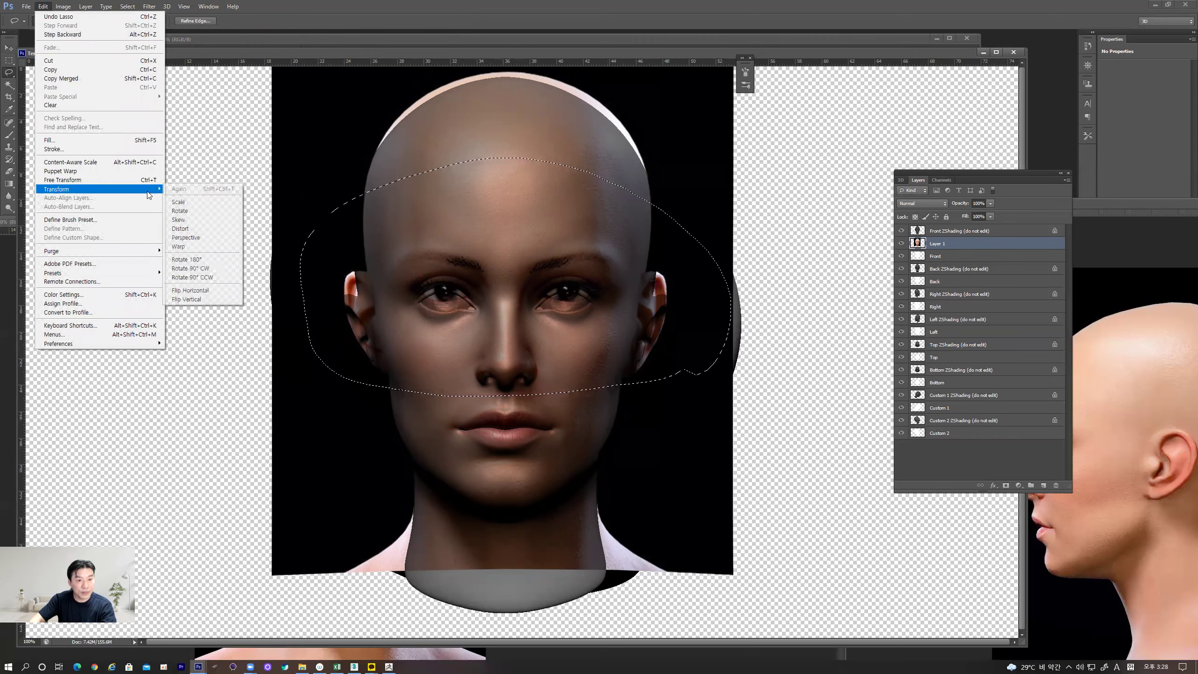
click(215, 246)
drag(458, 301, 458, 307)
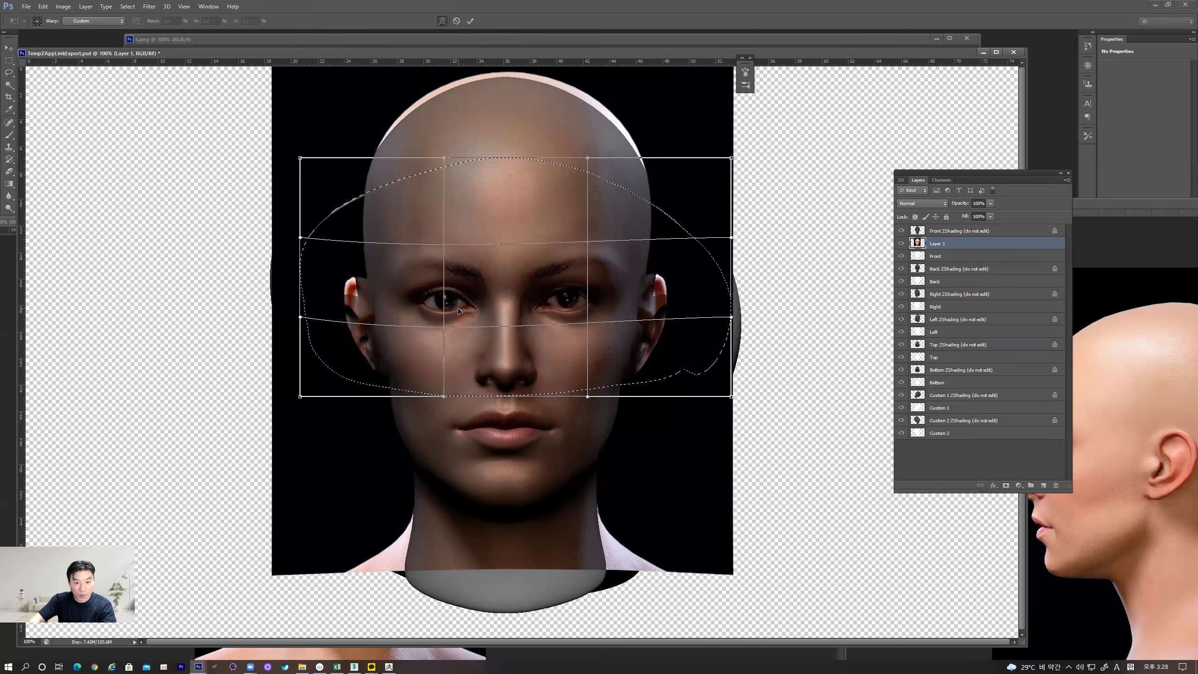
drag(564, 300, 562, 303)
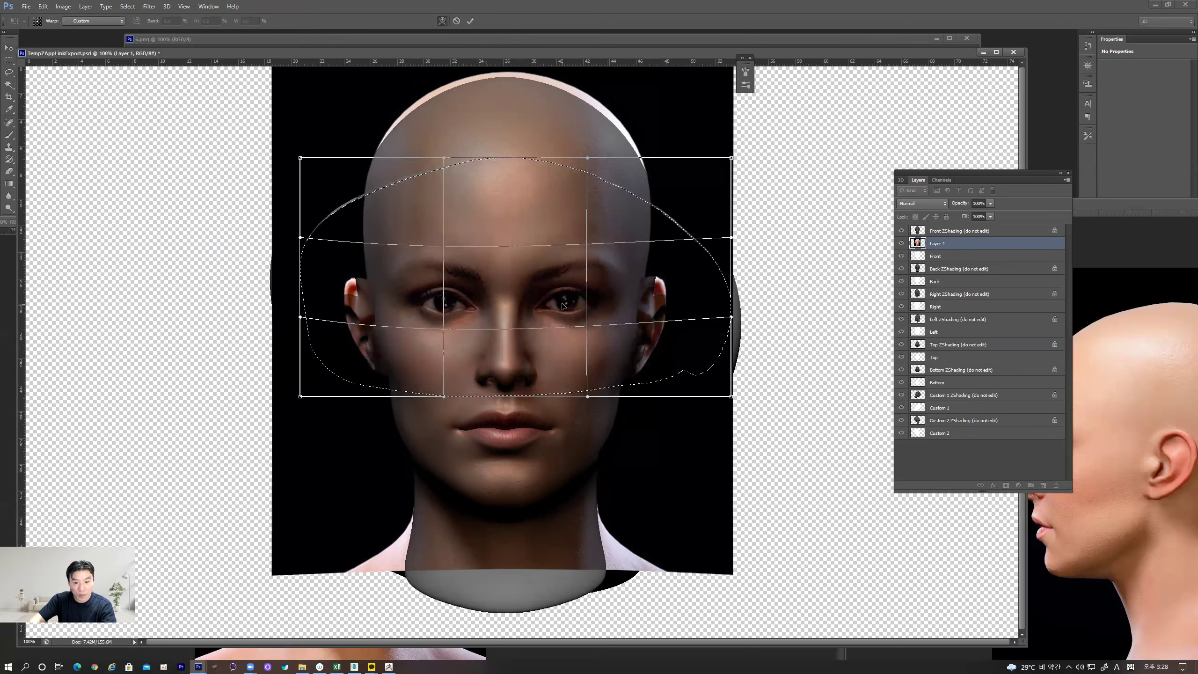
key(Return)
key(ctrl+d)
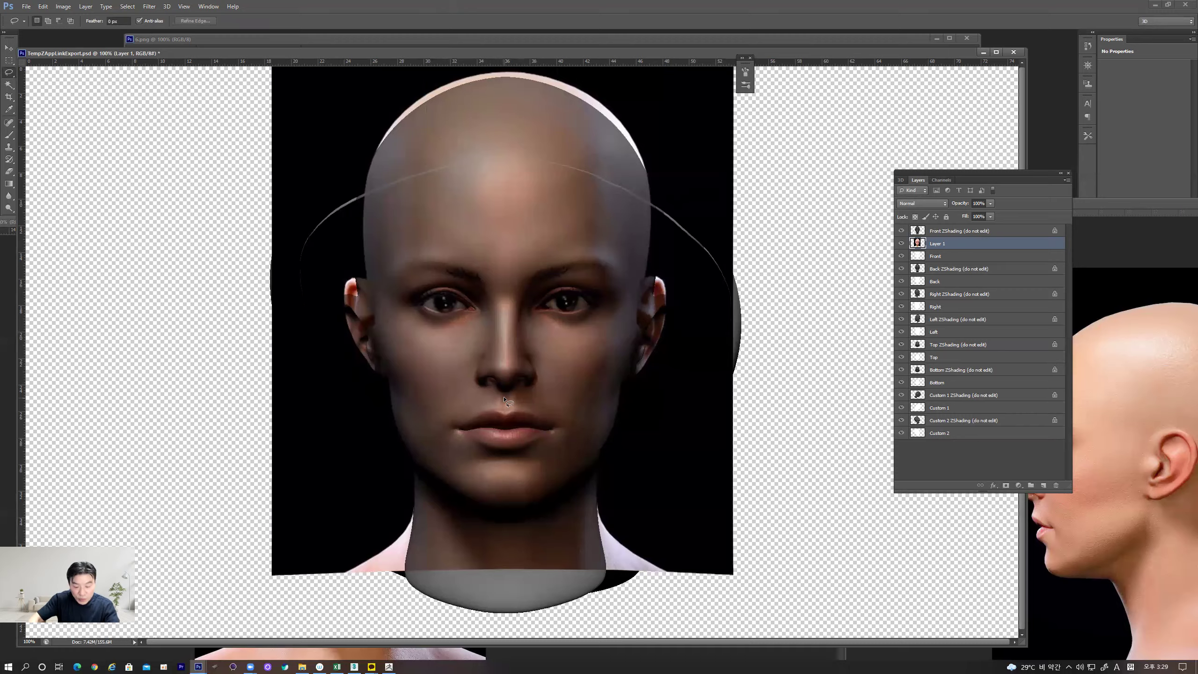
Step: Lasso the nose area with a 20 px feather, warp the nostrils inward to fit the model's nose, and deselect
alt+scroll(504, 400, up, 2)
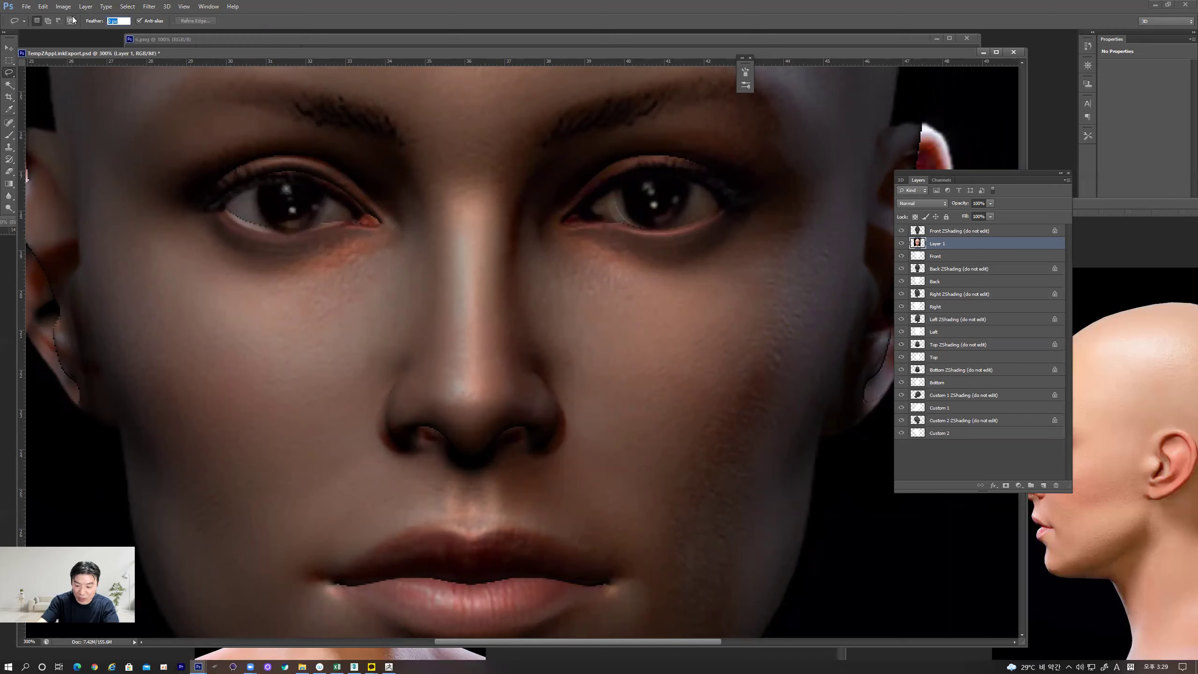
text(20)
key(Return)
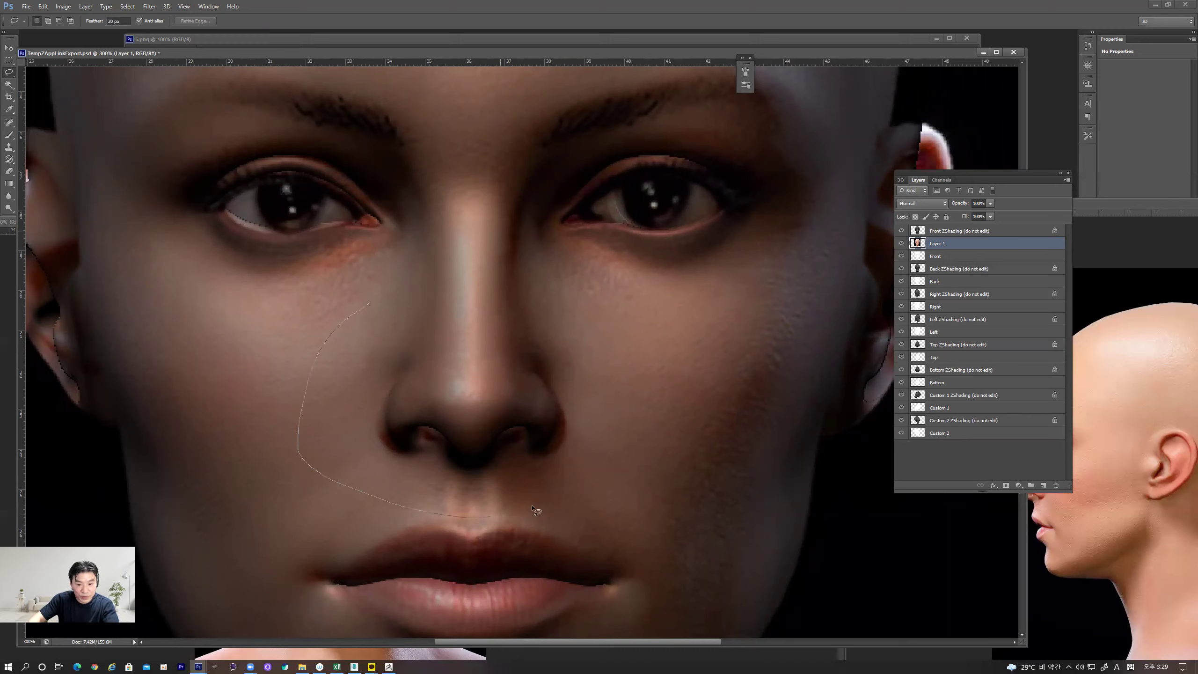
drag(653, 395, 474, 271)
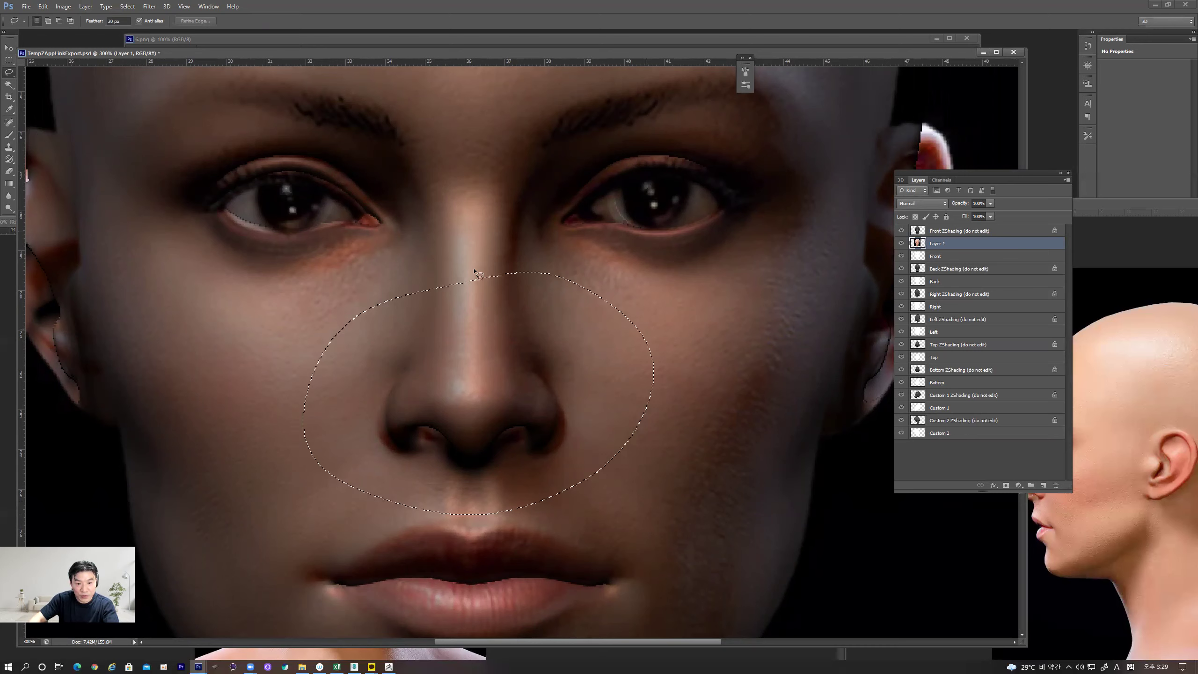
click(63, 6)
mouse_move(43, 6)
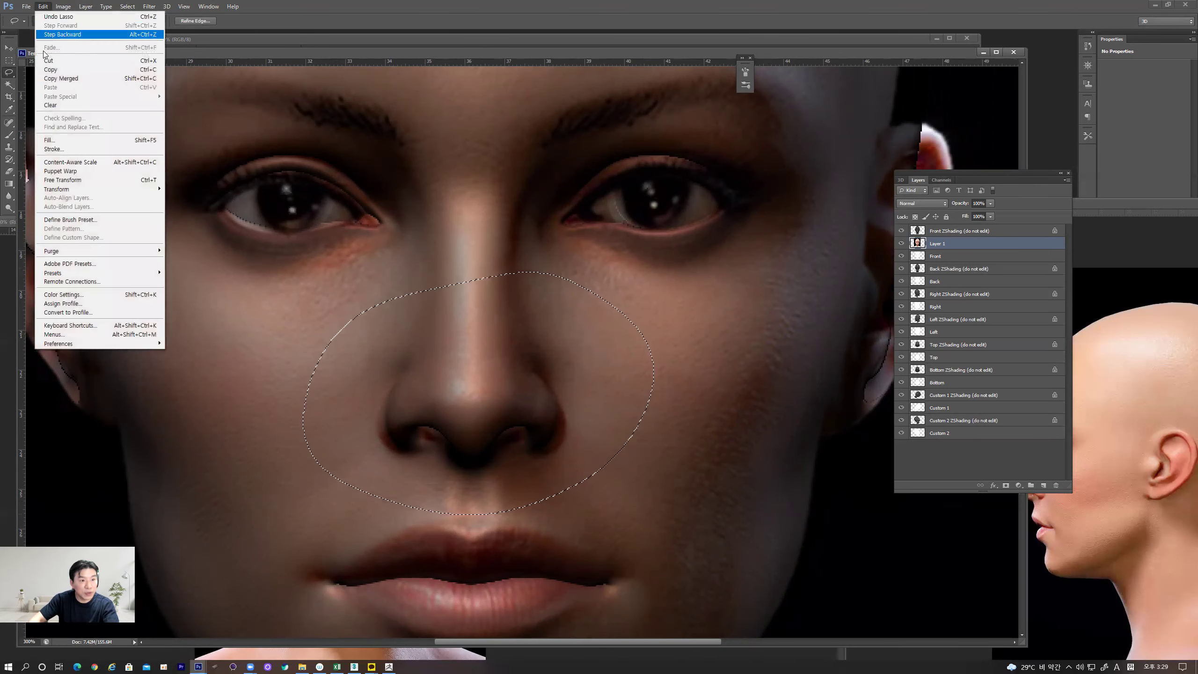
mouse_move(64, 190)
click(205, 246)
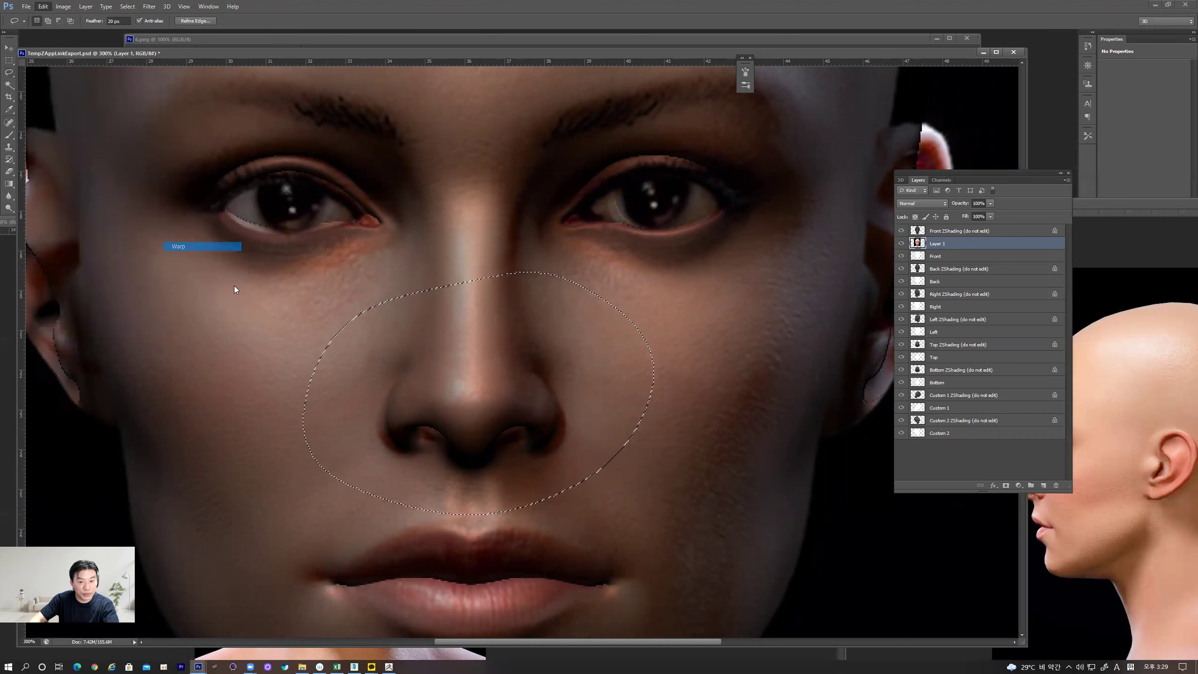
drag(438, 435, 447, 427)
drag(585, 431, 575, 429)
drag(492, 464, 444, 467)
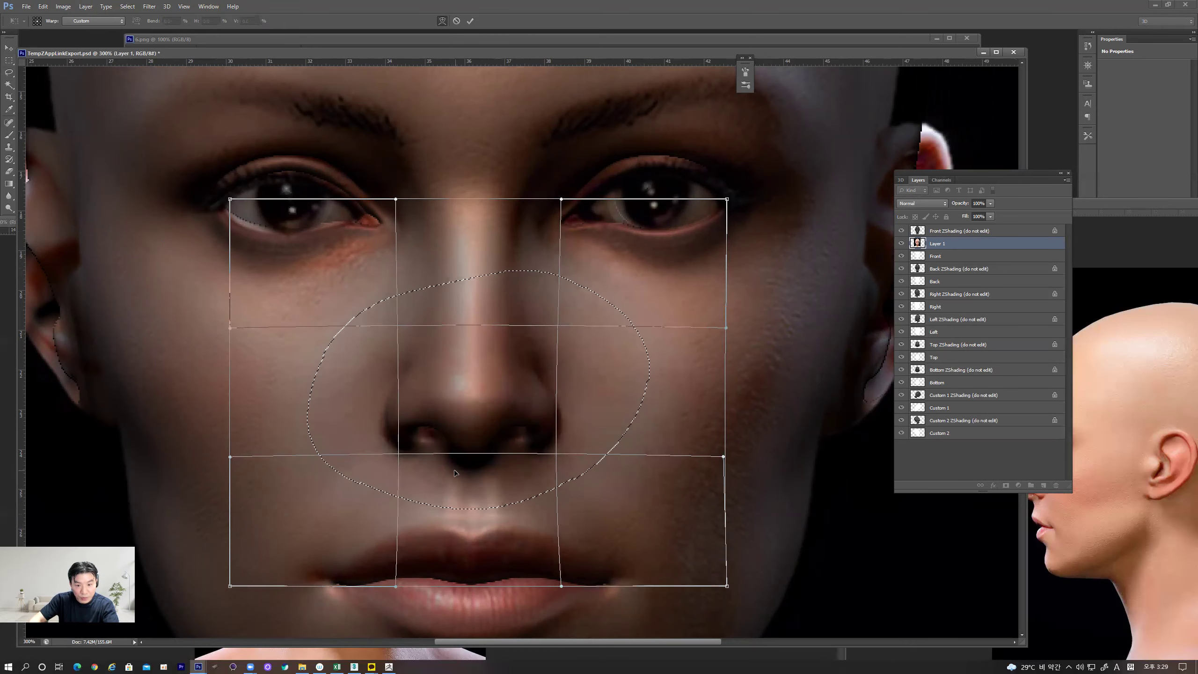
key(Return)
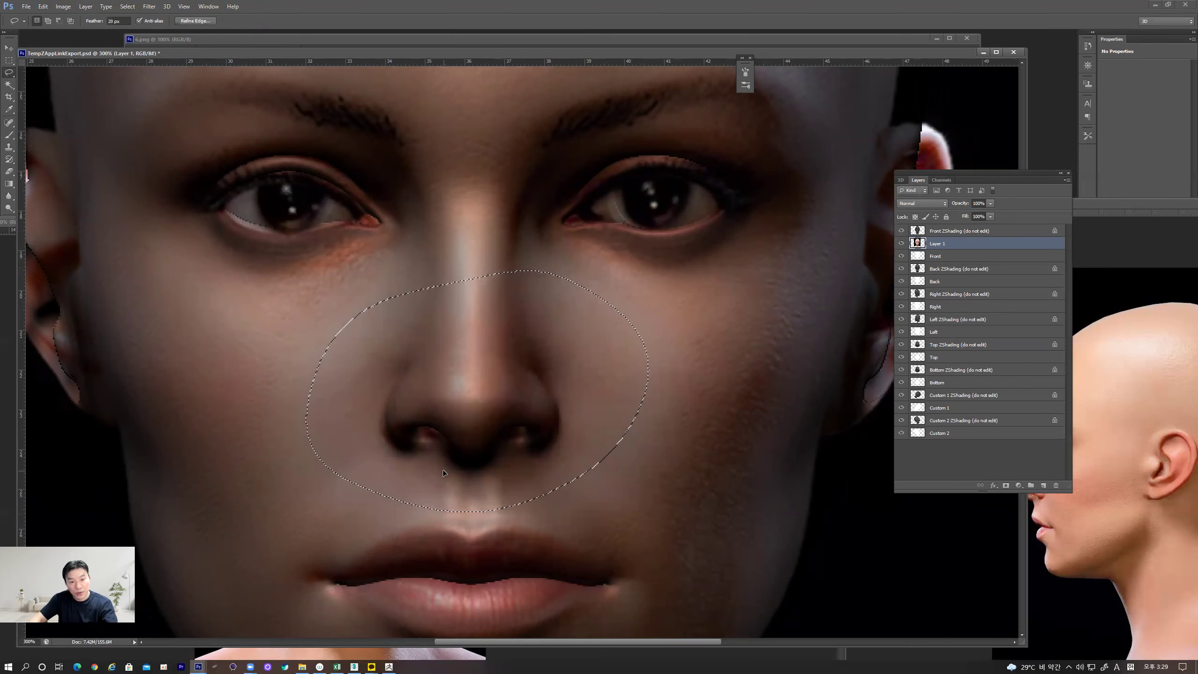
key(ctrl+d)
Step: Try to lasso a thin area of the forehead just below the pale seam line in the front photo
key(l)
drag(515, 376, 512, 509)
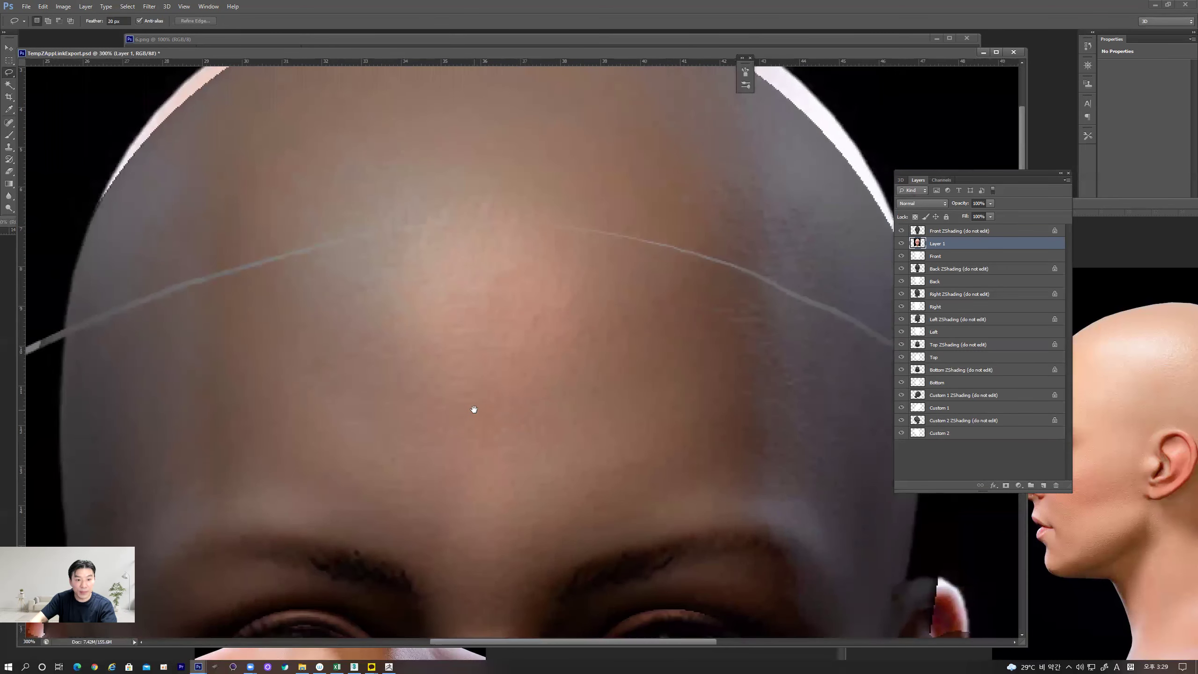
drag(257, 324, 385, 375)
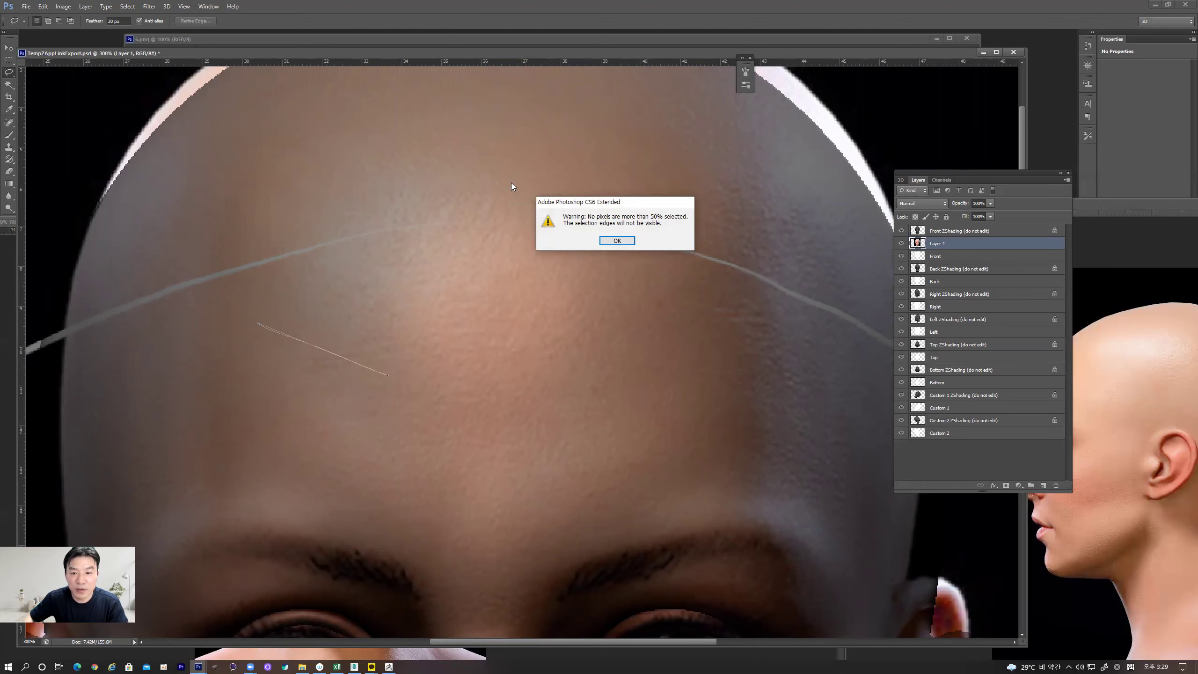
click(605, 242)
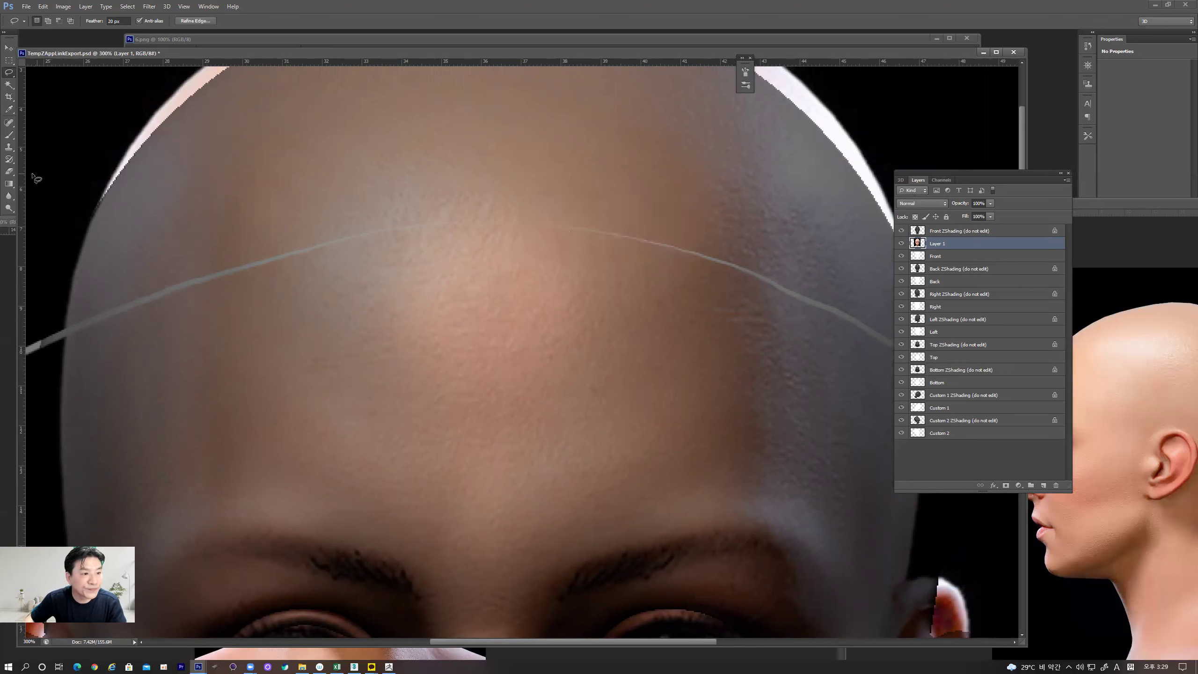
Step: Set up the Clone Stamp with forehead skin just below the seam as source and hide the Front ZShading layer
click(9, 148)
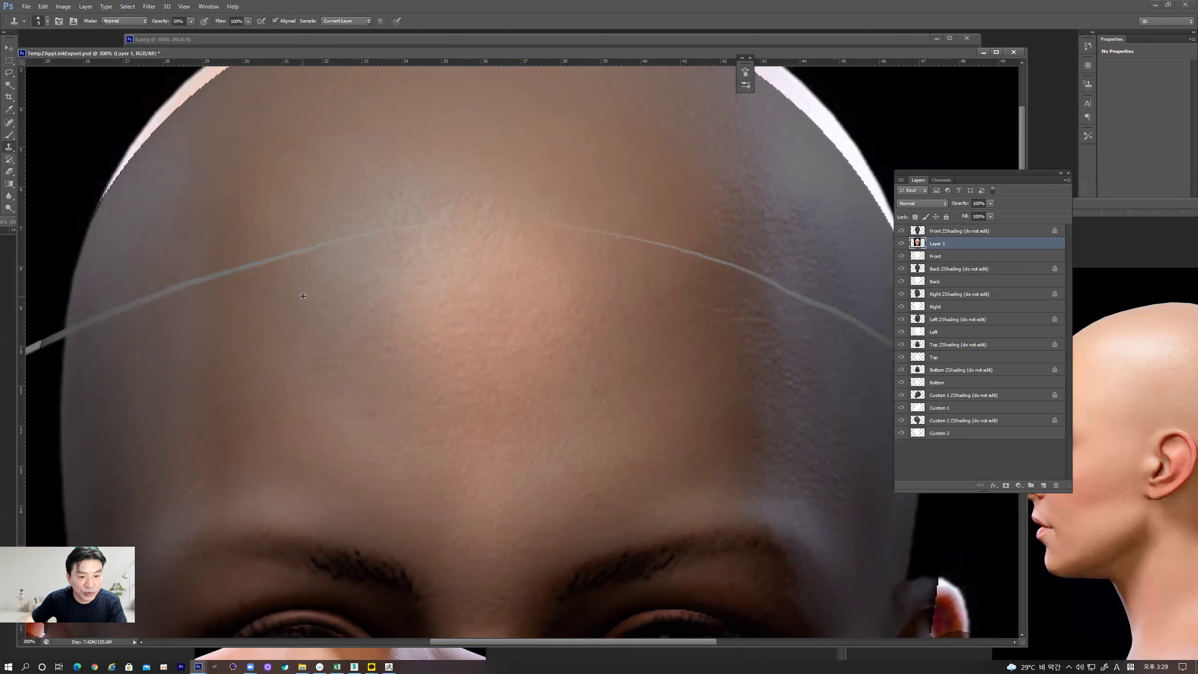
alt+right_drag(342, 288, 342, 287)
click(901, 230)
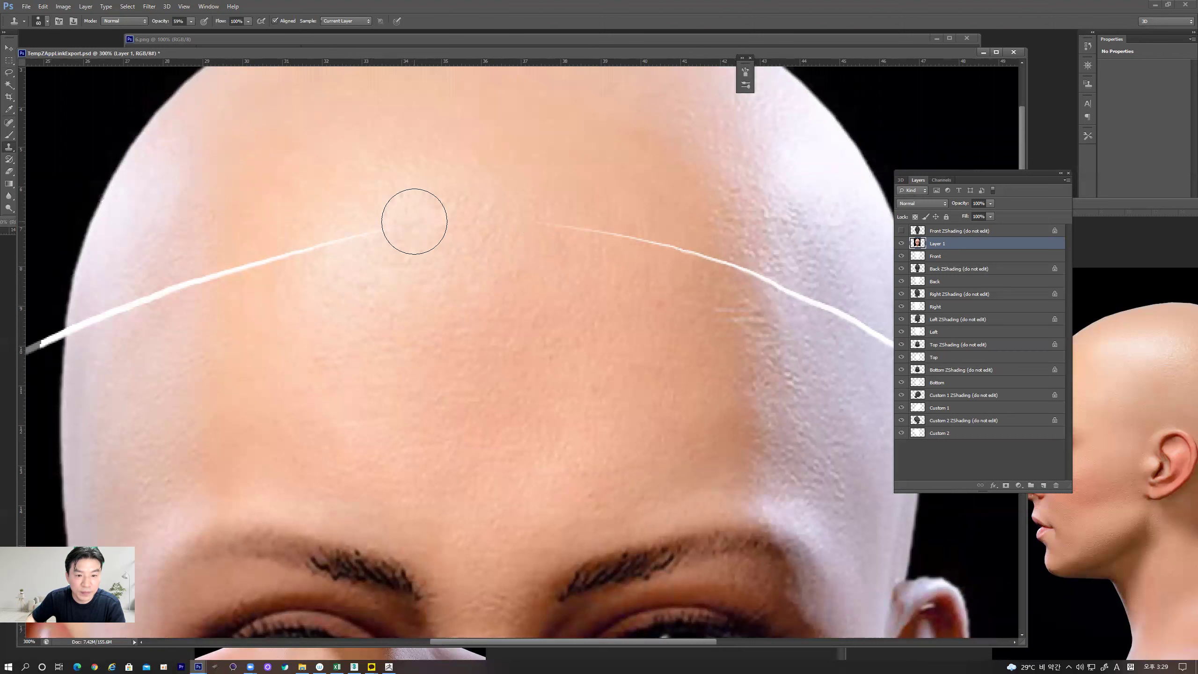
Step: Try to clone forehead skin over the left half of the pale seam line on Layer 1
drag(443, 227, 330, 243)
alt+click(361, 310)
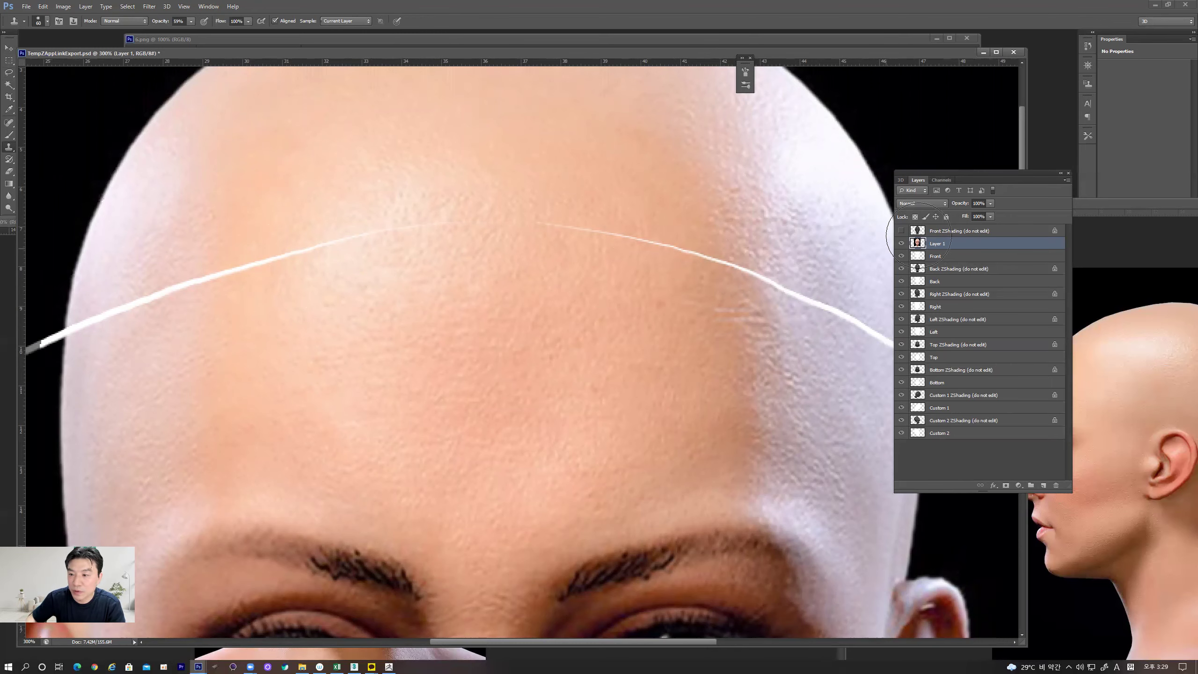
drag(288, 252, 247, 263)
key(ctrl+z)
drag(194, 32, 217, 33)
click(236, 271)
key(ctrl+z)
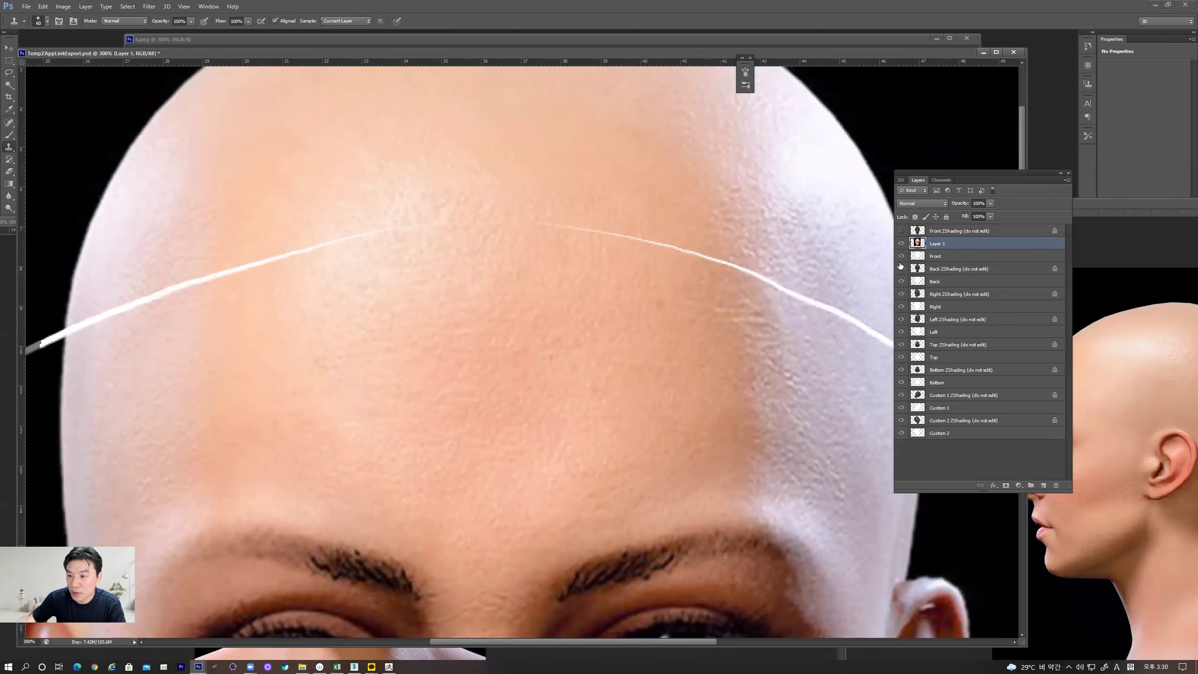
click(902, 243)
click(902, 244)
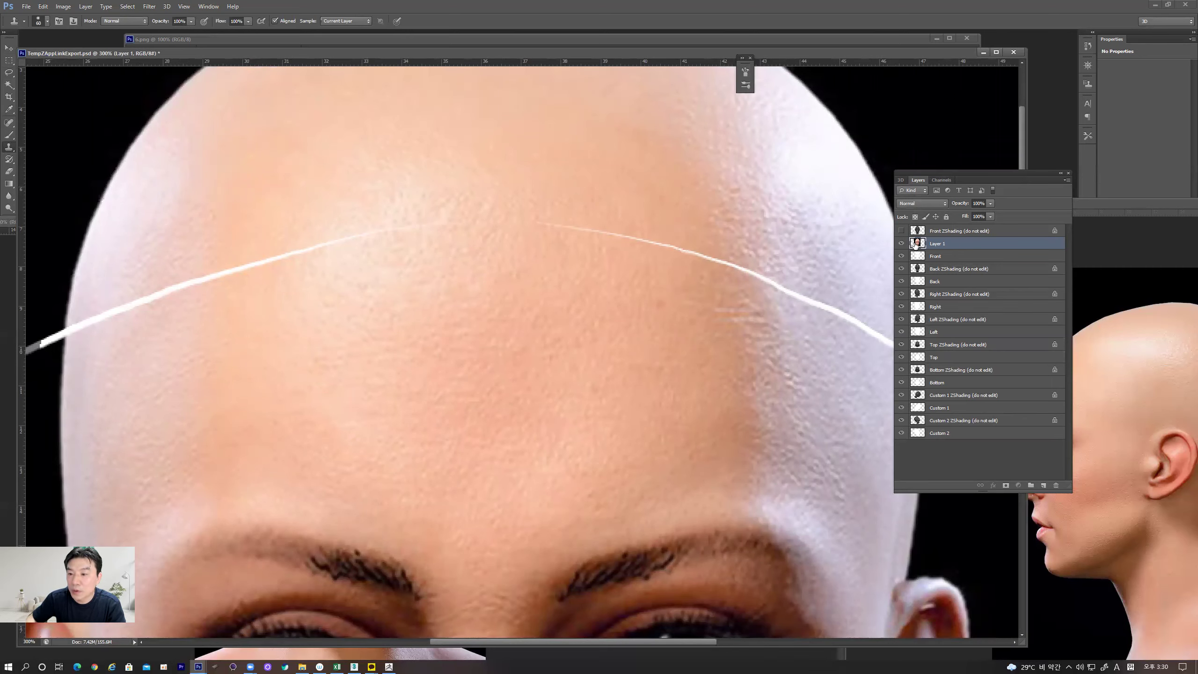
click(280, 252)
alt+click(238, 365)
alt+click(257, 332)
alt+click(254, 345)
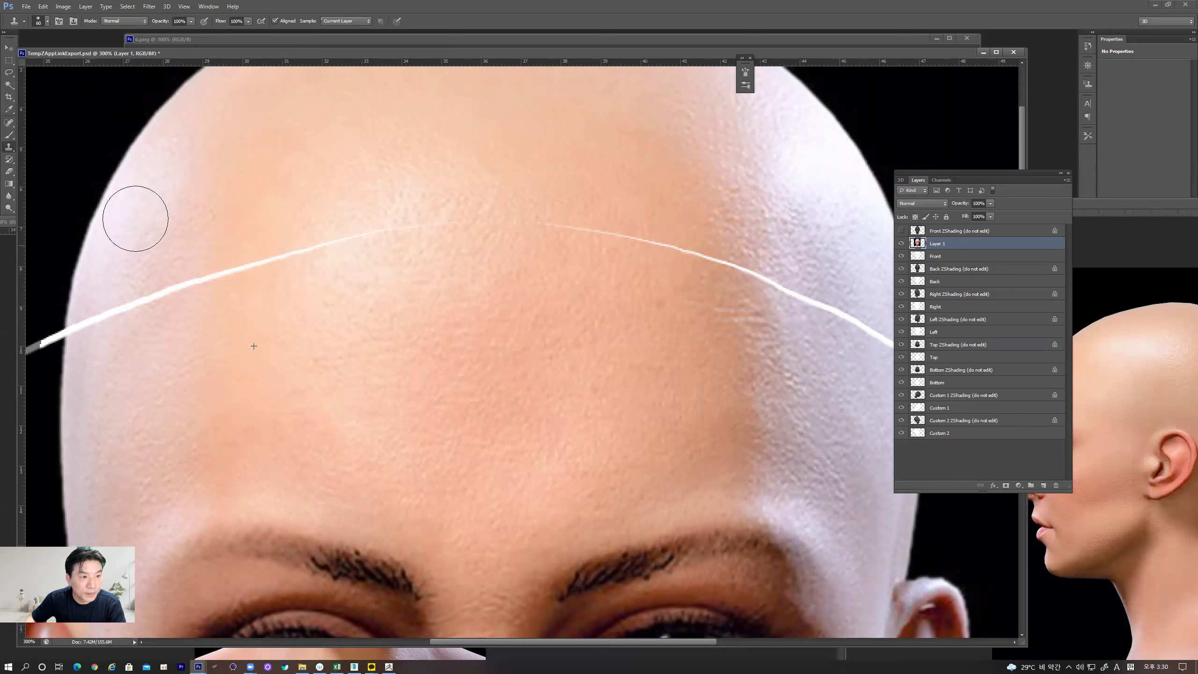
Step: Enlarge the brush and paint sampled skin colour over a short stretch of the forehead seam's left half
click(10, 136)
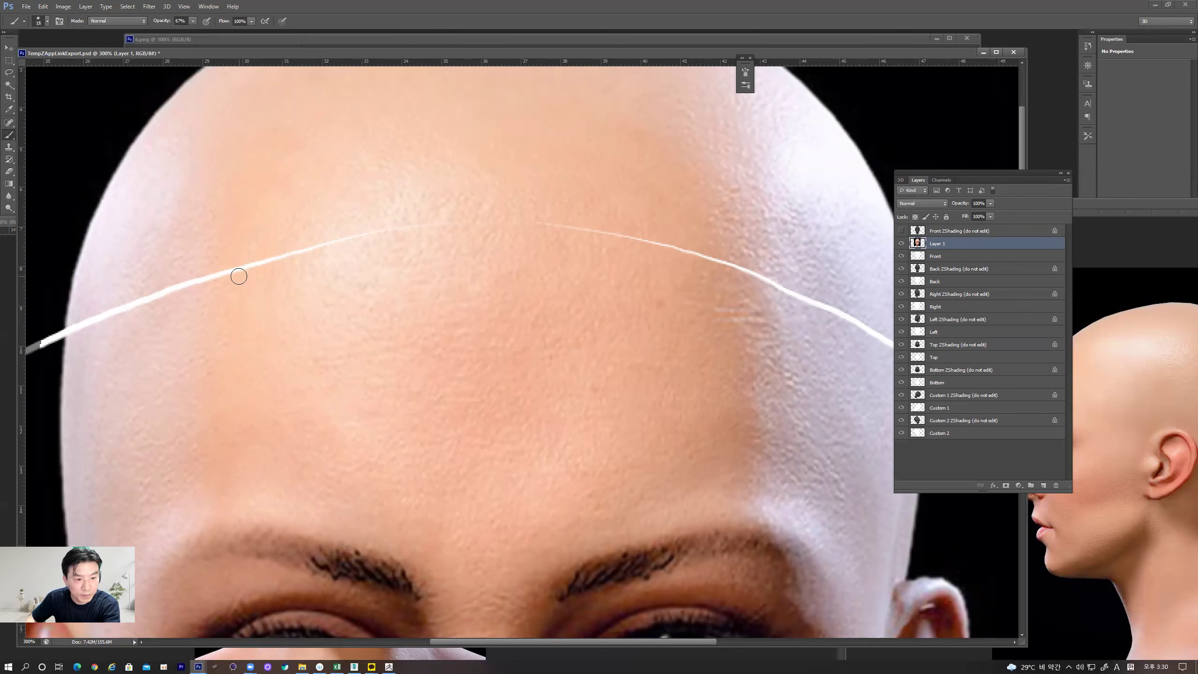
key(bracketright)
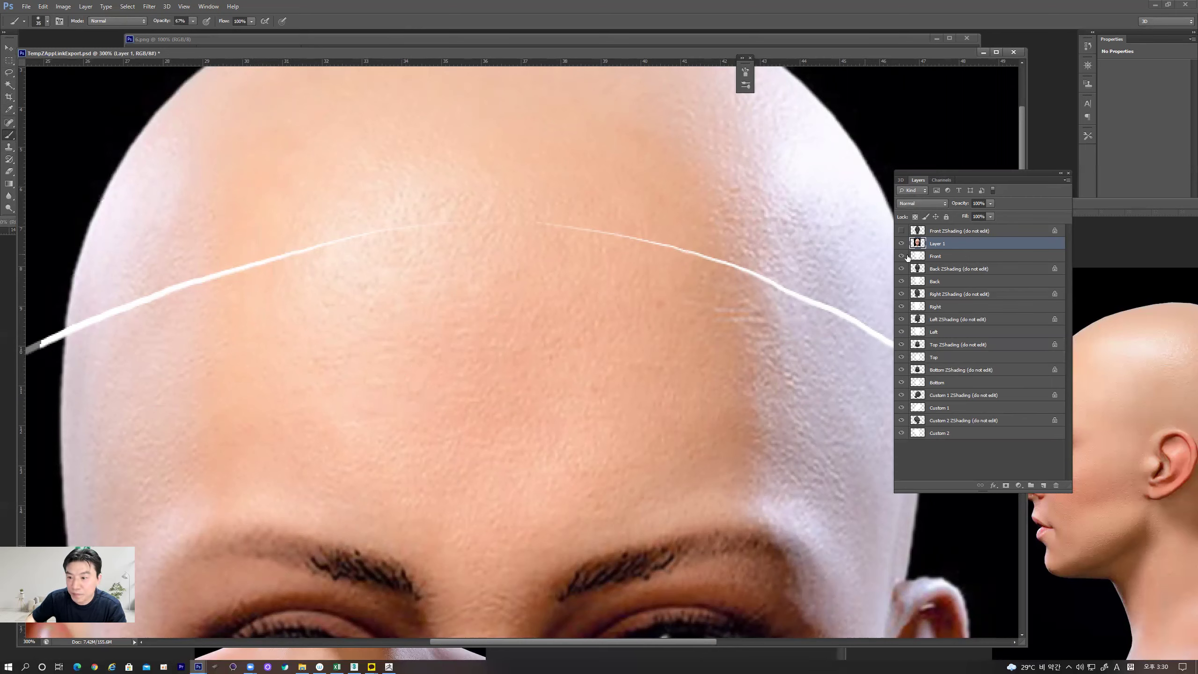
click(901, 231)
click(900, 231)
click(901, 244)
click(902, 244)
alt+click(569, 307)
drag(271, 266, 258, 260)
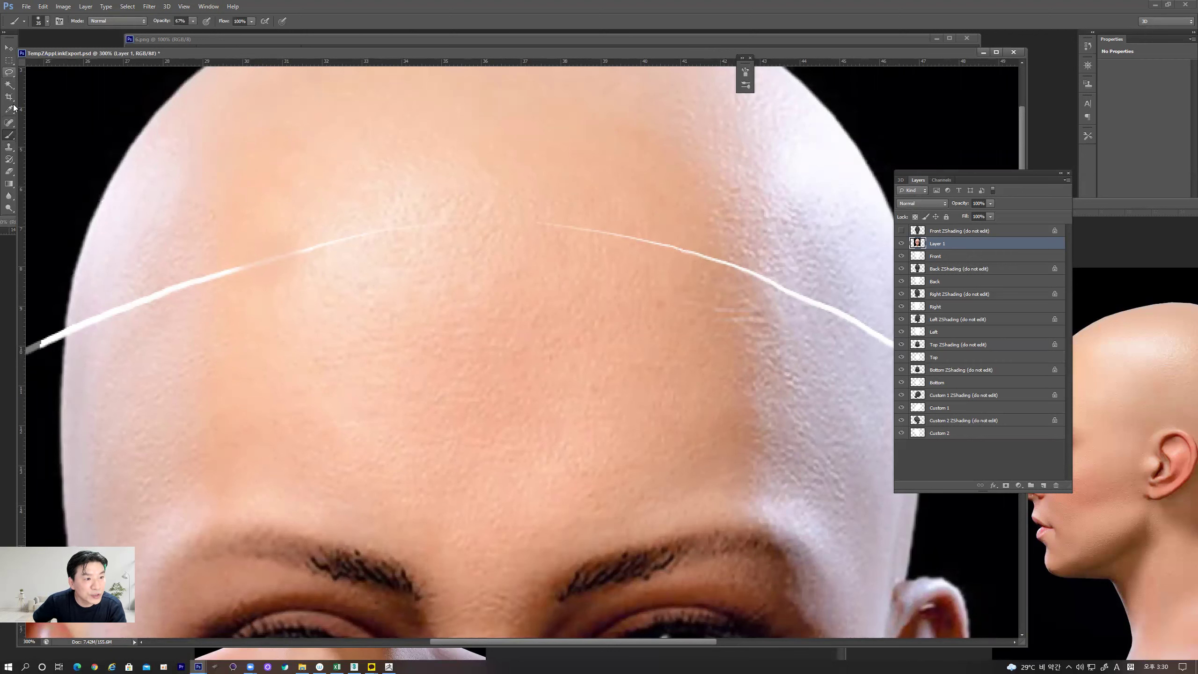
Step: Clone nearby forehead skin over the left half of the pale seam line, out to the head's edge
click(8, 146)
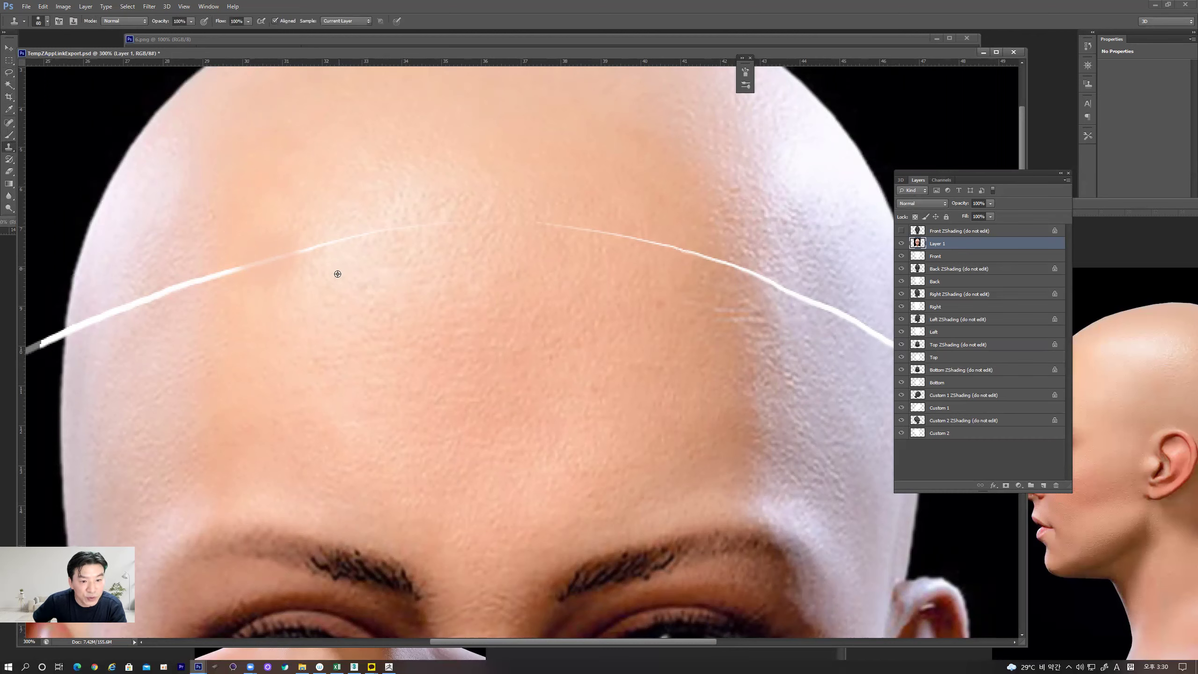
mouse_move(328, 236)
mouse_down()
mouse_move(300, 251)
mouse_move(423, 217)
mouse_move(156, 295)
mouse_move(146, 339)
mouse_move(128, 311)
mouse_move(88, 329)
mouse_up()
alt+click(234, 347)
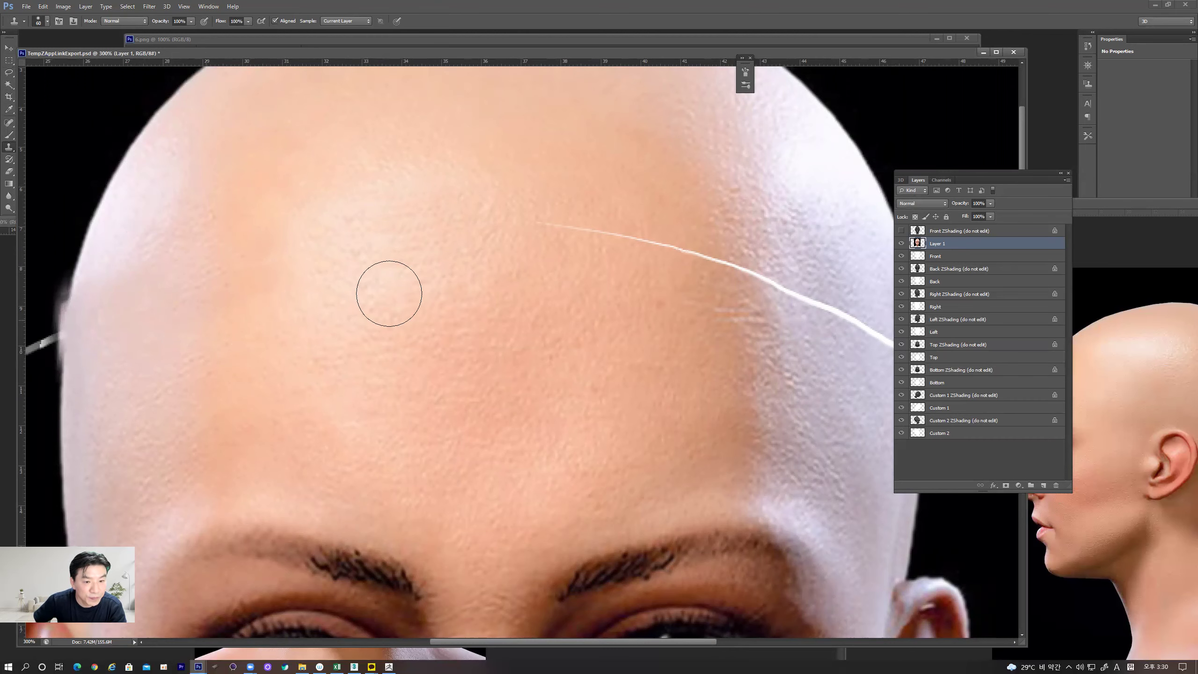
Step: Clone skin over the right half of the forehead seam, continuing past the head's edge onto the black background
drag(550, 226, 736, 267)
alt+click(611, 308)
drag(541, 331, 162, 288)
alt+click(458, 348)
drag(523, 305, 549, 327)
alt+click(481, 334)
mouse_move(485, 295)
mouse_down()
mouse_move(444, 257)
mouse_move(436, 340)
mouse_move(409, 246)
mouse_up()
alt+click(466, 372)
alt+click(396, 311)
mouse_move(369, 288)
mouse_down()
mouse_move(375, 214)
mouse_move(368, 224)
mouse_up()
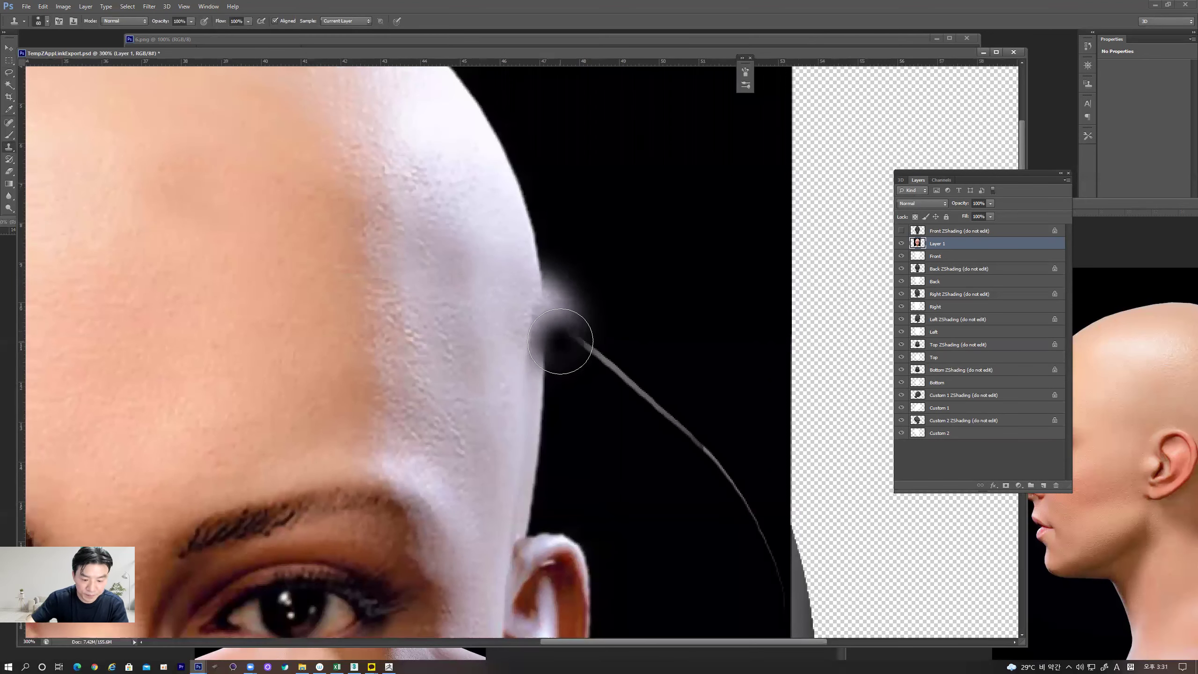
alt+scroll(561, 342, down, 1)
alt+scroll(561, 343, down, 1)
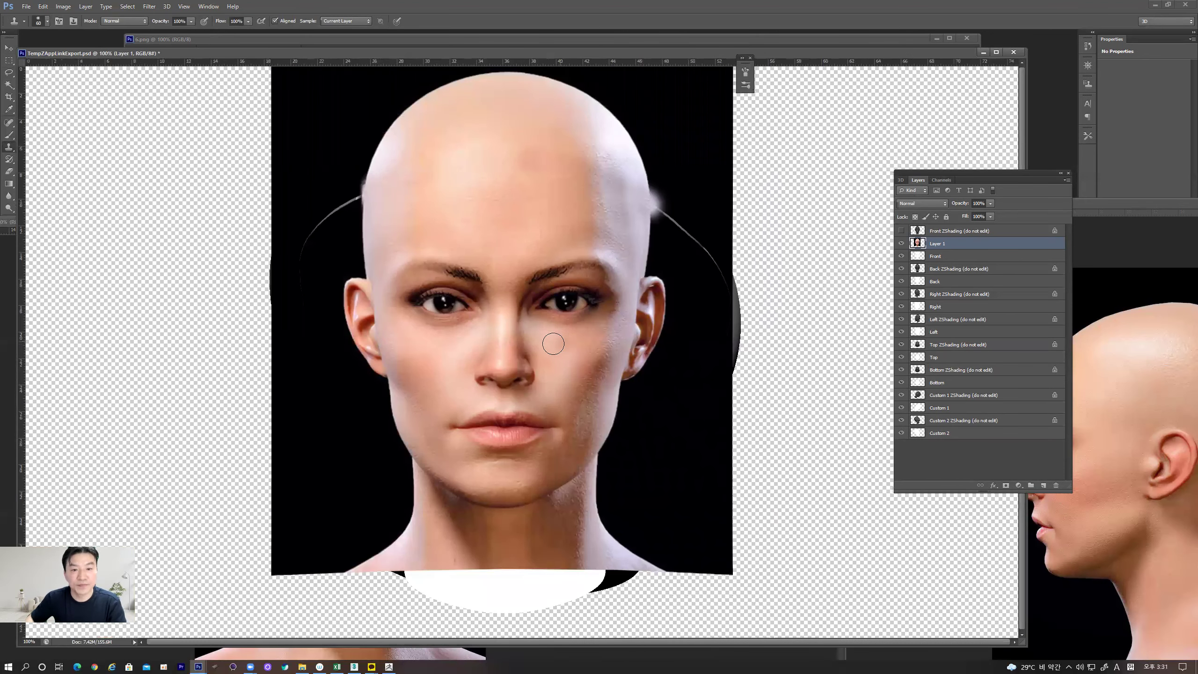
Step: Compare the retouched photo with the front shading, then hide the Front ZShading, Layer 1 and Front layers
click(8, 48)
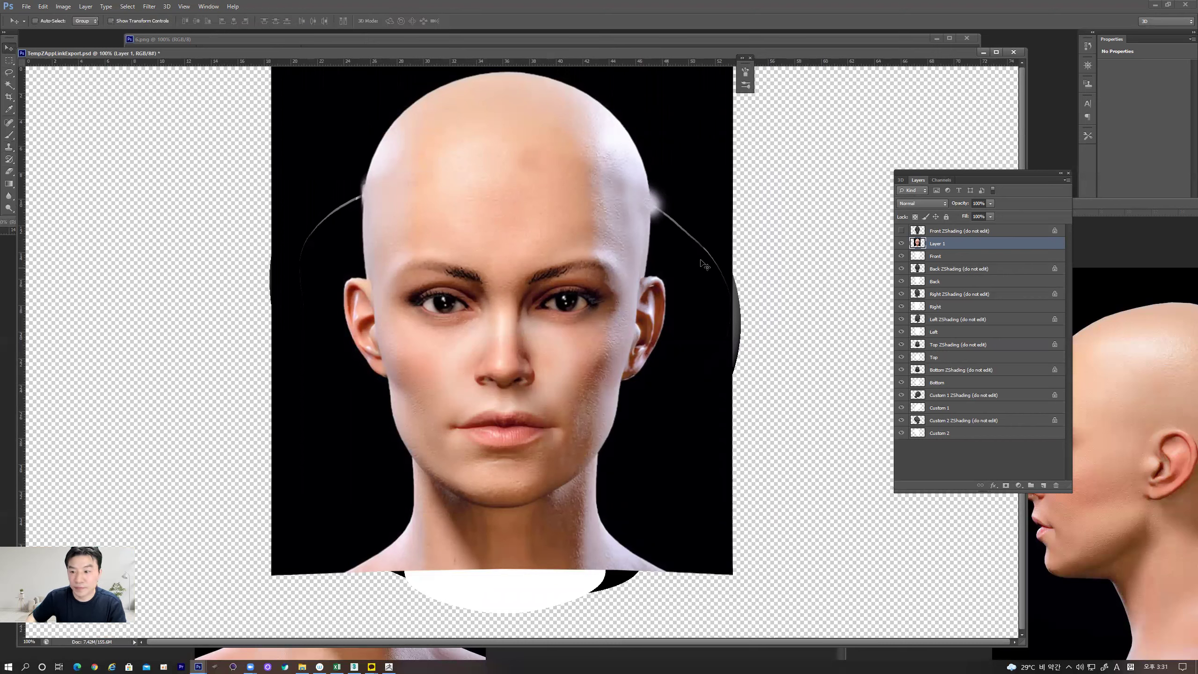
click(902, 231)
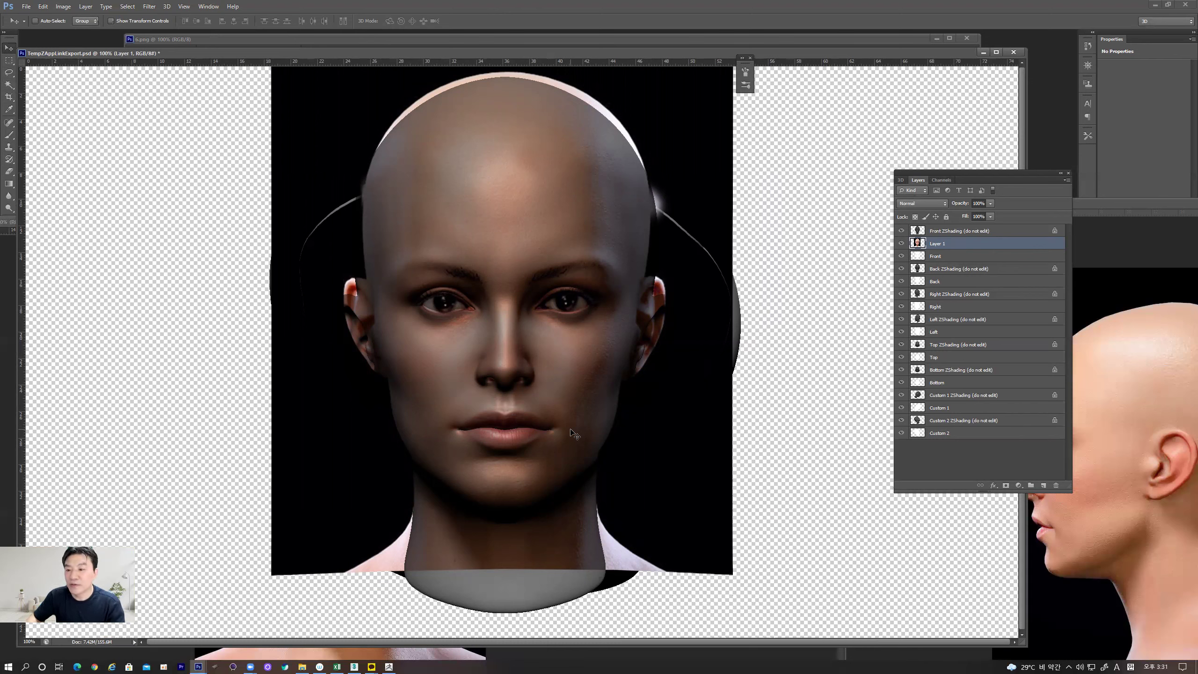
click(901, 244)
click(899, 231)
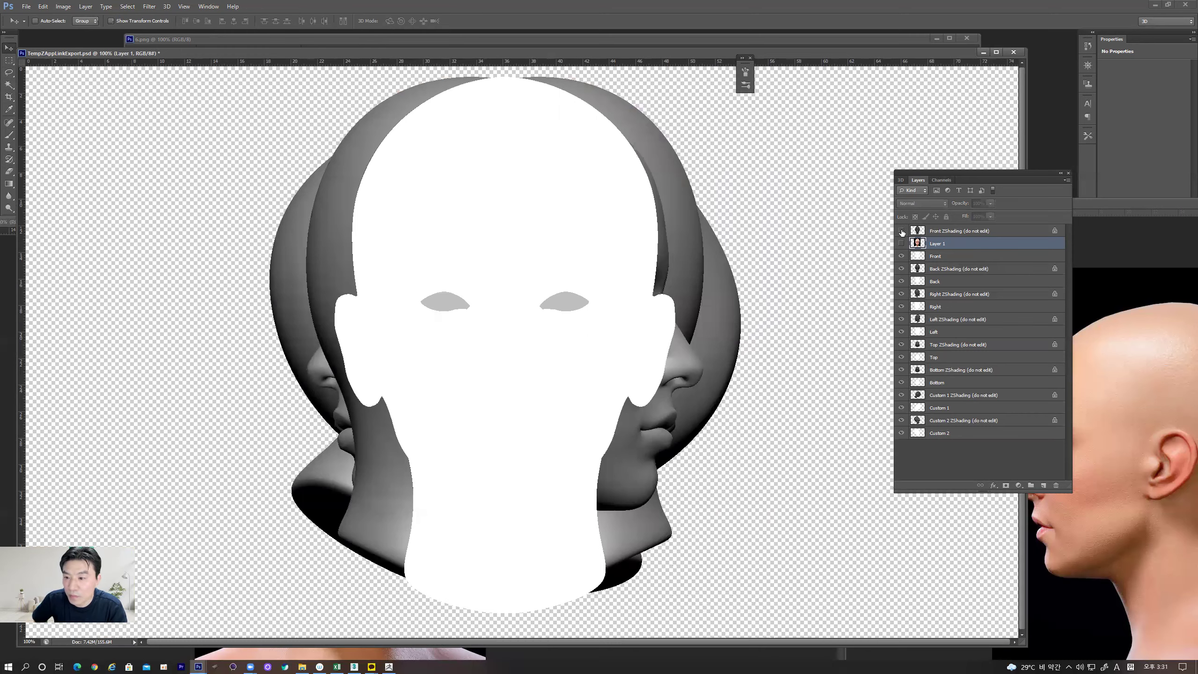
click(901, 231)
click(902, 231)
click(901, 256)
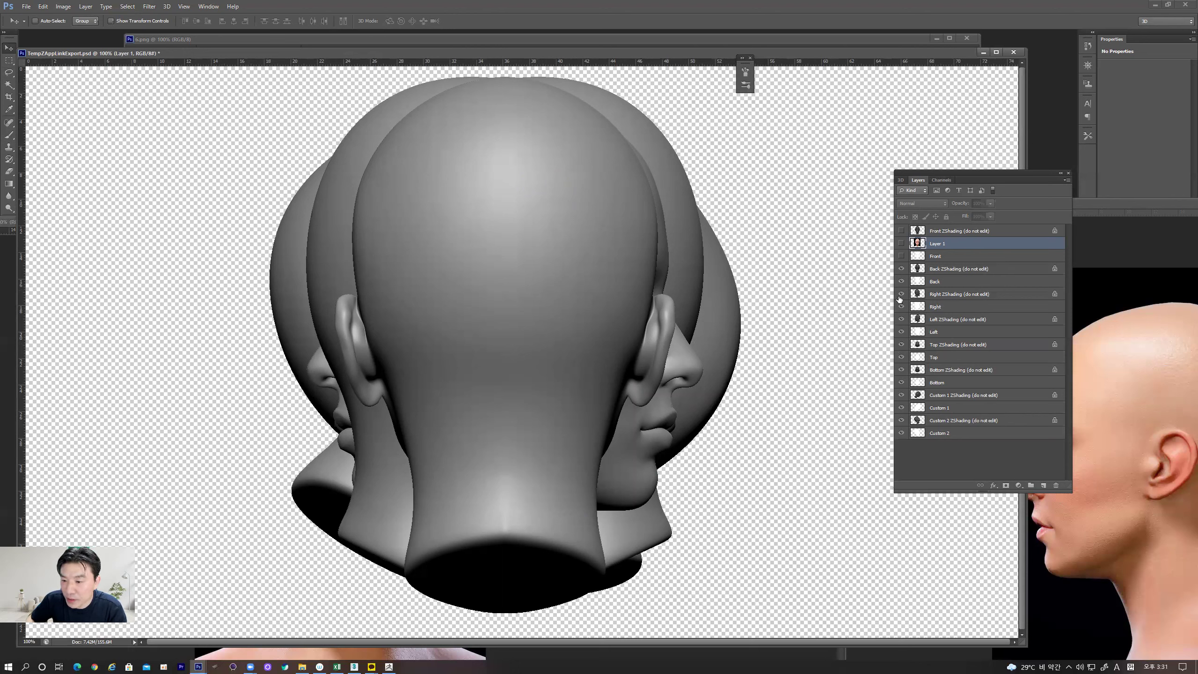
Step: Hide the Back ZShading and Back layers, keep the right view visible, and select the Right ZShading layer
click(901, 294)
click(901, 281)
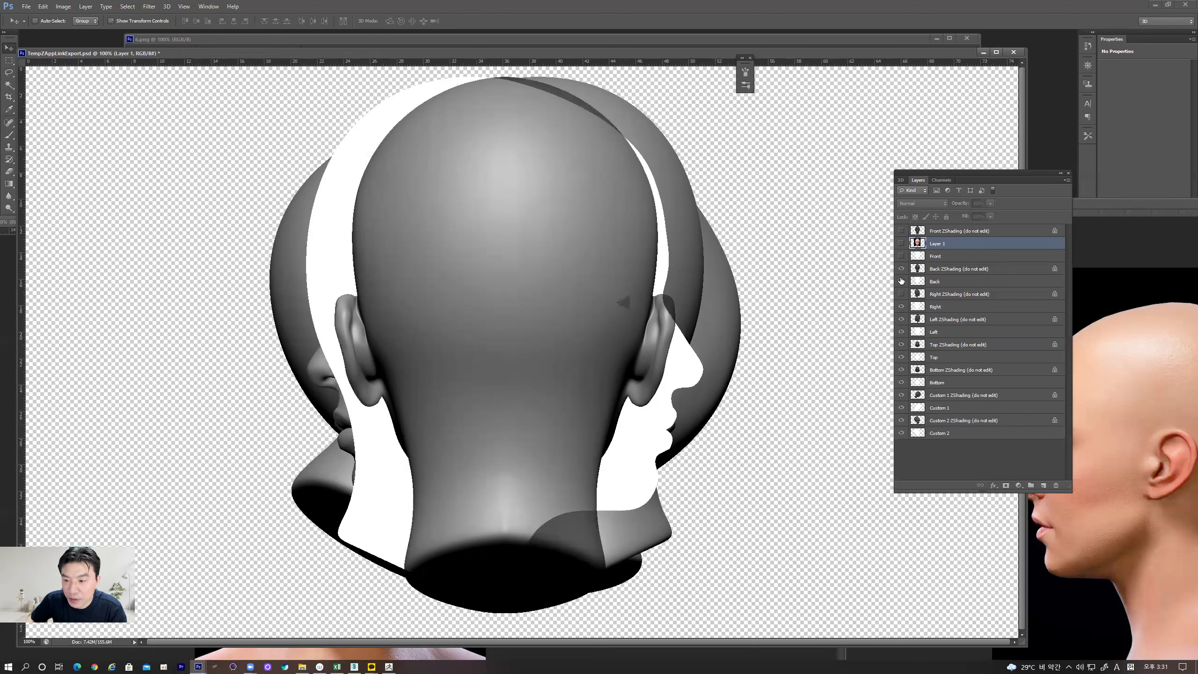
click(901, 268)
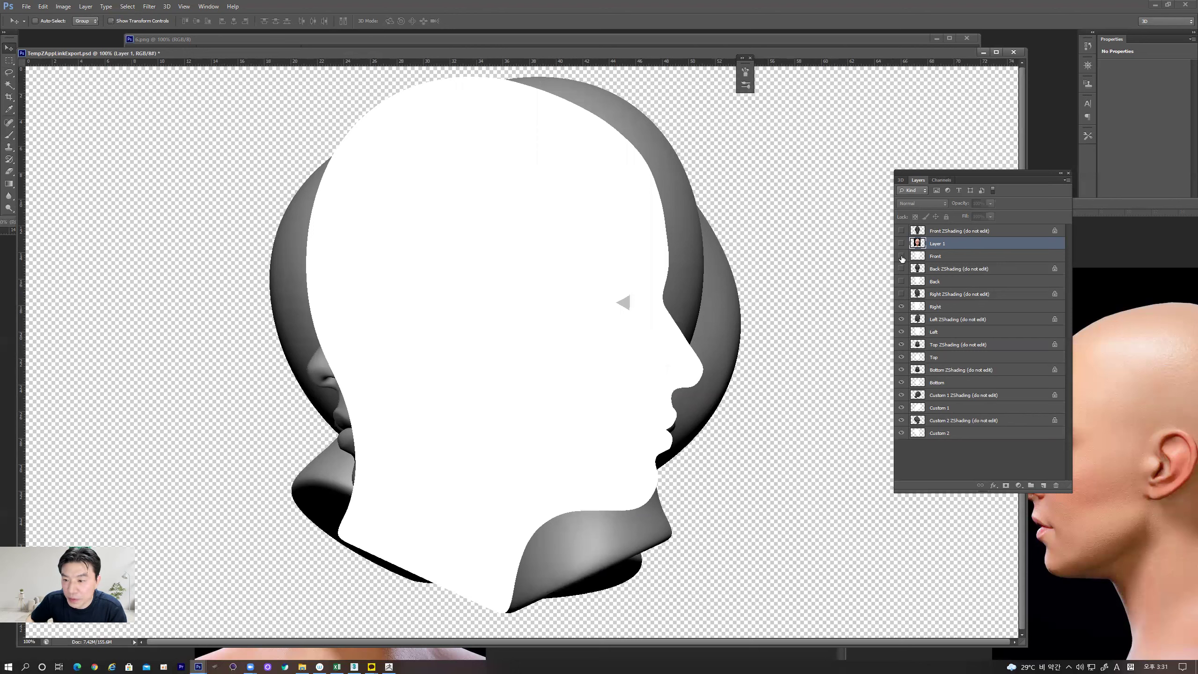
click(901, 256)
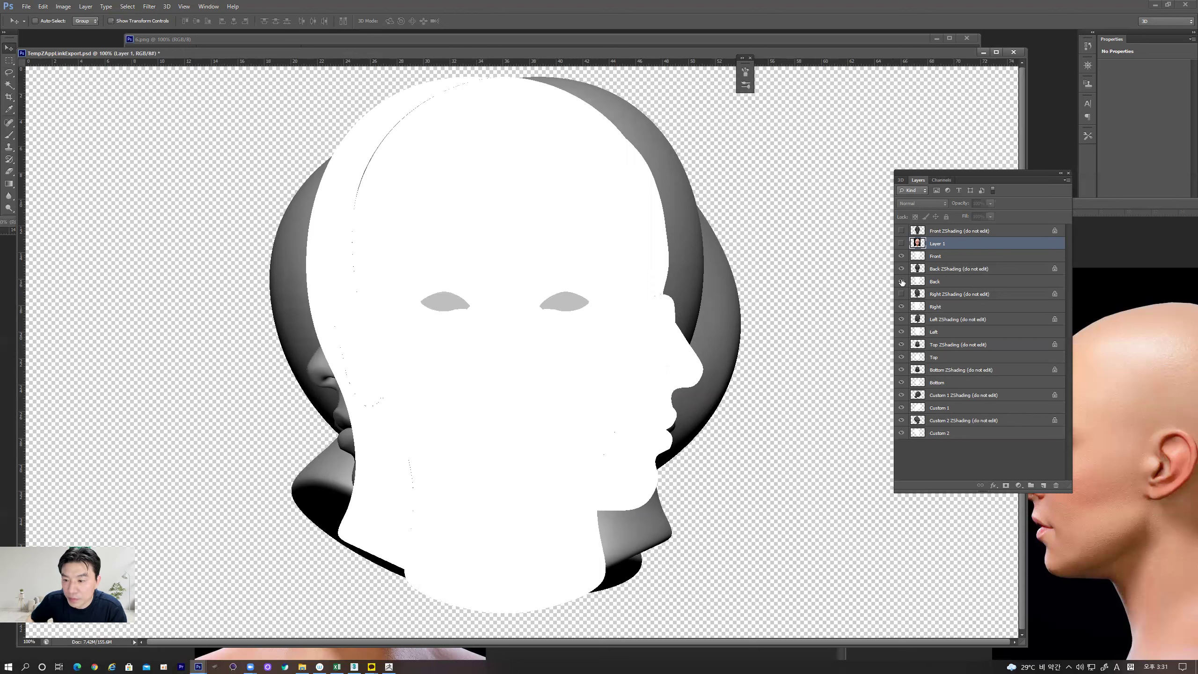
click(901, 295)
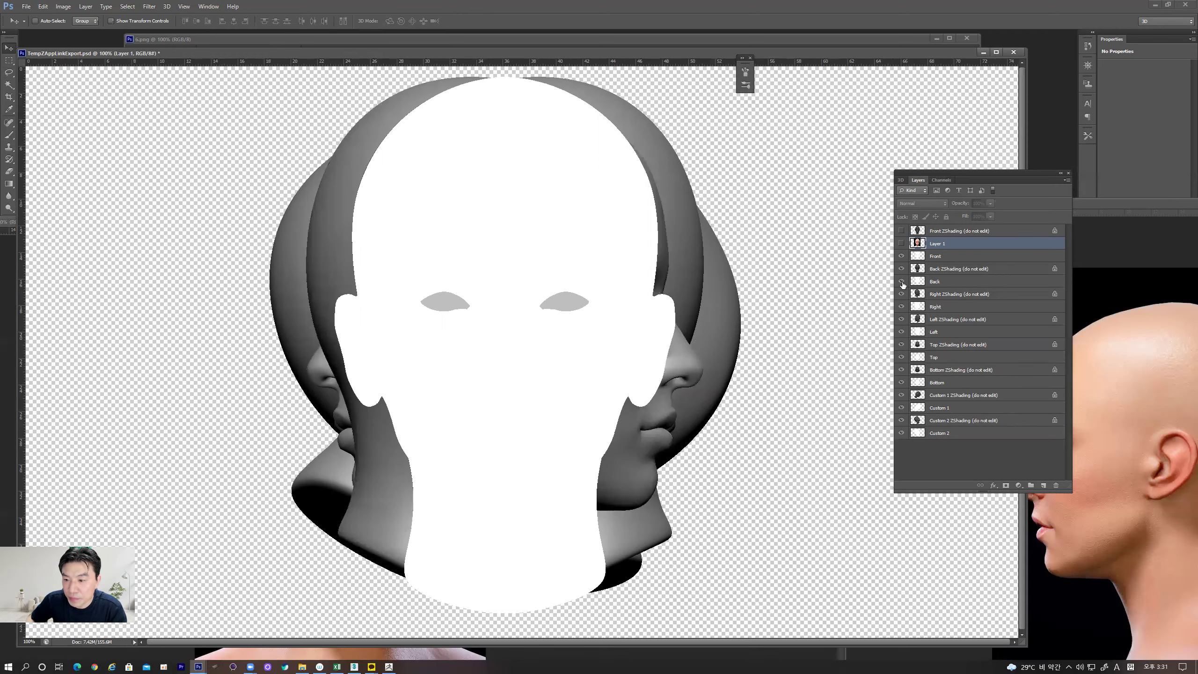
click(902, 256)
click(901, 268)
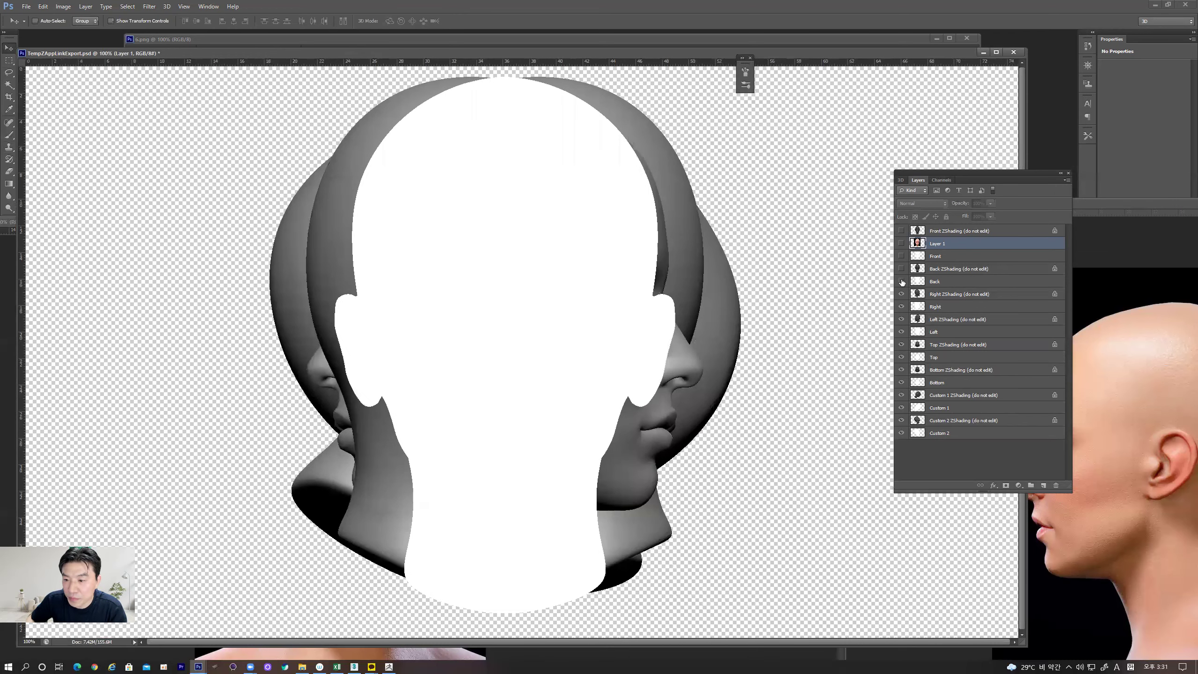
click(901, 281)
click(902, 282)
click(902, 281)
click(902, 307)
click(902, 307)
click(962, 294)
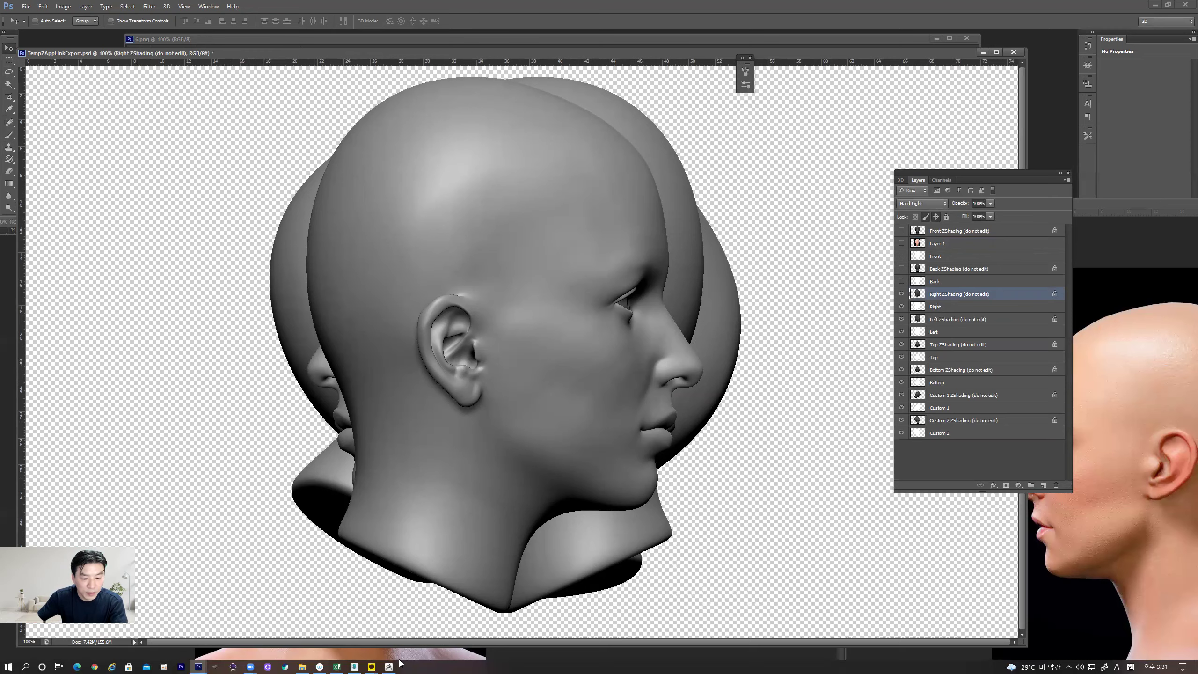
Step: Minimise the front photo and 6.png document windows to clear the workspace
click(421, 657)
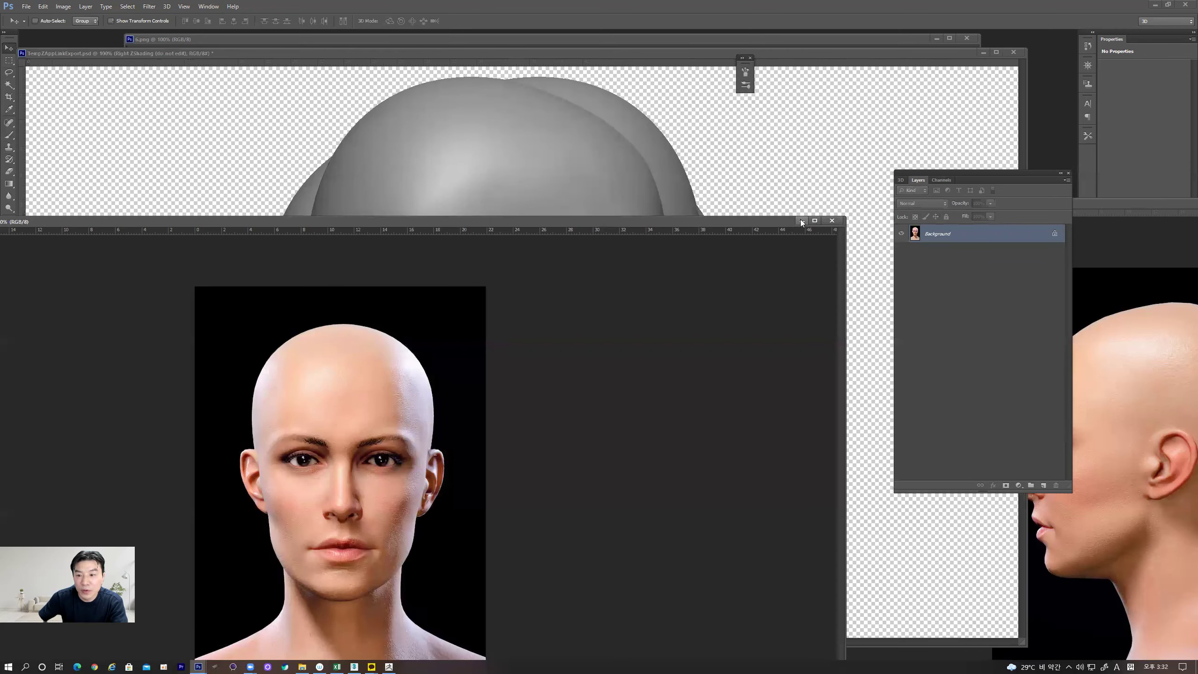
click(800, 221)
click(834, 39)
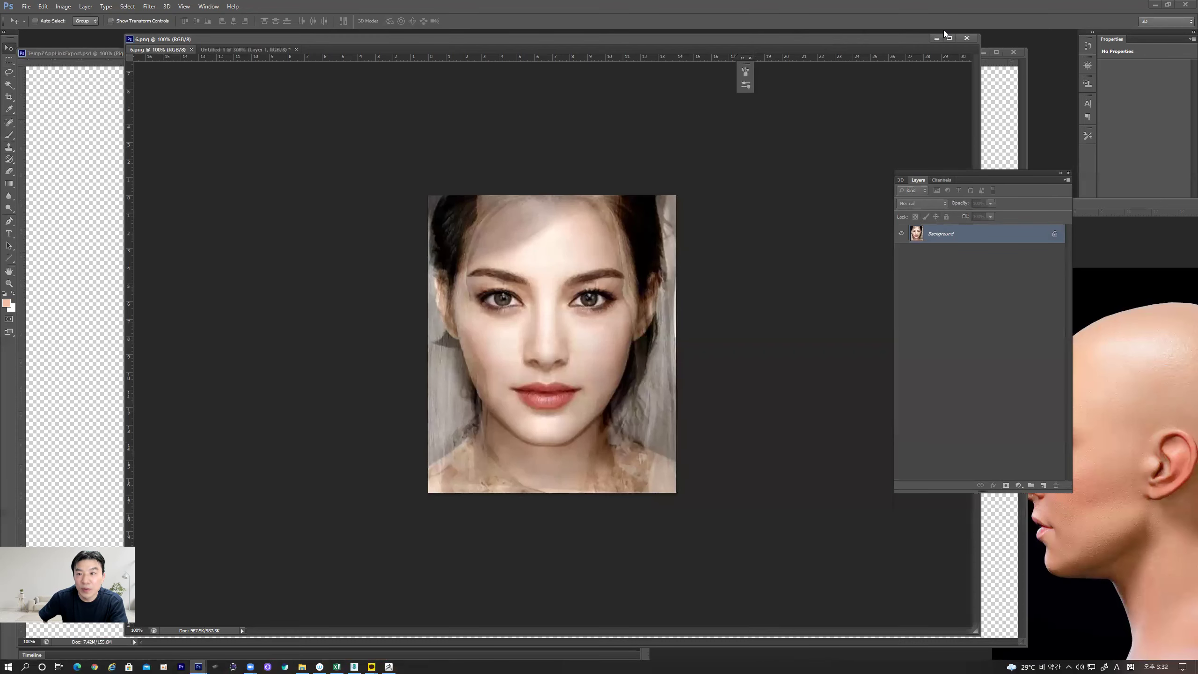
click(934, 38)
Step: Rearrange the document windows, bring the side profile photo into TempZAppLinkExport.psd as a new layer, and place it left of the model
drag(821, 53, 222, 118)
drag(607, 286, 43, 284)
drag(204, 220, 552, 339)
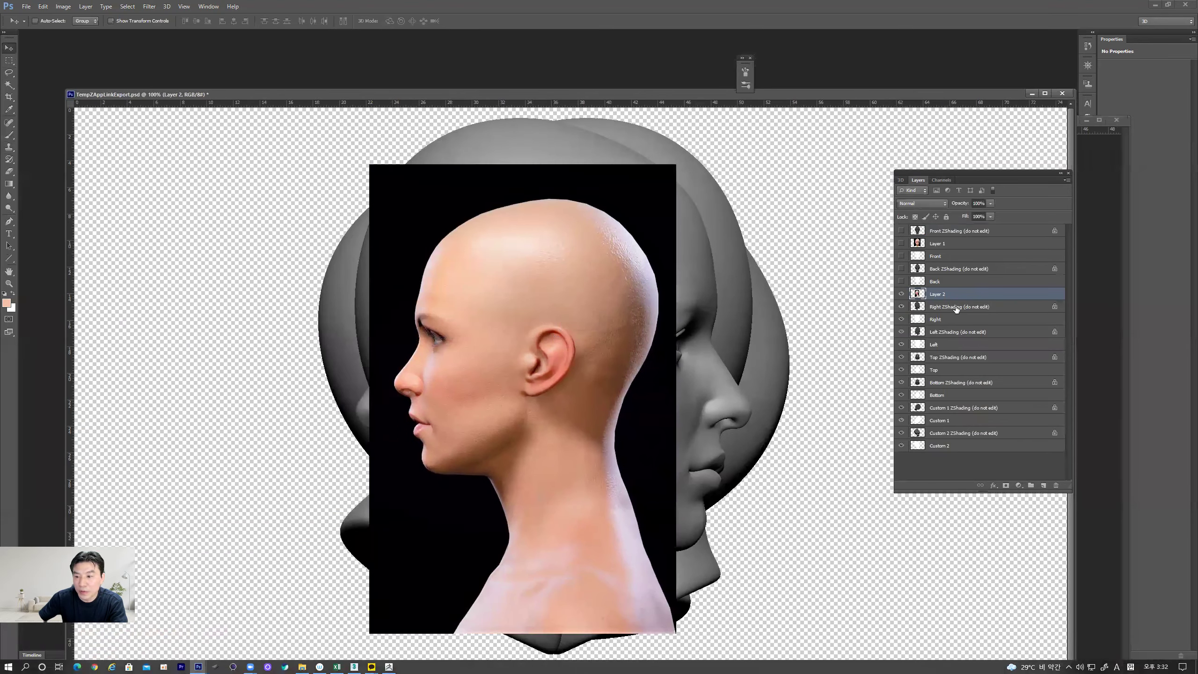
drag(591, 185, 334, 186)
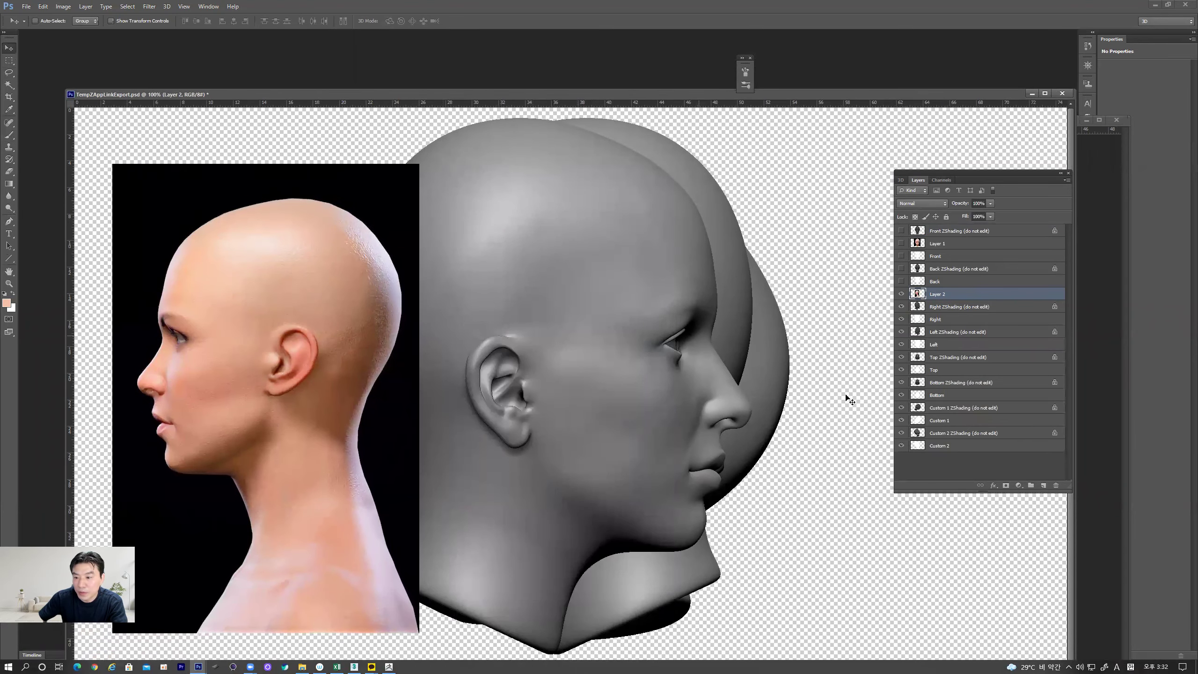
Step: Hide the right view layers, place Layer 2 directly below Left ZShading, and move the side photo over the left-facing head
click(901, 307)
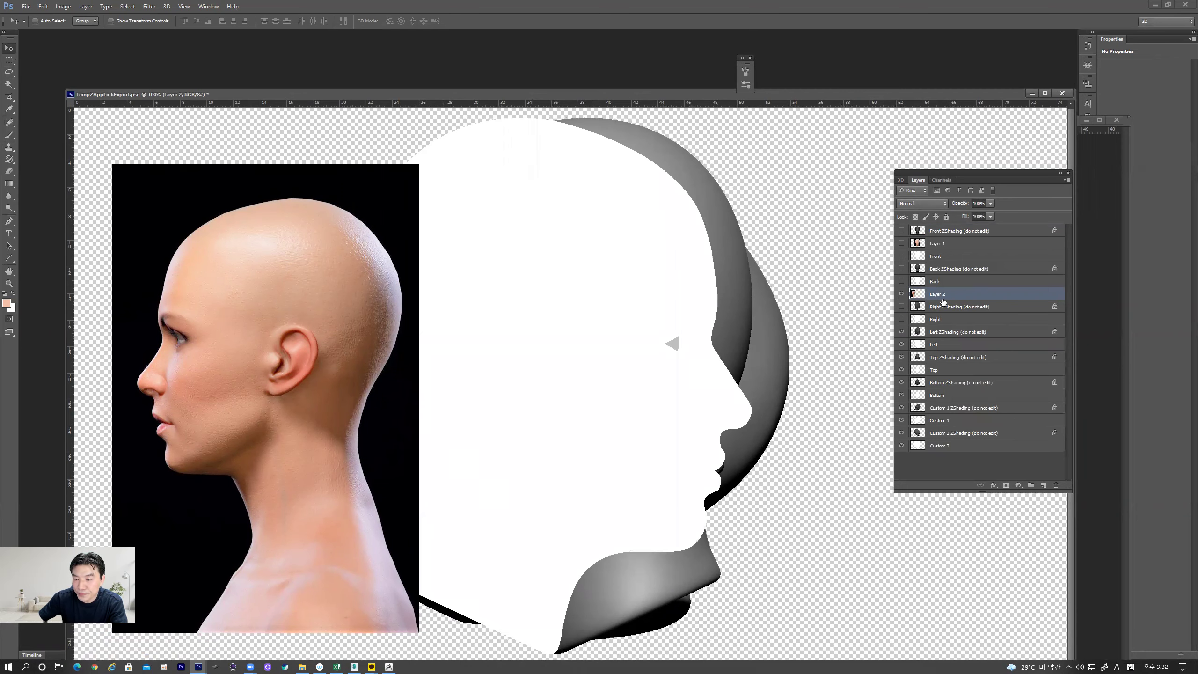
mouse_move(943, 299)
mouse_down()
mouse_move(951, 329)
mouse_move(939, 340)
mouse_up()
drag(336, 376, 630, 404)
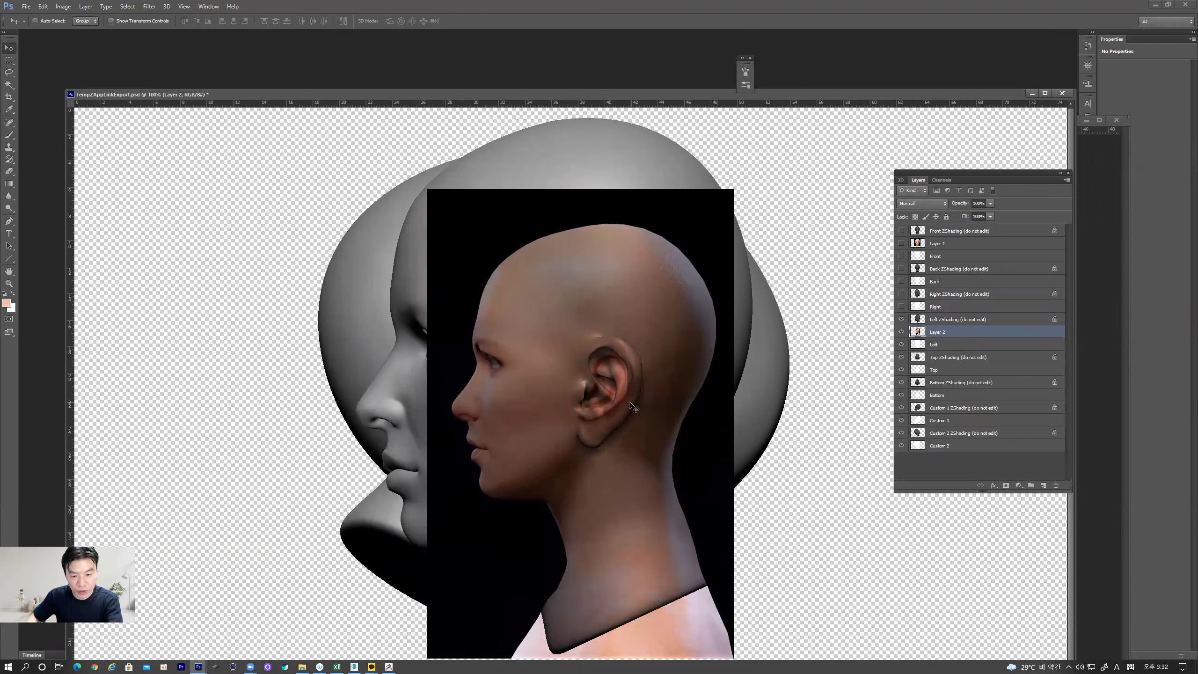
Step: Enlarge the side photo with Free Transform toward the model's head size, shift it up and left, and apply it
key(ctrl+t)
alt+shift+drag(734, 190, 755, 163)
drag(607, 367, 564, 350)
key(Return)
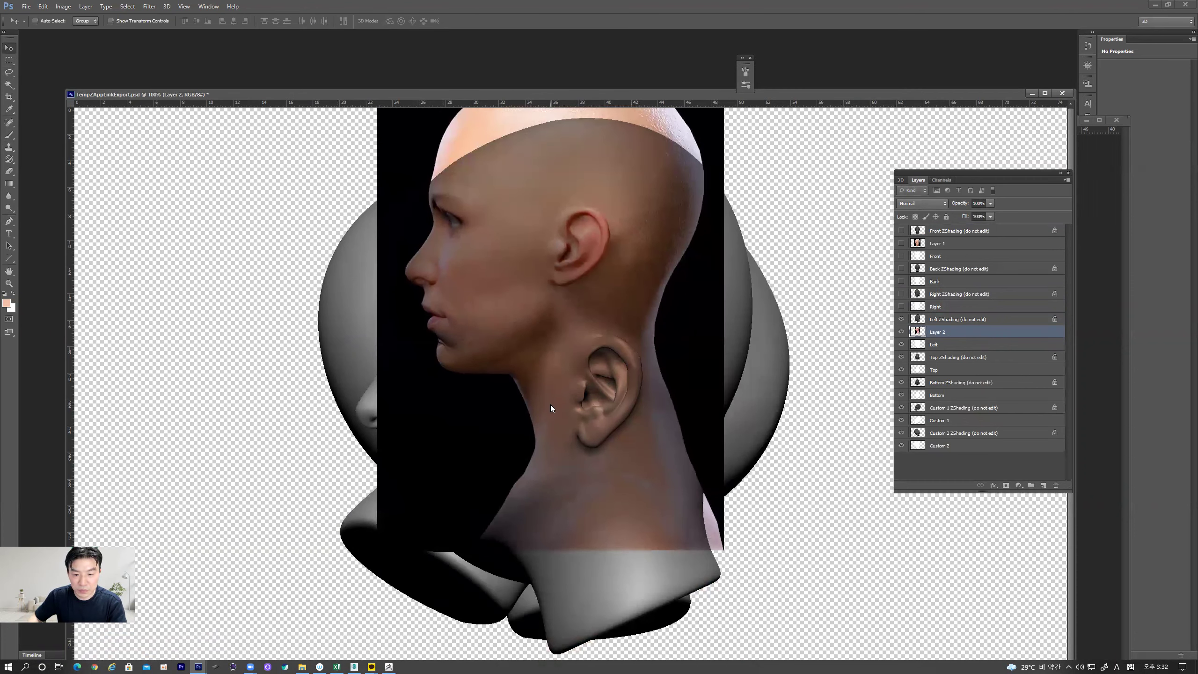
Step: Outline the side photo's lower neck and shoulders with the Polygonal Lasso and delete that area
click(14, 74)
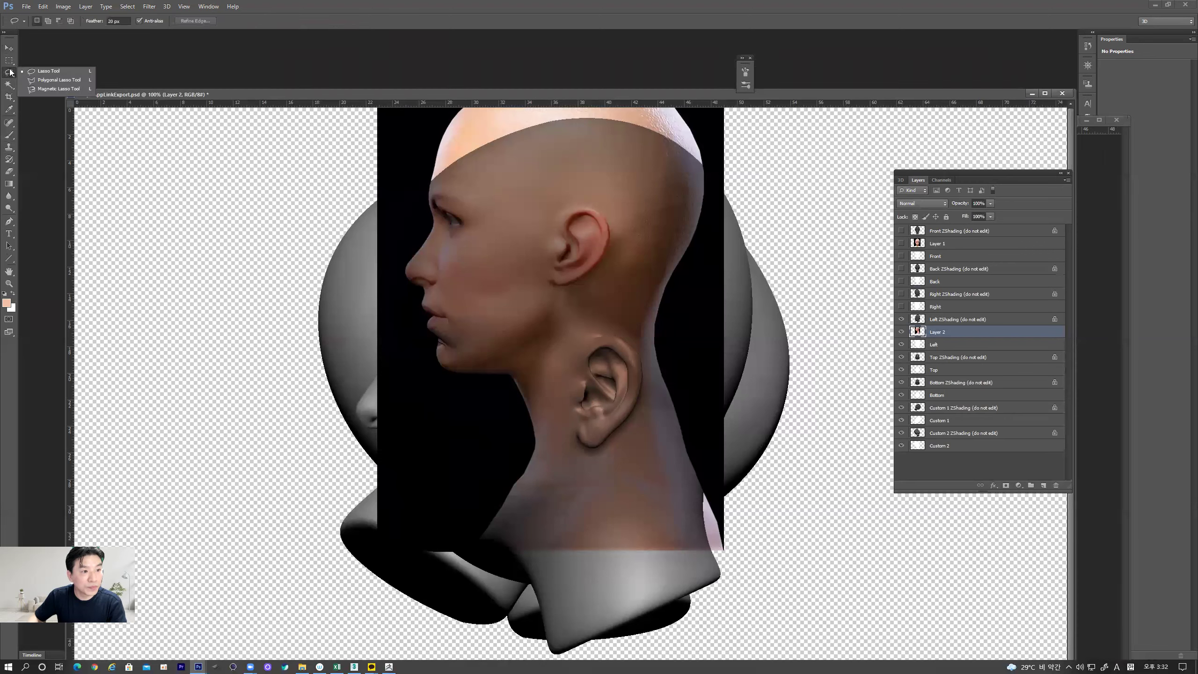
click(36, 81)
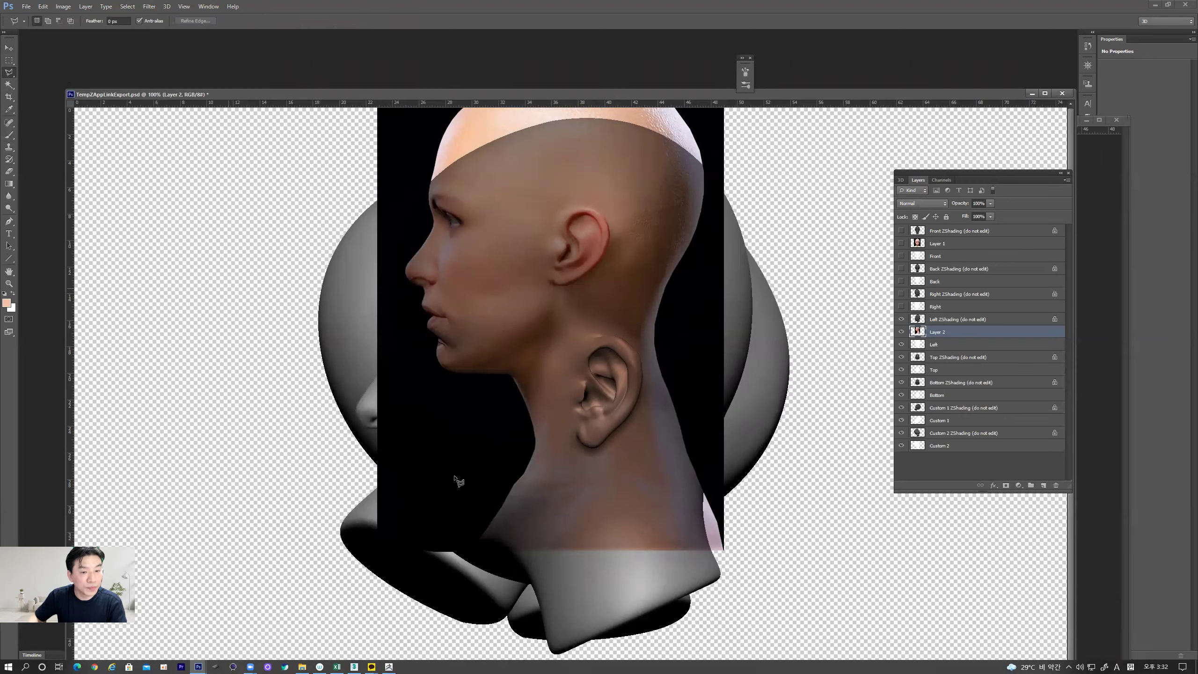
click(473, 487)
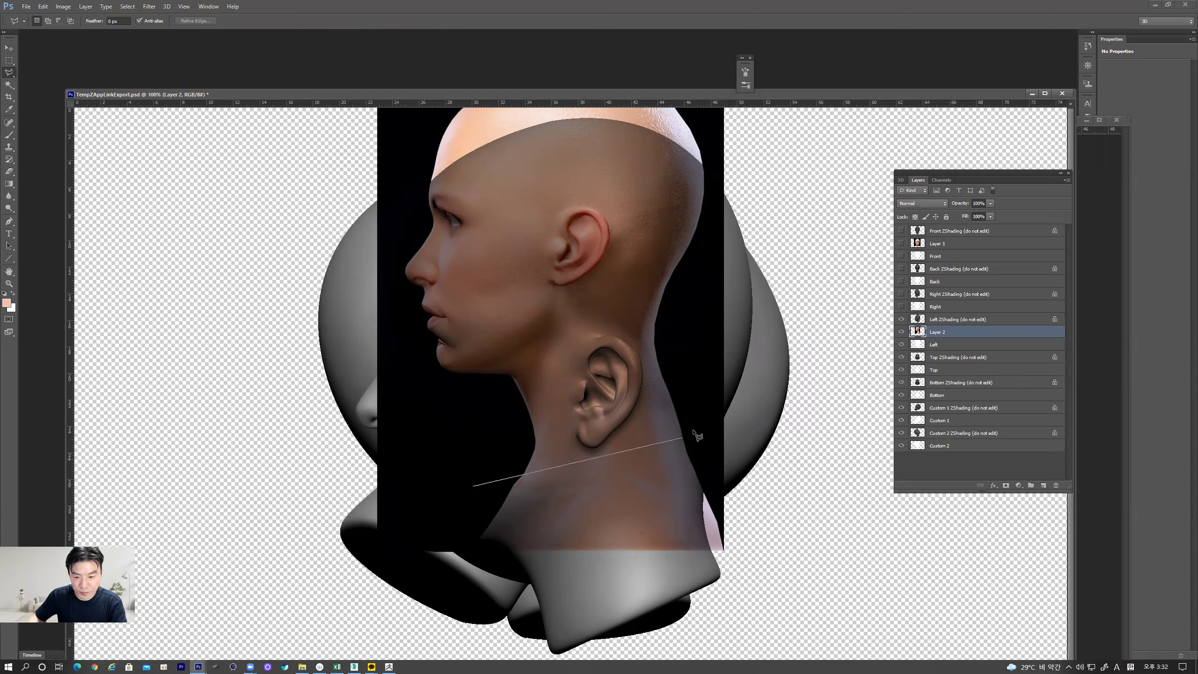
click(736, 422)
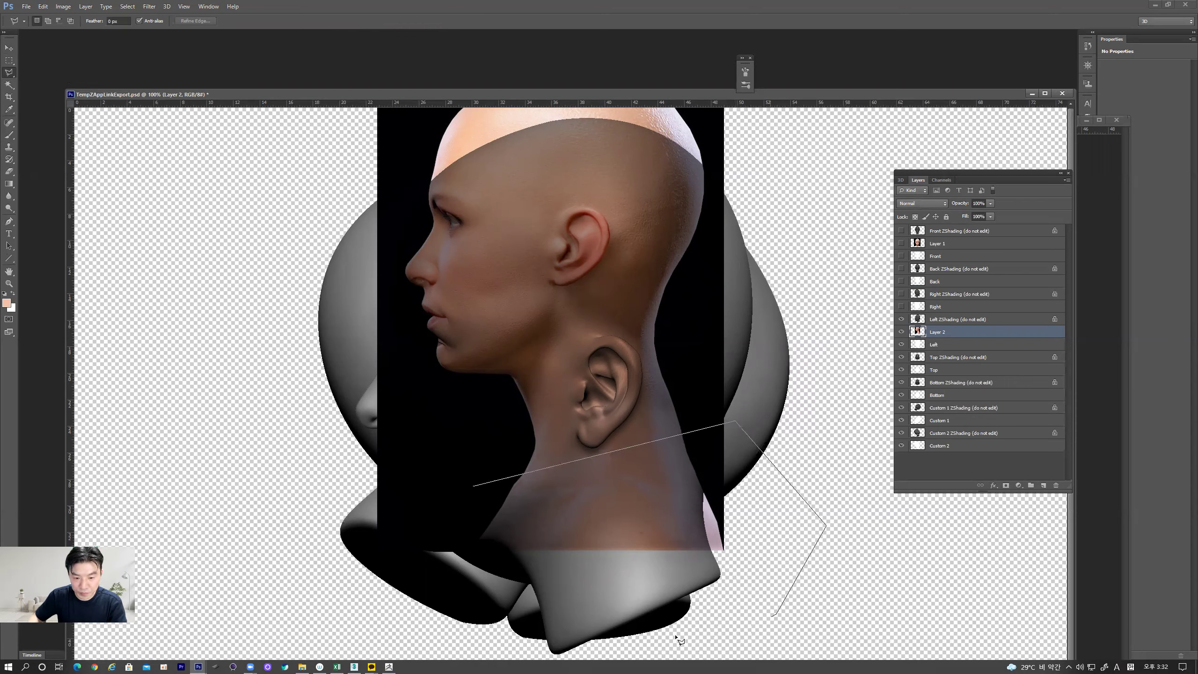
click(298, 605)
click(327, 497)
click(474, 487)
key(Delete)
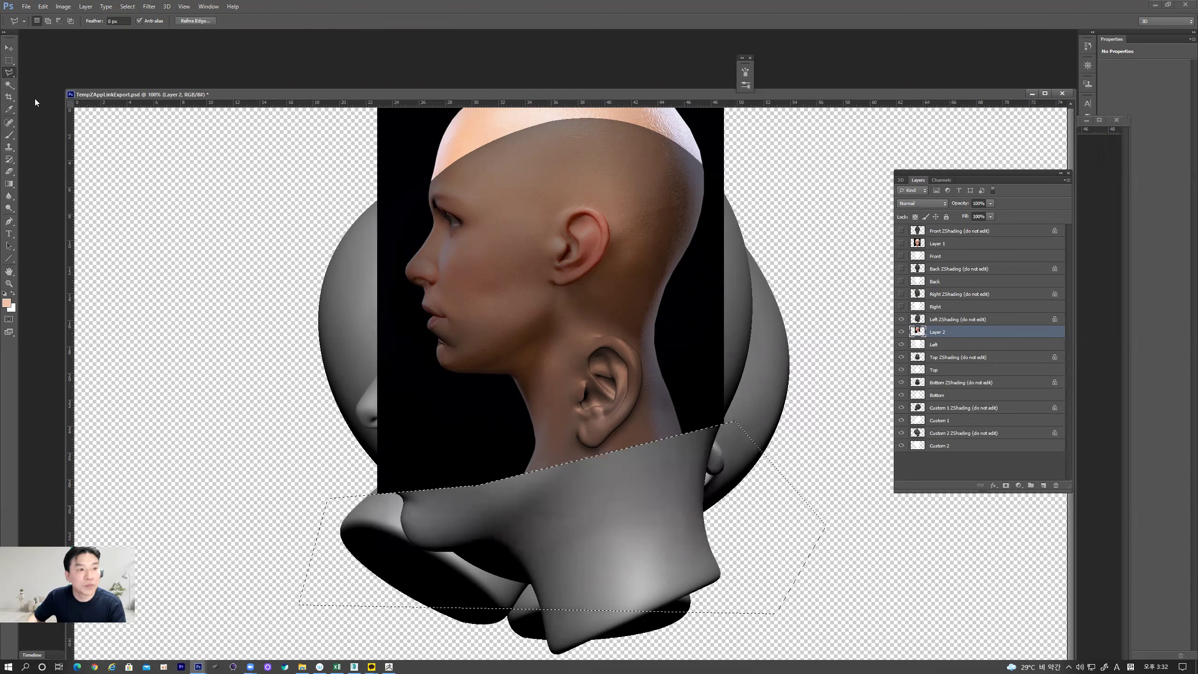
Step: Clear the lasso selection and move the side photo down so its ear lies near the model's ear
click(9, 73)
click(35, 71)
click(9, 61)
click(221, 170)
click(10, 49)
drag(556, 306, 573, 466)
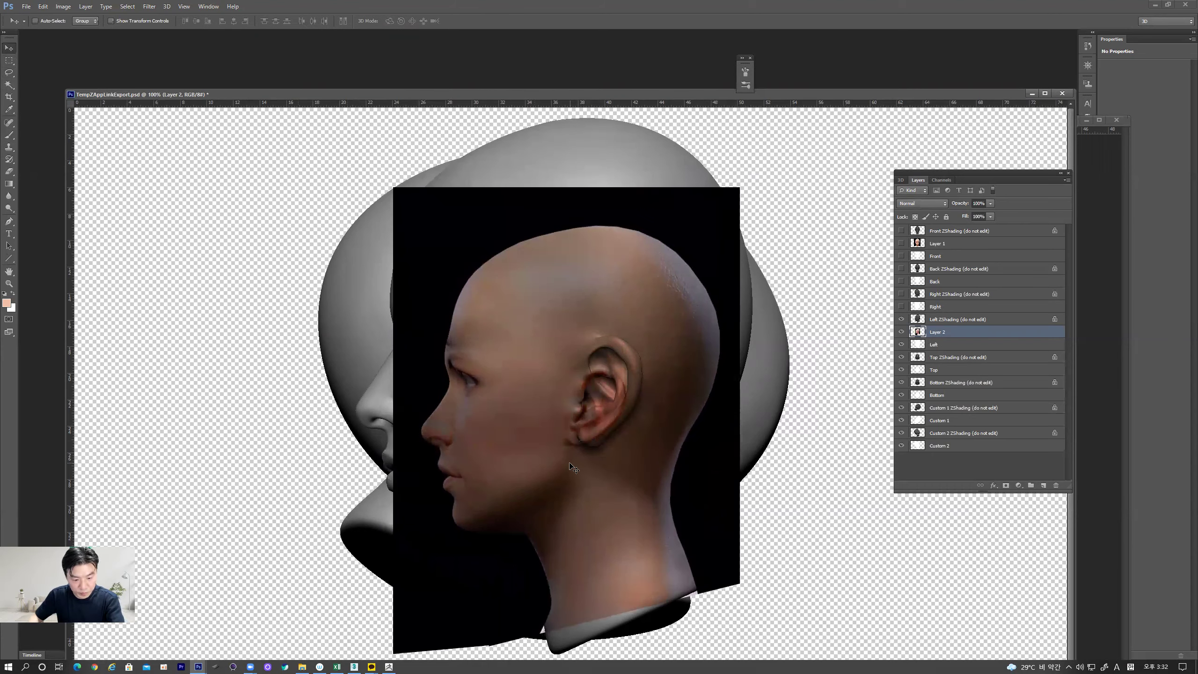
Step: Enlarge the side photo to about 128% with Free Transform, shift it up over the model's profile, and apply it
key(ctrl+t)
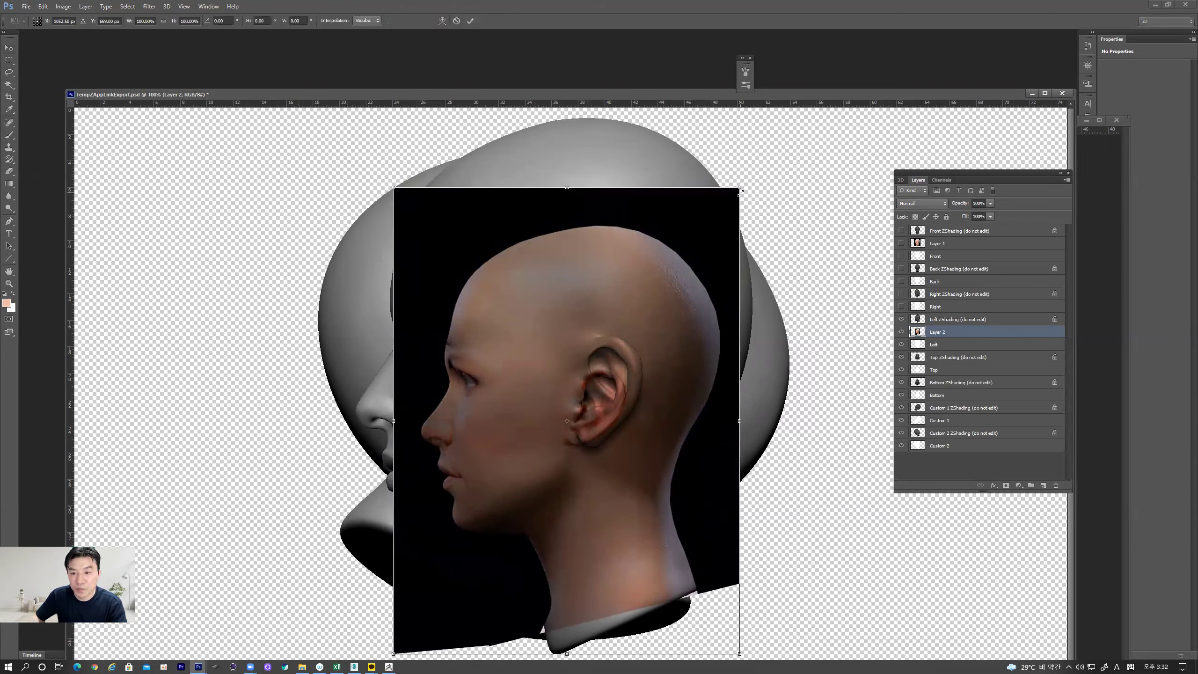
alt+shift+drag(754, 164, 806, 99)
mouse_move(649, 409)
mouse_down()
mouse_move(629, 388)
mouse_move(642, 417)
mouse_move(646, 381)
mouse_move(666, 361)
mouse_move(634, 406)
mouse_move(637, 391)
mouse_up()
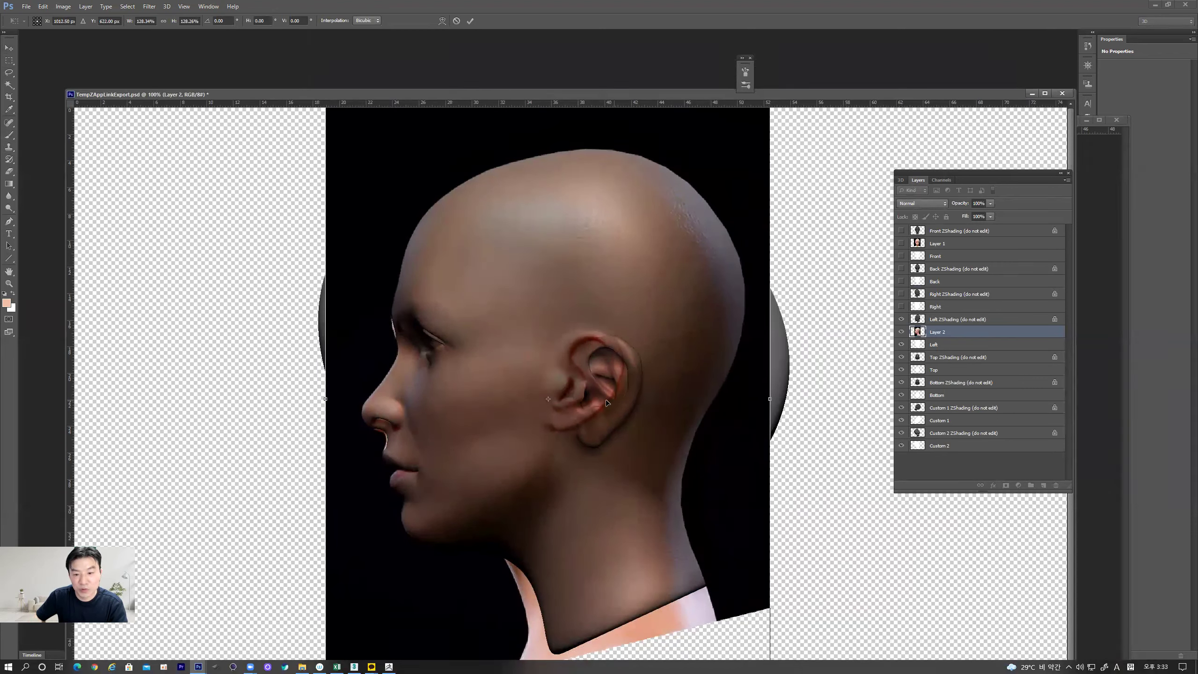
key(Return)
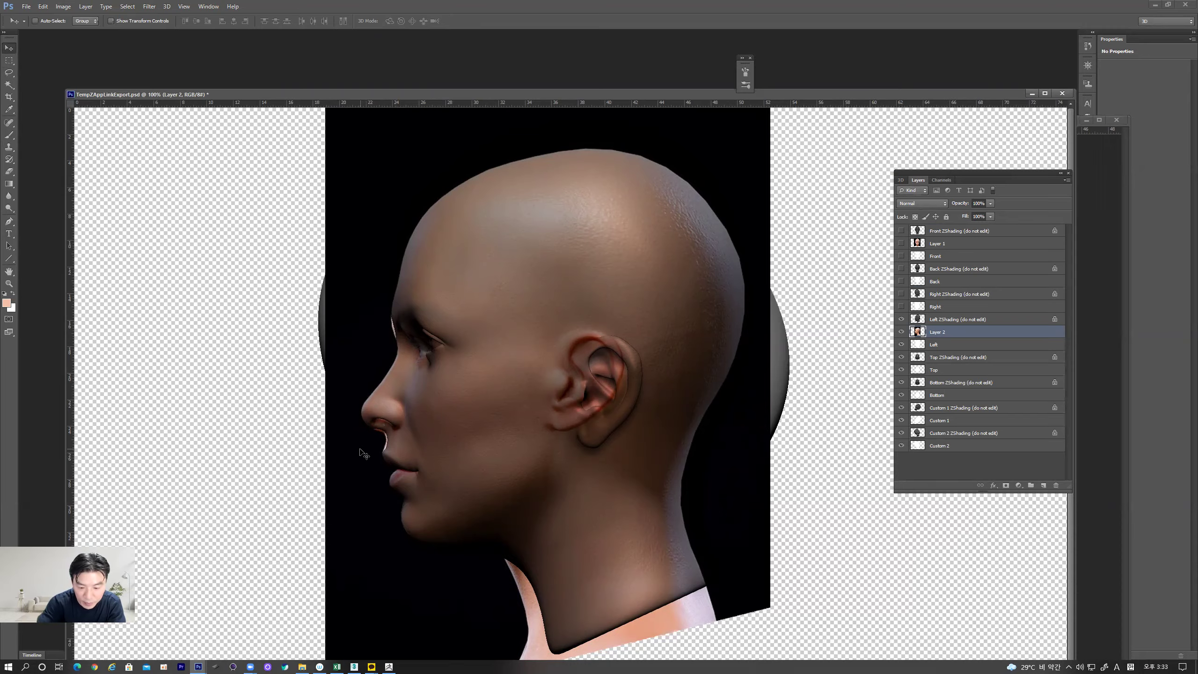
Step: Outline a wide area around the side photo's ear with the feathered Lasso
key(ctrl+plus)
drag(439, 399, 371, 316)
click(8, 72)
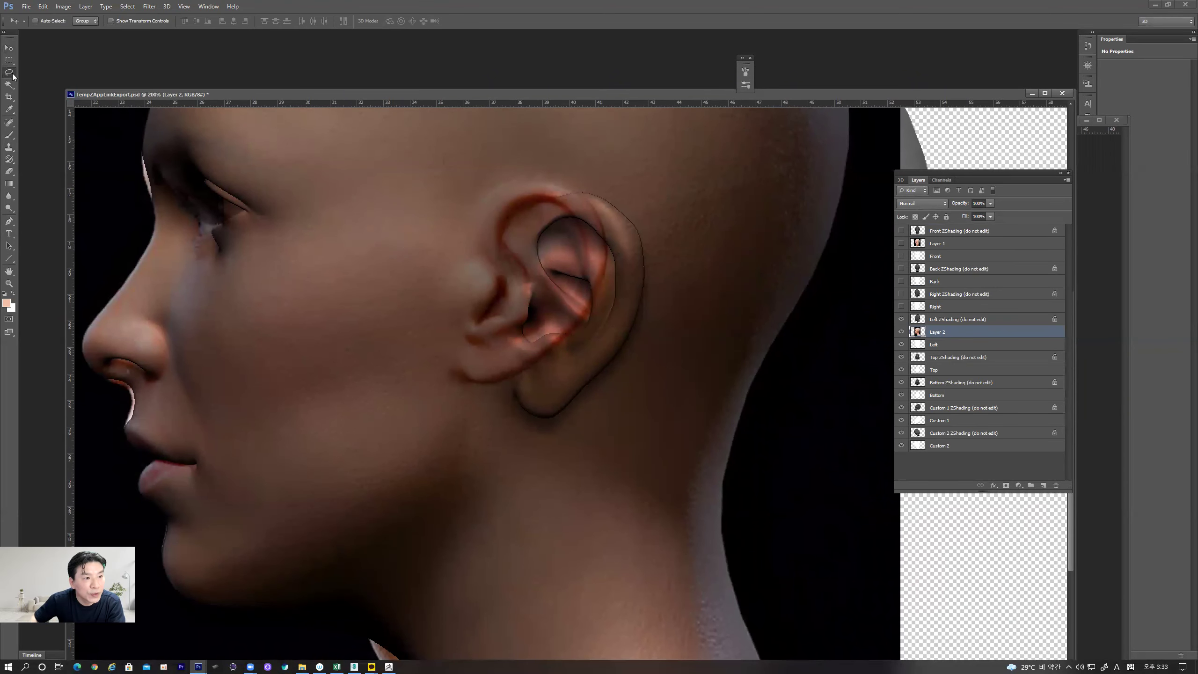
mouse_move(318, 386)
mouse_down()
mouse_move(640, 475)
mouse_move(733, 224)
mouse_move(476, 124)
mouse_up()
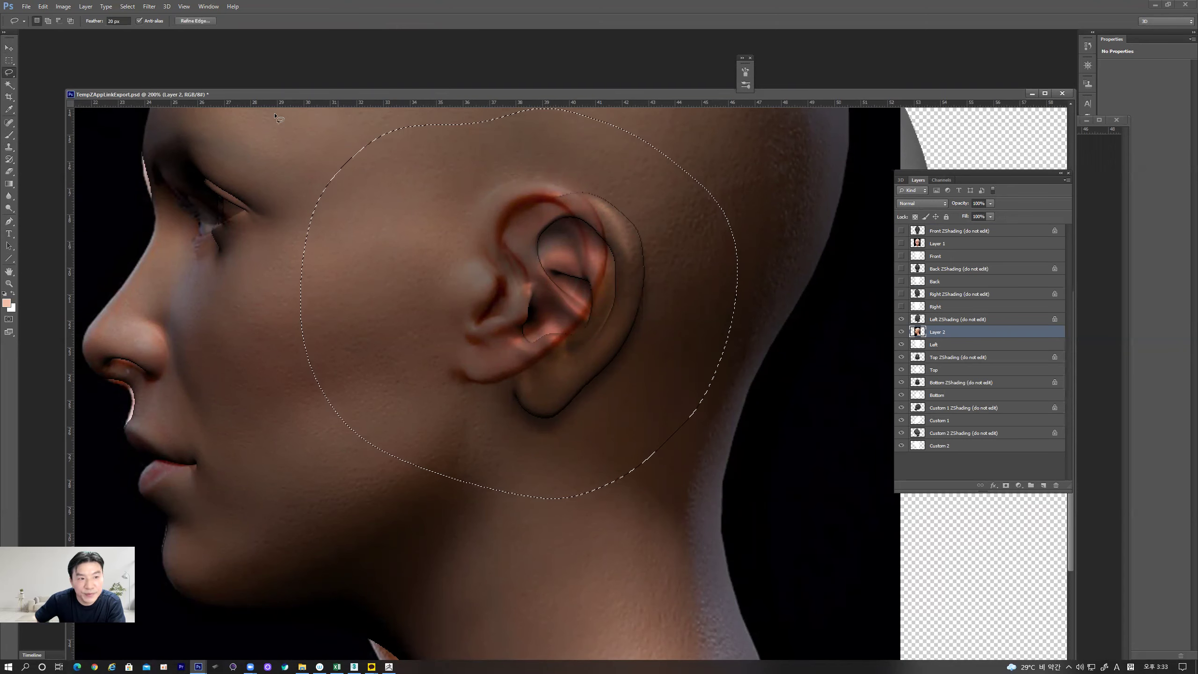
Step: Warp the selected ear area so the photo's ear fits the model's ear, and apply the warp
click(8, 48)
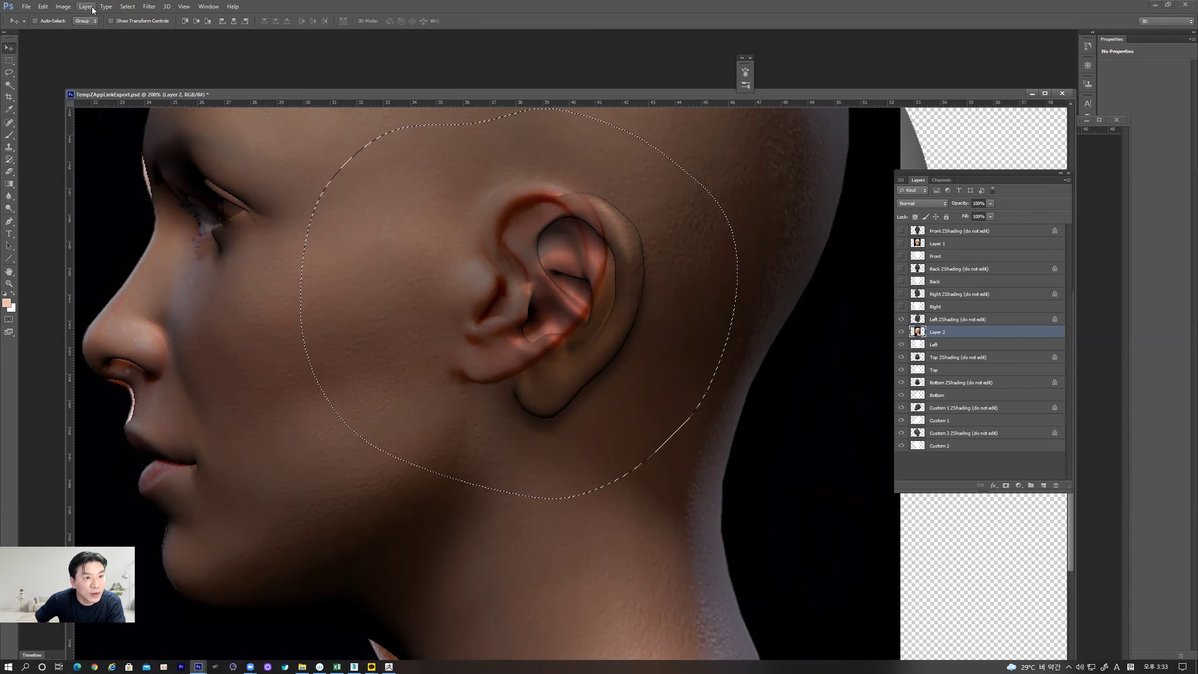
click(43, 6)
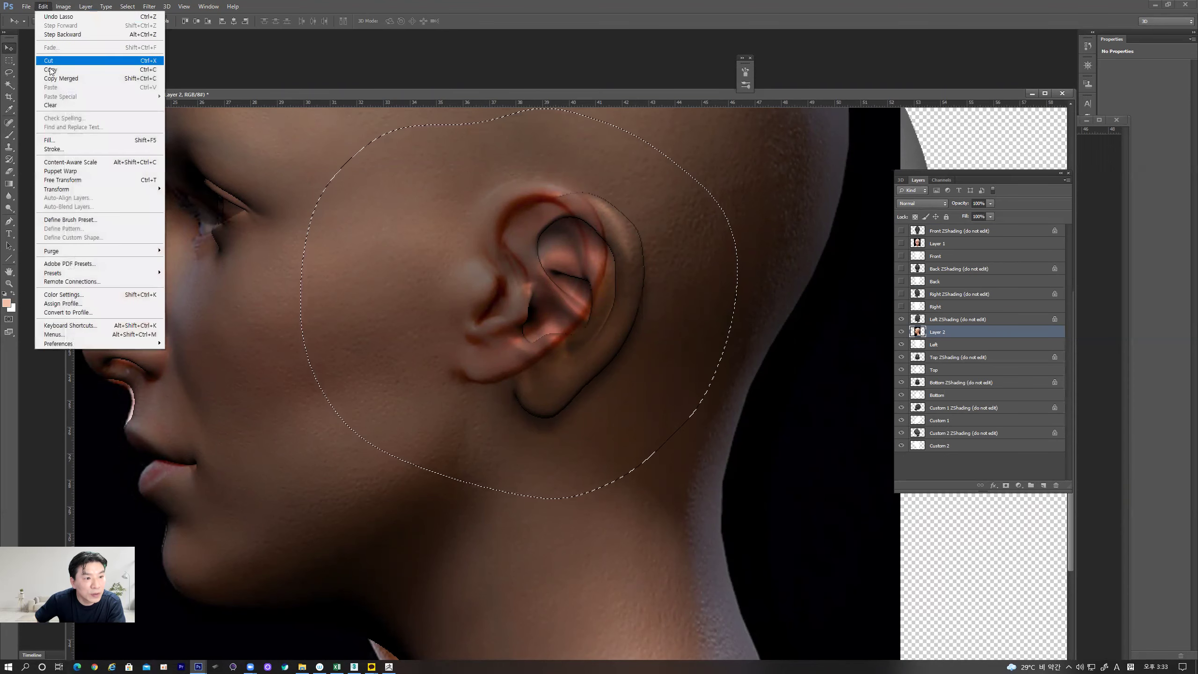
mouse_move(74, 188)
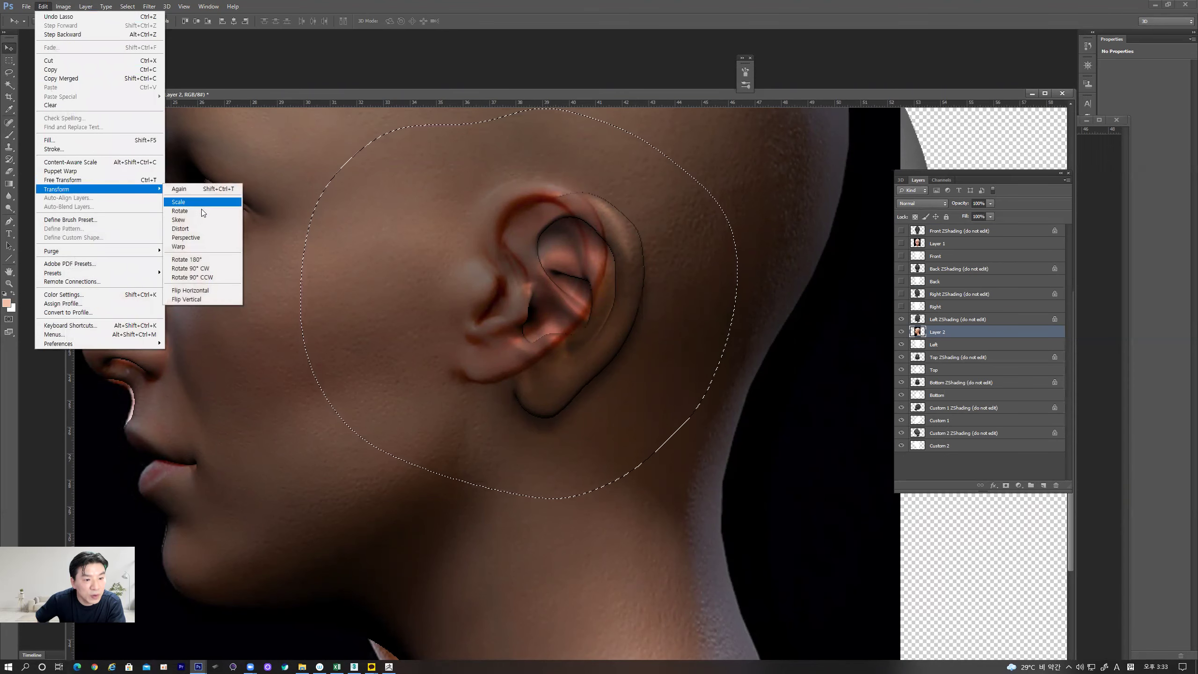
click(212, 245)
drag(551, 337, 539, 398)
drag(584, 283, 289, 339)
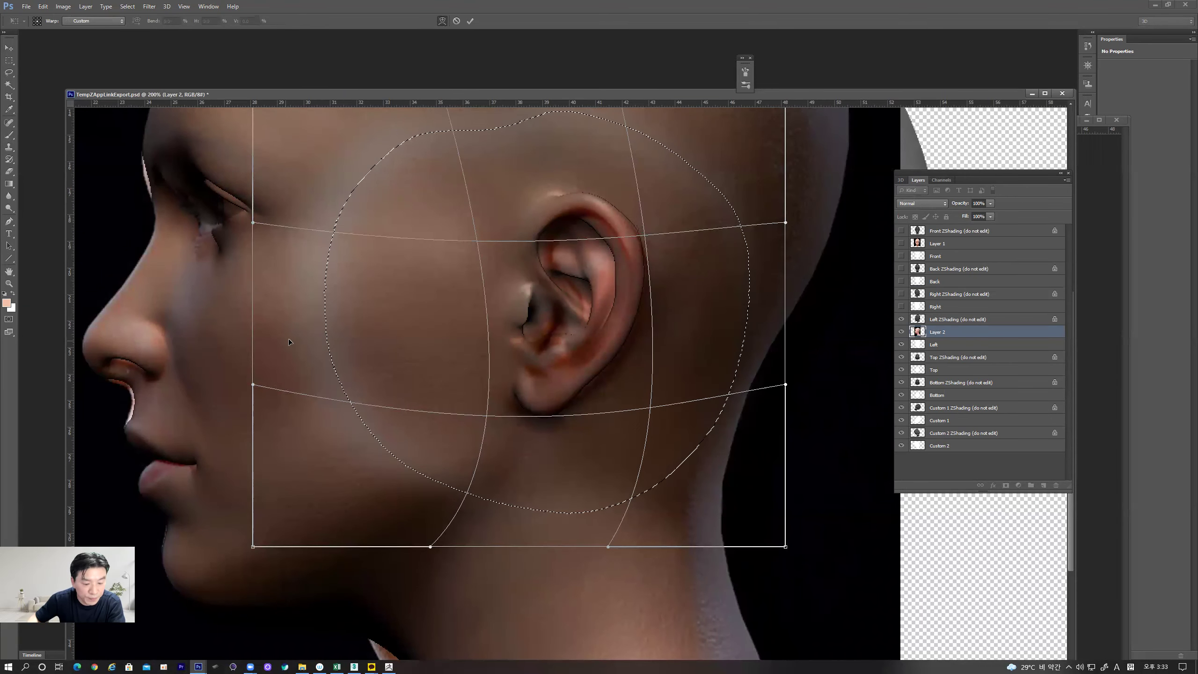
key(Return)
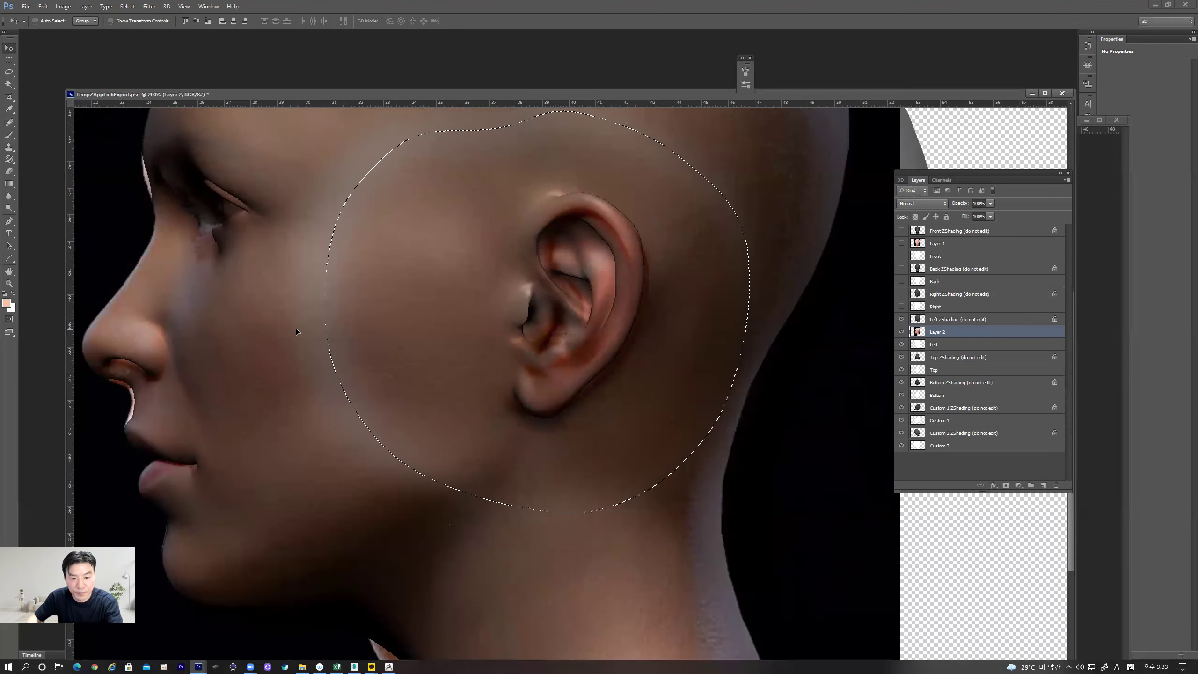
Step: Outline a wide area around the side photo's eye, nose bridge and upper cheek with the Lasso
mouse_move(143, 382)
mouse_down()
mouse_move(252, 373)
mouse_move(283, 419)
mouse_up()
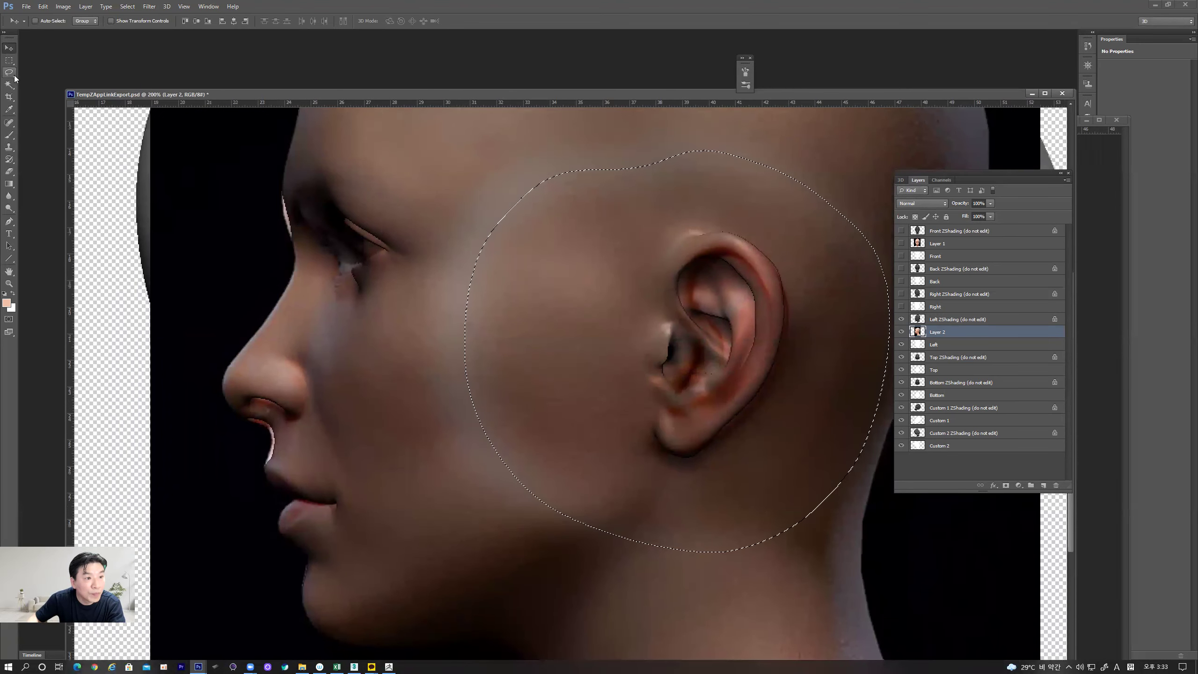
click(10, 73)
drag(300, 141, 245, 162)
drag(347, 269, 357, 207)
mouse_move(354, 130)
mouse_down()
mouse_move(235, 166)
mouse_move(363, 363)
mouse_up()
drag(476, 212, 358, 130)
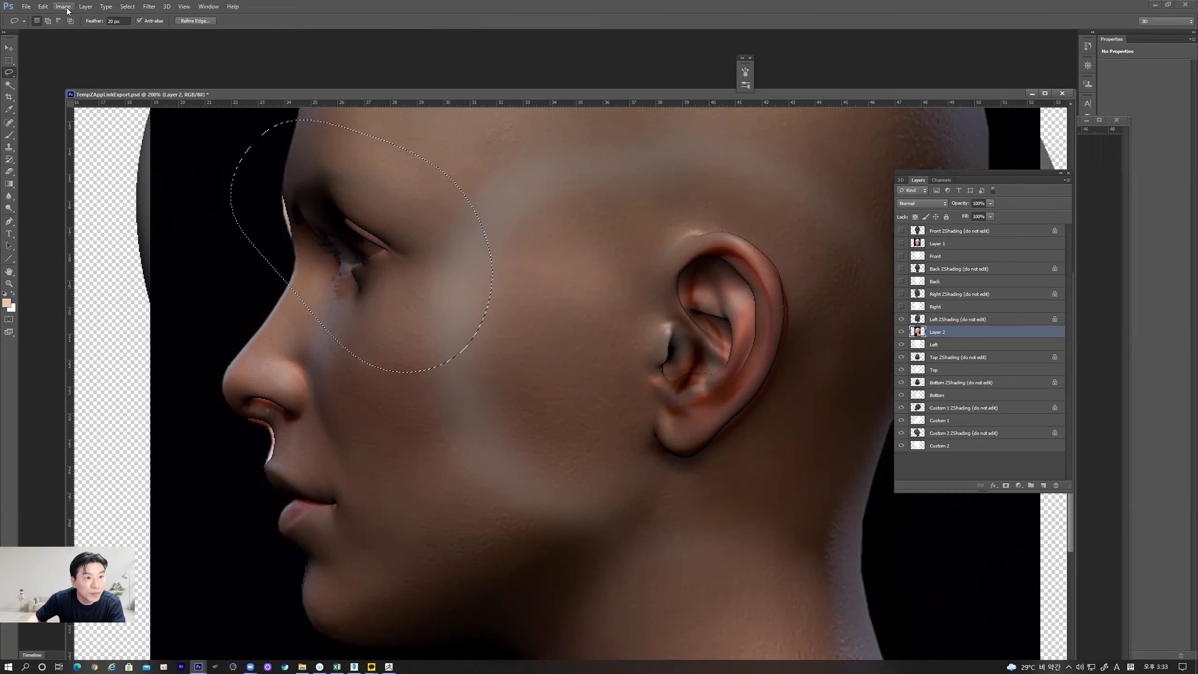
Step: Try to warp the wide eye selection toward the model's eye, undo the adjustment, and clear the selection
click(44, 6)
click(10, 48)
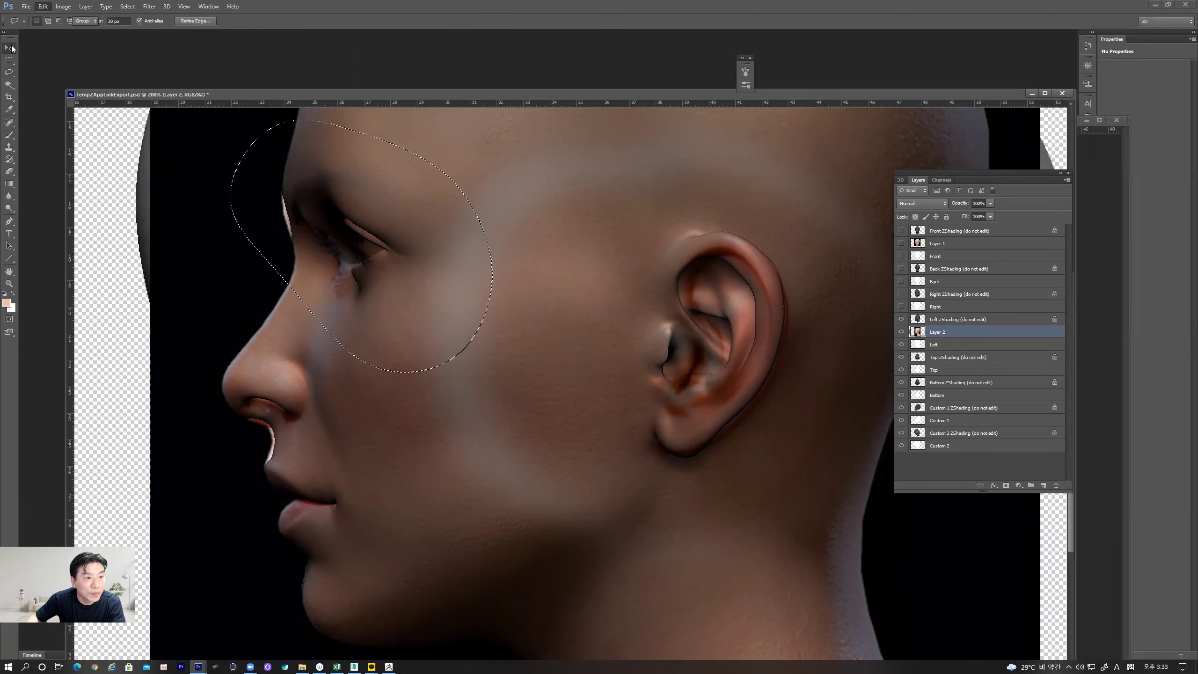
click(43, 6)
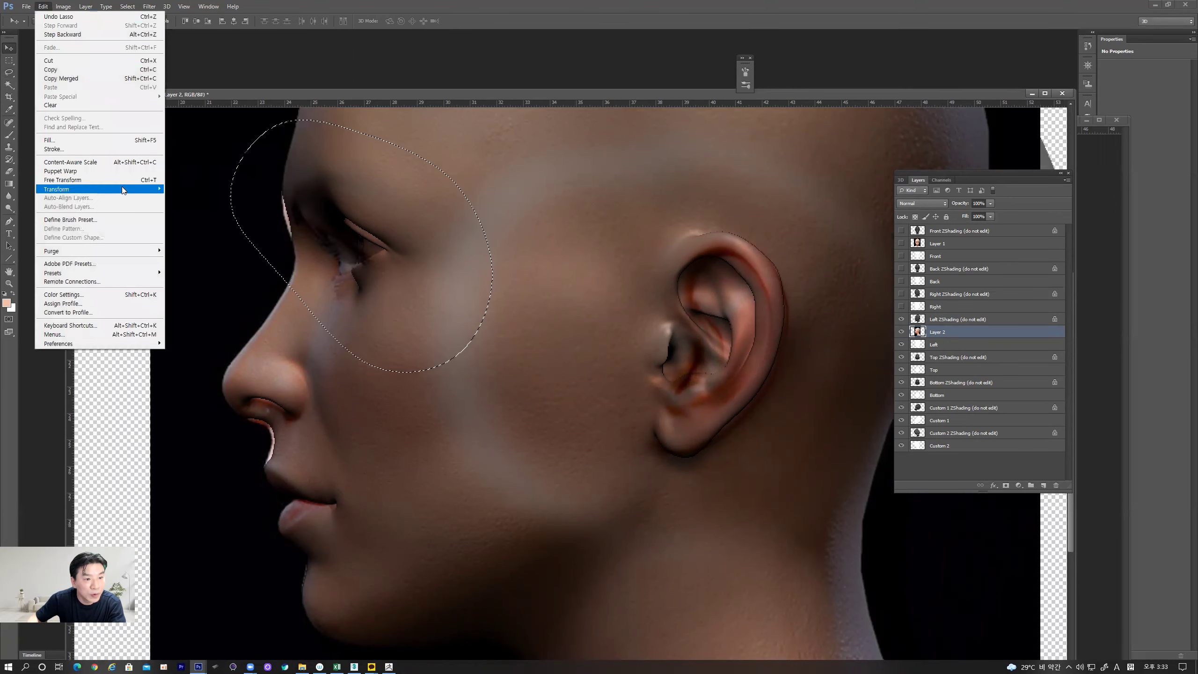
mouse_move(123, 190)
click(189, 247)
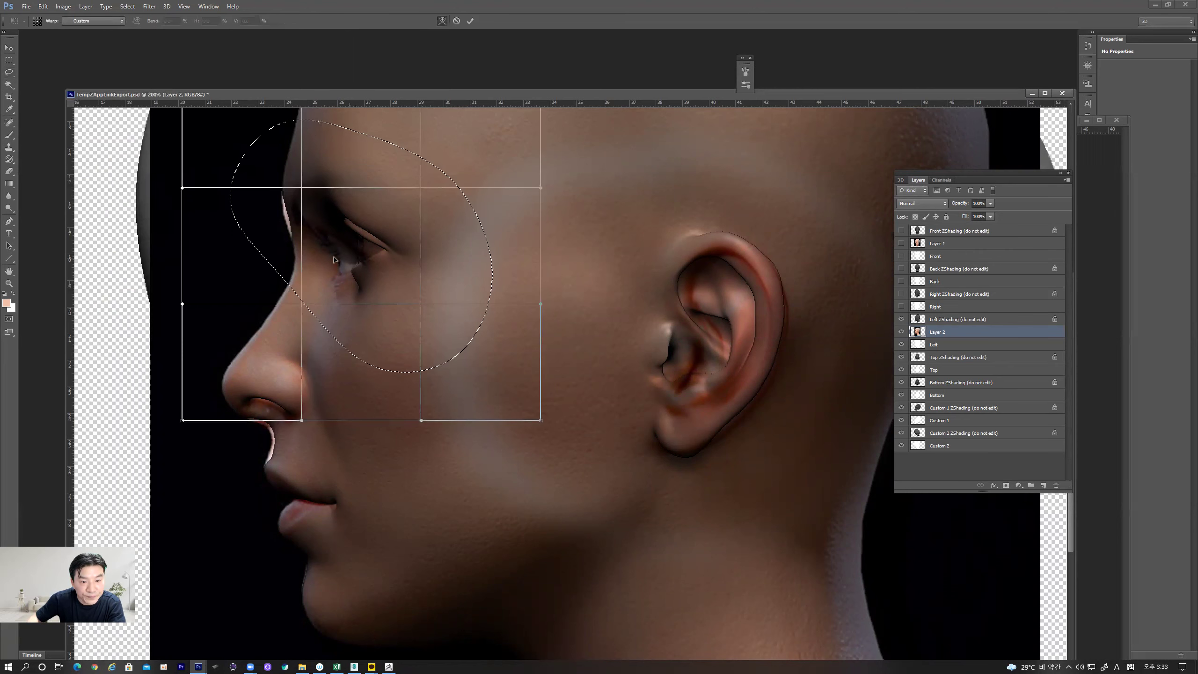
drag(330, 261, 355, 245)
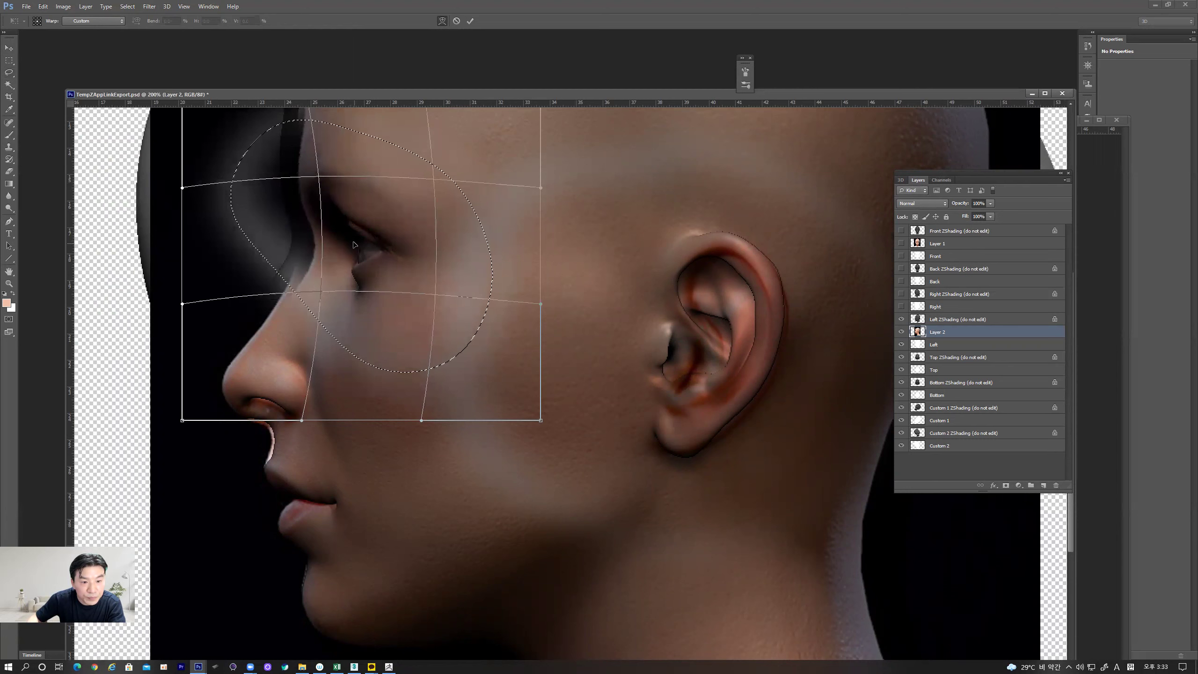
key(ctrl+z)
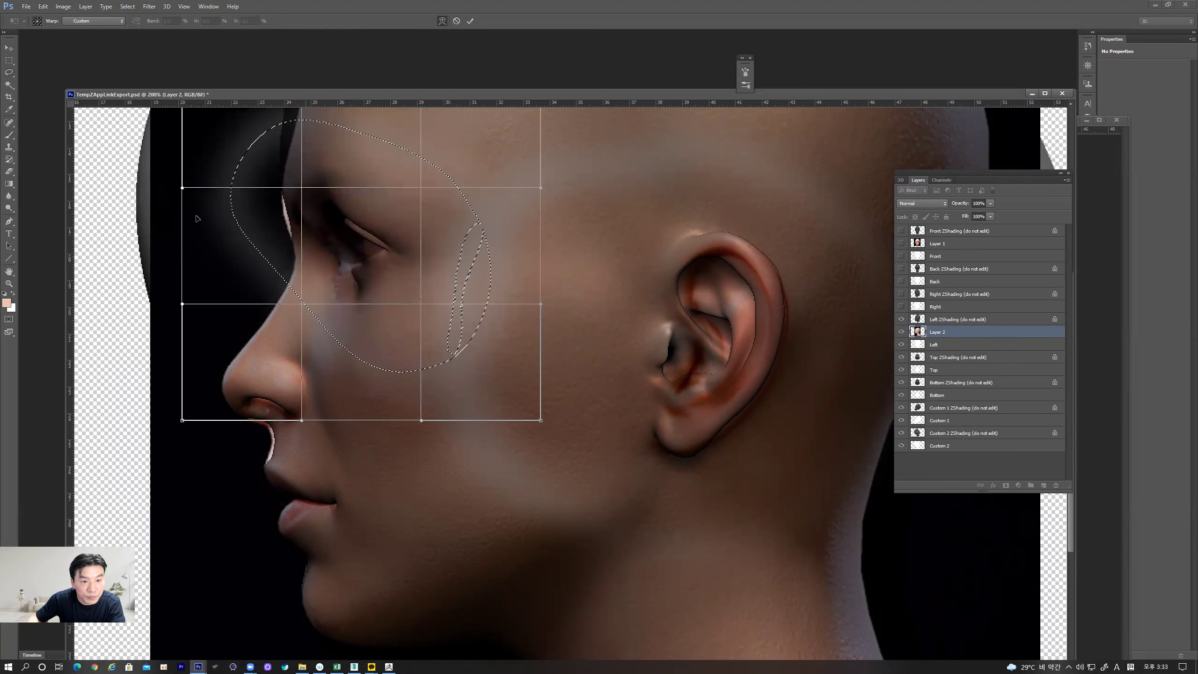
click(9, 73)
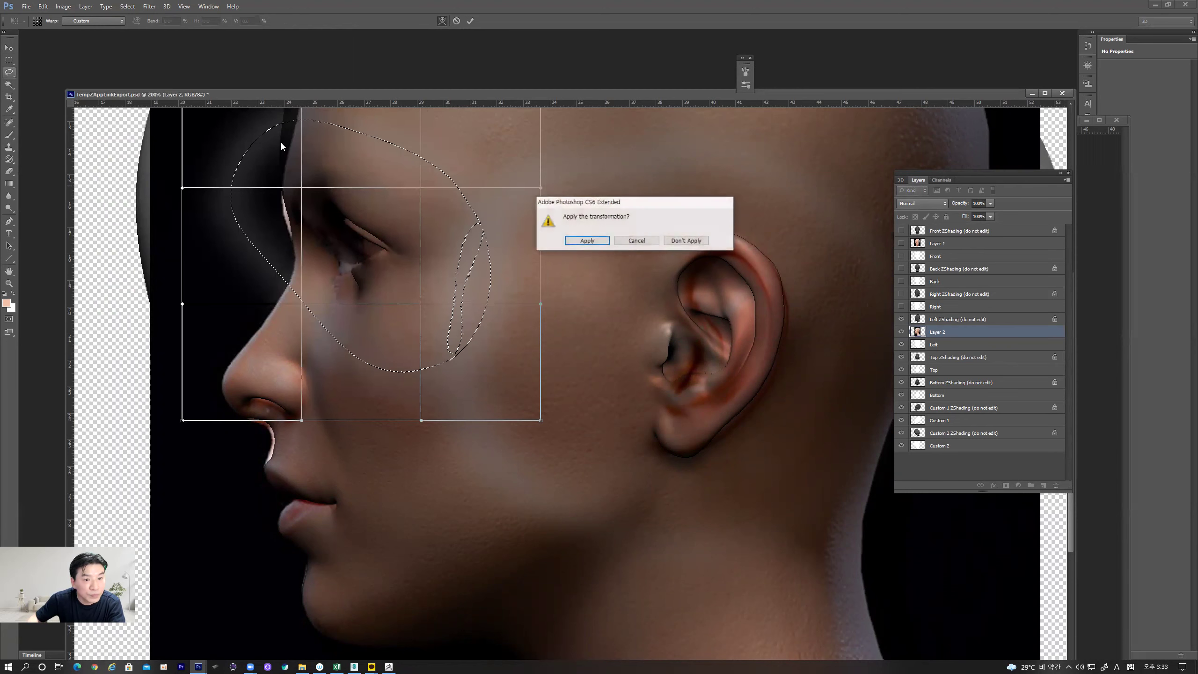
click(593, 242)
key(ctrl+d)
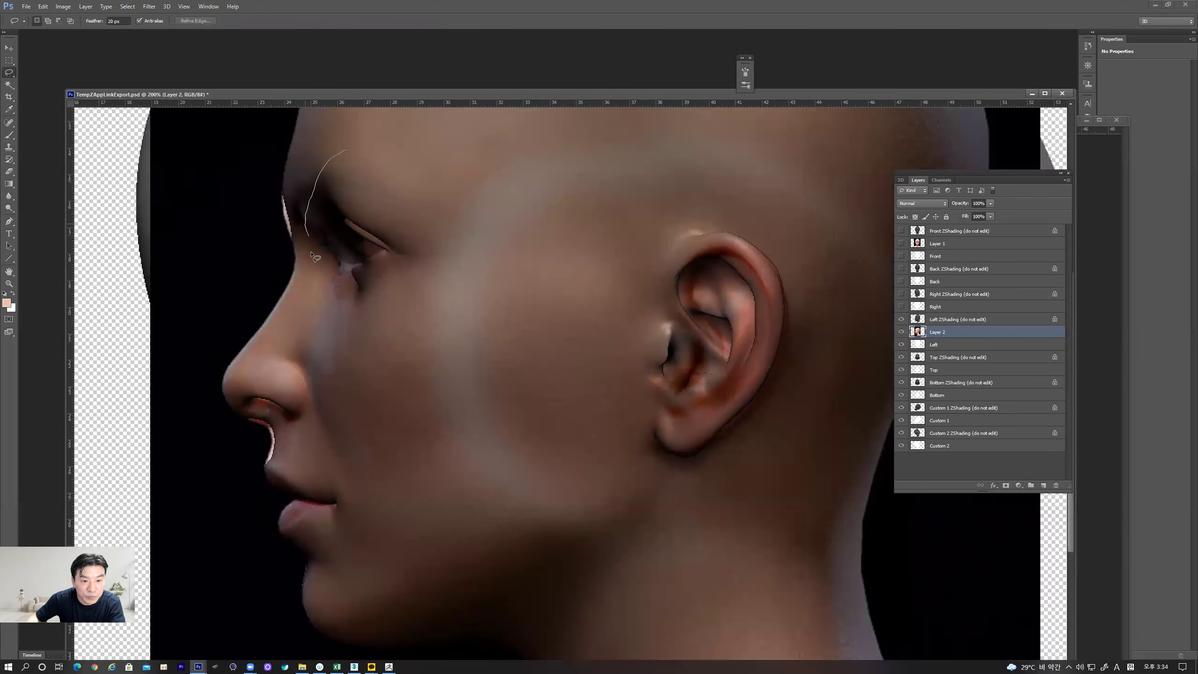
Step: Outline the eye more tightly with the Lasso, warp it to fit the model's eye, apply, and deselect
mouse_move(458, 236)
mouse_down()
mouse_move(415, 170)
mouse_move(359, 157)
mouse_up()
key(v)
click(57, 6)
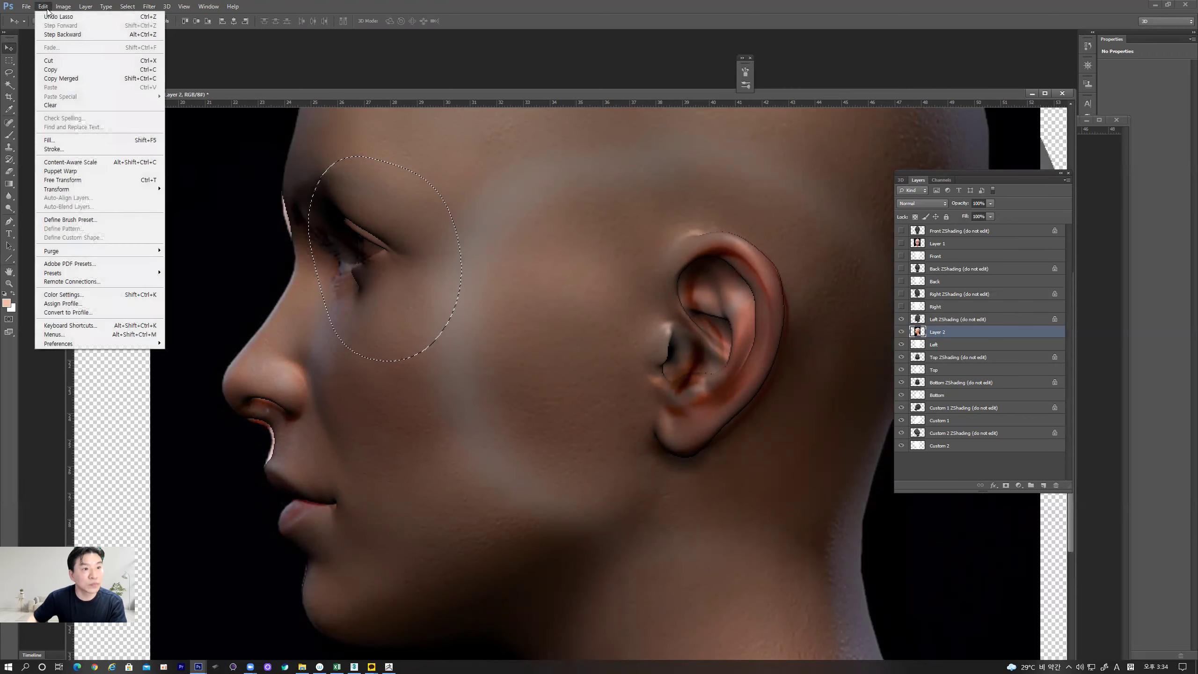
mouse_move(98, 194)
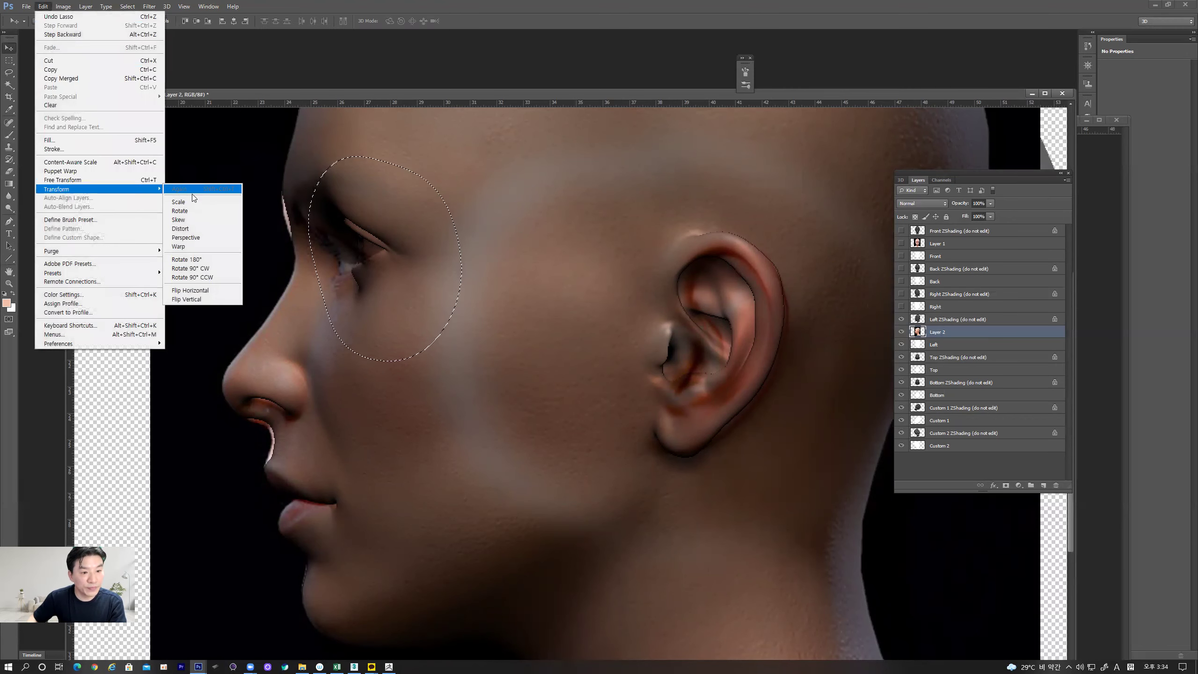
click(198, 246)
drag(336, 258, 293, 227)
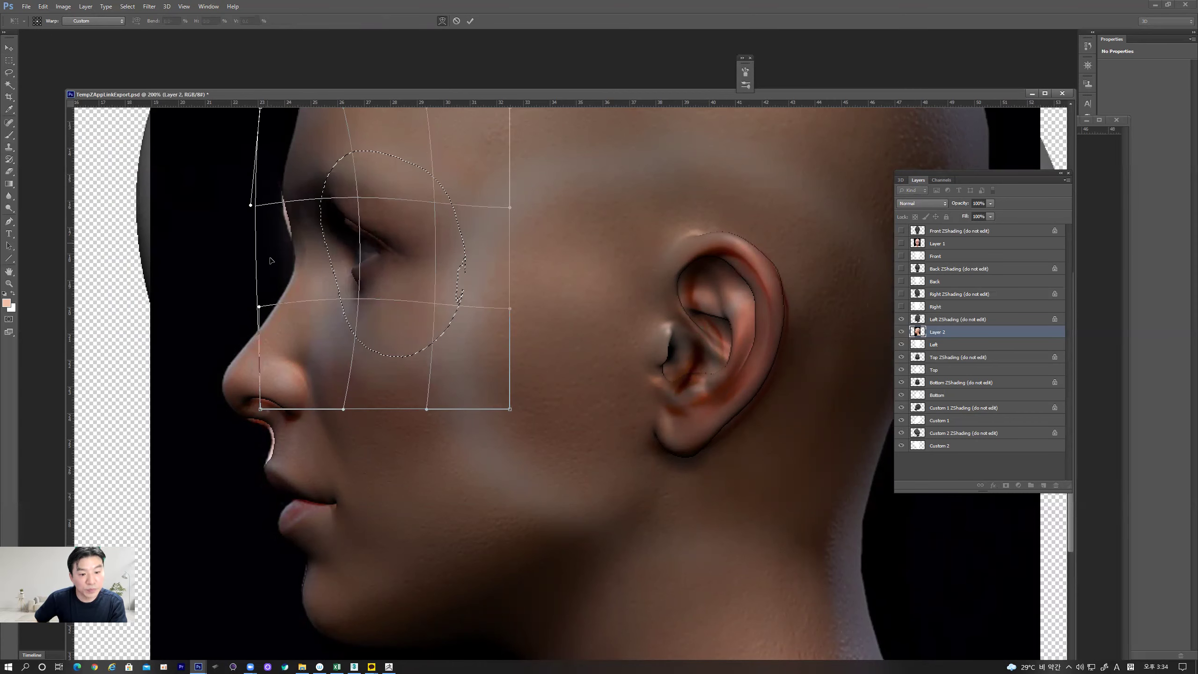
key(Return)
key(ctrl+d)
Step: Outline the side photo's nose and upper lip area with the feathered Lasso
drag(341, 281, 387, 239)
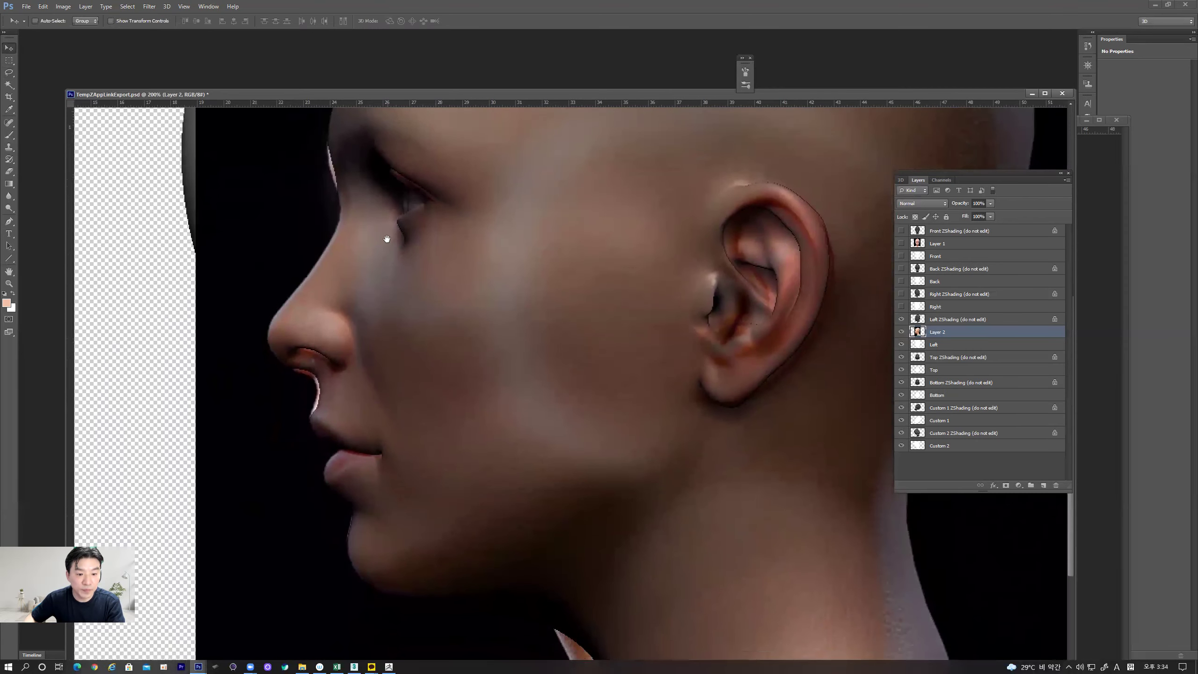
key(l)
drag(277, 281, 222, 374)
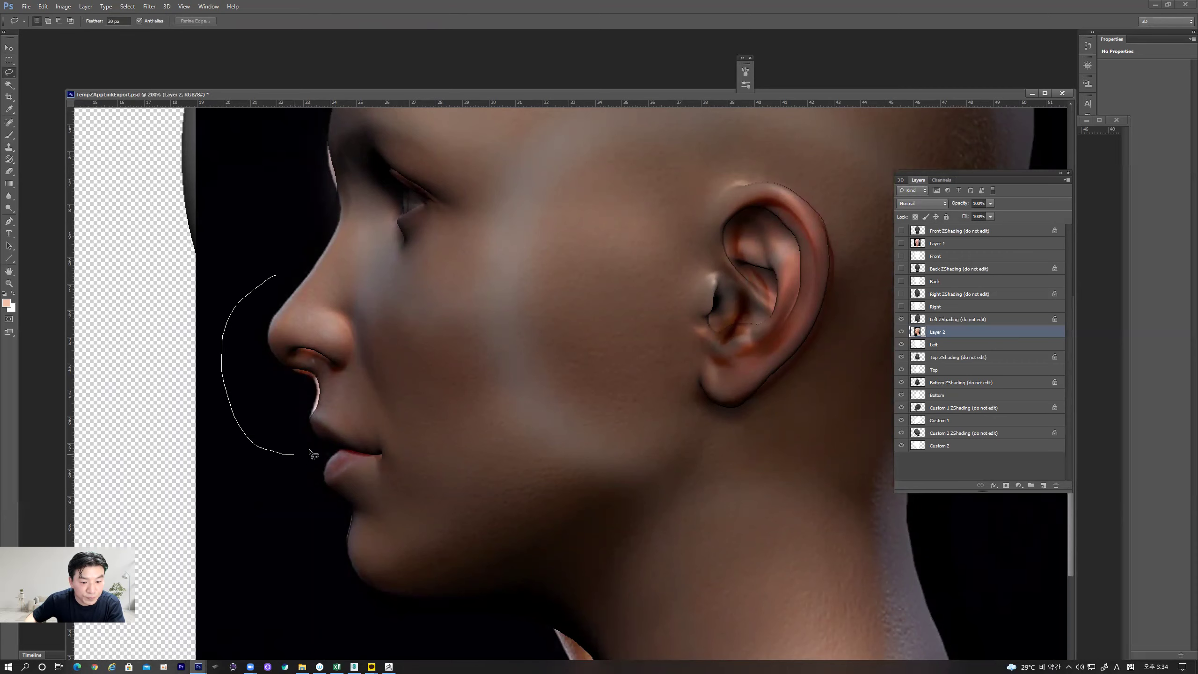
drag(414, 397, 288, 267)
Step: Warp the selected nose area to fit the model's nose, undo the last mesh adjustment, apply the warp, and deselect
click(12, 49)
click(62, 6)
mouse_move(63, 18)
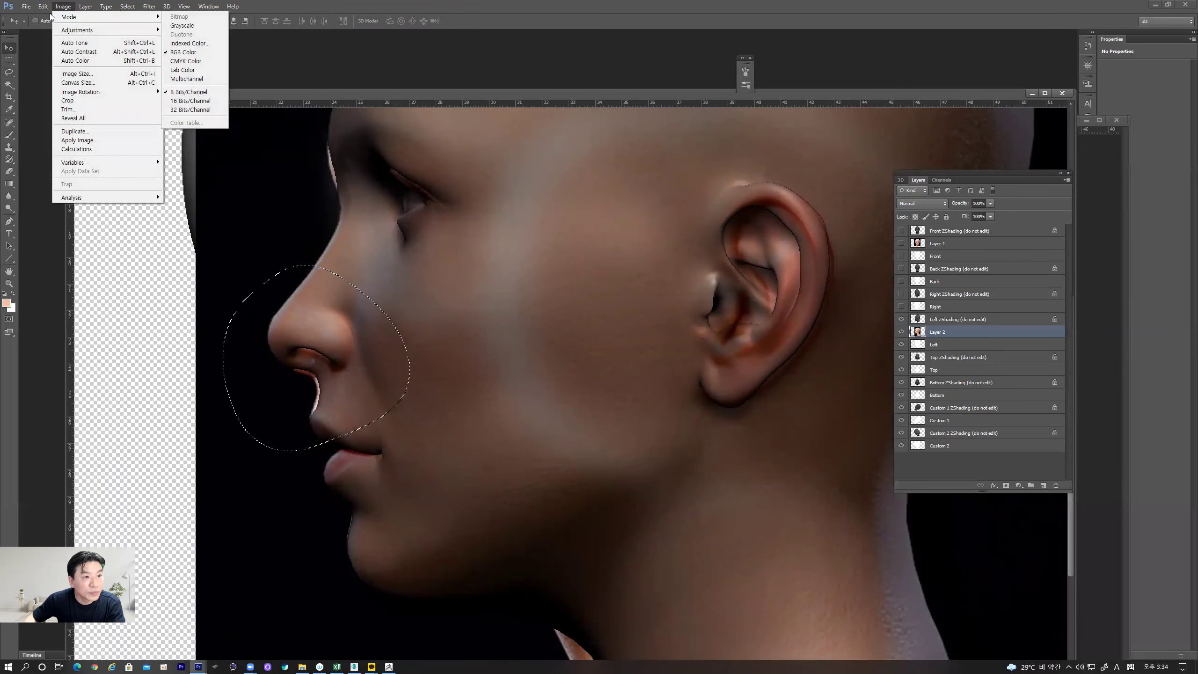
mouse_move(94, 192)
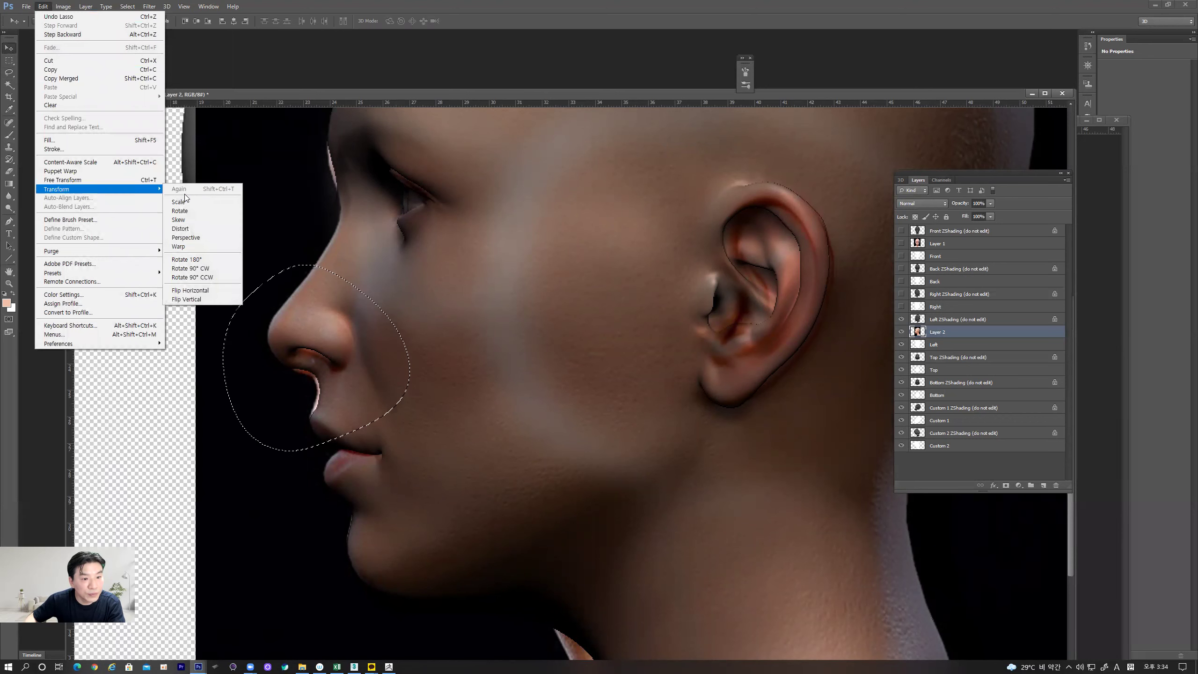
click(188, 244)
drag(331, 381, 335, 379)
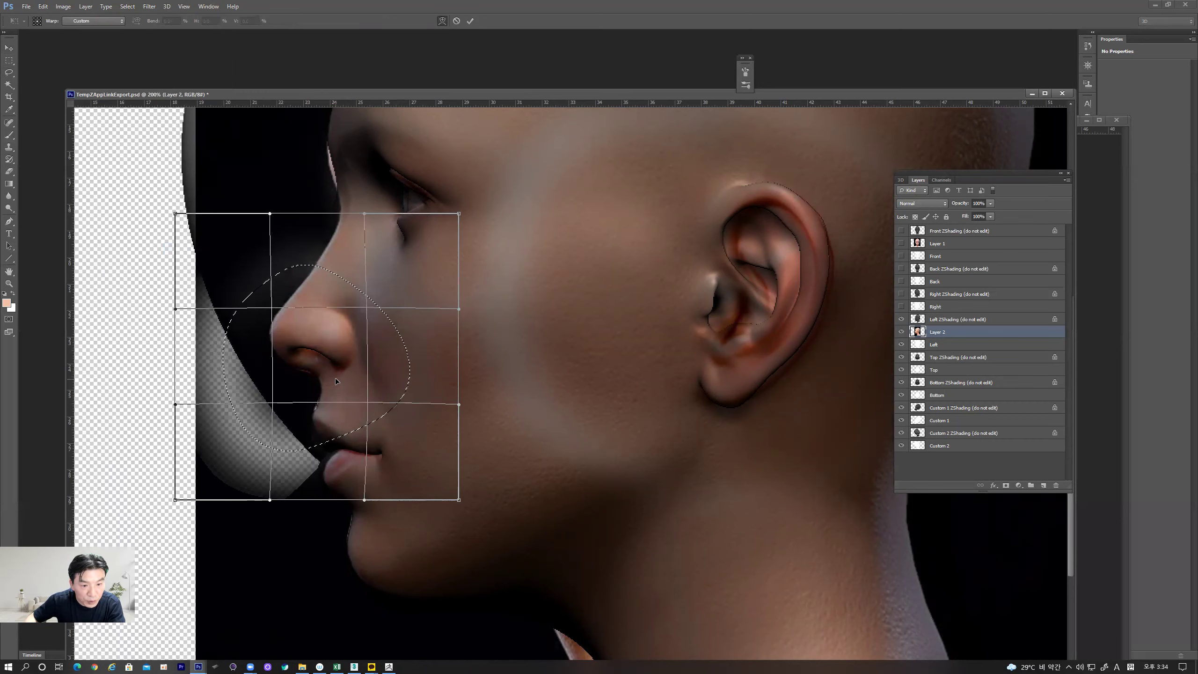
drag(343, 487, 337, 489)
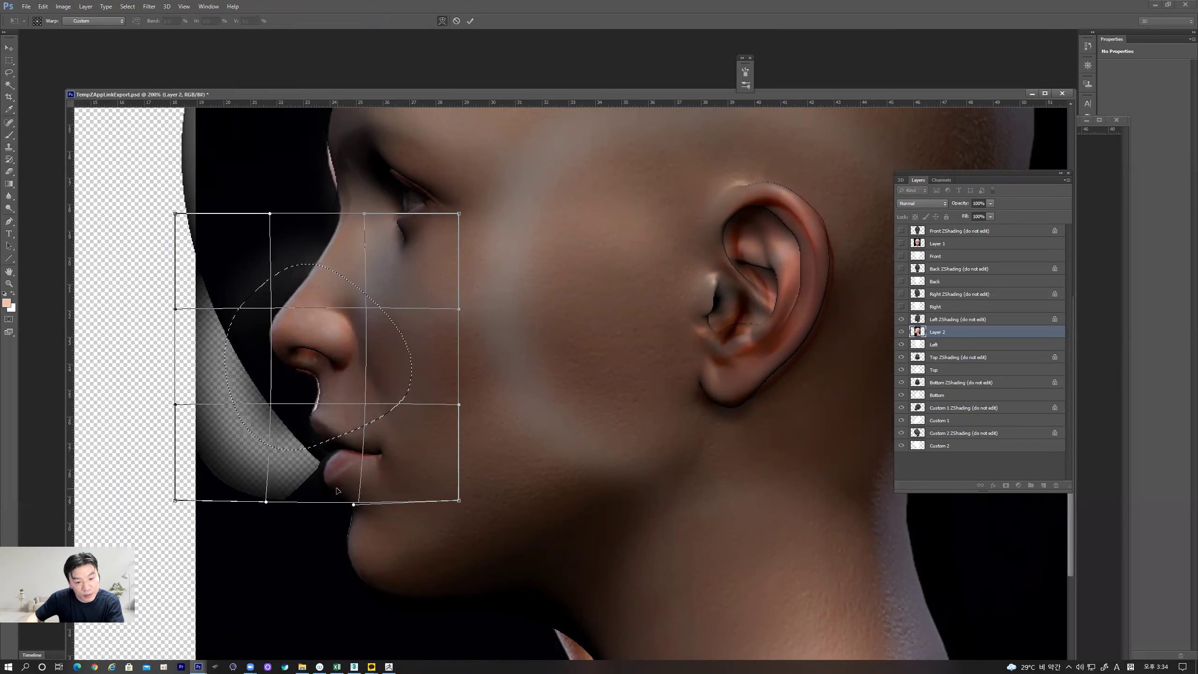
key(ctrl+z)
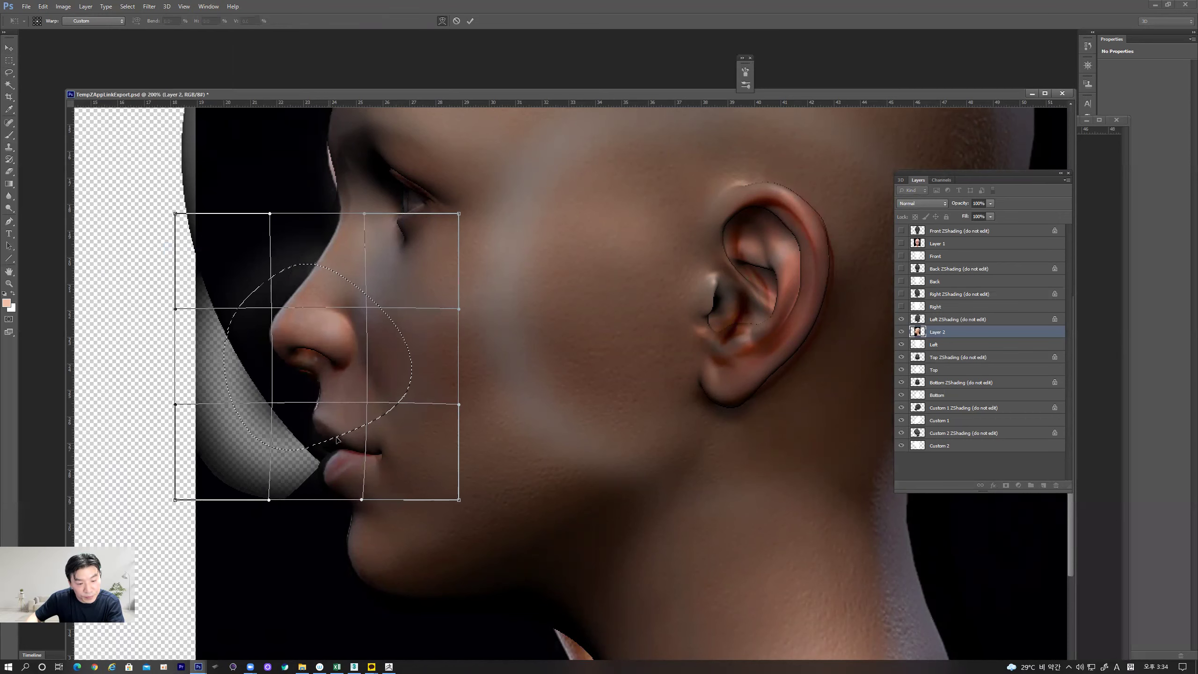
key(Return)
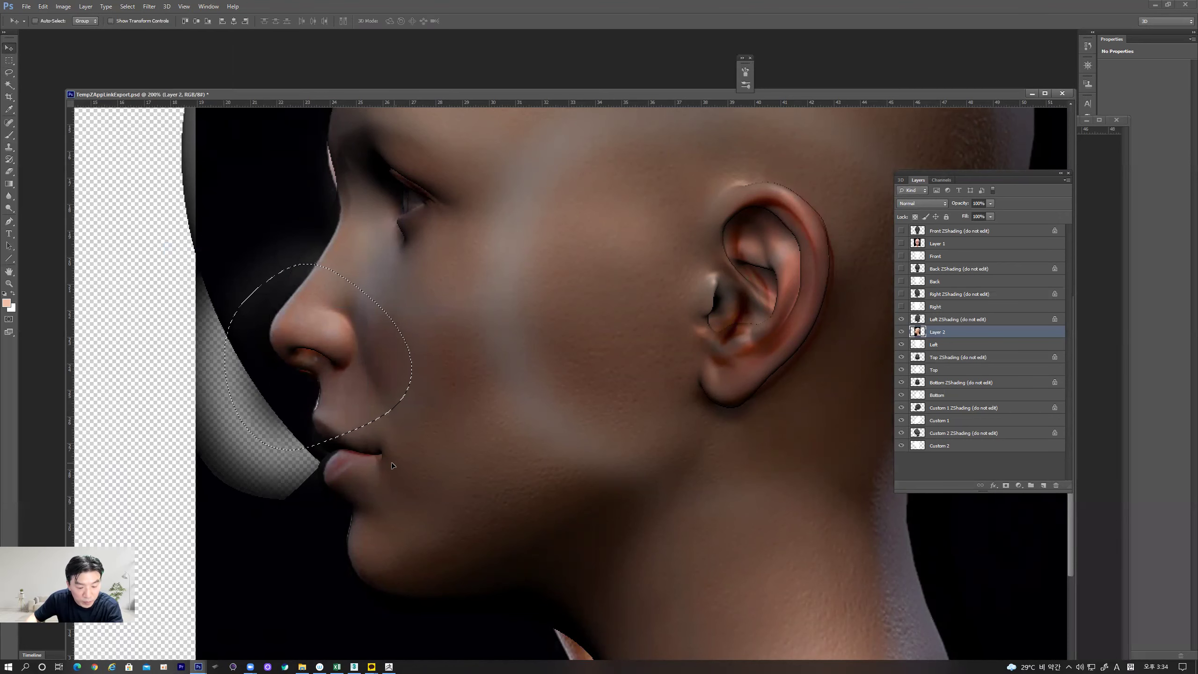
key(ctrl+d)
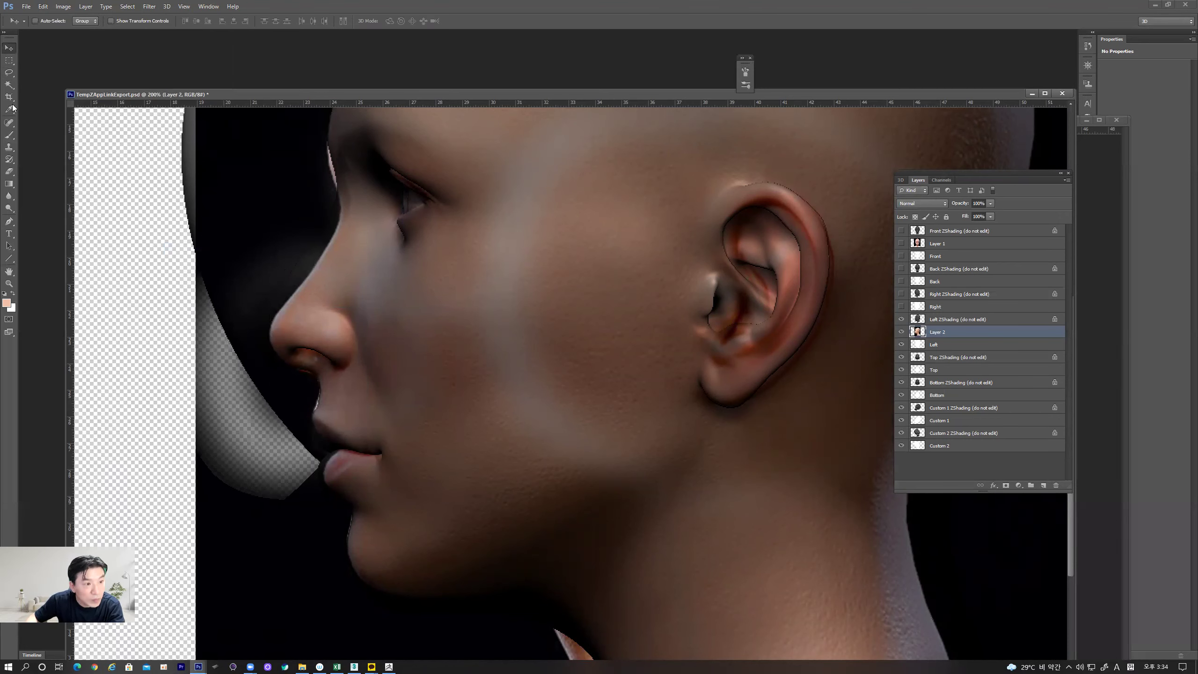
Step: Outline the side photo's mouth area with the feathered Lasso, warp it to fit the model's lips, apply, and deselect
click(9, 74)
mouse_move(330, 396)
mouse_down()
mouse_move(272, 499)
mouse_move(431, 516)
mouse_move(413, 408)
mouse_move(325, 395)
mouse_up()
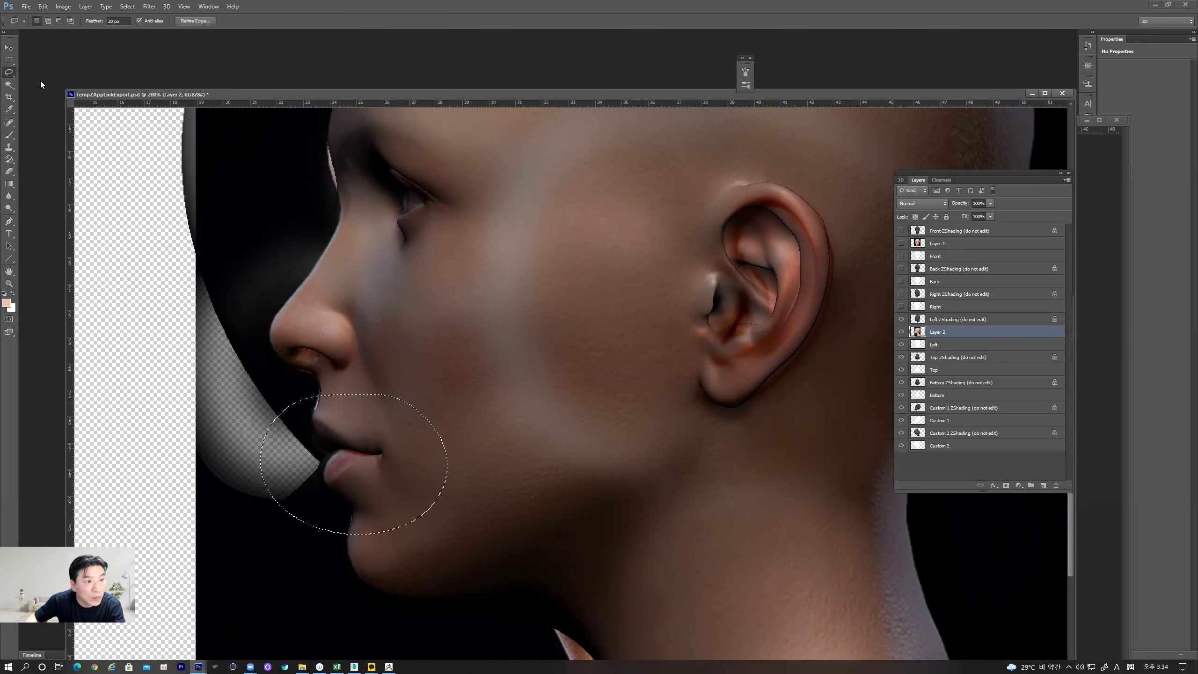
click(9, 47)
click(67, 6)
mouse_move(43, 6)
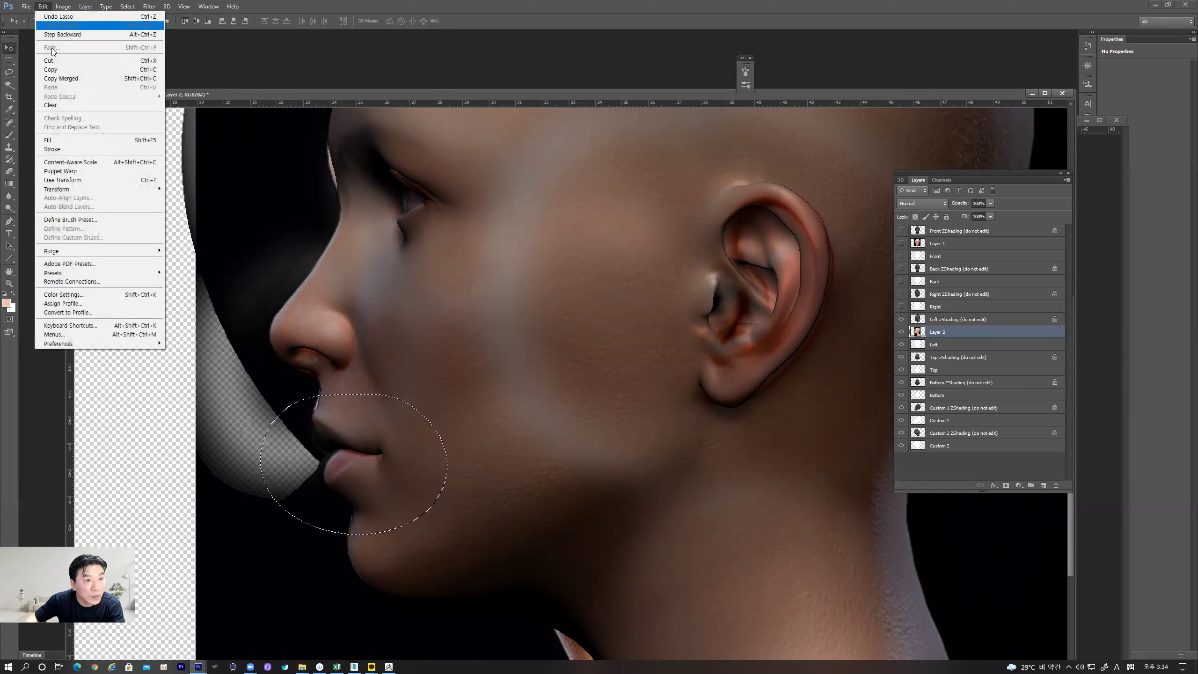
mouse_move(80, 189)
click(223, 247)
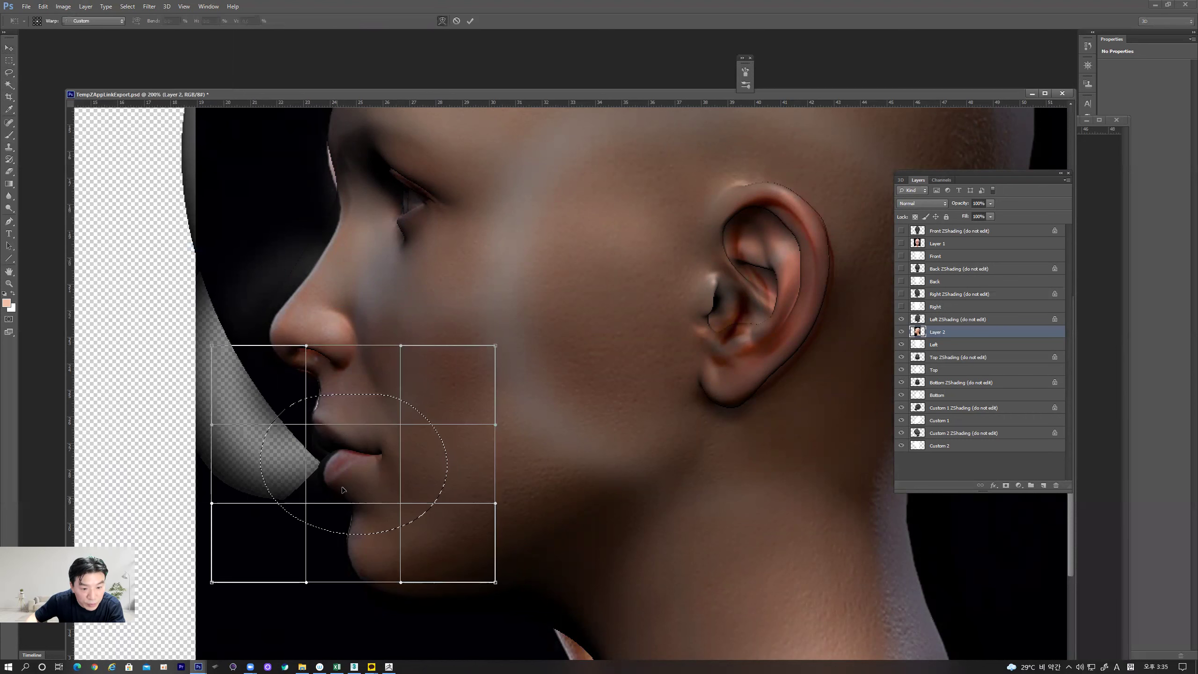
drag(346, 455, 341, 428)
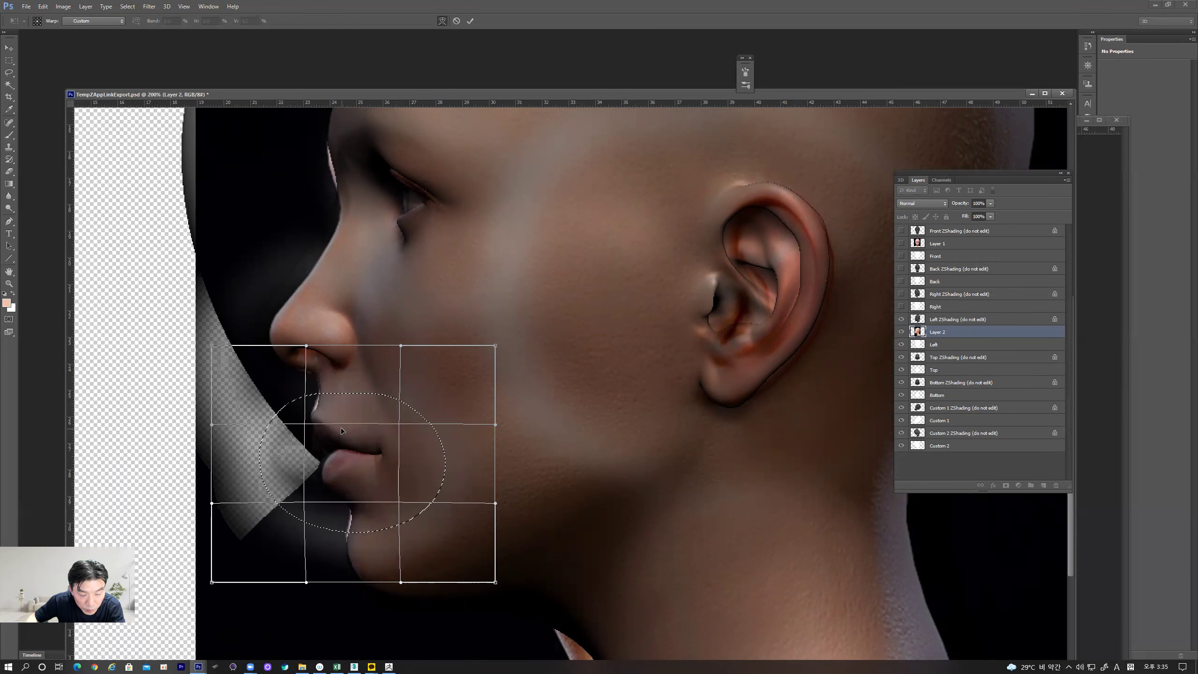
drag(352, 524, 353, 523)
drag(352, 454, 343, 453)
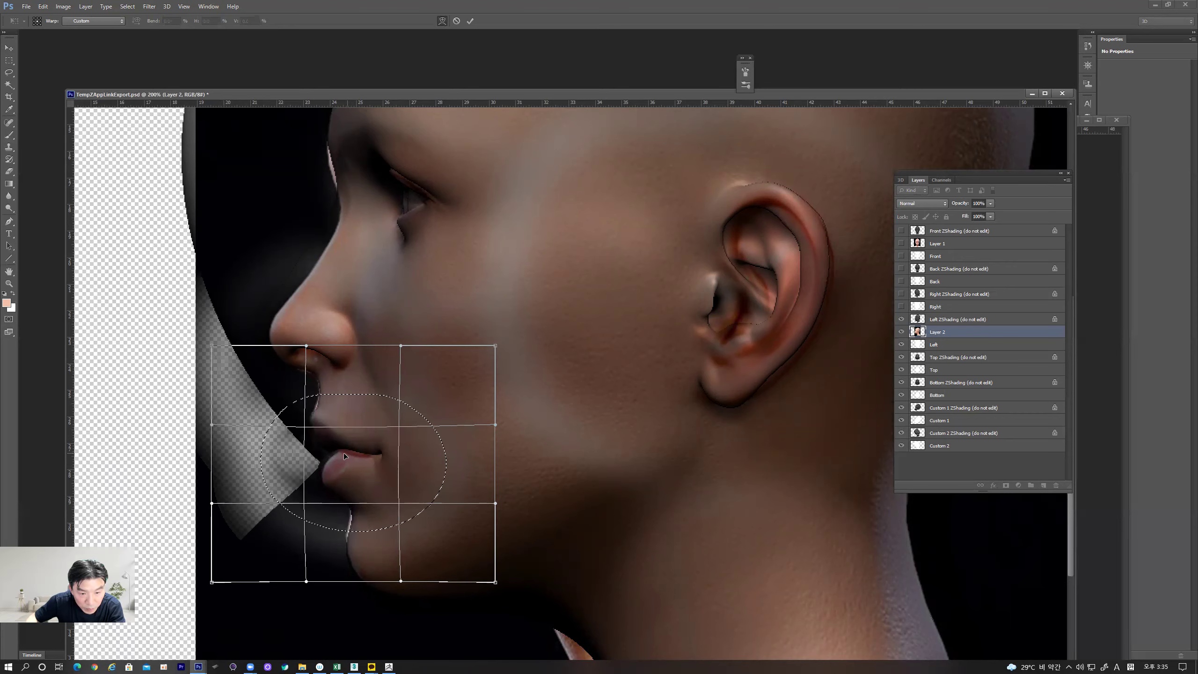
key(Return)
key(ctrl+d)
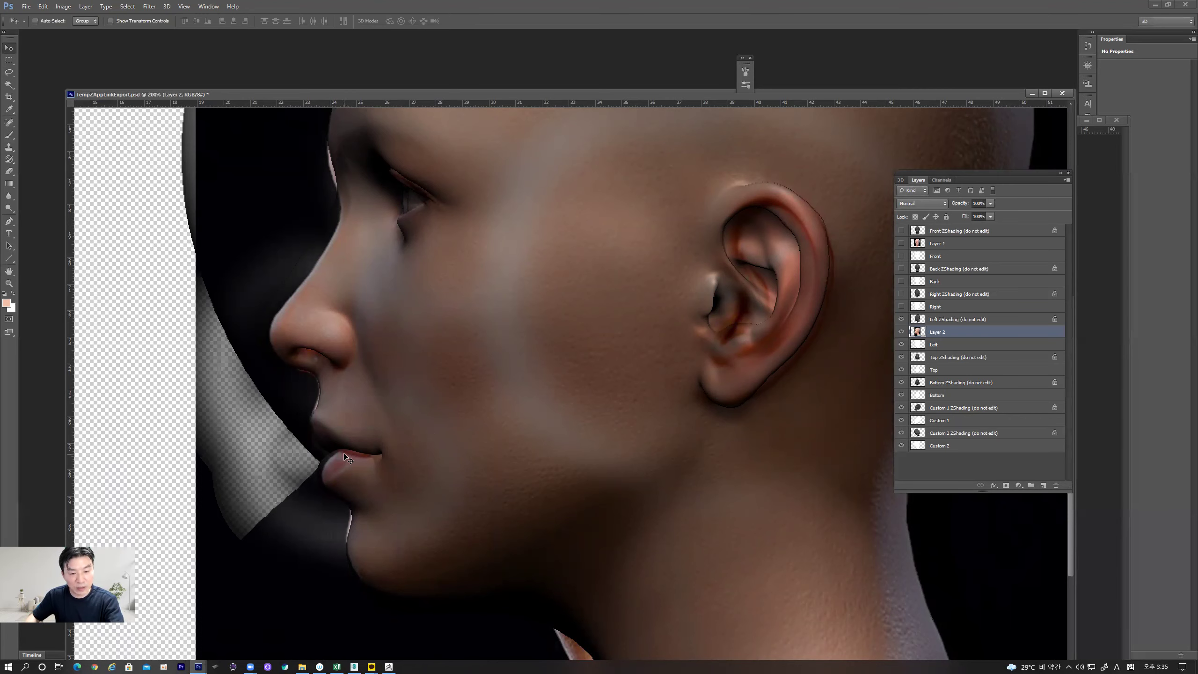
Step: Compare the side photo's cranium with the model by hiding and showing the Left ZShading layer
drag(527, 327, 424, 552)
drag(480, 327, 446, 405)
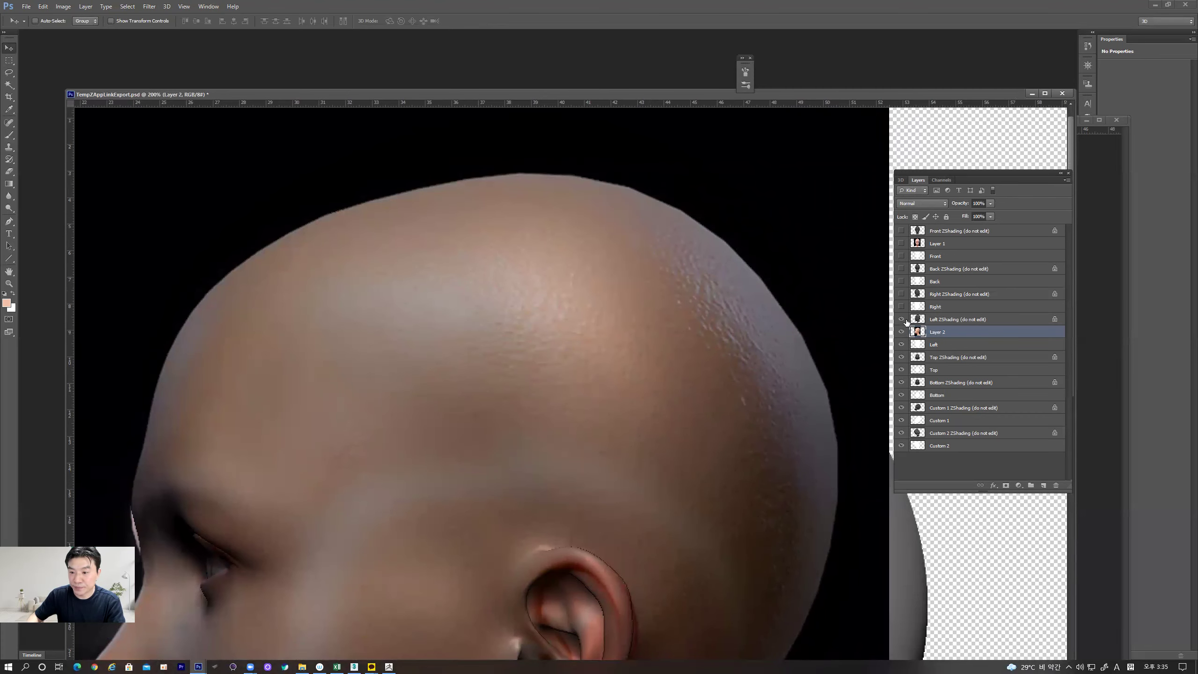
click(901, 320)
click(901, 319)
click(901, 319)
click(901, 320)
Step: Lower the opacity of the side photo's Layer 2 to 29%
click(952, 320)
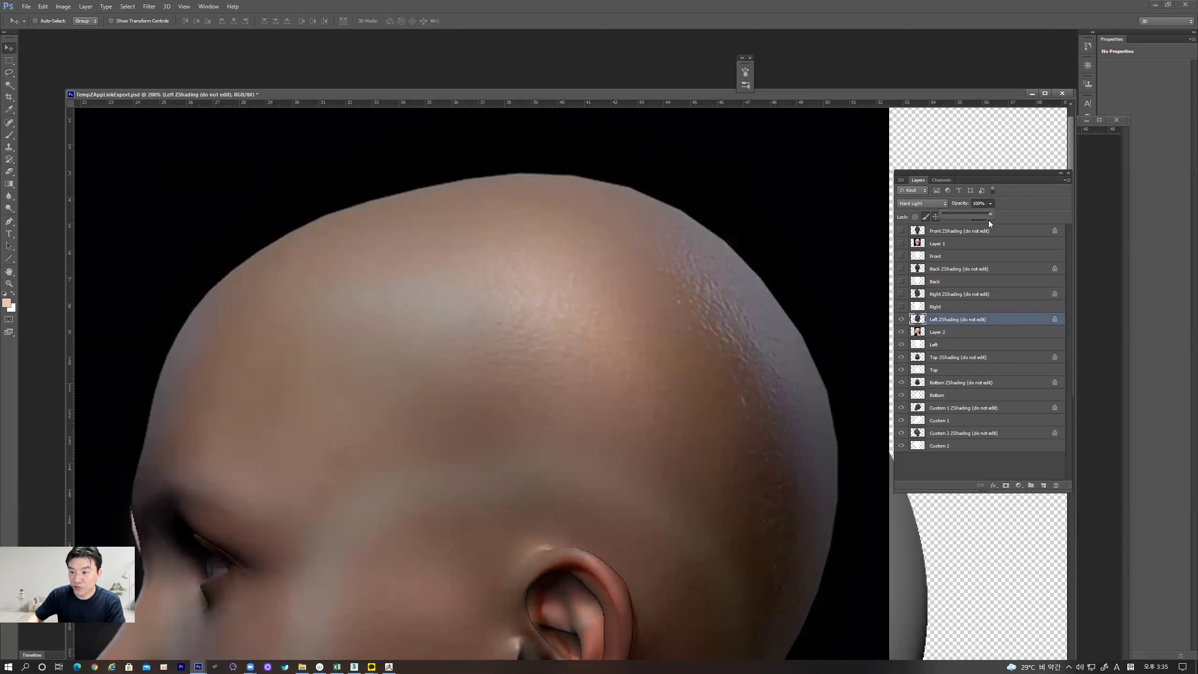
mouse_move(974, 213)
mouse_down()
mouse_move(961, 213)
mouse_move(1011, 215)
mouse_move(957, 215)
mouse_up()
click(943, 333)
Step: Outline the front of the face from the forehead to the chin and across the cheek with the 20 px feathered Lasso
drag(611, 422, 627, 359)
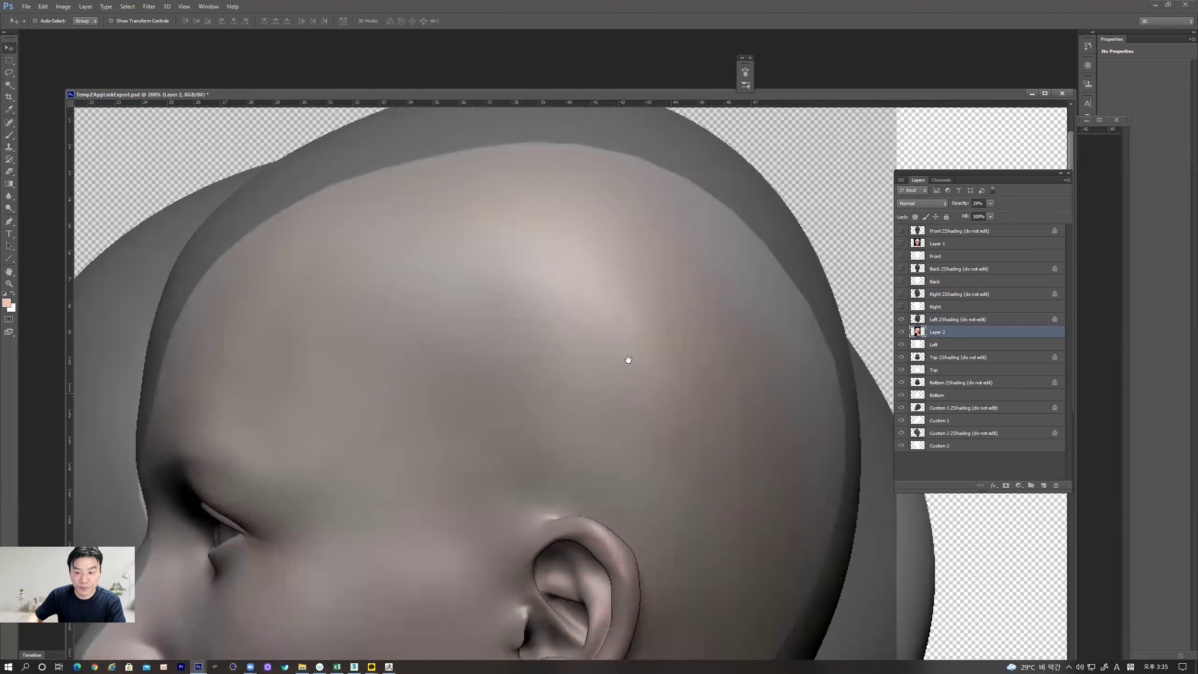
key(ctrl+minus)
key(ctrl+minus)
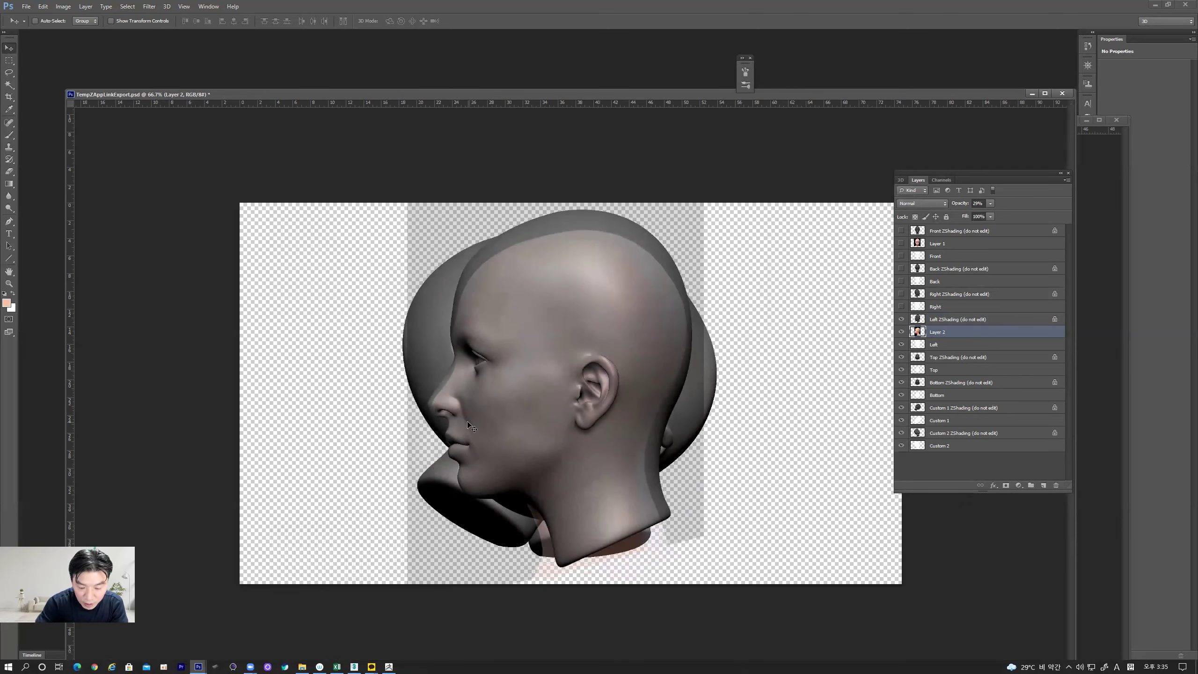
alt+scroll(471, 428, up, 2)
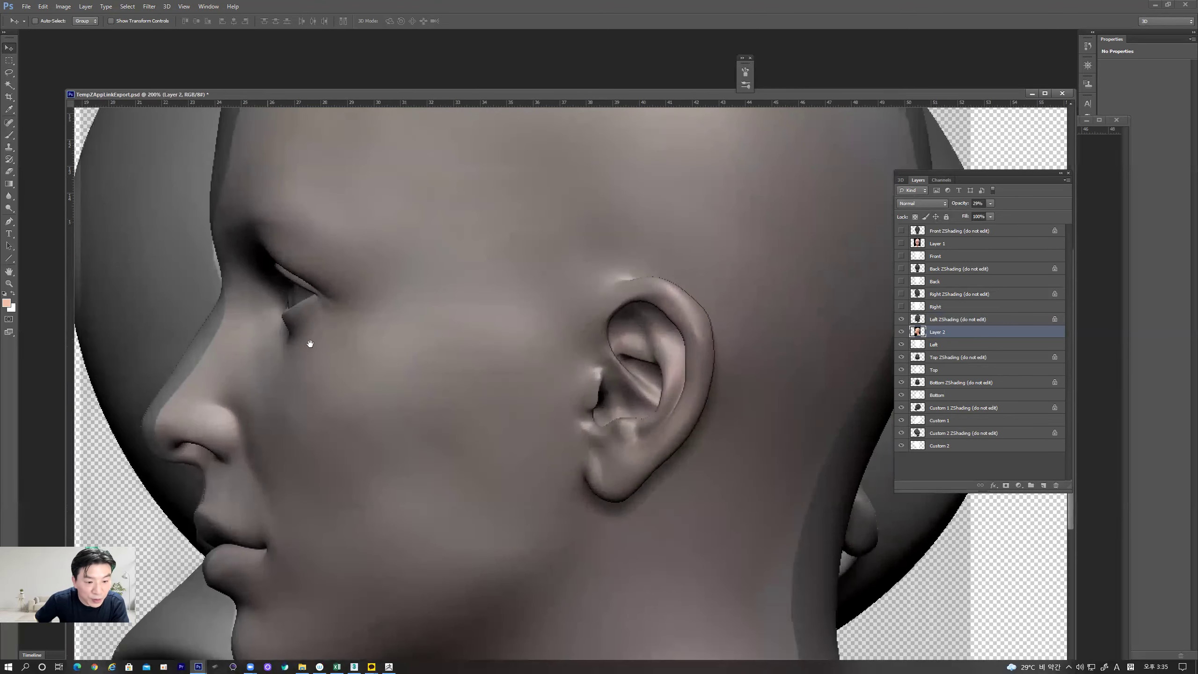
drag(310, 340, 348, 329)
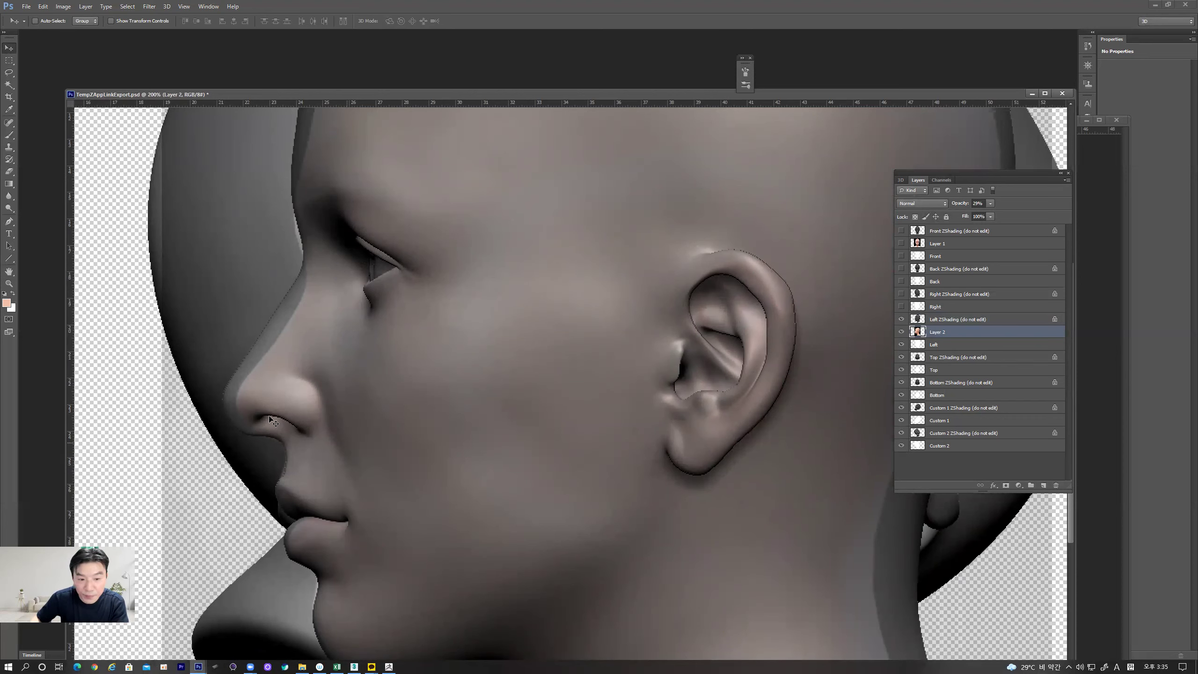
click(11, 72)
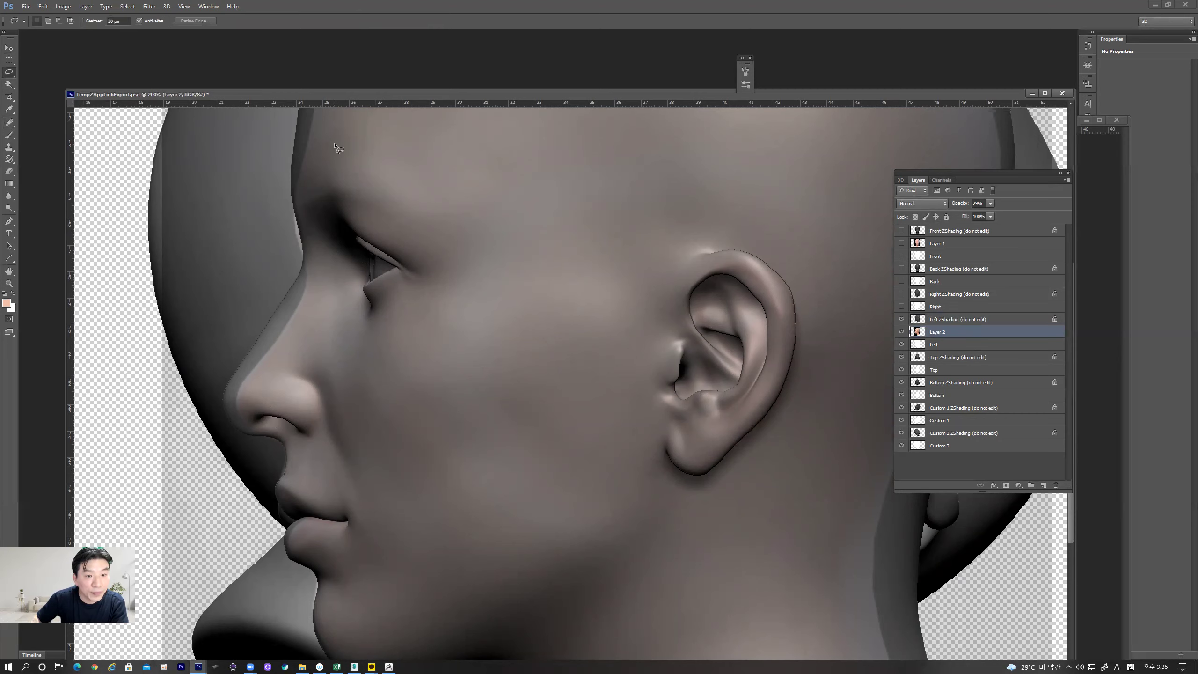
drag(238, 220, 181, 500)
drag(333, 641, 531, 344)
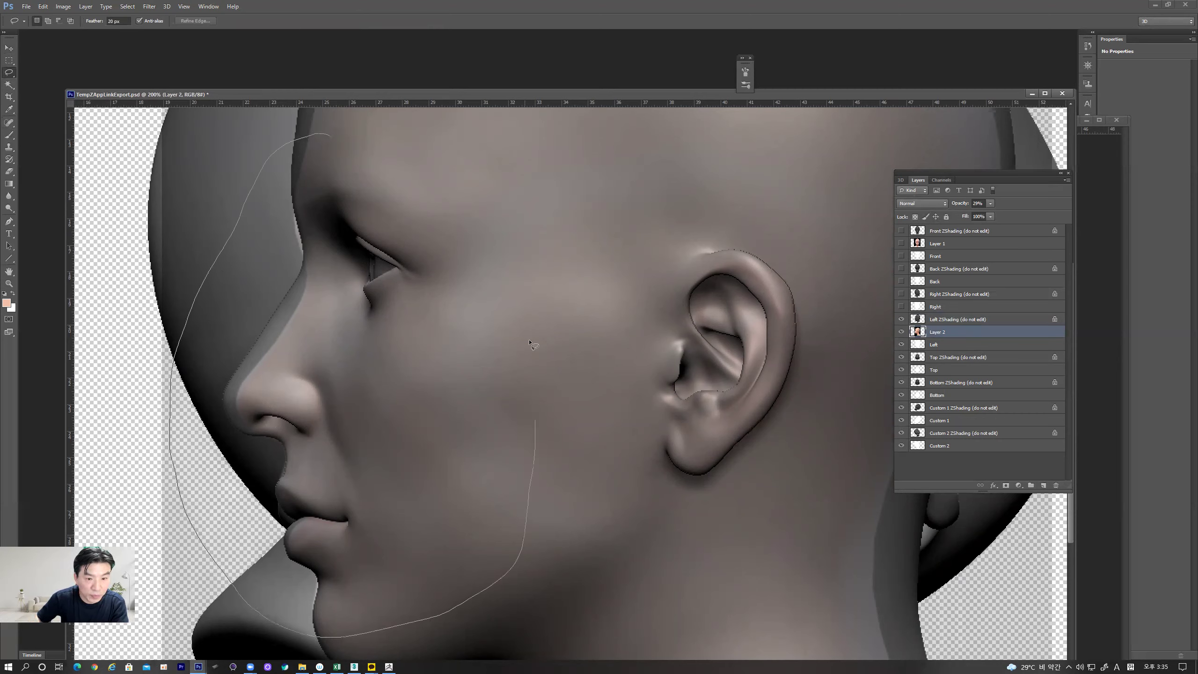
drag(334, 128, 331, 134)
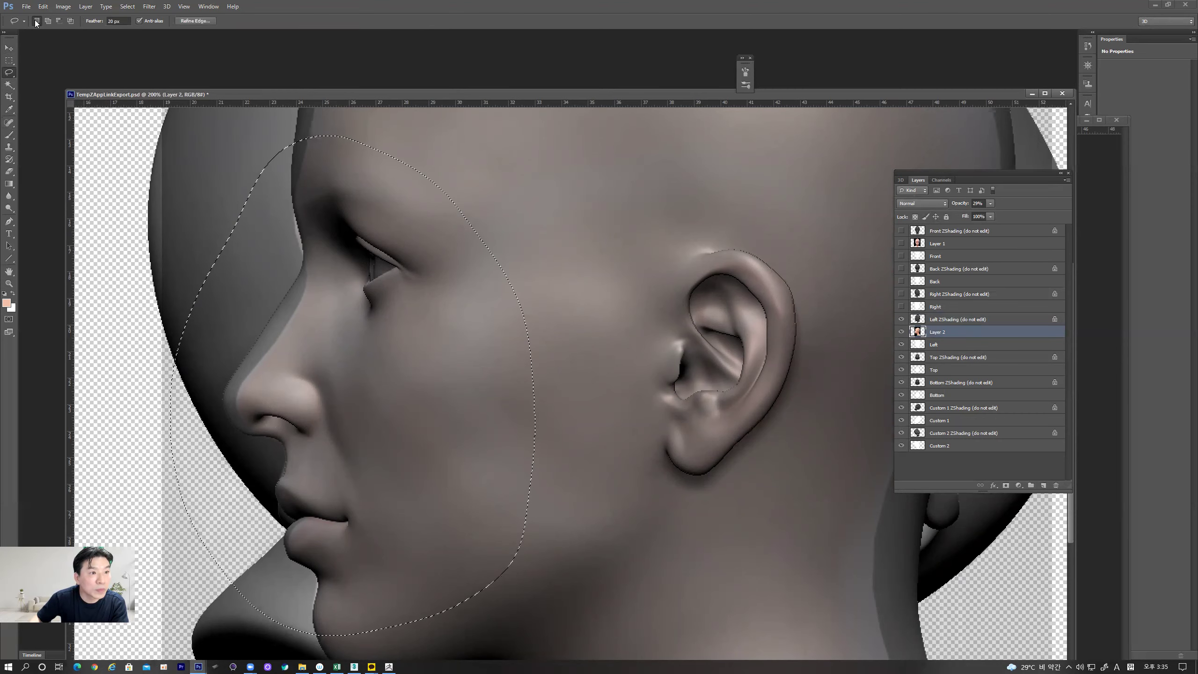
Step: Warp the selected face area so the photo's lips, nose tip and nose bridge fit the model's profile
click(8, 48)
click(43, 6)
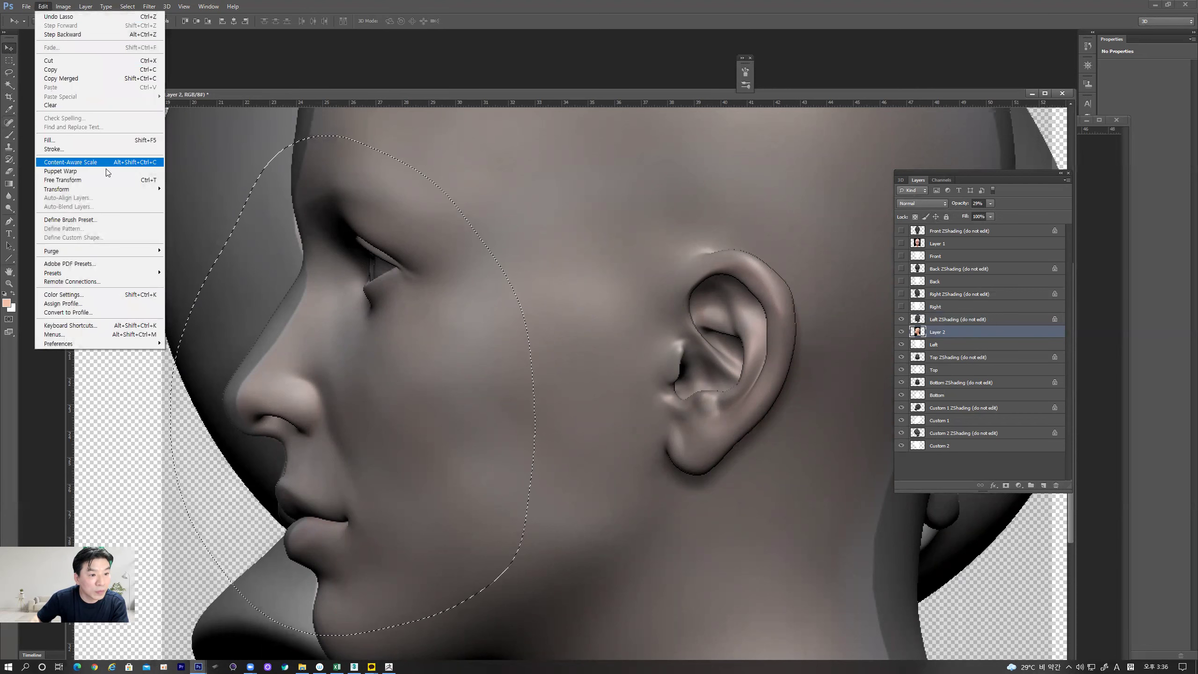
mouse_move(115, 186)
click(215, 247)
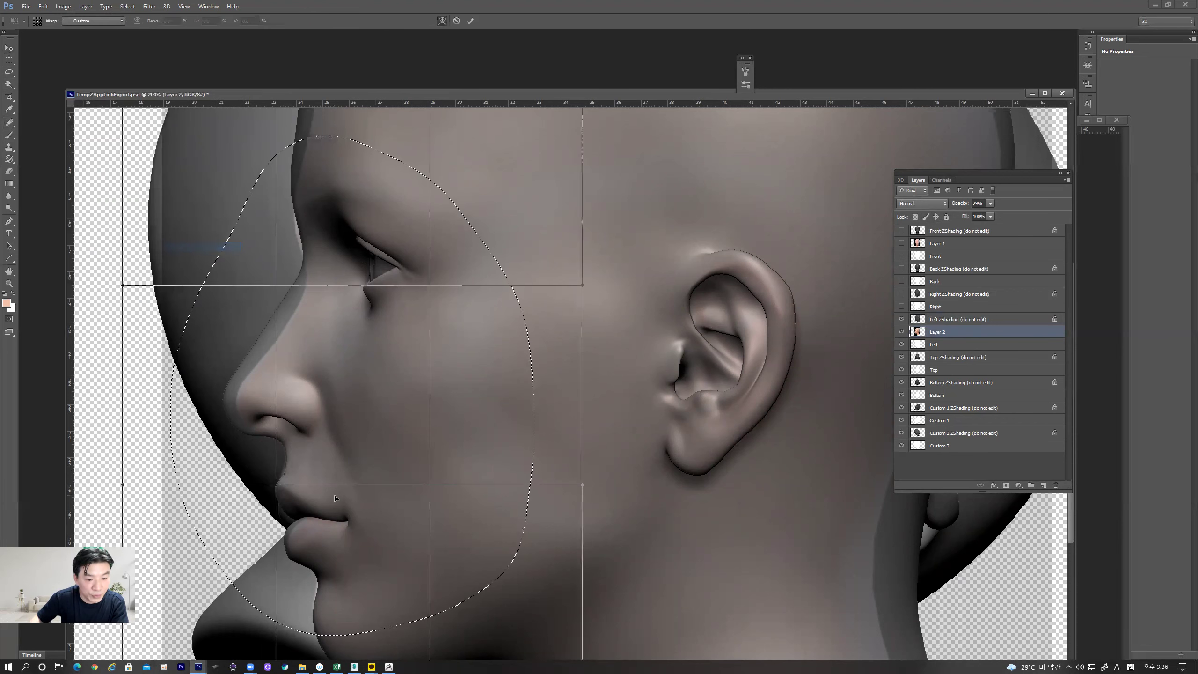
mouse_move(283, 510)
mouse_down()
mouse_move(306, 524)
mouse_move(298, 515)
mouse_up()
drag(295, 453, 295, 448)
drag(242, 399, 235, 408)
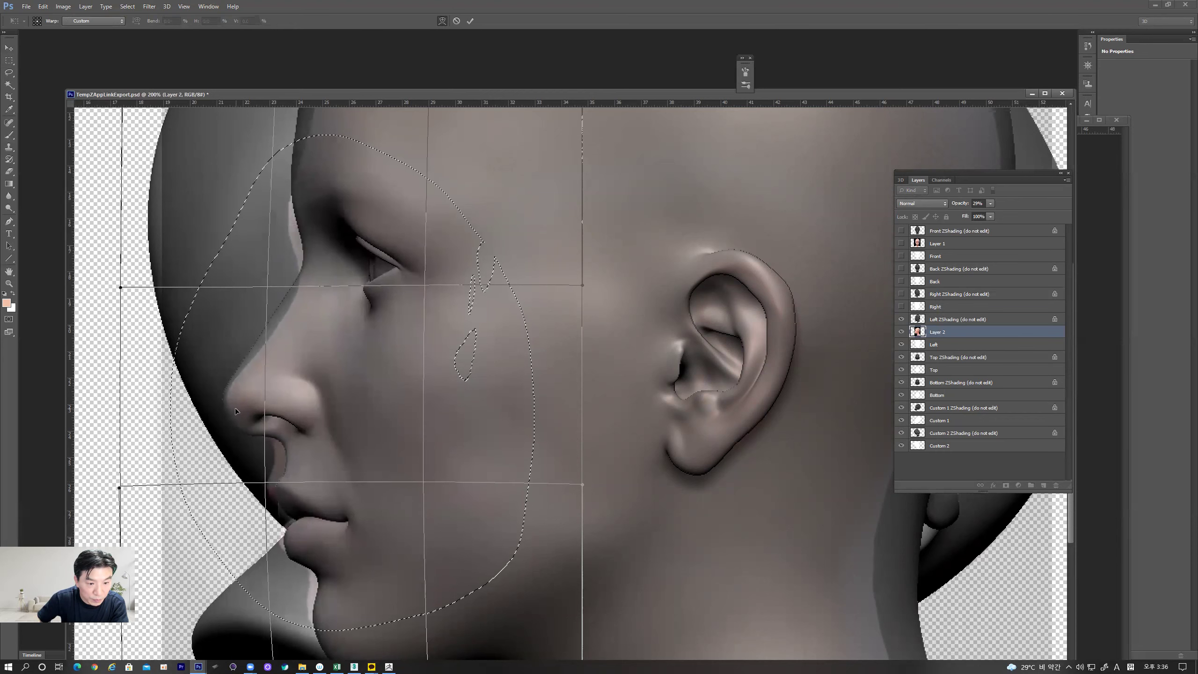
drag(291, 305, 261, 296)
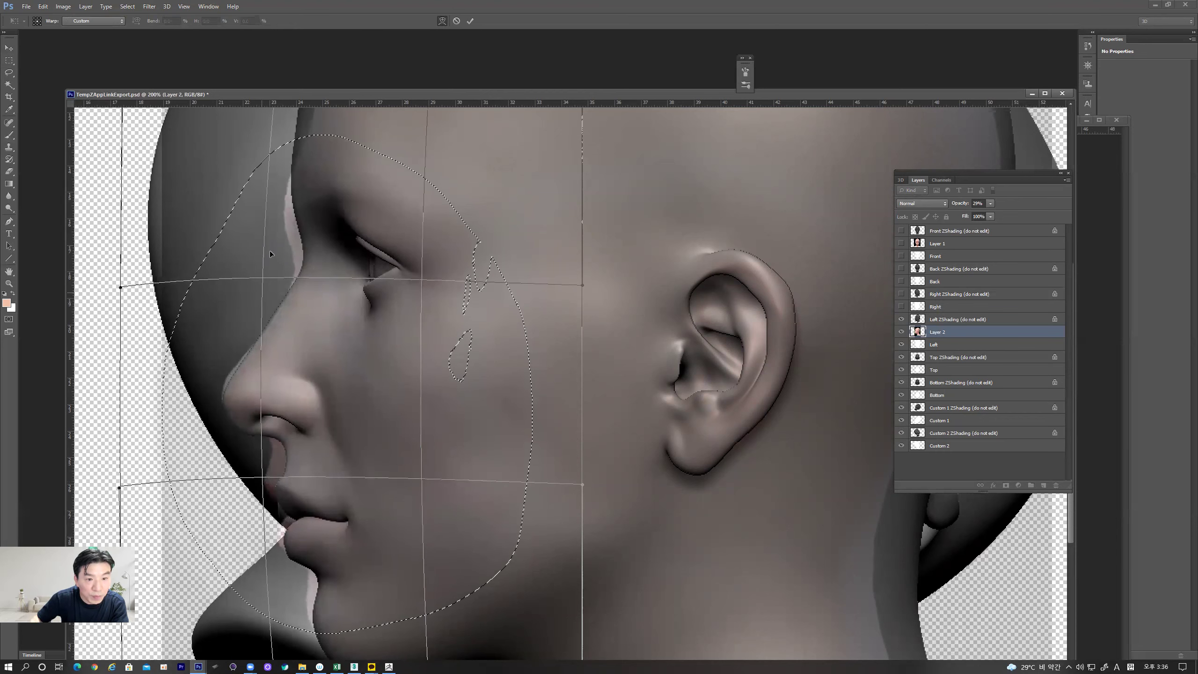
Step: Refine the face warp around the brow, mouth and chin along the model's profile and apply it
scroll(302, 204, up, 5)
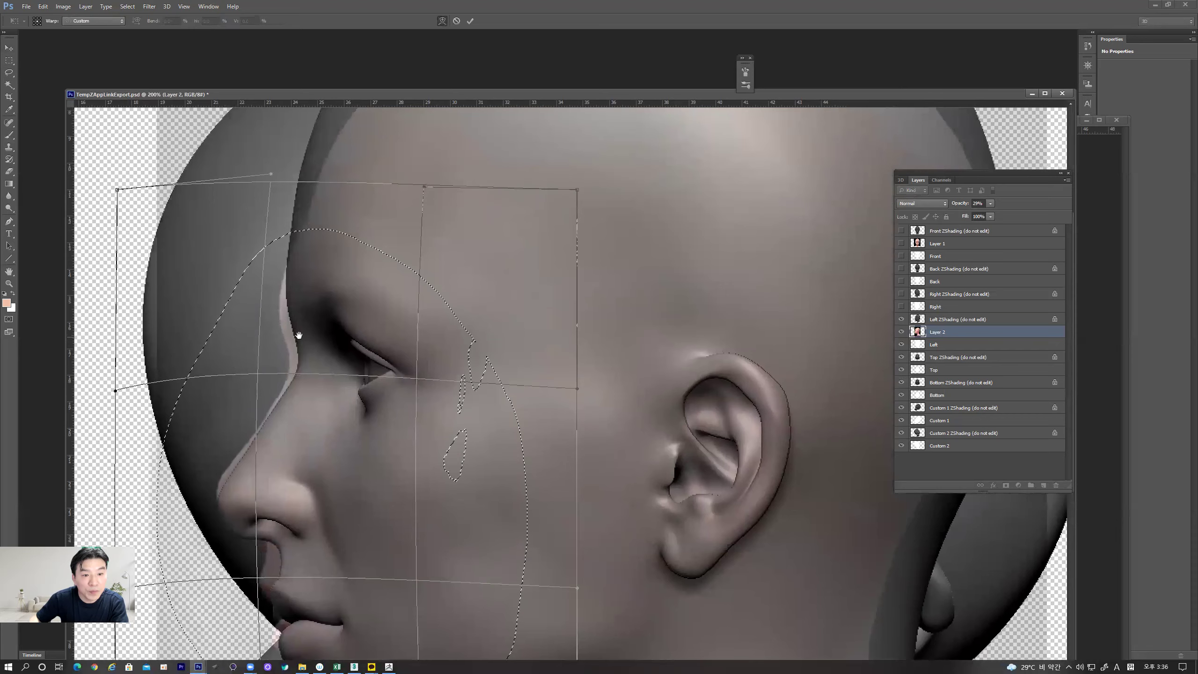
drag(289, 250, 289, 247)
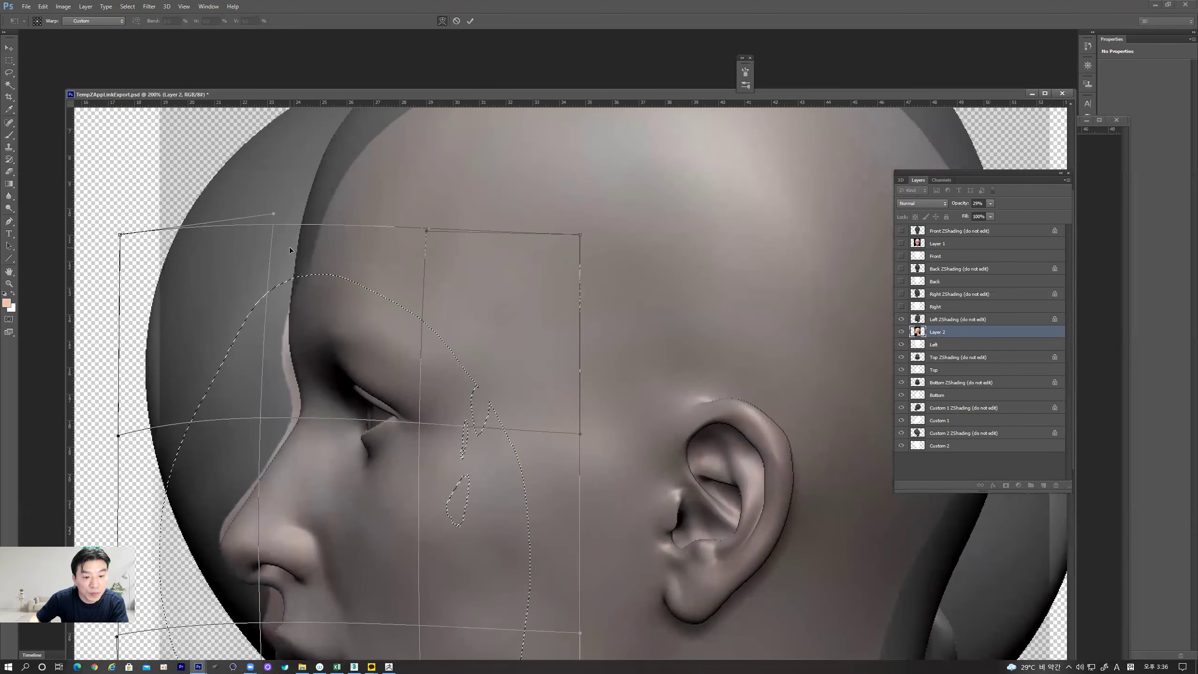
scroll(289, 311, down, 8)
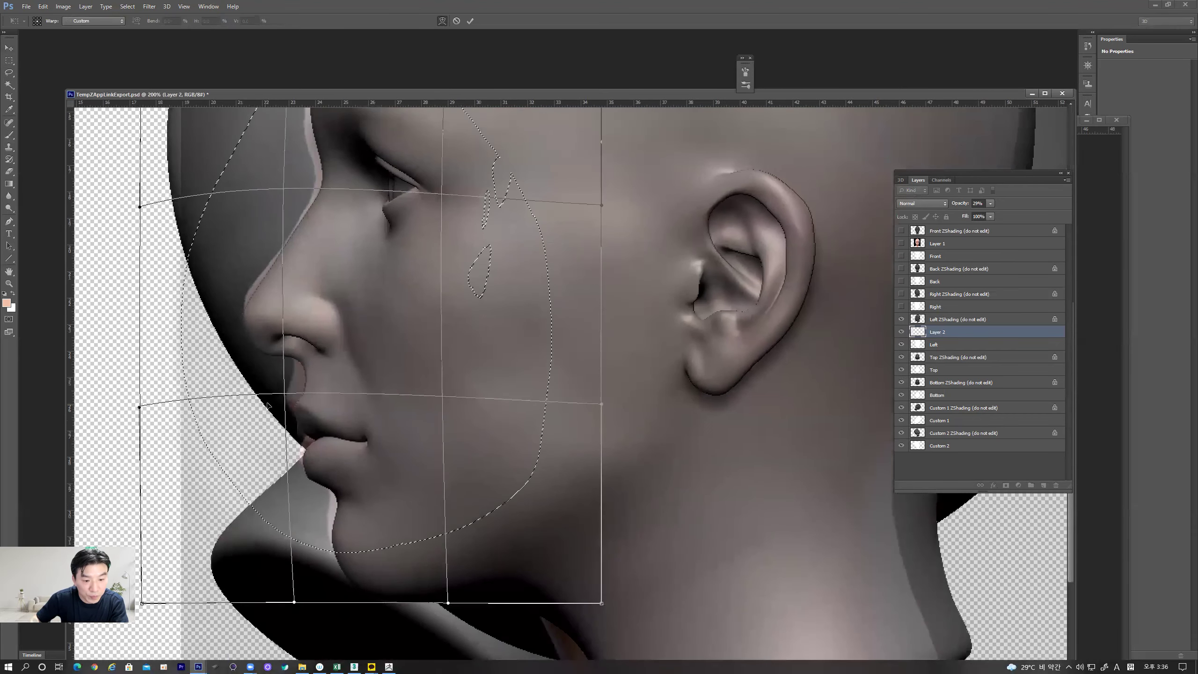
drag(267, 404, 273, 410)
drag(285, 514, 281, 517)
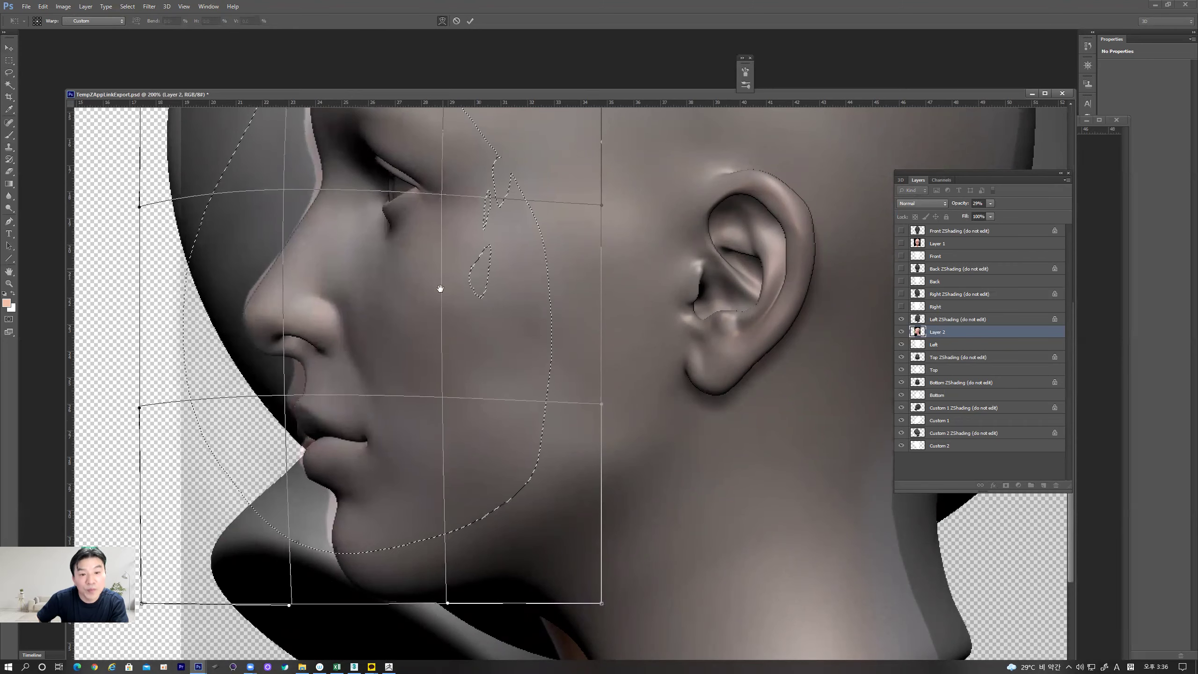
drag(439, 286, 434, 348)
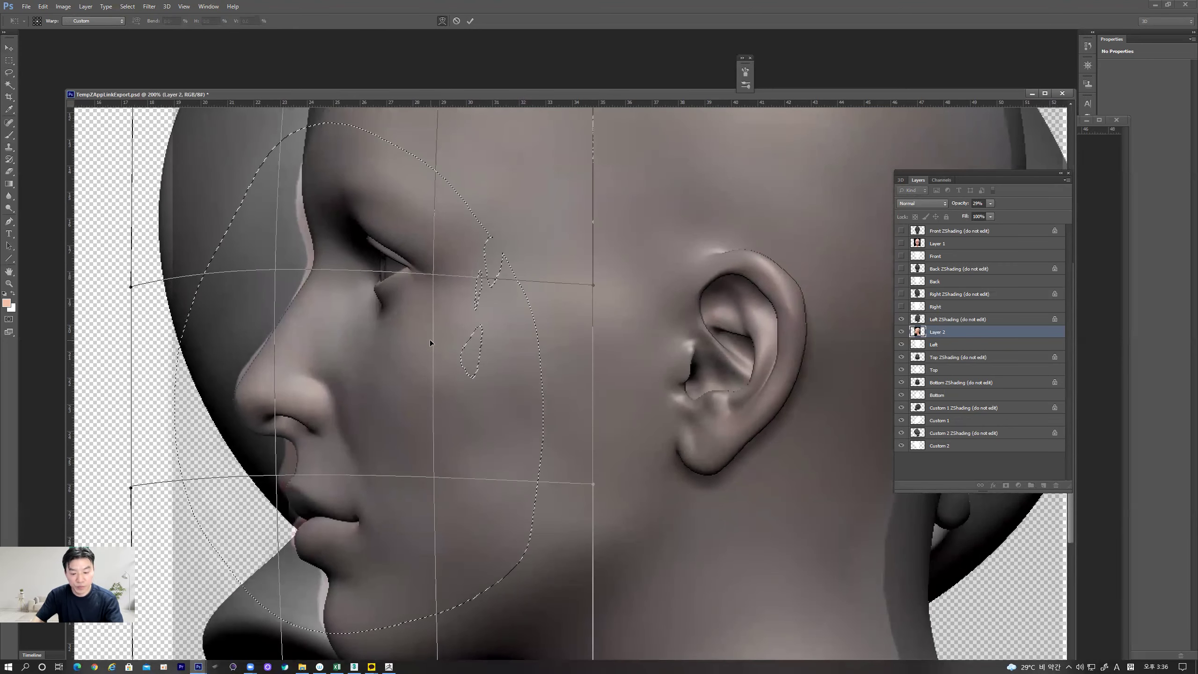
key(Return)
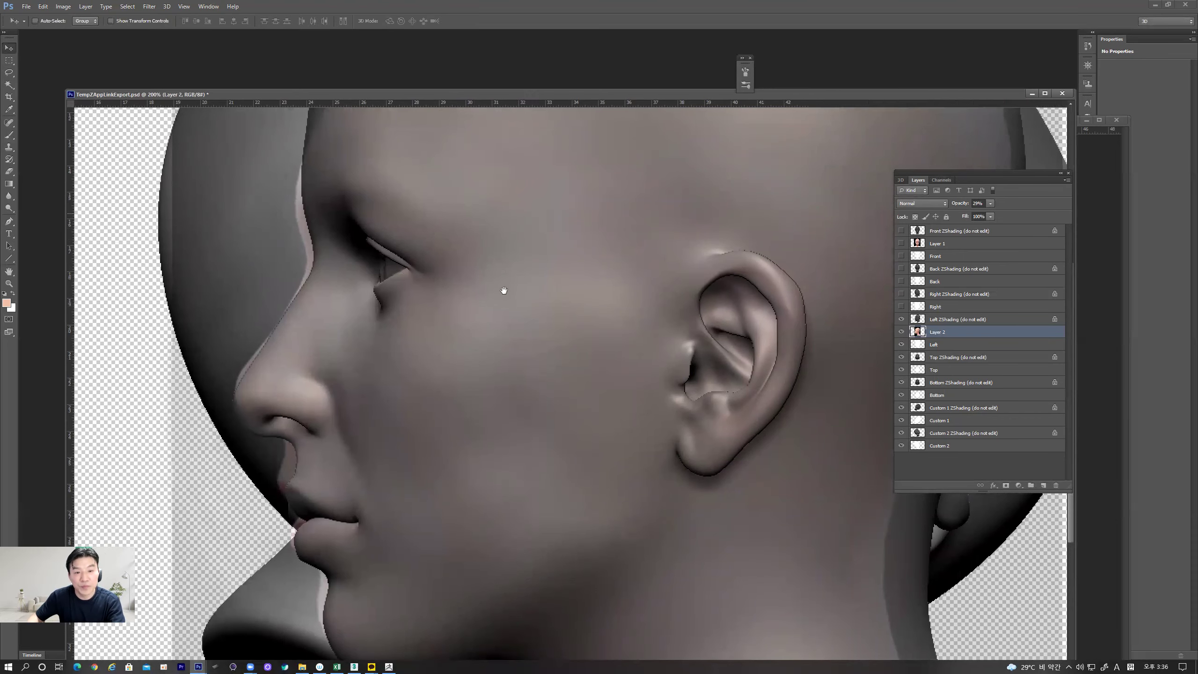
Step: Outline the forehead, top and back of the head, and back of the neck with the feathered Lasso
drag(502, 289, 489, 476)
drag(522, 409, 402, 351)
key(ctrl+minus)
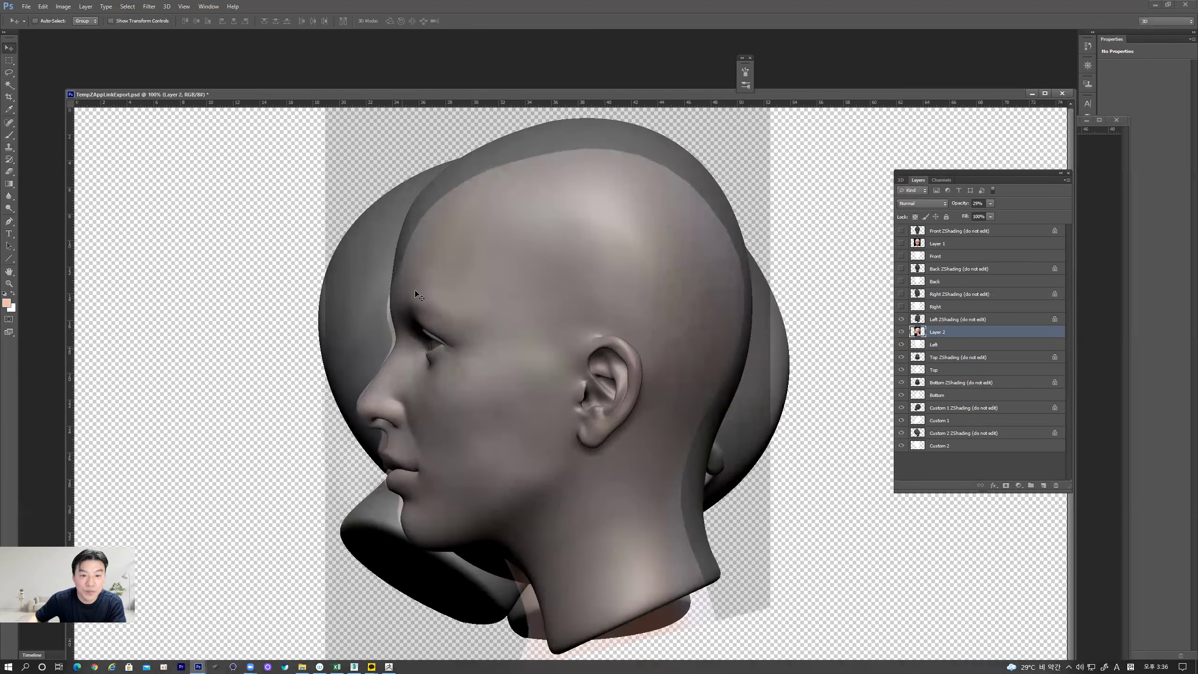
click(9, 72)
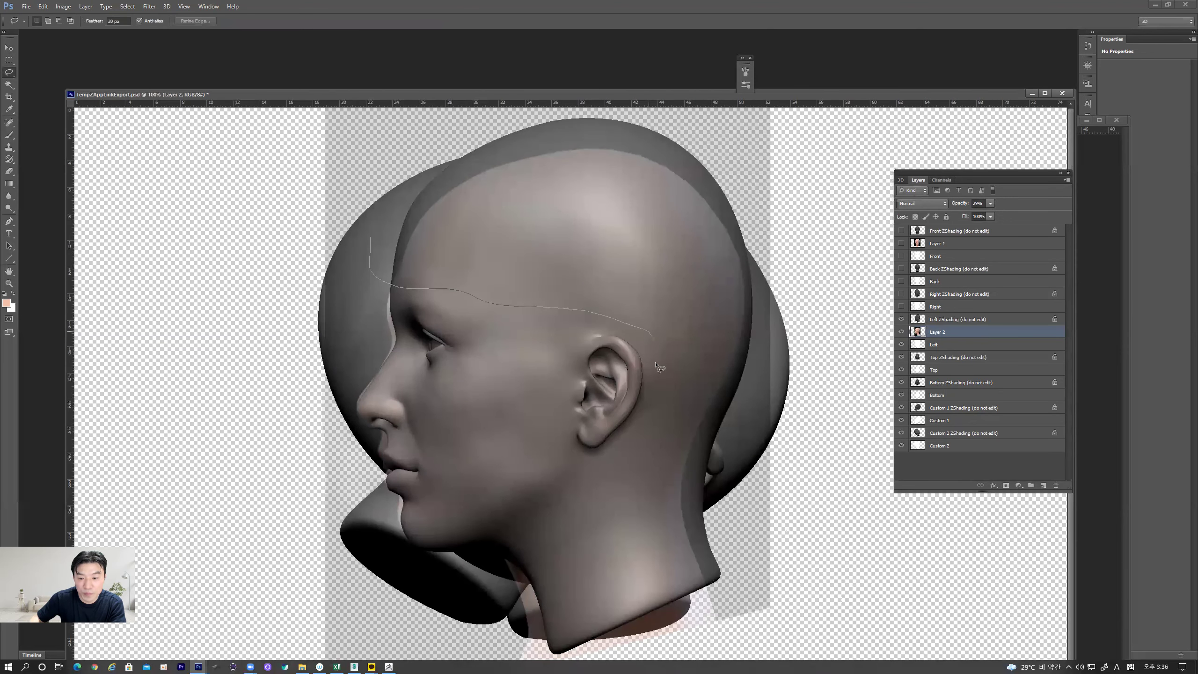
mouse_move(669, 632)
mouse_down()
mouse_move(877, 402)
mouse_move(735, 142)
mouse_move(500, 111)
mouse_move(377, 156)
mouse_up()
Step: Warp the selected cranium and neck area outward to cover the model's head outline, apply, and deselect
click(9, 48)
click(43, 6)
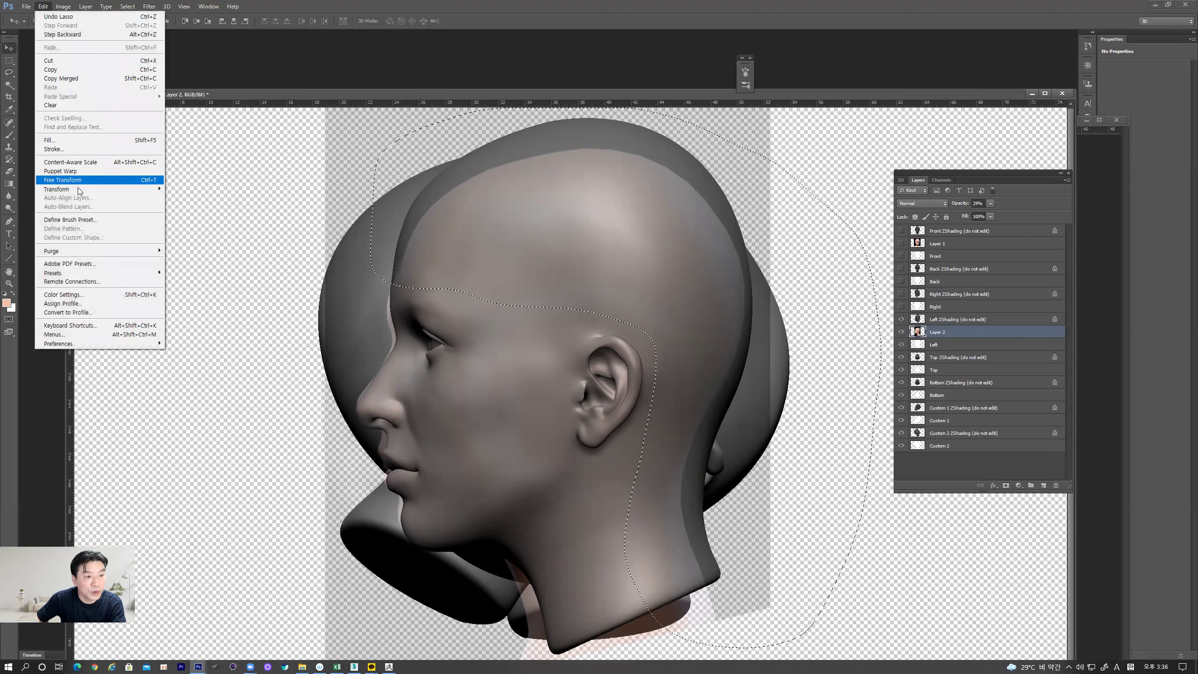
mouse_move(57, 188)
click(189, 246)
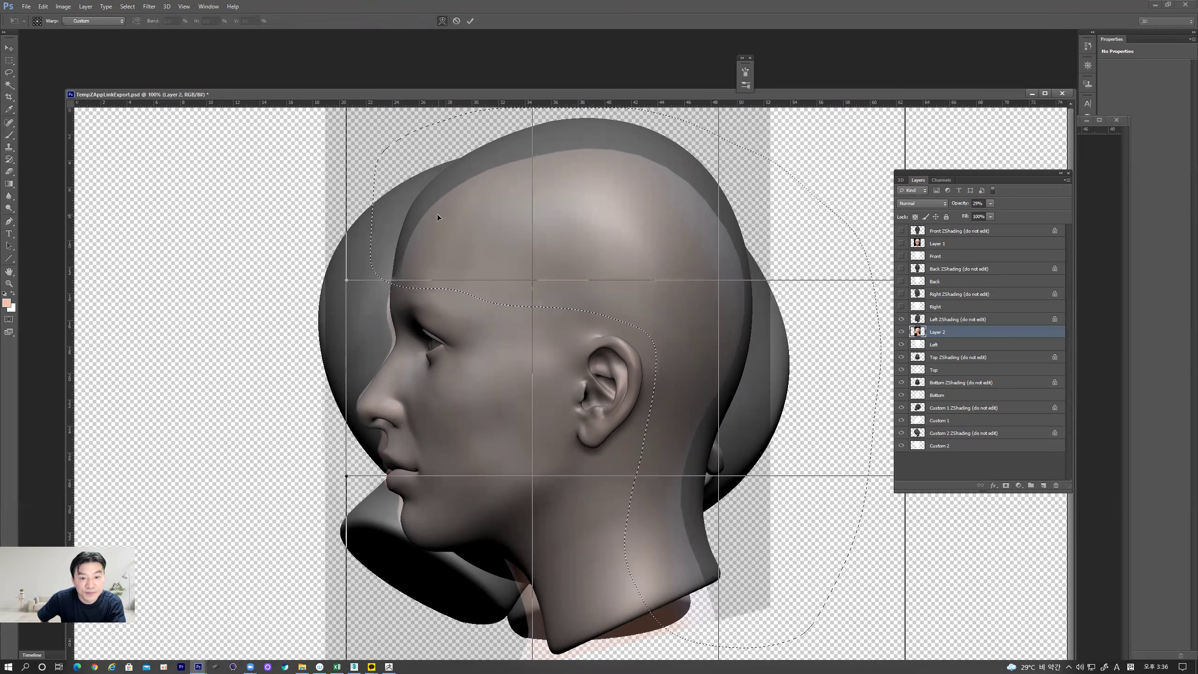
drag(461, 168, 680, 513)
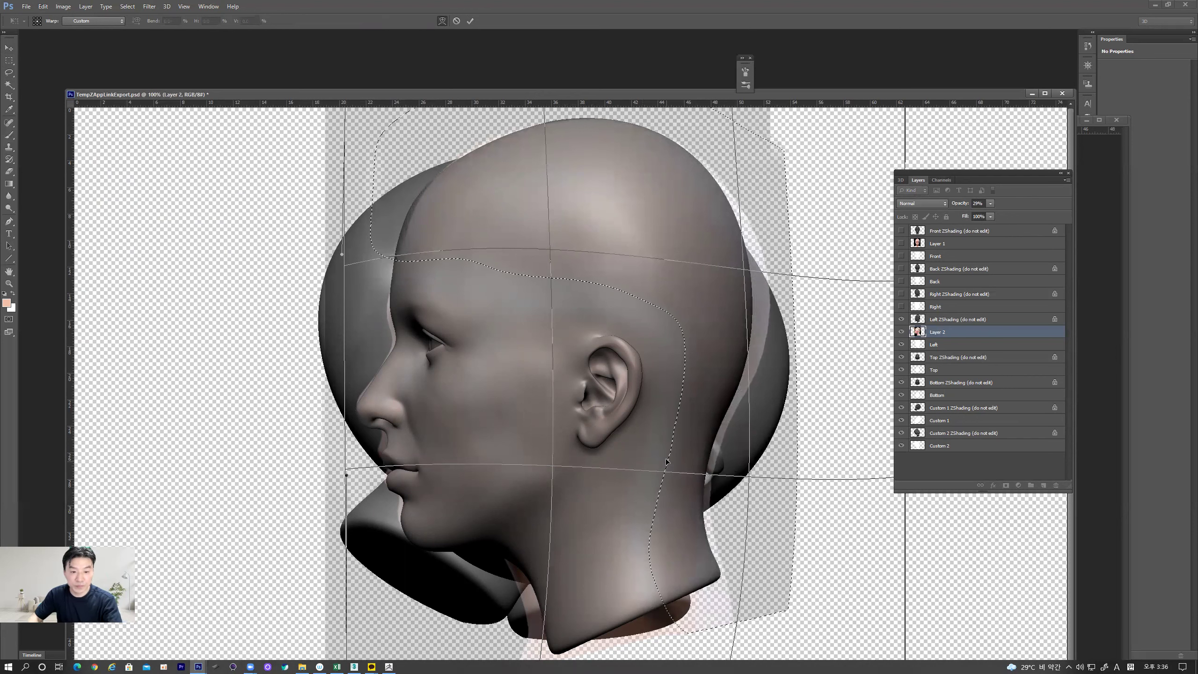
key(Return)
key(ctrl+d)
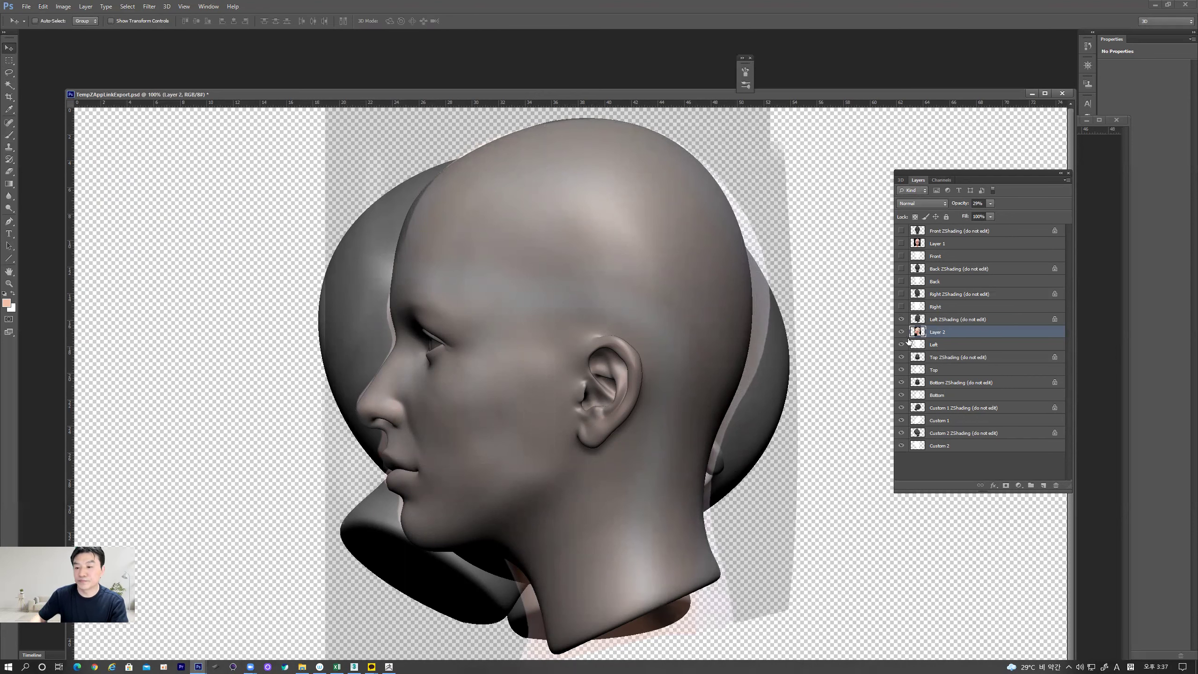
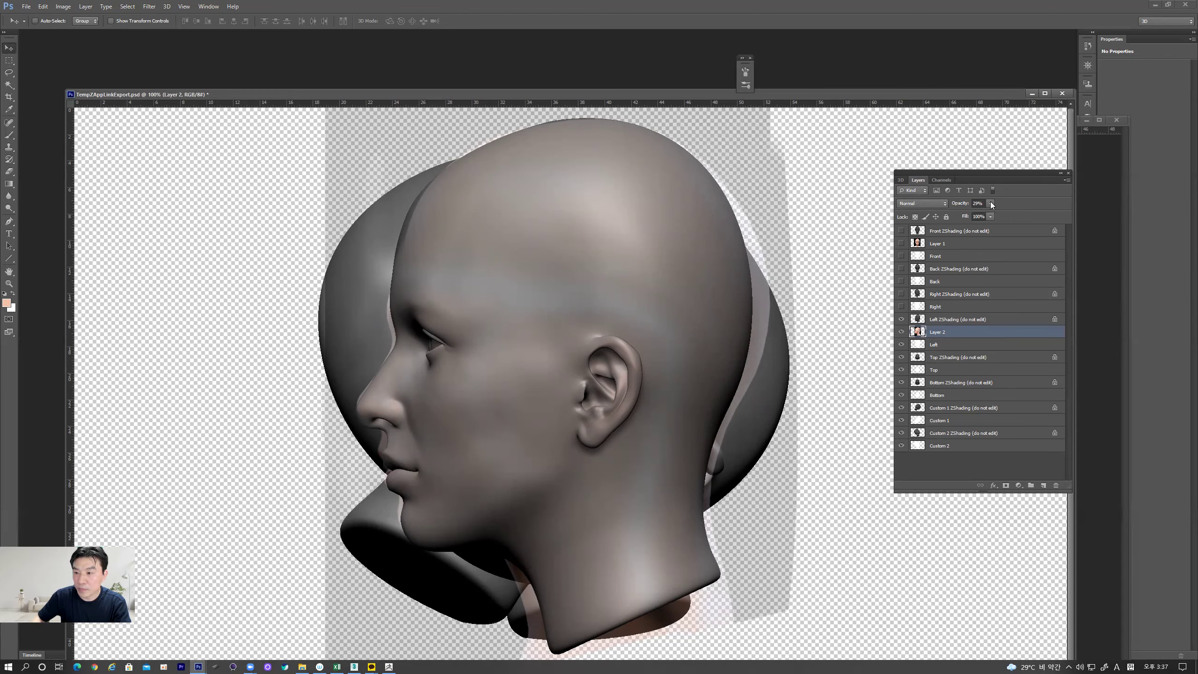
Step: Set Layer 2 to 100% opacity and hide the Left ZShading layer over it
drag(1041, 217, 1051, 219)
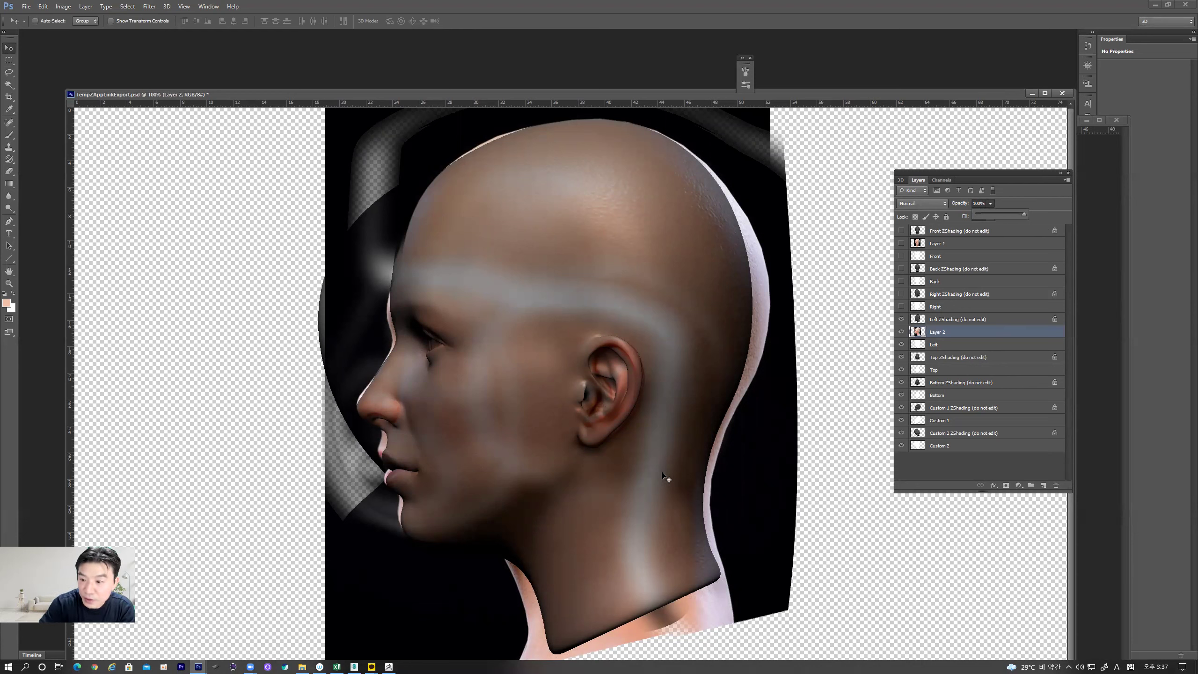
click(899, 319)
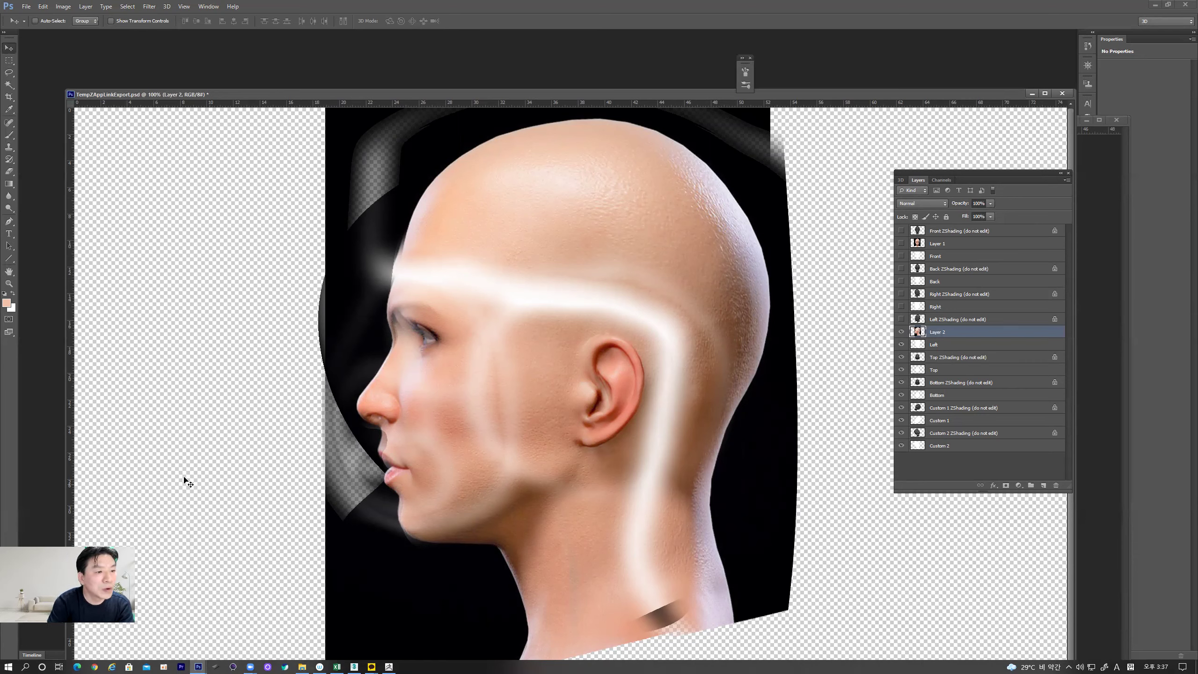
Step: Choose the Brush tool with the soft round 500 px preset at 0% hardness
click(10, 136)
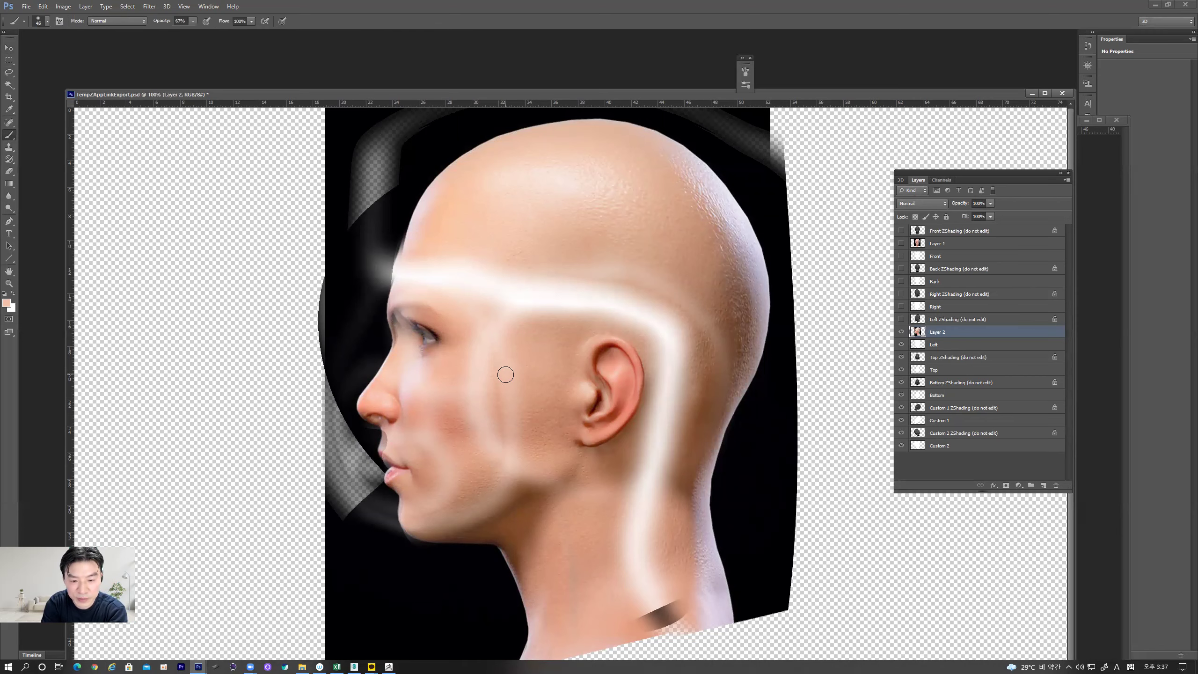
key(bracketright)
key(bracketright)
key(bracketright)
key(bracketright)
key(bracketright)
key(bracketright)
key(bracketright)
key(bracketright)
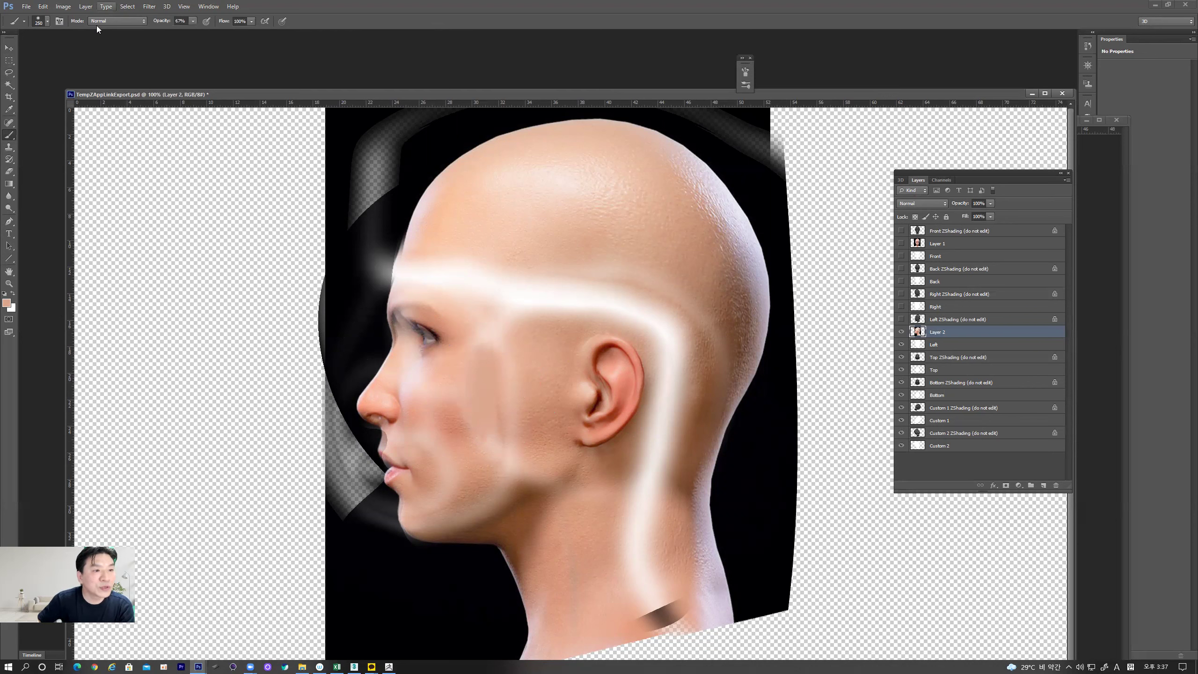
click(47, 21)
mouse_move(133, 119)
mouse_down()
mouse_move(139, 240)
mouse_move(128, 255)
mouse_up()
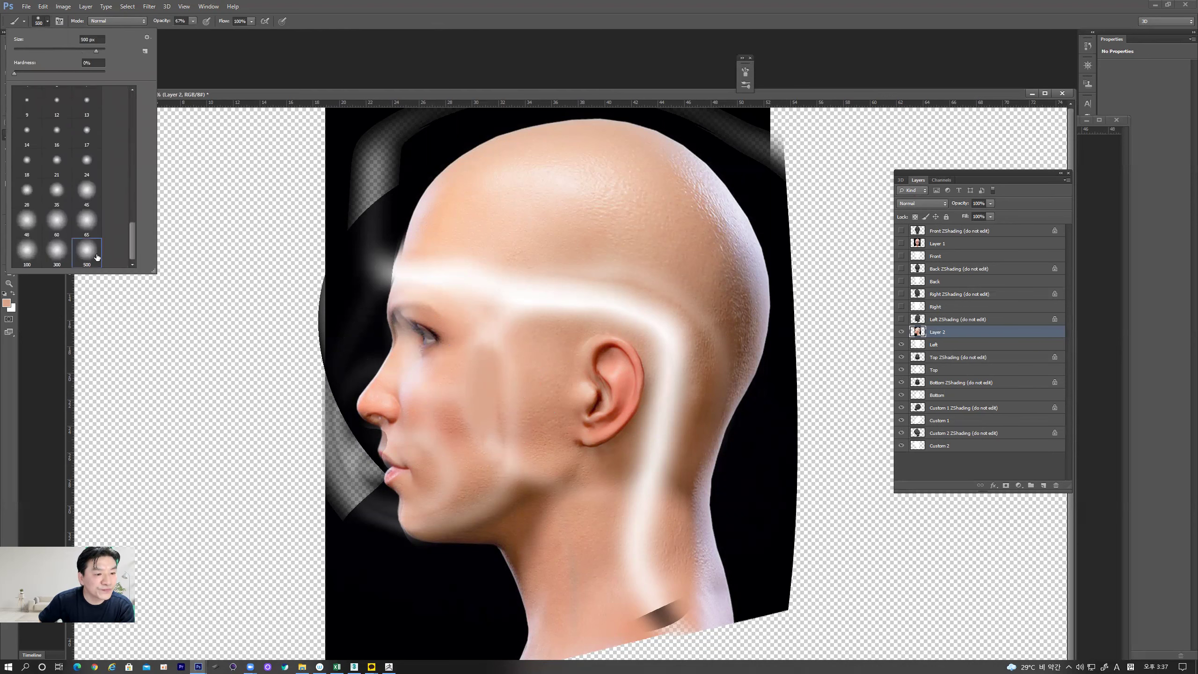
click(359, 95)
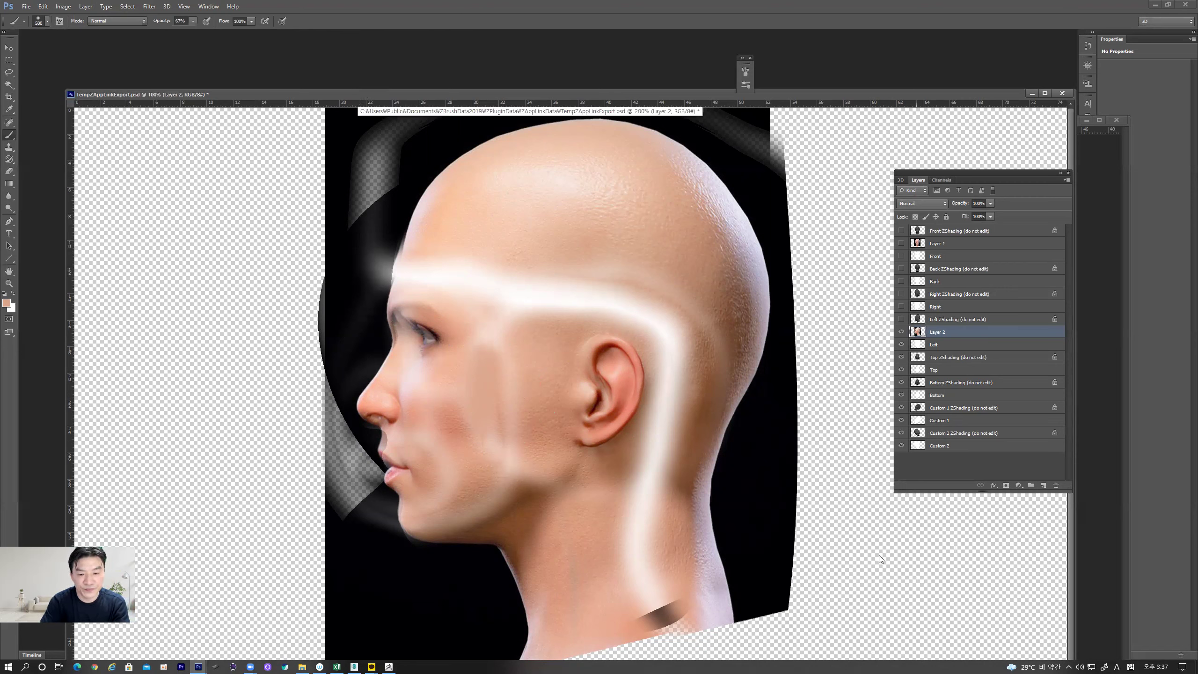
alt+click(516, 364)
click(510, 361)
alt+click(489, 429)
click(495, 418)
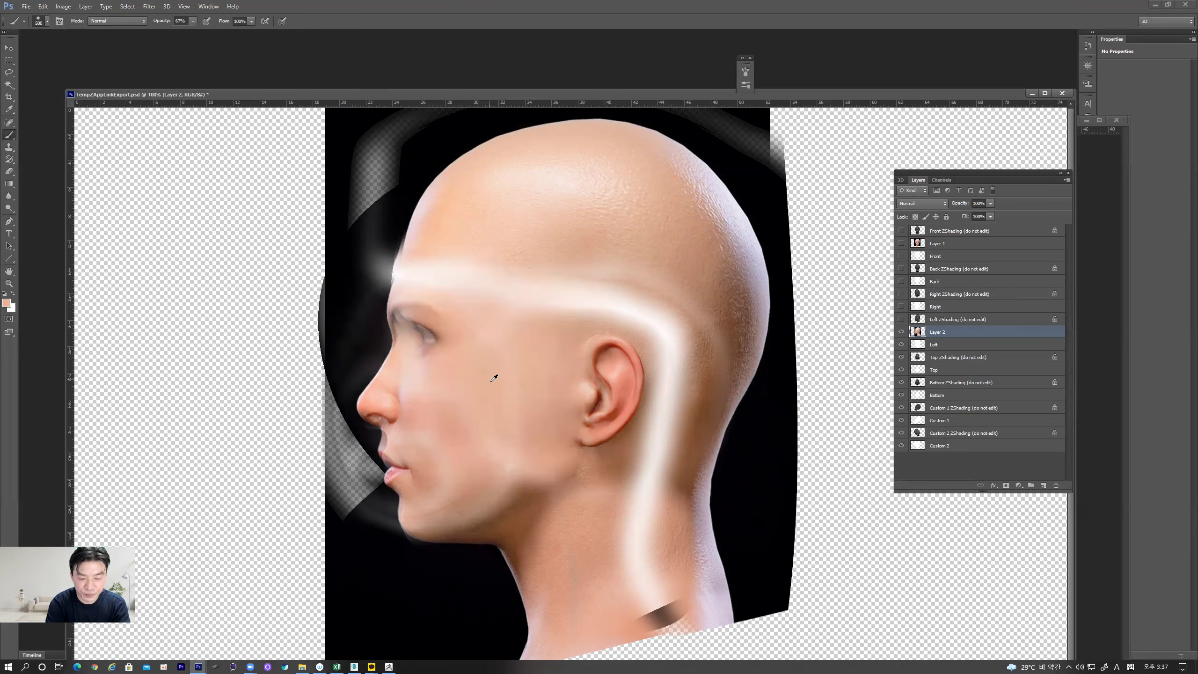
key(ctrl+z)
Step: Reduce the brush size and paint sampled skin color over the pale cheek streaks in front of the ear
key(bracketleft)
key(bracketleft)
key(bracketleft)
key(bracketleft)
key(bracketleft)
key(bracketleft)
mouse_move(505, 426)
mouse_down()
mouse_move(509, 373)
mouse_move(514, 454)
mouse_up()
alt+click(537, 411)
Step: Set the brush opacity to 30% and blend the temple, cheek and jaw highlights with sampled skin tones
key(3)
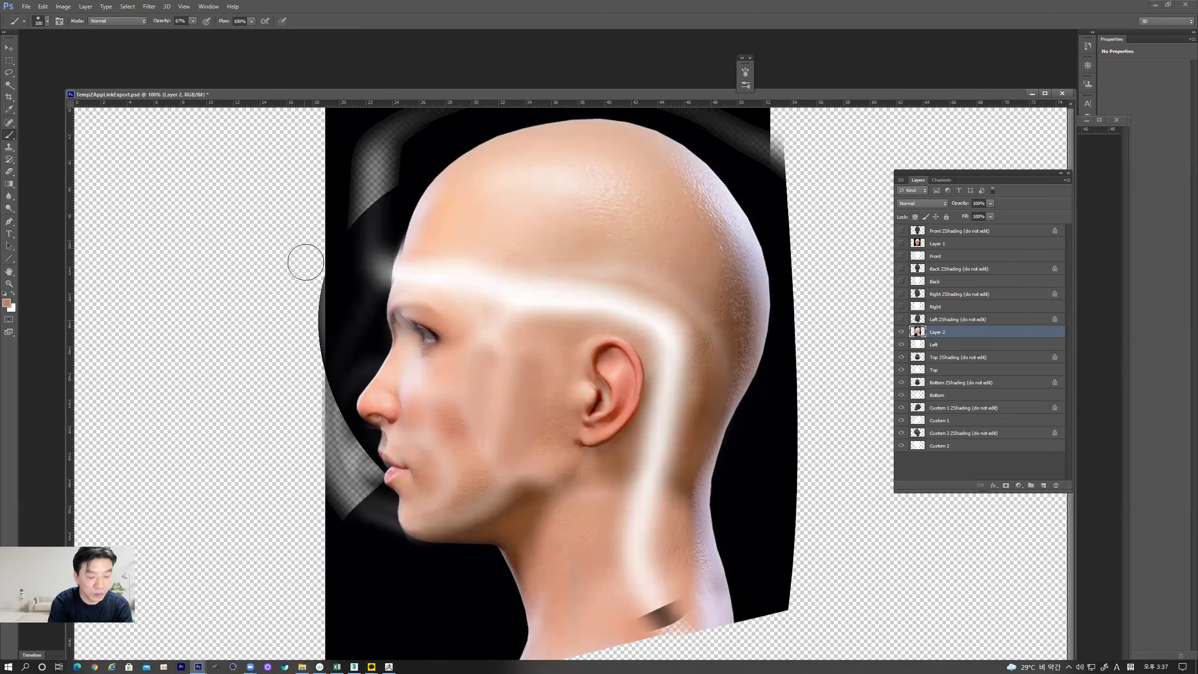
mouse_move(504, 347)
mouse_down()
mouse_move(495, 339)
mouse_move(540, 364)
mouse_up()
mouse_move(463, 487)
mouse_down()
mouse_move(481, 492)
mouse_move(551, 451)
mouse_up()
mouse_move(474, 462)
mouse_down()
mouse_move(427, 453)
mouse_move(446, 468)
mouse_move(423, 454)
mouse_move(434, 450)
mouse_up()
alt+click(427, 463)
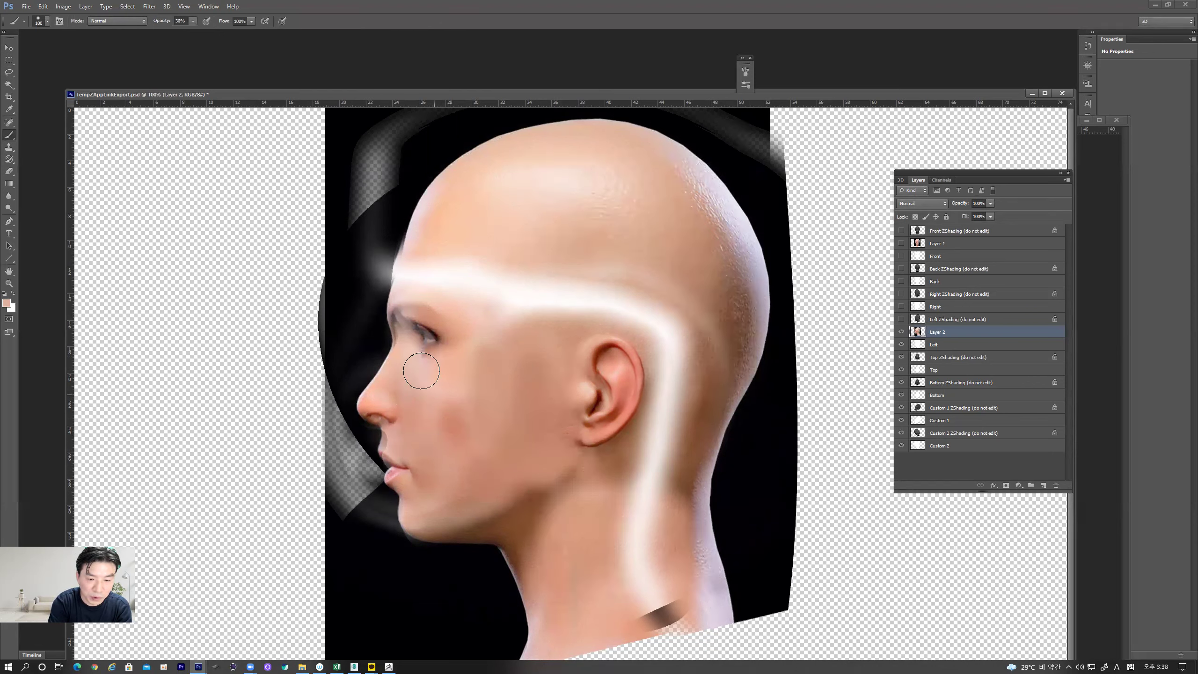
Step: Paint skin tone over the white highlight band across the forehead and temple and behind the ear
mouse_move(485, 330)
mouse_down()
mouse_move(565, 287)
mouse_move(613, 289)
mouse_move(498, 298)
mouse_move(556, 297)
mouse_move(566, 265)
mouse_up()
mouse_move(507, 340)
mouse_down()
mouse_move(596, 300)
mouse_move(446, 321)
mouse_move(412, 257)
mouse_move(401, 267)
mouse_move(427, 214)
mouse_move(431, 276)
mouse_up()
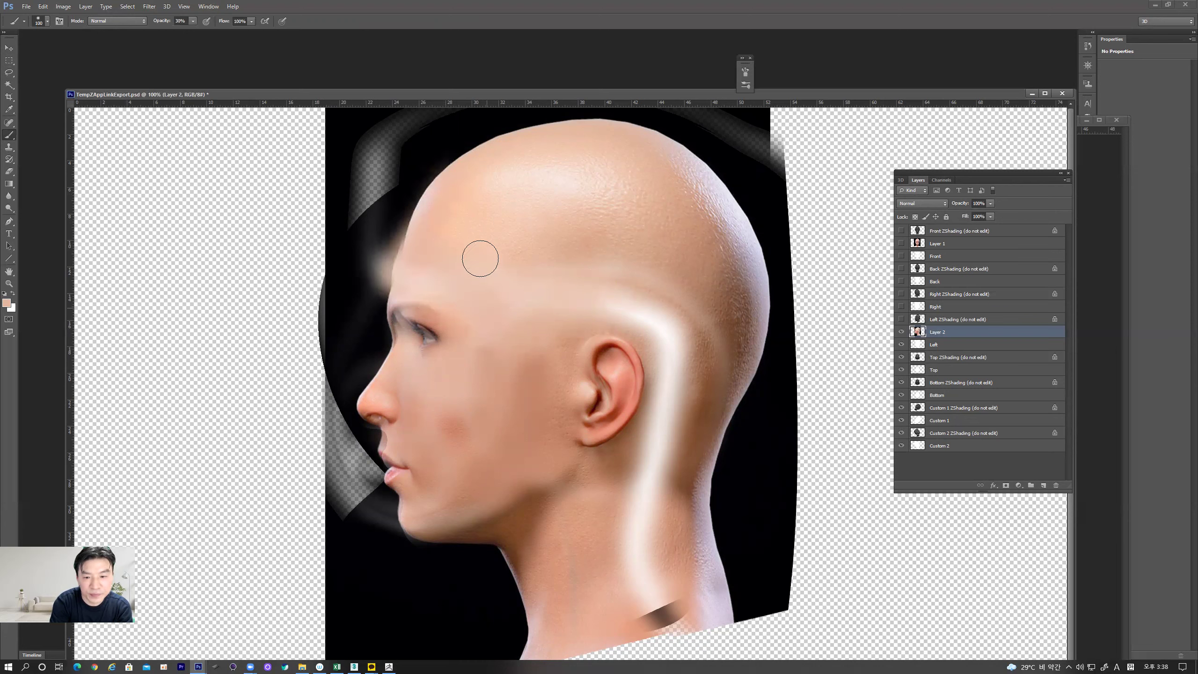
alt+click(656, 272)
mouse_move(625, 307)
mouse_down()
mouse_move(682, 355)
mouse_move(688, 414)
mouse_up()
alt+click(613, 489)
mouse_move(630, 467)
mouse_down()
mouse_move(665, 436)
mouse_move(657, 376)
mouse_move(668, 401)
mouse_move(574, 460)
mouse_up()
mouse_move(625, 610)
mouse_down()
mouse_move(660, 597)
mouse_move(624, 611)
mouse_up()
Step: Enlarge the brush and paint skin tone over the lower neck highlight, dark neck patch and reddish cheek spot
key(bracketright)
key(bracketright)
key(bracketright)
key(bracketright)
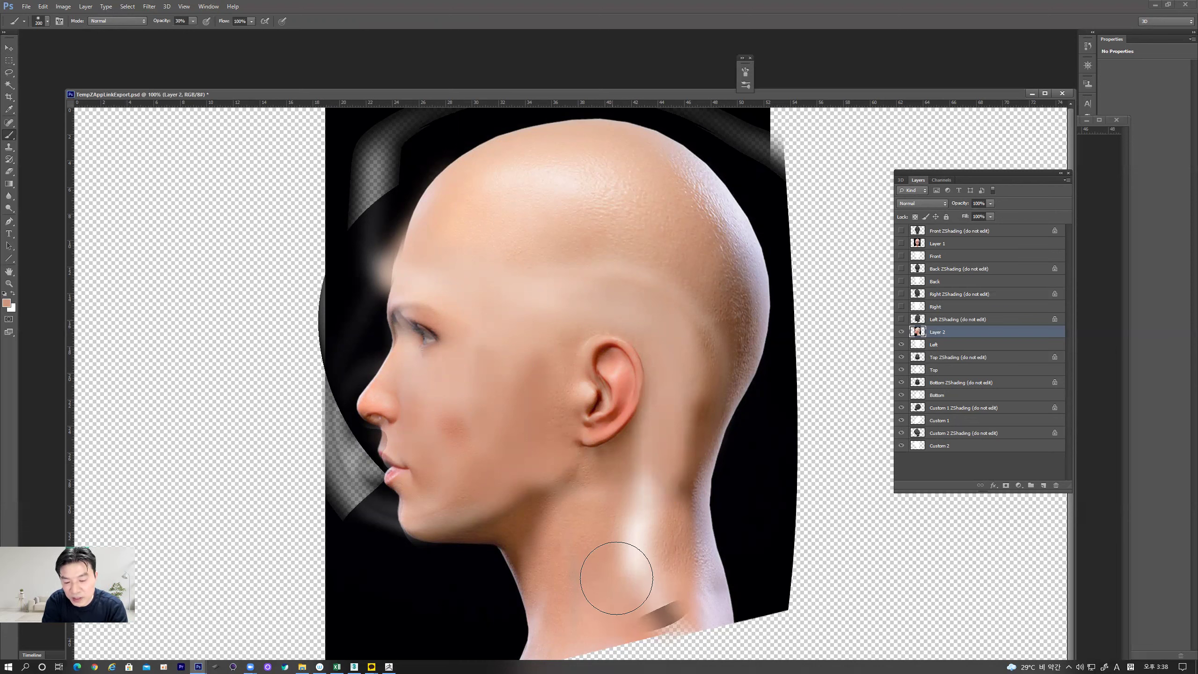
mouse_move(625, 565)
mouse_down()
mouse_move(632, 527)
mouse_move(685, 617)
mouse_move(634, 482)
mouse_move(633, 529)
mouse_move(683, 441)
mouse_move(675, 394)
mouse_move(634, 521)
mouse_move(671, 567)
mouse_move(529, 598)
mouse_move(589, 593)
mouse_move(636, 538)
mouse_move(668, 588)
mouse_move(708, 618)
mouse_move(619, 593)
mouse_up()
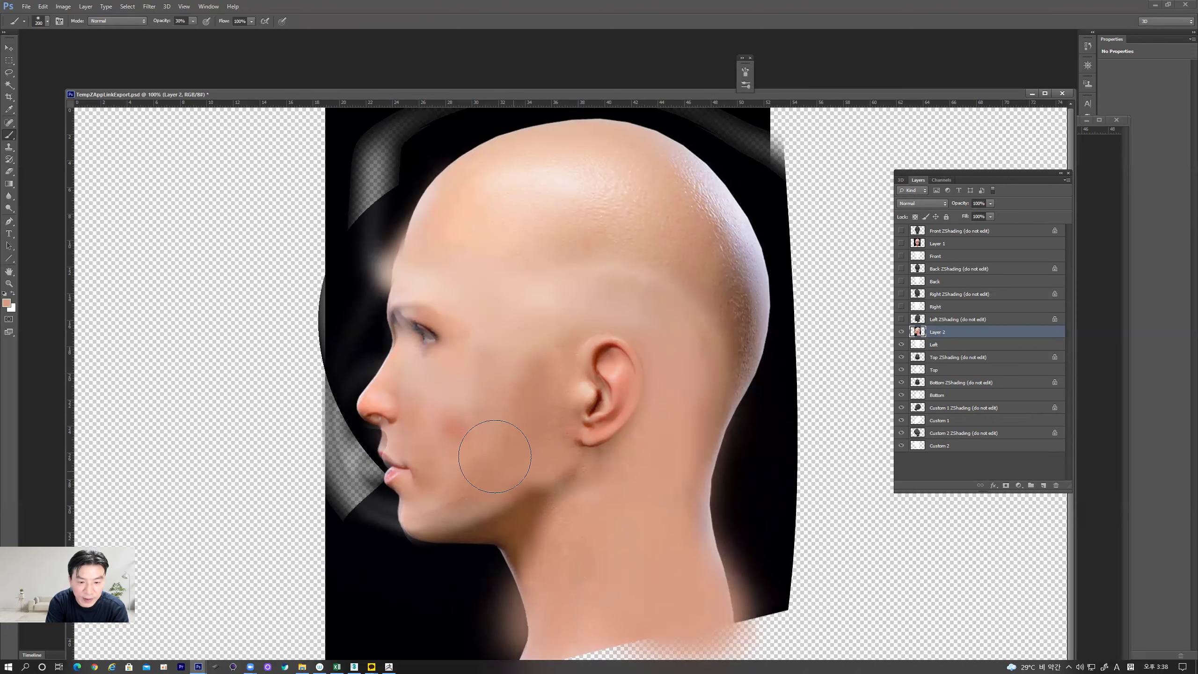
alt+click(444, 449)
mouse_move(448, 425)
mouse_down()
mouse_move(463, 448)
mouse_move(508, 401)
mouse_move(498, 463)
mouse_move(508, 367)
mouse_move(471, 311)
mouse_move(377, 329)
mouse_move(425, 387)
mouse_up()
Step: With a smaller brush, extend skin color past the profile edge at the brow, nose, upper lip and chin
key(bracketleft)
key(bracketleft)
key(bracketleft)
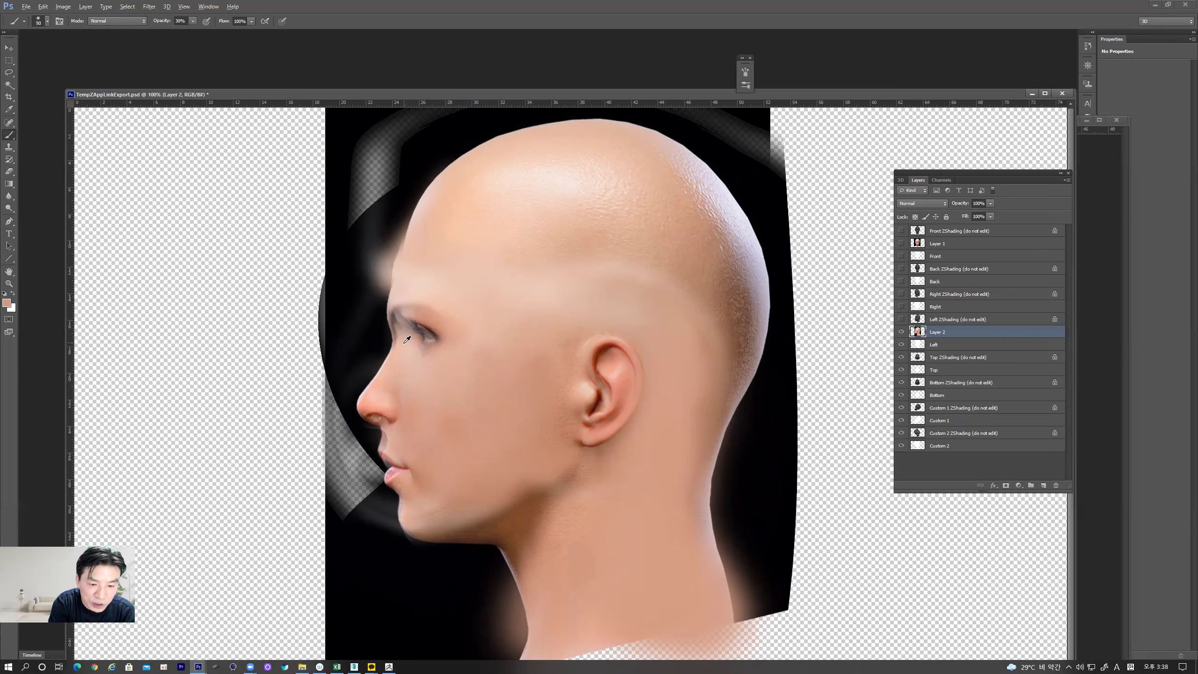
mouse_move(384, 323)
mouse_down()
mouse_move(380, 302)
mouse_move(396, 340)
mouse_up()
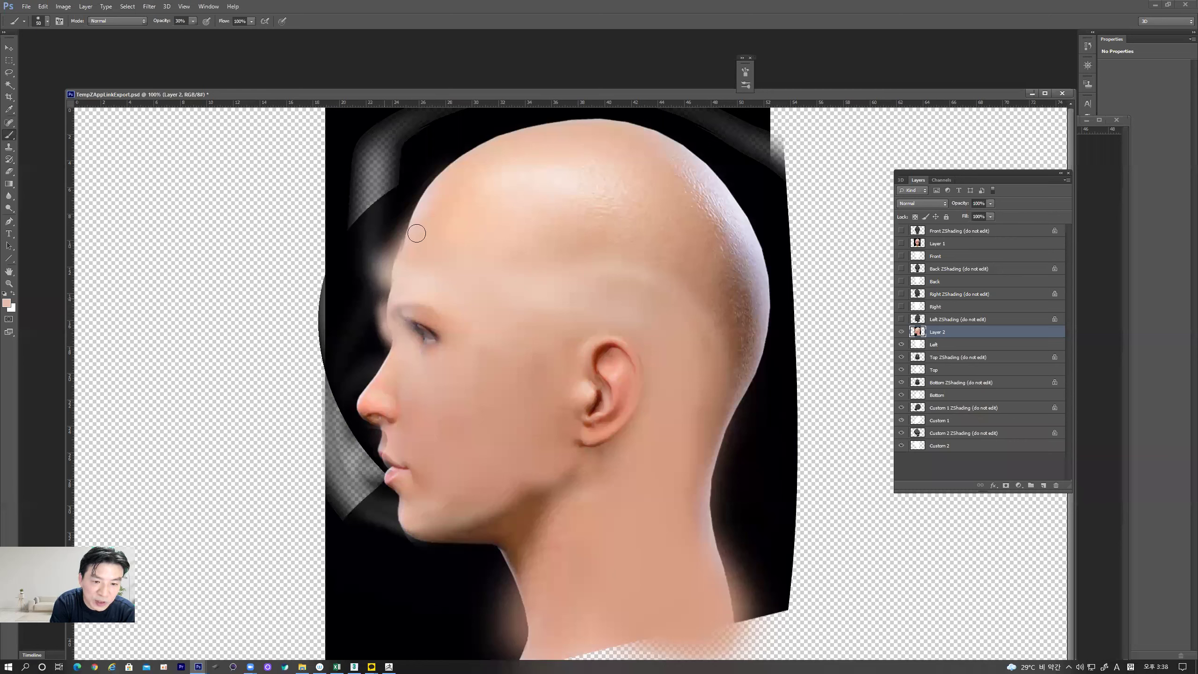
mouse_move(353, 422)
mouse_down()
mouse_move(366, 437)
mouse_move(356, 420)
mouse_move(380, 430)
mouse_up()
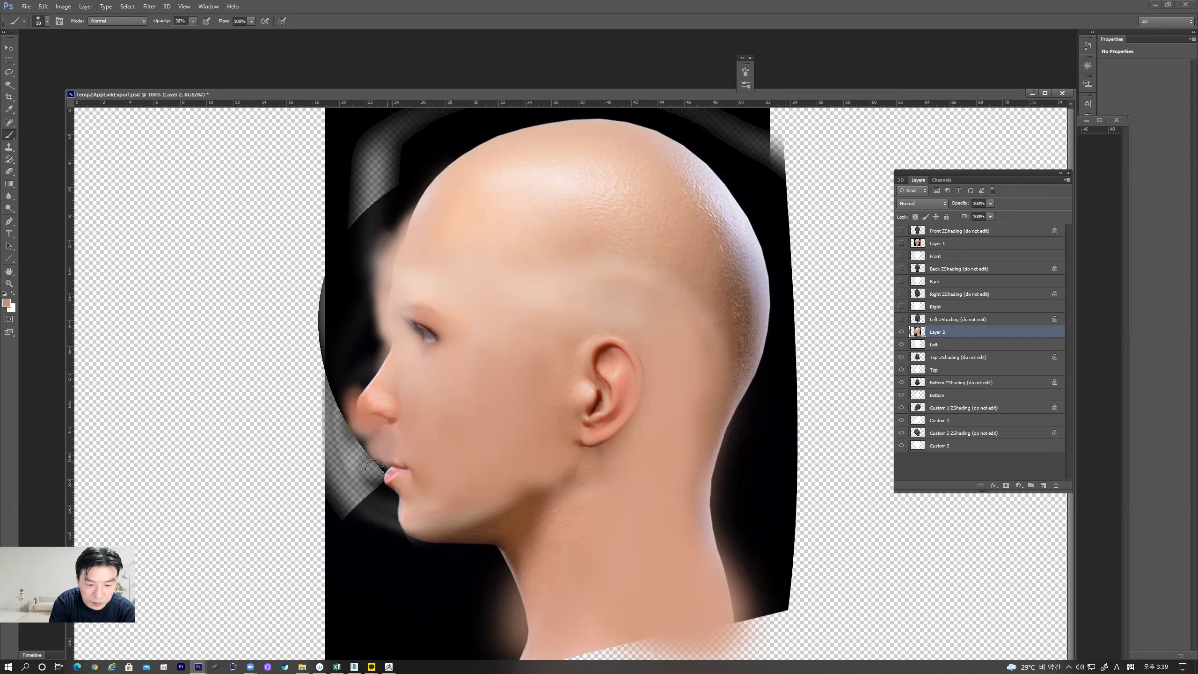
mouse_move(393, 510)
mouse_down()
mouse_move(422, 538)
mouse_move(472, 533)
mouse_move(512, 561)
mouse_move(505, 546)
mouse_up()
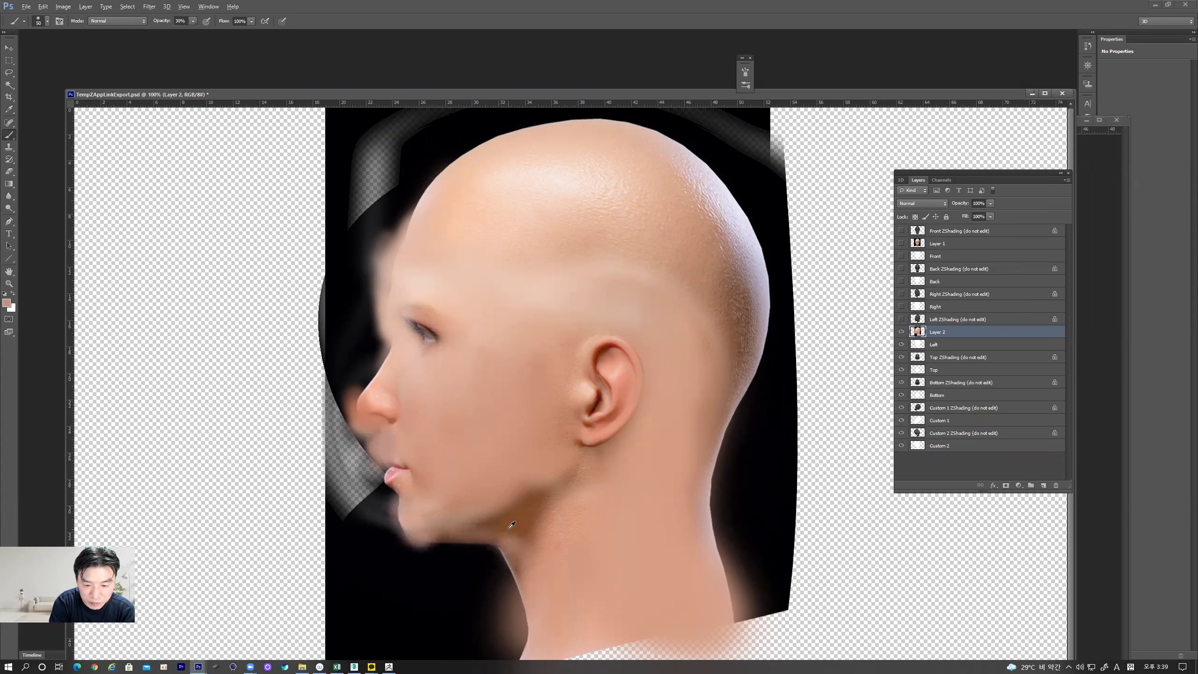
Step: Enlarge the brush and blend the dark shadow under the jaw into the neck, painting past the throat edge
alt+click(483, 522)
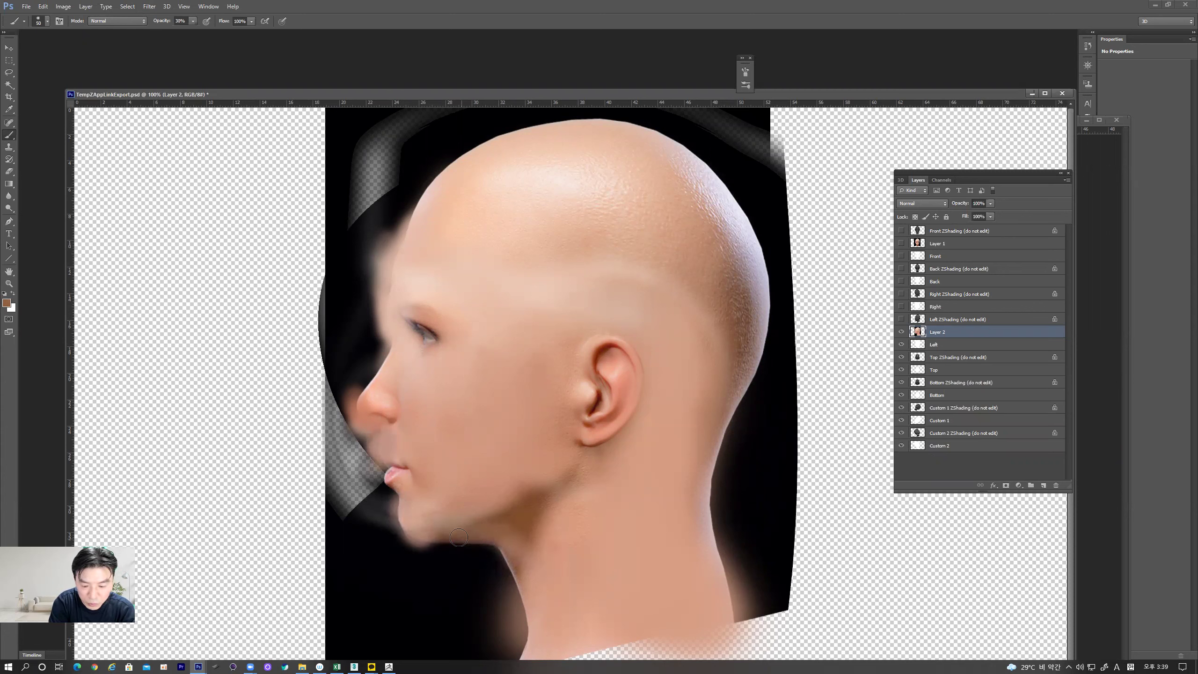
key(bracketright)
key(bracketright)
key(bracketright)
drag(522, 523, 561, 486)
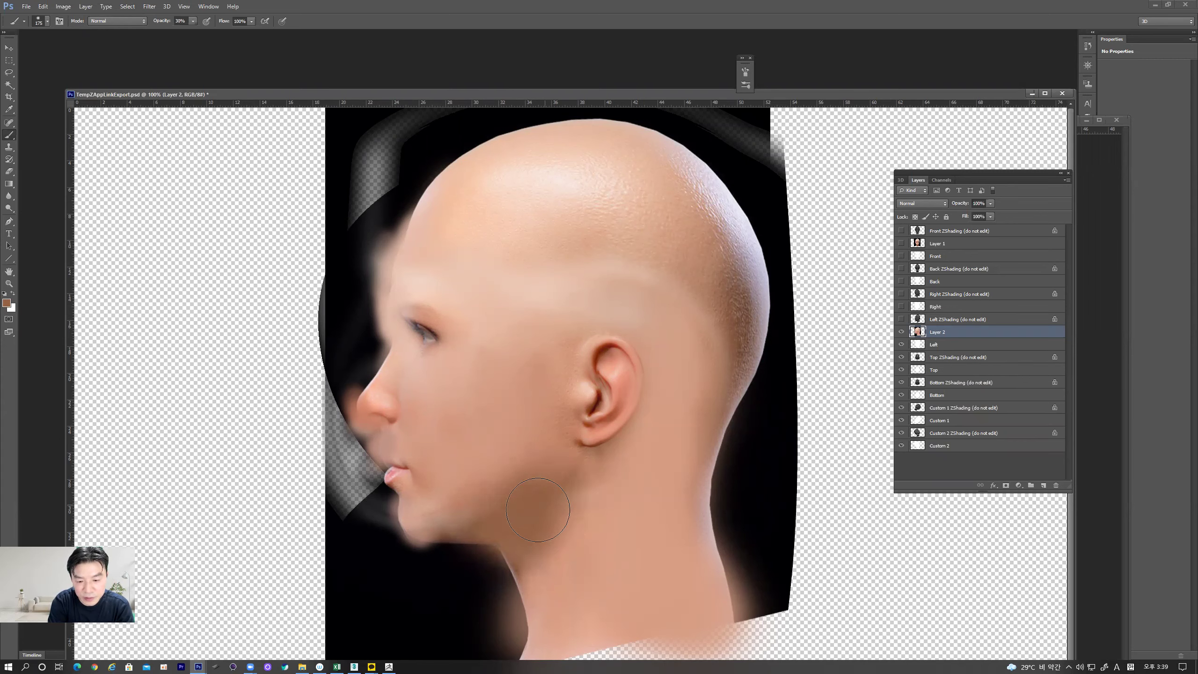
mouse_move(513, 553)
mouse_down()
mouse_move(537, 571)
mouse_move(570, 489)
mouse_move(566, 521)
mouse_move(516, 472)
mouse_move(535, 433)
mouse_move(459, 517)
mouse_move(509, 566)
mouse_move(531, 564)
mouse_move(504, 591)
mouse_up()
Step: Even out the skin tone on the back of the head and around the ear, and soften the eye and brow
alt+click(538, 406)
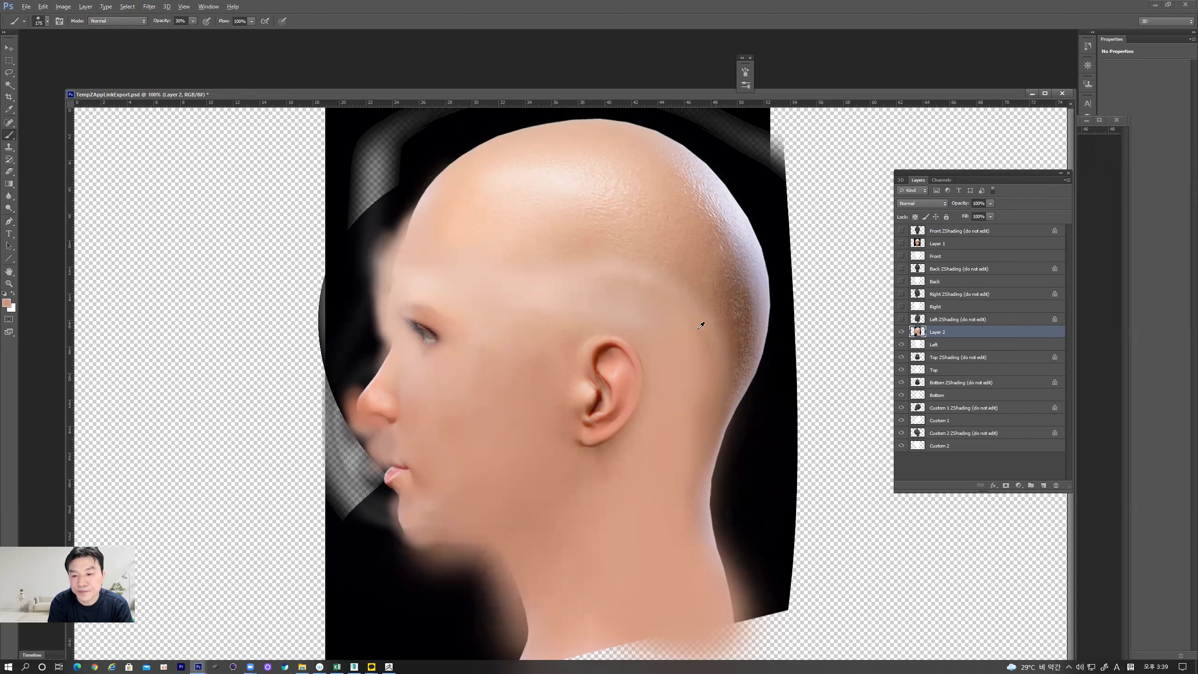
mouse_move(709, 338)
mouse_down()
mouse_move(716, 369)
mouse_move(724, 246)
mouse_move(716, 375)
mouse_move(652, 414)
mouse_move(583, 383)
mouse_move(562, 436)
mouse_move(575, 369)
mouse_move(554, 358)
mouse_move(674, 393)
mouse_move(655, 476)
mouse_move(637, 418)
mouse_up()
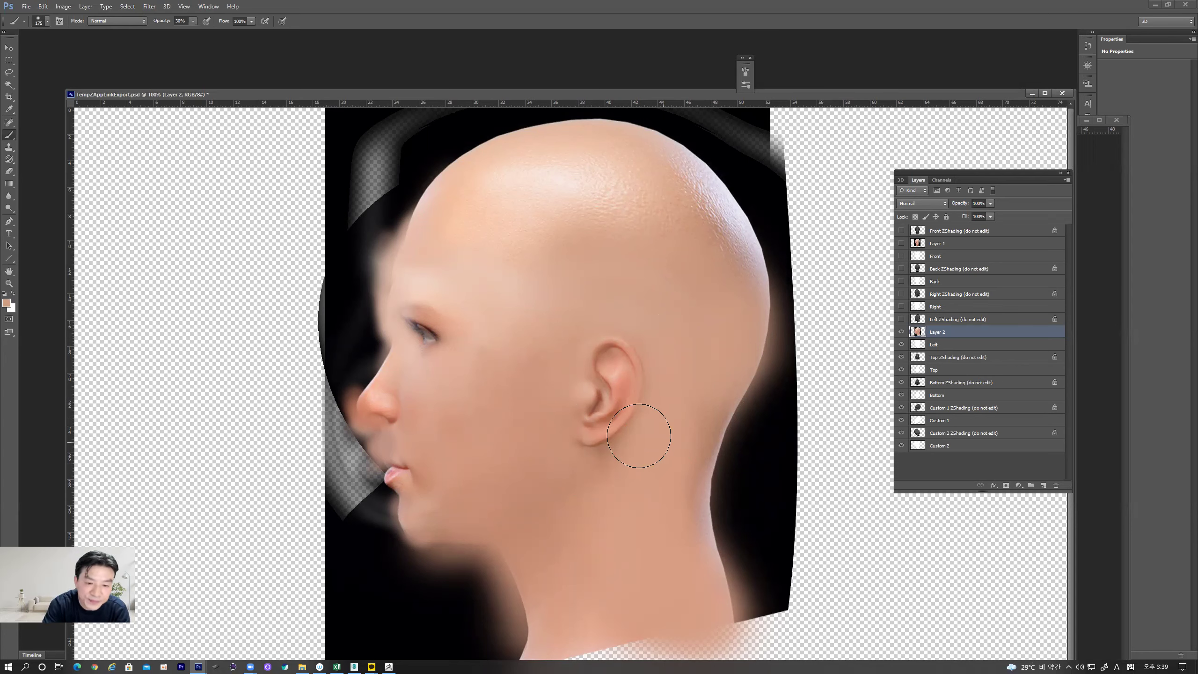
mouse_move(386, 359)
mouse_down()
mouse_move(411, 341)
mouse_move(399, 278)
mouse_move(428, 415)
mouse_up()
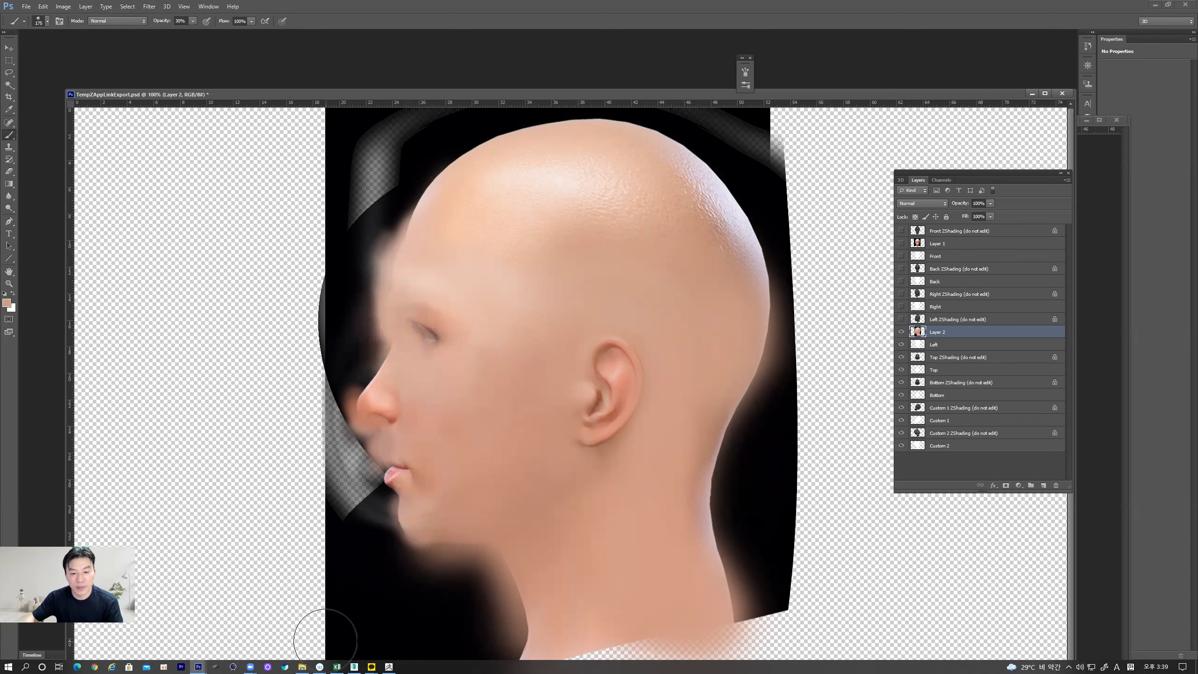
mouse_move(448, 521)
mouse_down()
mouse_move(482, 536)
mouse_move(472, 552)
mouse_up()
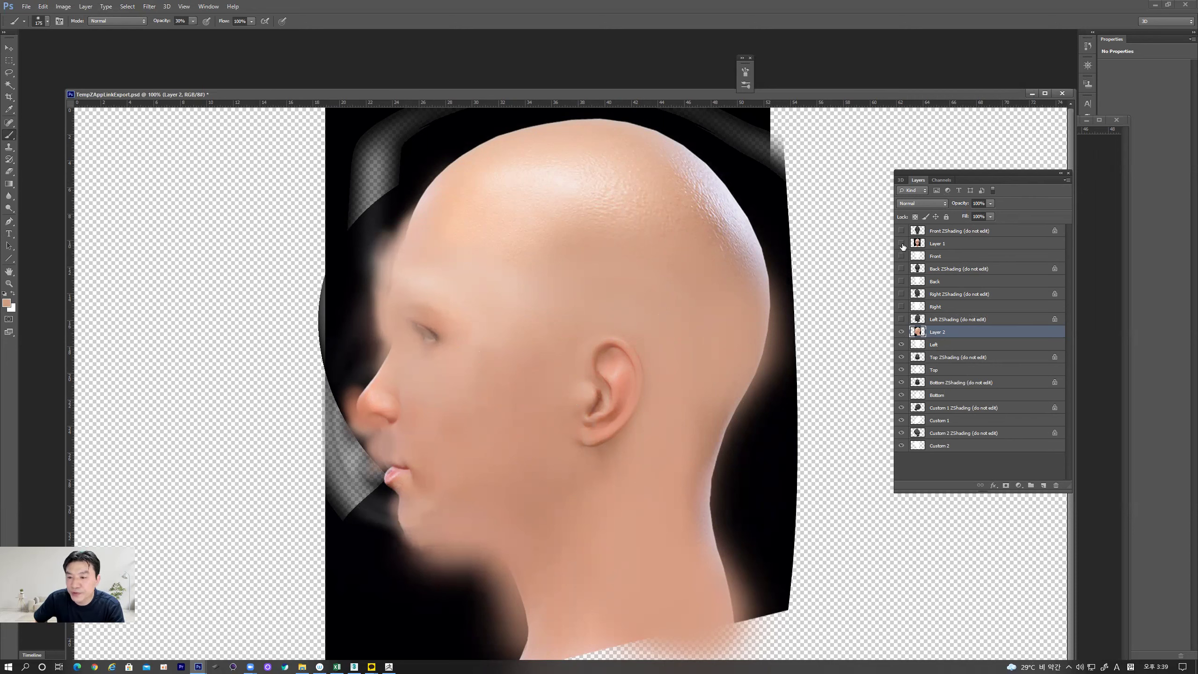
Step: Hide Layer 2, show the front photo on Layer 1, and make Layer 1 the active layer
click(901, 331)
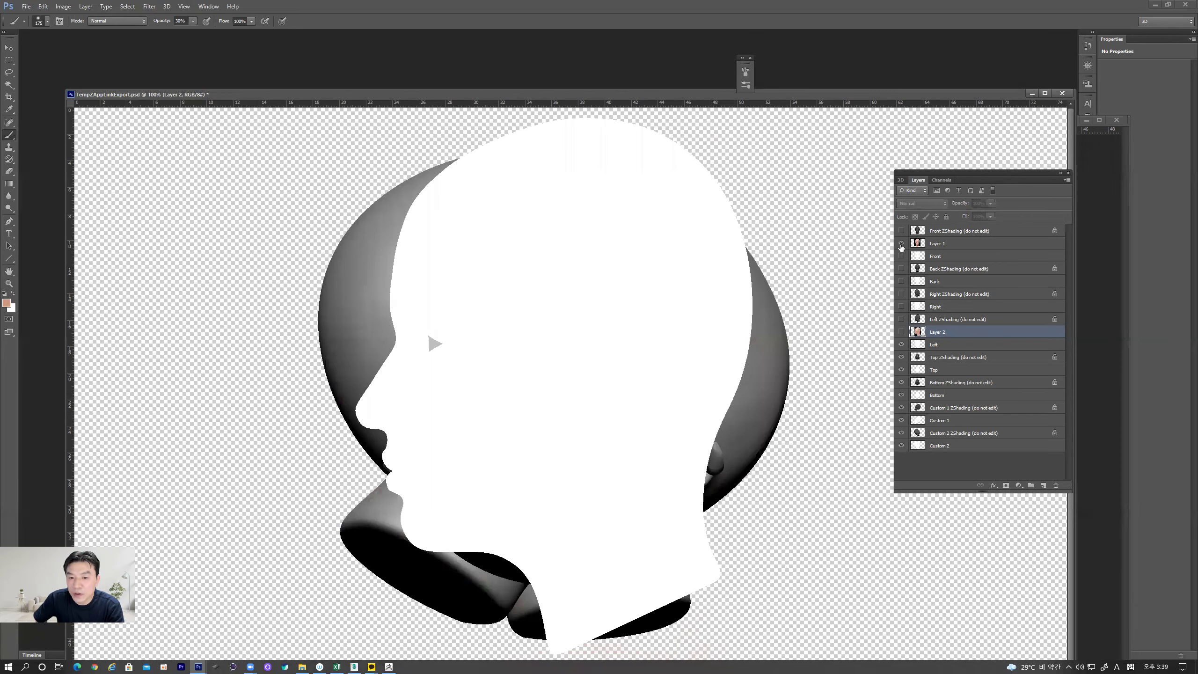
click(900, 244)
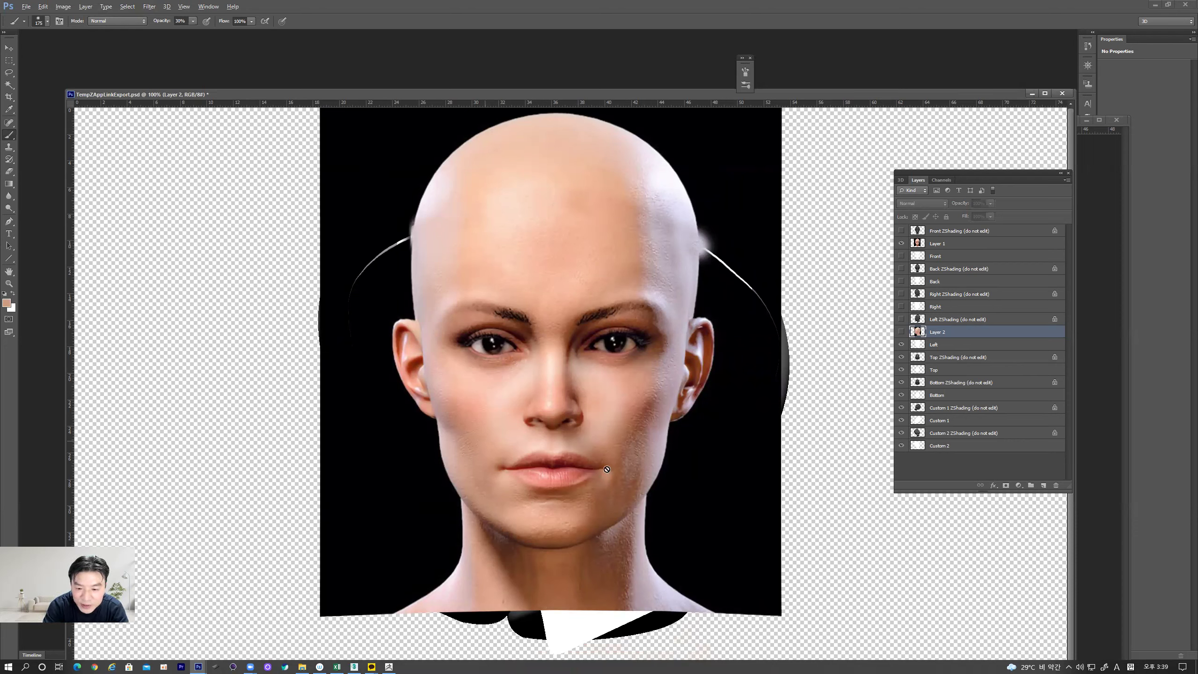
click(592, 269)
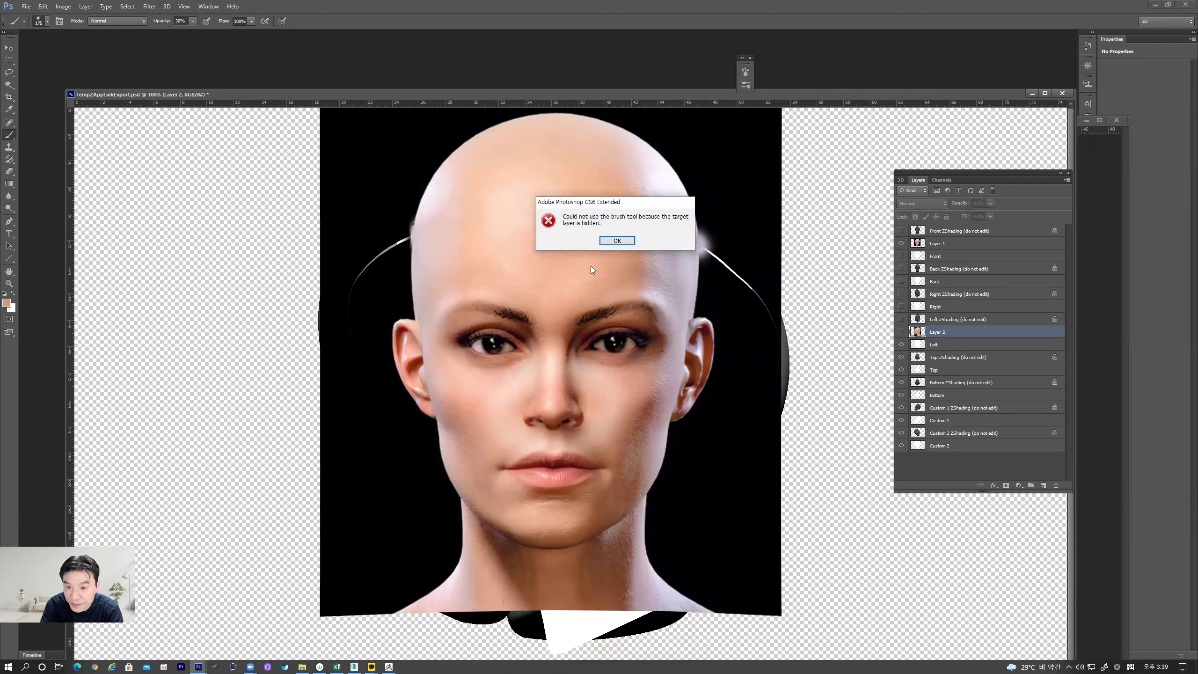
click(617, 240)
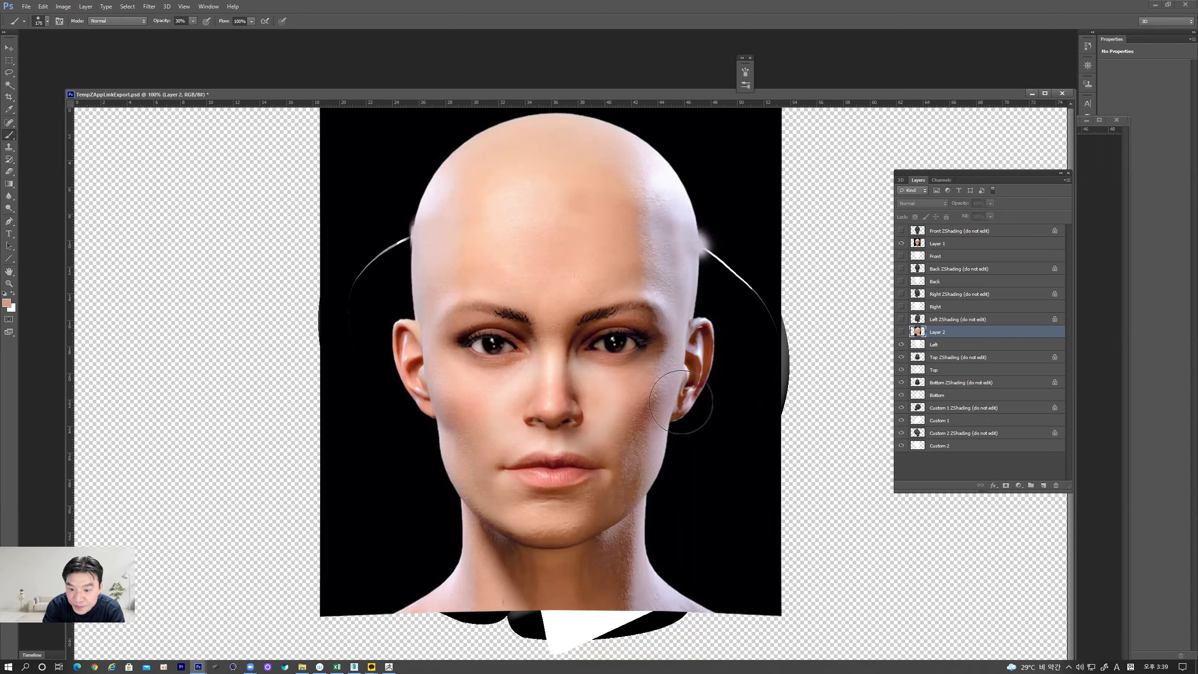
click(939, 244)
Step: Paint sampled skin tone over the jaw and neck shadows and outer cheeks of the front photo
alt+click(599, 432)
mouse_move(648, 439)
mouse_down()
mouse_move(644, 416)
mouse_move(590, 579)
mouse_move(533, 562)
mouse_move(472, 518)
mouse_move(623, 570)
mouse_move(618, 547)
mouse_move(658, 500)
mouse_move(627, 573)
mouse_move(489, 557)
mouse_move(481, 570)
mouse_move(440, 396)
mouse_move(446, 511)
mouse_move(465, 450)
mouse_up()
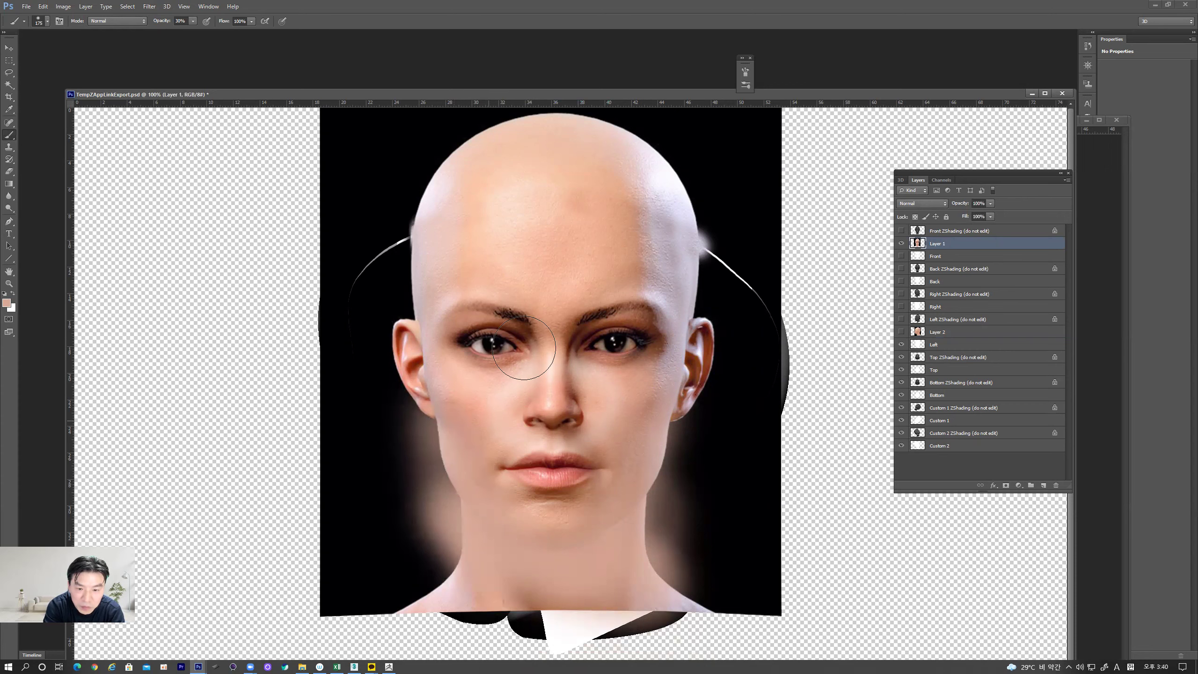
mouse_move(694, 305)
mouse_down()
mouse_move(679, 368)
mouse_move(594, 404)
mouse_move(606, 384)
mouse_move(590, 418)
mouse_move(542, 453)
mouse_move(529, 443)
mouse_move(529, 471)
mouse_move(550, 425)
mouse_up()
Step: With a smaller brush, soften the nose shading, temples and ear edges of the front face with skin tone
key(bracketleft)
key(bracketleft)
key(bracketleft)
key(bracketleft)
mouse_move(519, 514)
mouse_down()
mouse_move(604, 519)
mouse_move(623, 500)
mouse_move(599, 498)
mouse_move(673, 429)
mouse_move(703, 309)
mouse_move(683, 391)
mouse_move(703, 385)
mouse_move(690, 280)
mouse_up()
mouse_move(401, 323)
mouse_down()
mouse_move(363, 330)
mouse_move(408, 288)
mouse_move(422, 222)
mouse_move(428, 257)
mouse_move(398, 379)
mouse_up()
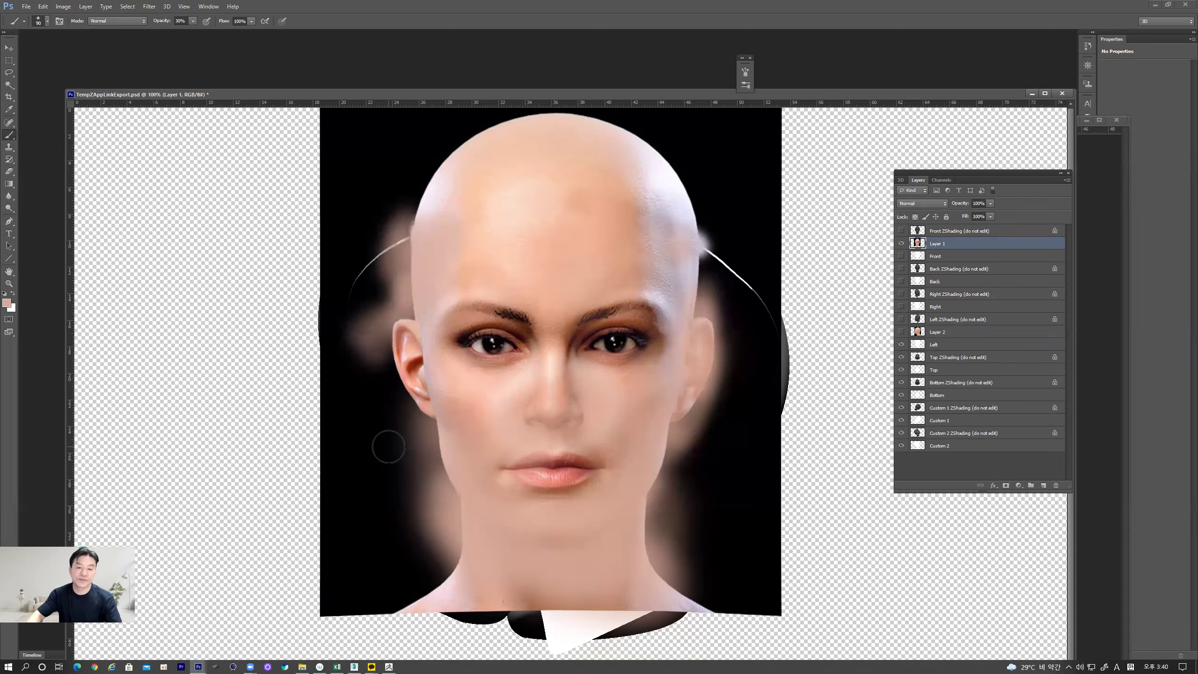
Step: Switch to the Move tool and show Layer 2 and all the ZShading and view layers again
click(11, 49)
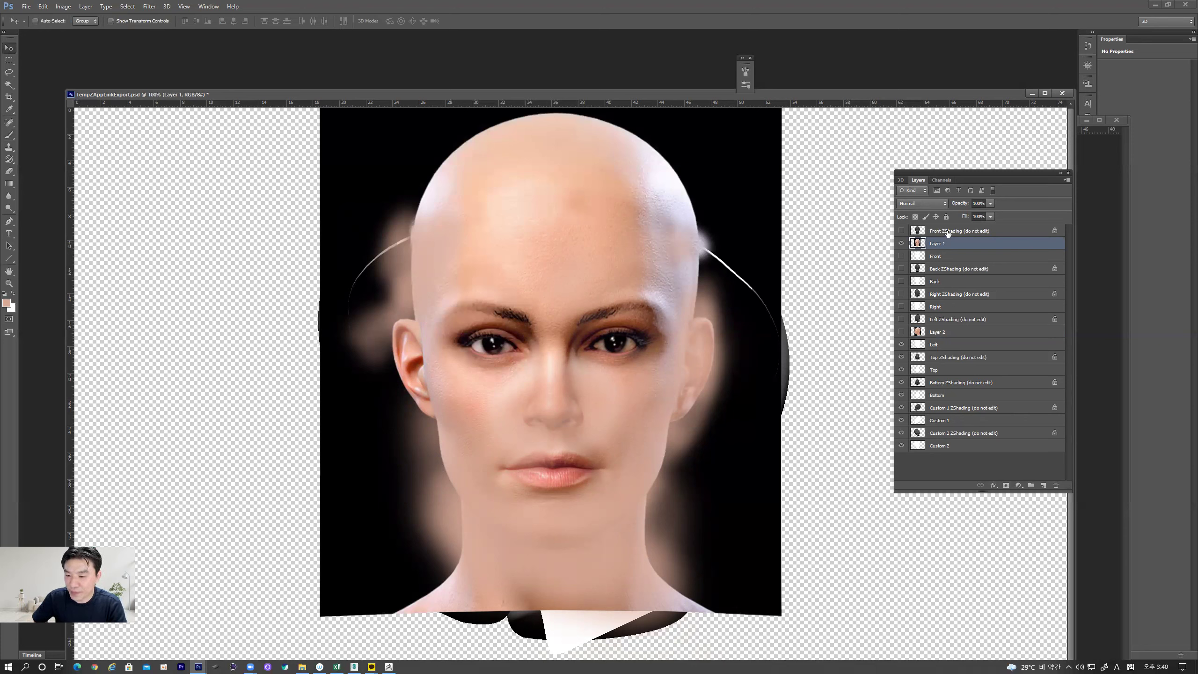
click(901, 231)
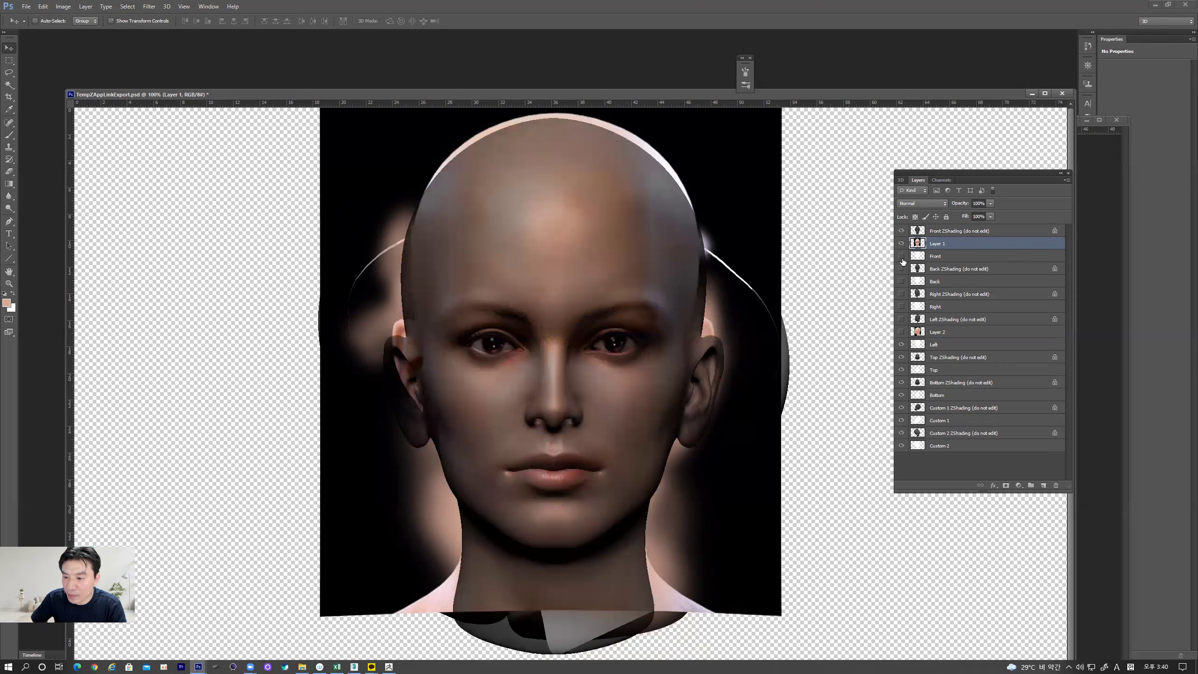
click(901, 332)
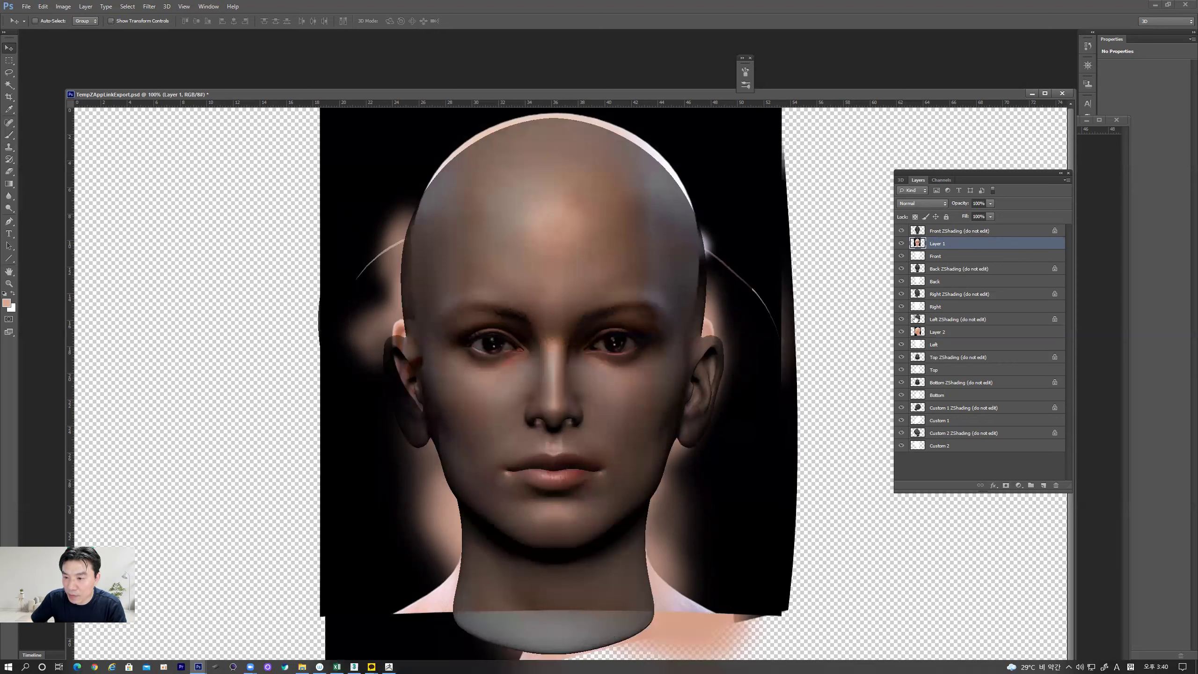
Step: Try merging the Front ZShading layer with Layer 1, and undo the merge
click(963, 235)
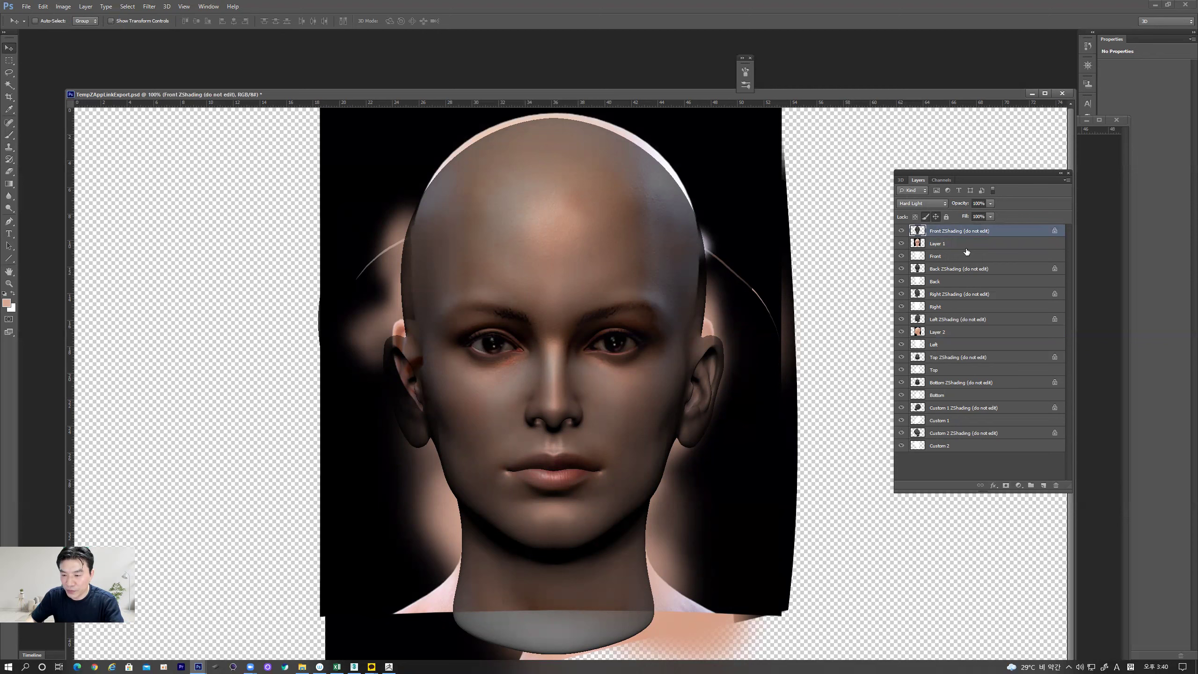
shift+click(965, 244)
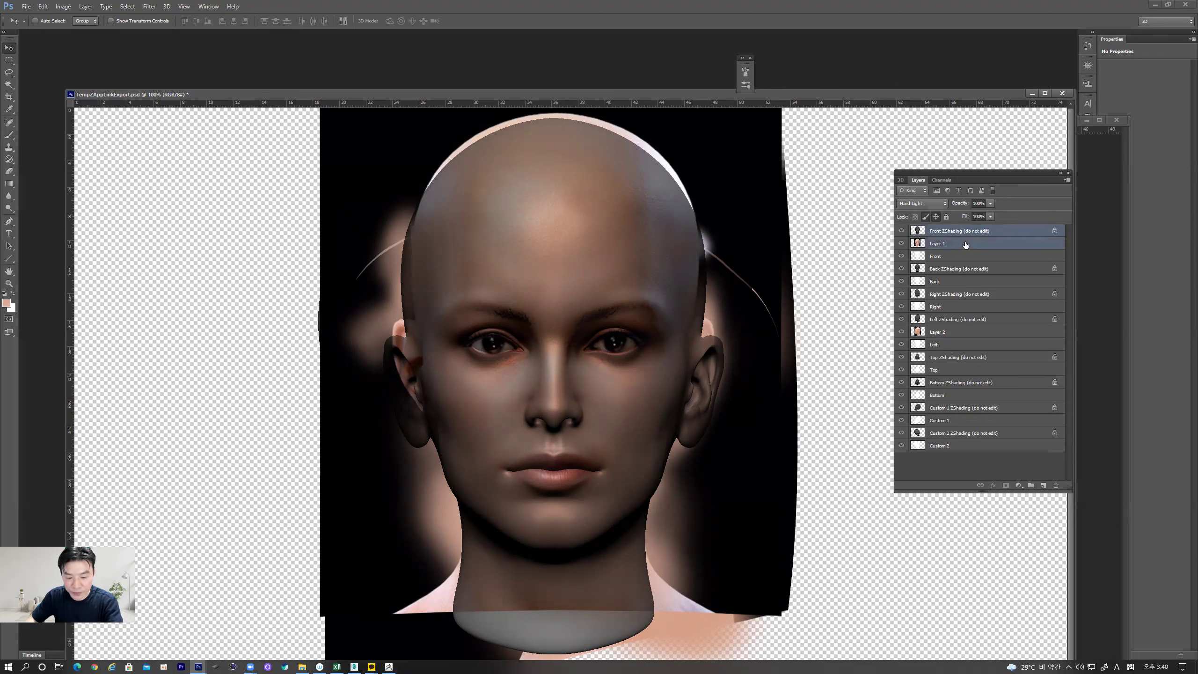
key(ctrl+e)
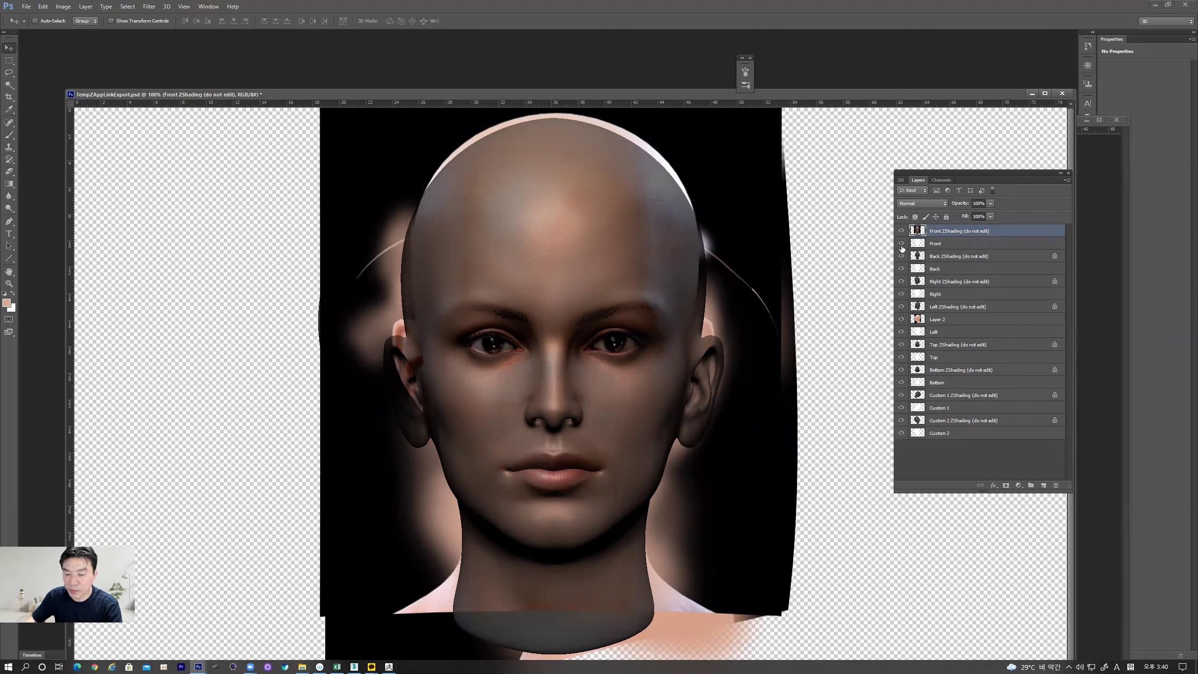
key(ctrl+z)
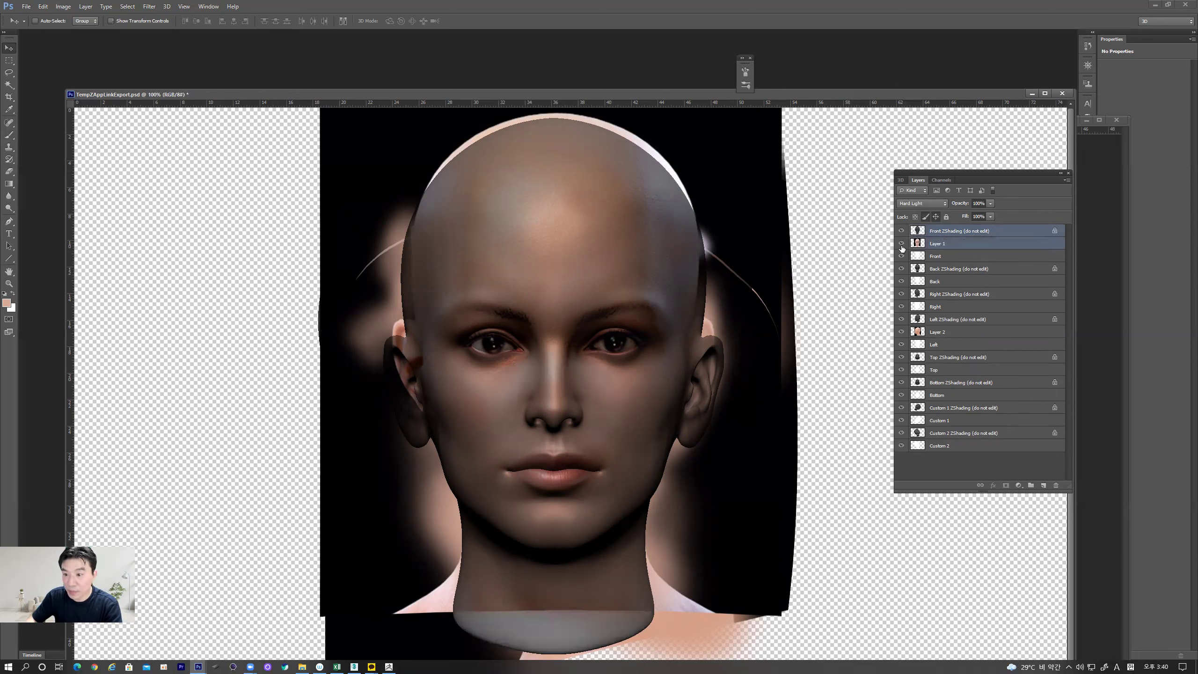
Step: Compare the front face photo with the Front ZShading layer hidden and shown
click(955, 231)
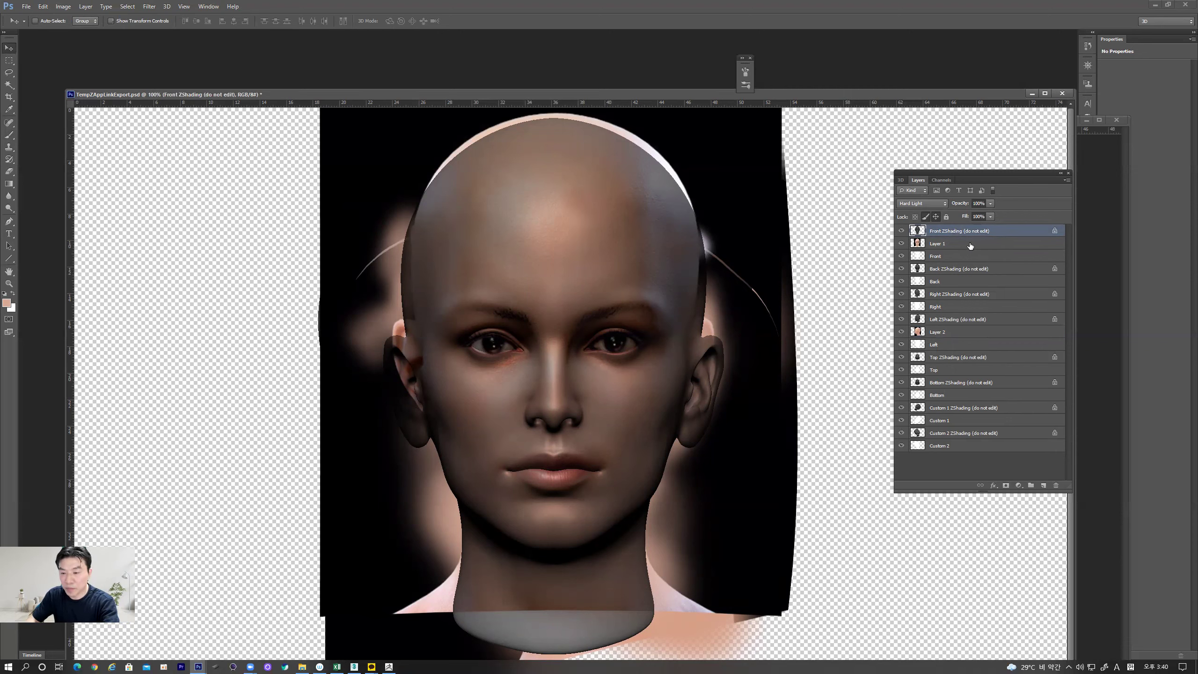
click(901, 231)
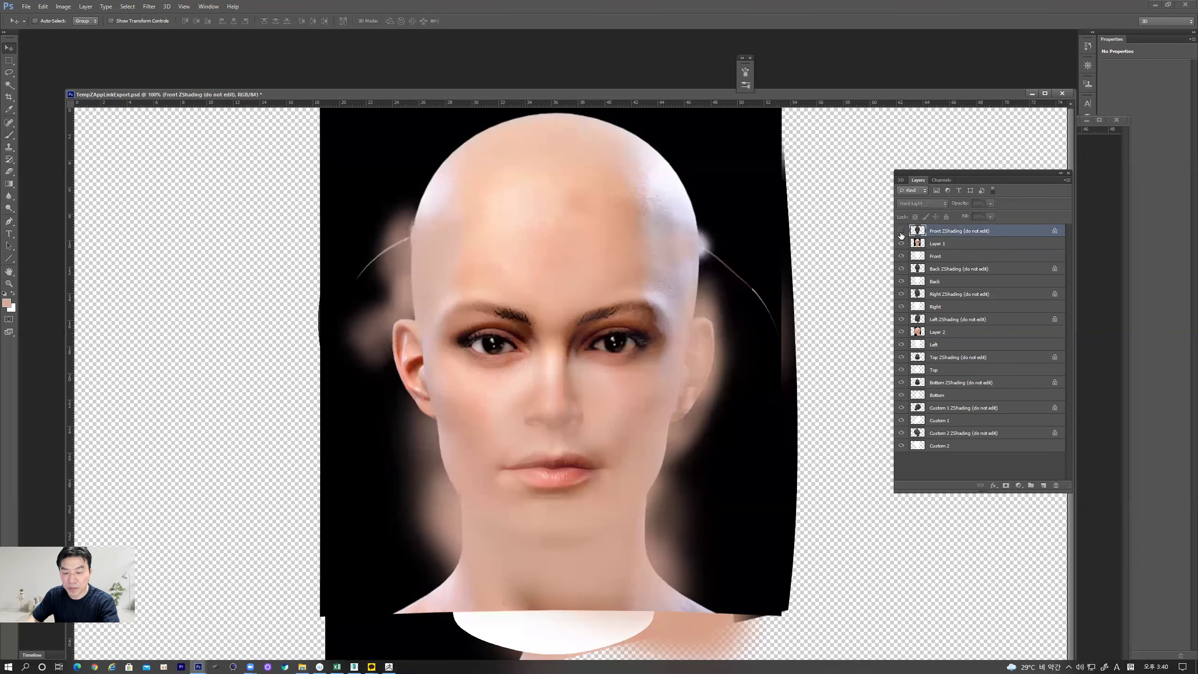
click(900, 232)
click(901, 231)
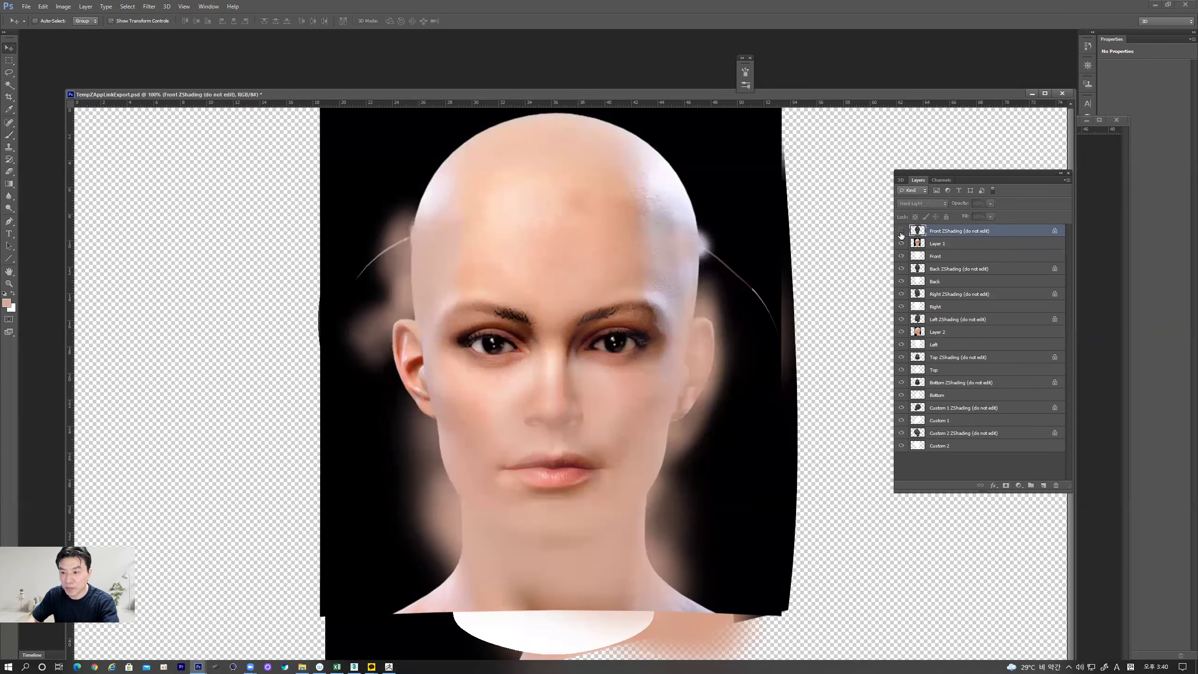
click(900, 231)
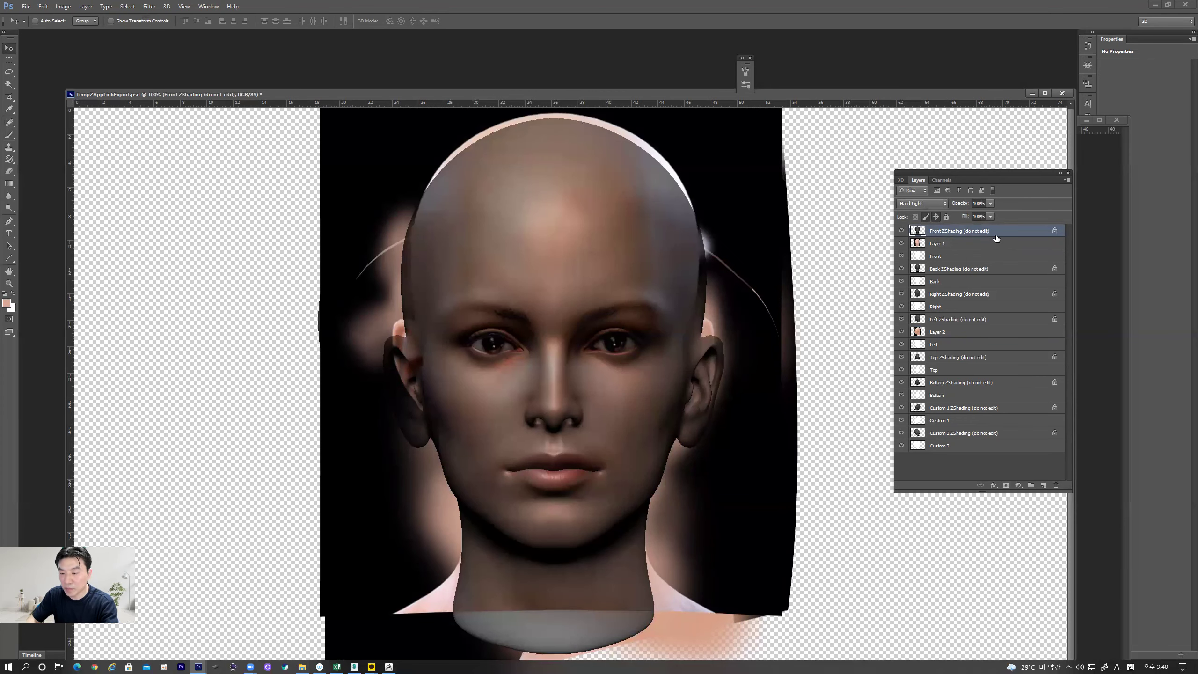
click(965, 243)
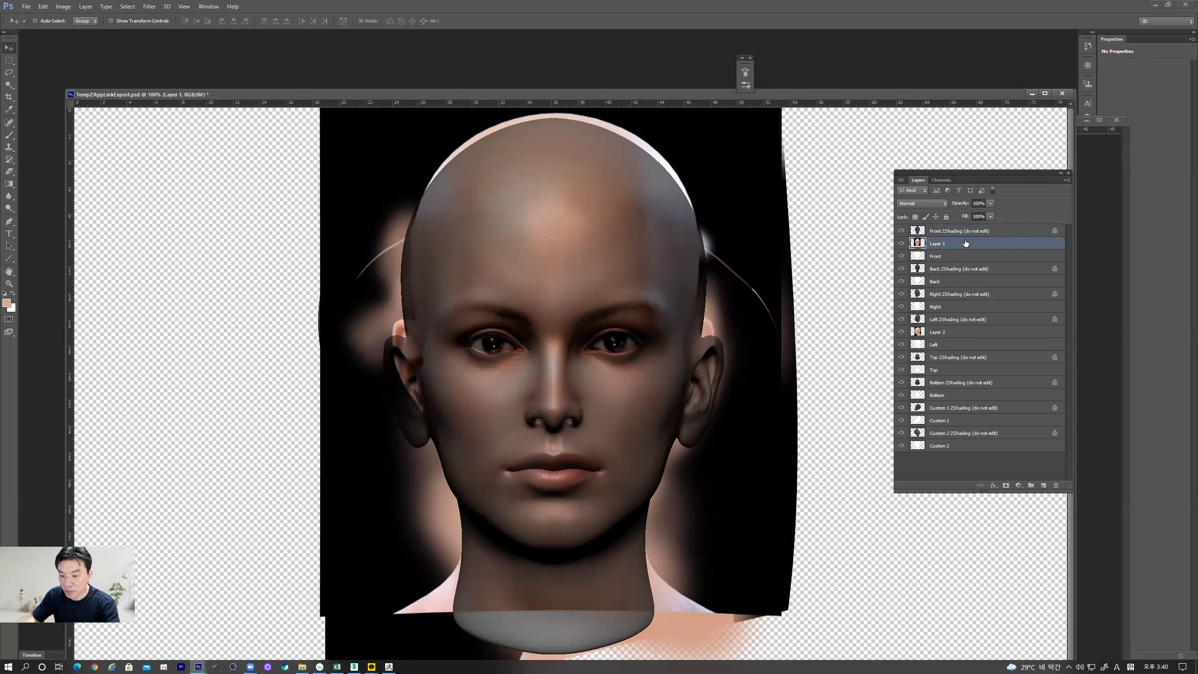
click(966, 231)
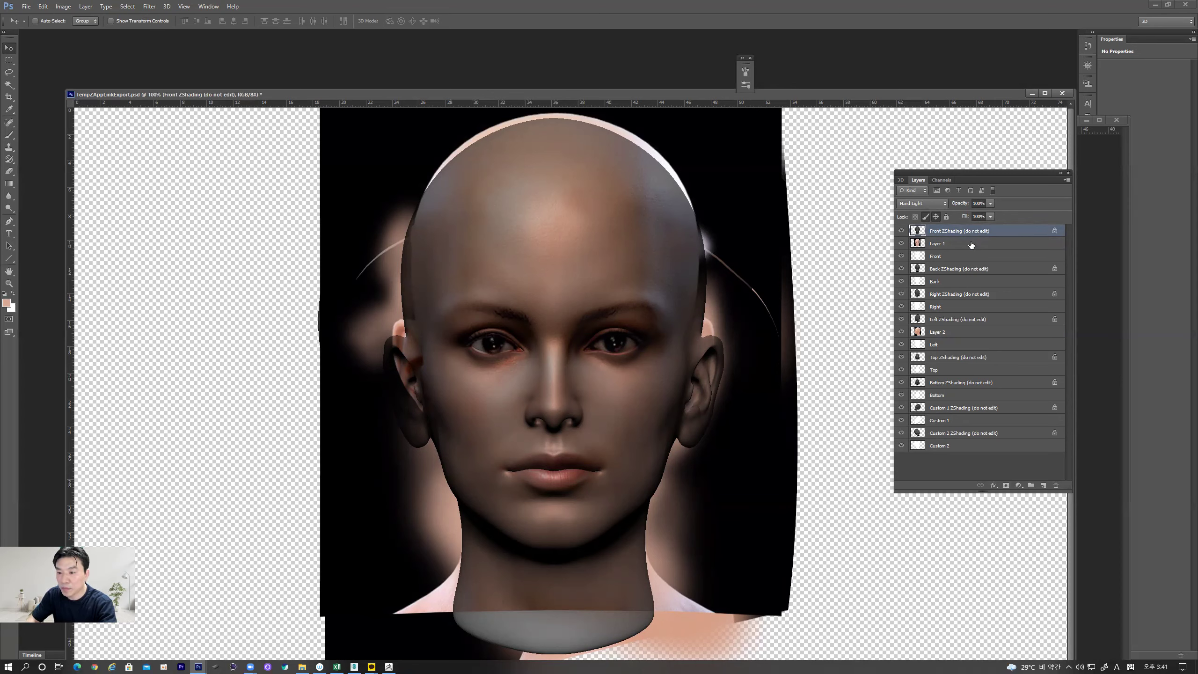
Step: Hide the Front ZShading layer and merge it together with Layer 1 into the Front layer
click(901, 231)
shift+click(954, 244)
key(ctrl+e)
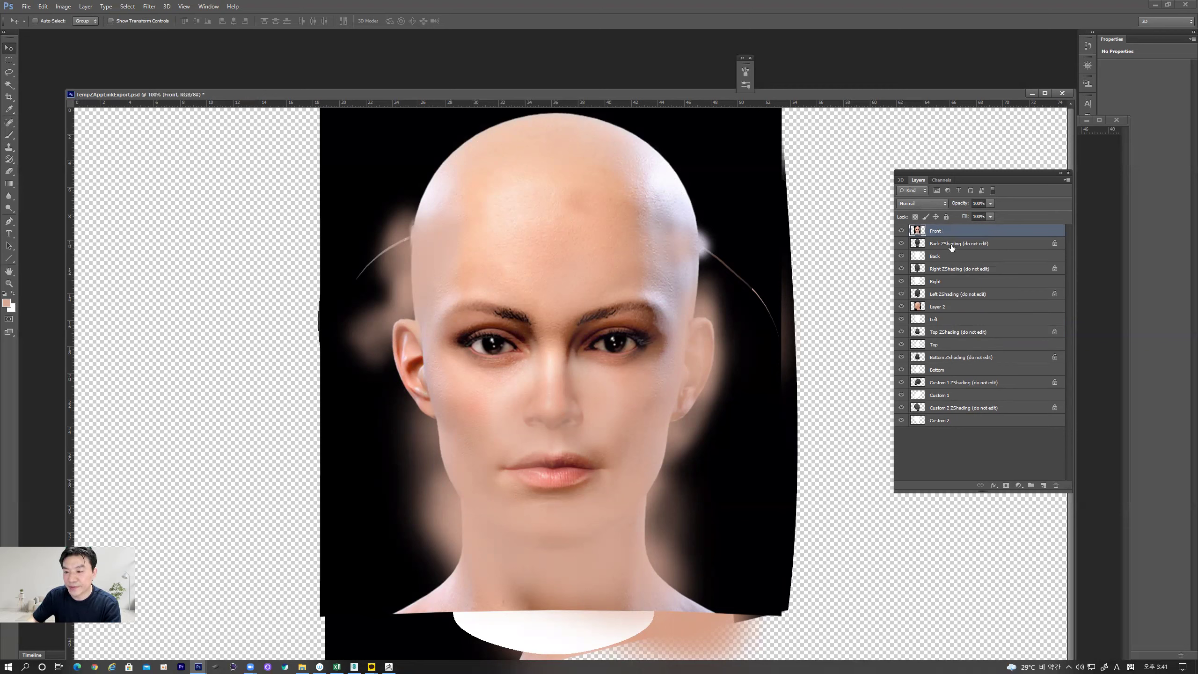
Step: Merge the Back ZShading and Right ZShading layers down into the Back and Right layers
click(952, 247)
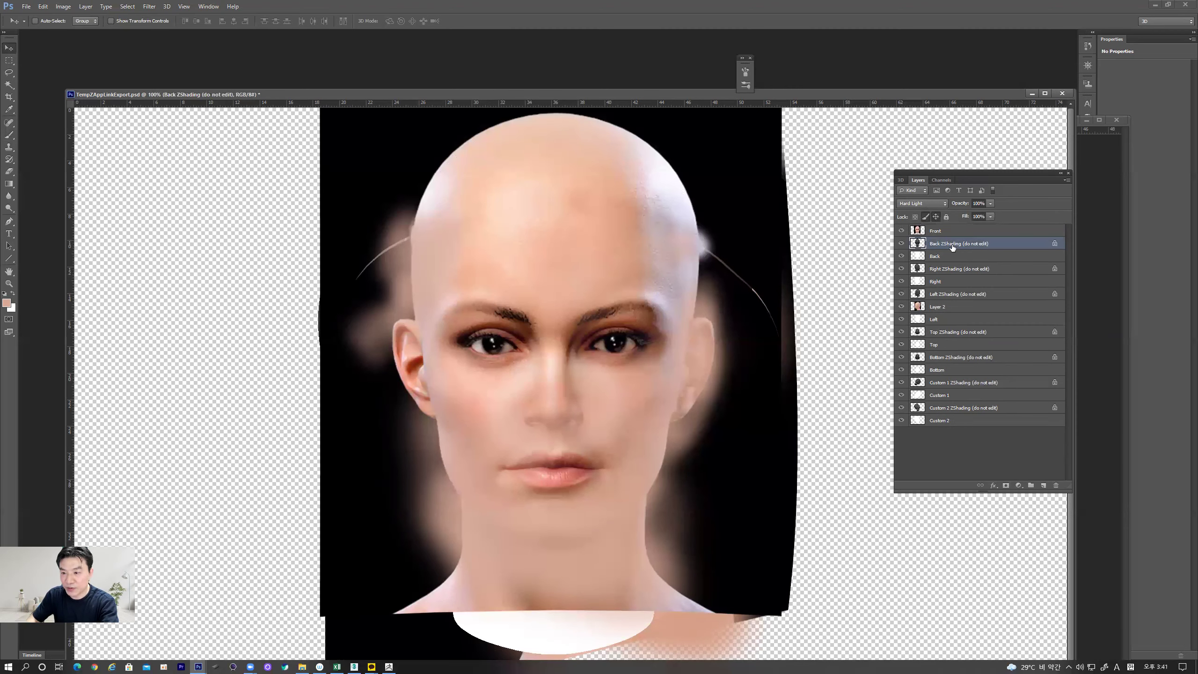
key(Delete)
click(955, 256)
key(Delete)
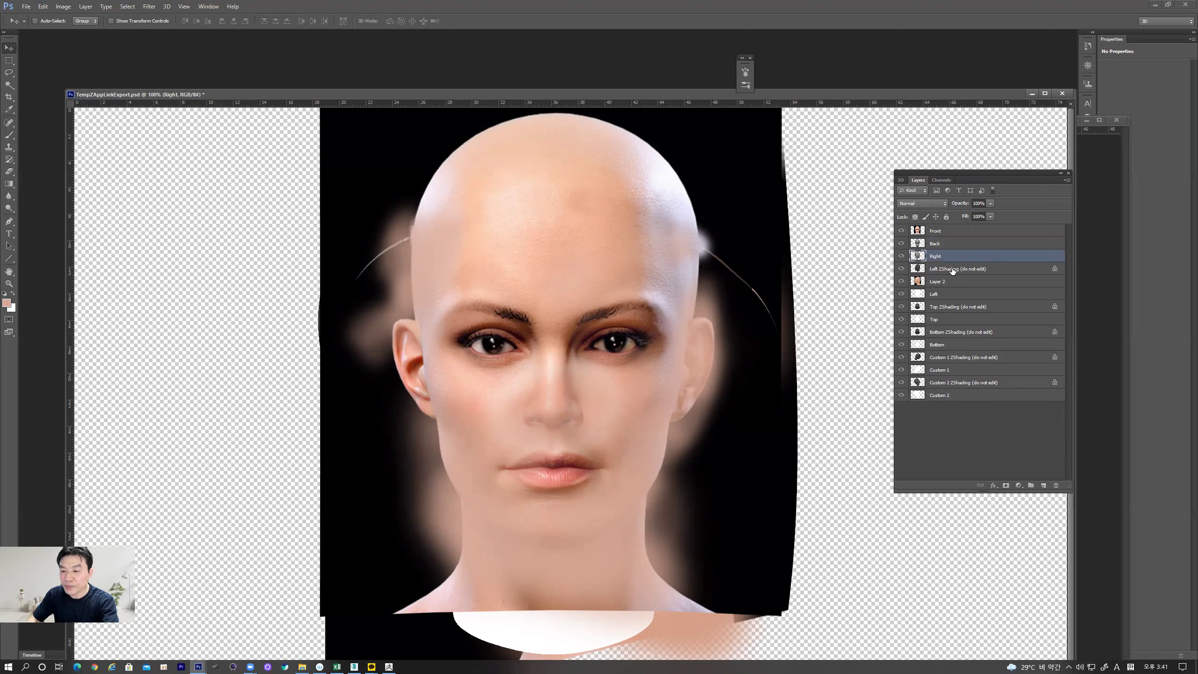
Step: Hide the Left ZShading layer and merge it together with Layer 2 into the Left layer
click(953, 271)
shift+click(953, 281)
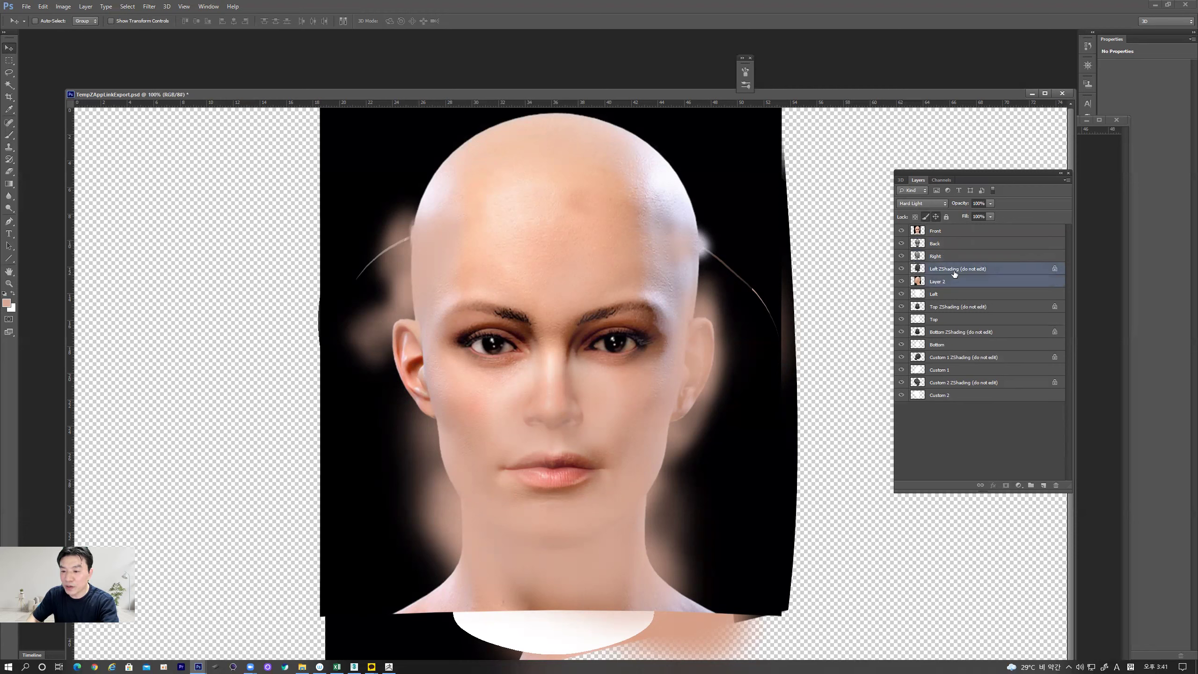
click(955, 271)
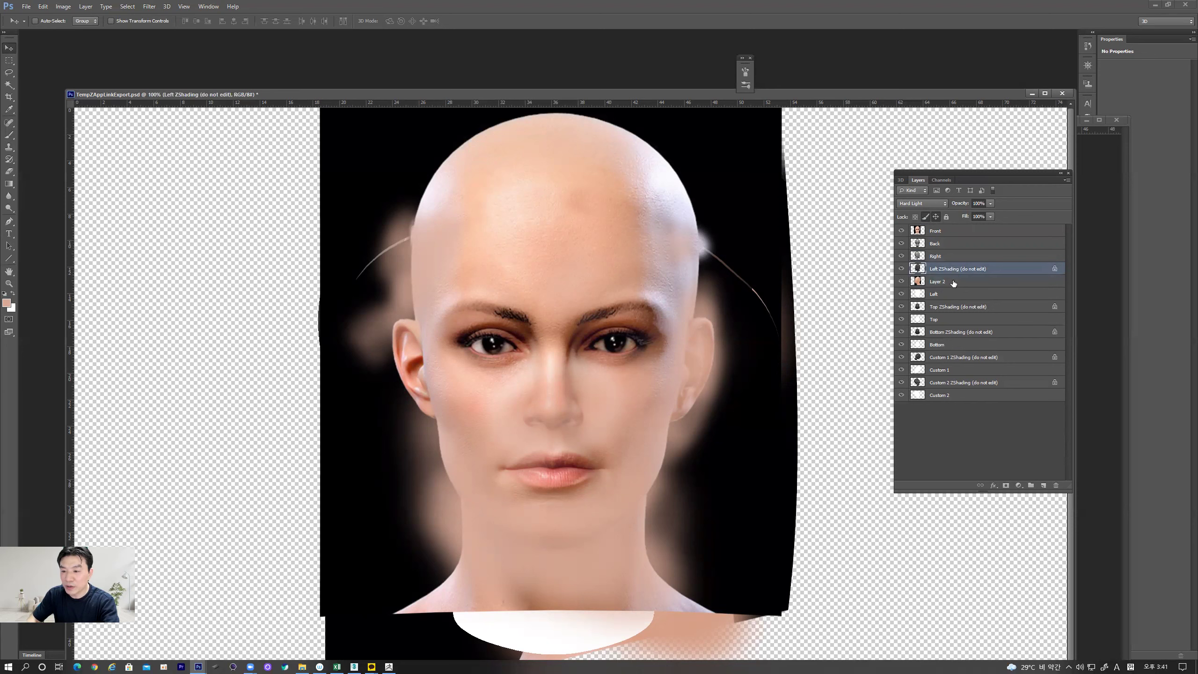
shift+click(952, 281)
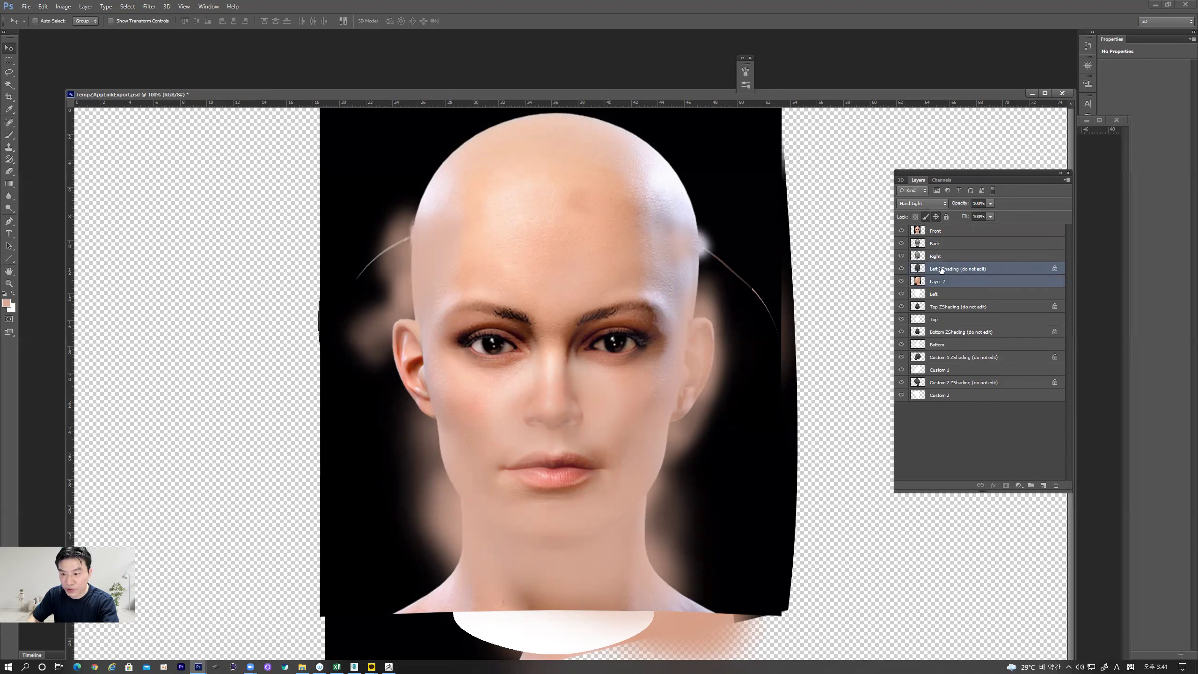
click(901, 269)
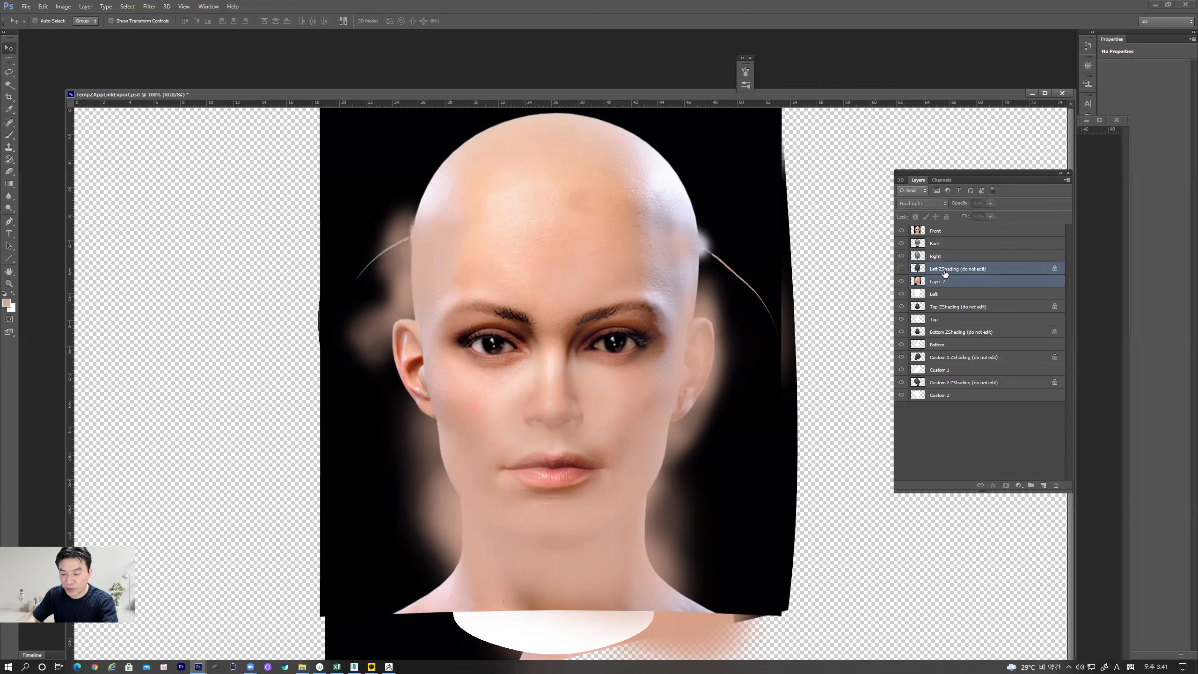
key(ctrl+e)
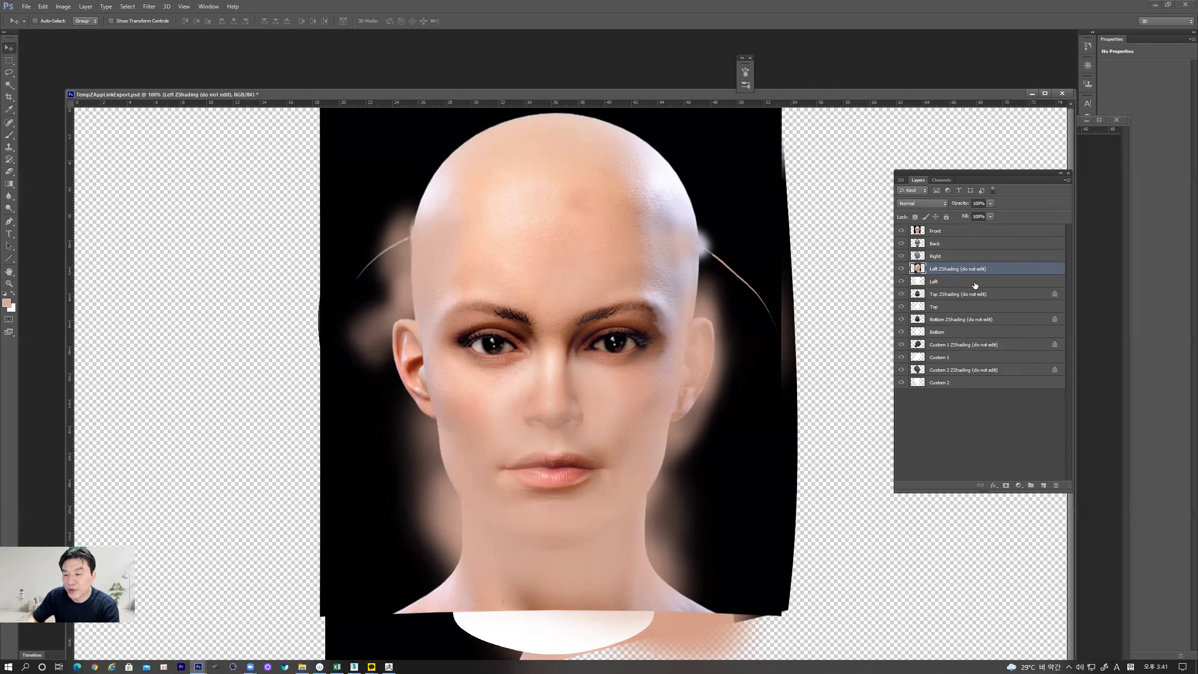
key(ctrl+e)
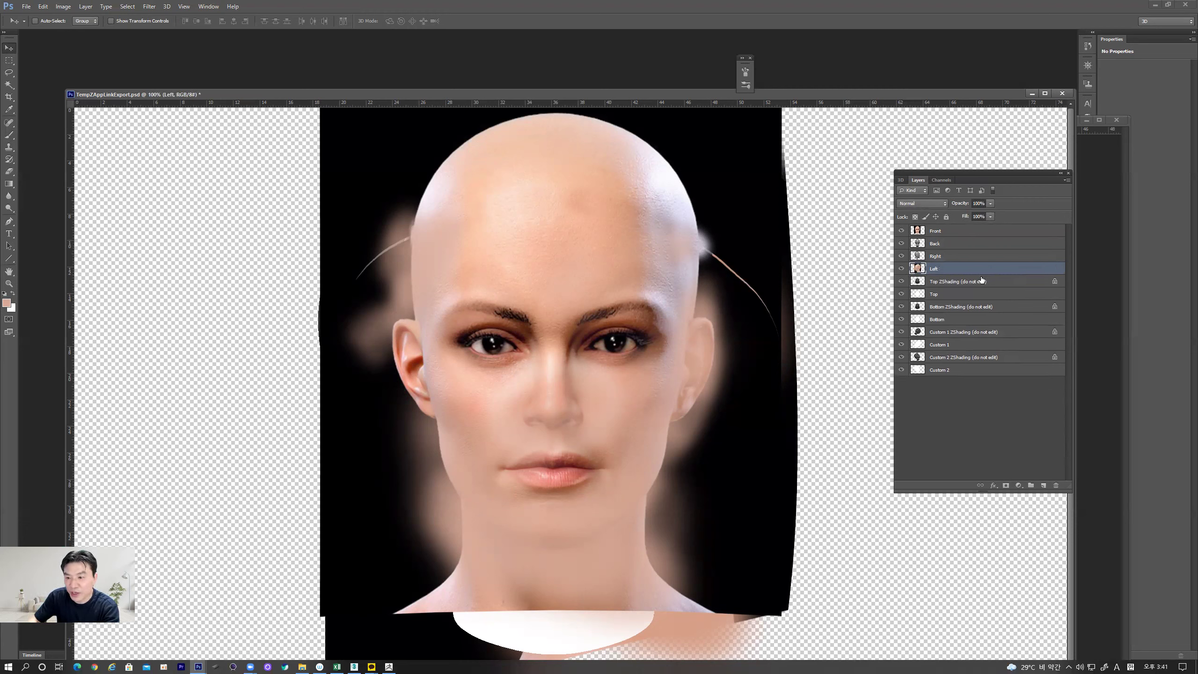
Step: Merge the Top, Bottom, Custom 1 and Custom 2 ZShading layers into their matching view layers and deselect all layers
click(942, 286)
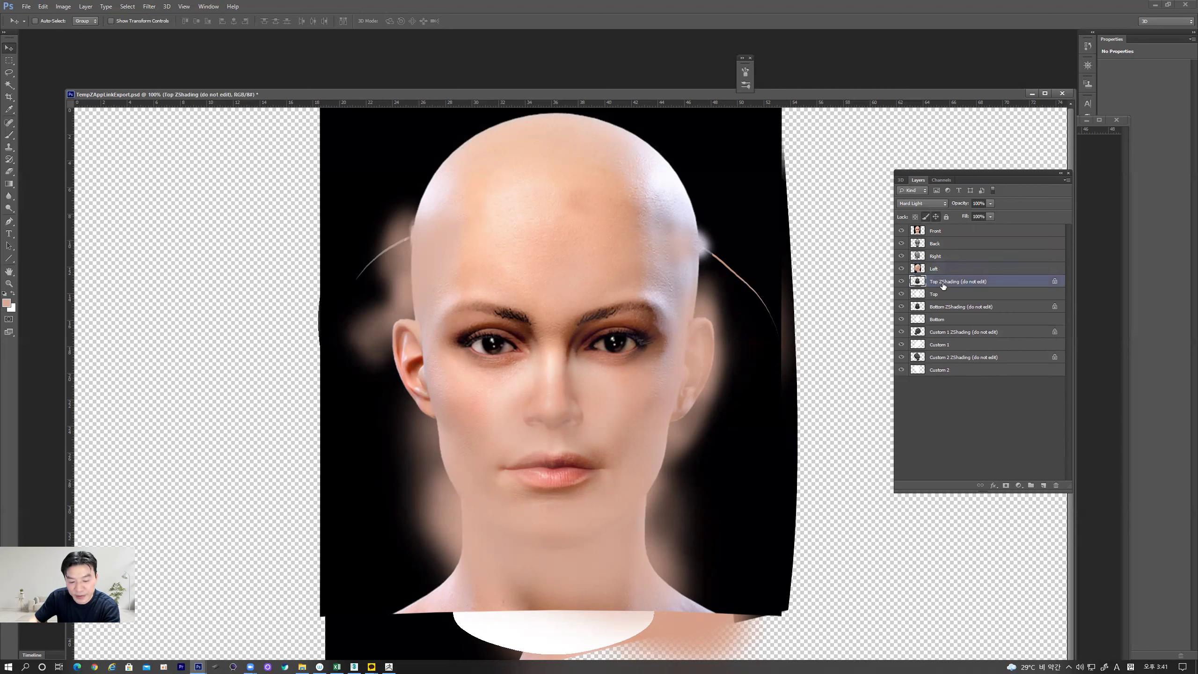
key(ctrl+e)
click(946, 297)
key(ctrl+e)
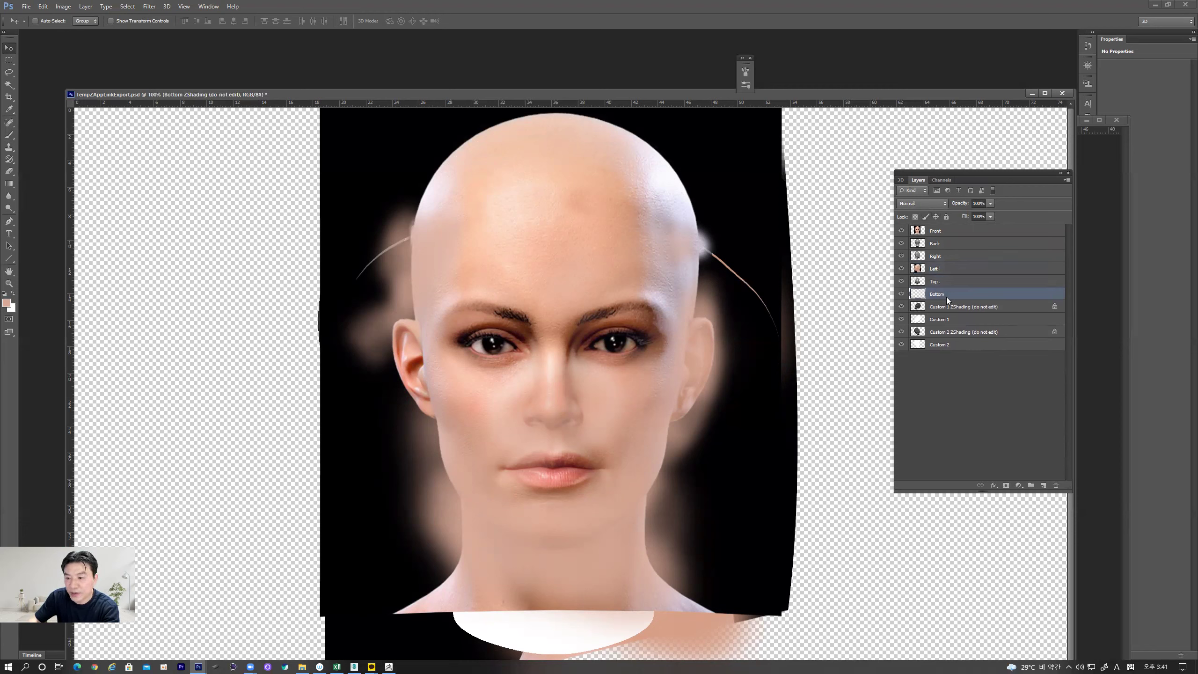
click(948, 310)
key(ctrl+e)
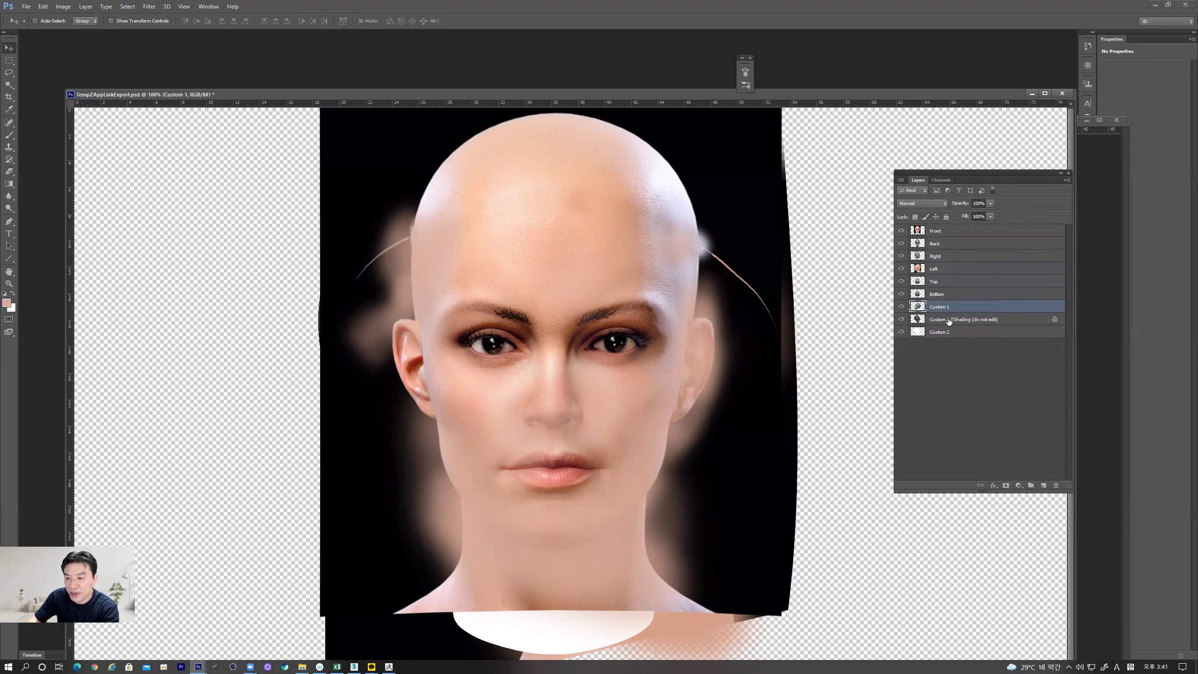
click(949, 323)
key(ctrl+e)
click(960, 391)
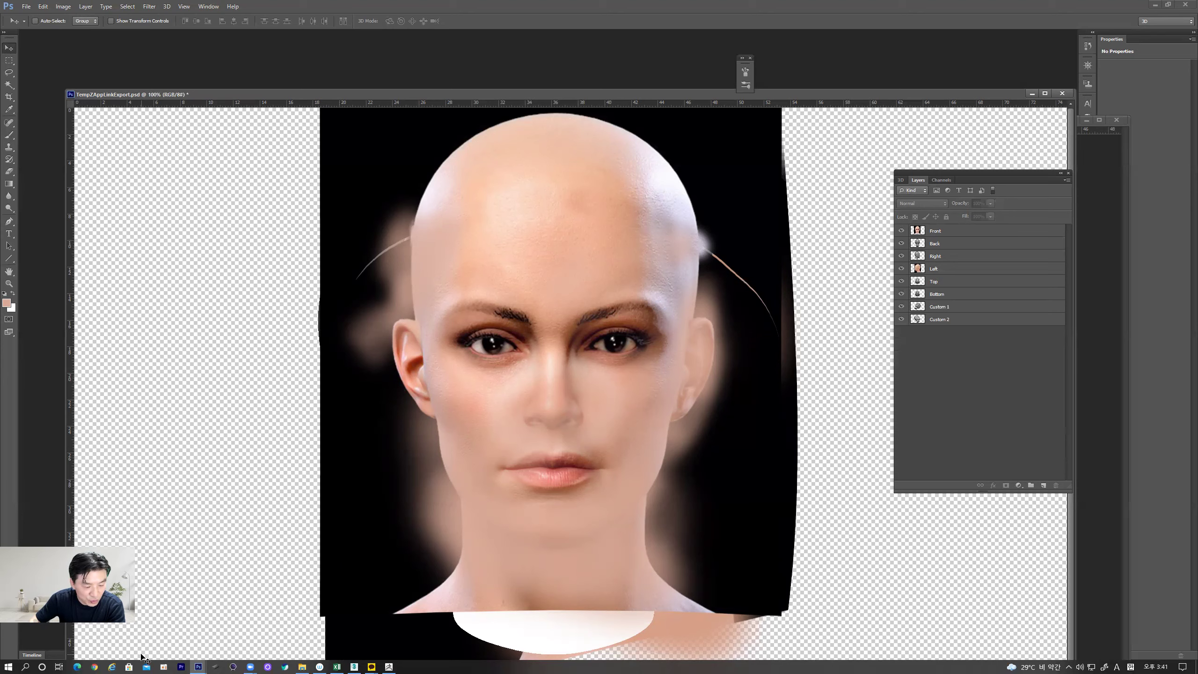
click(301, 664)
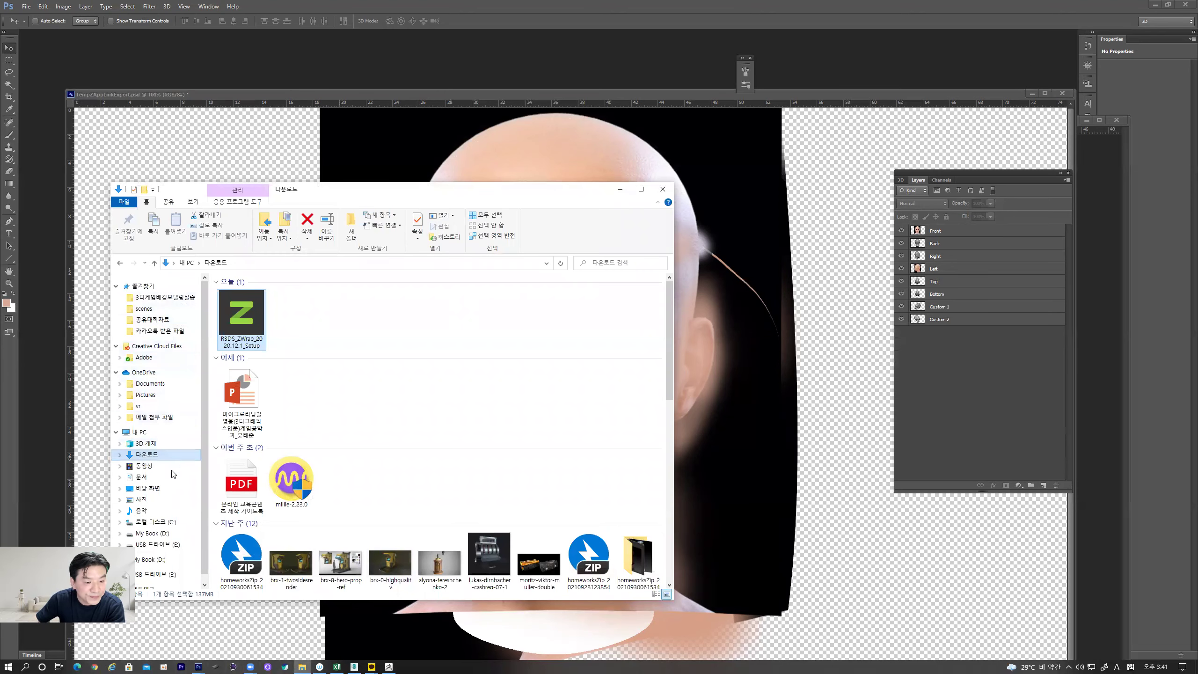
double_click(46, 360)
scroll(565, 333, down, 5)
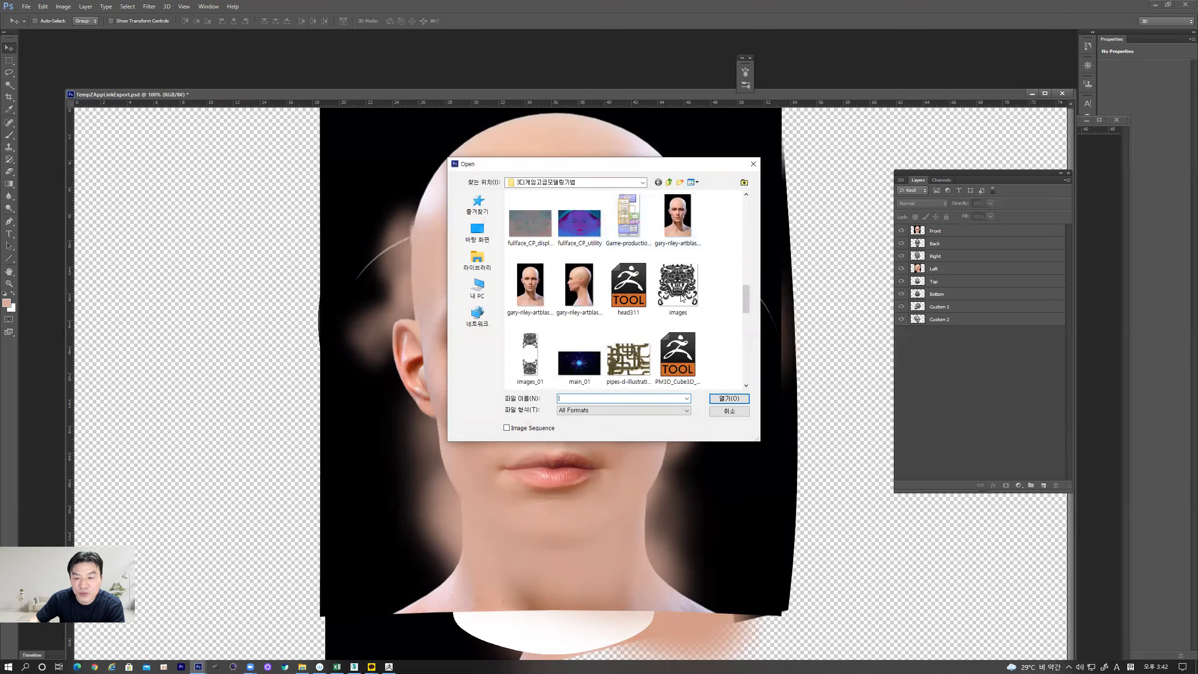
click(736, 413)
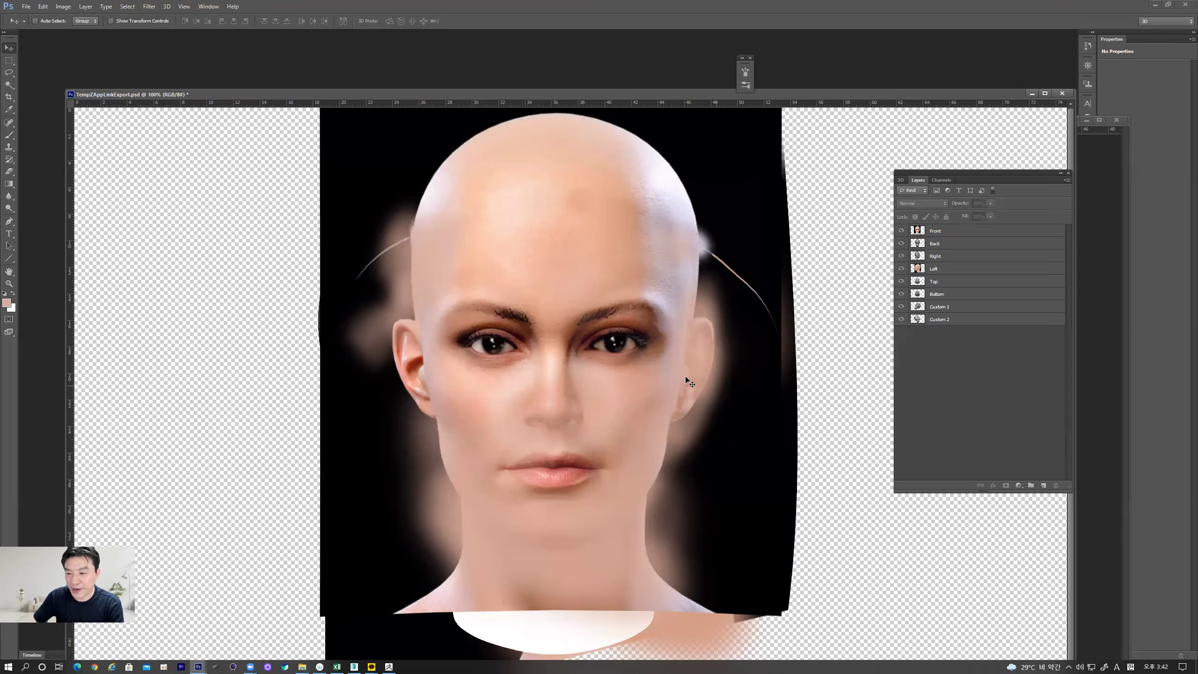
Step: Save TempZAppLinkExport.psd, switch to ZBrush and let ZAppLink bring the edited views back
click(27, 6)
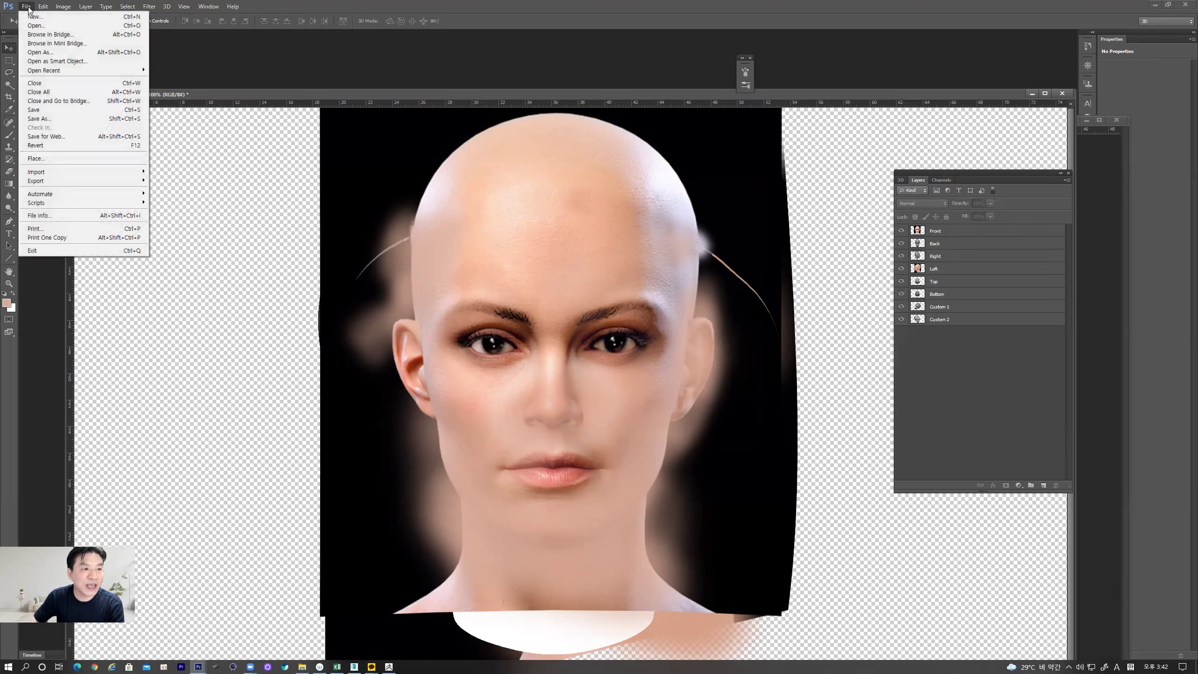
click(28, 110)
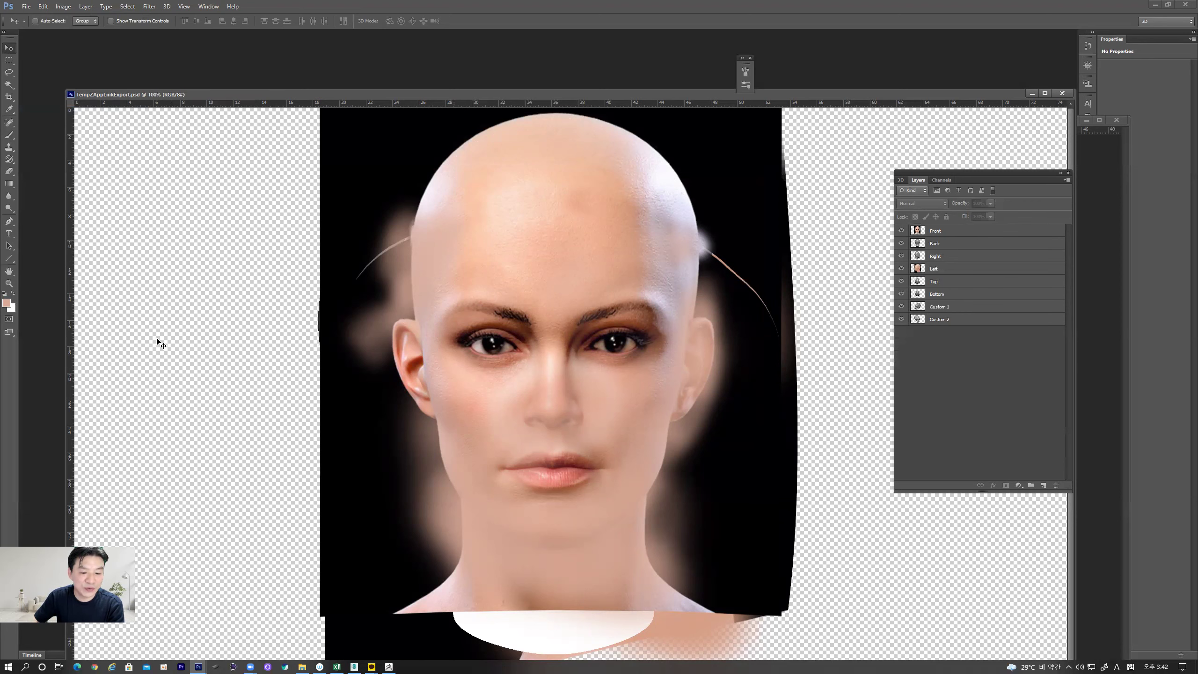
click(390, 665)
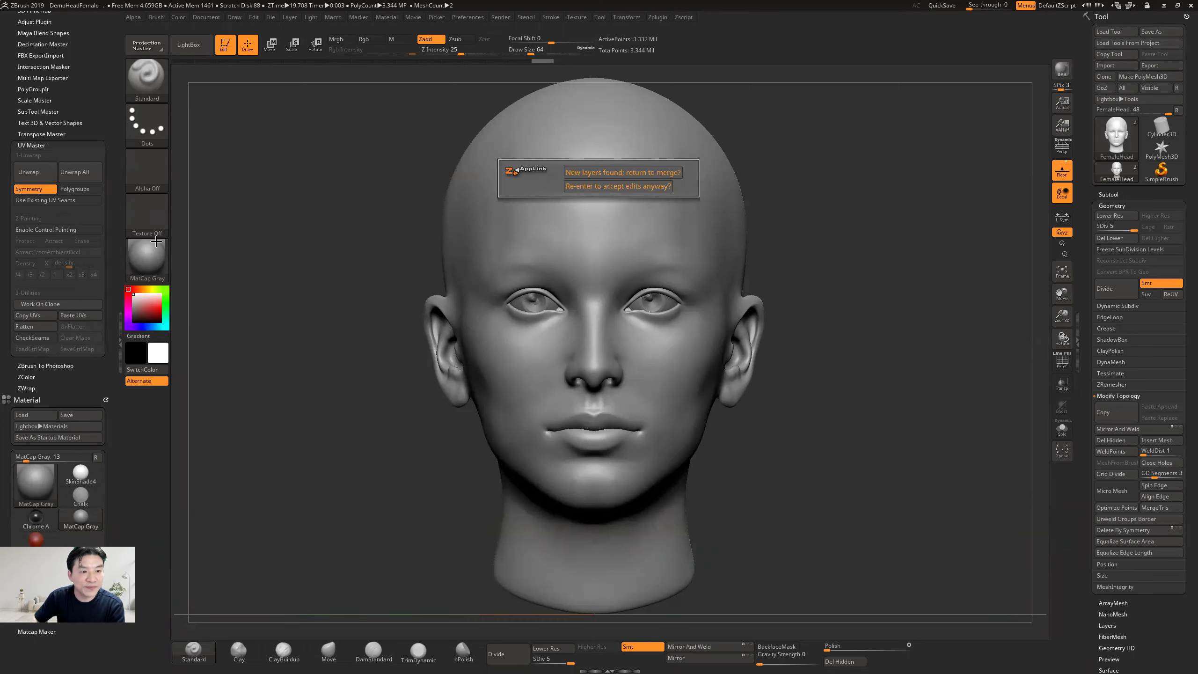
click(605, 187)
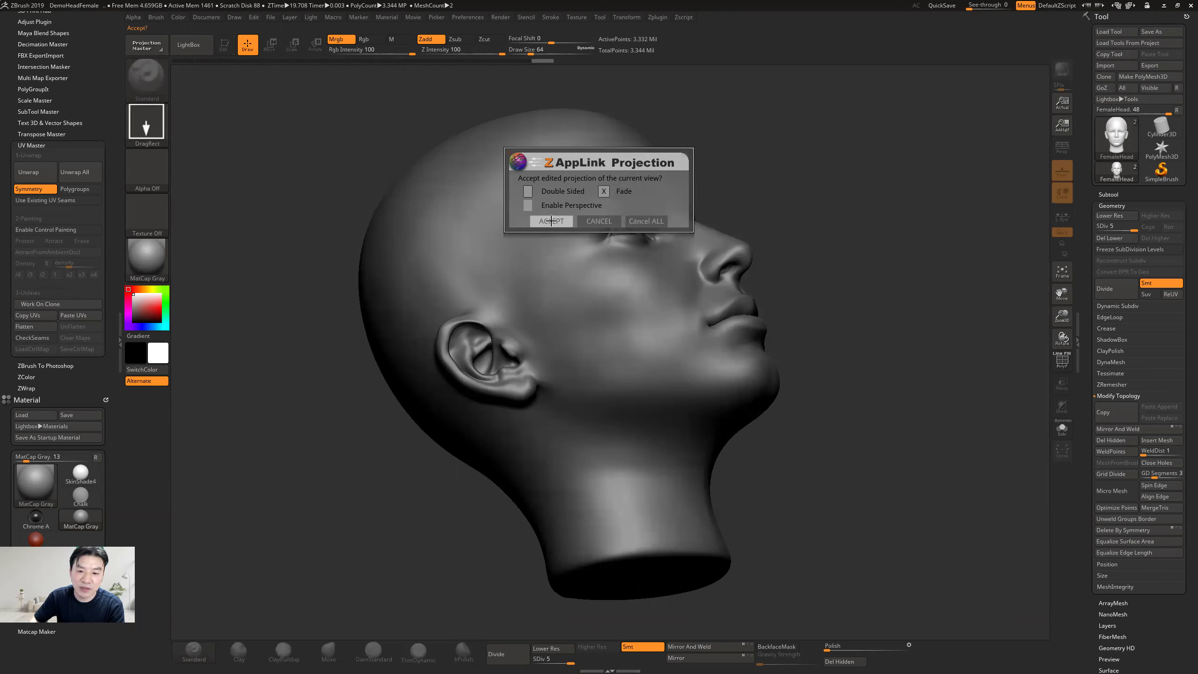
Step: Accept the ZAppLink projection of every view with Fade enabled, and inspect the textured head at an angle
click(551, 221)
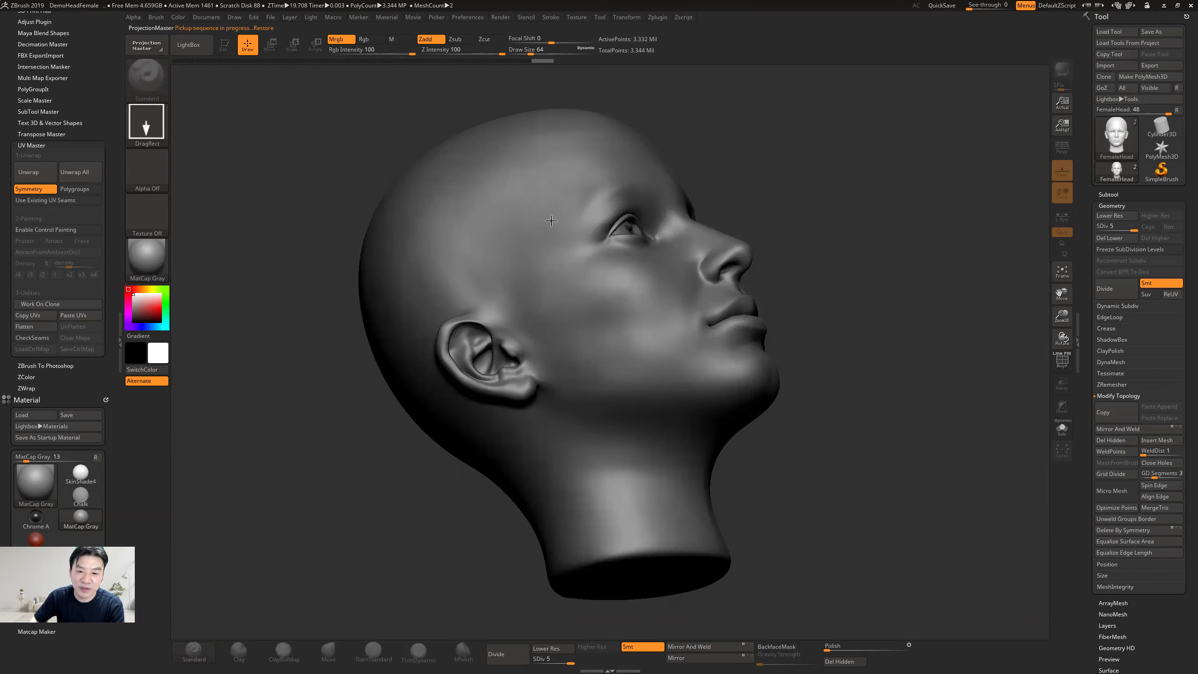
click(551, 221)
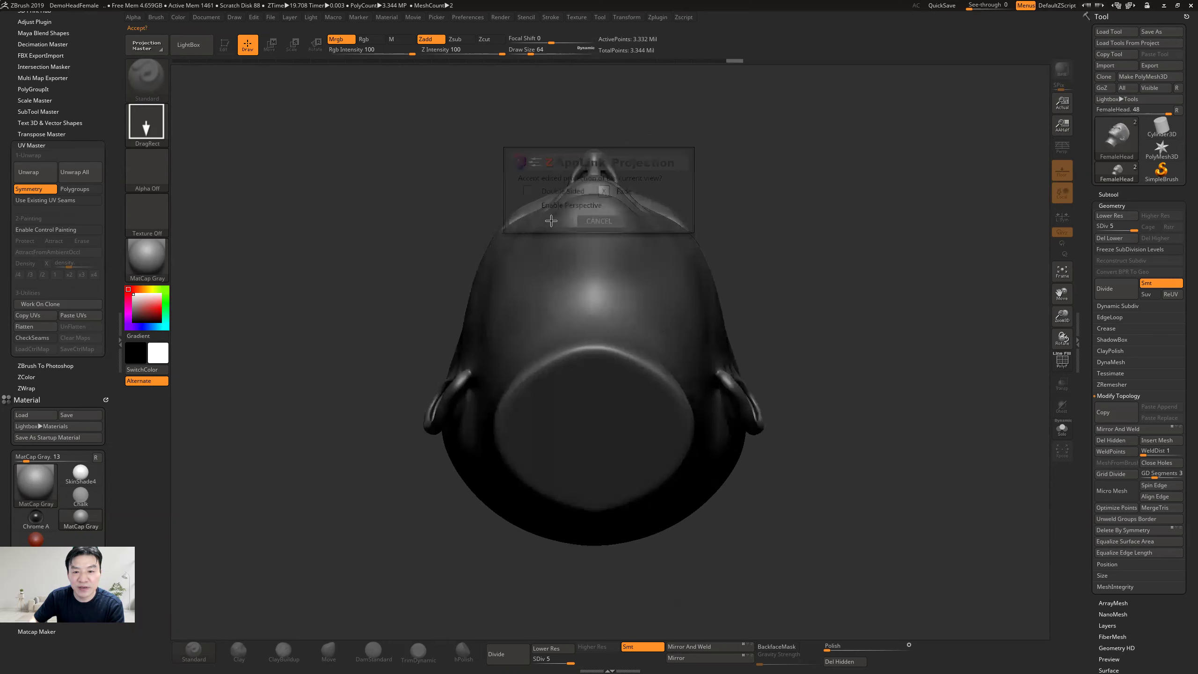
click(551, 221)
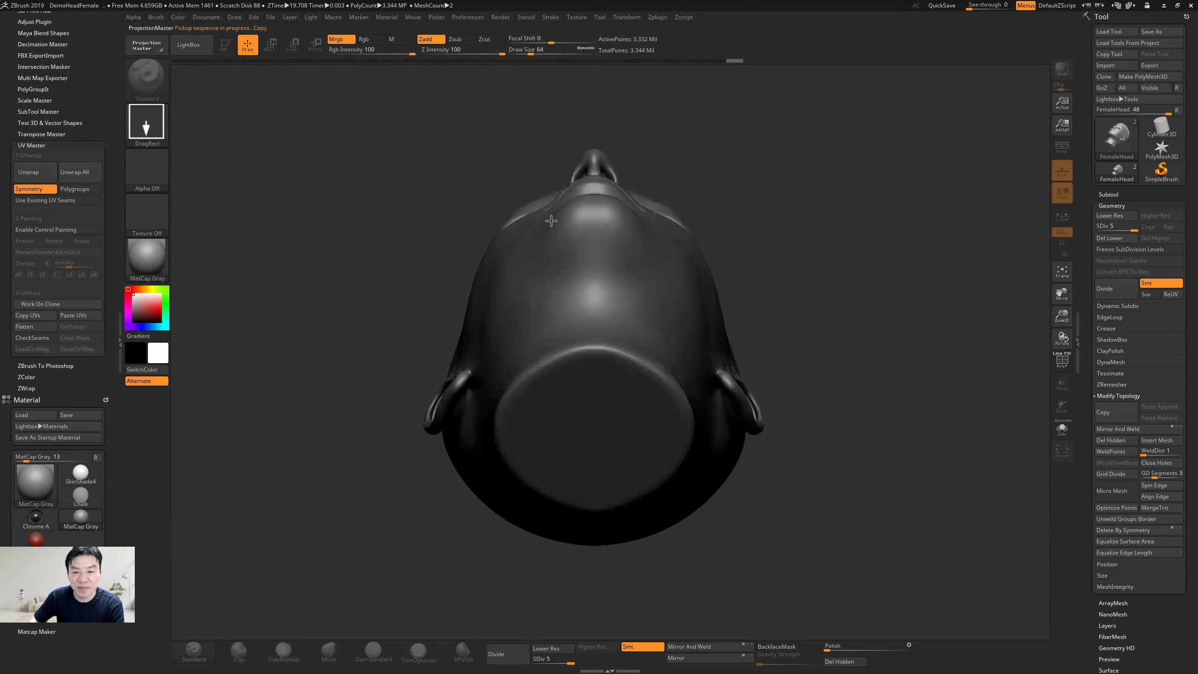
click(550, 221)
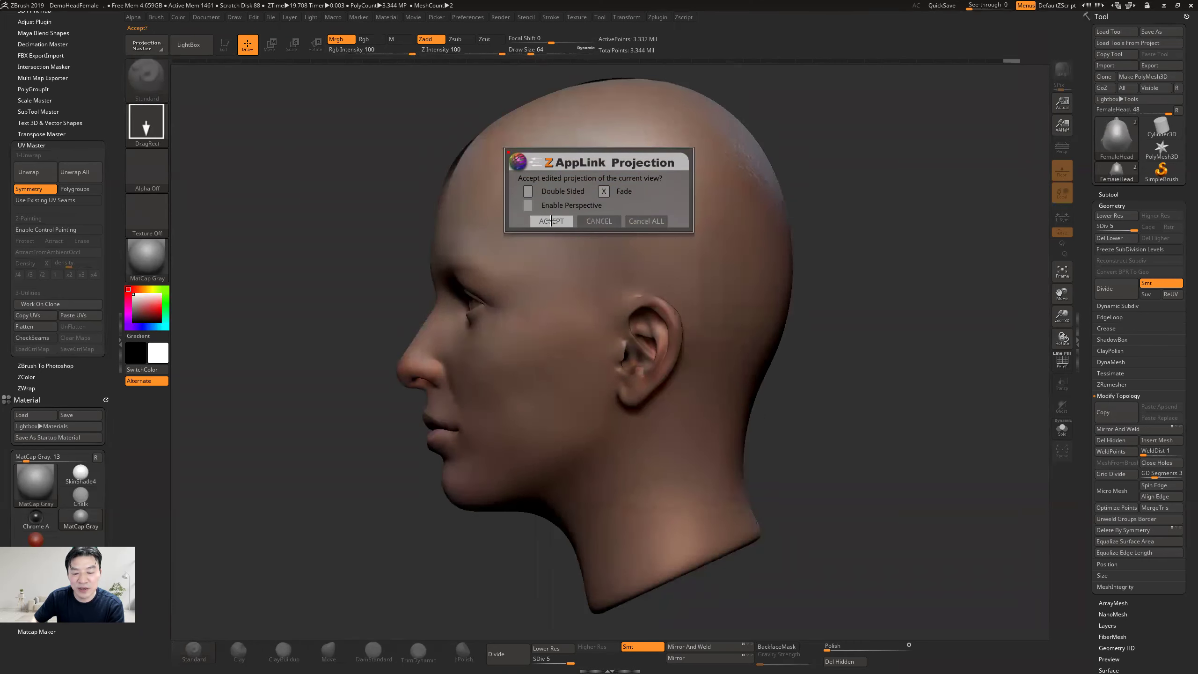
click(550, 220)
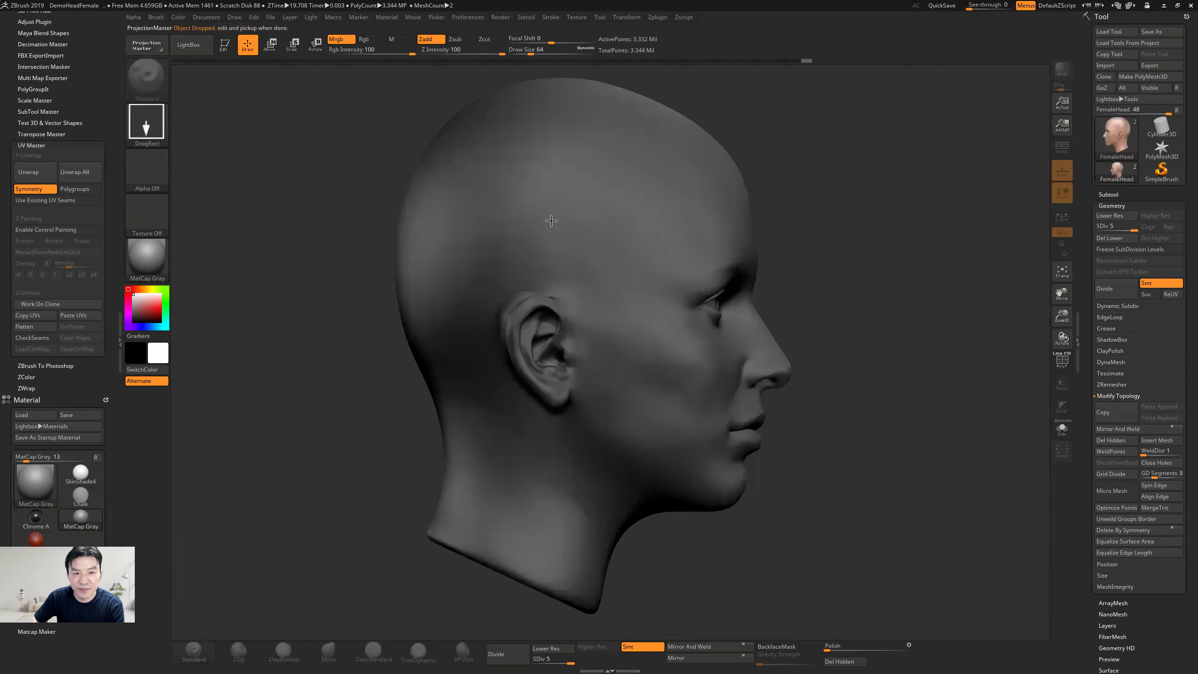
click(551, 221)
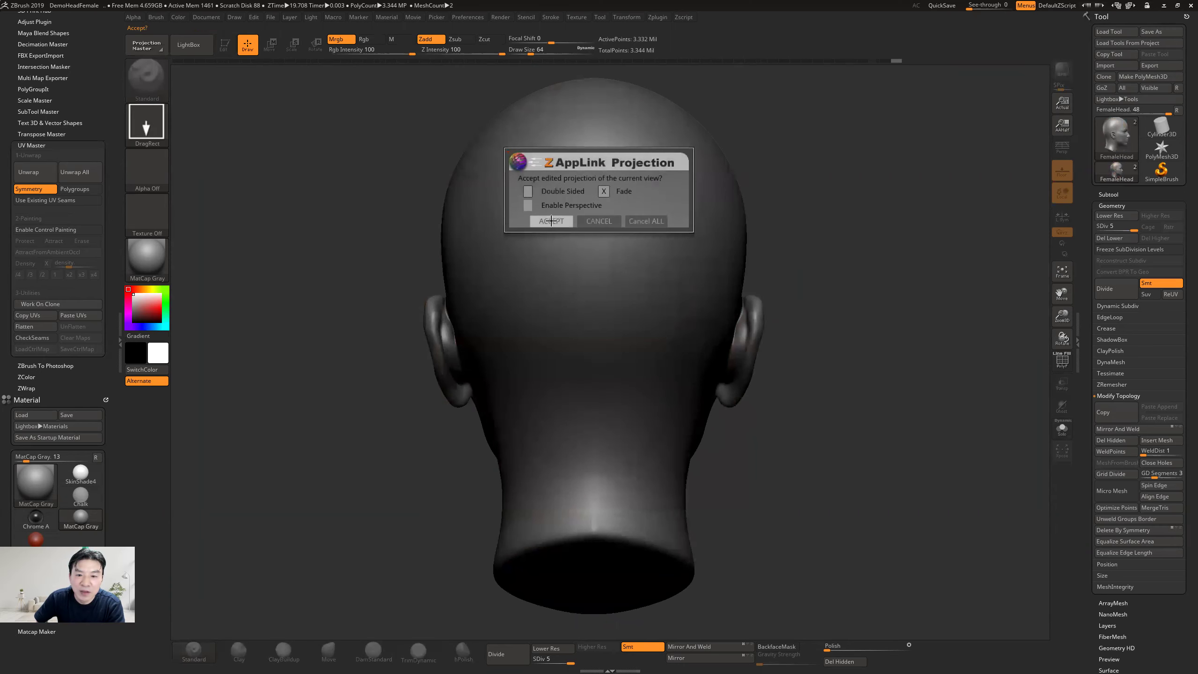
click(550, 221)
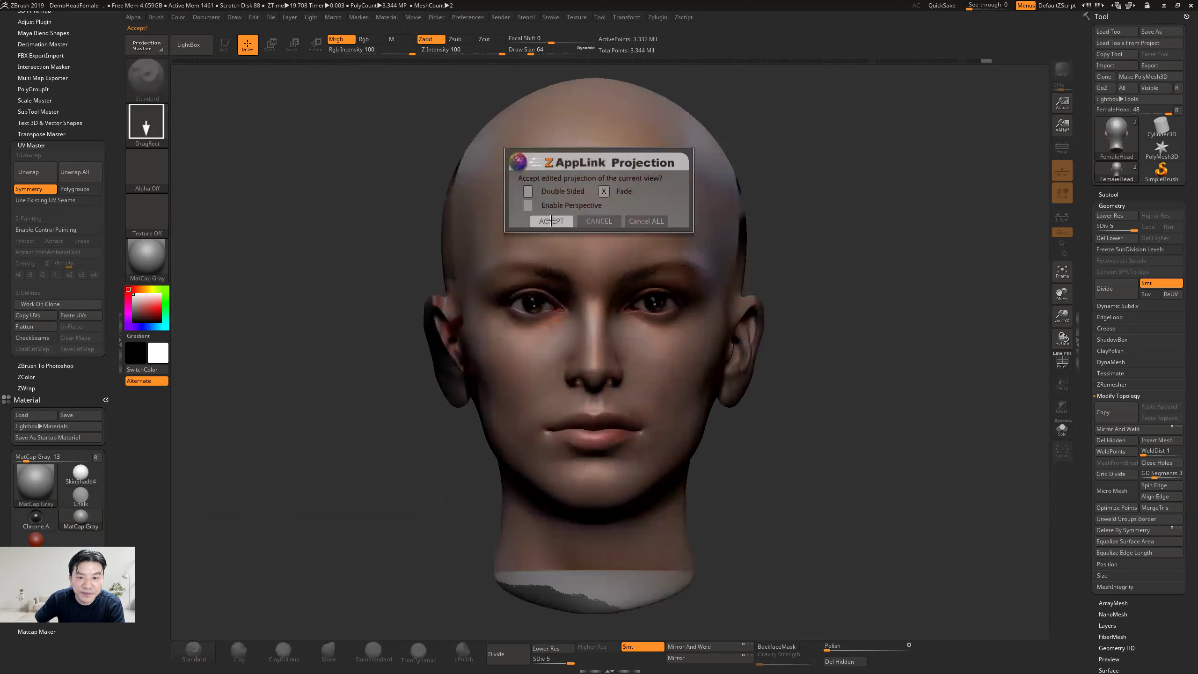
click(551, 221)
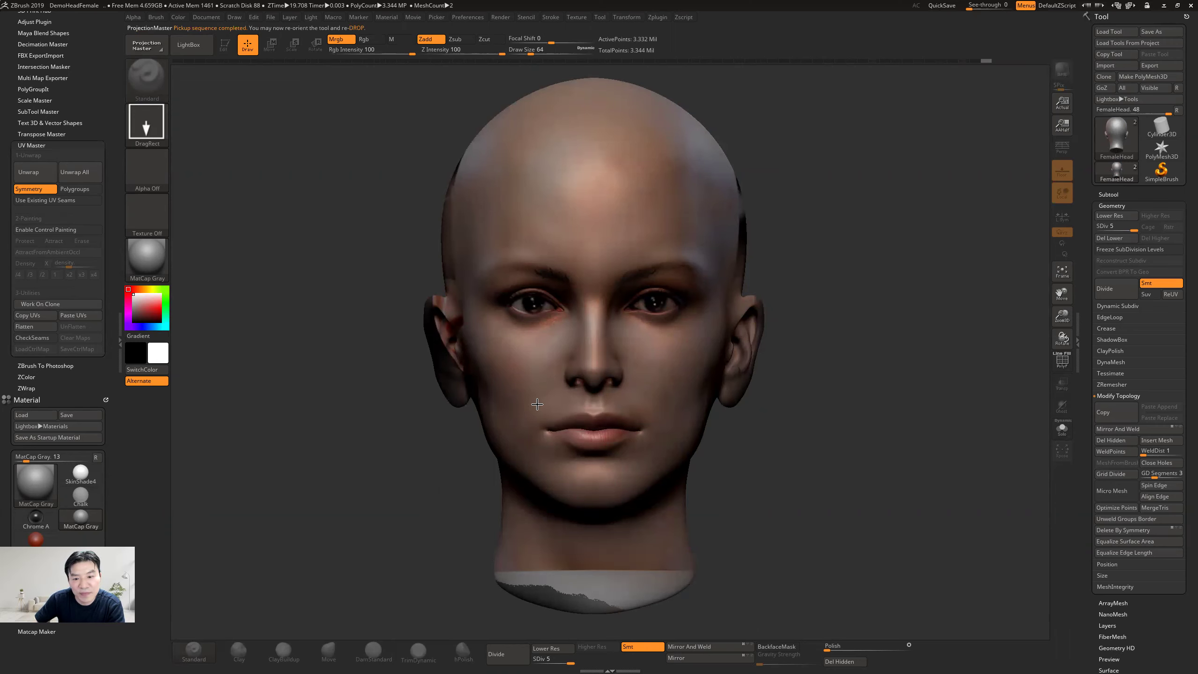
drag(778, 446, 724, 503)
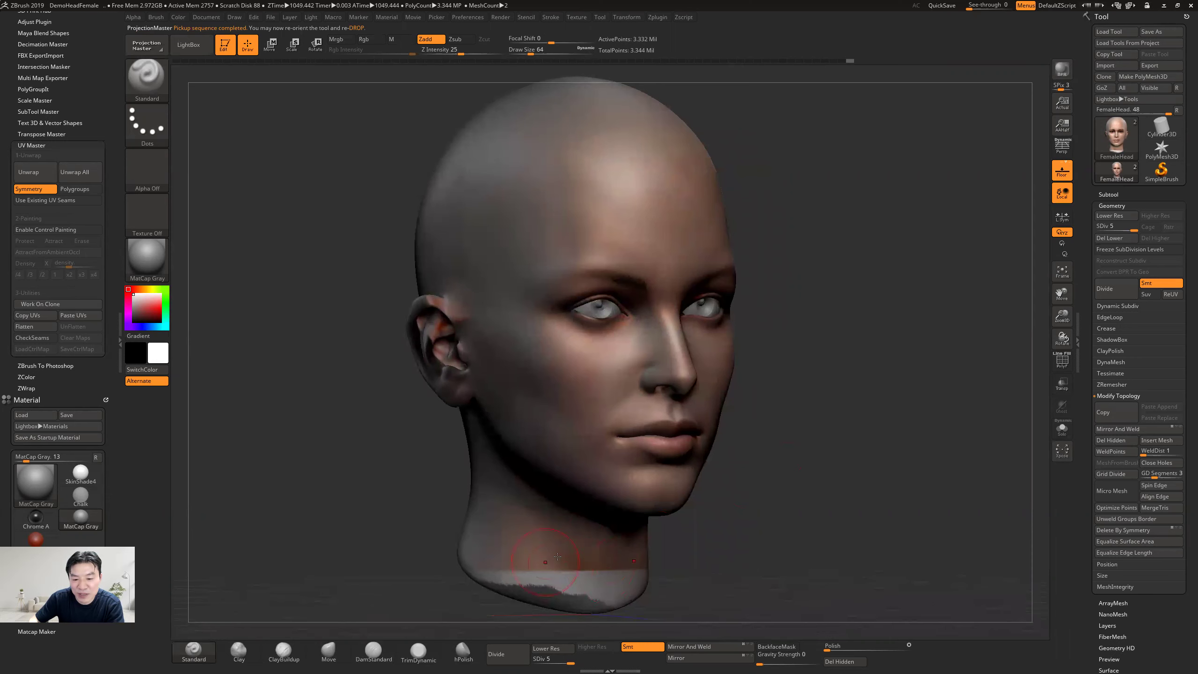
Step: Change the head's material to SkinShade4 and view the textured face from the front
mouse_move(769, 486)
mouse_down()
mouse_move(728, 489)
mouse_move(781, 488)
mouse_move(766, 488)
mouse_up()
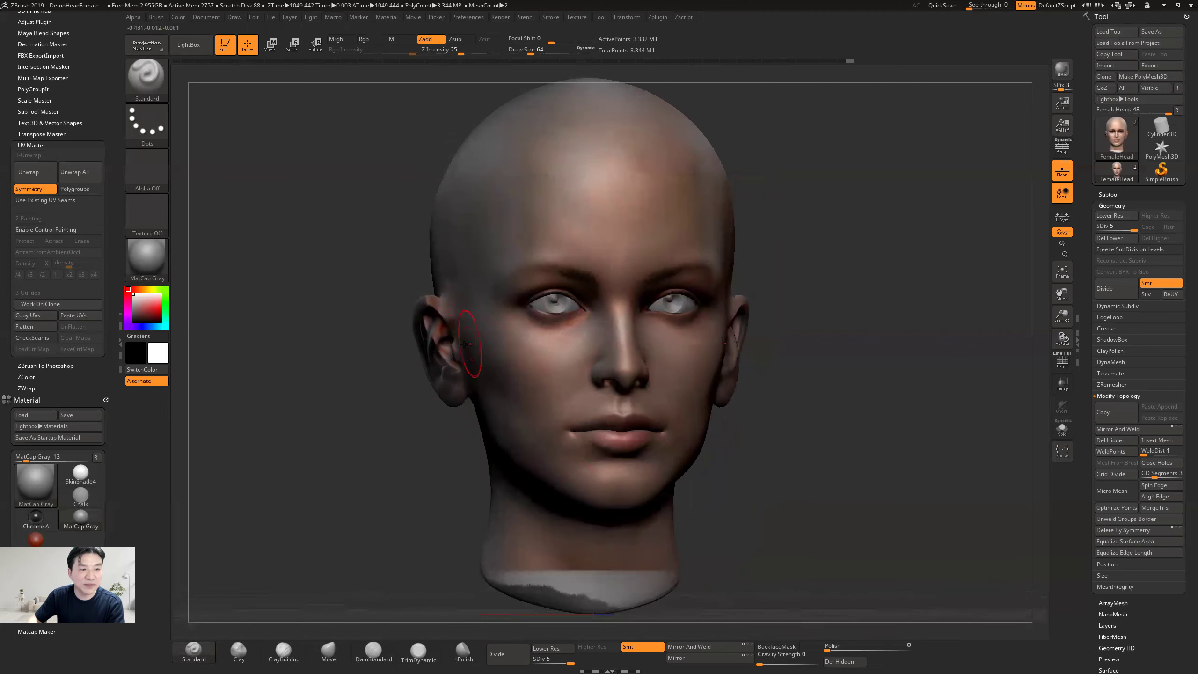
click(146, 261)
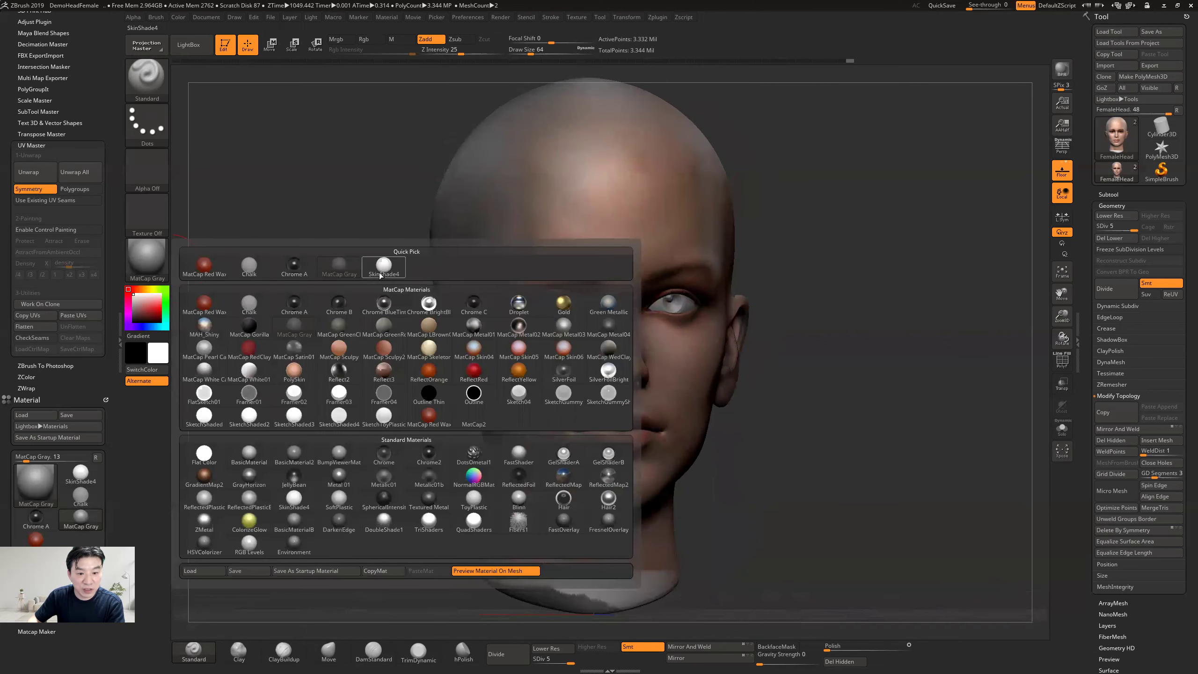
click(384, 269)
drag(807, 441, 743, 303)
drag(812, 483, 809, 453)
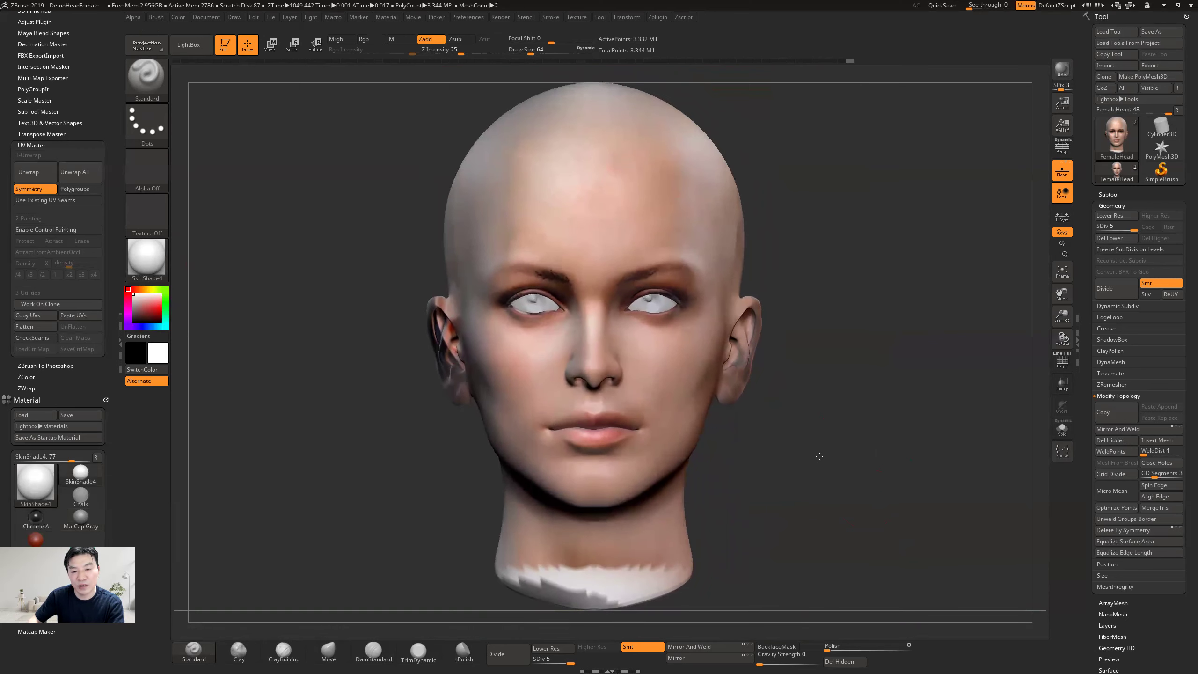
Step: Send the head's views to Photoshop through ZAppLink and update TempZAppLinkExport.psd with the changed disk copy
click(208, 17)
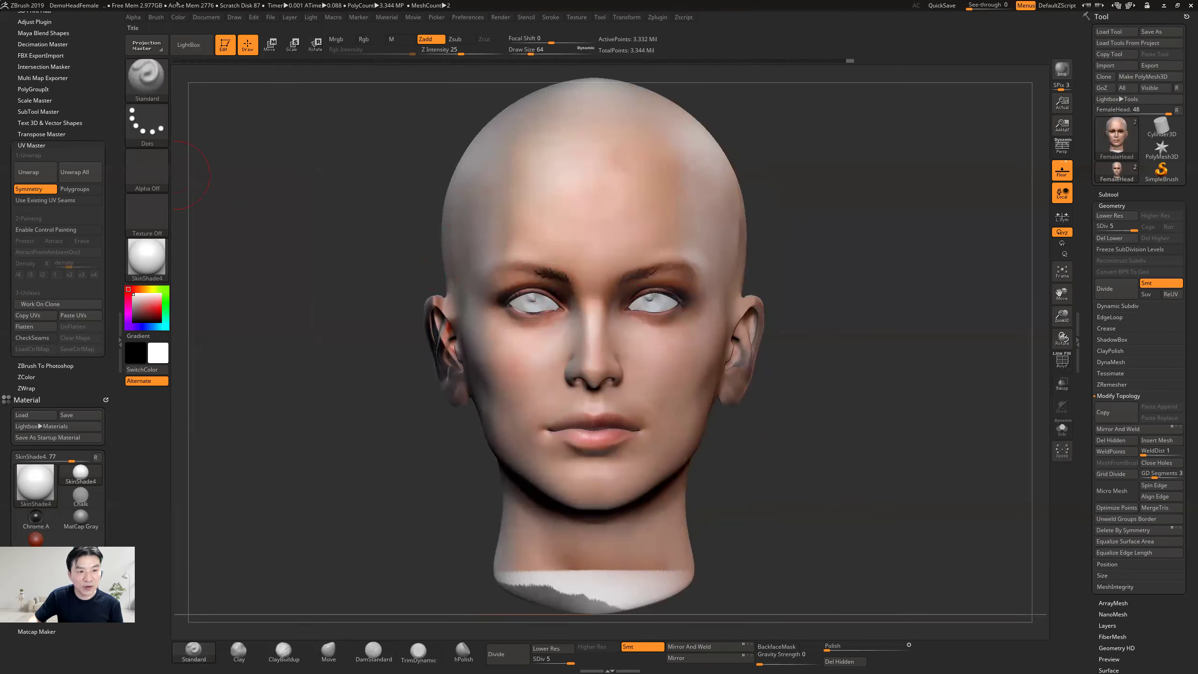
click(207, 19)
click(222, 329)
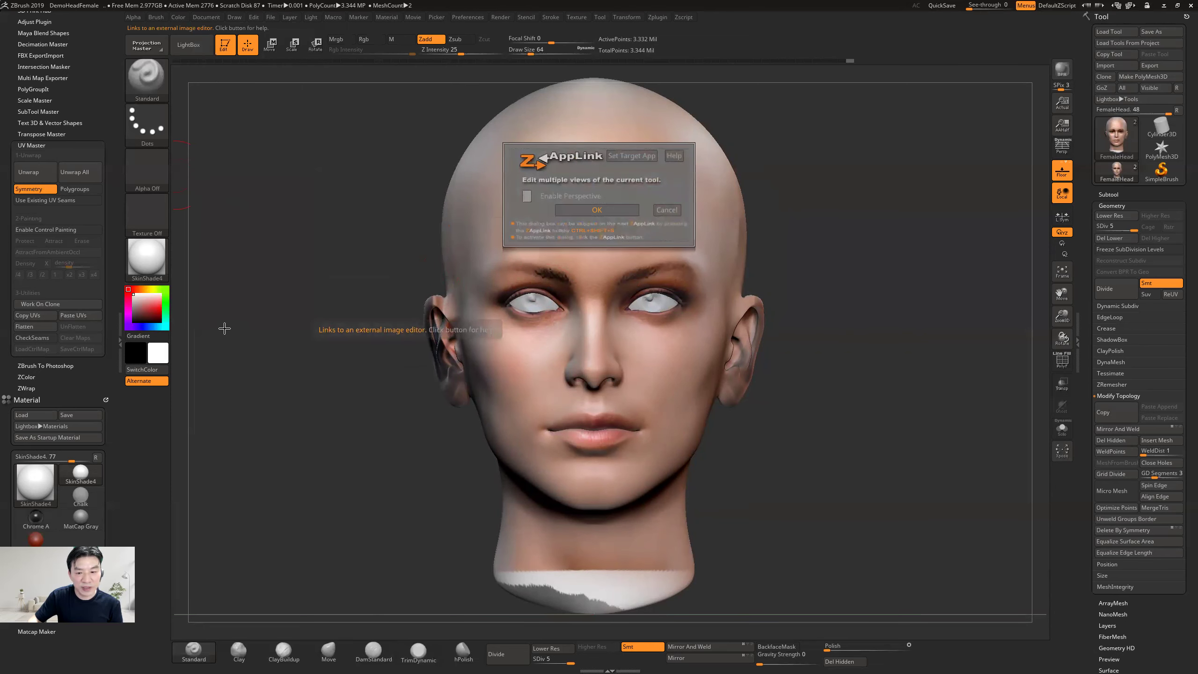
click(581, 208)
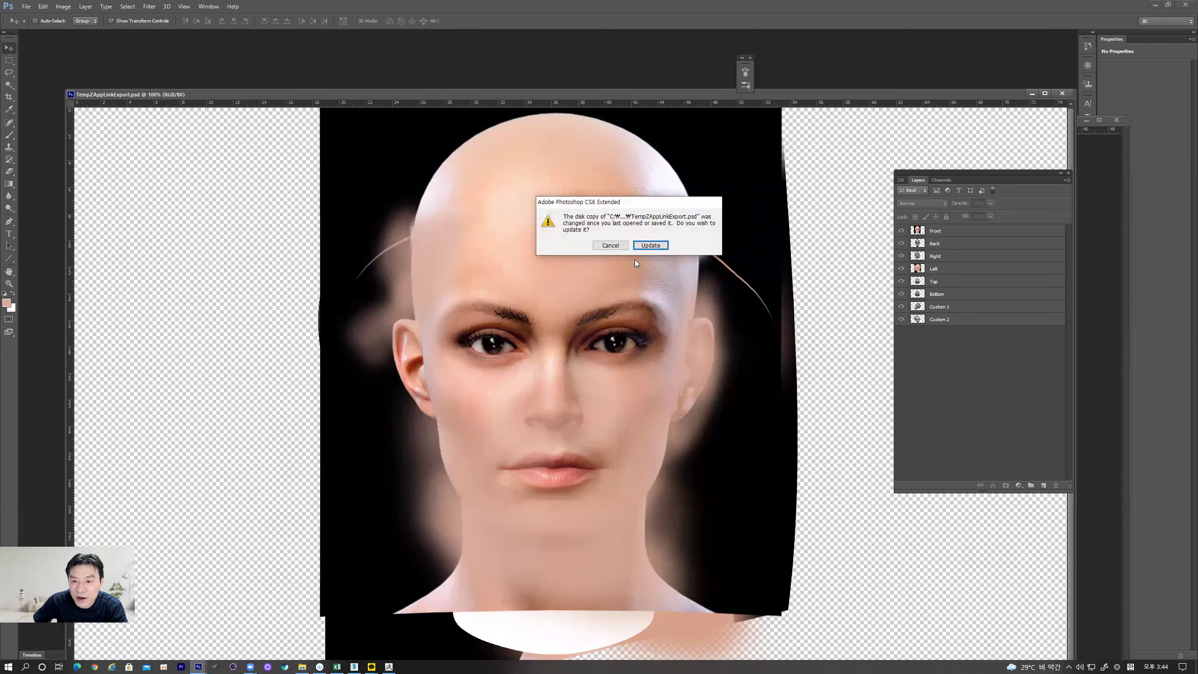
click(663, 246)
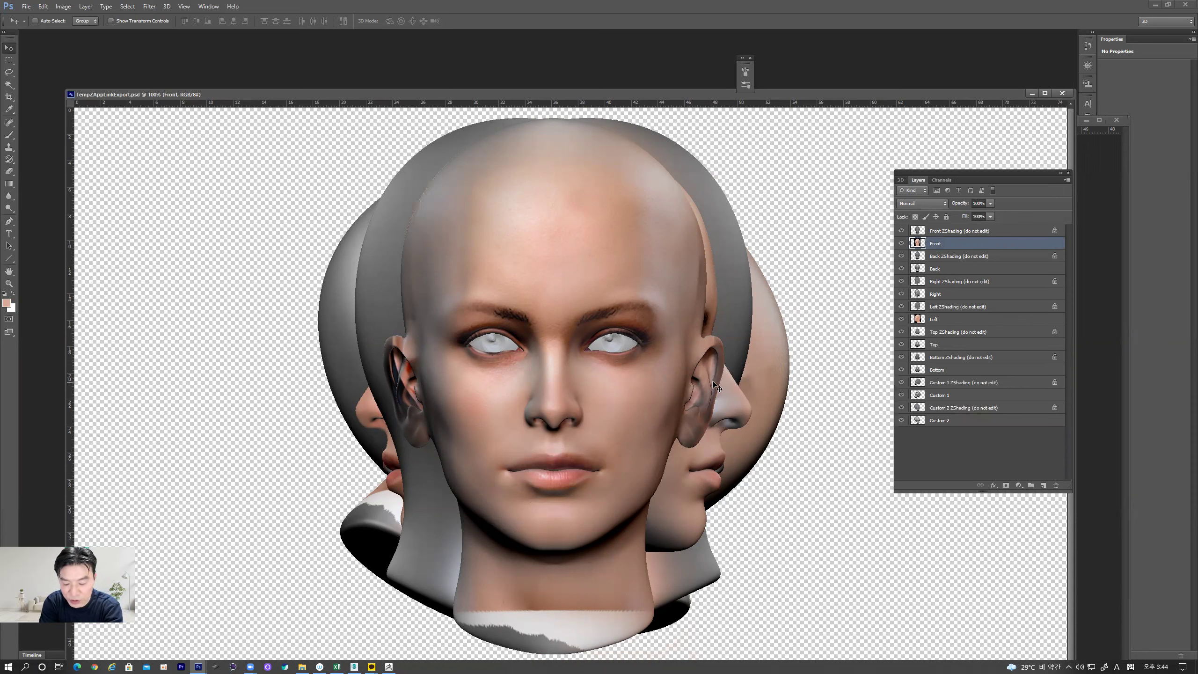
Step: Brush sampled skin tone over the head's left ear and temple on the Front layer, undoing the last strokes
click(8, 134)
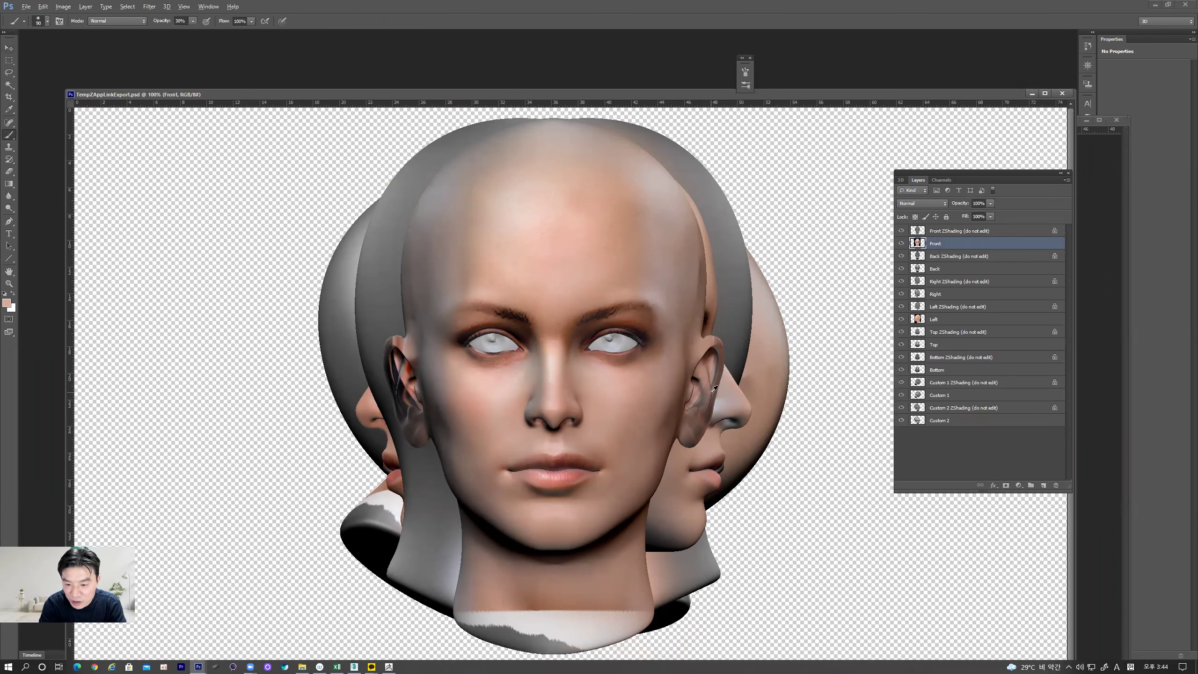
mouse_move(699, 400)
mouse_down()
mouse_move(703, 415)
mouse_move(712, 403)
mouse_move(701, 396)
mouse_move(686, 449)
mouse_move(707, 425)
mouse_move(693, 453)
mouse_move(722, 374)
mouse_move(701, 247)
mouse_move(698, 267)
mouse_up()
alt+click(692, 276)
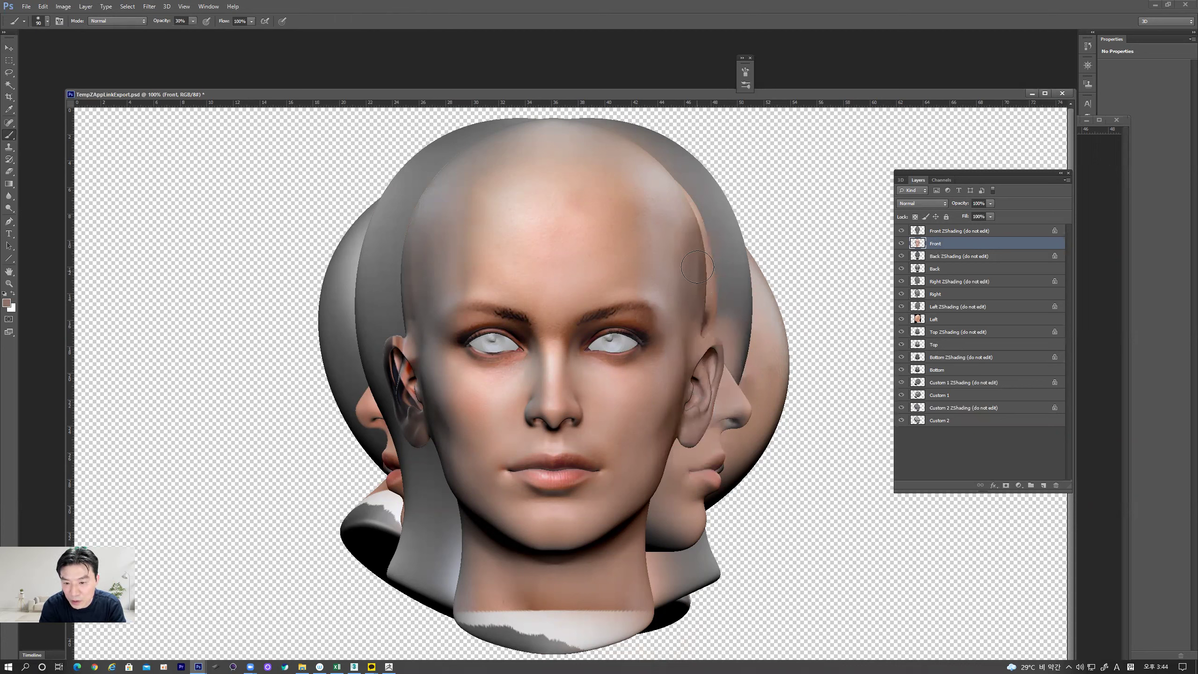
alt+click(636, 269)
mouse_move(661, 217)
mouse_down()
mouse_move(667, 287)
mouse_move(665, 192)
mouse_move(652, 176)
mouse_move(689, 288)
mouse_up()
key(ctrl+alt+z)
key(ctrl+alt+z)
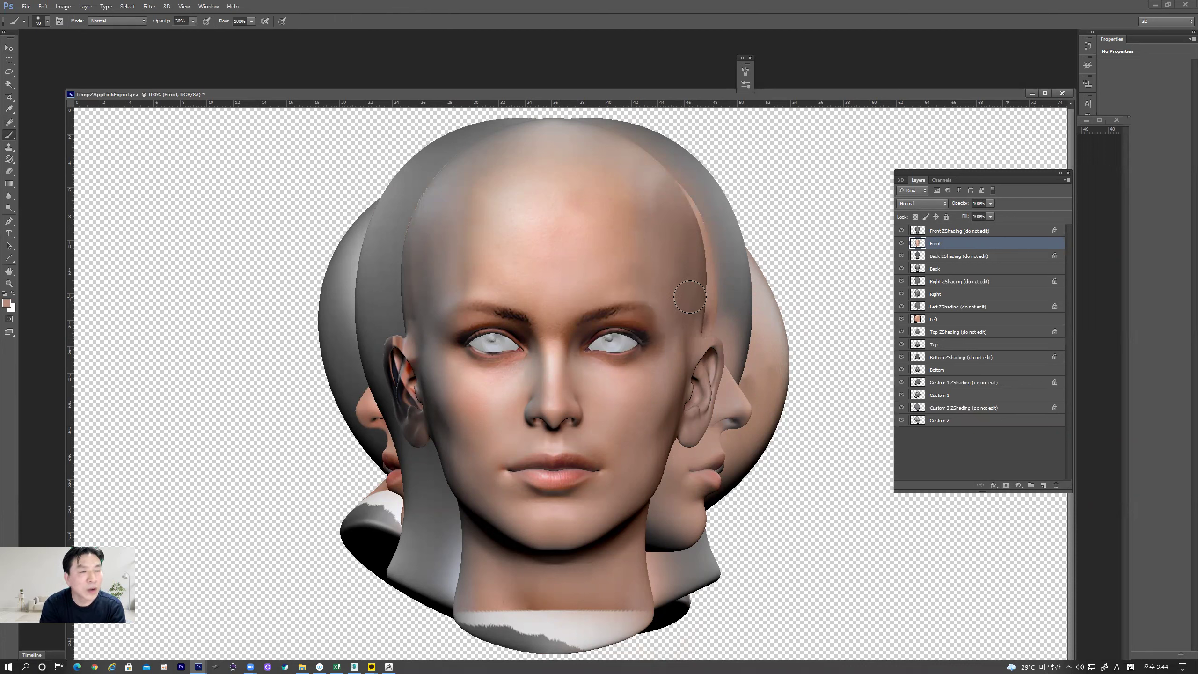
Step: Enlarge the brush and paint skin tone over the left side of the skull and cheek at 20% opacity
key(bracketright)
key(bracketright)
key(bracketright)
key(bracketright)
key(bracketright)
key(bracketright)
mouse_move(684, 199)
mouse_down()
mouse_move(670, 208)
mouse_move(703, 226)
mouse_move(724, 312)
mouse_move(712, 331)
mouse_up()
drag(657, 417, 649, 446)
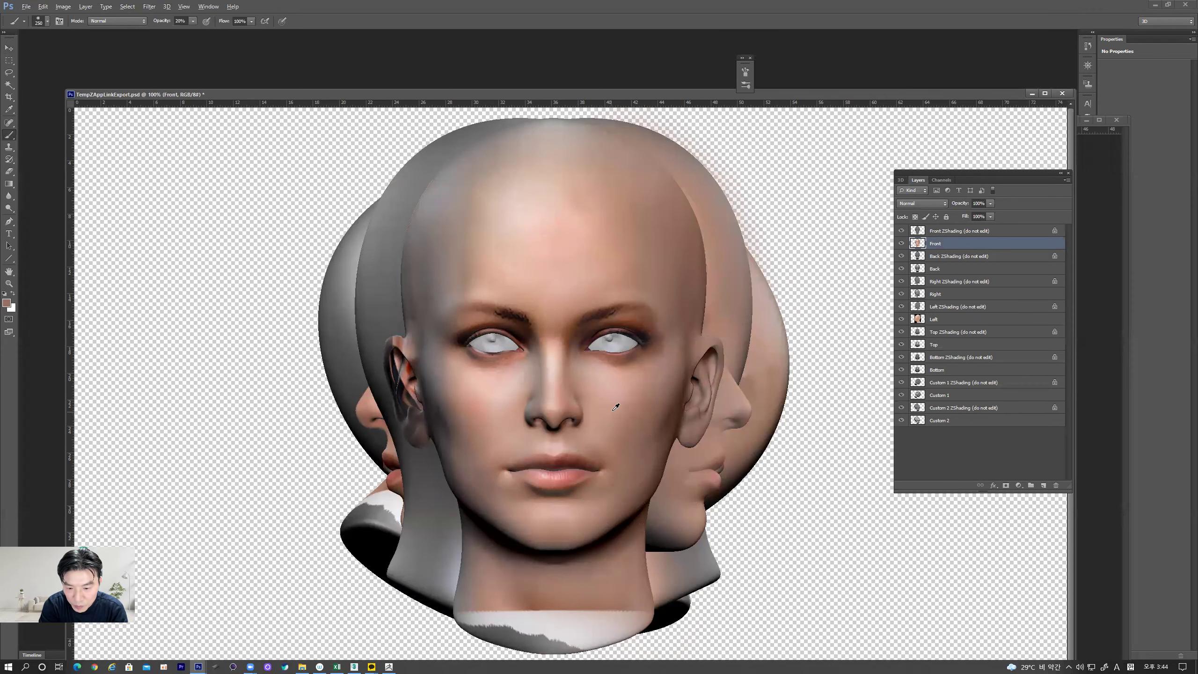
Step: Hide the Front ZShading layer and paint skin tone along the left cheek, jaw and both sides of the neck
click(900, 230)
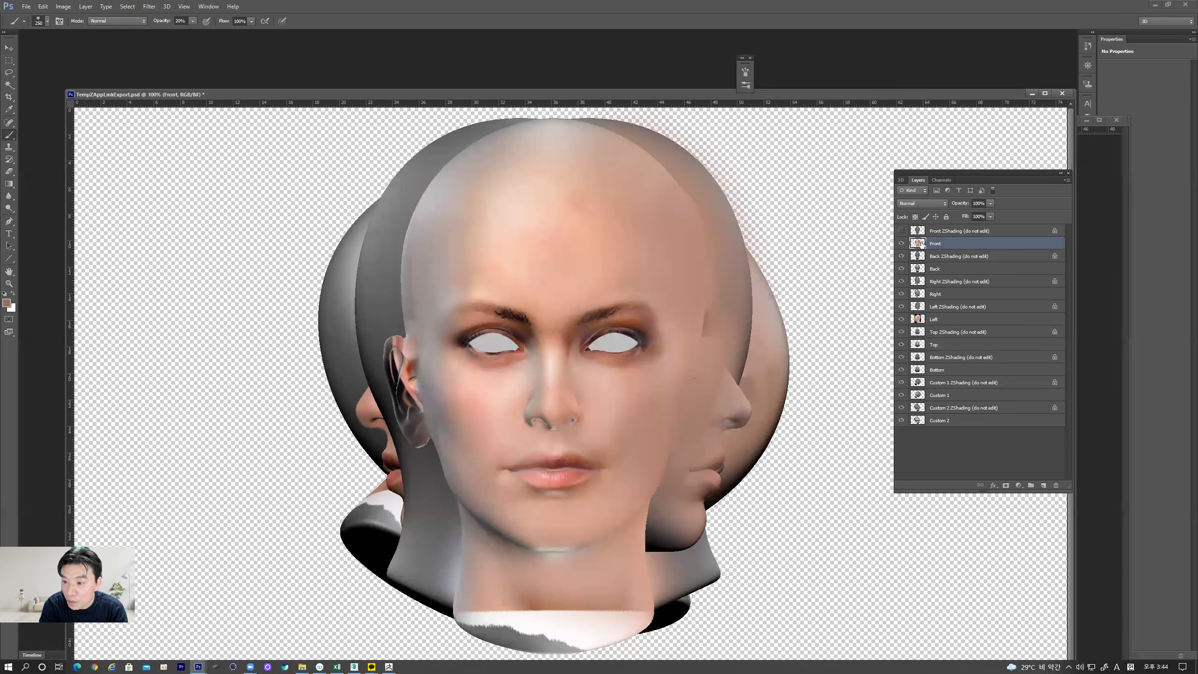
alt+click(631, 428)
mouse_move(656, 436)
mouse_down()
mouse_move(700, 374)
mouse_move(702, 412)
mouse_move(637, 556)
mouse_up()
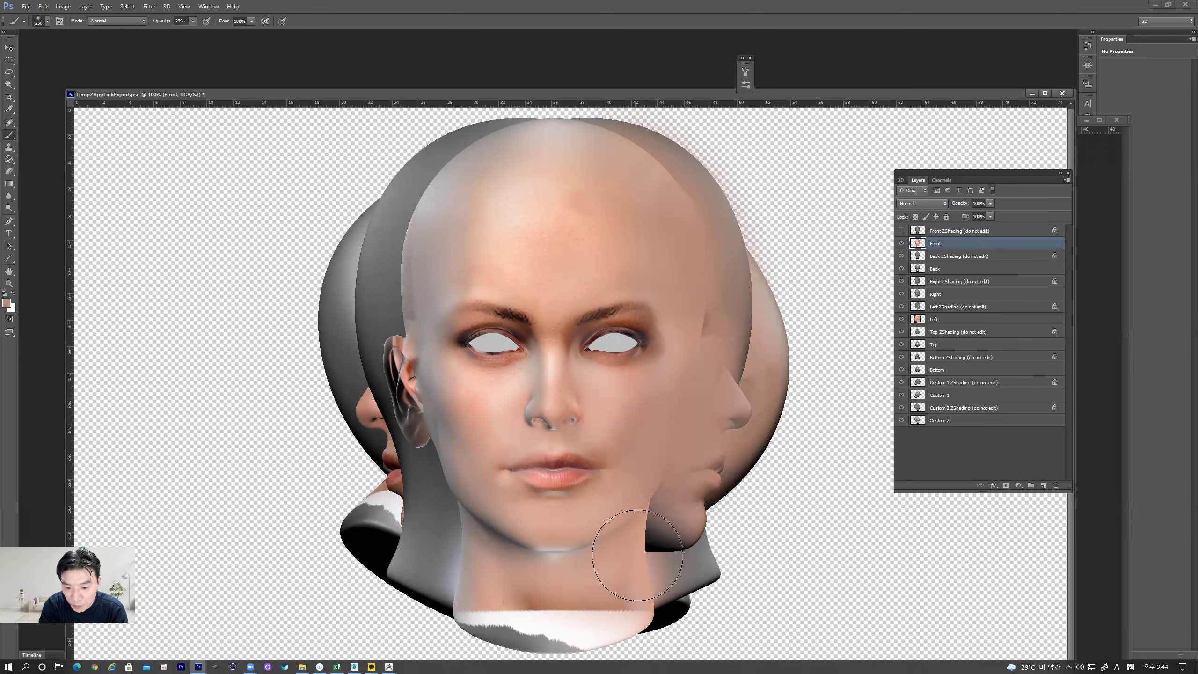
mouse_move(475, 559)
mouse_down()
mouse_move(452, 531)
mouse_move(434, 530)
mouse_move(418, 575)
mouse_up()
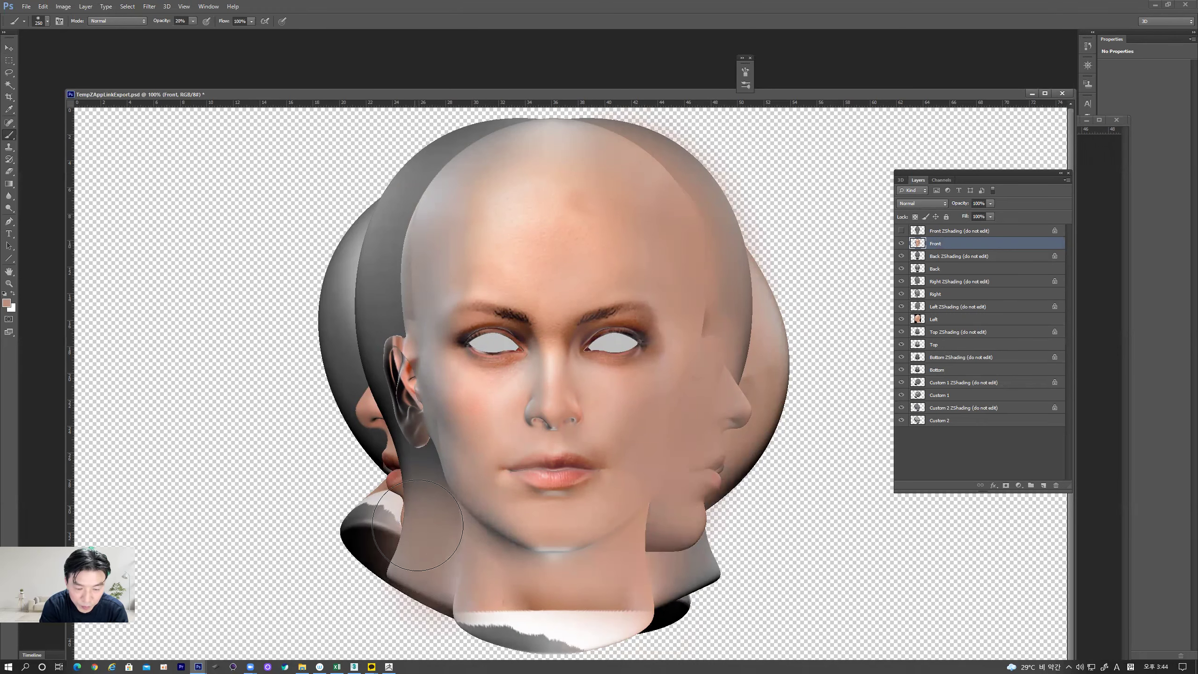
Step: Use a smaller brush with sampled skin tone to cover the head's right ear, cheek and jaw edge
key(bracketleft)
key(bracketleft)
key(bracketleft)
key(bracketleft)
key(bracketleft)
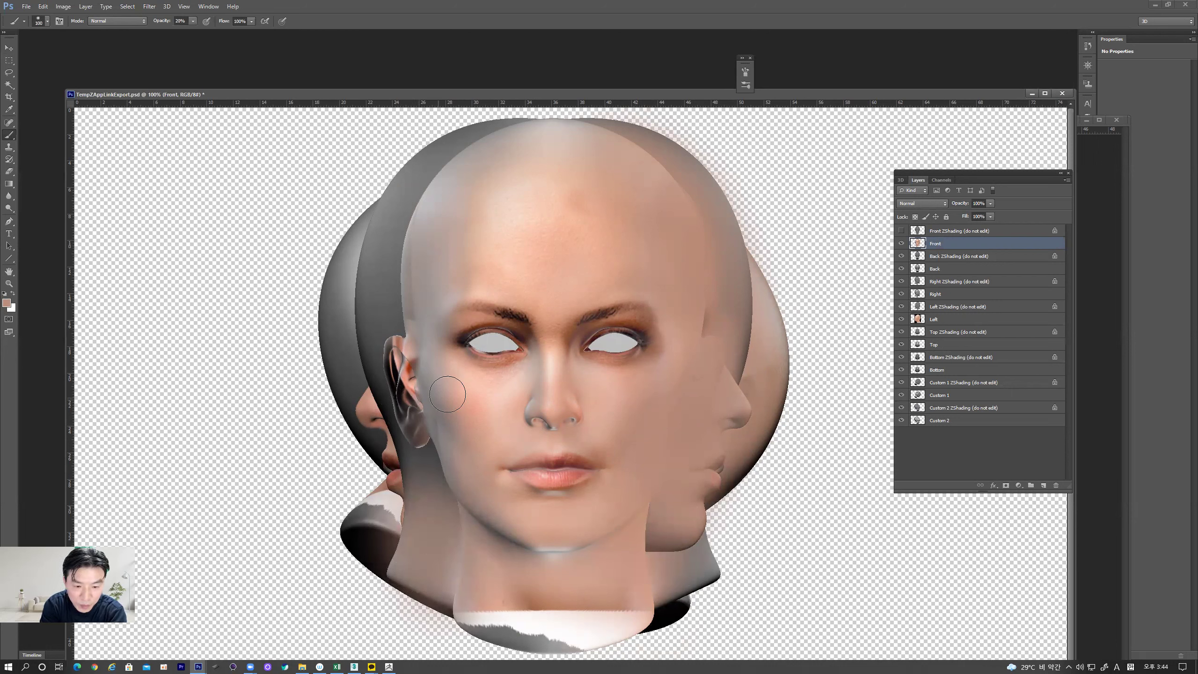
alt+click(445, 389)
mouse_move(400, 351)
mouse_down()
mouse_move(387, 361)
mouse_move(414, 427)
mouse_move(398, 349)
mouse_move(414, 414)
mouse_move(395, 362)
mouse_move(392, 382)
mouse_move(398, 362)
mouse_move(426, 445)
mouse_move(460, 396)
mouse_move(418, 361)
mouse_move(478, 561)
mouse_move(456, 508)
mouse_move(480, 537)
mouse_move(575, 566)
mouse_move(594, 559)
mouse_move(498, 557)
mouse_move(522, 575)
mouse_move(535, 559)
mouse_move(475, 532)
mouse_up()
Step: Enlarge the brush, set its opacity to 30%, and paint skin tone over the right temple, crown and left side
key(6)
key(bracketright)
key(bracketright)
key(bracketright)
key(3)
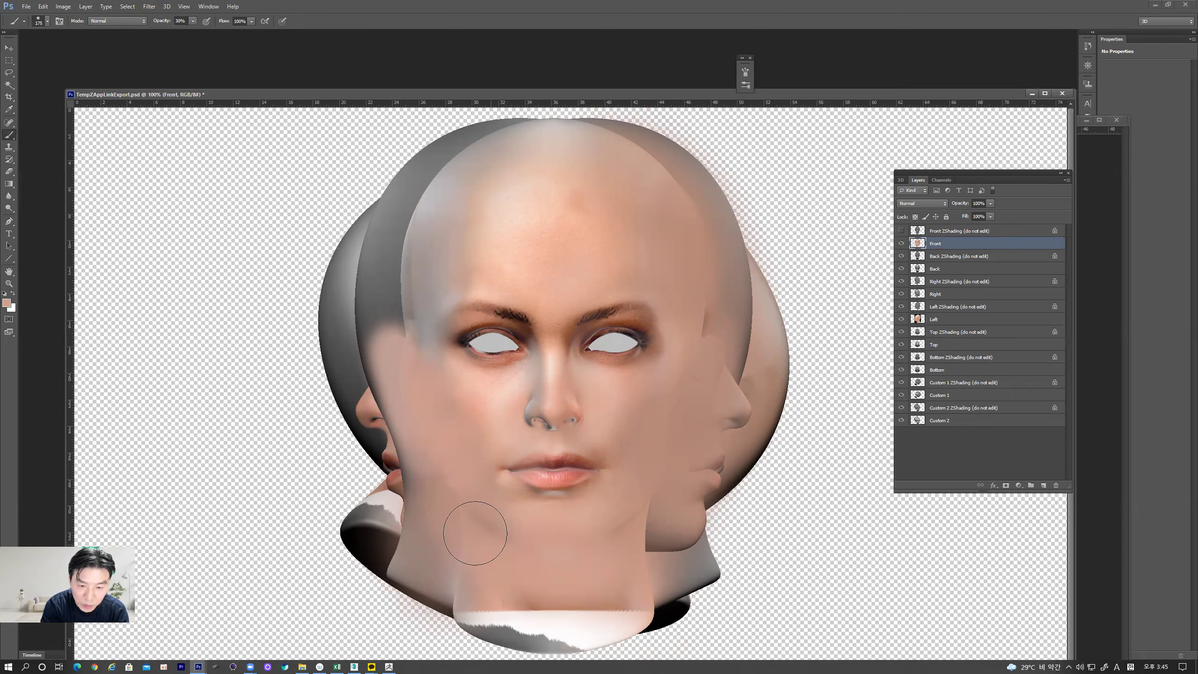
alt+click(472, 222)
mouse_move(455, 200)
mouse_down()
mouse_move(404, 304)
mouse_move(394, 246)
mouse_move(432, 215)
mouse_move(424, 288)
mouse_move(497, 139)
mouse_move(438, 209)
mouse_move(404, 197)
mouse_up()
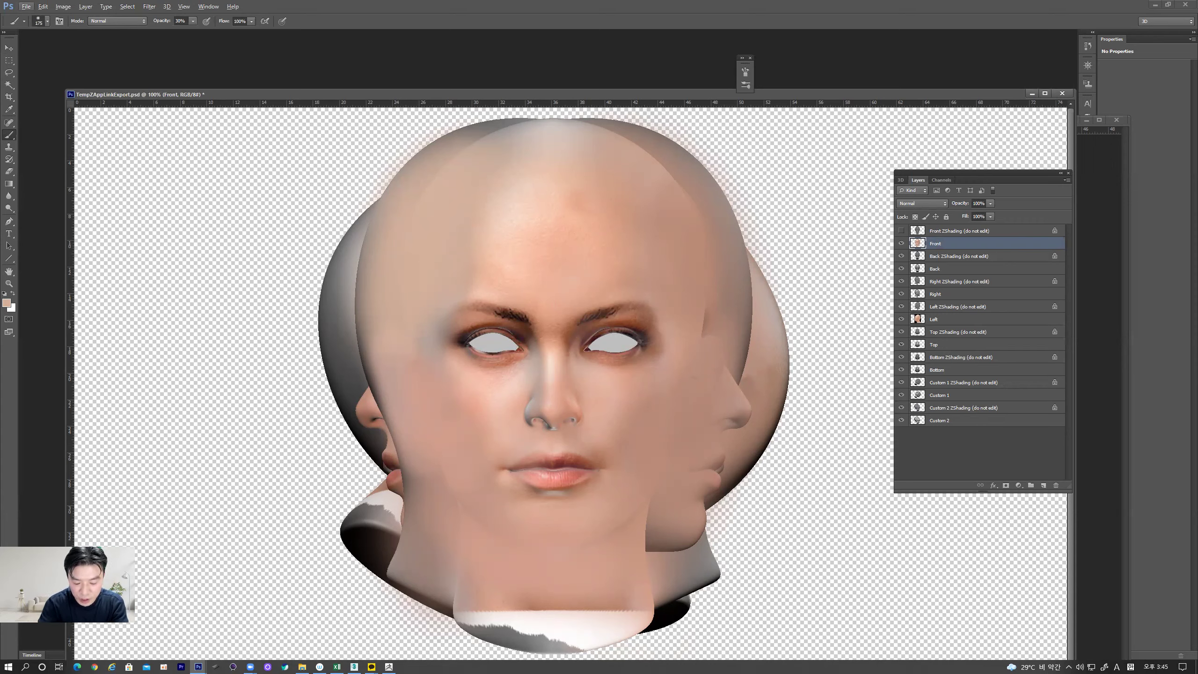
drag(460, 134, 389, 172)
mouse_move(608, 129)
mouse_down()
mouse_move(660, 134)
mouse_move(594, 134)
mouse_move(618, 128)
mouse_move(700, 192)
mouse_move(674, 147)
mouse_move(727, 214)
mouse_move(713, 215)
mouse_move(708, 274)
mouse_move(722, 350)
mouse_move(716, 325)
mouse_move(754, 348)
mouse_move(749, 401)
mouse_move(677, 403)
mouse_move(673, 437)
mouse_move(686, 397)
mouse_move(655, 508)
mouse_move(668, 442)
mouse_move(617, 414)
mouse_up()
Step: Paint sampled skin tones with a small brush over the grey patches around the nostrils and under the nose
key(ctrl+plus)
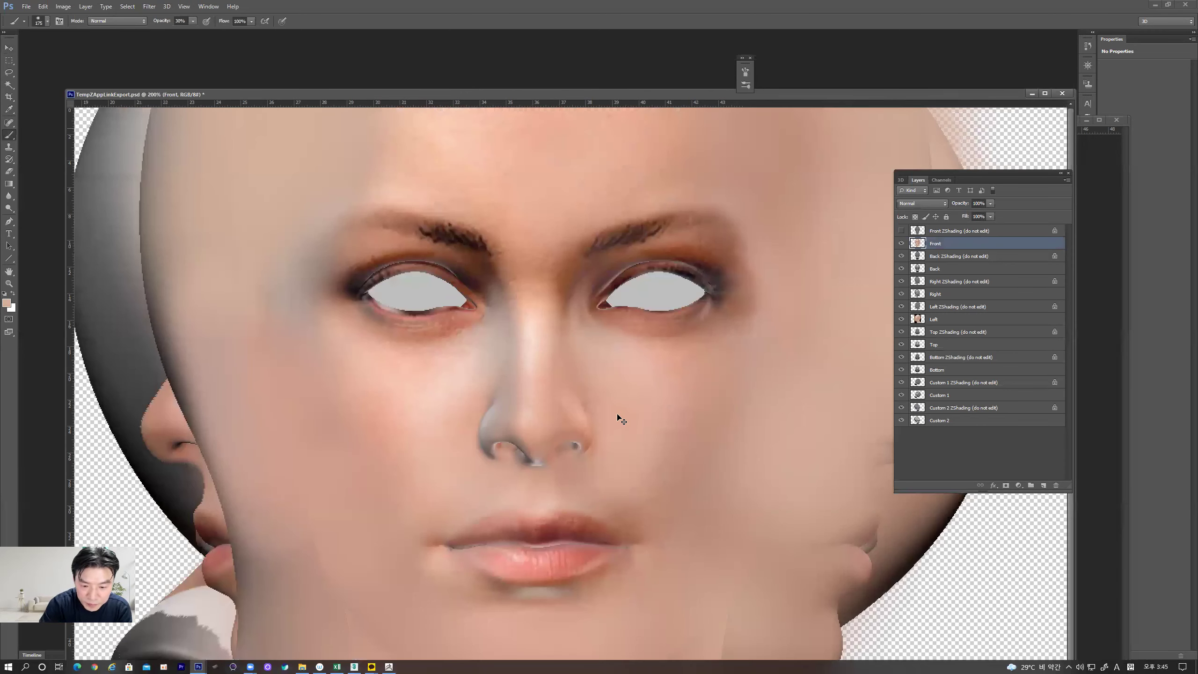
key(ctrl+plus)
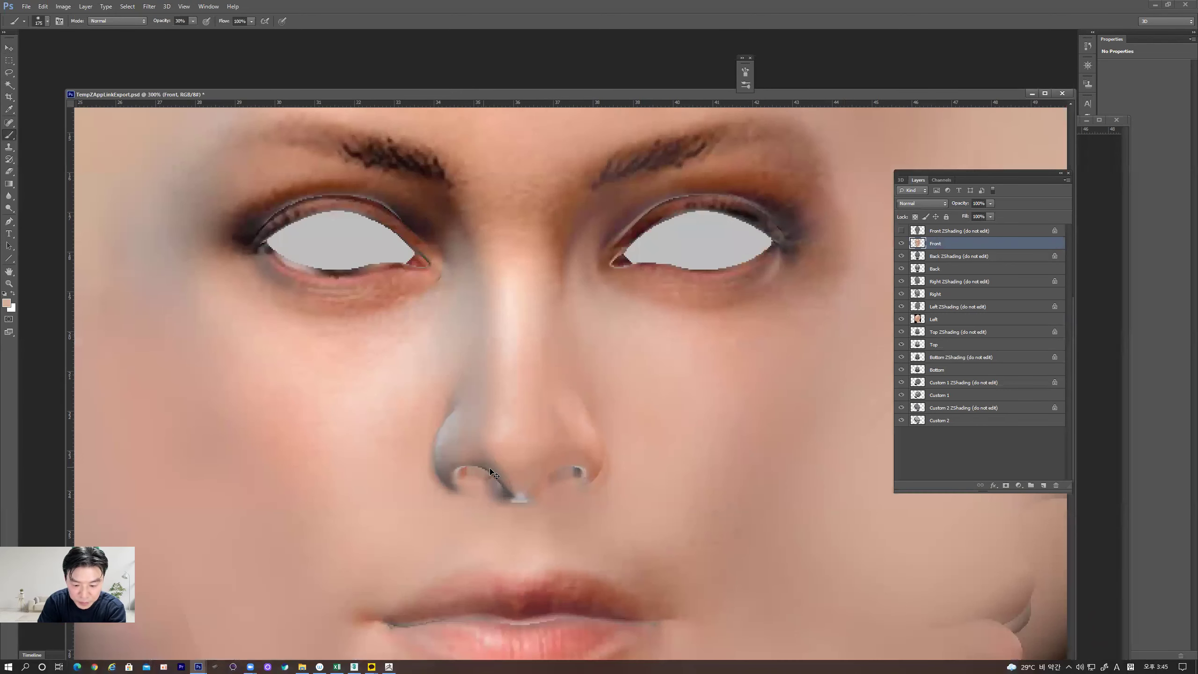
key(bracketleft)
key(bracketleft)
key(bracketleft)
key(bracketleft)
key(bracketleft)
key(bracketleft)
key(bracketleft)
key(bracketleft)
key(bracketleft)
key(bracketleft)
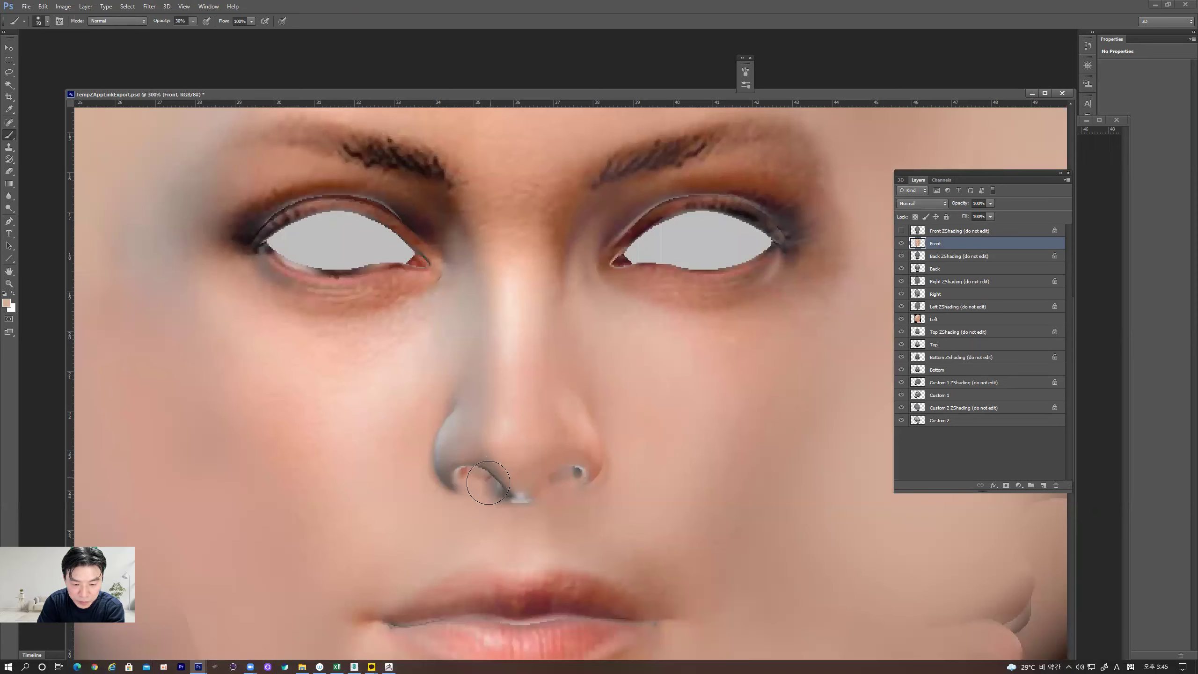
key(bracketleft)
key(bracketleft)
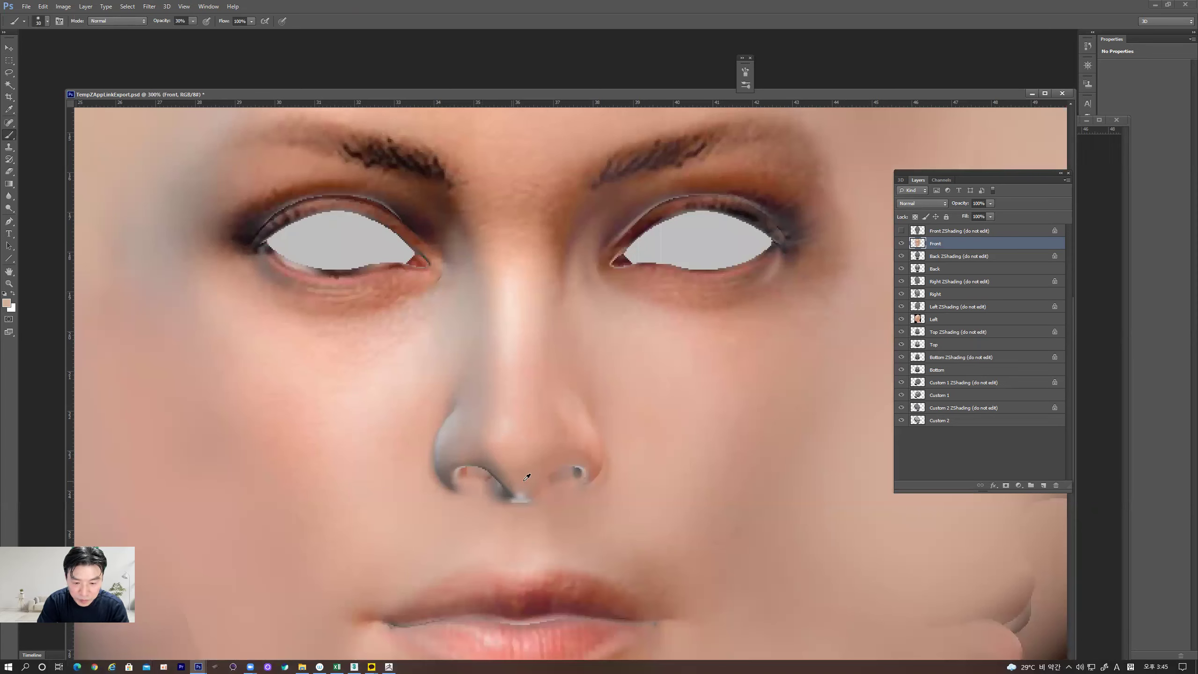
drag(518, 500, 529, 496)
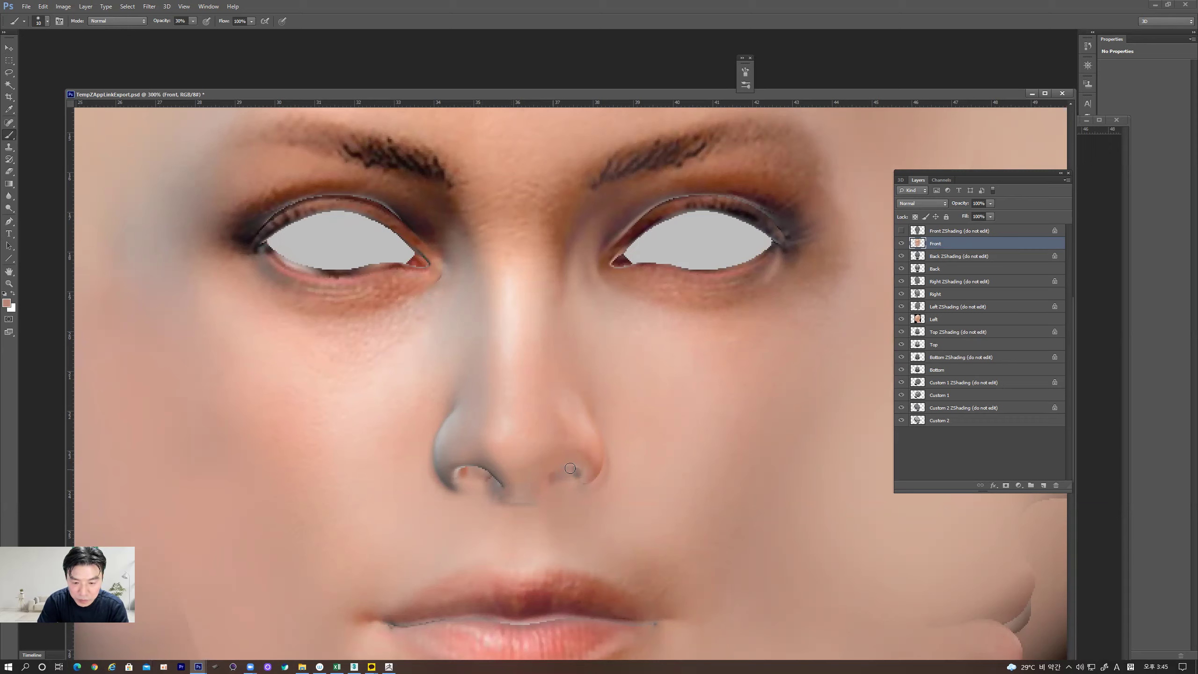
alt+click(487, 463)
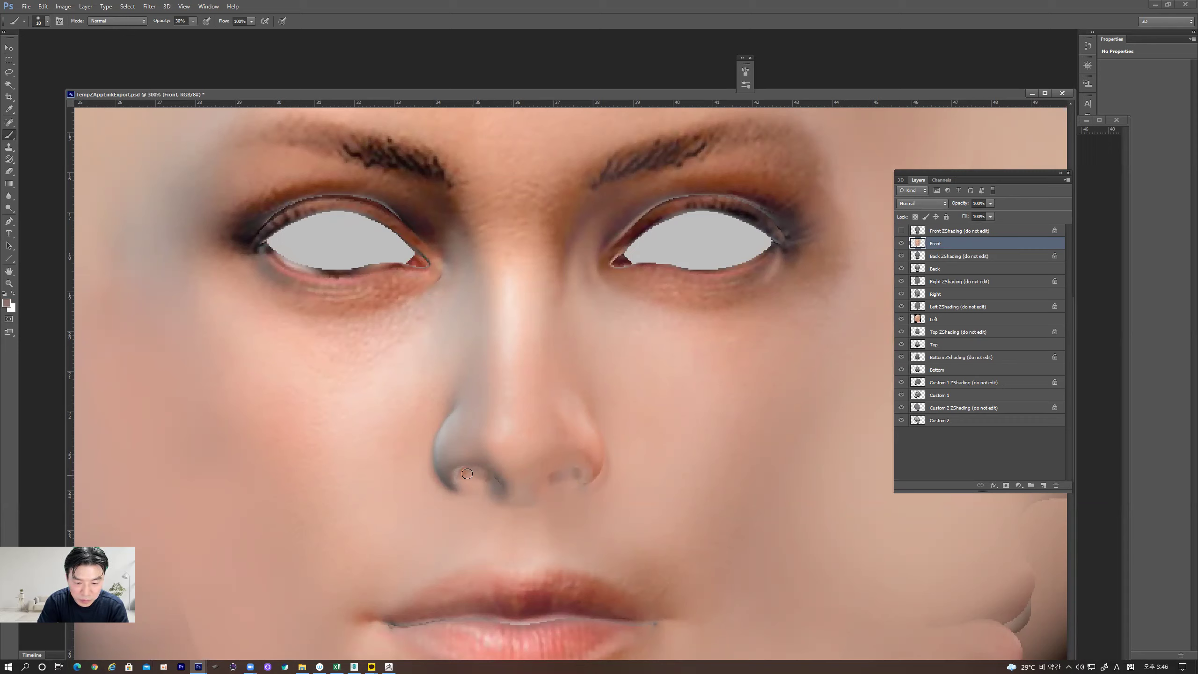
alt+click(481, 487)
scroll(559, 383, down, 4)
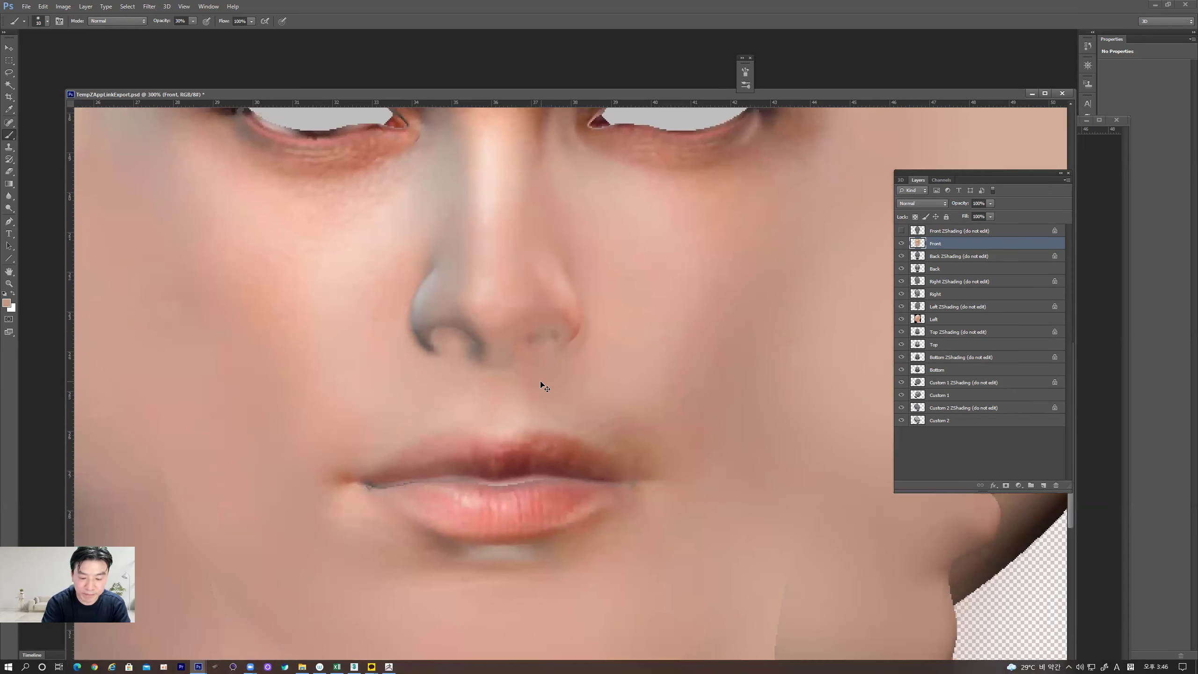
alt+scroll(542, 384, down, 2)
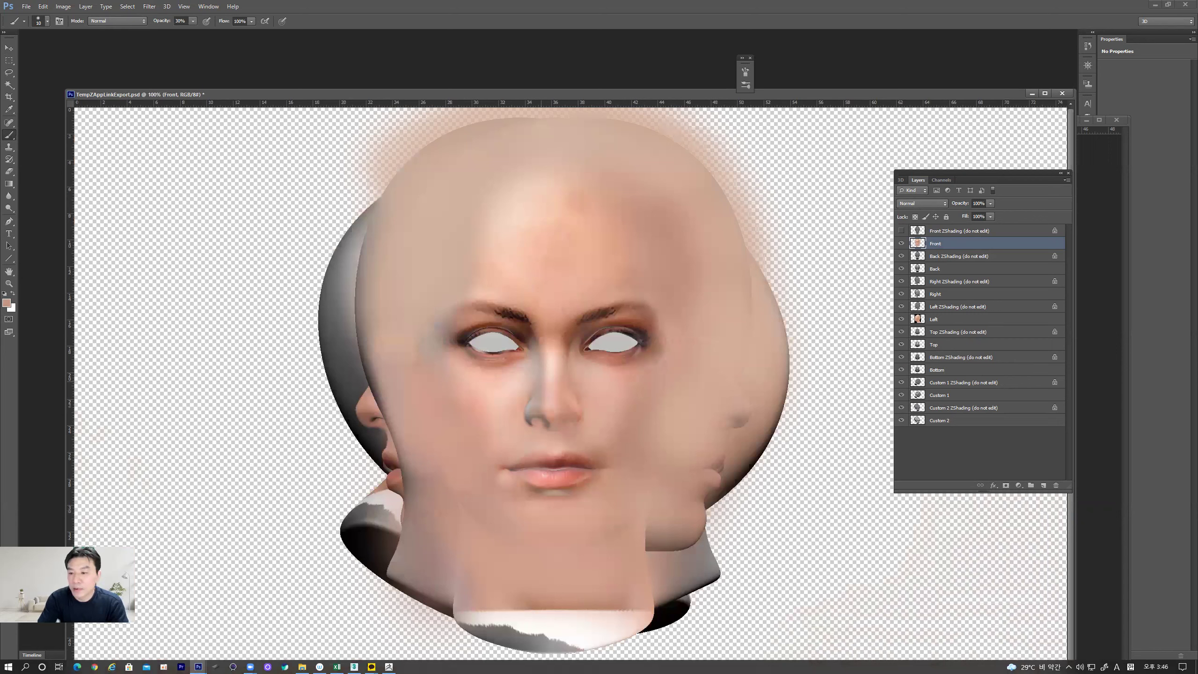
Step: Check the Front layer by toggling its visibility, sample the forehead's skin tone and enlarge the brush
click(902, 244)
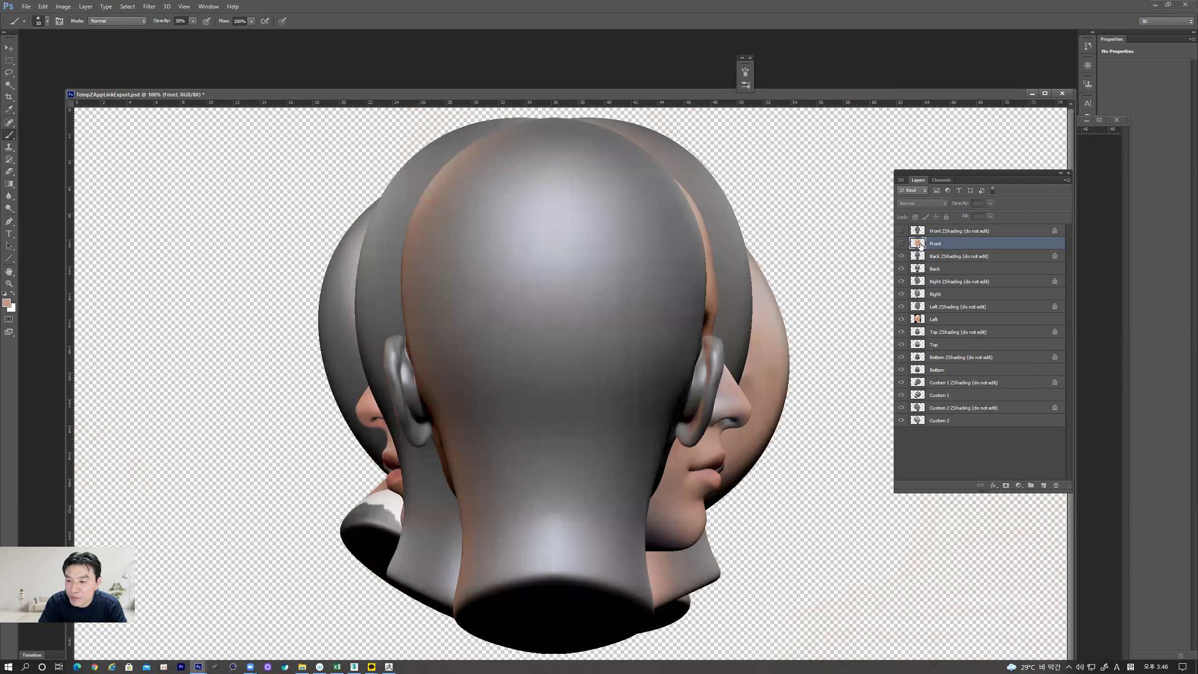
click(902, 244)
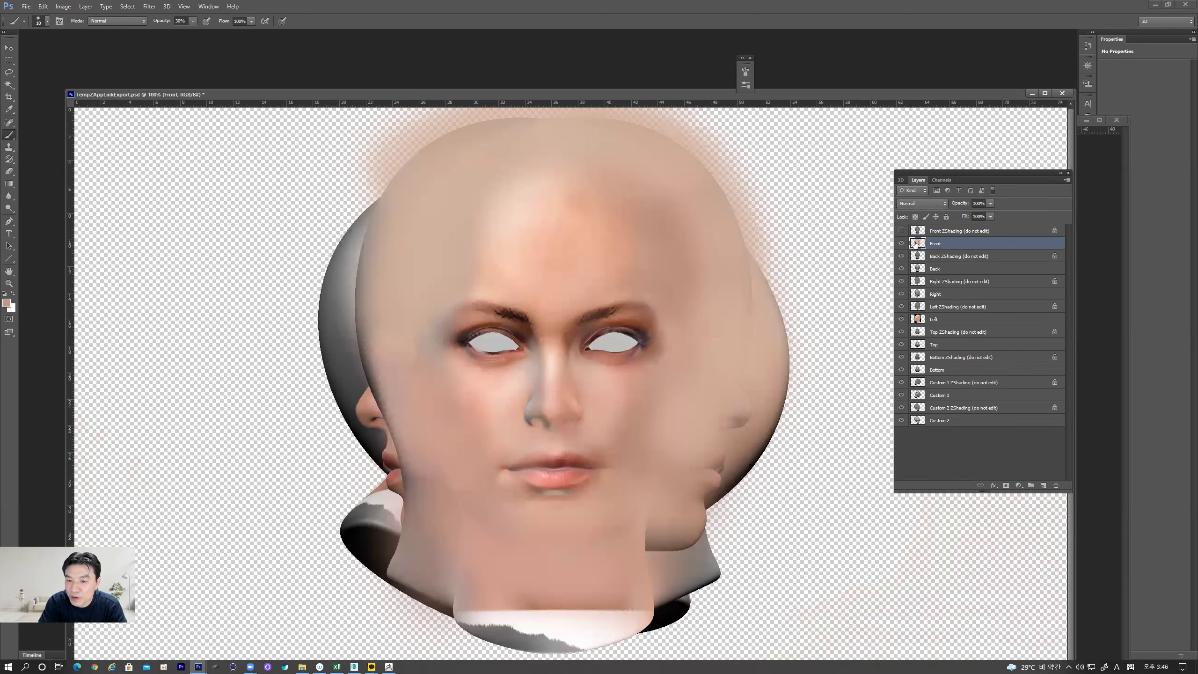
alt+click(567, 274)
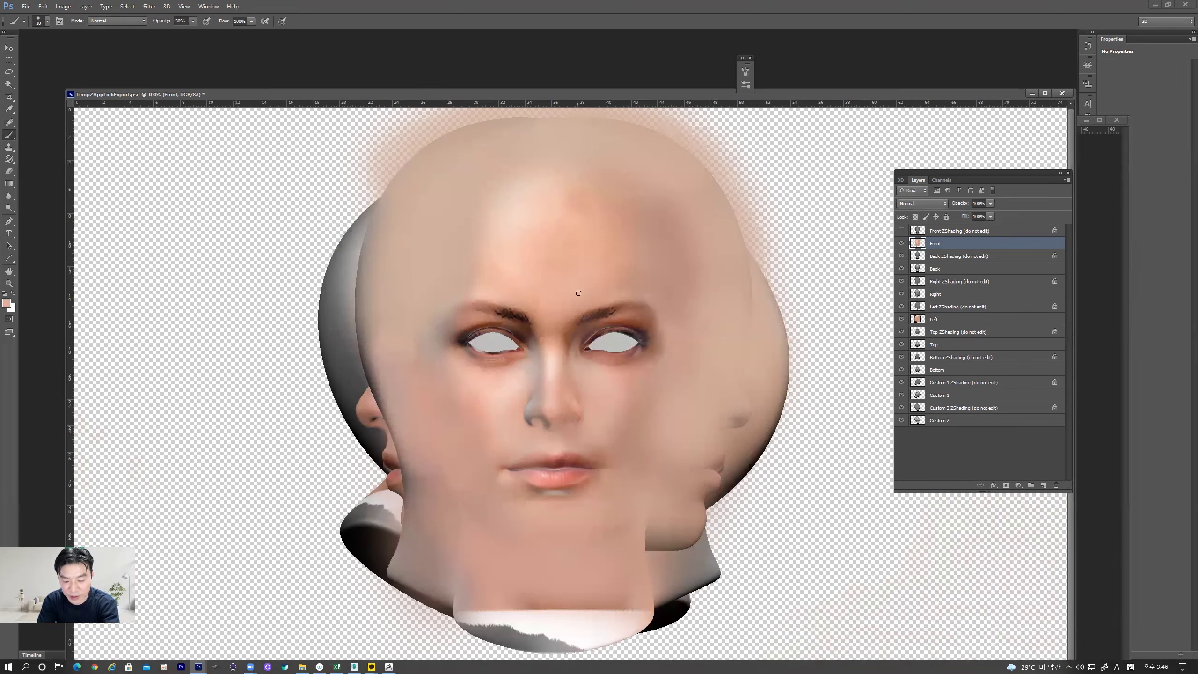
key(bracketright)
key(bracketright)
key(bracketright)
key(bracketright)
key(bracketright)
key(bracketright)
key(bracketright)
key(bracketright)
key(bracketright)
key(bracketright)
key(bracketright)
key(bracketright)
key(bracketright)
key(bracketright)
key(bracketright)
key(bracketright)
key(bracketright)
key(bracketright)
key(bracketright)
key(bracketright)
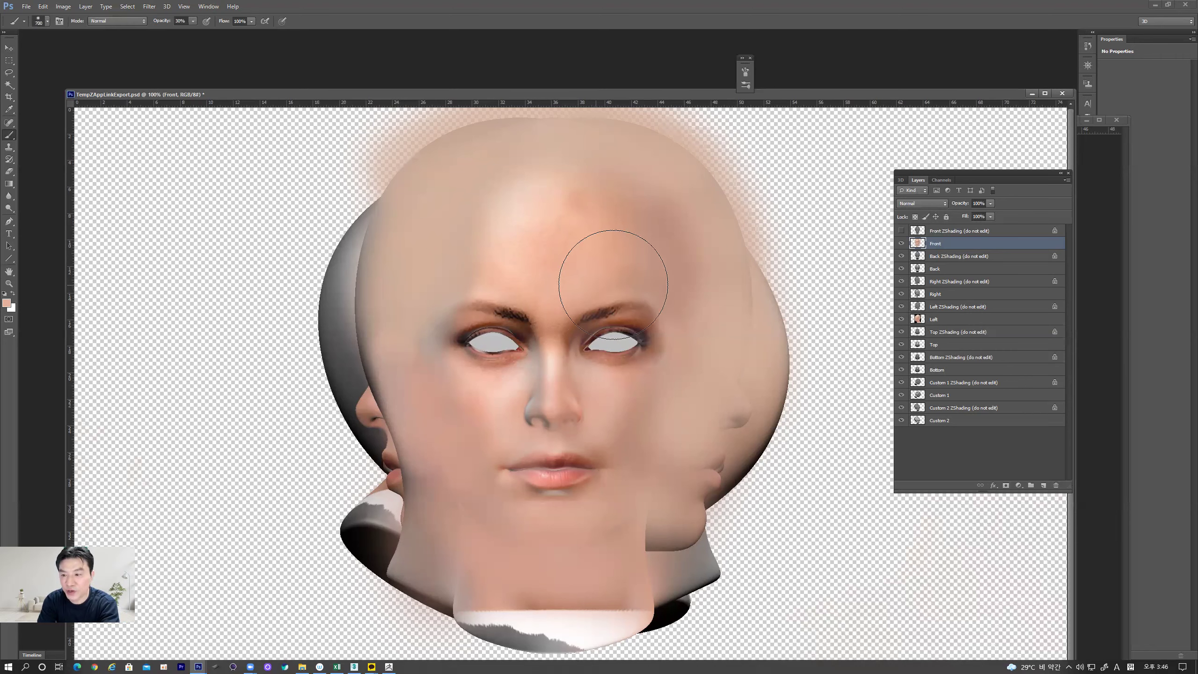
Step: Add a new layer between Back ZShading and Back and fill it with the sampled skin tone
click(948, 260)
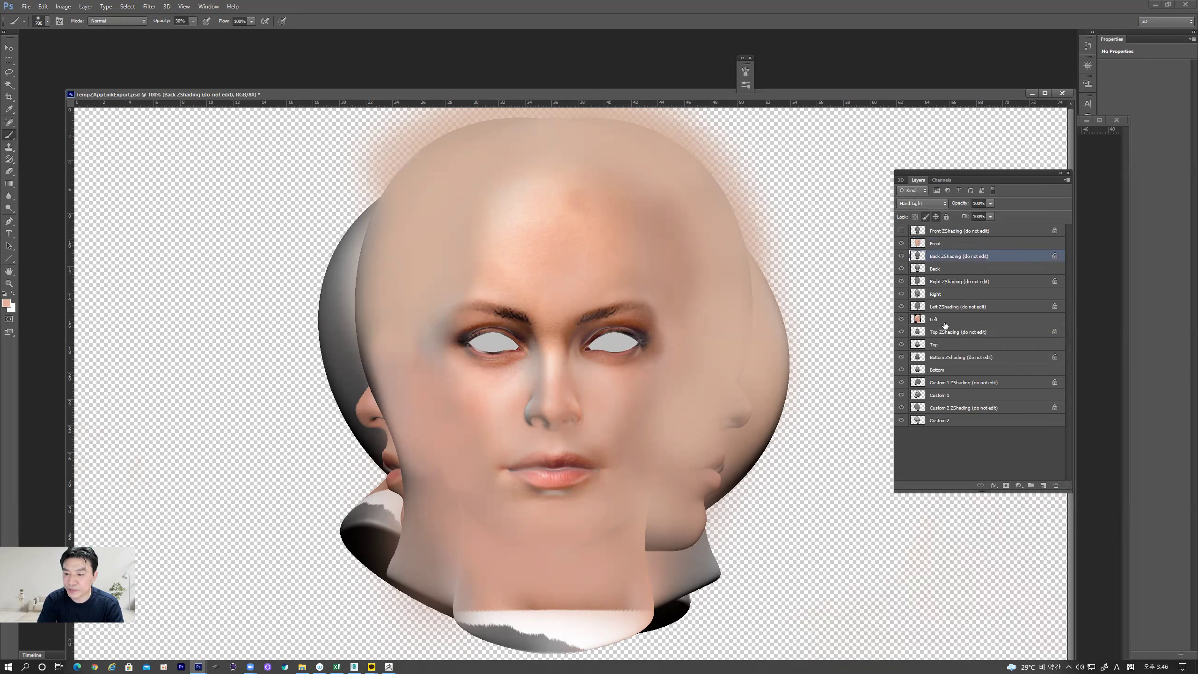
click(1043, 484)
drag(945, 258, 944, 273)
key(ctrl+BackSpace)
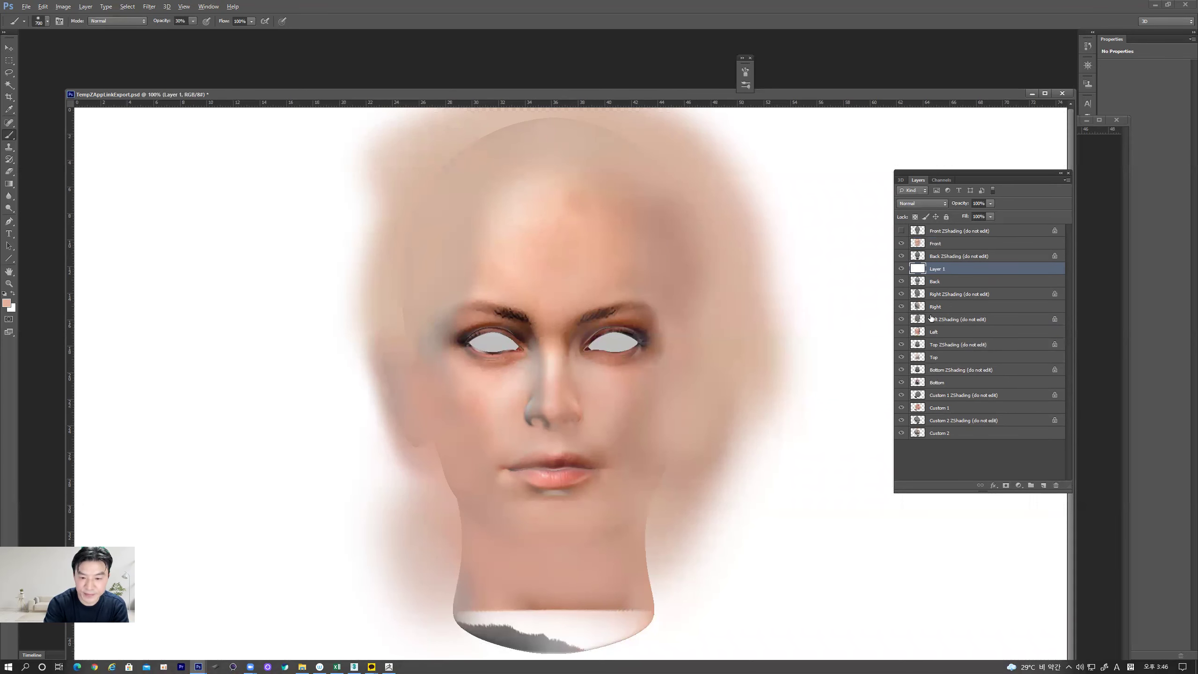
key(alt+BackSpace)
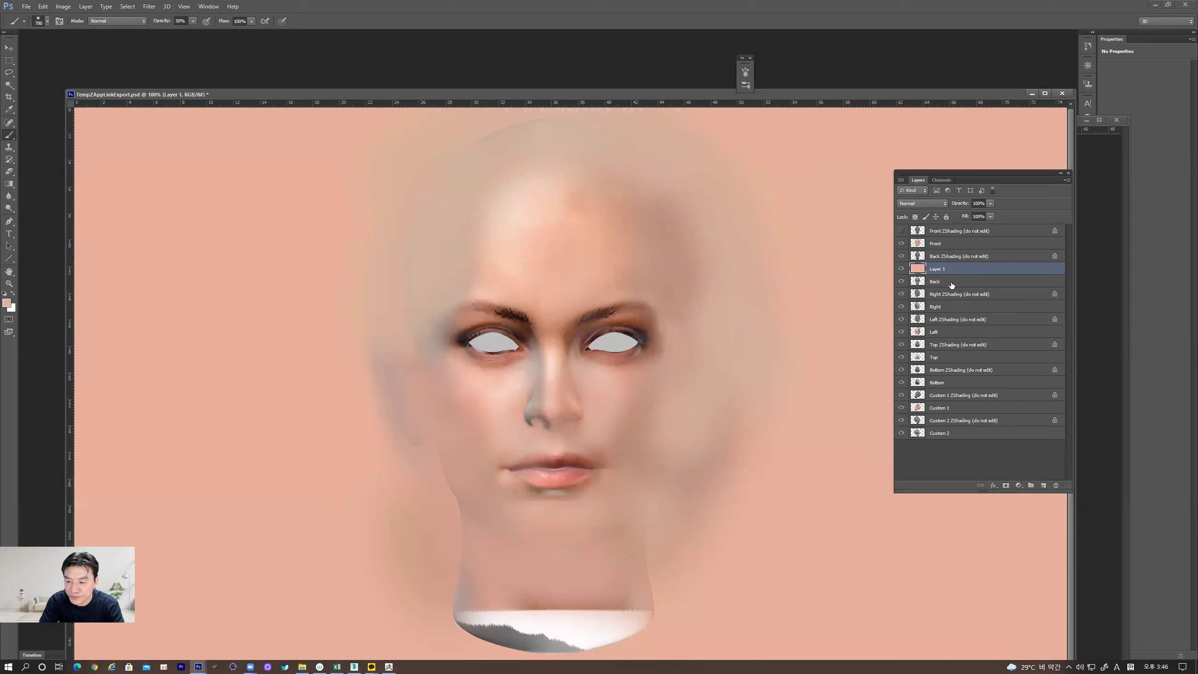
shift+click(953, 282)
key(ctrl+e)
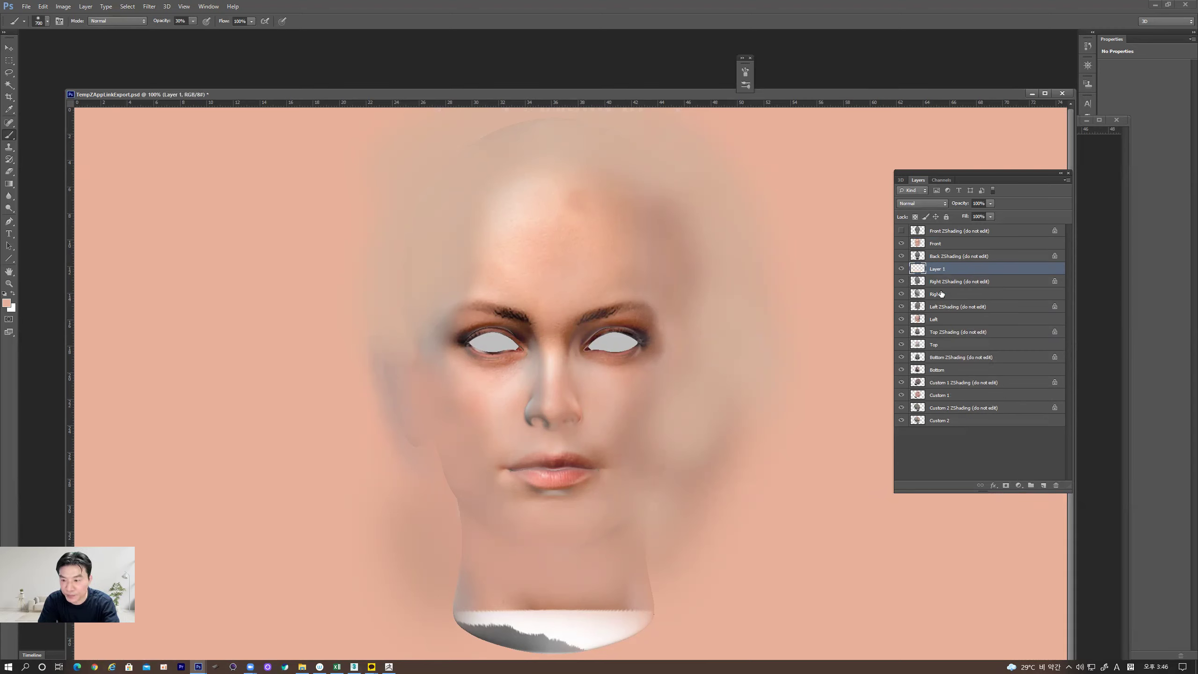
key(ctrl+z)
Step: Merge the skin-coloured Layer 1 with the Back ZShading layer
click(963, 271)
shift+click(956, 259)
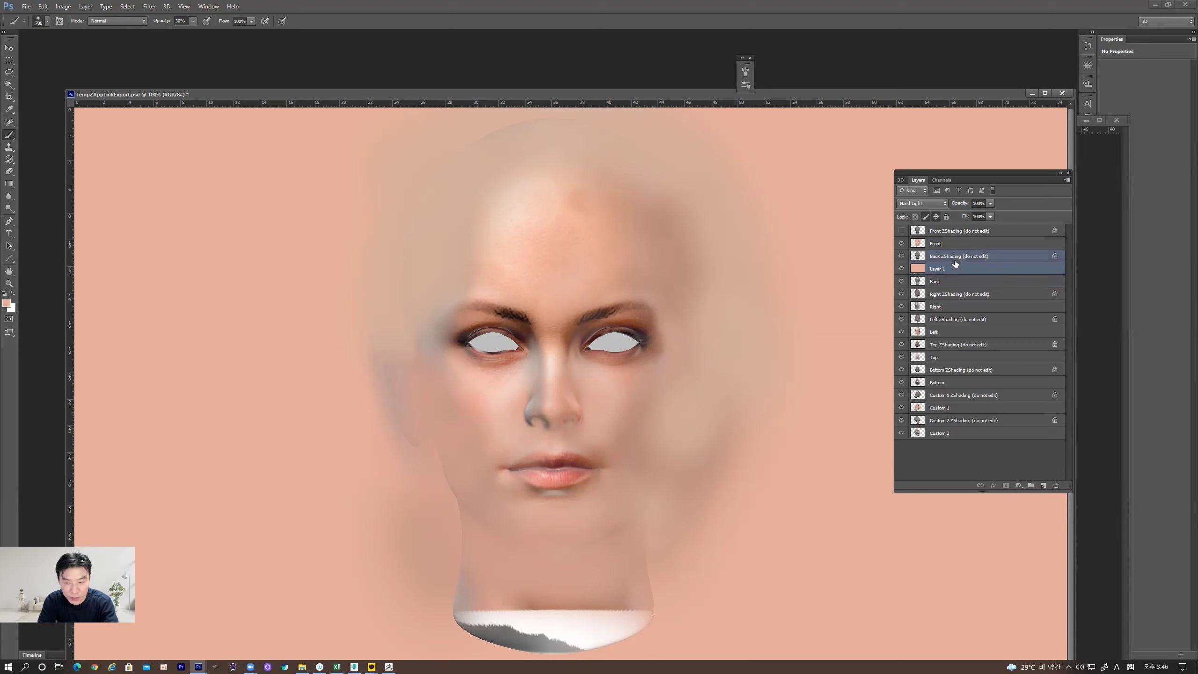
key(ctrl+e)
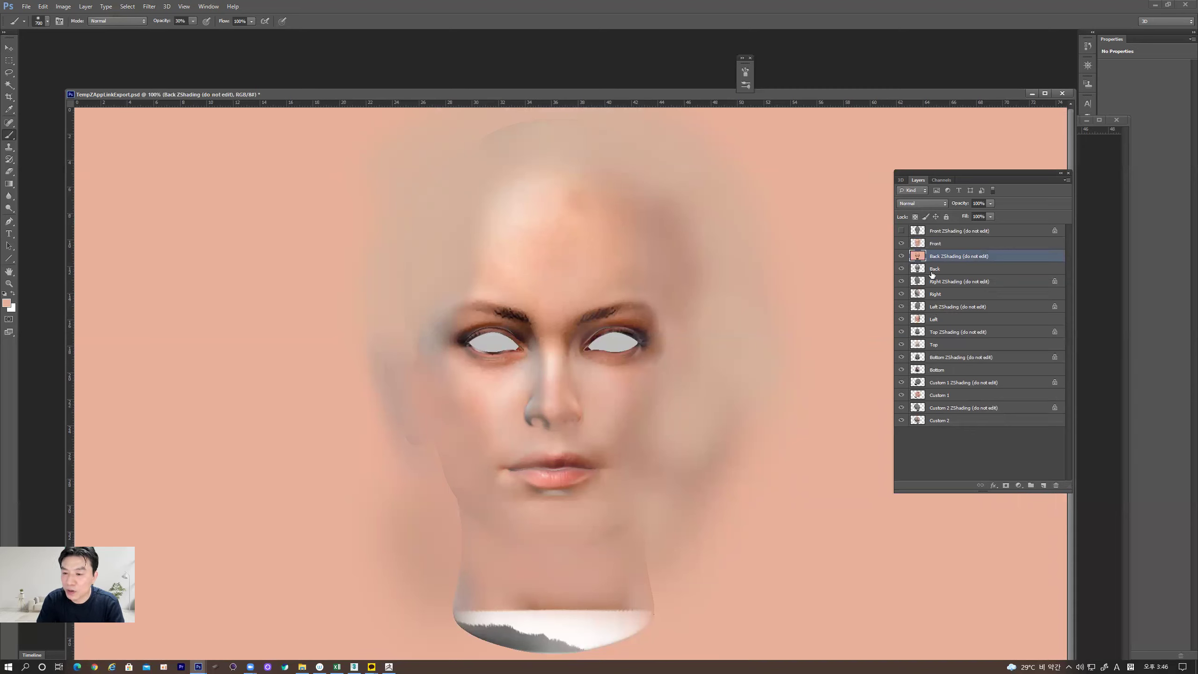
Step: Undo the merge with Back ZShading and try merging the skin-coloured Layer 1 into the Back layer instead
key(ctrl+z)
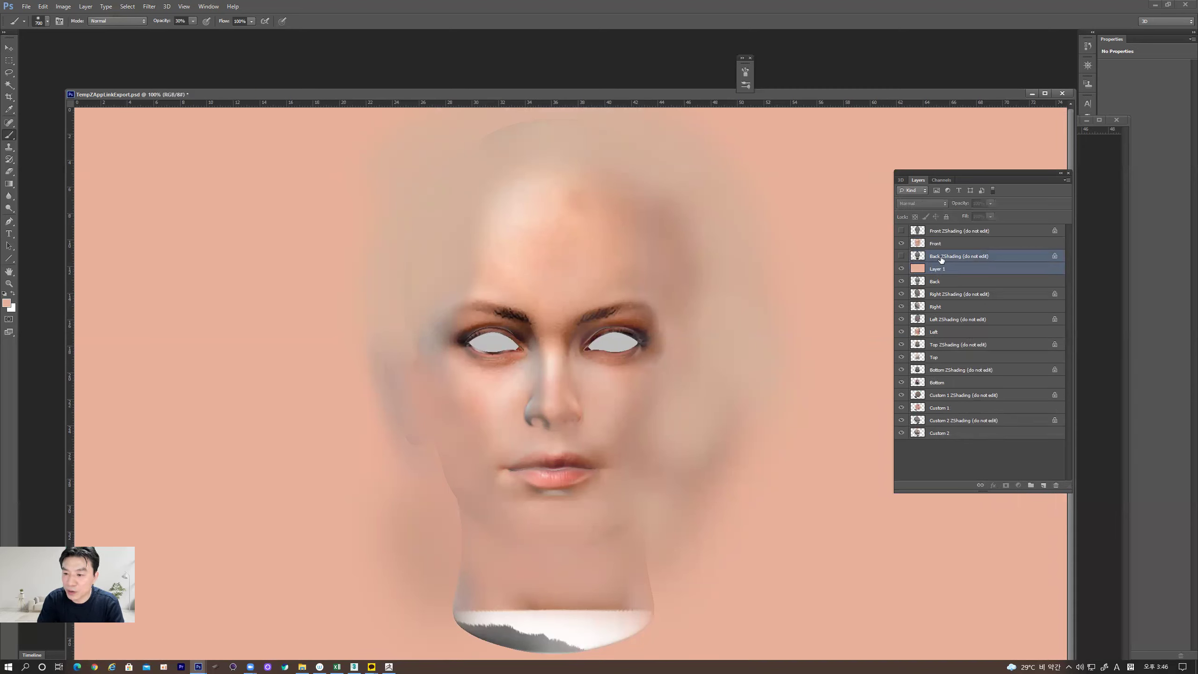
click(942, 263)
key(ctrl+e)
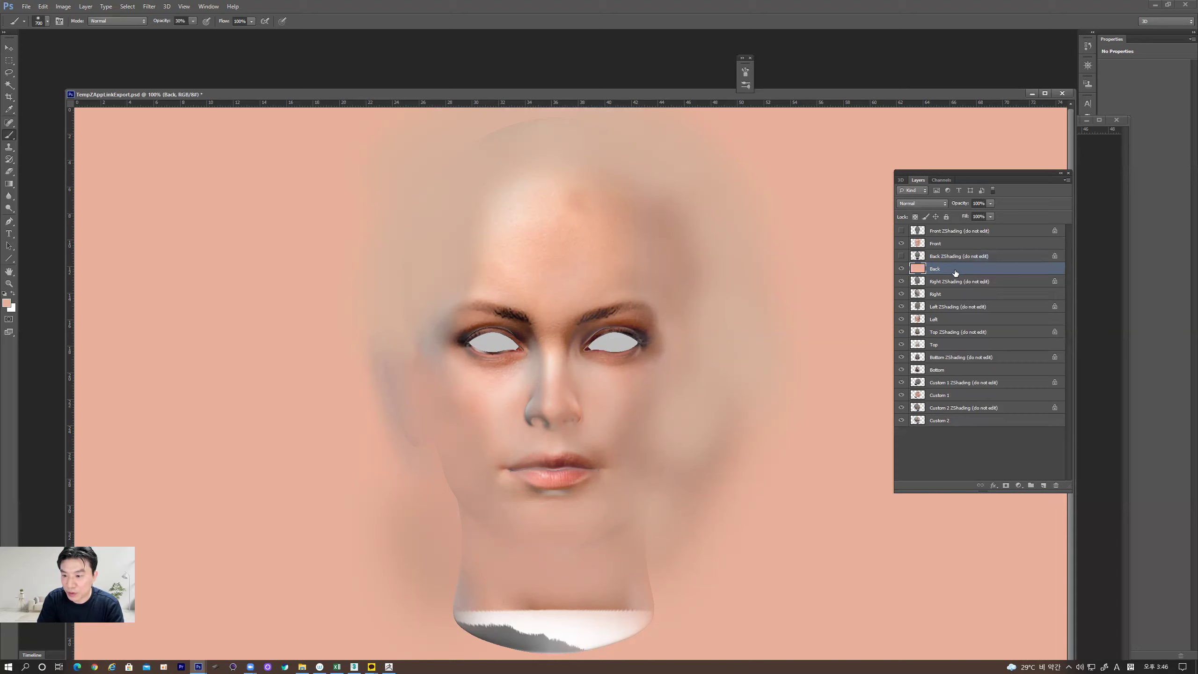
key(ctrl+z)
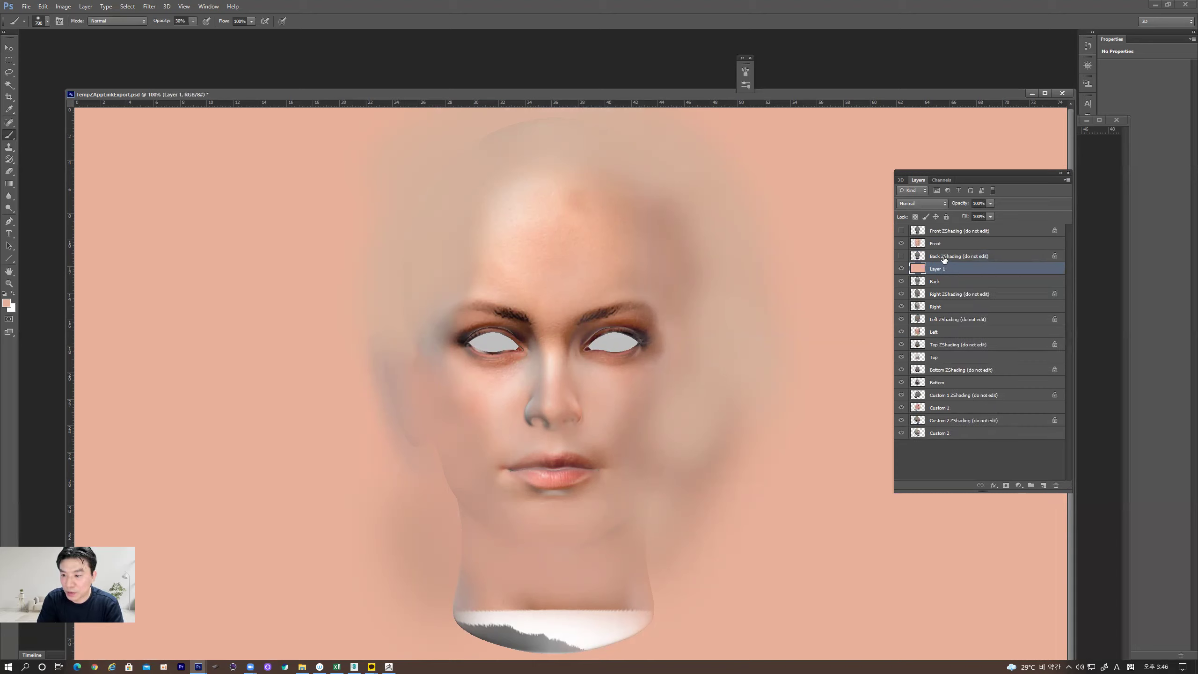
Step: Merge the skin-coloured Layer 1 with Back ZShading again
click(944, 259)
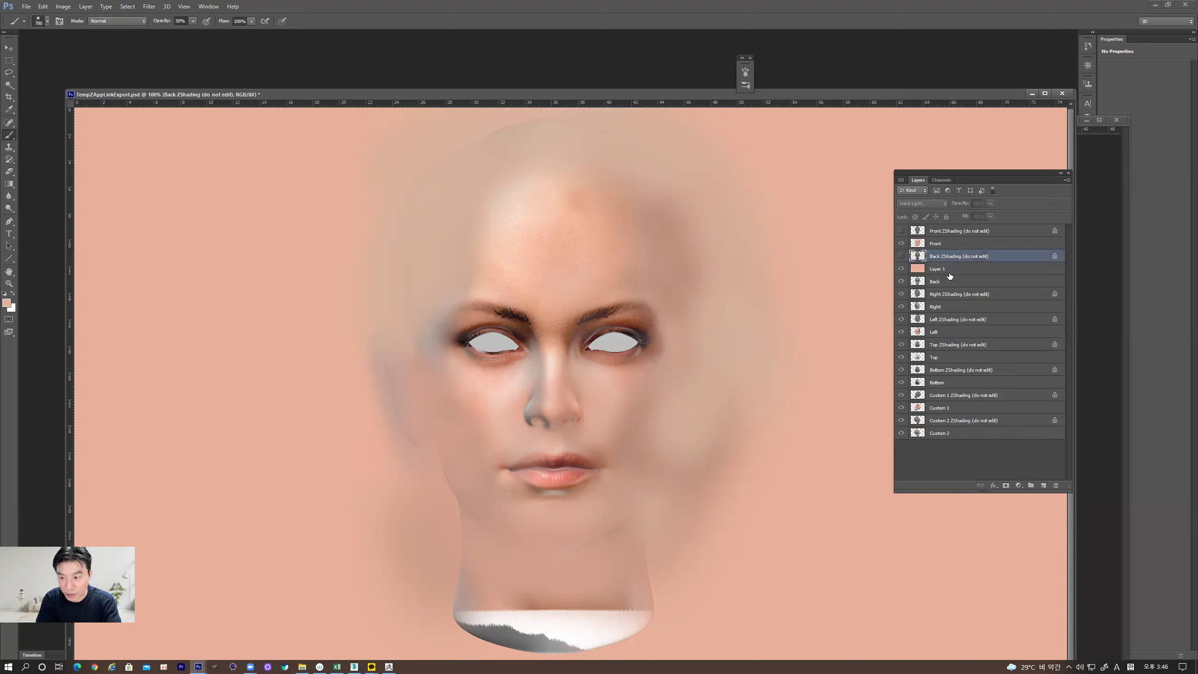
shift+click(955, 270)
key(ctrl+e)
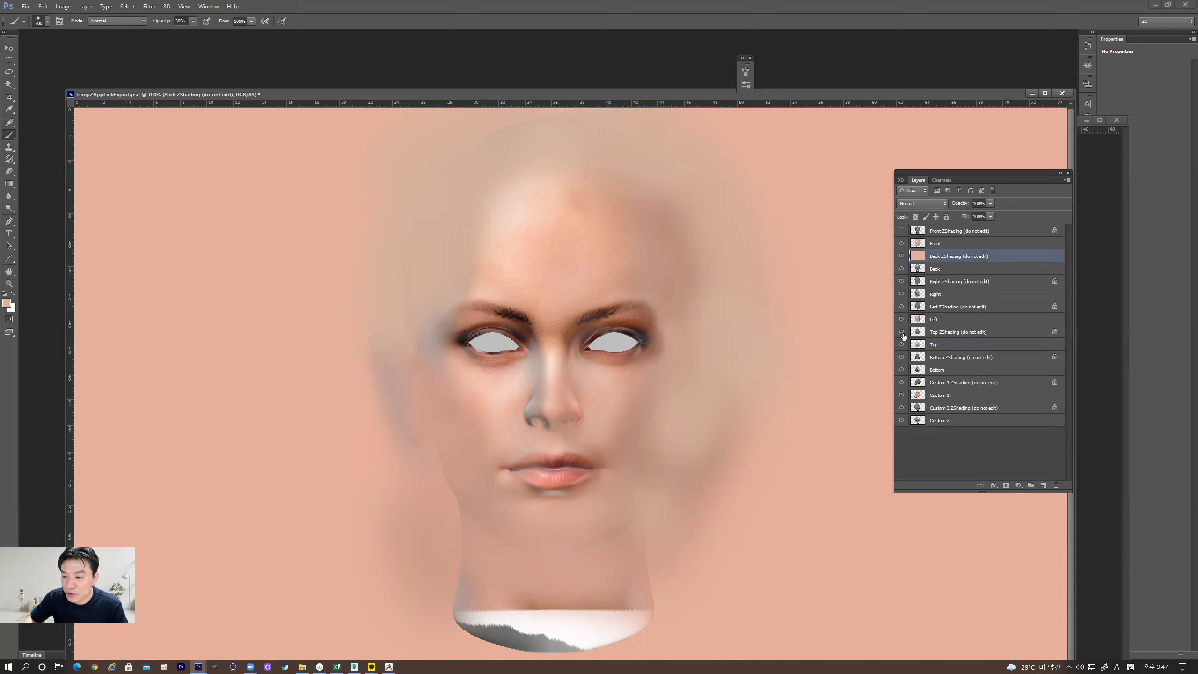
Step: Duplicate the Left layer and place the copy directly between Right ZShading and Right
click(946, 320)
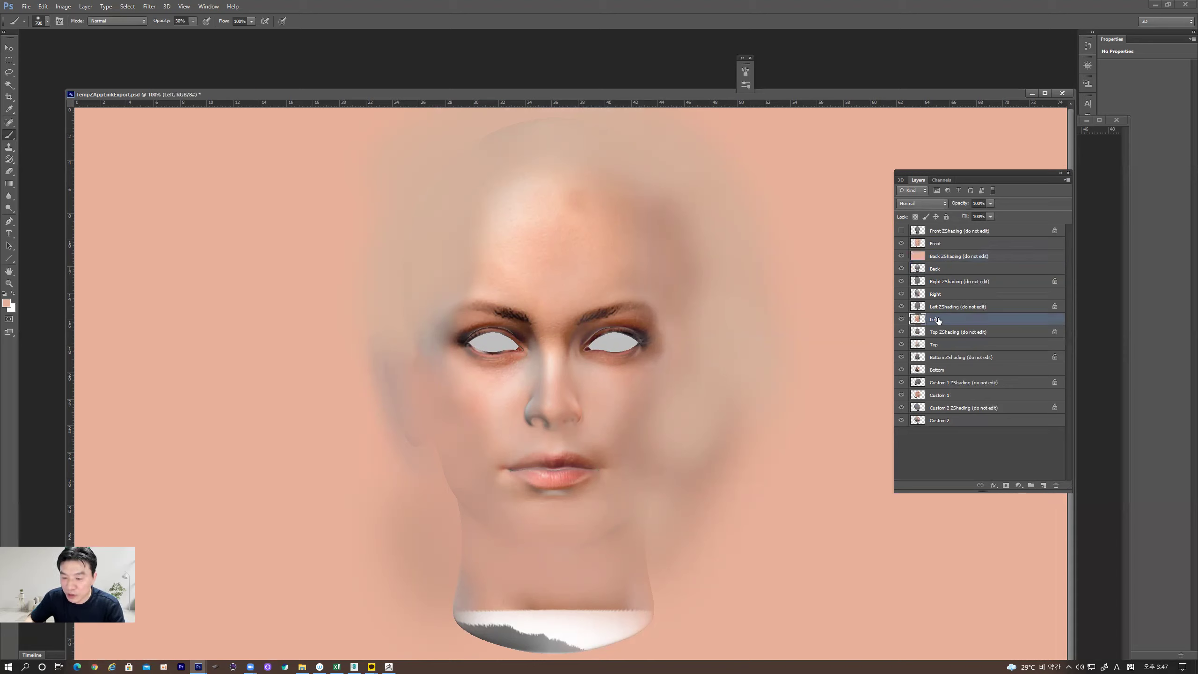
drag(961, 323, 1042, 485)
drag(946, 316, 945, 287)
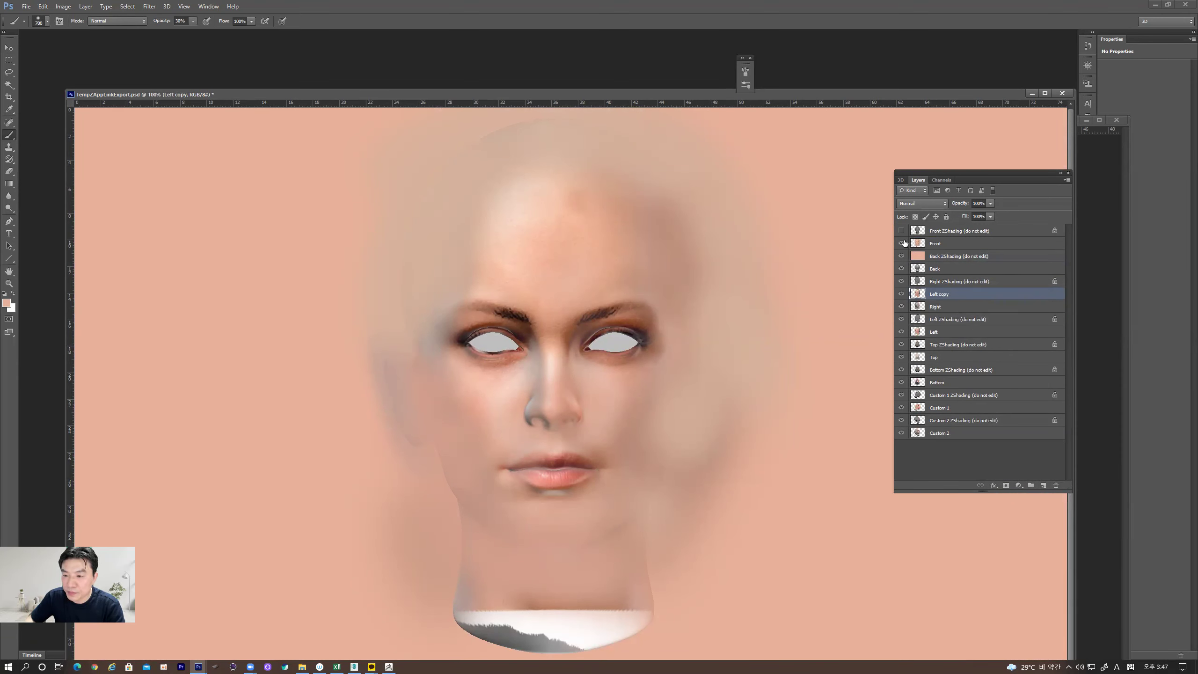
Step: Hide all layers except Right ZShading and Left copy
click(902, 269)
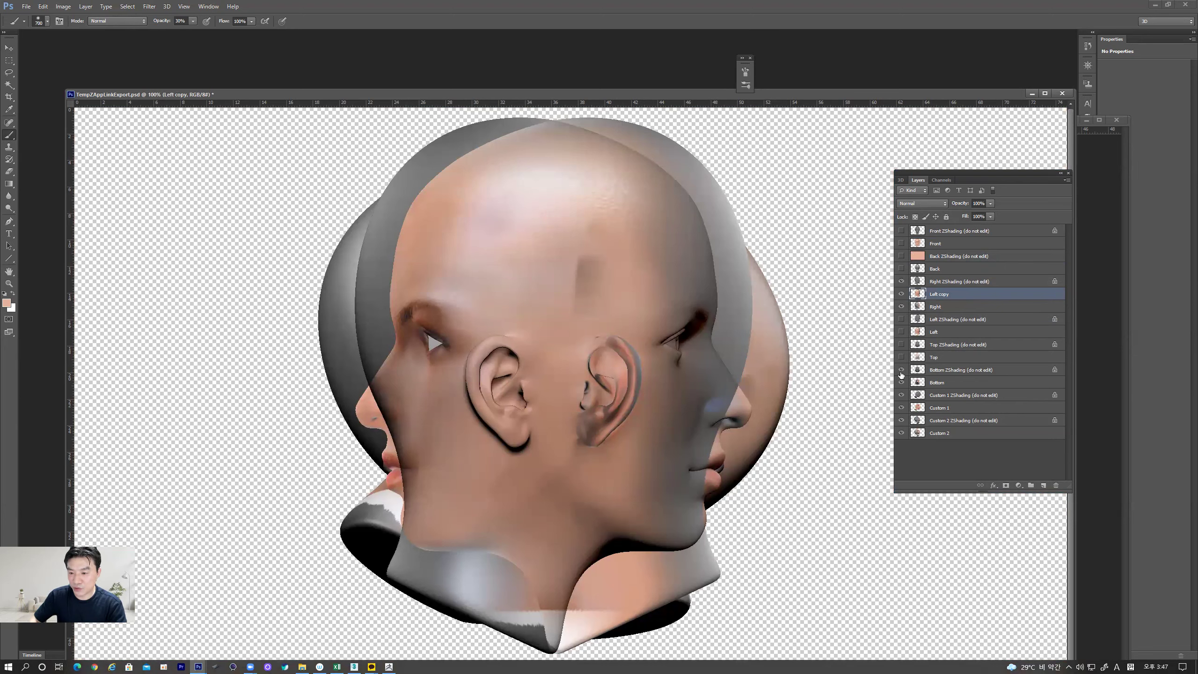
click(901, 434)
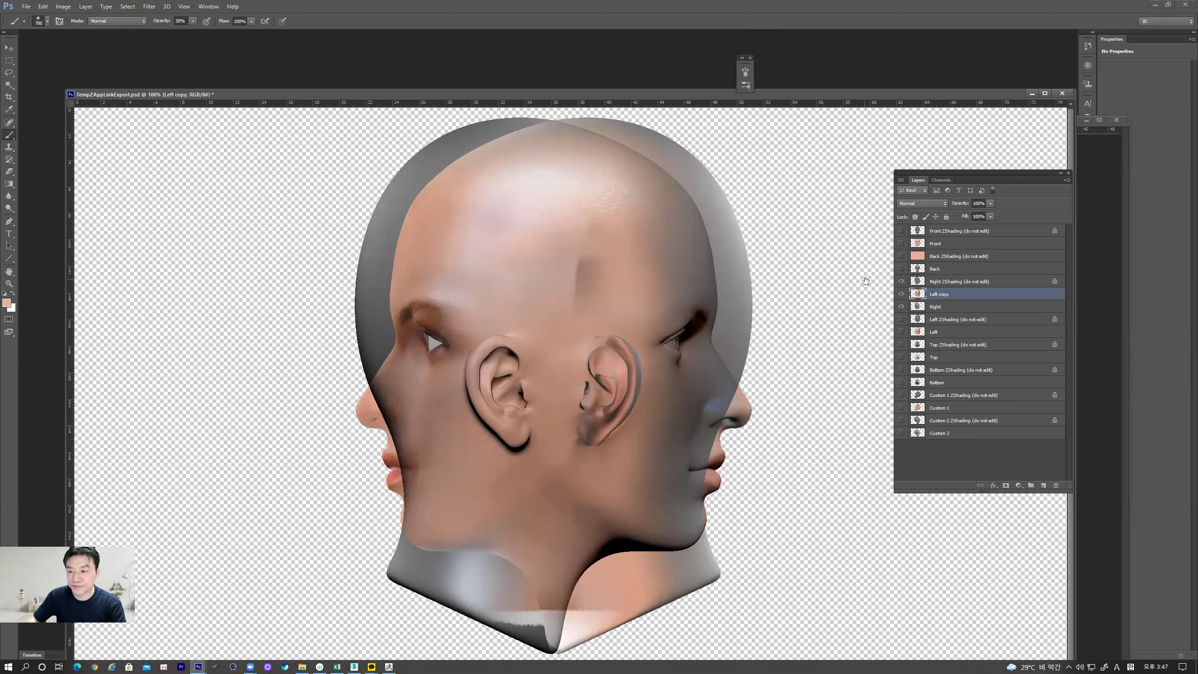
click(901, 307)
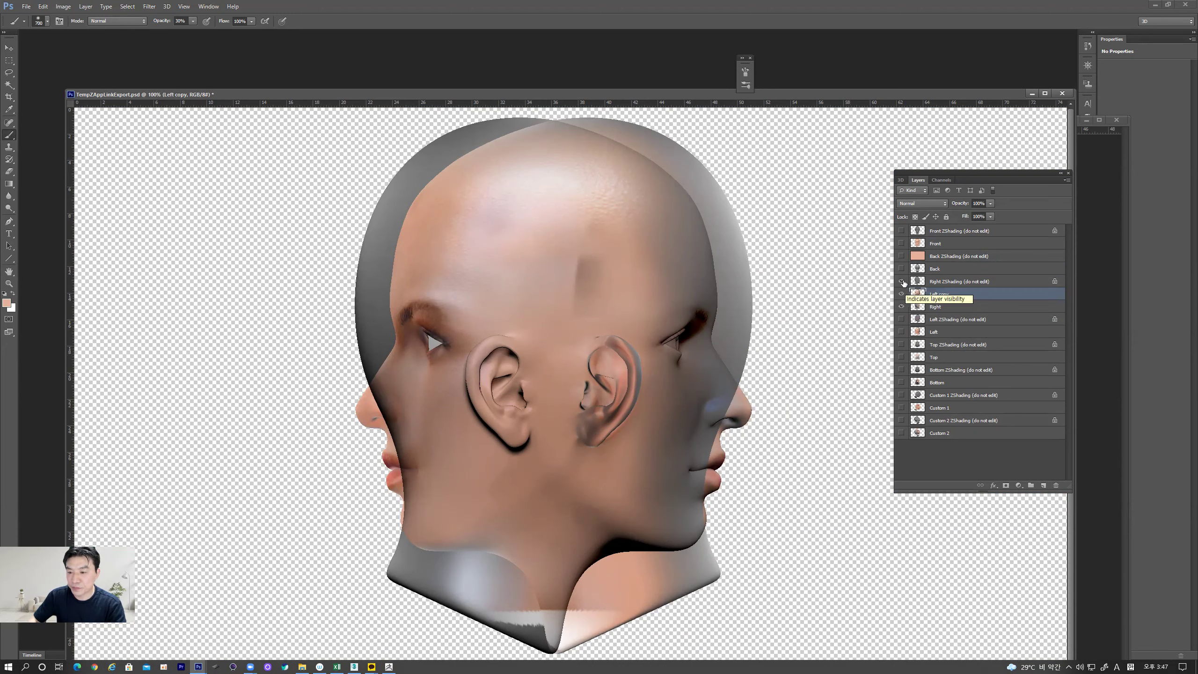
click(901, 282)
click(902, 281)
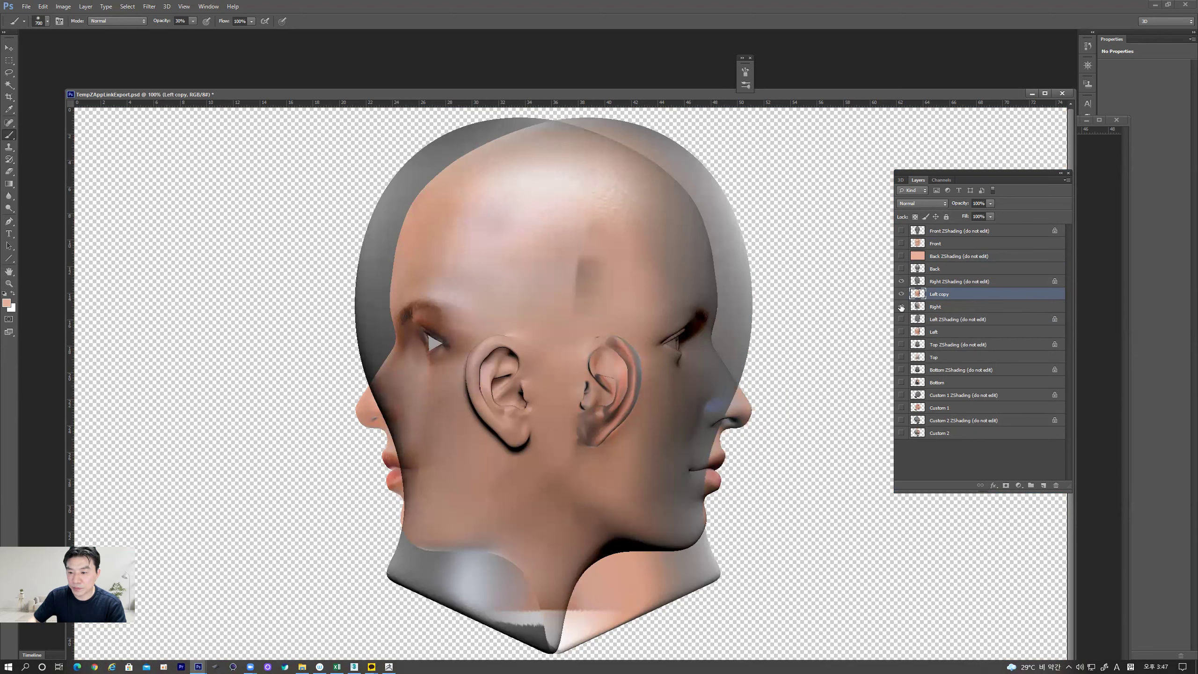
click(901, 306)
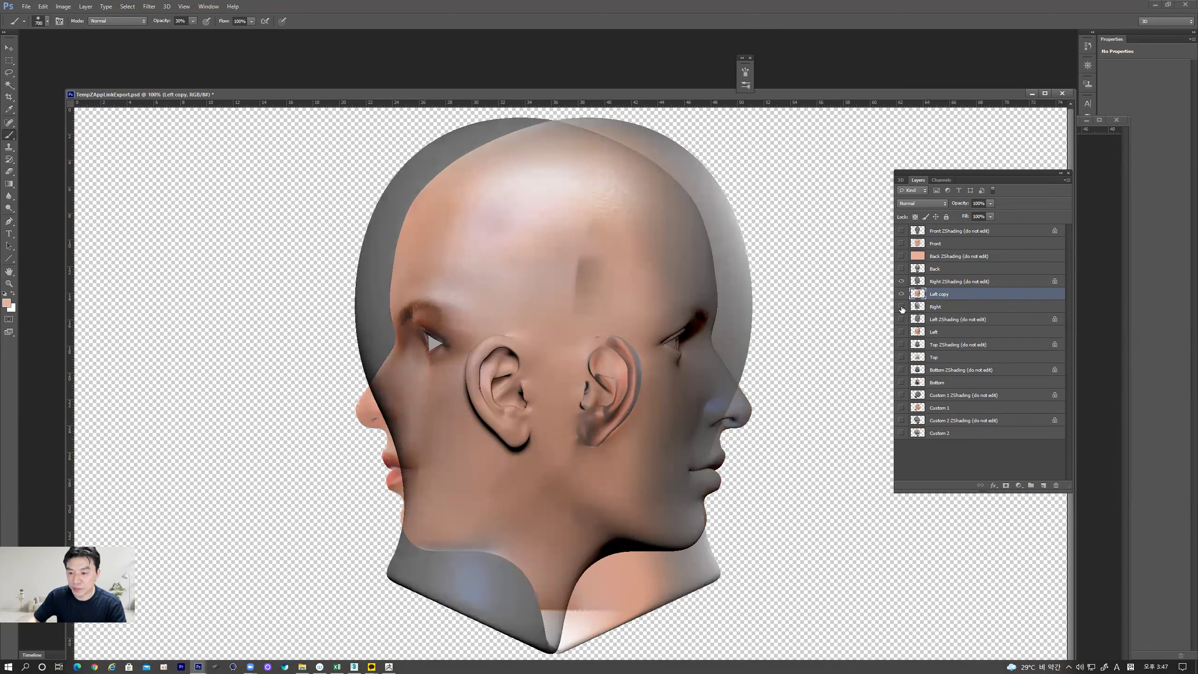
Step: Flip the Left copy layer horizontally and align it over the right-facing head of Right ZShading
click(9, 48)
drag(488, 328, 335, 316)
key(ctrl+t)
right_click(360, 318)
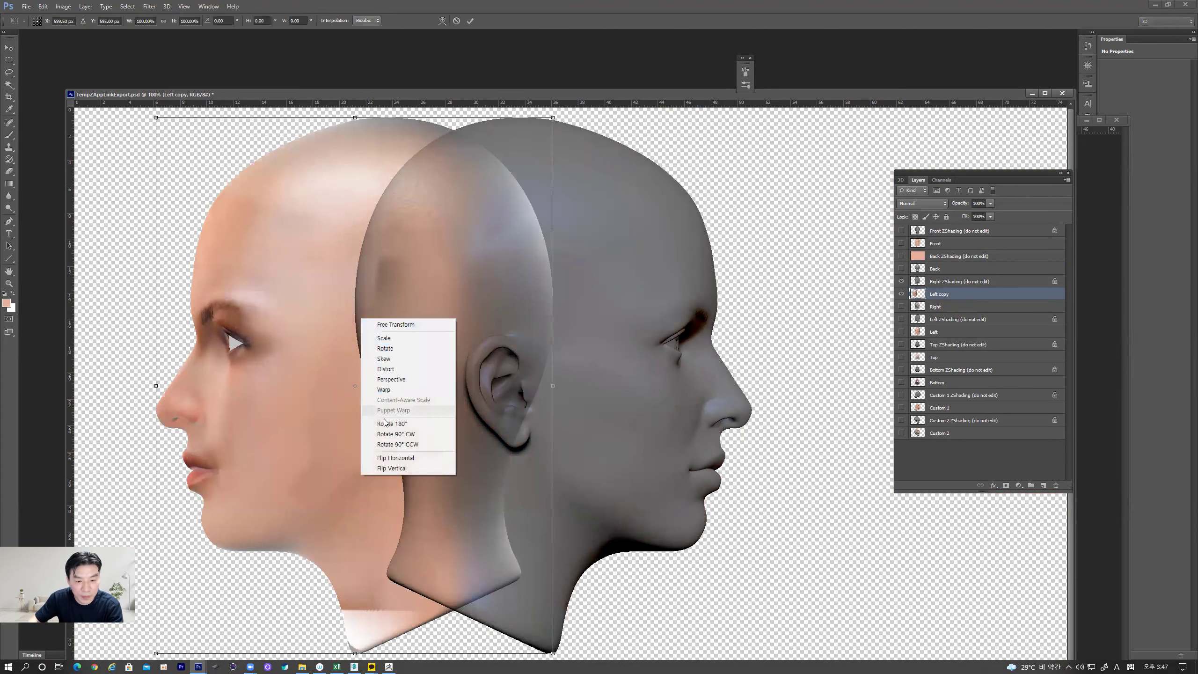
click(396, 457)
key(Return)
drag(394, 442, 586, 452)
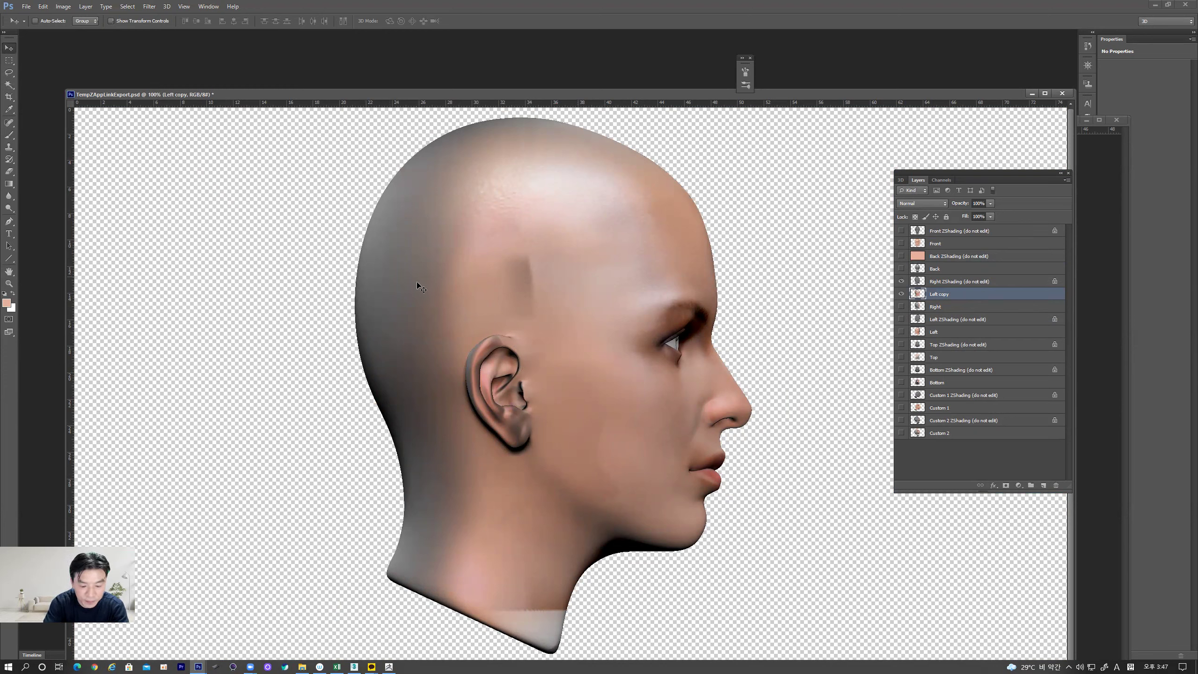
Step: Paint sampled skin tones with a smaller brush over the ear, the neck and the grey back of the head on Left copy
key(b)
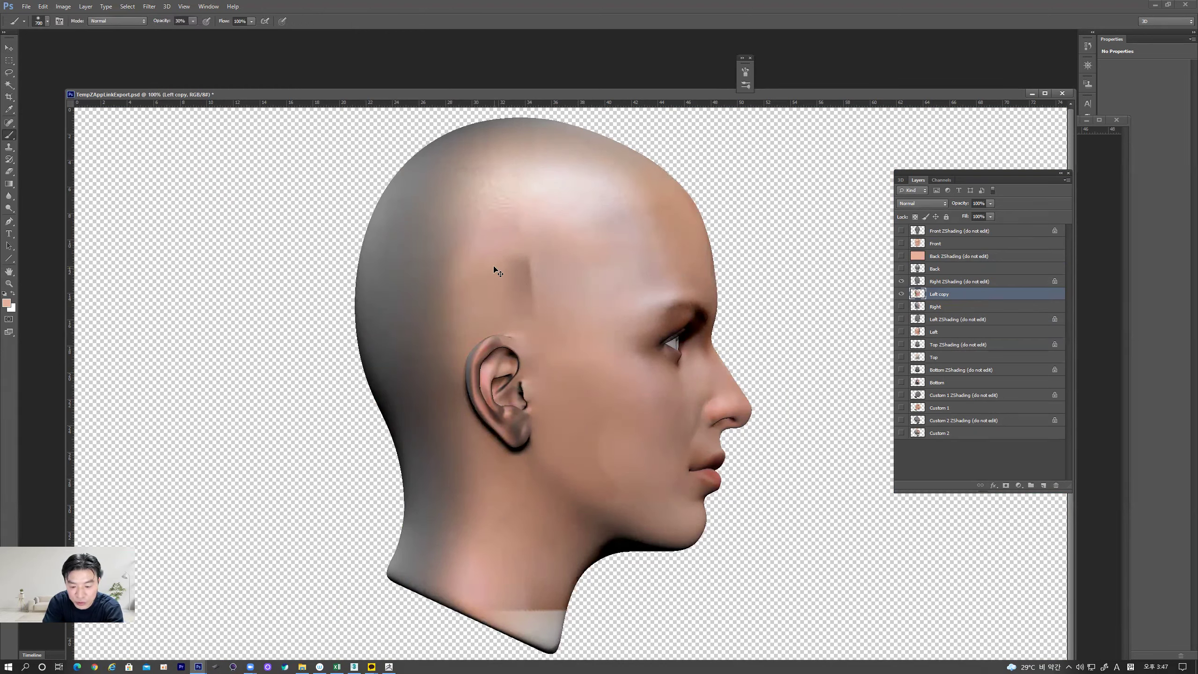
key(bracketleft)
key(bracketleft)
mouse_move(502, 377)
mouse_down()
mouse_move(486, 383)
mouse_move(516, 446)
mouse_move(485, 390)
mouse_up()
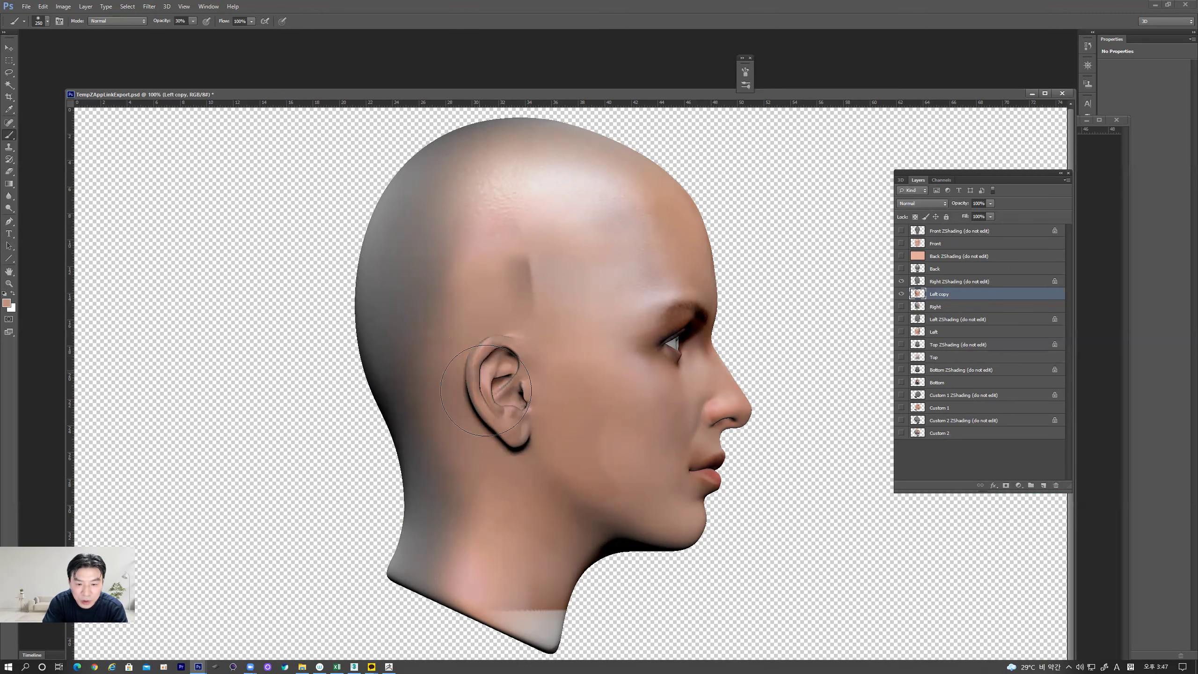
mouse_move(501, 575)
mouse_down()
mouse_move(526, 627)
mouse_move(542, 597)
mouse_move(382, 566)
mouse_move(394, 471)
mouse_move(416, 571)
mouse_move(344, 326)
mouse_move(353, 235)
mouse_move(374, 429)
mouse_move(418, 483)
mouse_up()
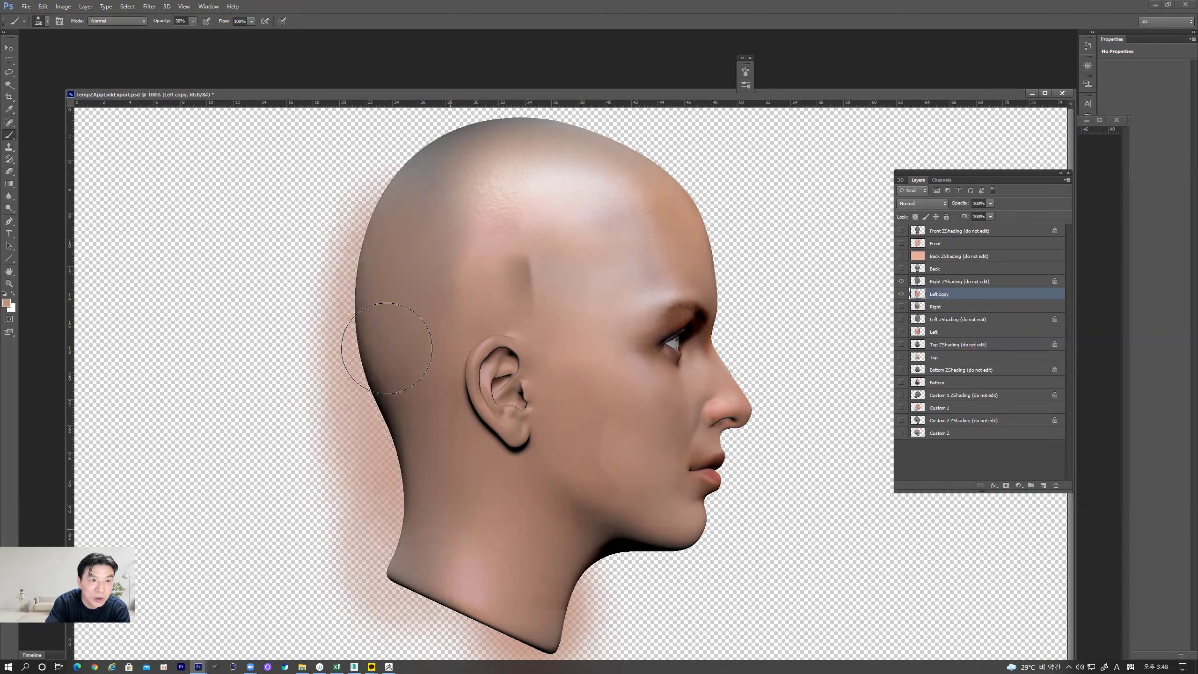
Step: Raise the brush opacity to 50% and cover the remaining grey on the crown, above the ear and along the nape
key(5)
mouse_move(446, 215)
mouse_down()
mouse_move(514, 94)
mouse_move(401, 187)
mouse_move(436, 174)
mouse_up()
mouse_move(493, 359)
mouse_down()
mouse_move(508, 281)
mouse_move(521, 335)
mouse_up()
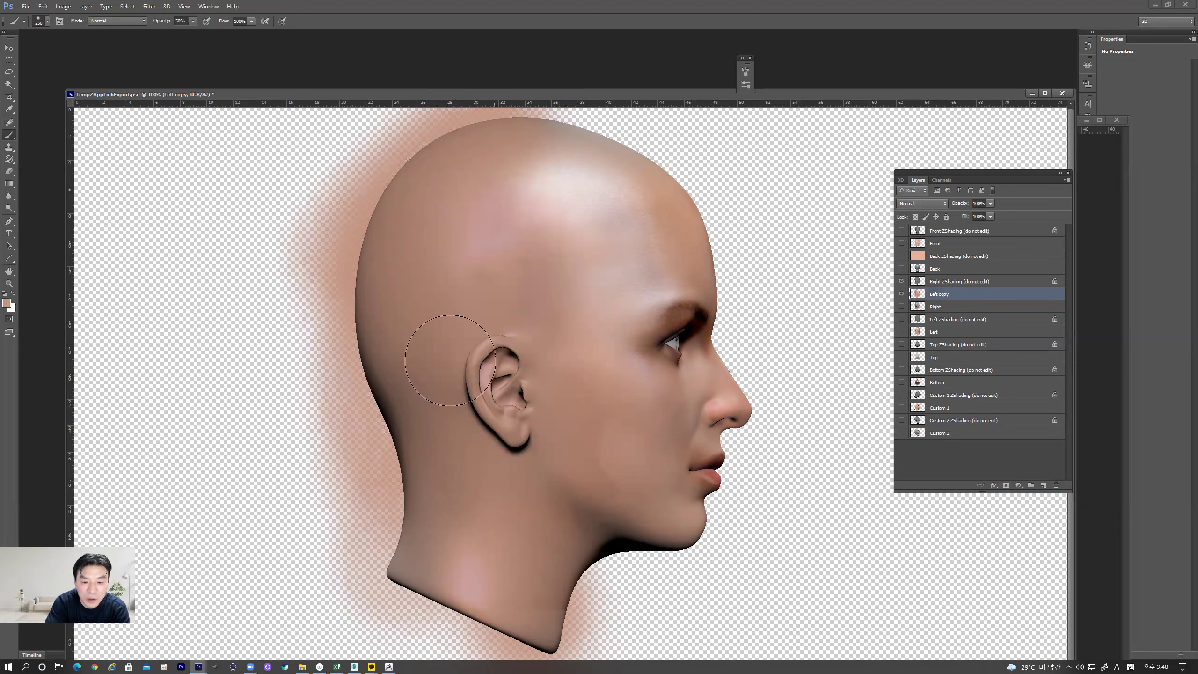
mouse_move(415, 514)
mouse_down()
mouse_move(360, 548)
mouse_move(367, 497)
mouse_move(335, 487)
mouse_move(330, 472)
mouse_up()
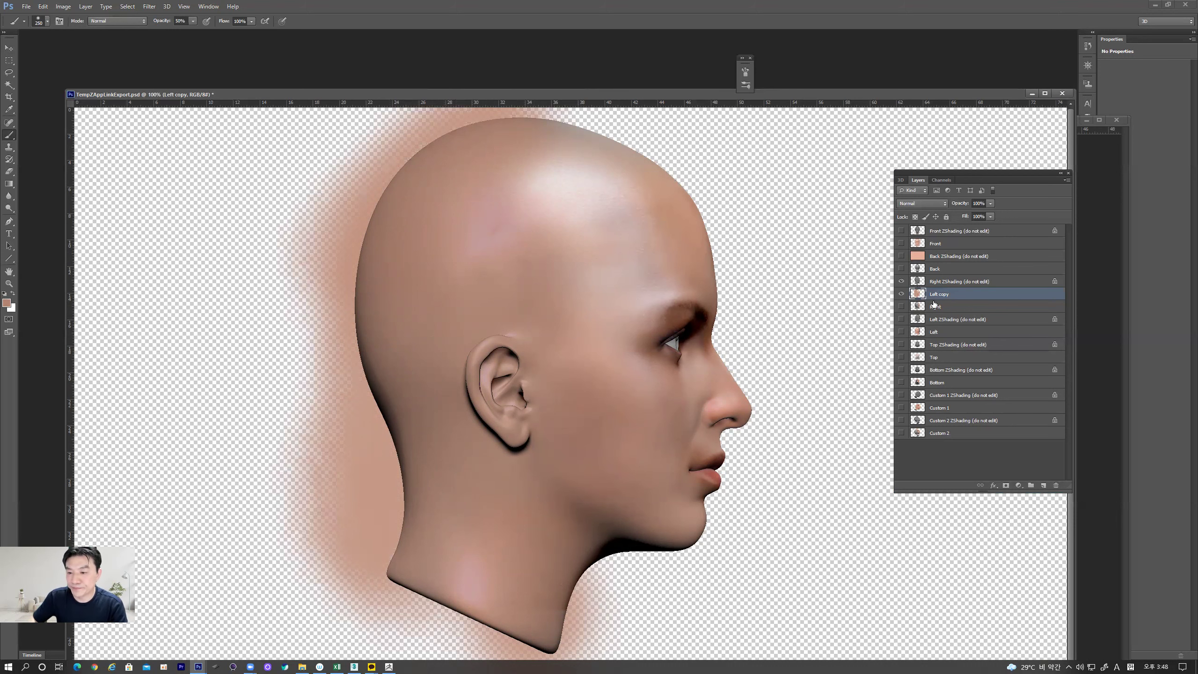
Step: Merge Left copy with Right ZShading, and merge the result into the Right layer
ctrl+click(972, 283)
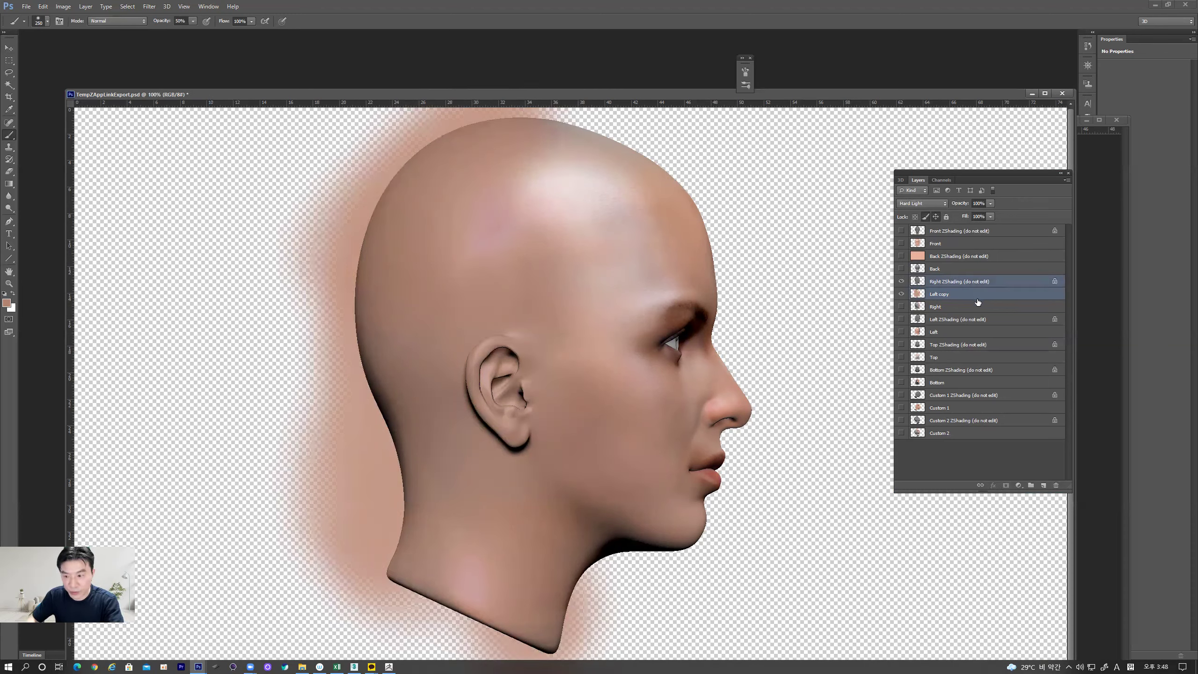
key(ctrl+e)
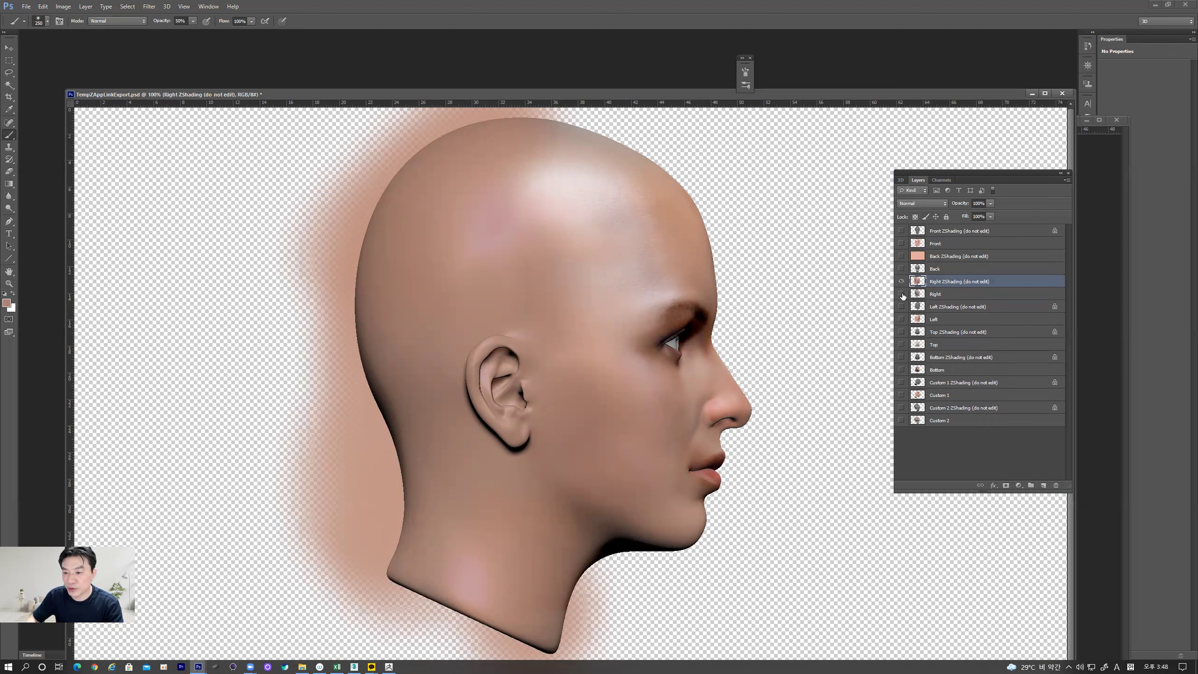
key(ctrl+e)
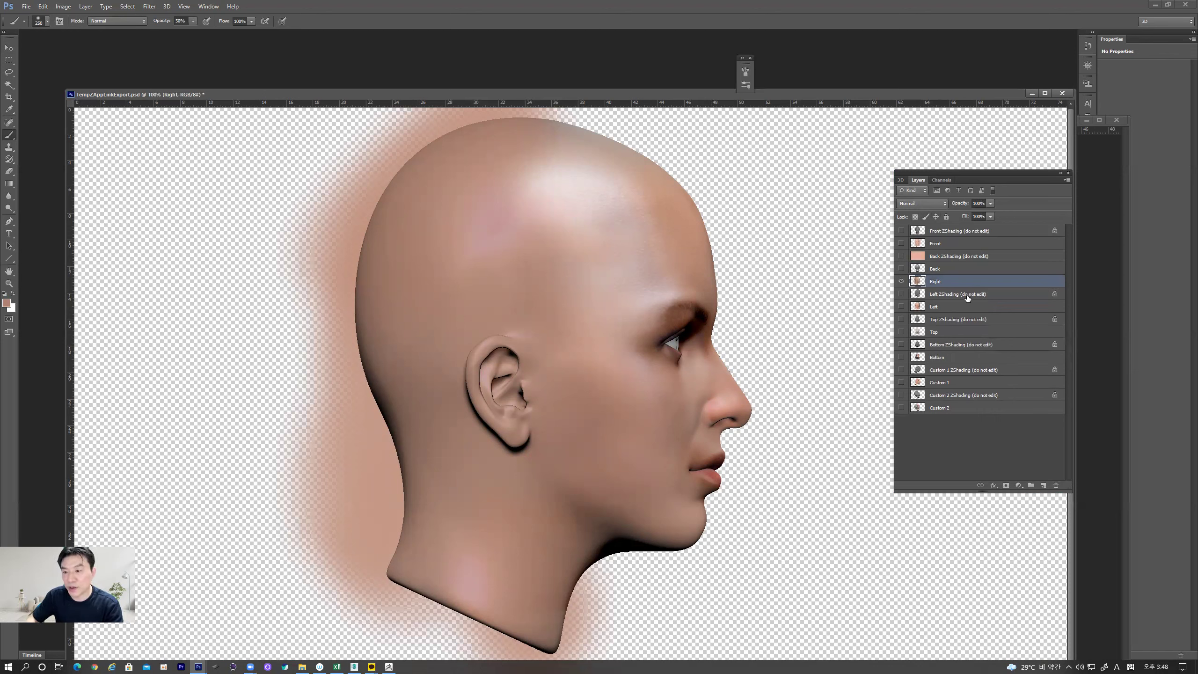
Step: Show the Back and Back ZShading layers and merge them into the Back layer
click(954, 256)
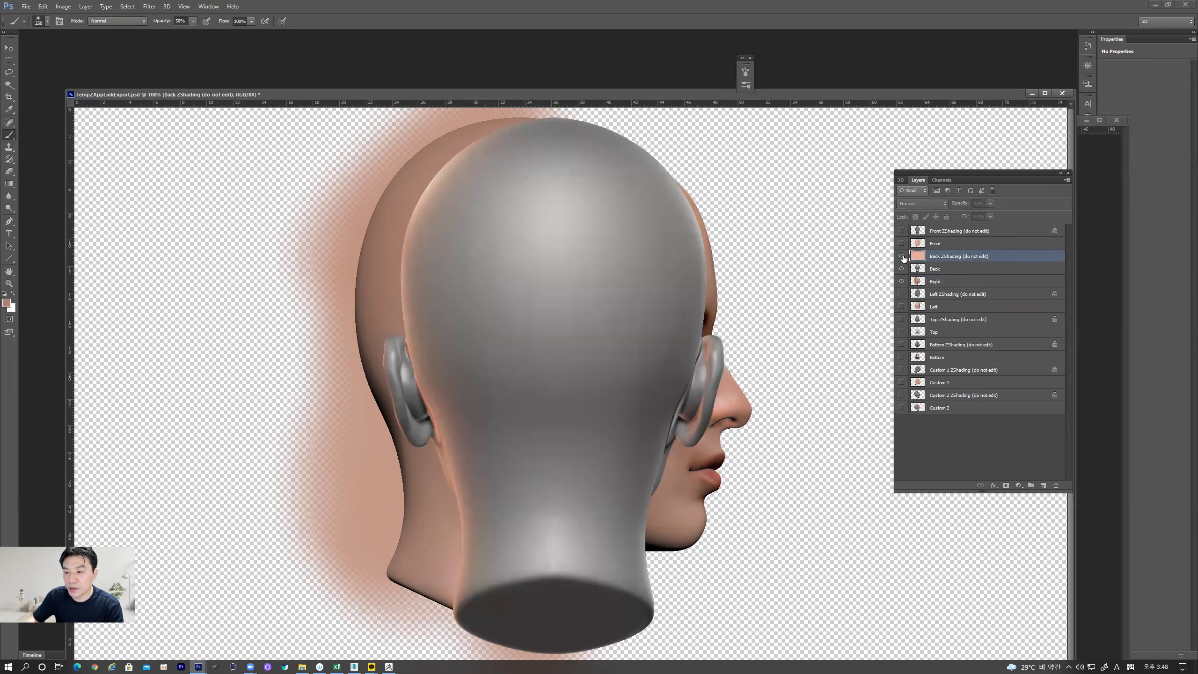
click(901, 256)
click(962, 269)
click(965, 256)
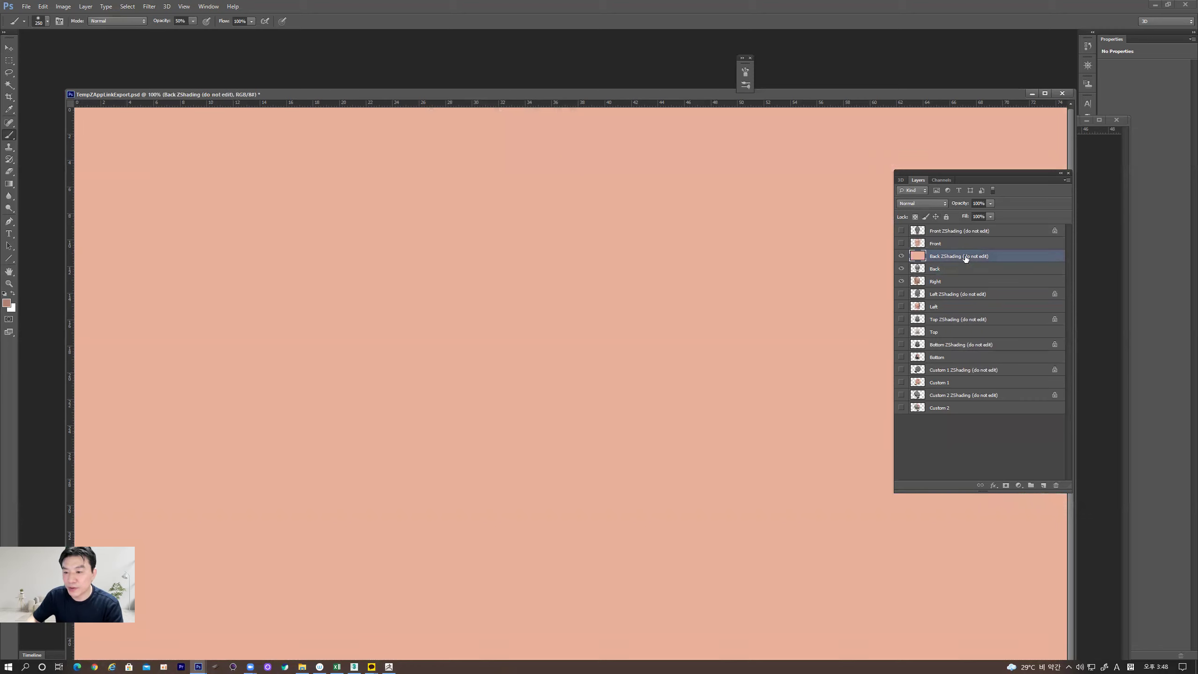
key(ctrl+e)
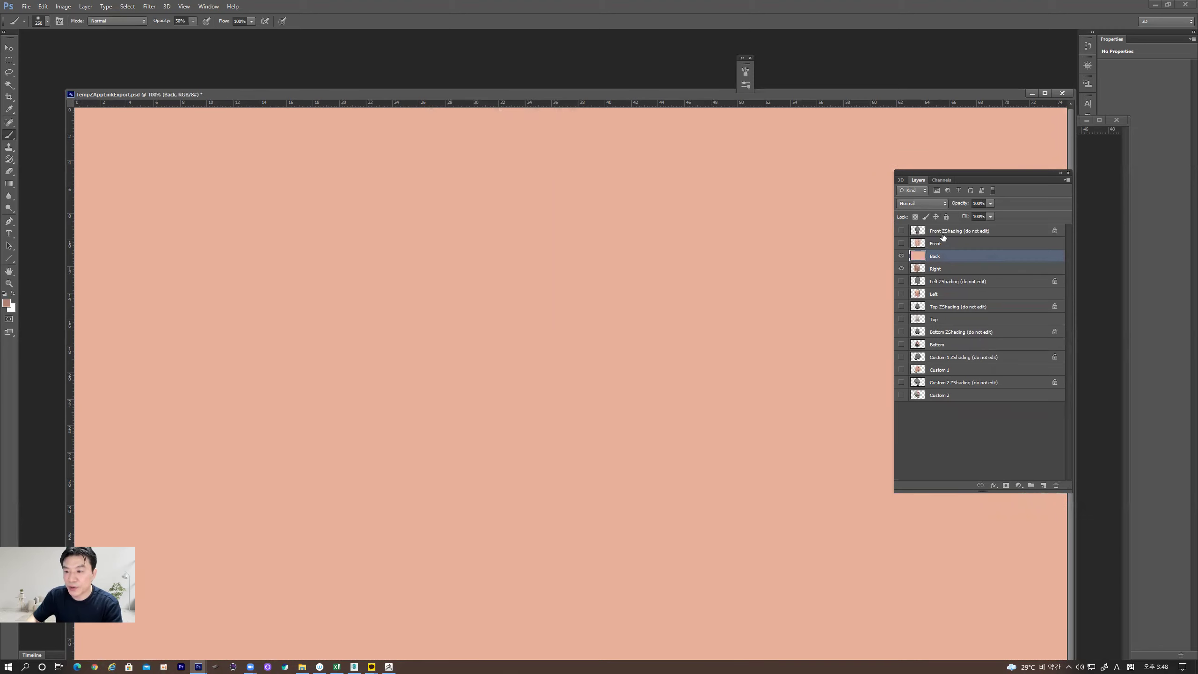
Step: Show the Front layer, compare it with and without Front ZShading, and delete the Front ZShading layer
click(901, 243)
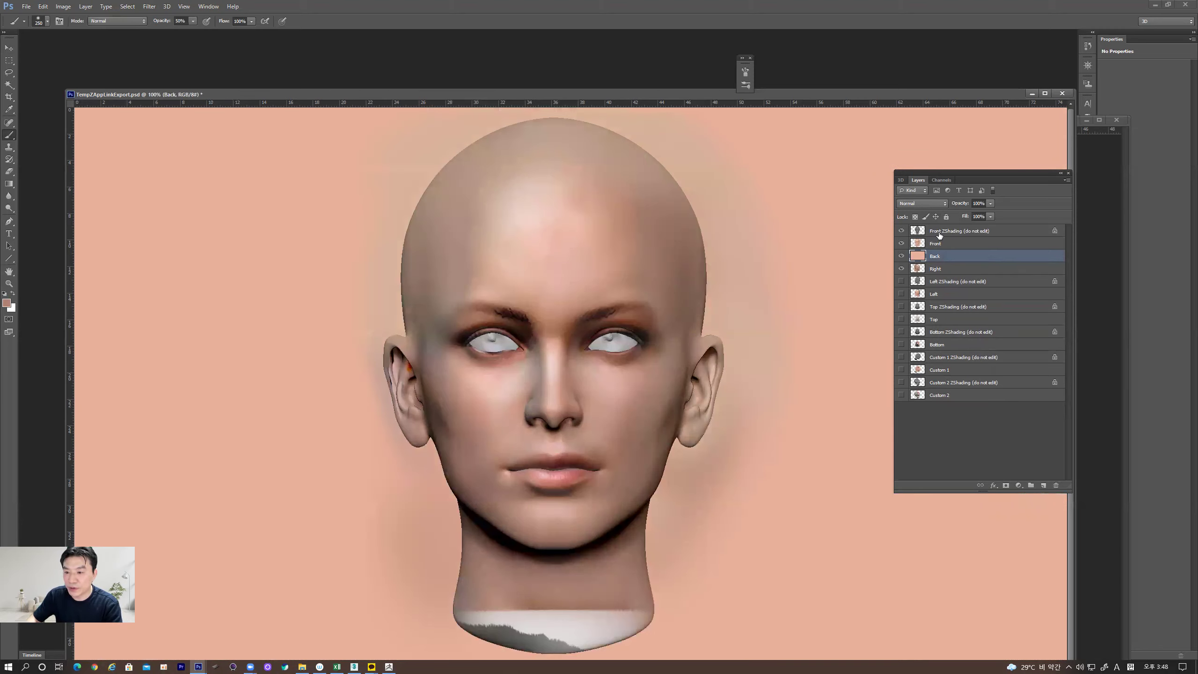
click(902, 230)
click(902, 231)
click(903, 231)
click(902, 230)
click(954, 231)
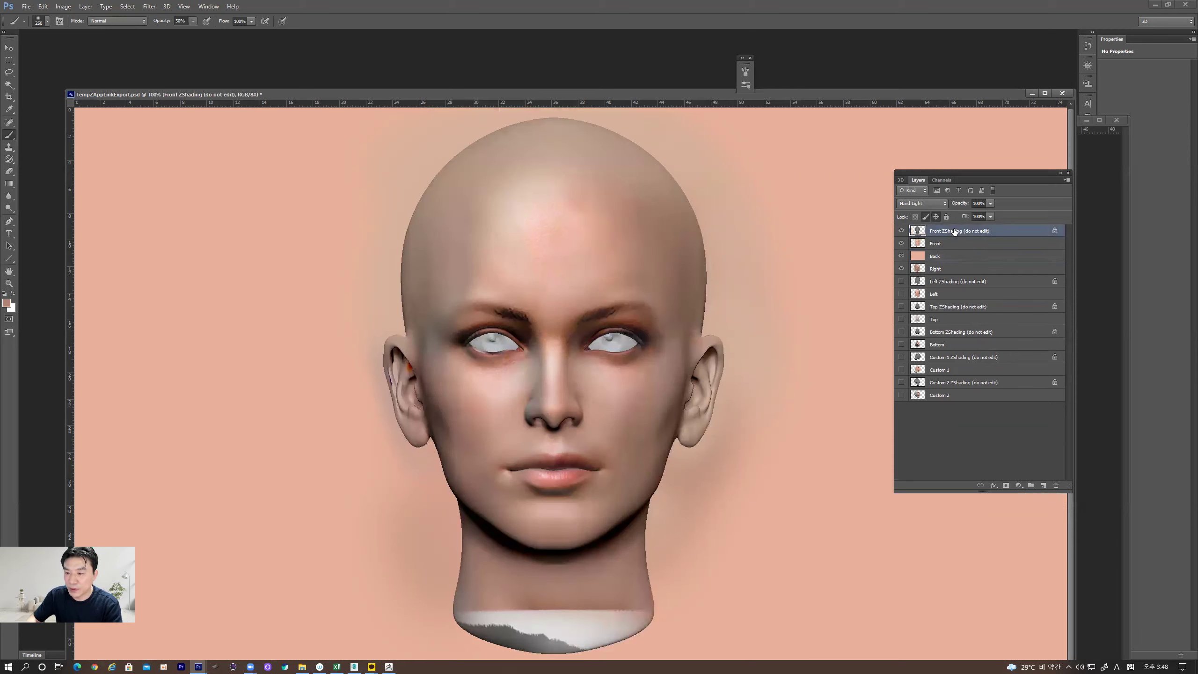
click(1055, 485)
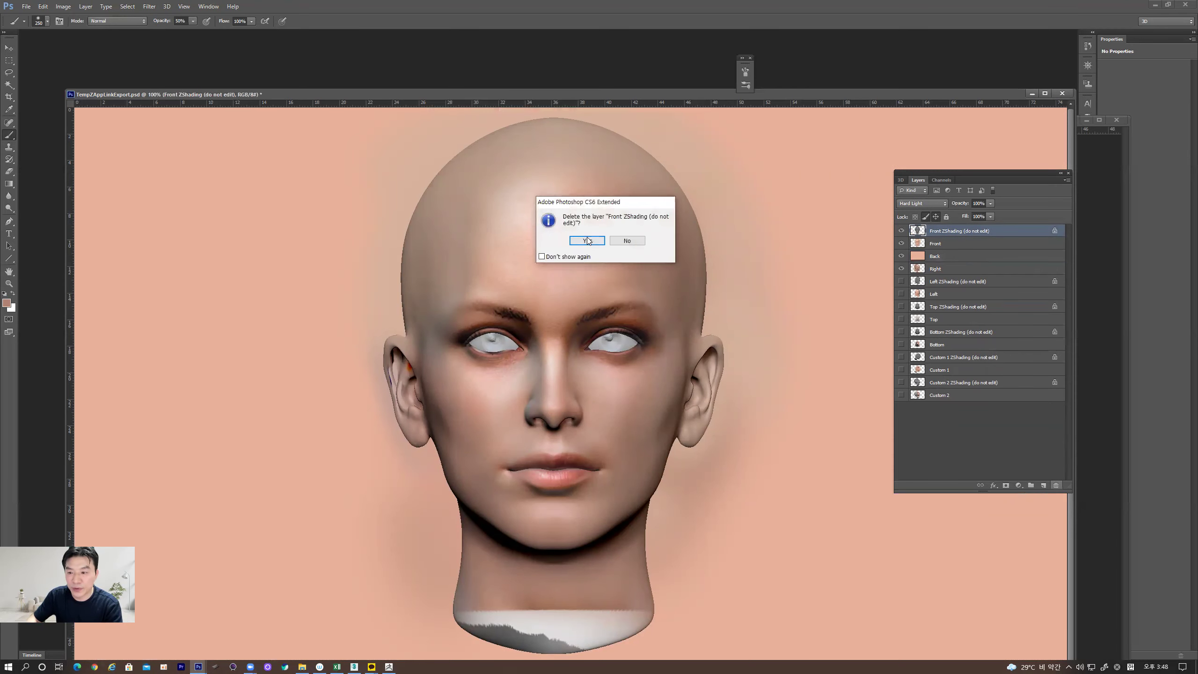
click(587, 241)
Step: Show the Left layer and delete the Left ZShading layer
click(949, 245)
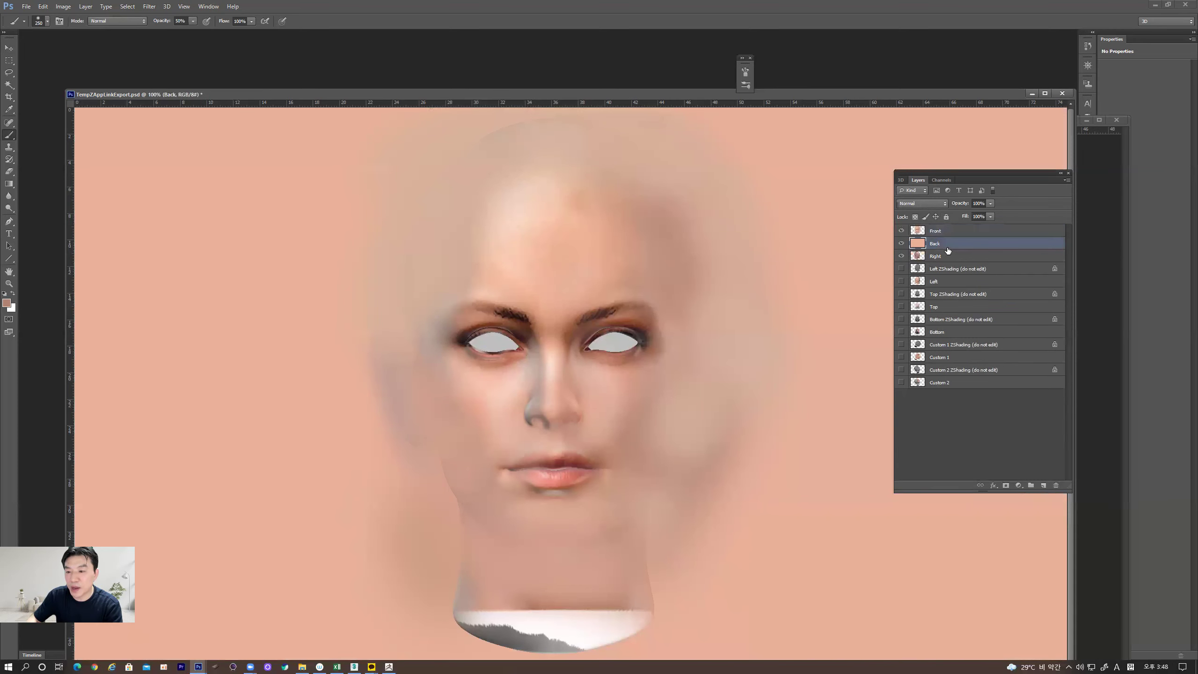
click(952, 258)
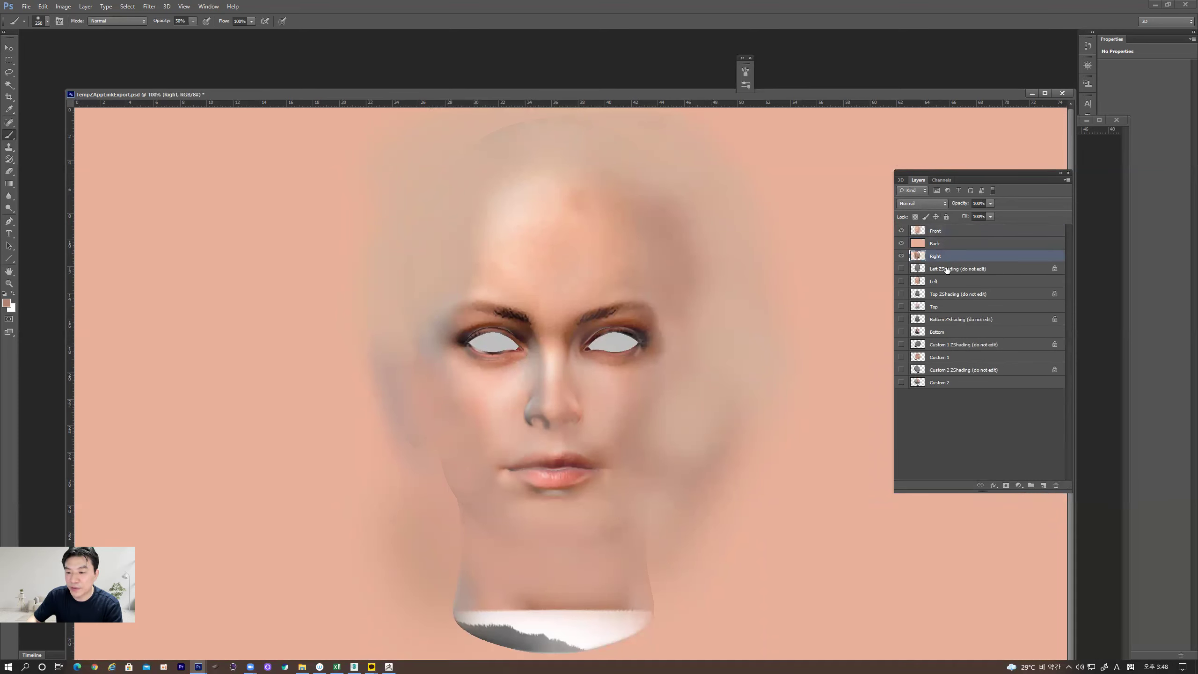
click(901, 269)
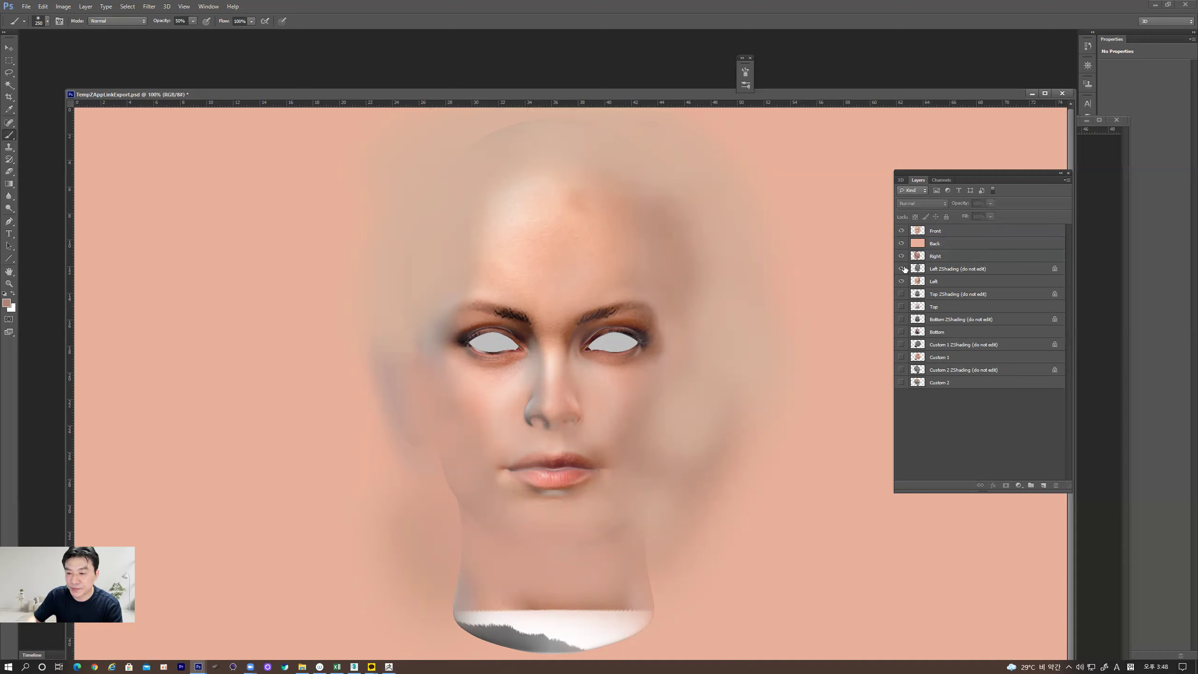
click(945, 269)
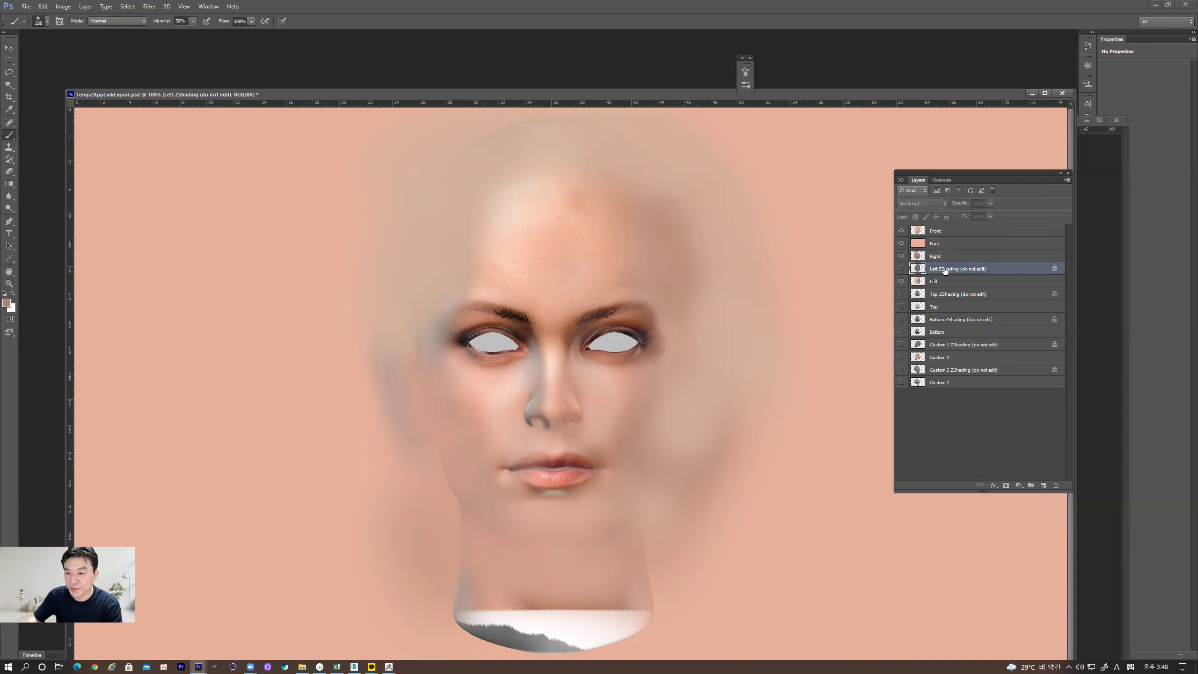
click(1056, 486)
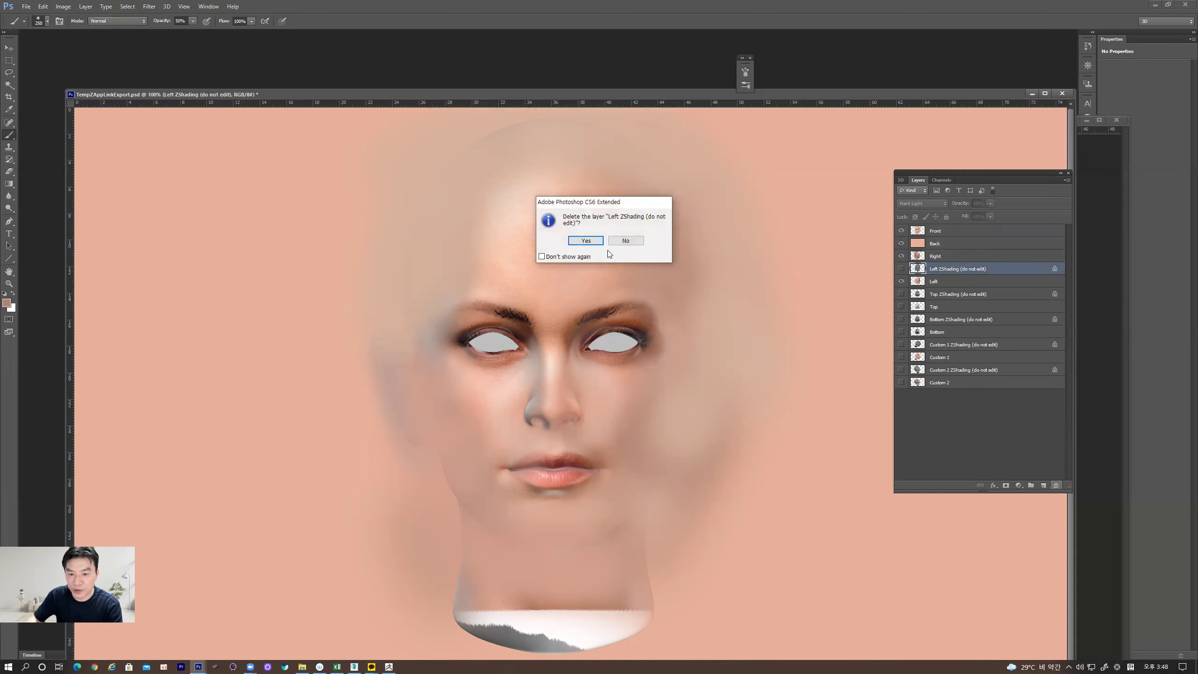
click(586, 244)
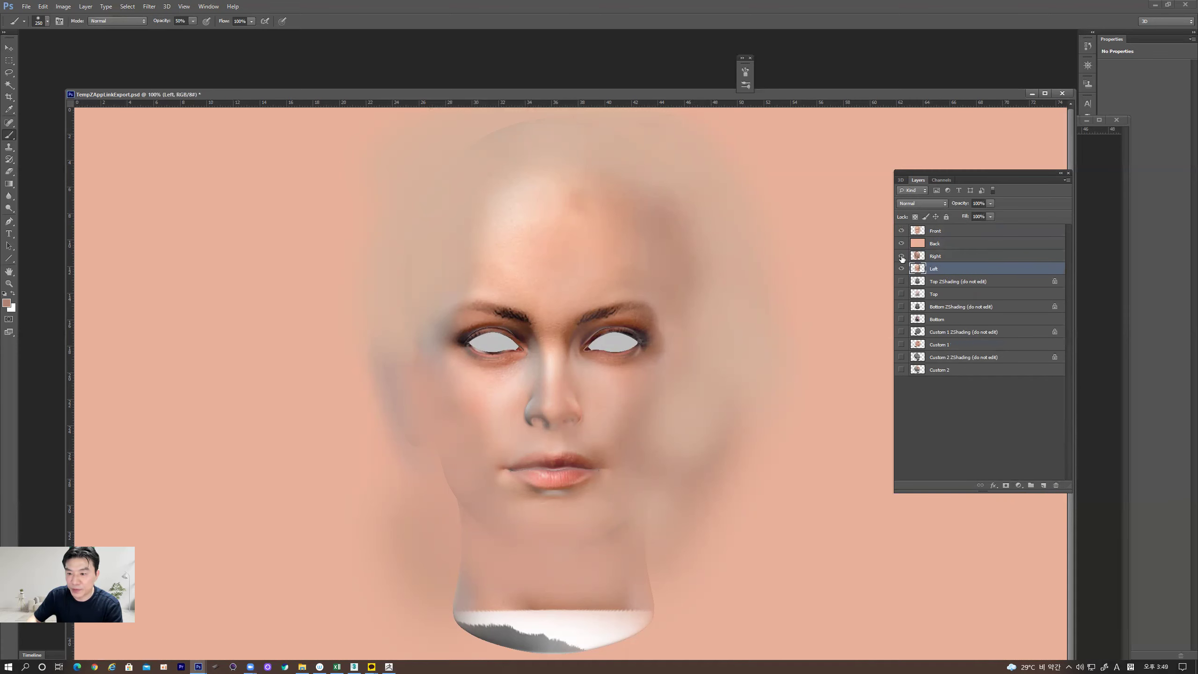
Step: Isolate the Left layer and paint sampled skin tones over the ear, temple and grey back of the head
click(901, 231)
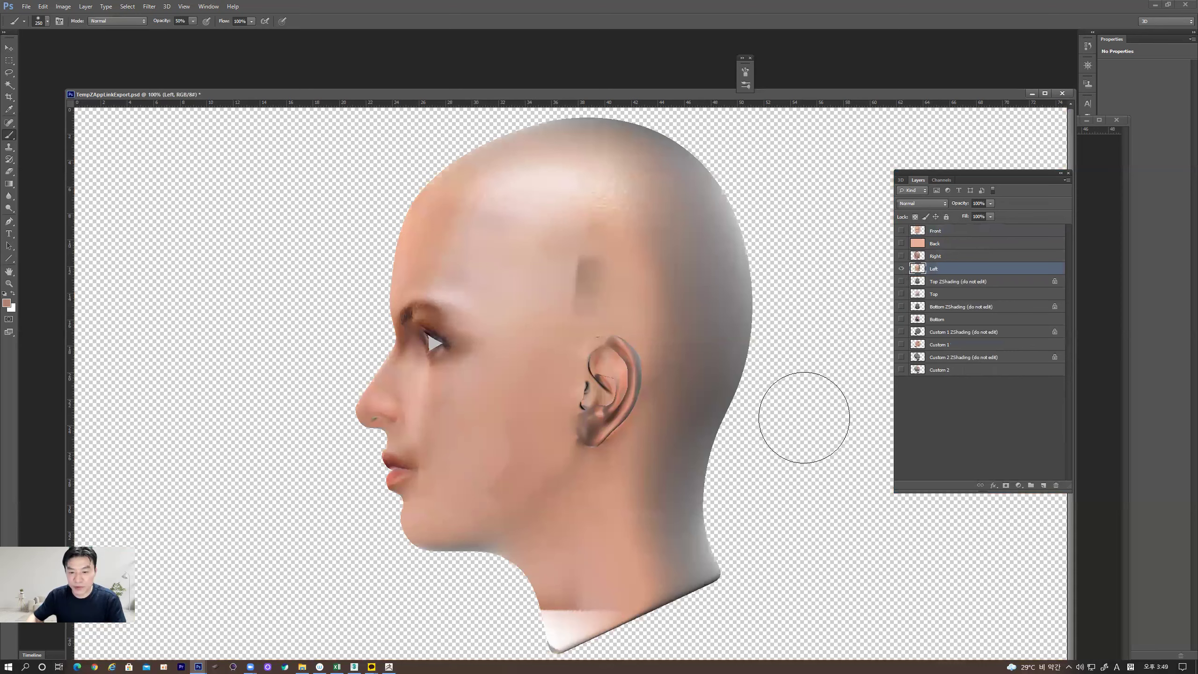
key(alt)
alt+click(559, 260)
mouse_move(568, 308)
mouse_down()
mouse_move(571, 294)
mouse_move(634, 277)
mouse_move(708, 359)
mouse_move(669, 176)
mouse_move(711, 345)
mouse_move(690, 343)
mouse_move(670, 453)
mouse_move(613, 406)
mouse_move(610, 350)
mouse_move(642, 388)
mouse_move(580, 441)
mouse_move(534, 426)
mouse_move(524, 514)
mouse_up()
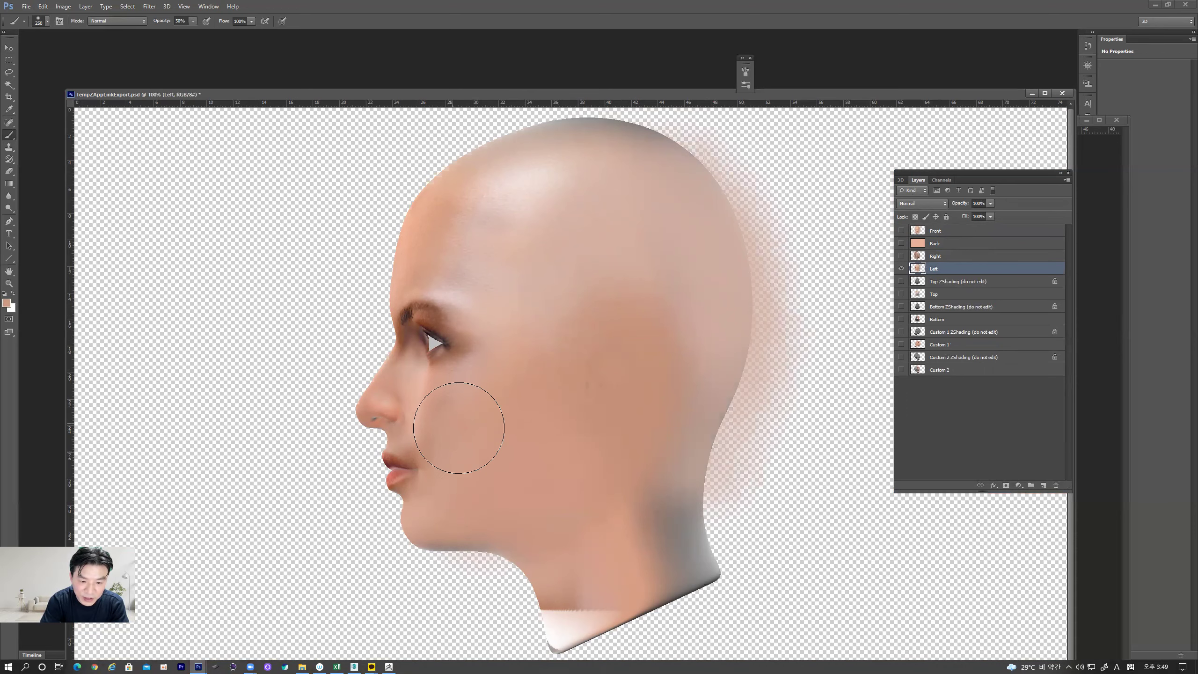
Step: Paint skin tone over the cheek on the Left layer, using a smaller brush to clean up the inner eye, nose bridge and nostril
mouse_move(462, 423)
mouse_down()
mouse_move(454, 348)
mouse_move(460, 442)
mouse_move(448, 457)
mouse_move(459, 403)
mouse_move(423, 382)
mouse_move(450, 417)
mouse_move(420, 355)
mouse_up()
key(bracketleft)
key(bracketleft)
key(bracketleft)
key(bracketleft)
key(bracketleft)
key(bracketleft)
key(bracketleft)
key(bracketleft)
key(bracketleft)
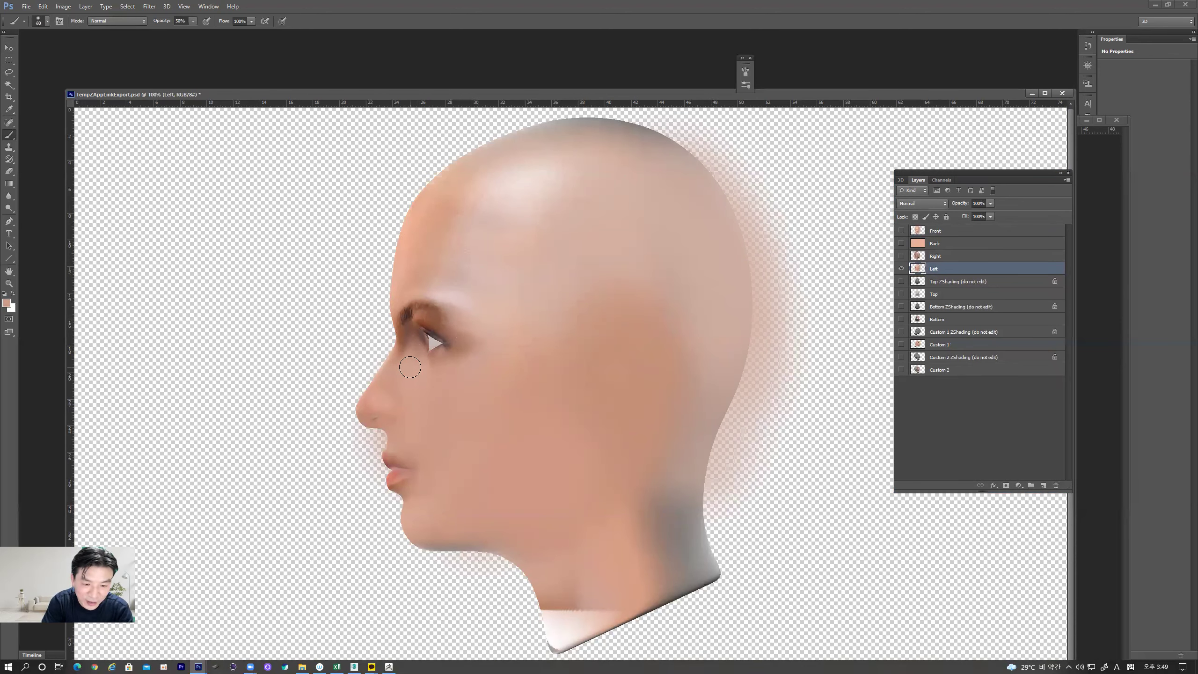
mouse_move(406, 346)
mouse_down()
mouse_move(402, 332)
mouse_move(417, 363)
mouse_up()
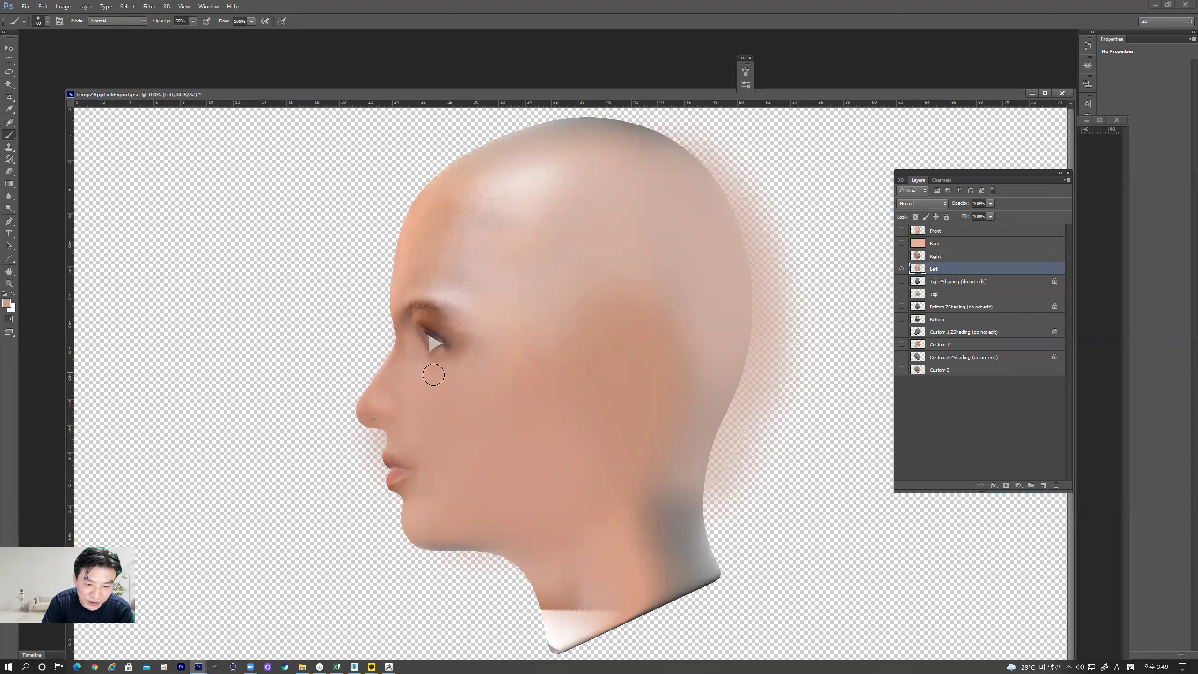
drag(373, 414, 389, 419)
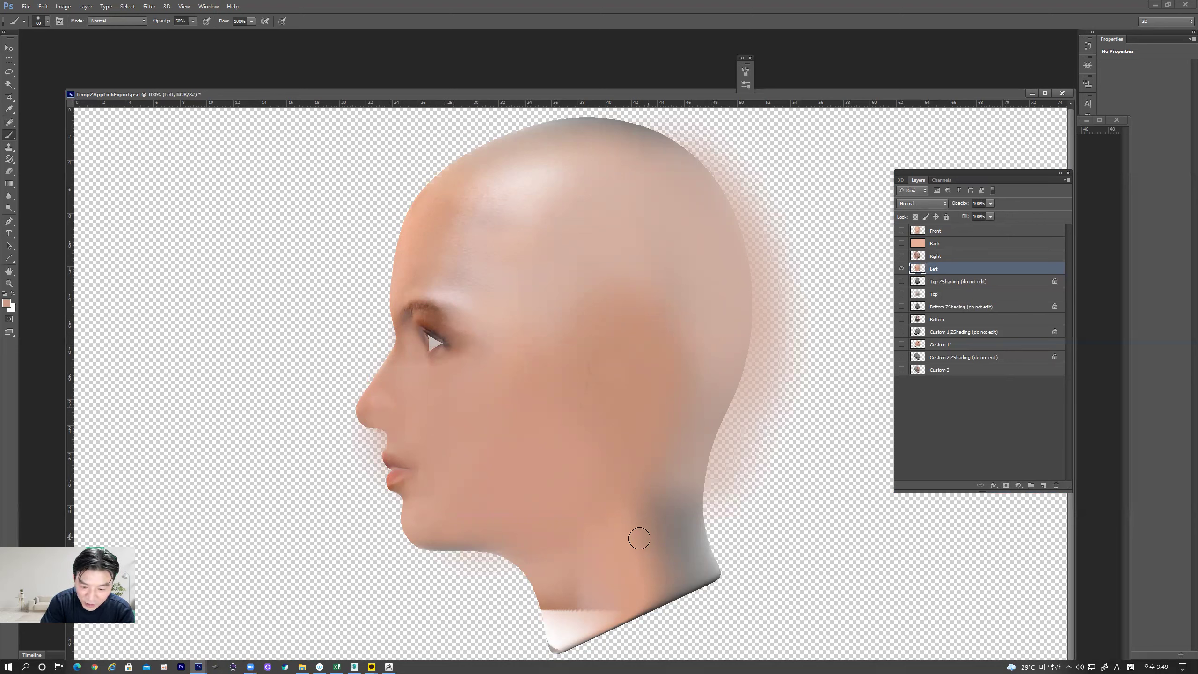
Step: Sample the skin tone behind the jaw and paint it with a large brush over the back and crown of the head
key(bracketright)
key(bracketright)
key(bracketright)
key(bracketright)
key(bracketright)
key(bracketright)
key(bracketright)
key(bracketright)
key(bracketright)
key(bracketright)
key(bracketright)
key(bracketright)
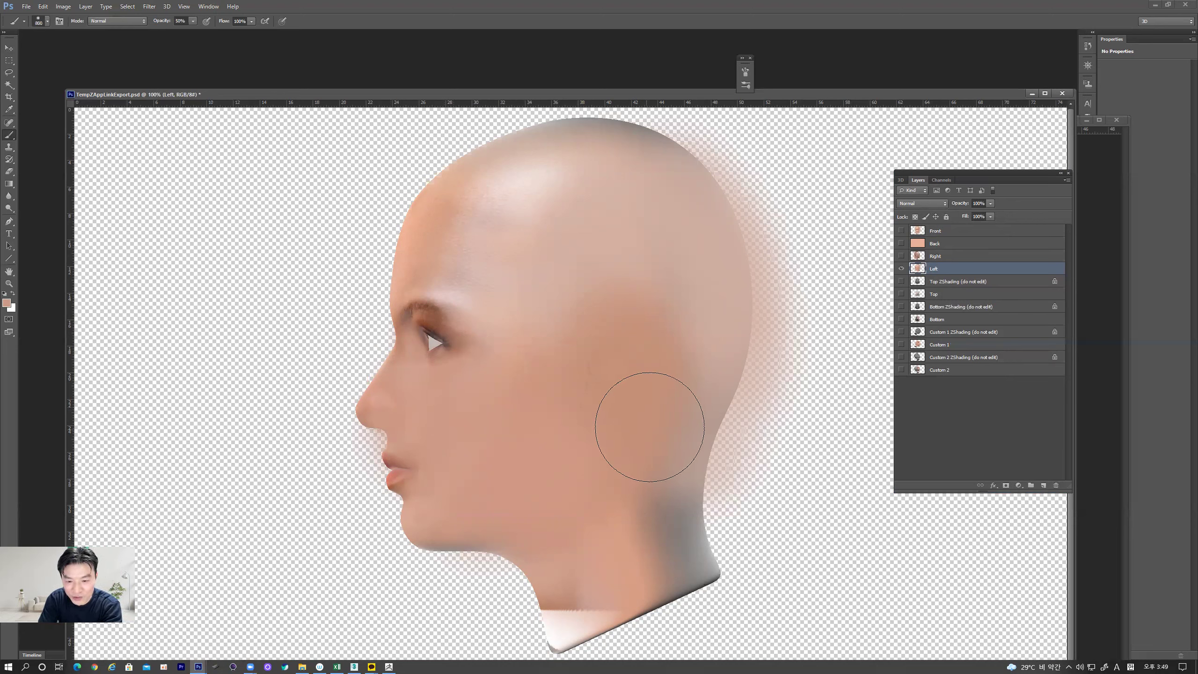
alt+click(634, 386)
alt+click(619, 385)
mouse_move(634, 386)
mouse_down()
mouse_move(617, 354)
mouse_move(721, 487)
mouse_up()
mouse_move(676, 444)
mouse_down()
mouse_move(698, 578)
mouse_move(690, 516)
mouse_move(767, 301)
mouse_move(693, 244)
mouse_move(743, 227)
mouse_move(720, 286)
mouse_move(636, 160)
mouse_move(604, 149)
mouse_move(744, 311)
mouse_up()
Step: Paint sampled skin tone over the white base and dark lower edge of the neck on the Left layer
mouse_move(558, 607)
mouse_down()
mouse_move(577, 630)
mouse_move(601, 600)
mouse_up()
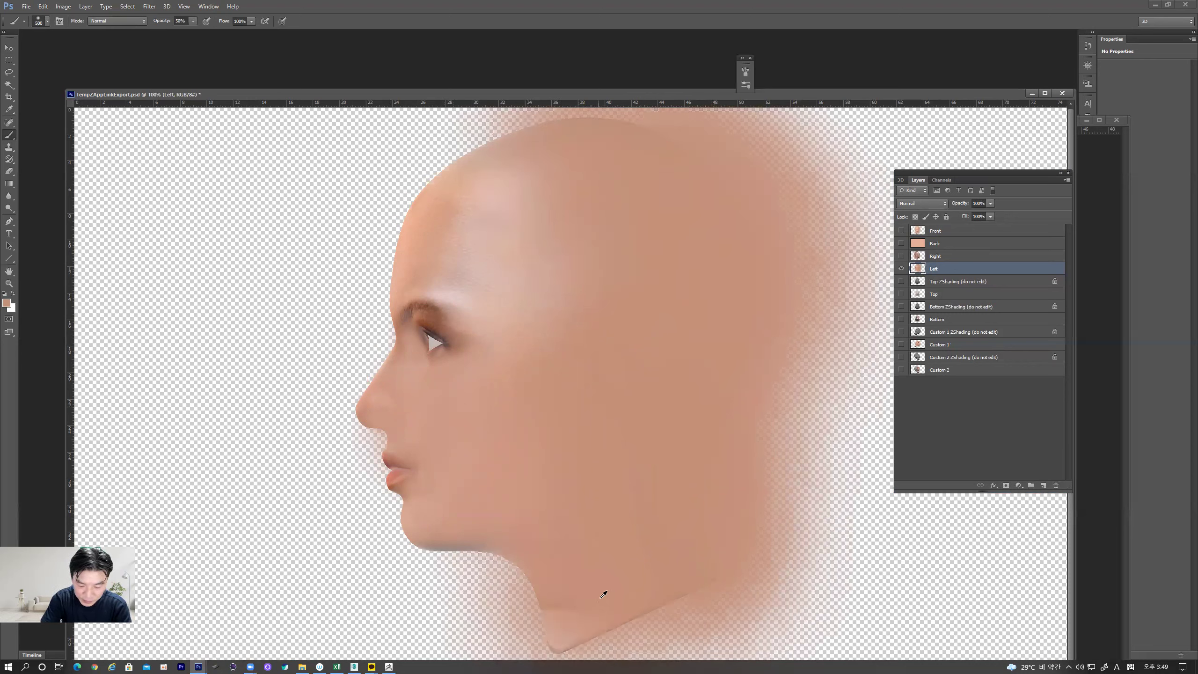
key(bracketleft)
key(bracketleft)
key(bracketleft)
key(bracketleft)
key(bracketleft)
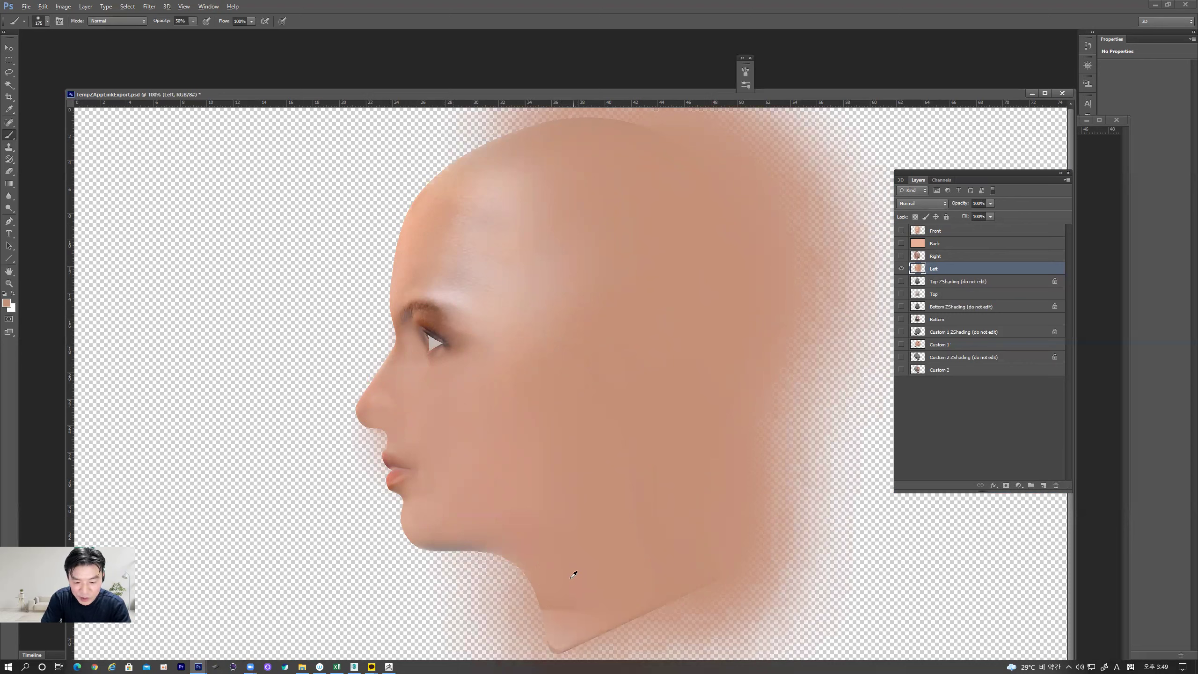
mouse_move(558, 633)
mouse_down()
mouse_move(551, 603)
mouse_move(589, 627)
mouse_move(667, 599)
mouse_move(577, 586)
mouse_move(723, 546)
mouse_up()
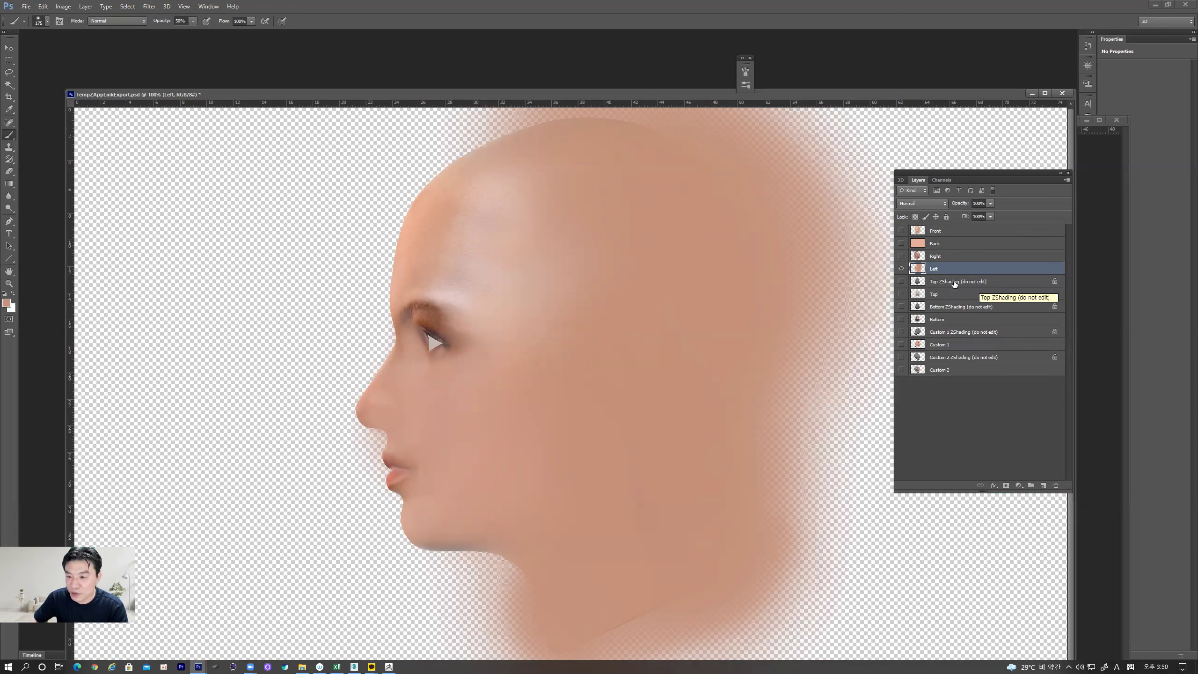
Step: Add a new layer between Top ZShading and Top and fill it with the foreground skin tone
click(1044, 485)
drag(953, 267, 954, 301)
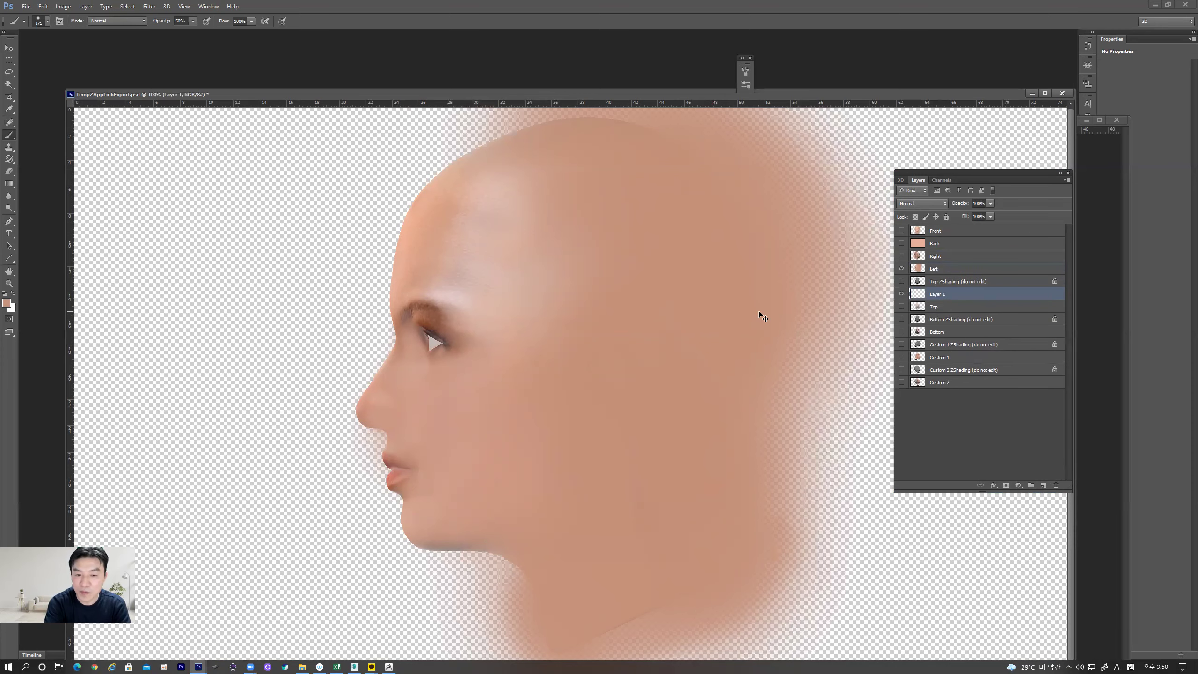
key(ctrl+BackSpace)
key(alt+BackSpace)
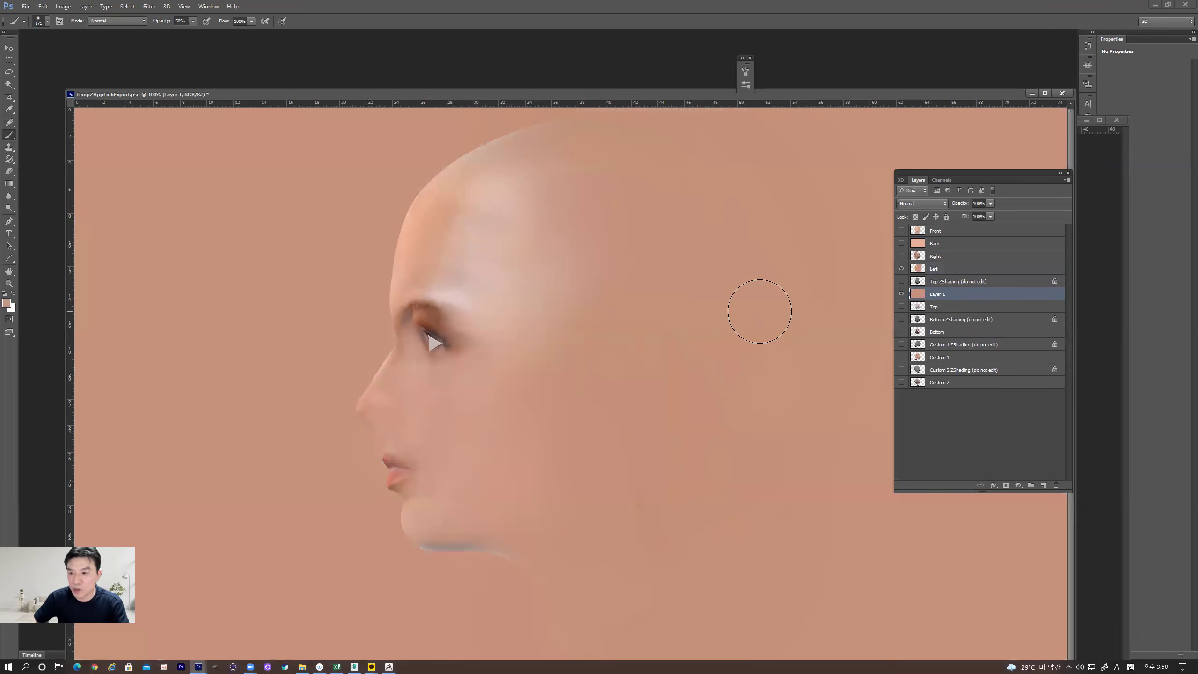
Step: Merge the Top ZShading layer and the skin-filled layer down into the Top layer
click(941, 282)
shift+click(946, 296)
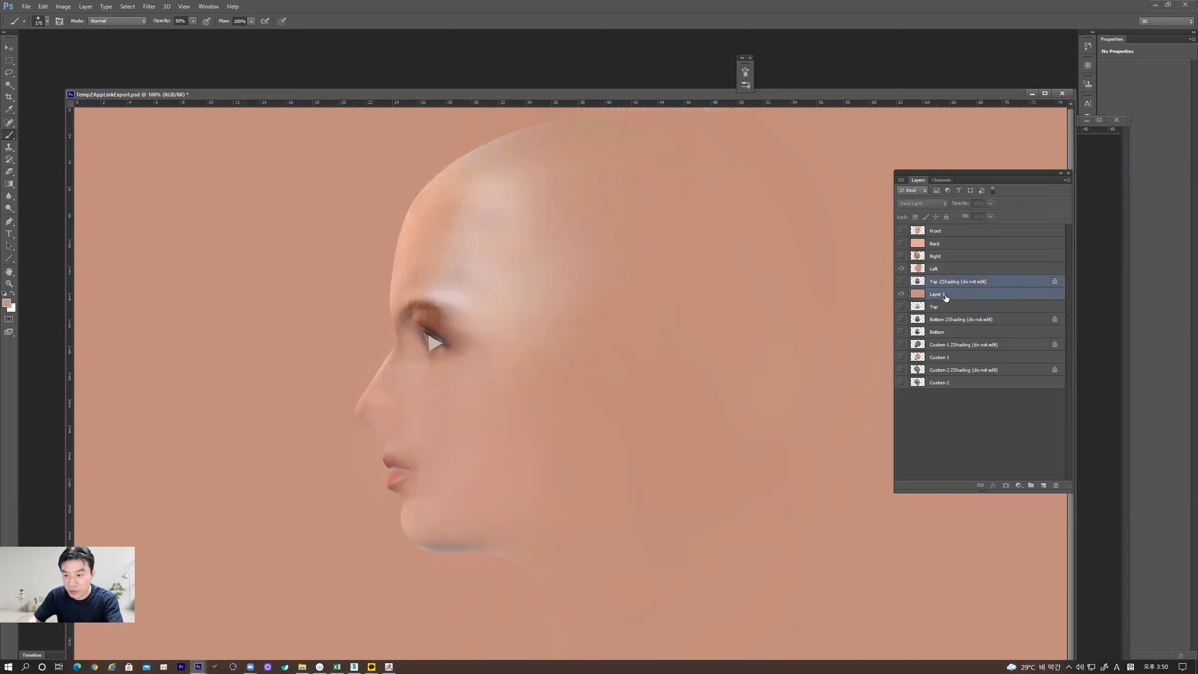
key(ctrl+e)
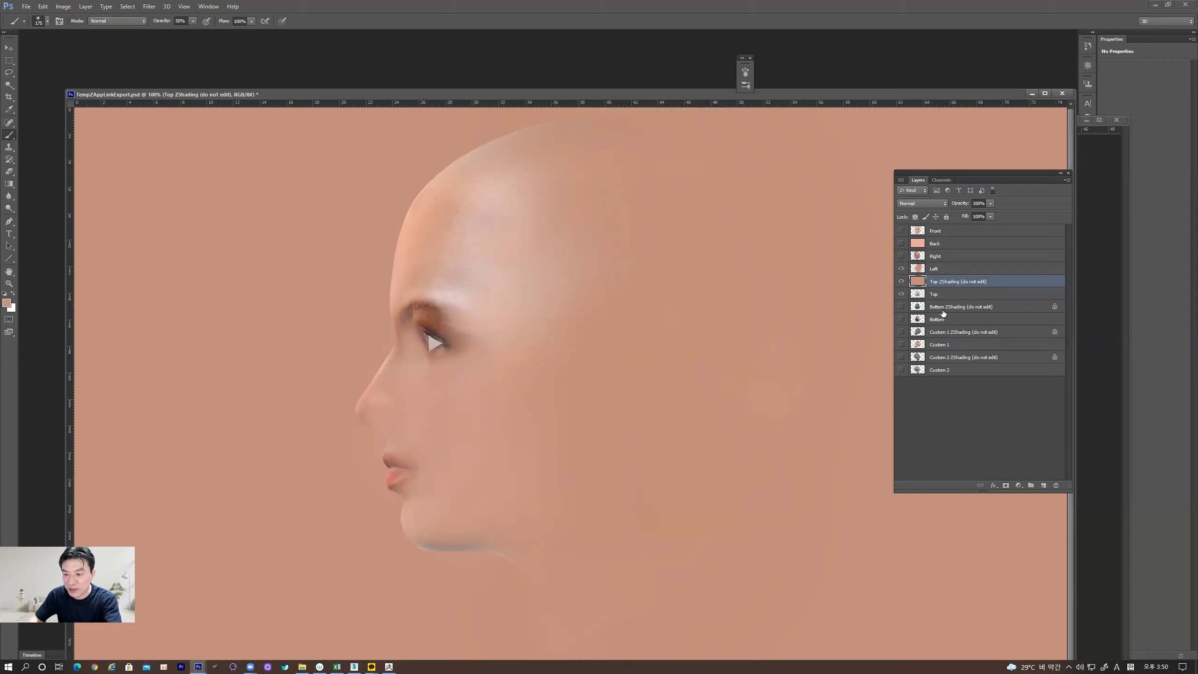
key(Delete)
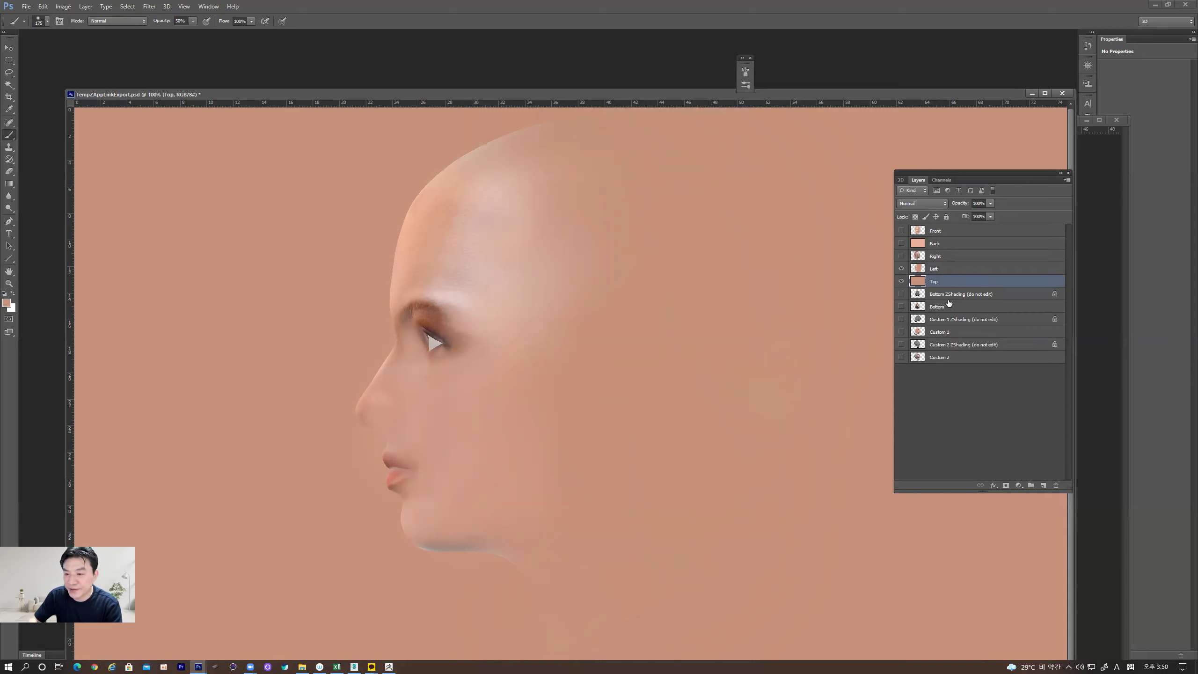
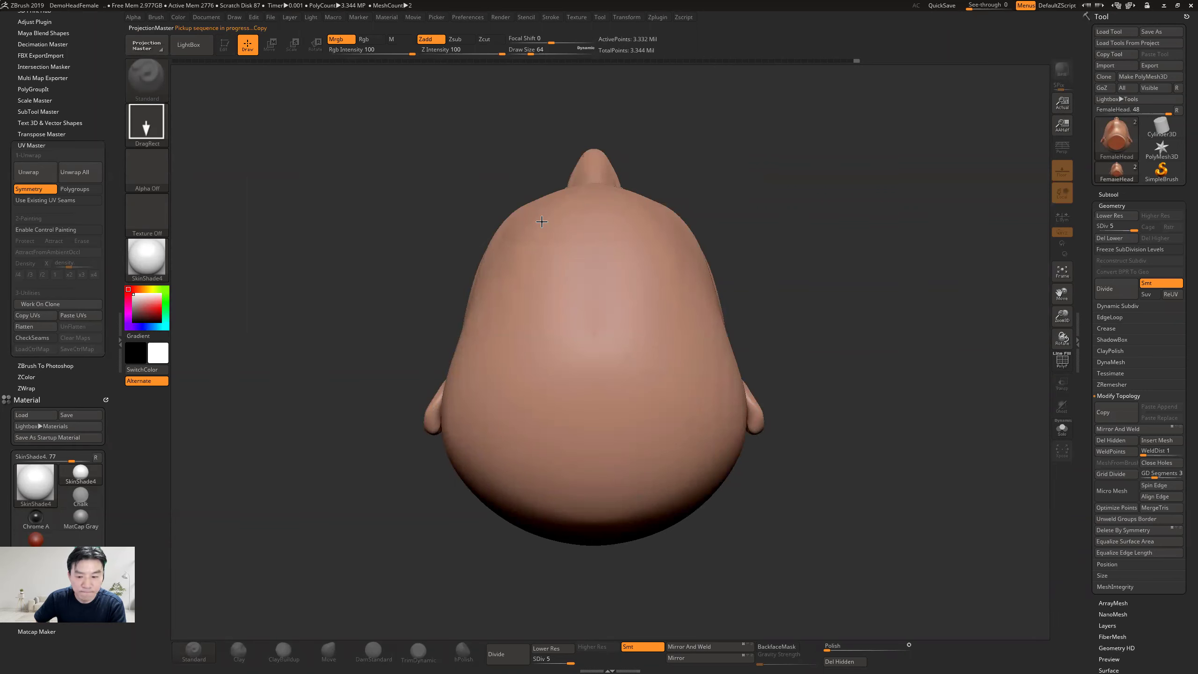
Step: Accept the edited ZAppLink projections for the remaining views of the head
click(540, 222)
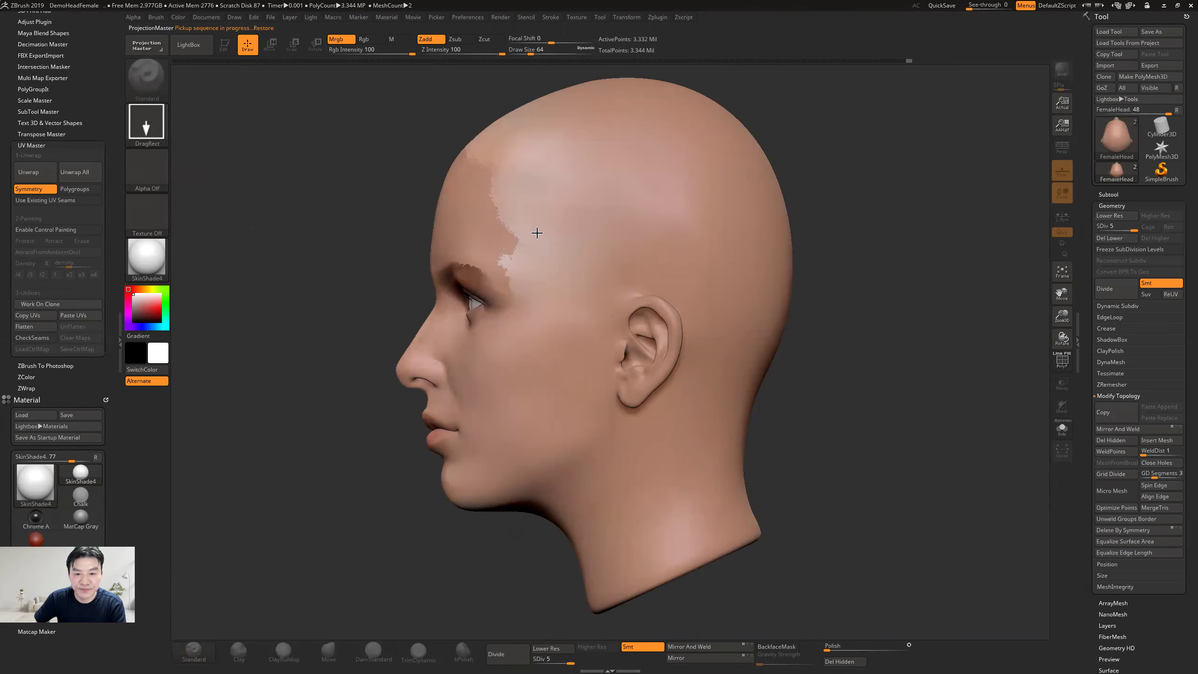
click(534, 225)
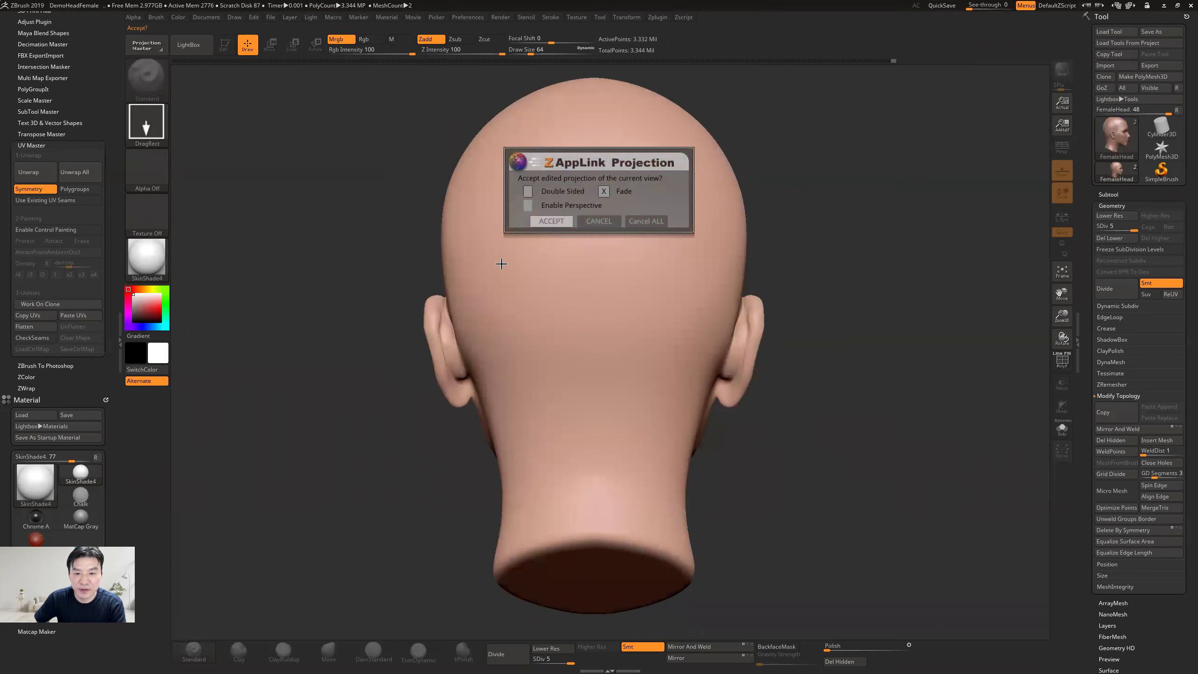
click(545, 221)
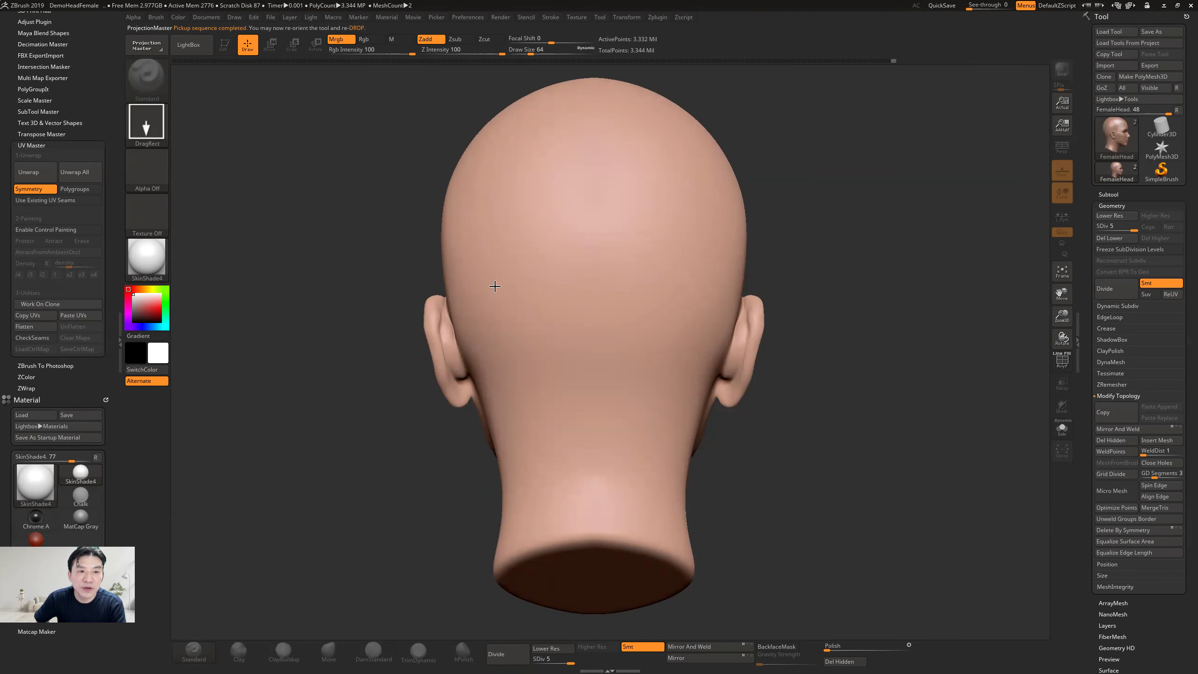
click(552, 221)
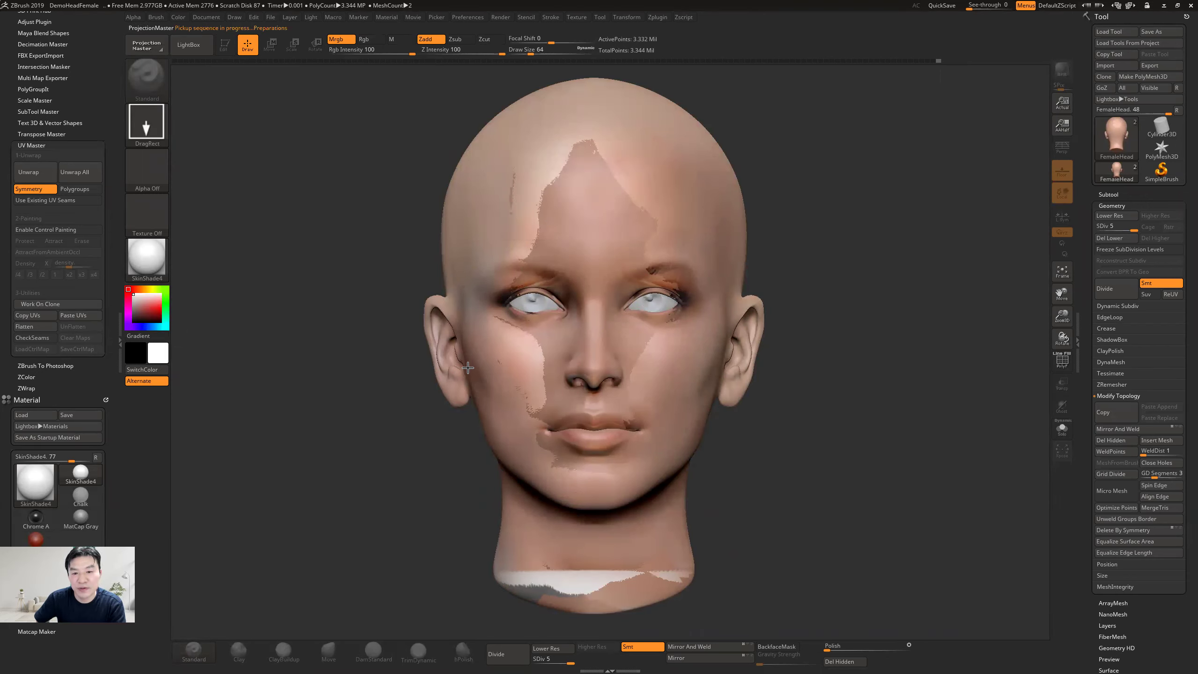
drag(781, 496, 831, 501)
mouse_move(754, 494)
mouse_down()
mouse_move(726, 496)
mouse_move(821, 500)
mouse_move(788, 497)
mouse_up()
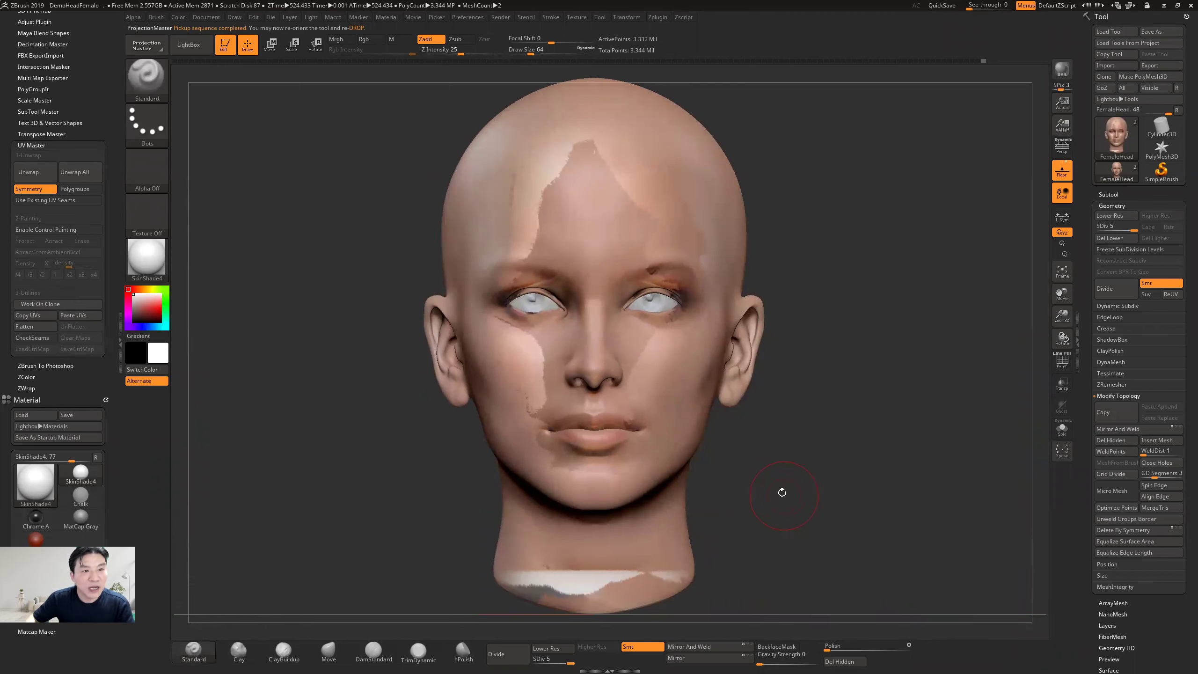
mouse_move(818, 393)
mouse_down()
mouse_move(849, 394)
mouse_move(803, 397)
mouse_move(817, 398)
mouse_up()
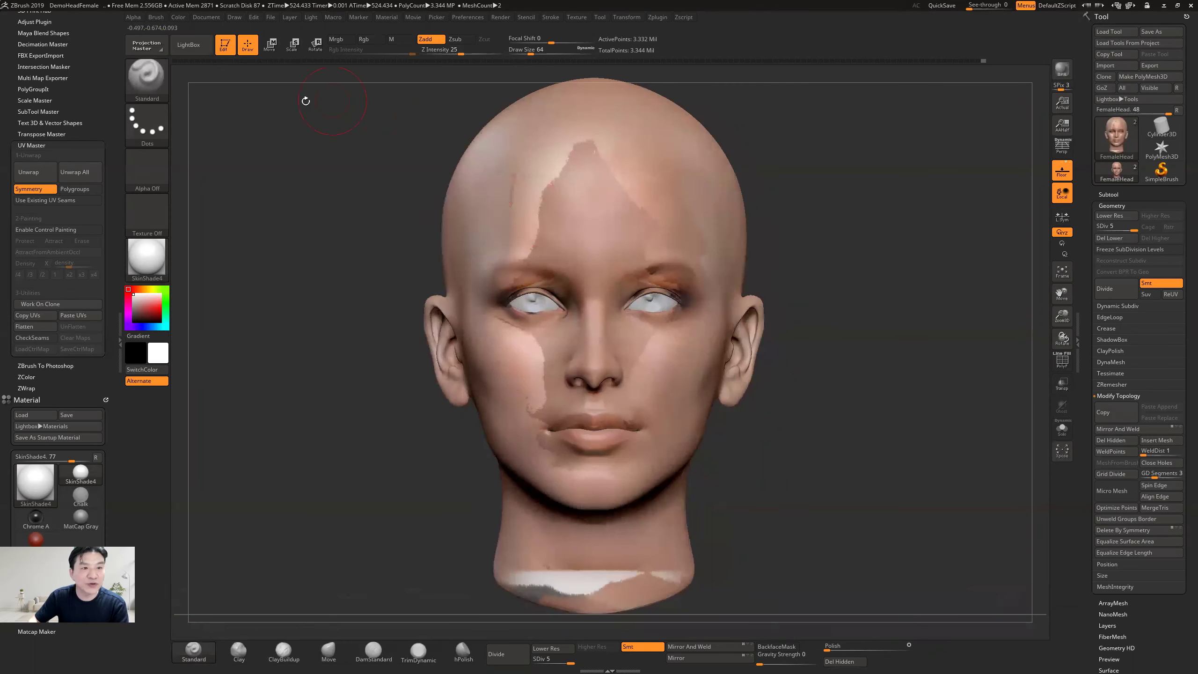
Step: Clear the old ZAppLink view transforms and keep only the Front view stored
click(206, 17)
click(277, 388)
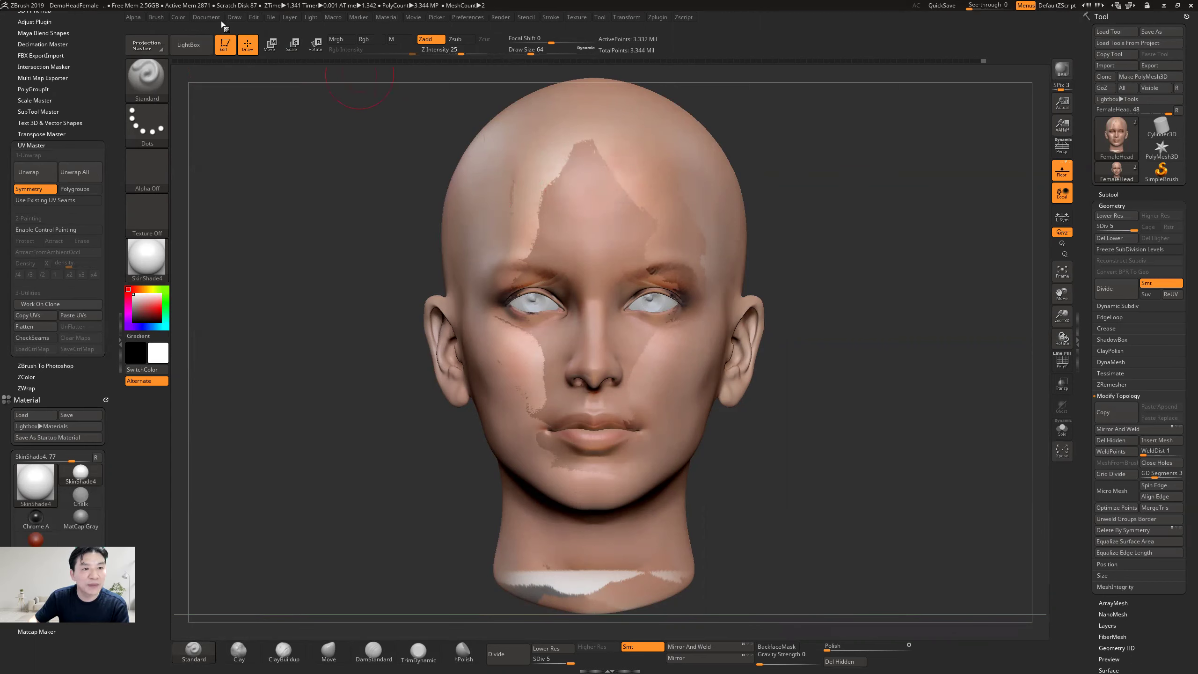
click(199, 17)
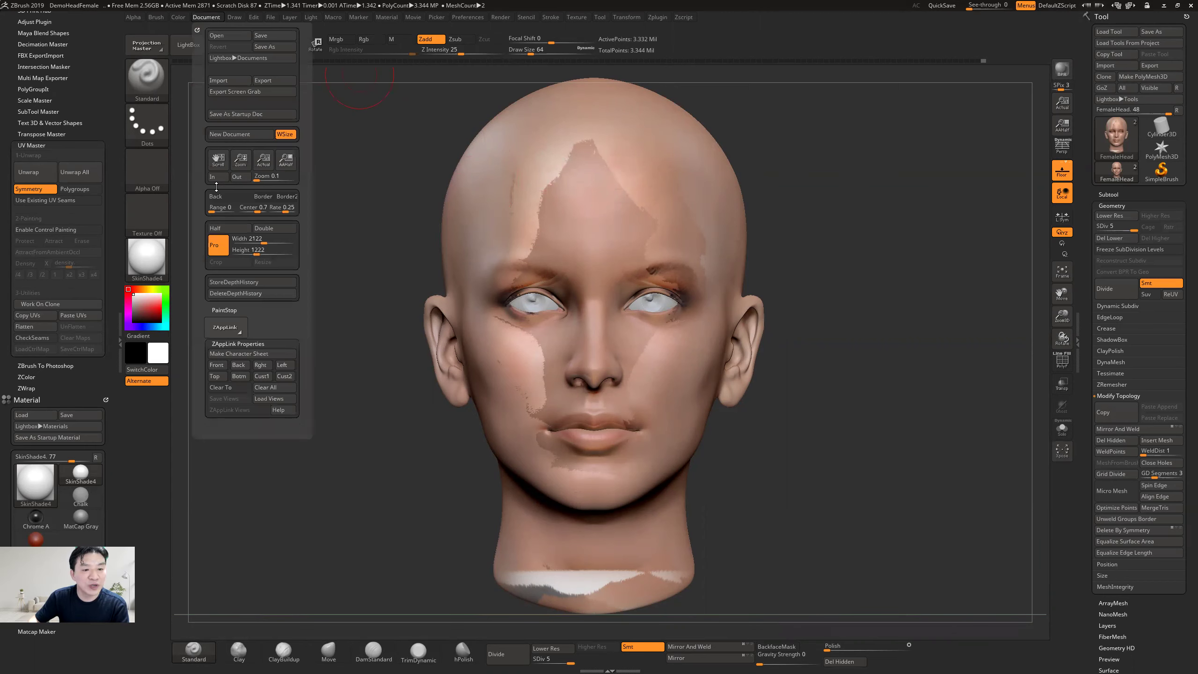
click(219, 366)
click(239, 367)
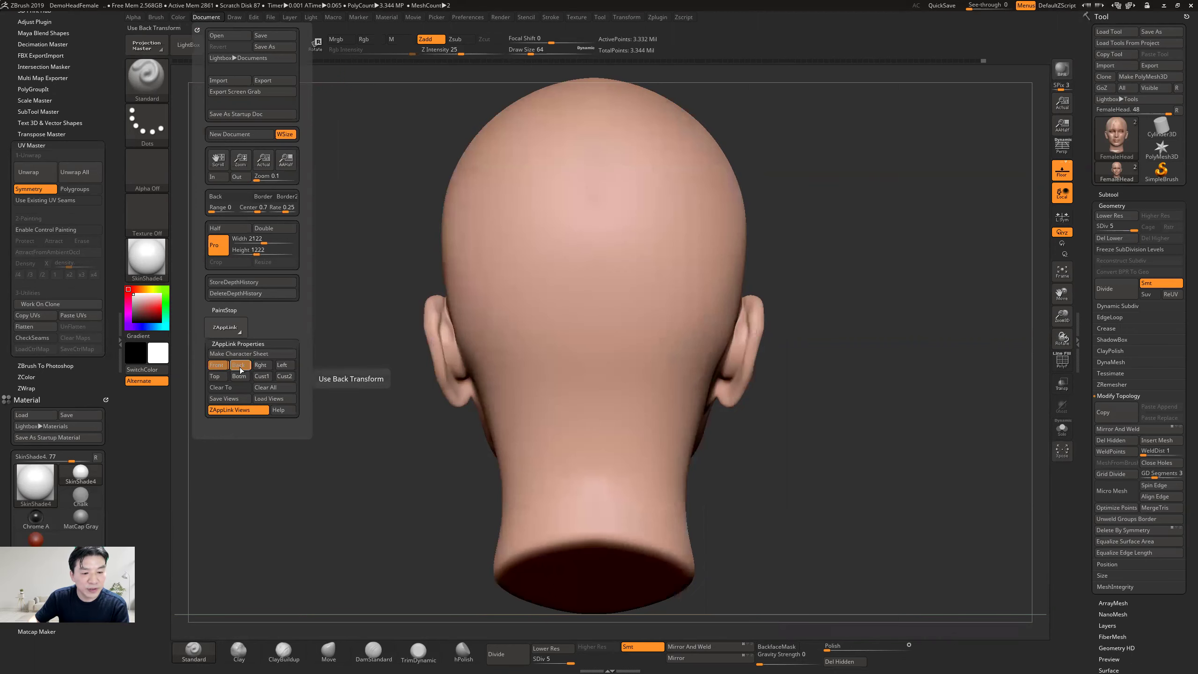
click(219, 366)
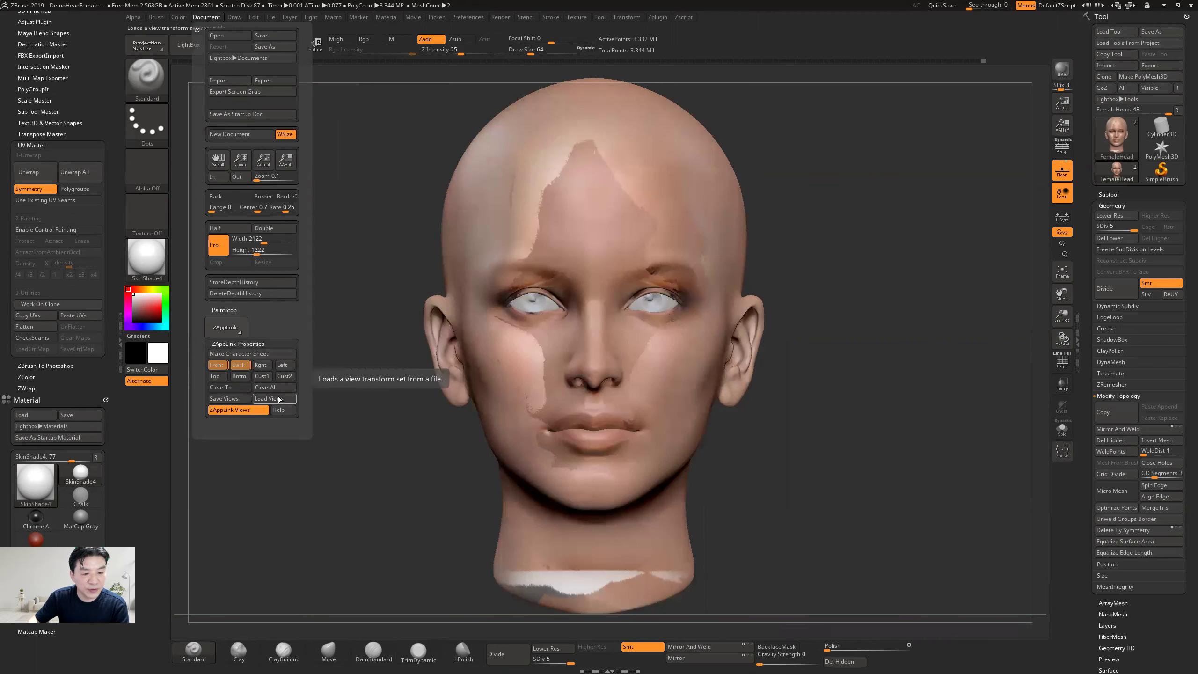
click(229, 387)
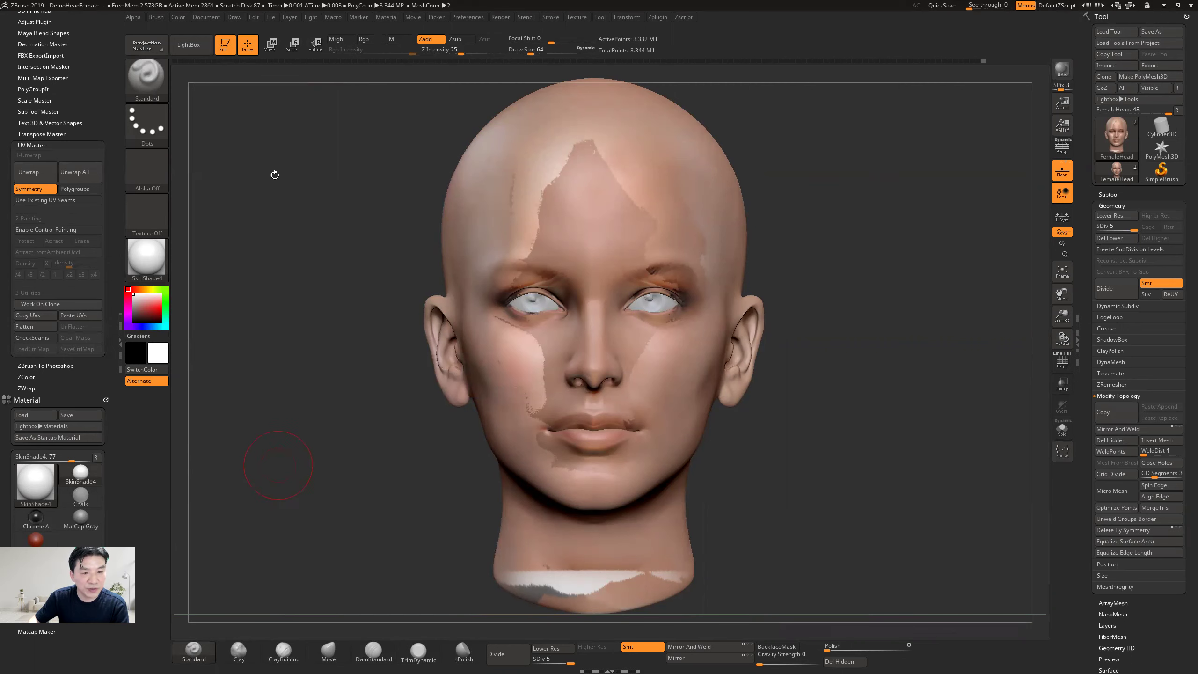
Step: Send the Front view to Photoshop through ZAppLink and decline updating the already open export document from disk
click(207, 17)
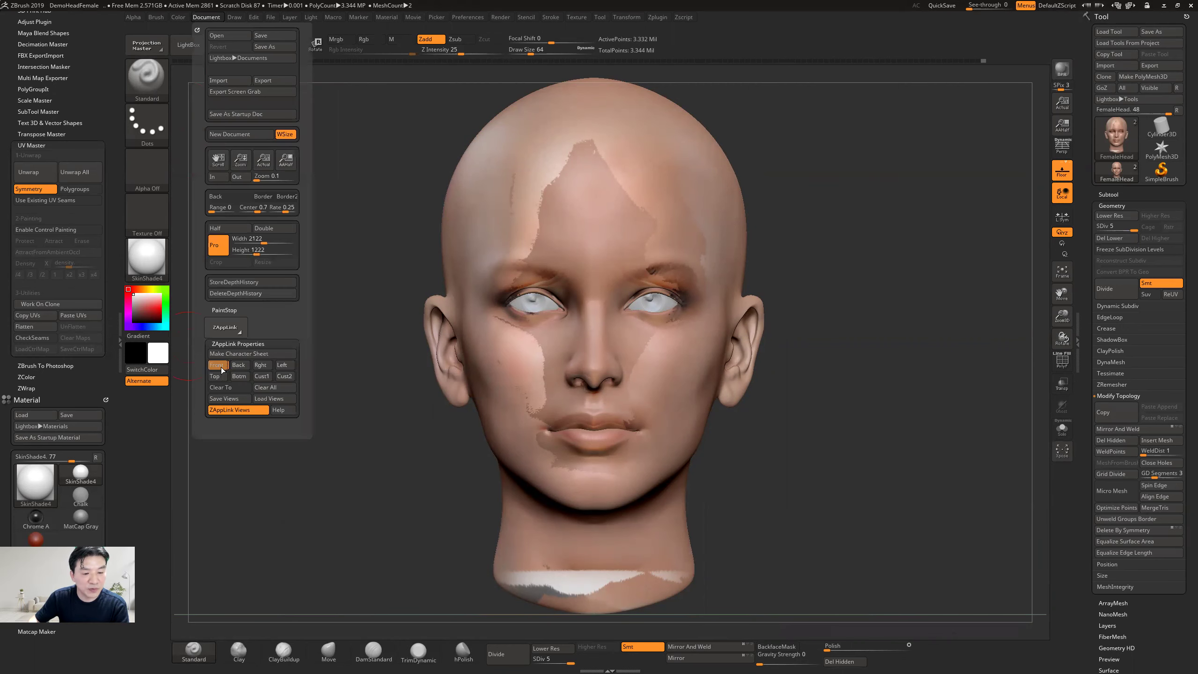
click(224, 327)
click(610, 211)
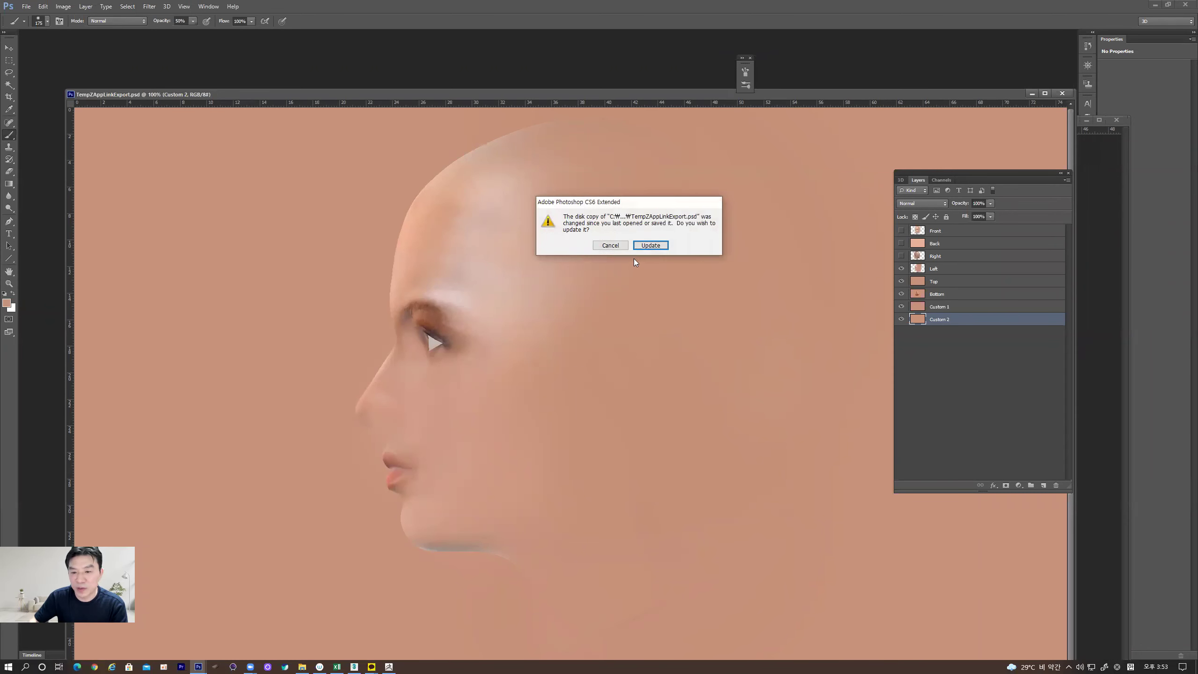
click(609, 245)
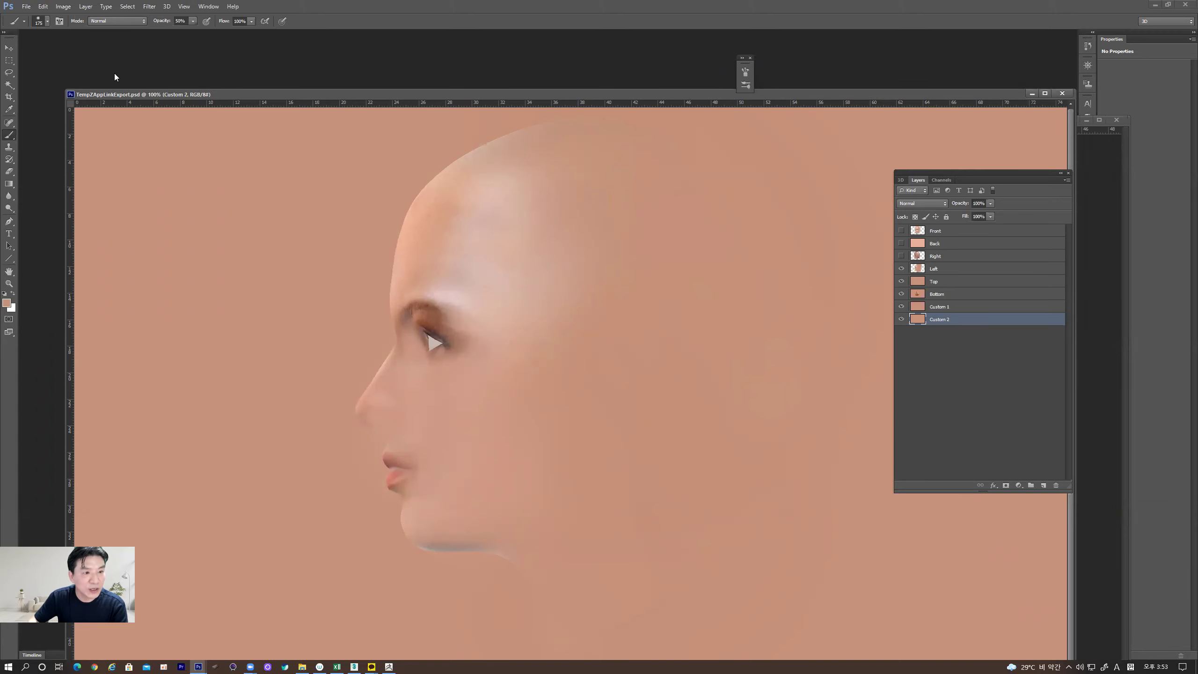
Step: Save the open layered document under the new name TempZAppLinkExport1111 in Photoshop format with its layers
drag(107, 97, 115, 74)
click(26, 7)
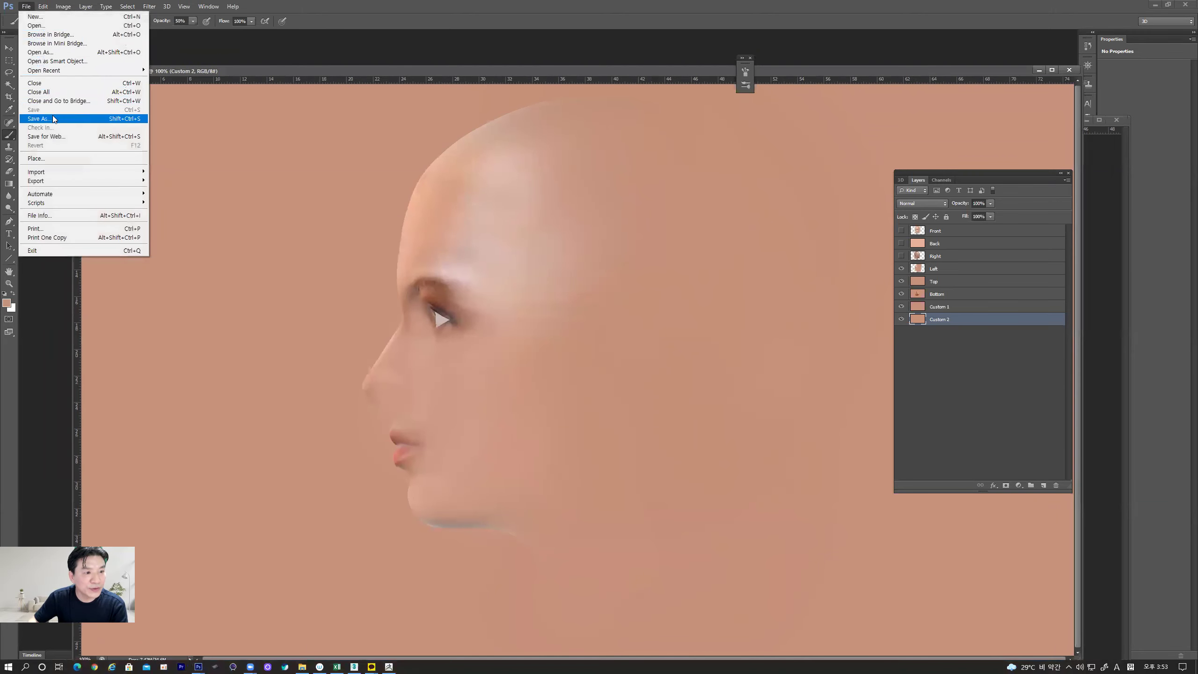
click(47, 120)
click(625, 318)
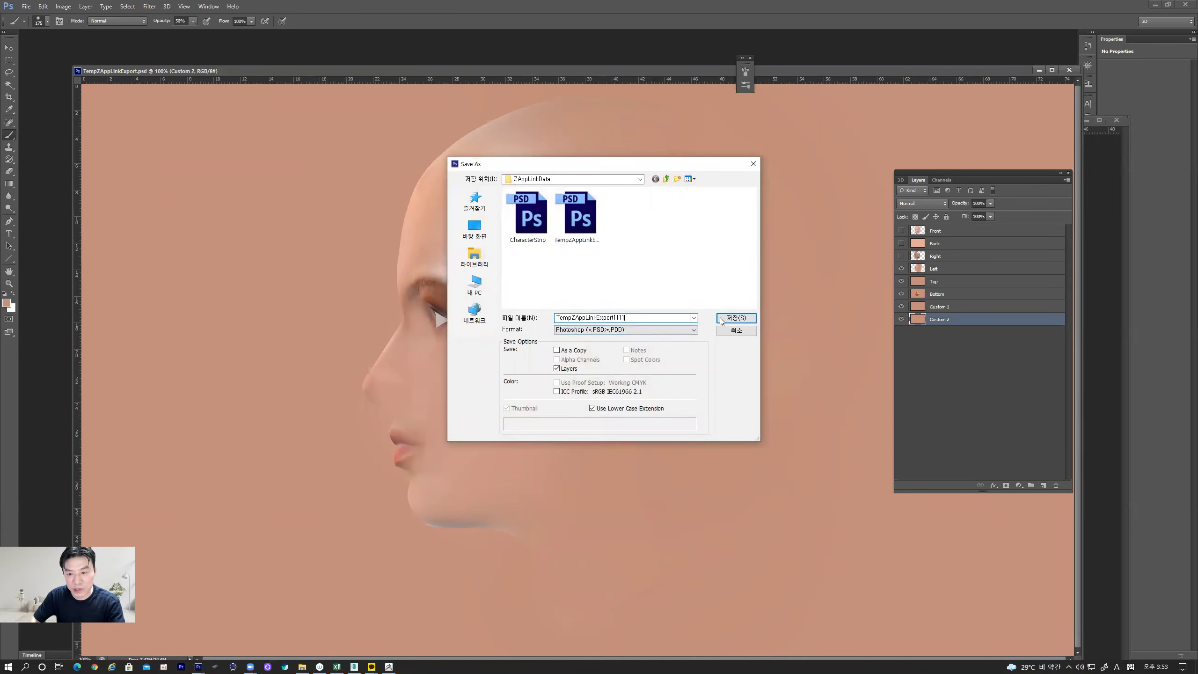
click(729, 319)
click(414, 166)
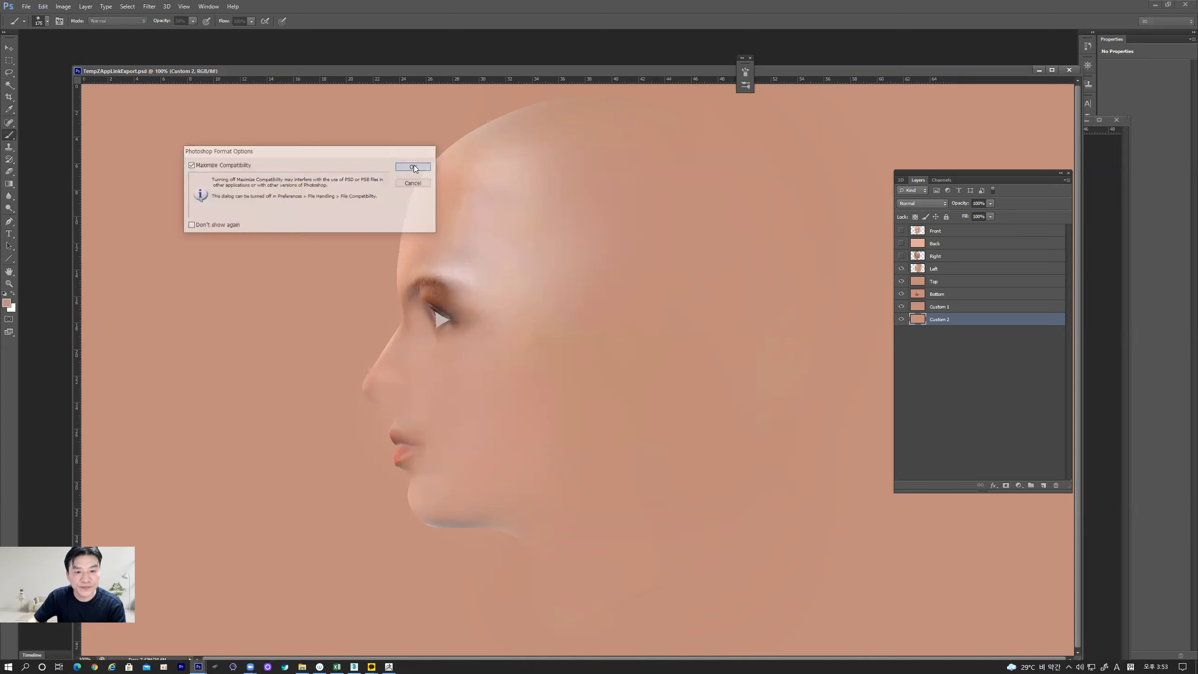
Step: Switch to ZBrush and re-enter Photoshop to open the new Front export, then return to the TempZAppLinkExport1111 document
click(390, 665)
click(644, 186)
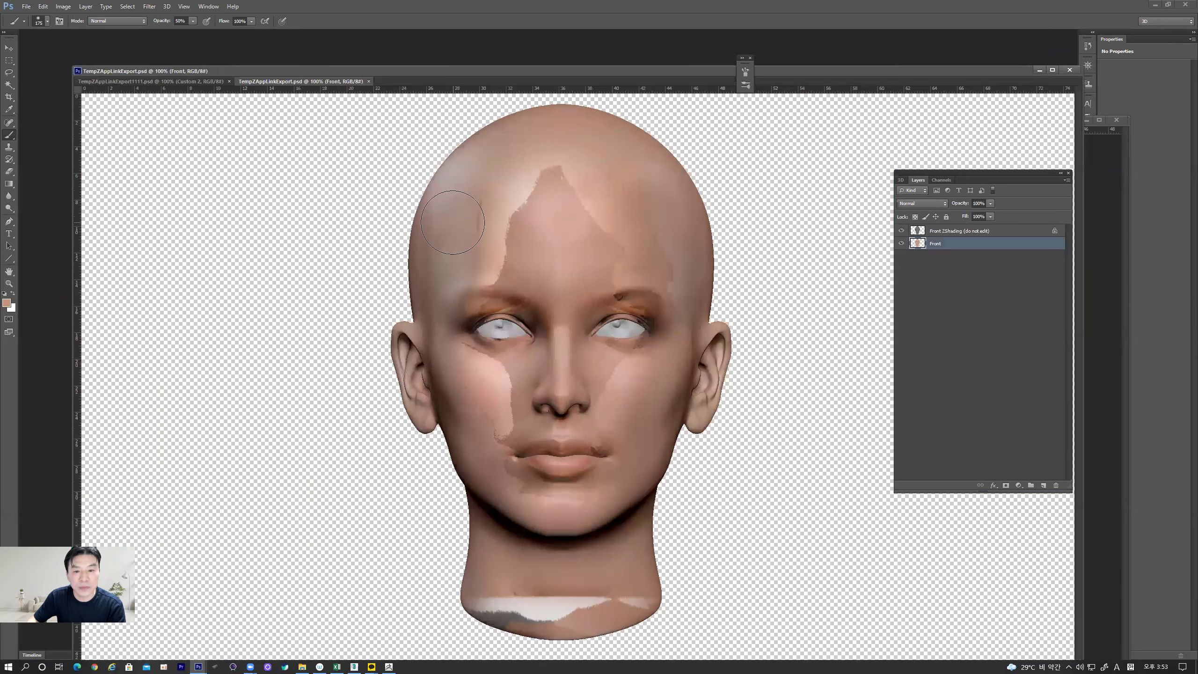
click(176, 83)
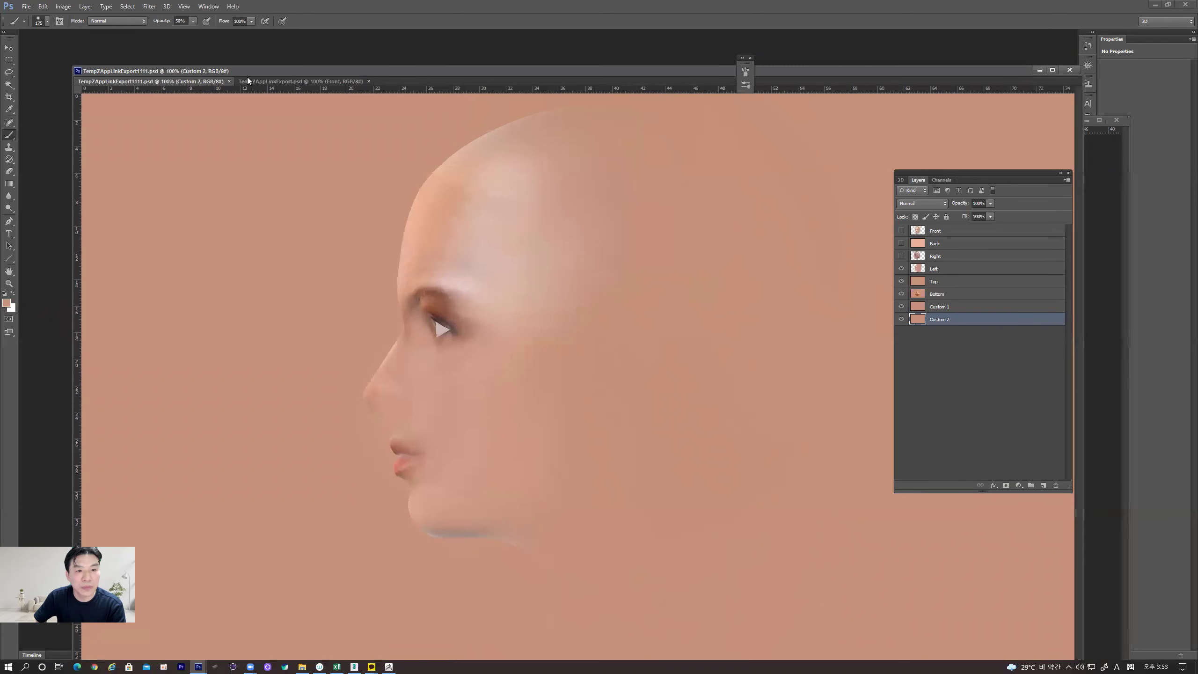
click(266, 81)
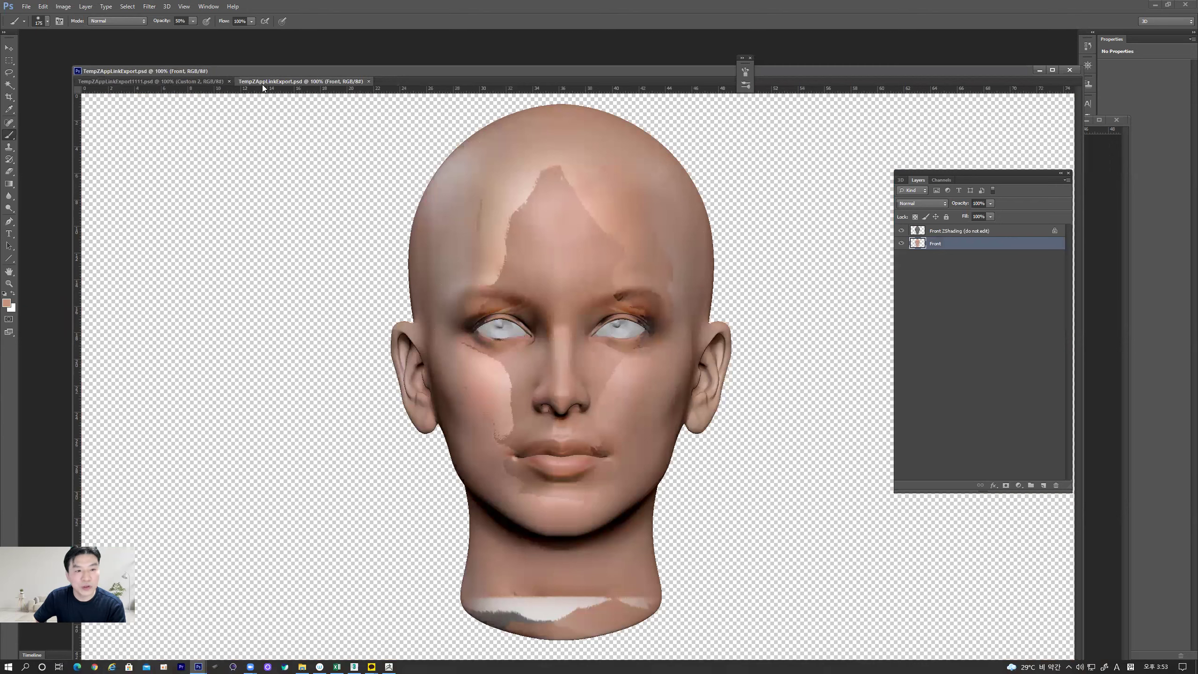
click(208, 82)
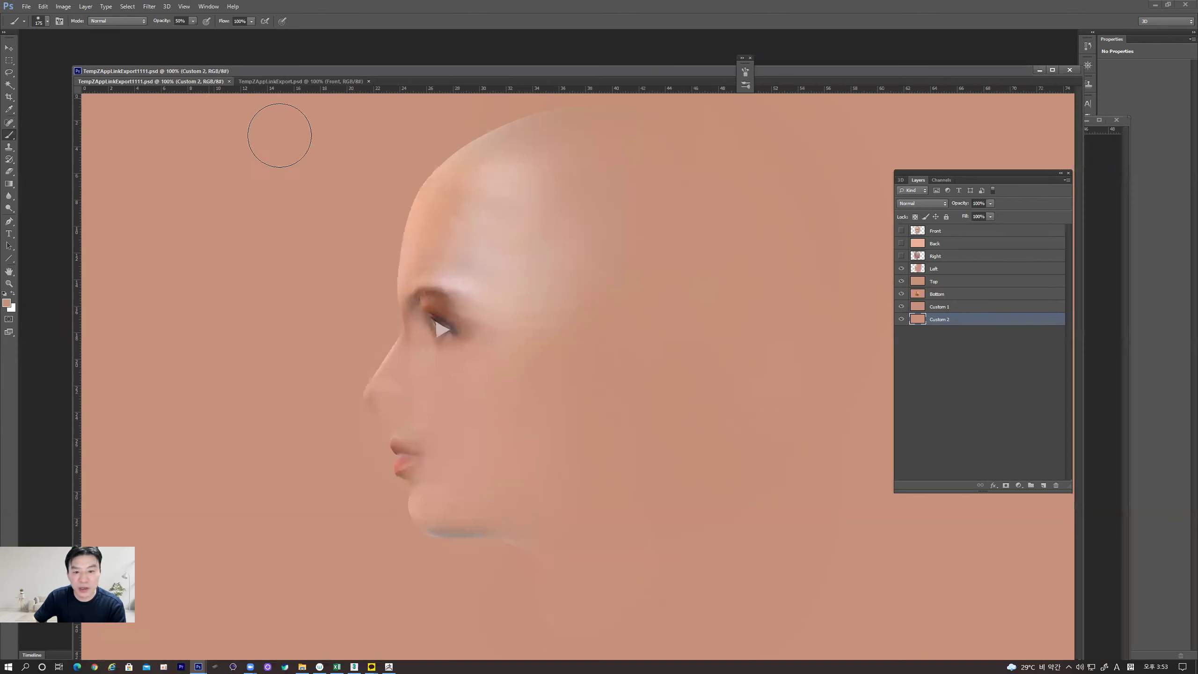
Step: Show the painted Front layer in TempZAppLinkExport1111 and copy it into the new export document, aligned above its own Front layer
click(919, 231)
click(901, 231)
click(10, 48)
drag(279, 96, 309, 145)
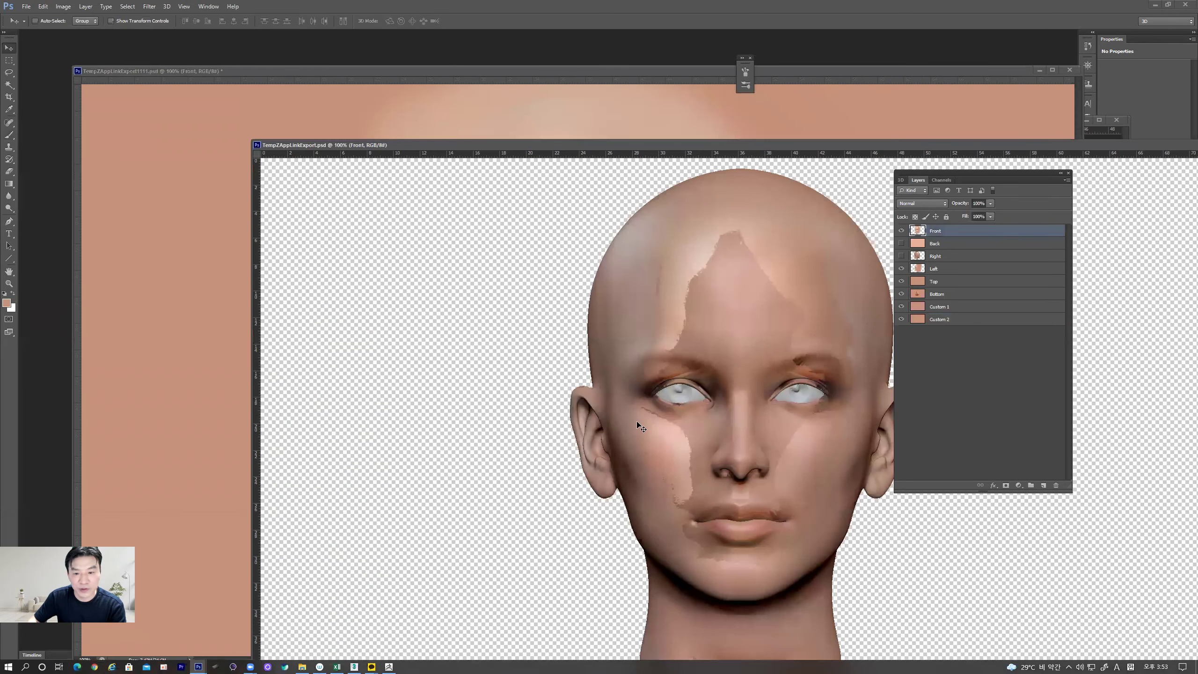
click(361, 74)
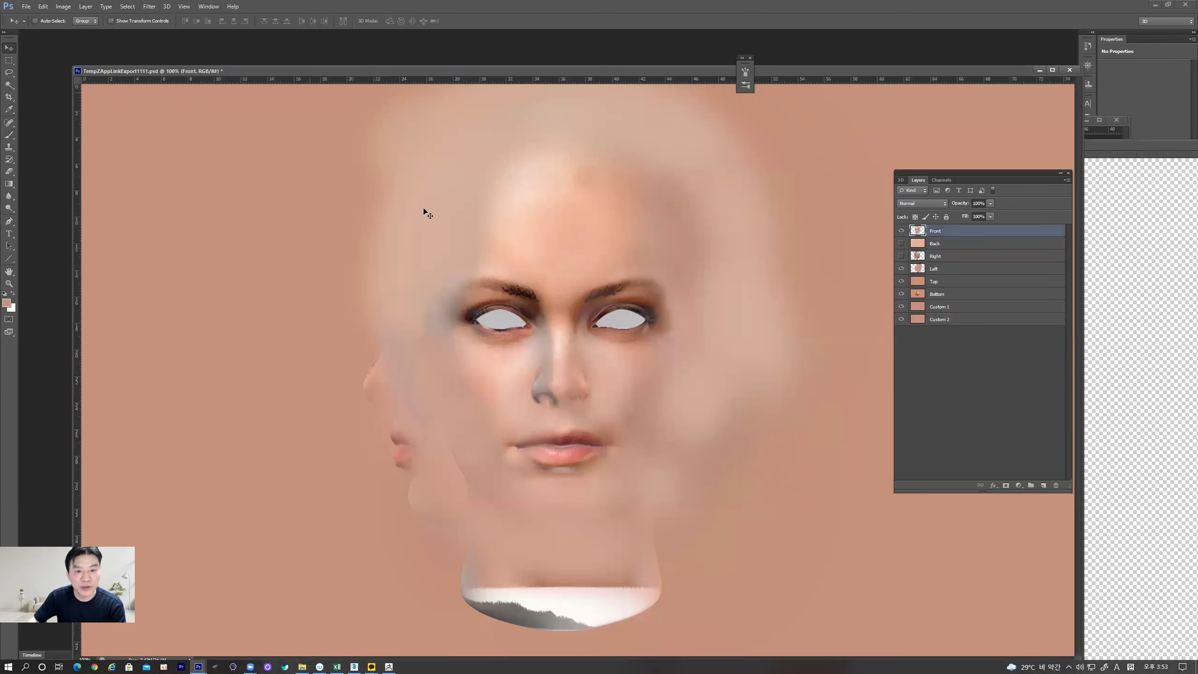
drag(583, 73, 209, 74)
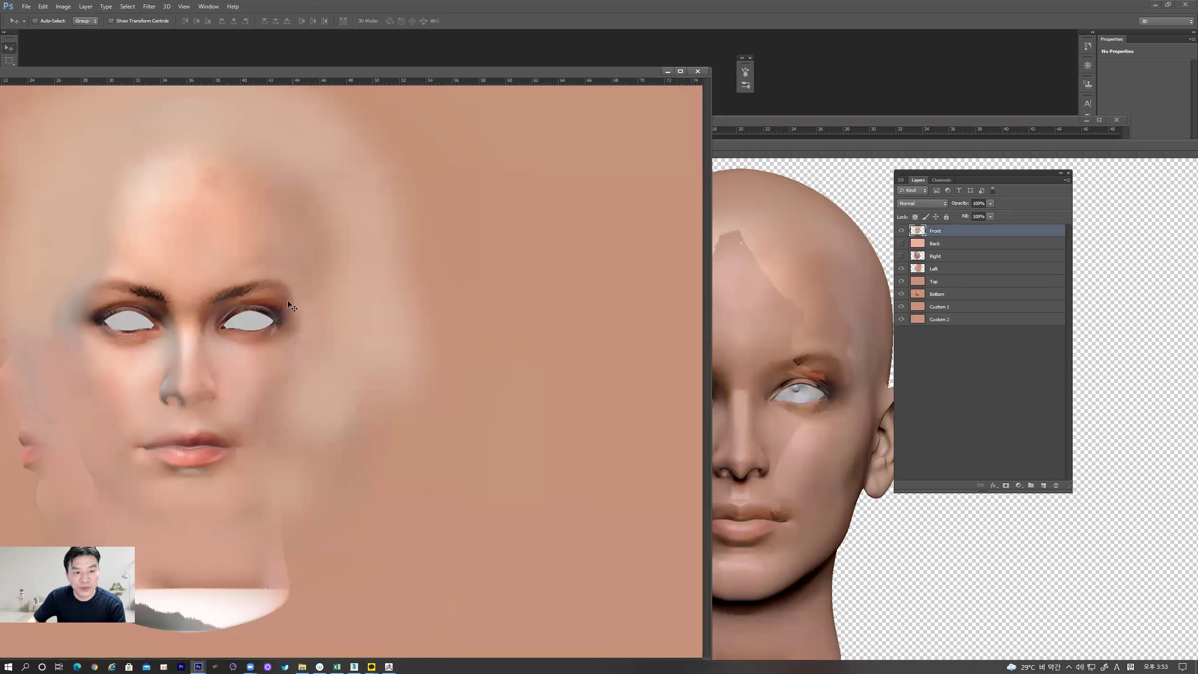
drag(307, 334, 833, 296)
drag(752, 144, 517, 77)
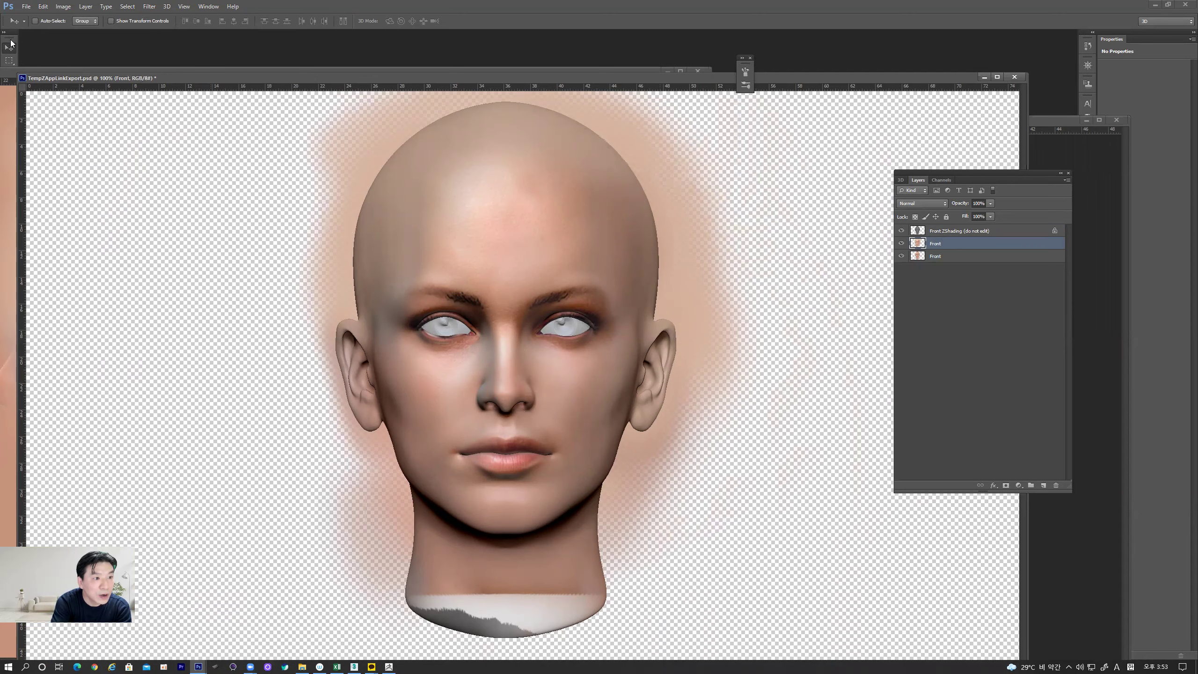
Step: Paint over the white base of the neck on the copied Front layer with the Brush tool
drag(14, 35, 38, 42)
click(37, 144)
mouse_move(447, 578)
mouse_down()
mouse_move(424, 609)
mouse_move(447, 623)
mouse_move(610, 583)
mouse_move(374, 602)
mouse_move(408, 590)
mouse_move(634, 583)
mouse_move(570, 588)
mouse_move(561, 564)
mouse_up()
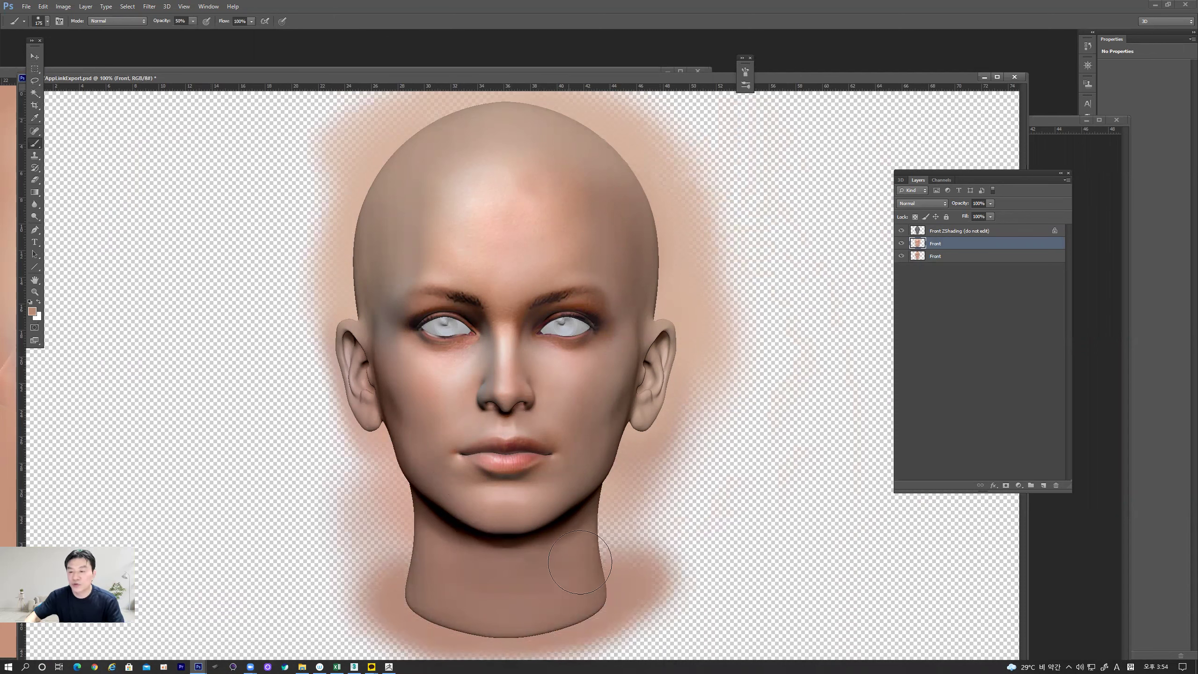
Step: Delete the Front ZShading layer from the export document
click(955, 231)
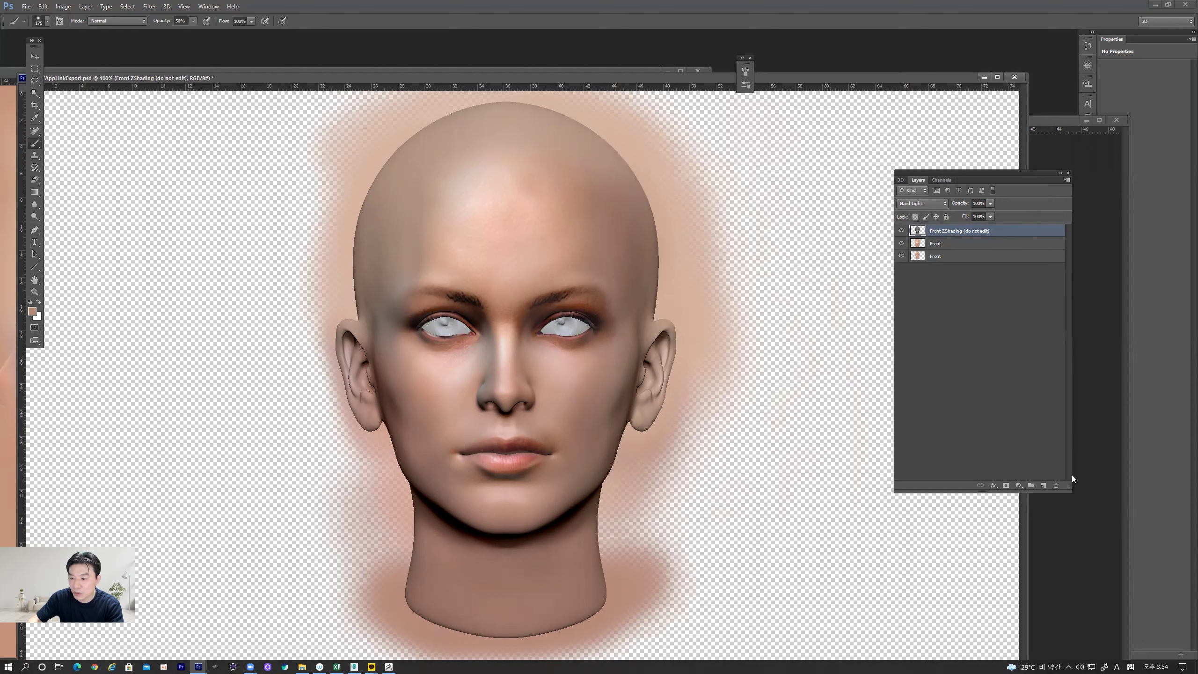
click(1055, 485)
click(587, 240)
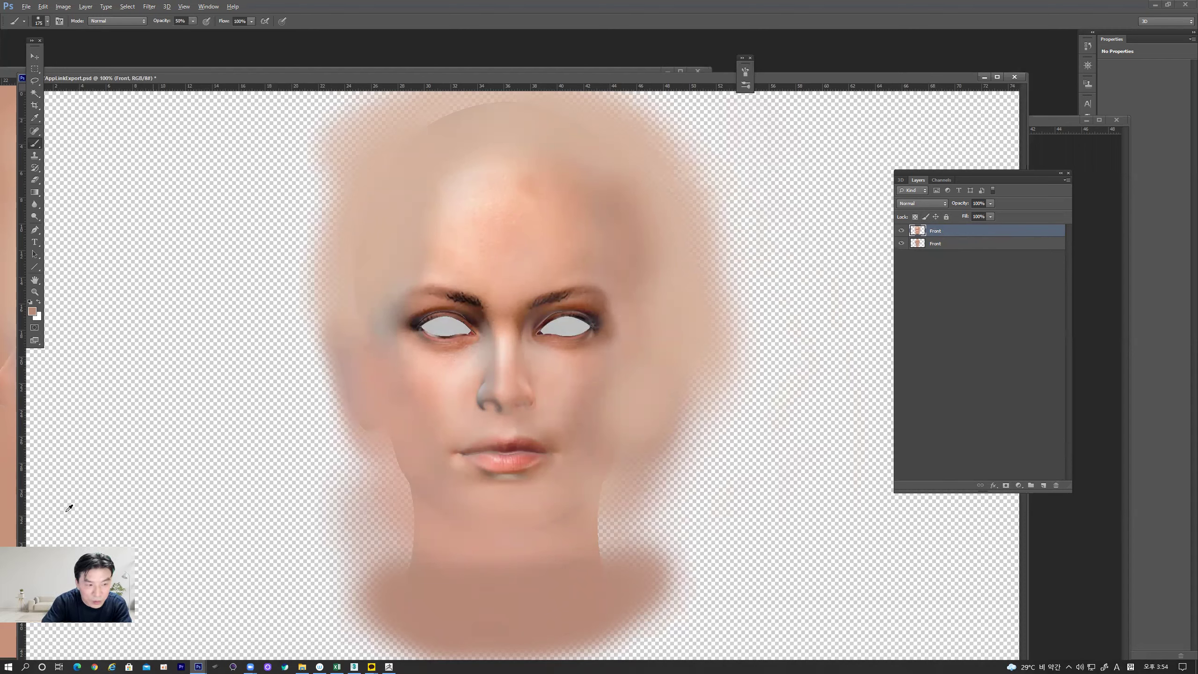
Step: Sample lighter skin tones from the neck and paint them over the dark neck base and the sides of the neck and jaw
key(alt)
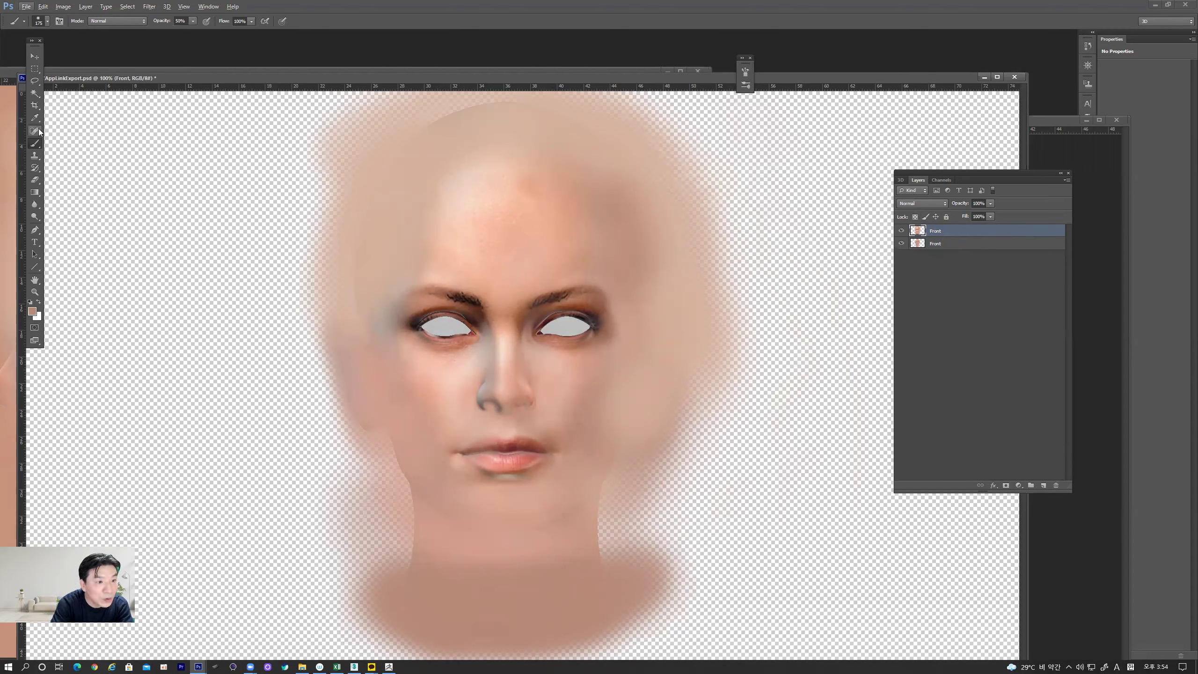
key(alt)
alt+click(450, 547)
mouse_move(454, 570)
mouse_down()
mouse_move(502, 612)
mouse_move(442, 573)
mouse_move(621, 557)
mouse_move(484, 578)
mouse_up()
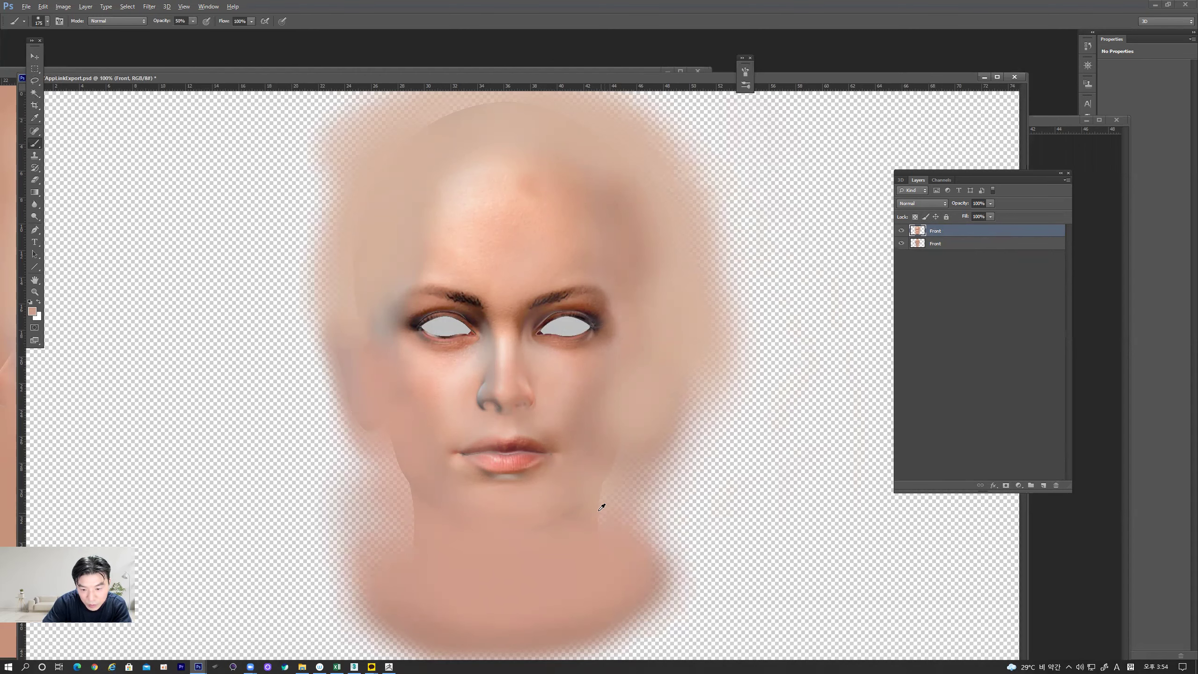
alt+click(425, 512)
drag(394, 486, 407, 545)
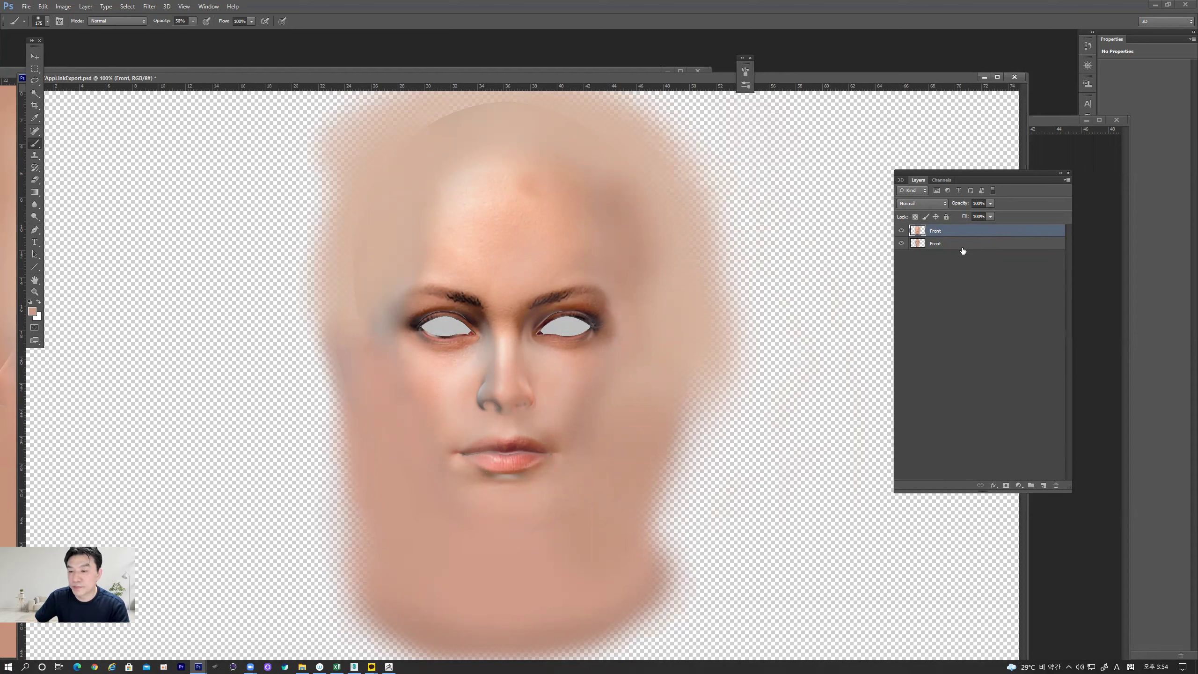
Step: Merge the two Front layers into one, save the export document and switch back to ZBrush
key(ctrl+e)
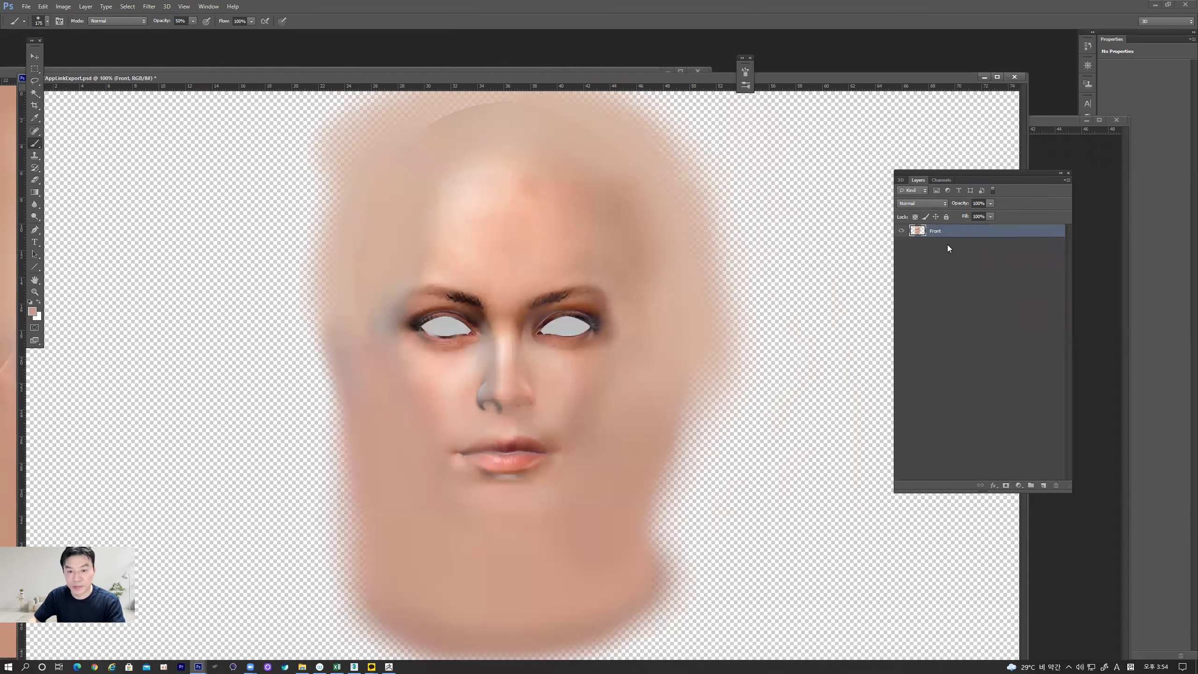
click(27, 7)
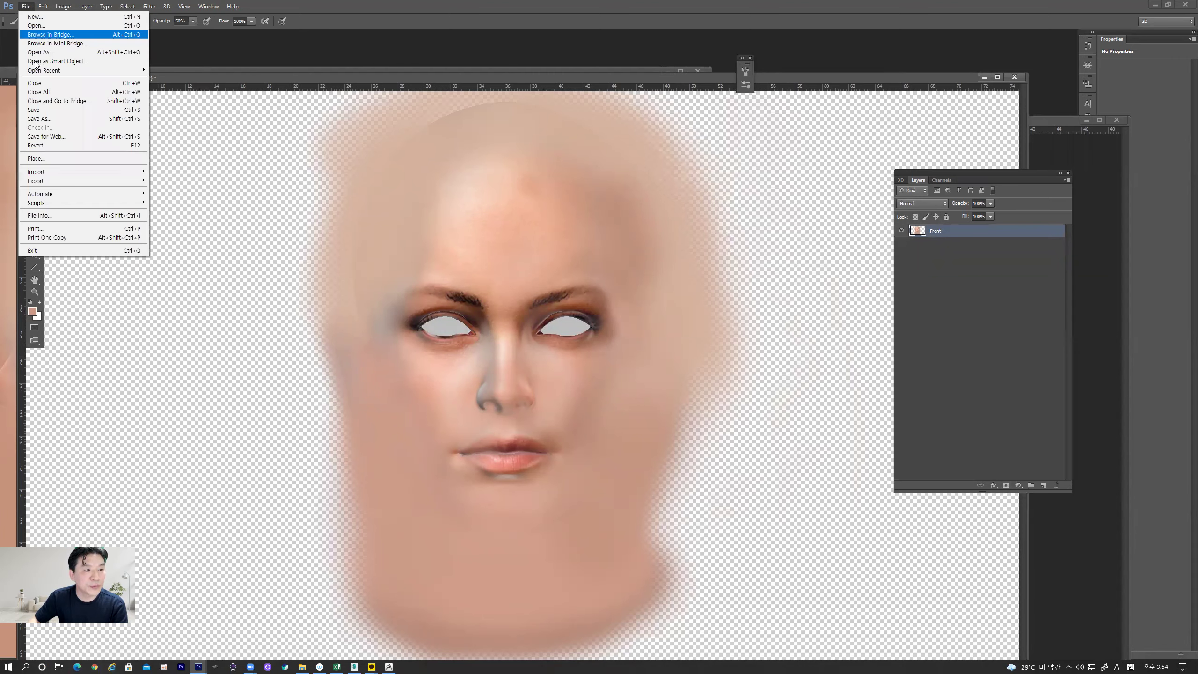
click(35, 108)
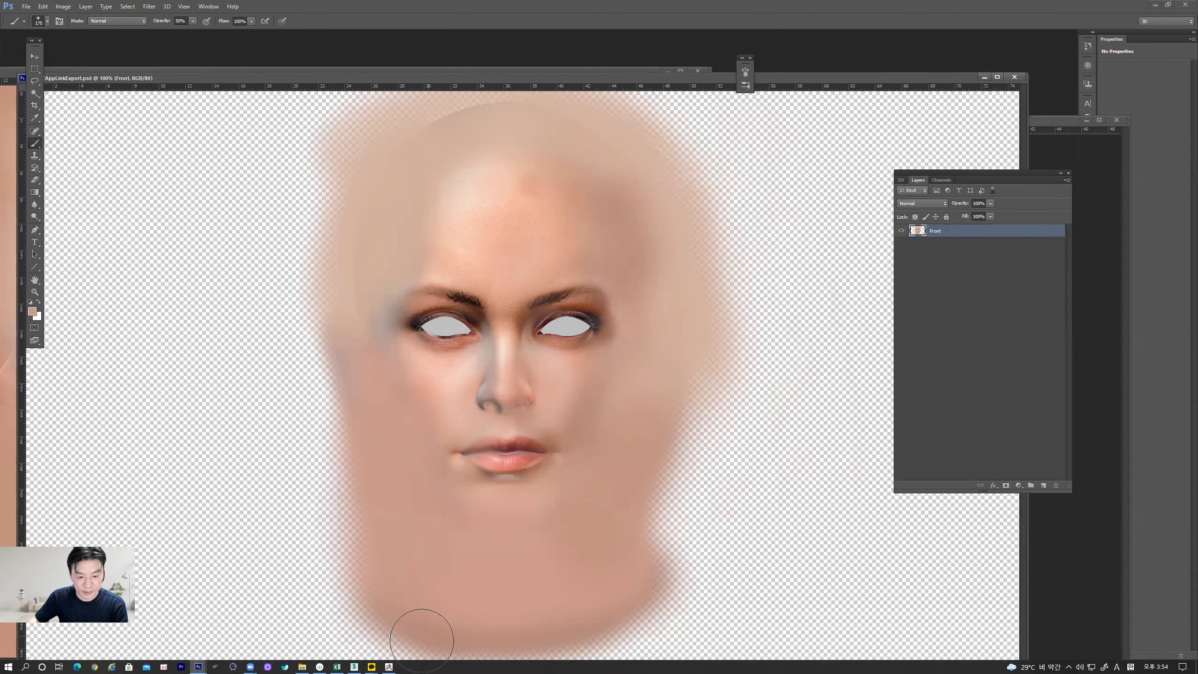
click(389, 666)
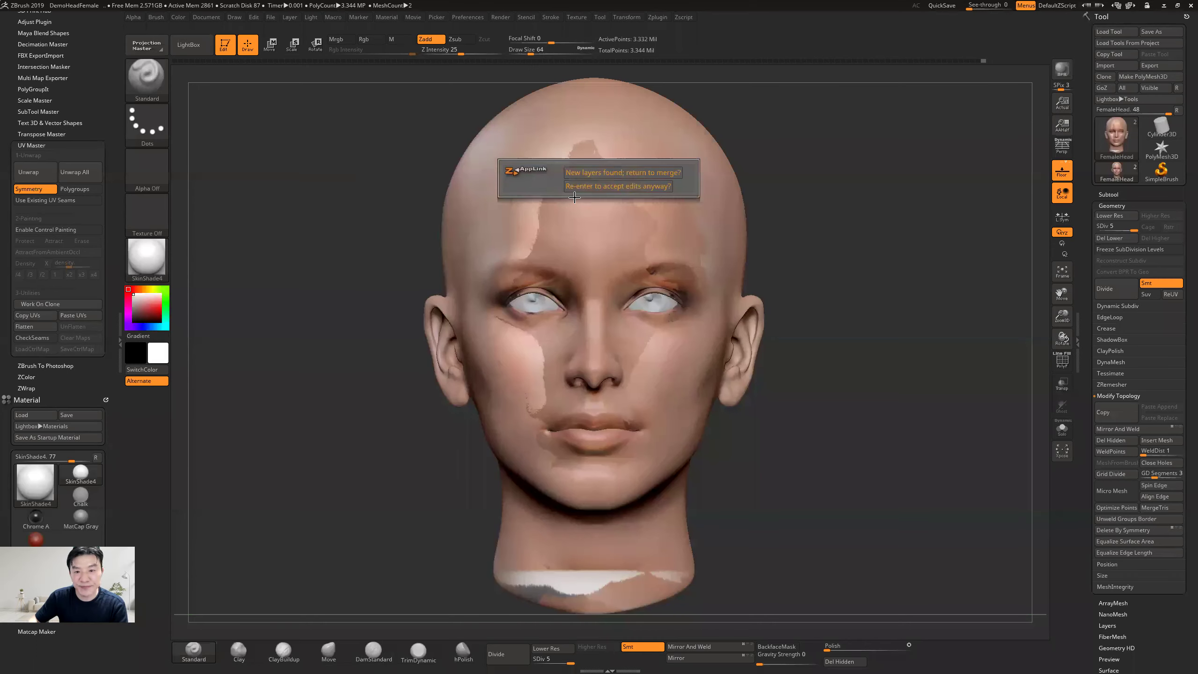
Step: Re-enter with the edited layers accepted and pick up the projected Front layer onto the head
click(543, 303)
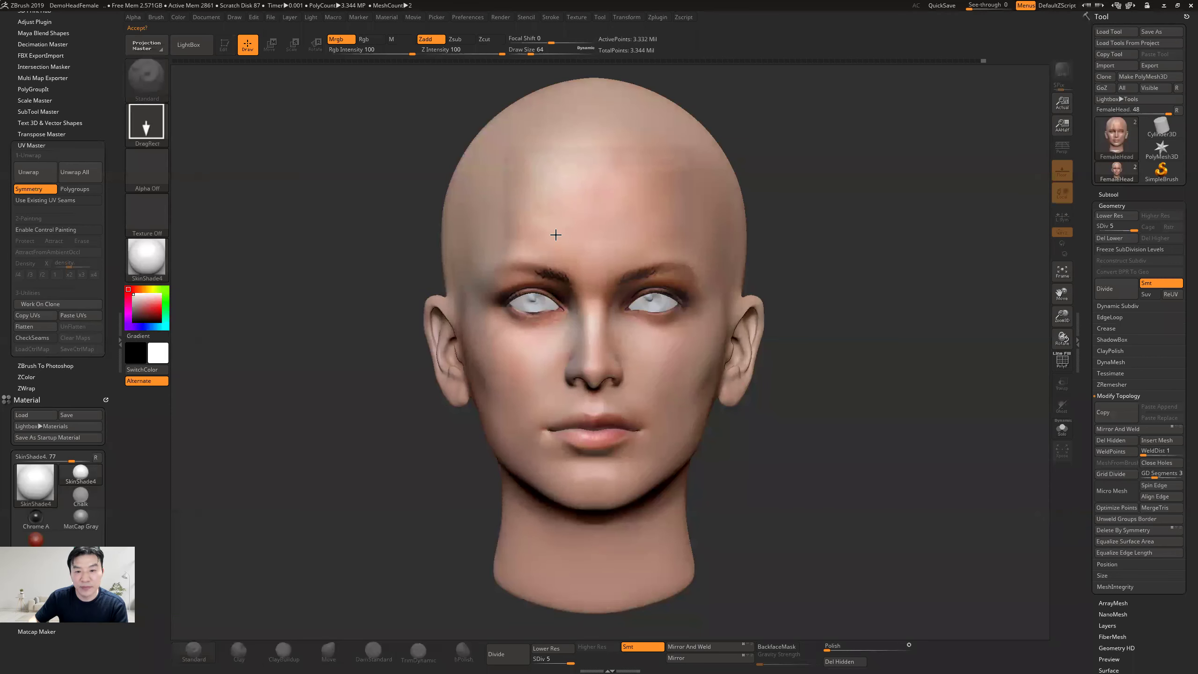
click(558, 221)
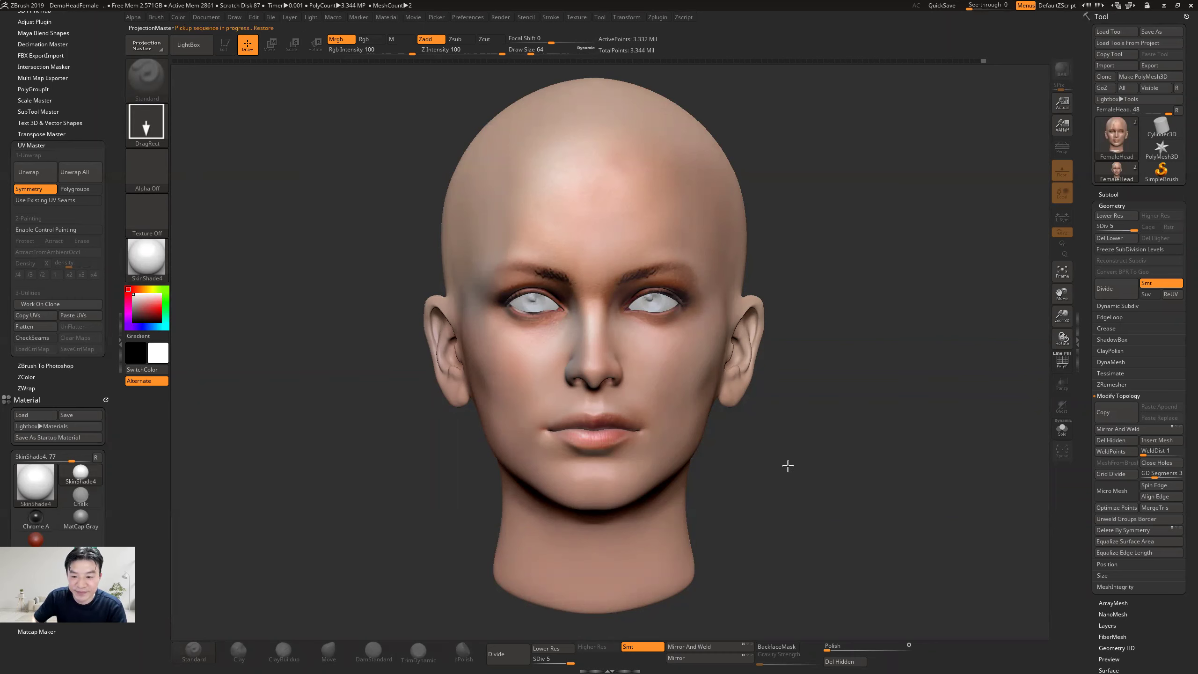
mouse_move(816, 471)
mouse_down()
mouse_move(766, 472)
mouse_move(845, 478)
mouse_move(779, 472)
mouse_move(816, 482)
mouse_up()
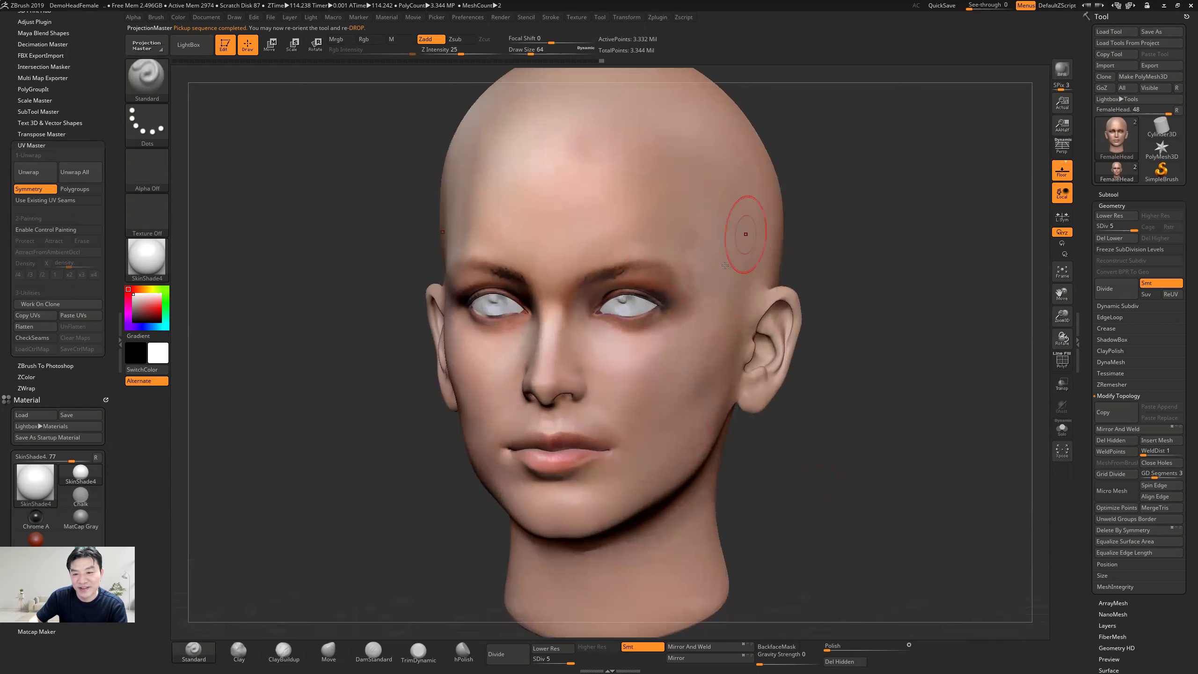
Step: Set the Standard brush to paint only Rgb with Zadd off, draw size 32 and Rgb intensity 41
mouse_move(847, 344)
mouse_down()
mouse_move(893, 326)
mouse_move(947, 380)
mouse_move(832, 431)
mouse_up()
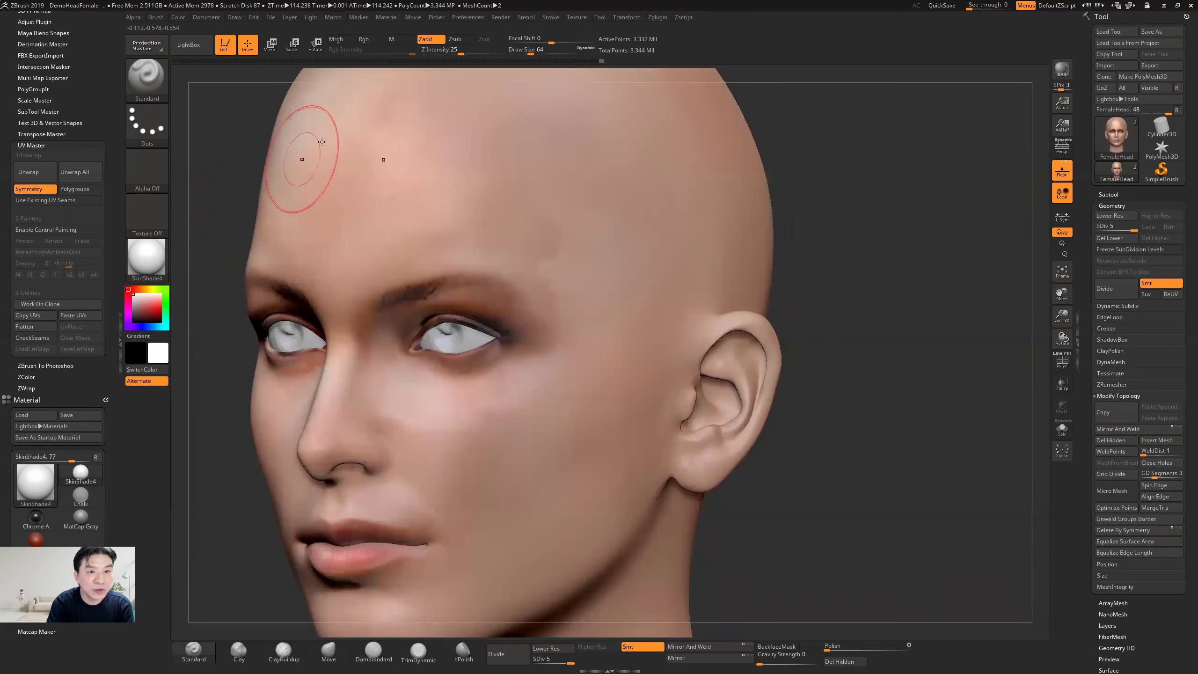
click(432, 39)
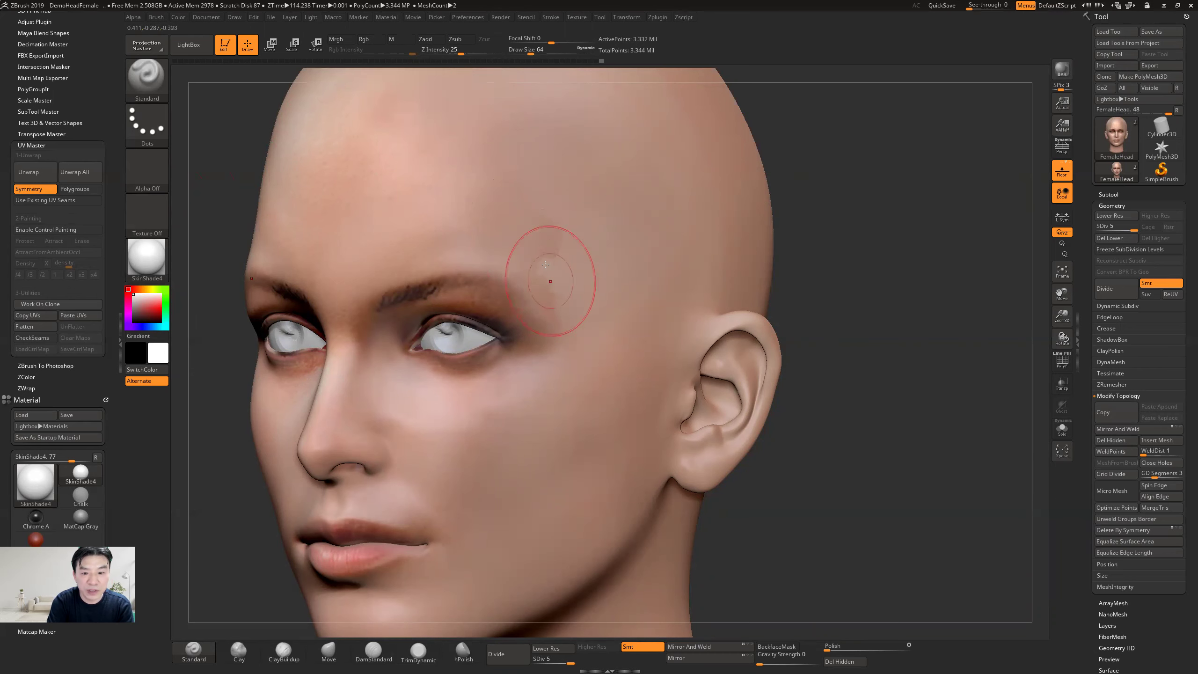
click(368, 39)
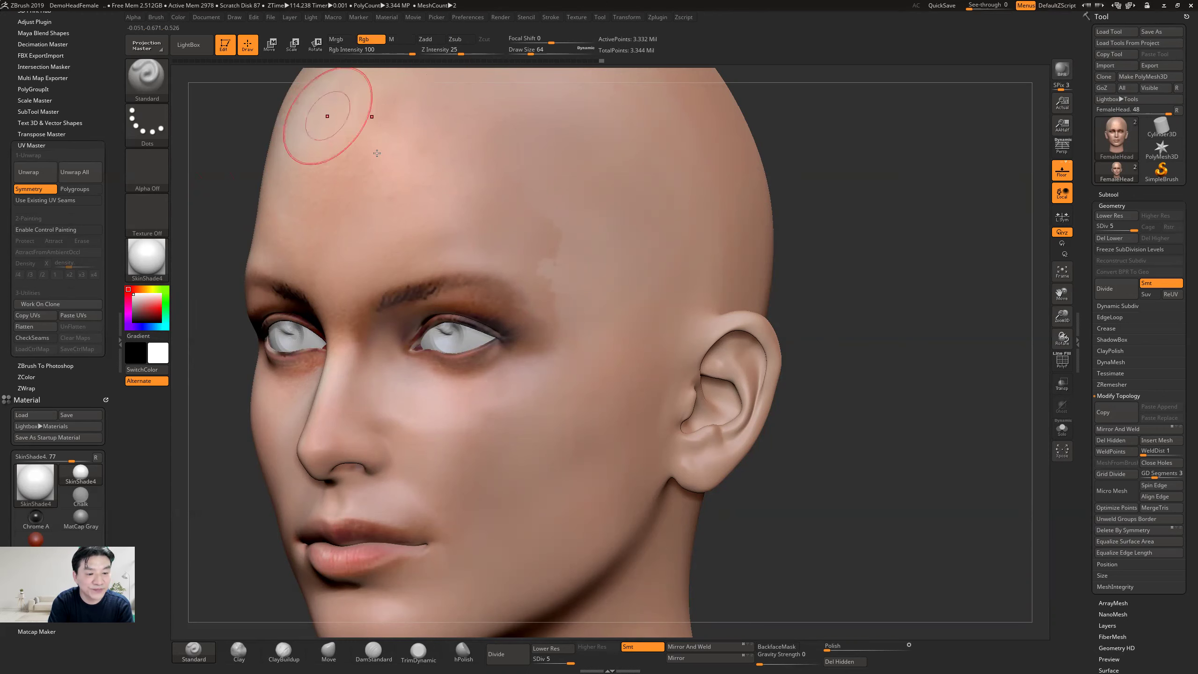
alt+drag(934, 326, 927, 368)
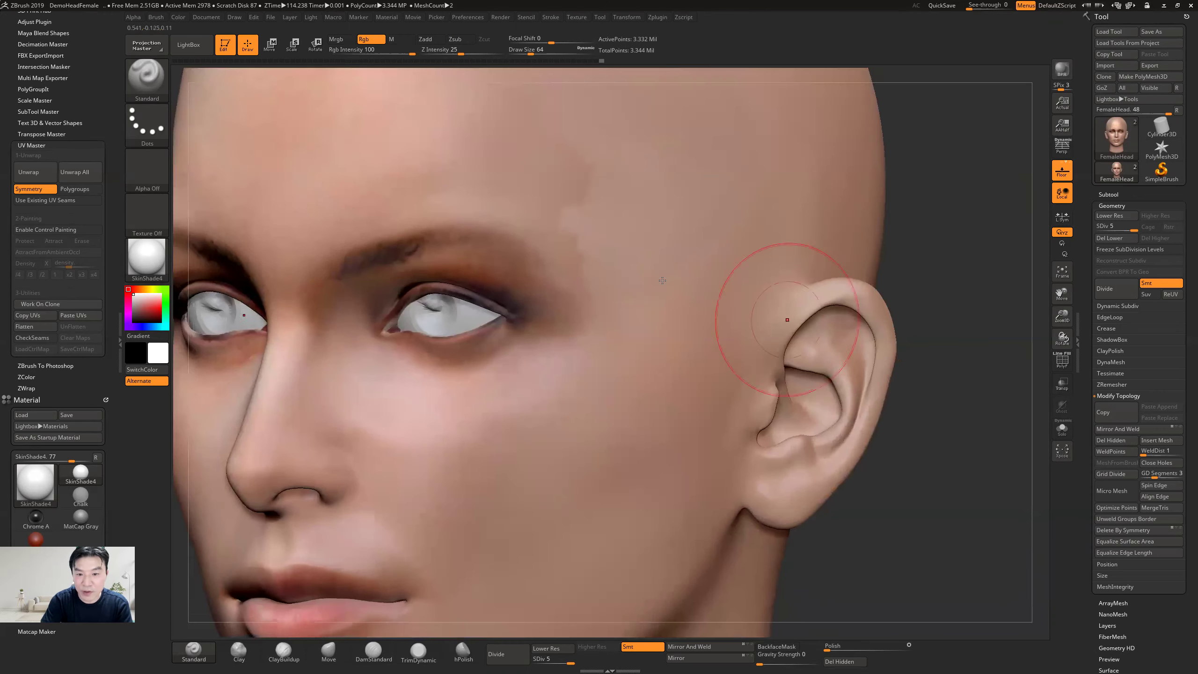
key(bracketleft)
key(bracketleft)
key(bracketleft)
key(bracketleft)
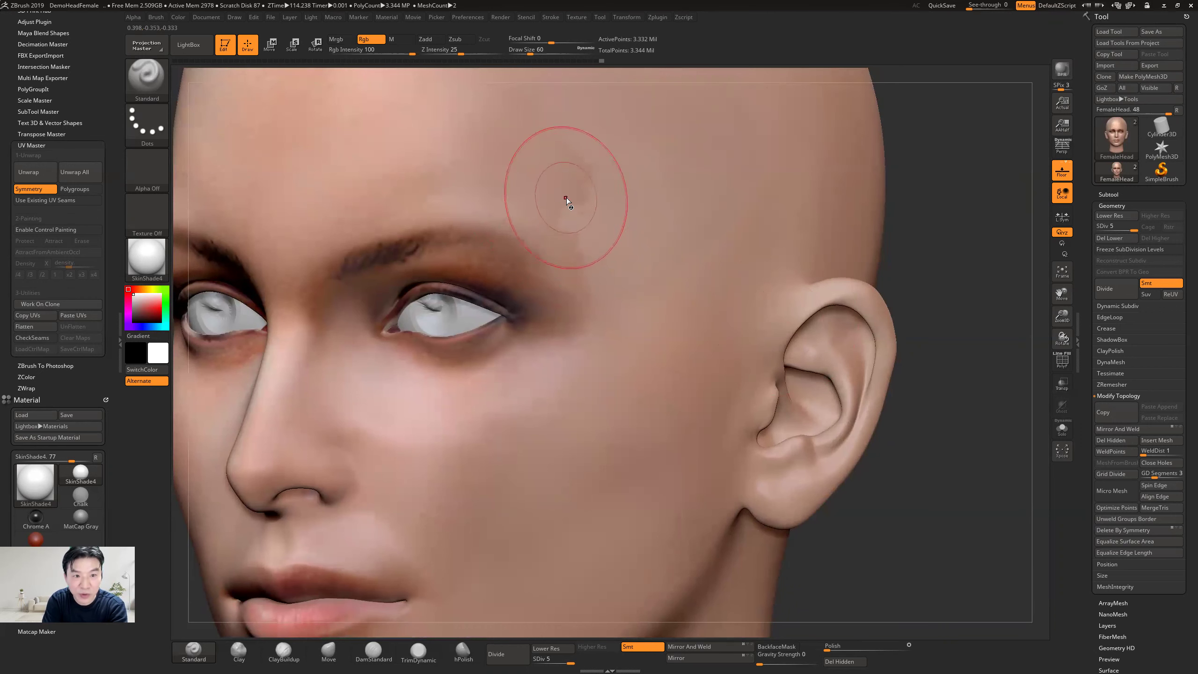
key(bracketright)
key(bracketright)
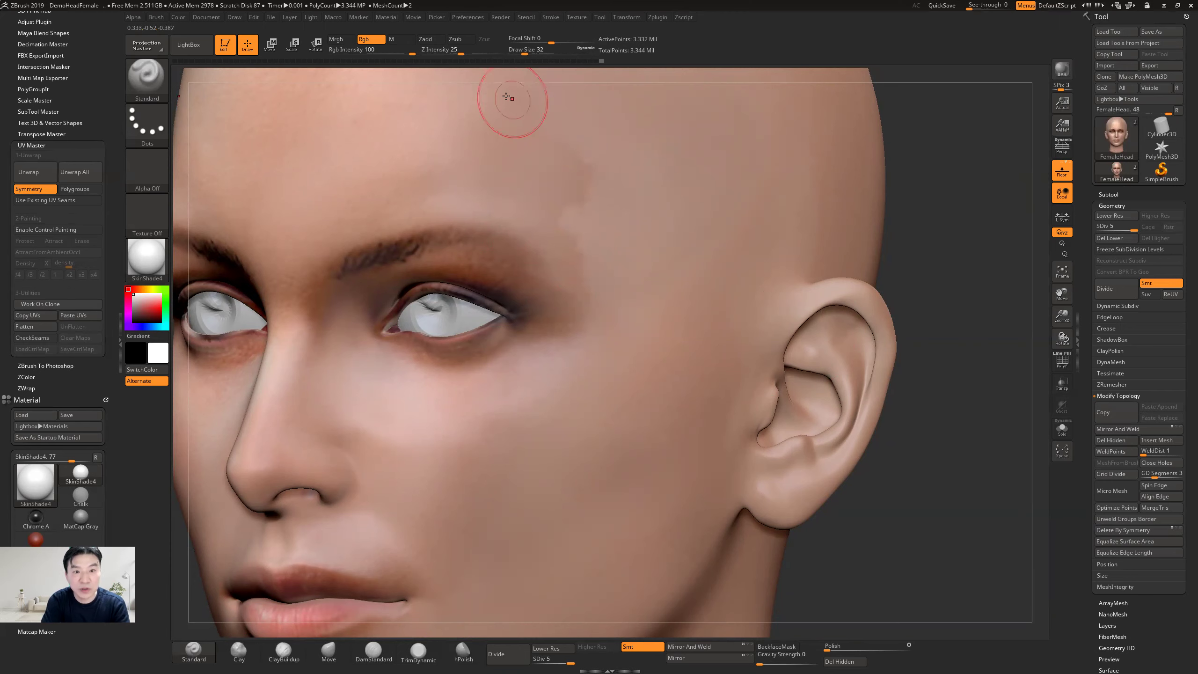
drag(399, 55, 383, 55)
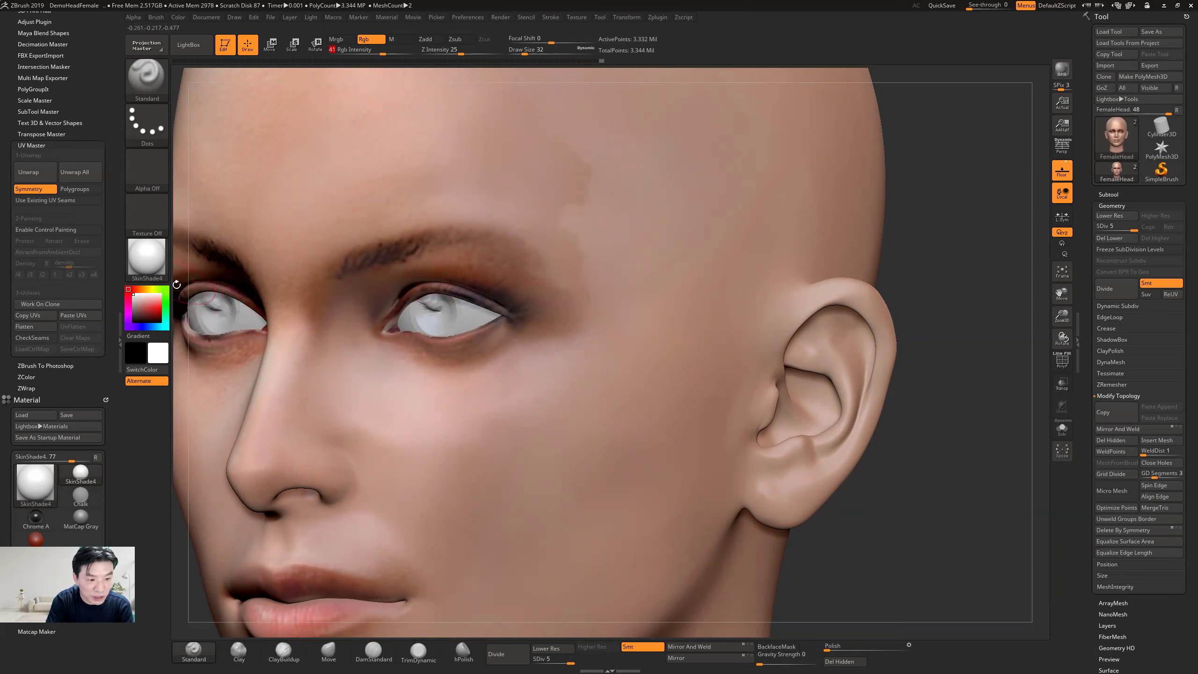
Step: Sample the nearby skin tone and paint over the temple seam, then soften the blend at Rgb intensity 11
mouse_move(134, 297)
mouse_down()
mouse_move(202, 302)
mouse_move(300, 249)
mouse_move(559, 204)
mouse_move(581, 226)
mouse_move(573, 187)
mouse_up()
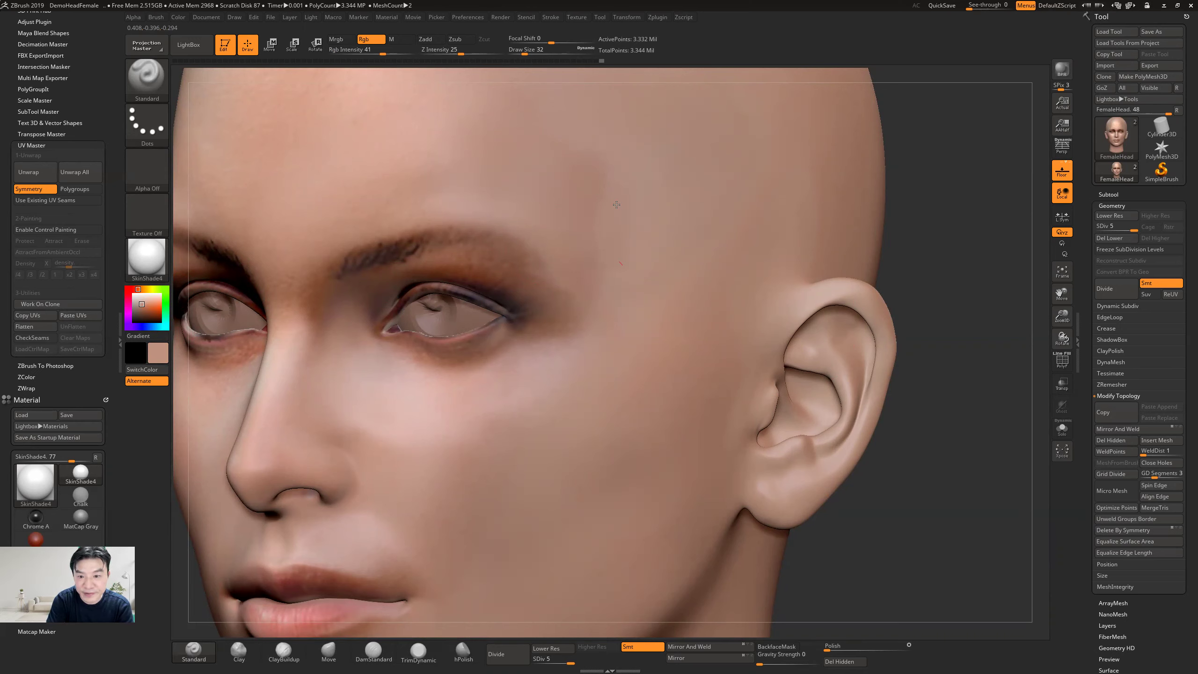
drag(382, 53, 357, 53)
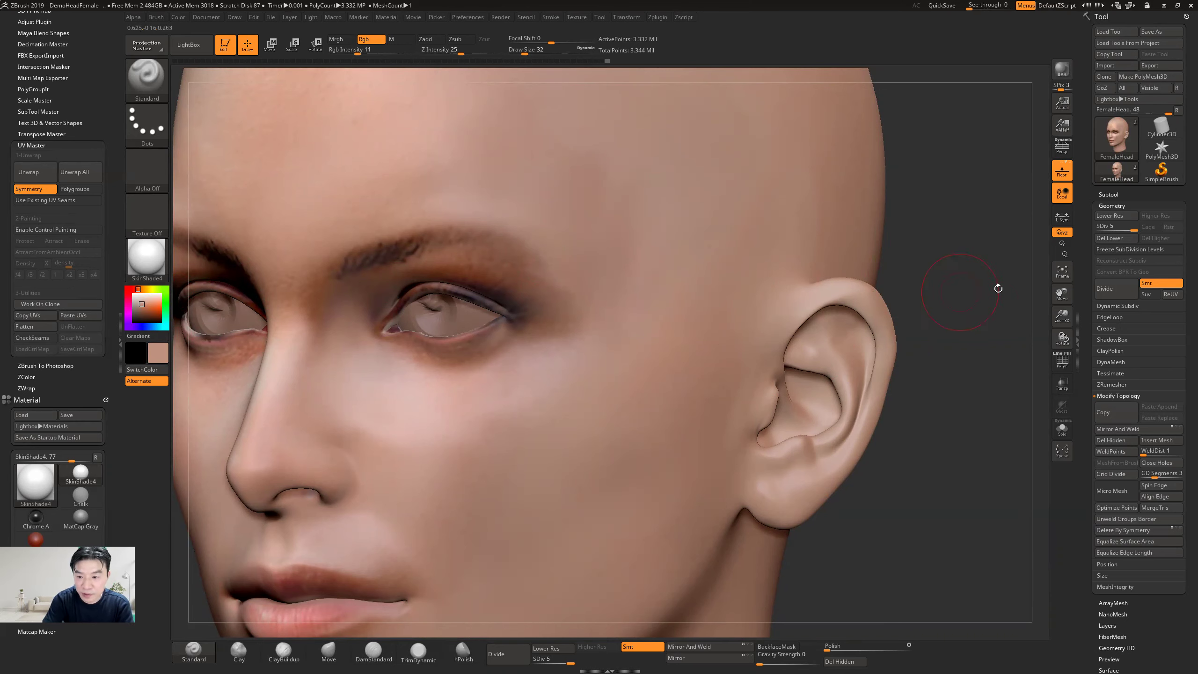
alt+drag(1011, 301, 1002, 369)
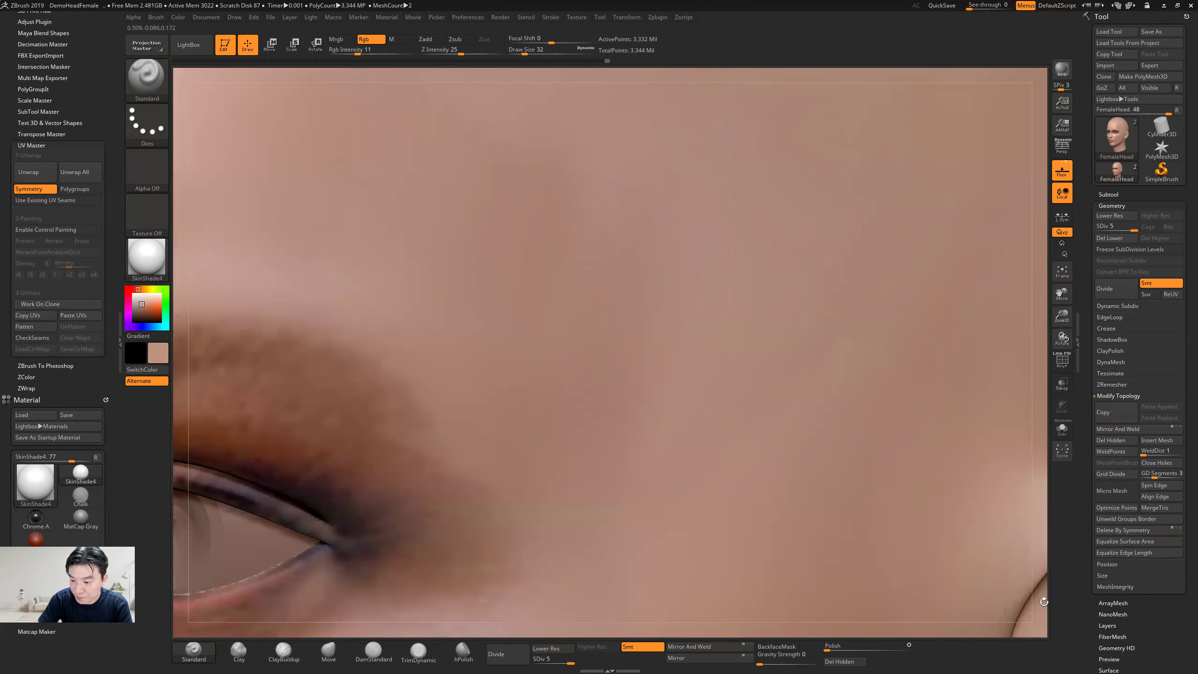
alt+drag(886, 569, 922, 558)
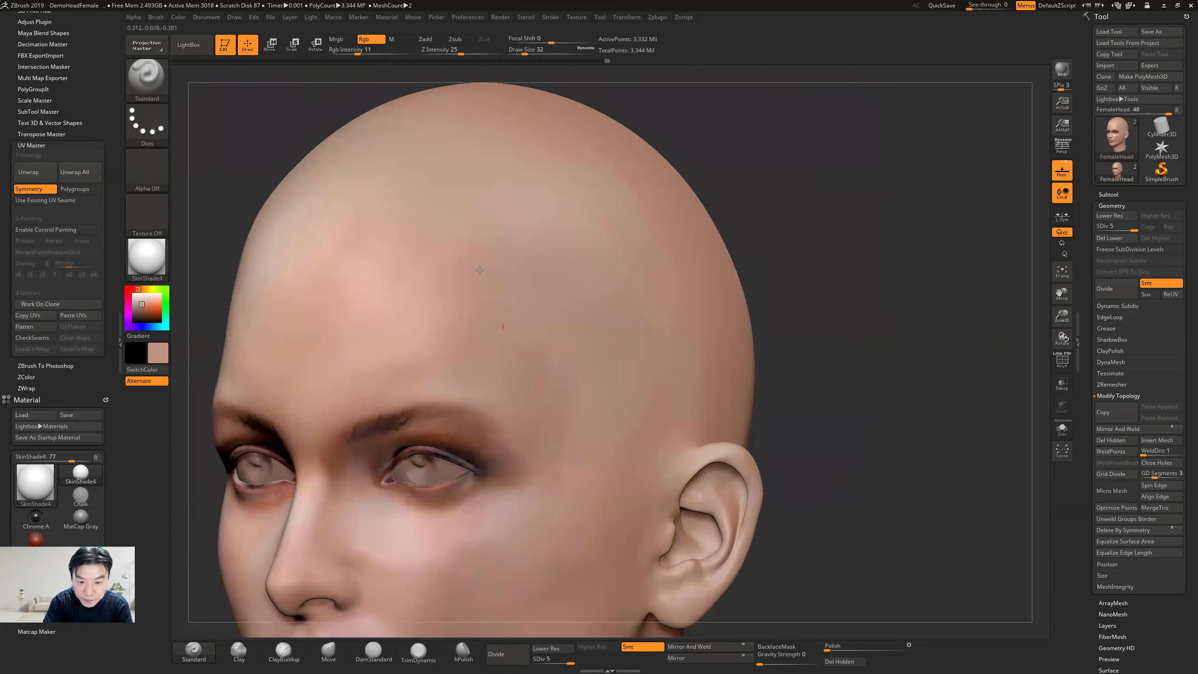
alt+drag(894, 423, 1020, 296)
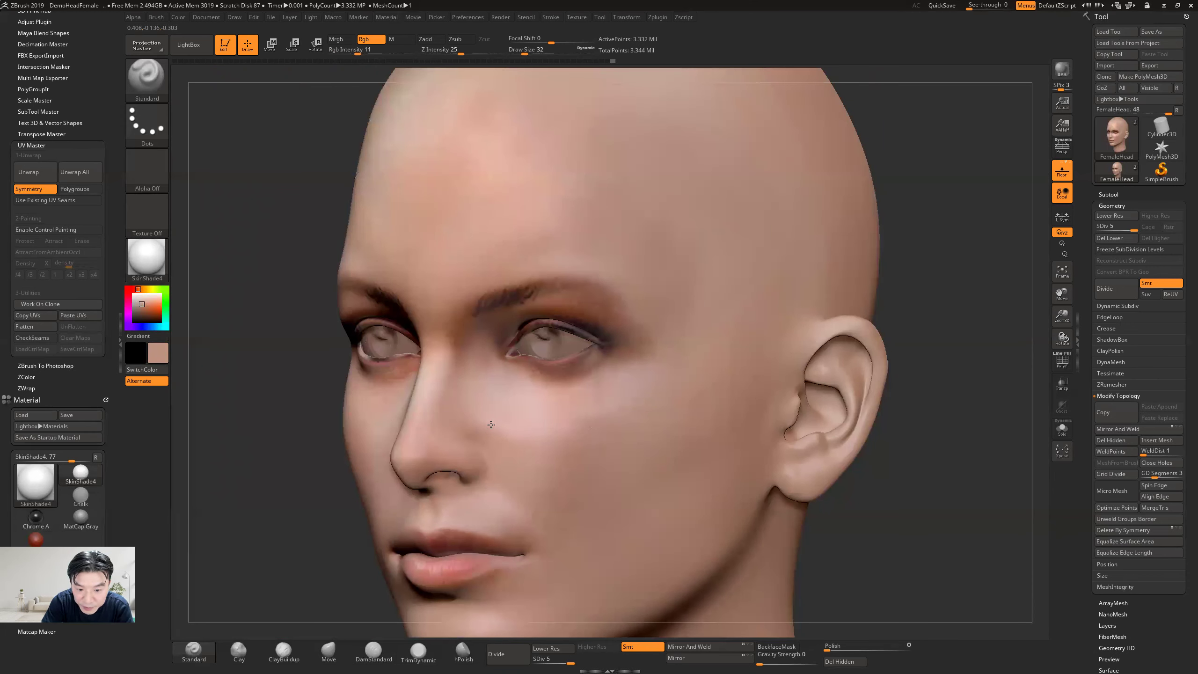
Step: Blend the cheek beside the nose with a sampled skin tone, using draw size 40 and Rgb intensity 25
mouse_move(533, 448)
mouse_down()
mouse_move(511, 452)
mouse_move(530, 442)
mouse_up()
key(bracketright)
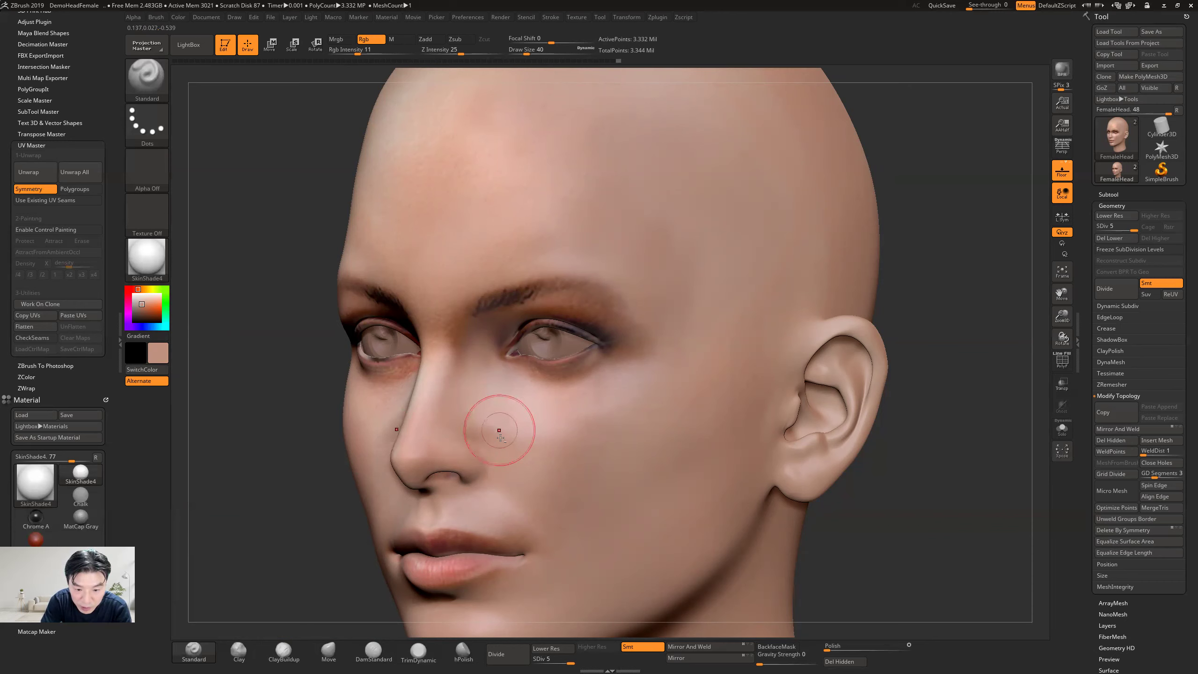
mouse_move(159, 315)
mouse_down()
mouse_move(208, 321)
mouse_move(491, 439)
mouse_move(523, 436)
mouse_up()
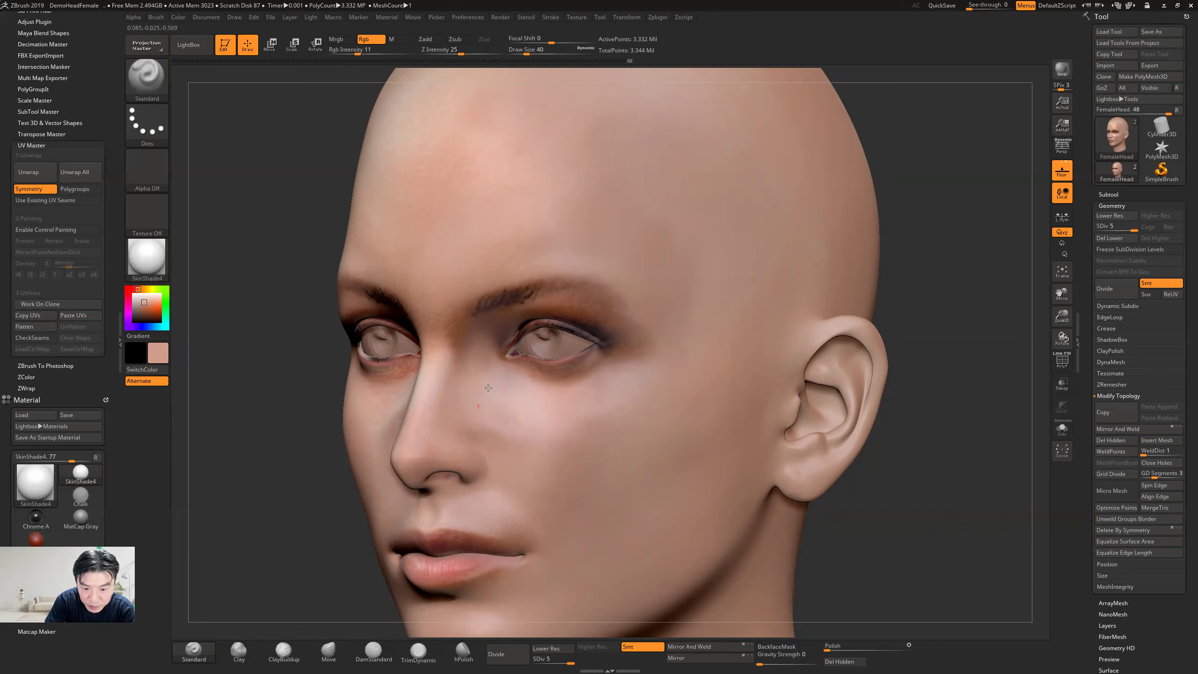
drag(356, 51, 371, 51)
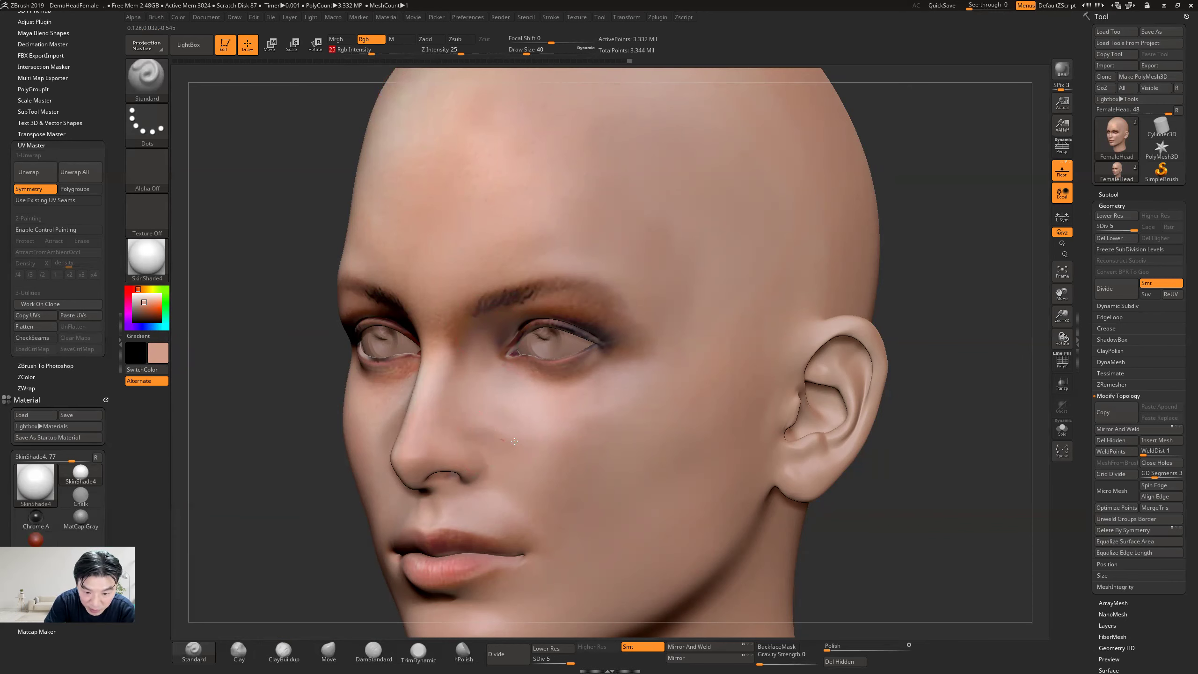
mouse_move(524, 447)
mouse_down()
mouse_move(532, 439)
mouse_move(493, 428)
mouse_move(449, 388)
mouse_move(450, 373)
mouse_up()
mouse_move(451, 370)
mouse_down()
mouse_move(460, 346)
mouse_move(541, 427)
mouse_up()
Step: Paint sampled skin tones over the dark patch on the other side of the forehead and the dark spot inside the ear
drag(999, 342, 821, 471)
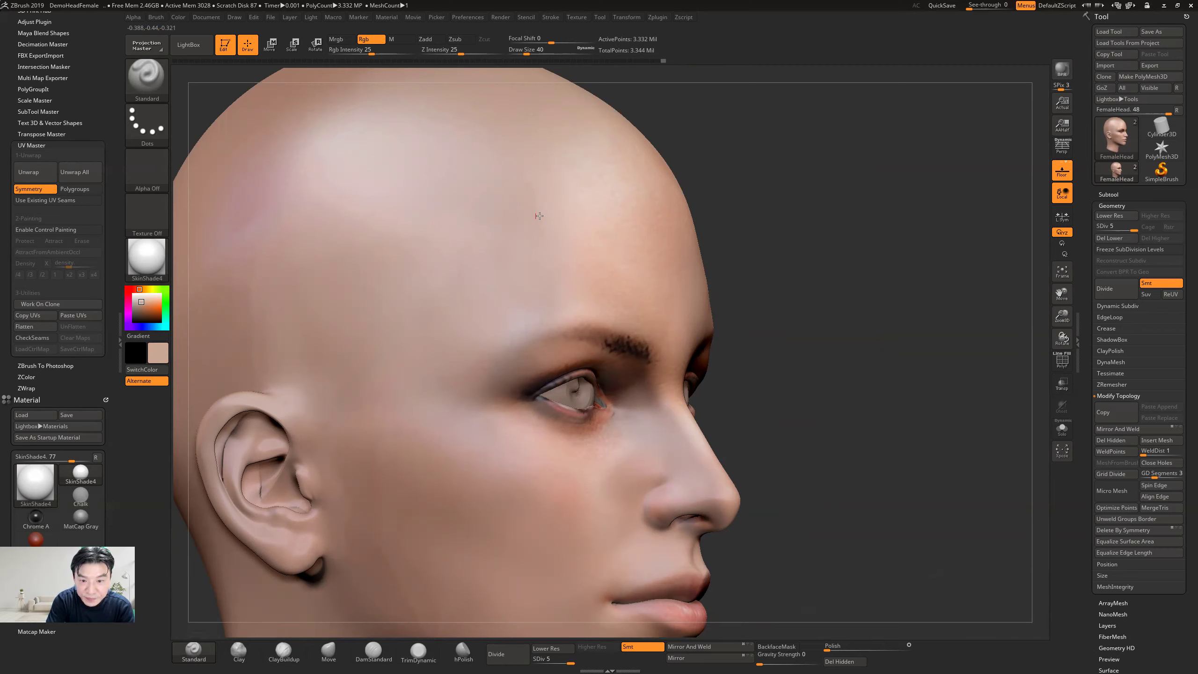
drag(546, 278, 538, 270)
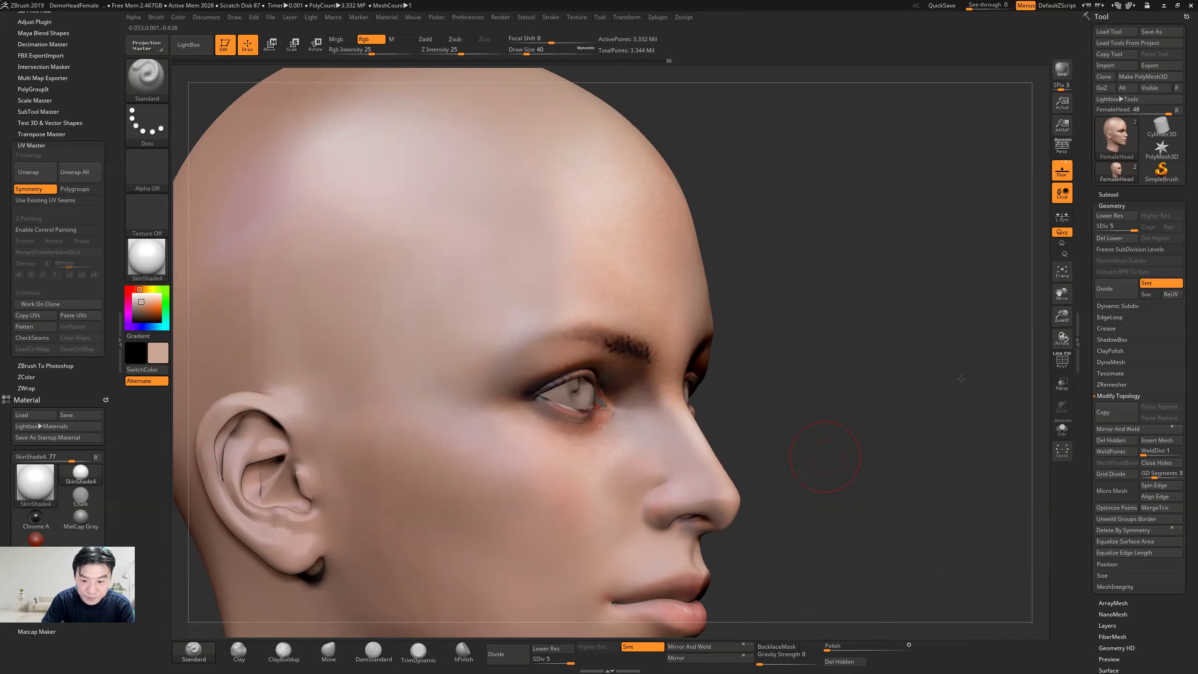
alt+drag(826, 457, 957, 363)
drag(963, 445, 924, 448)
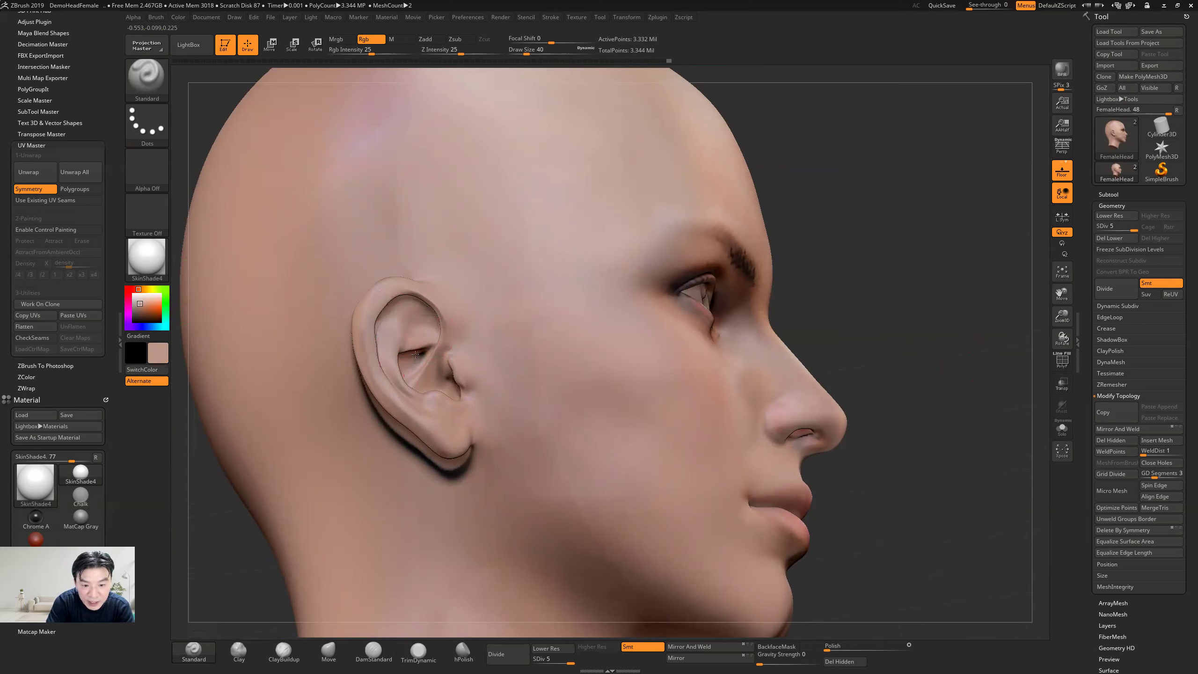
drag(417, 359, 454, 399)
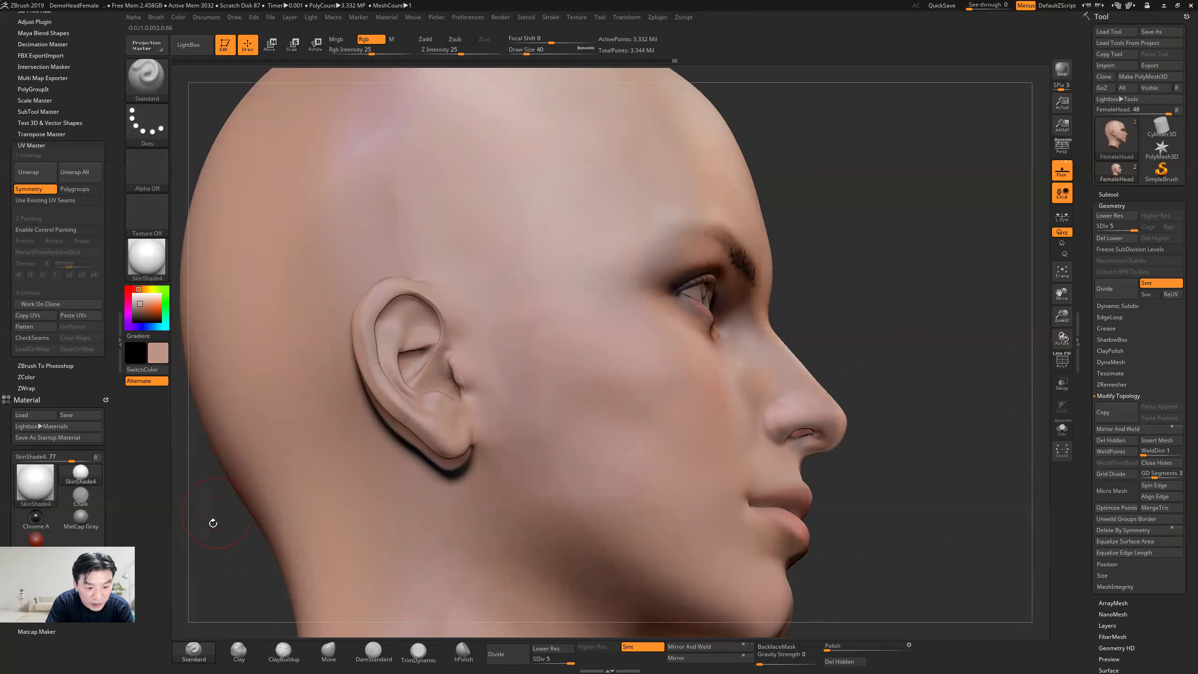
Step: Paint skin tone over the dark shadow behind and below the ear
mouse_move(245, 486)
mouse_down()
mouse_move(393, 393)
mouse_move(383, 404)
mouse_move(370, 354)
mouse_up()
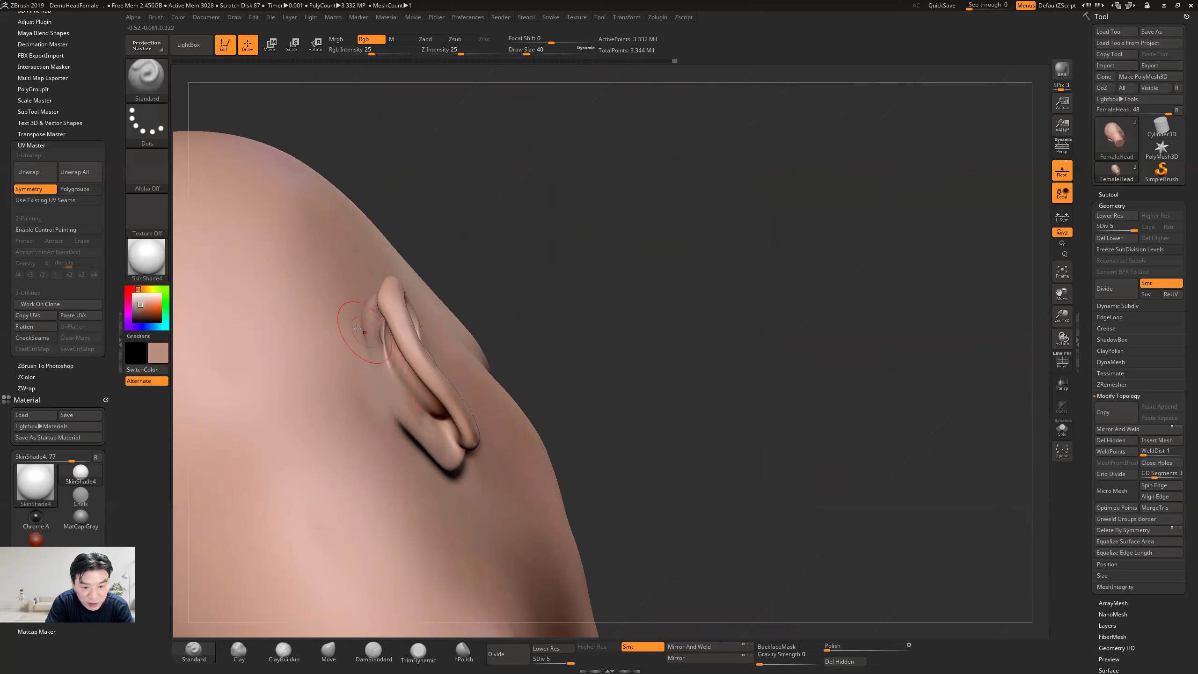
mouse_move(379, 385)
mouse_down()
mouse_move(410, 436)
mouse_move(455, 467)
mouse_move(464, 459)
mouse_move(455, 468)
mouse_up()
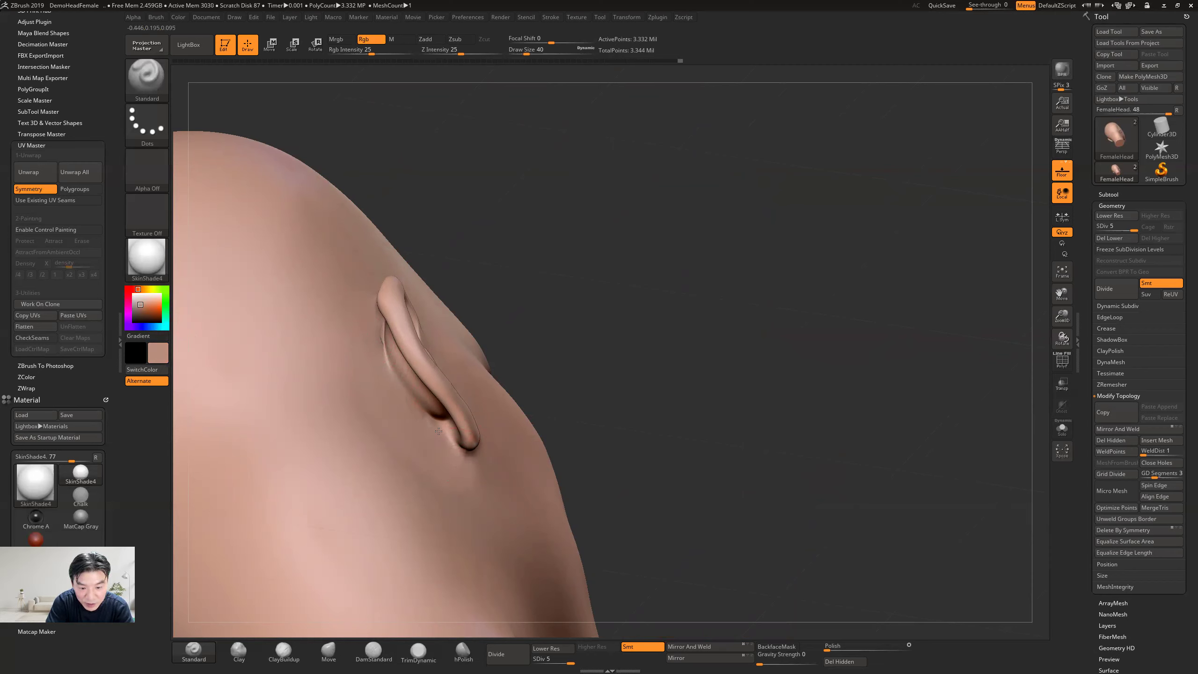
drag(544, 311, 596, 281)
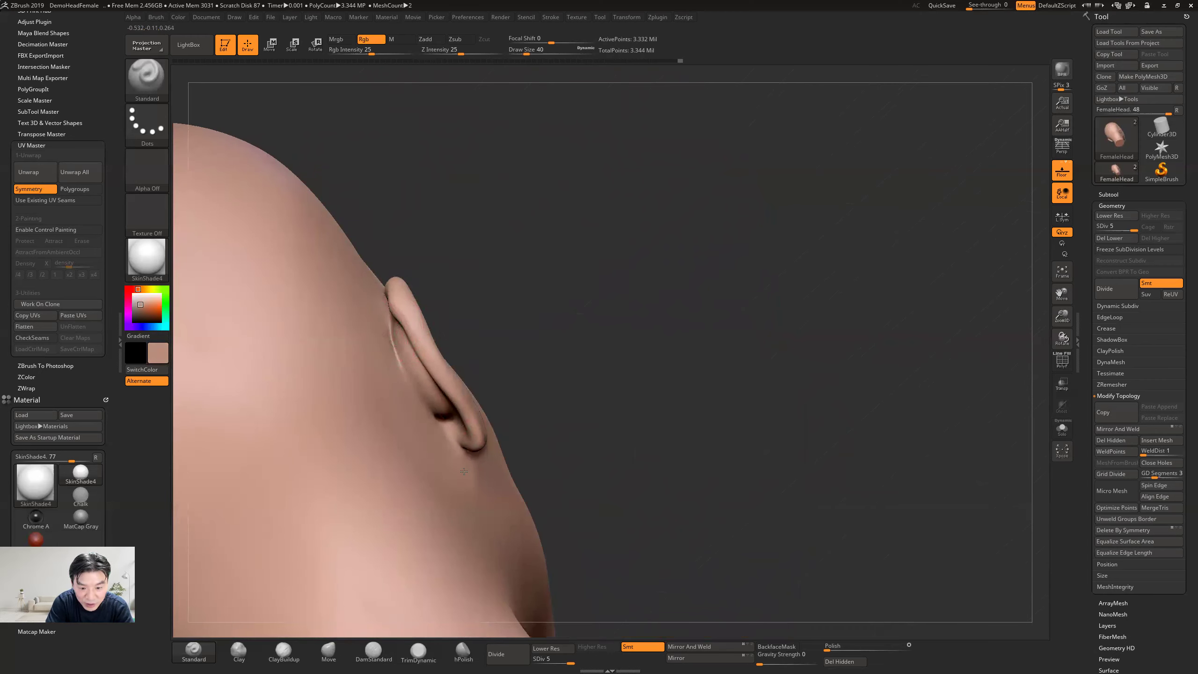
drag(571, 393, 463, 490)
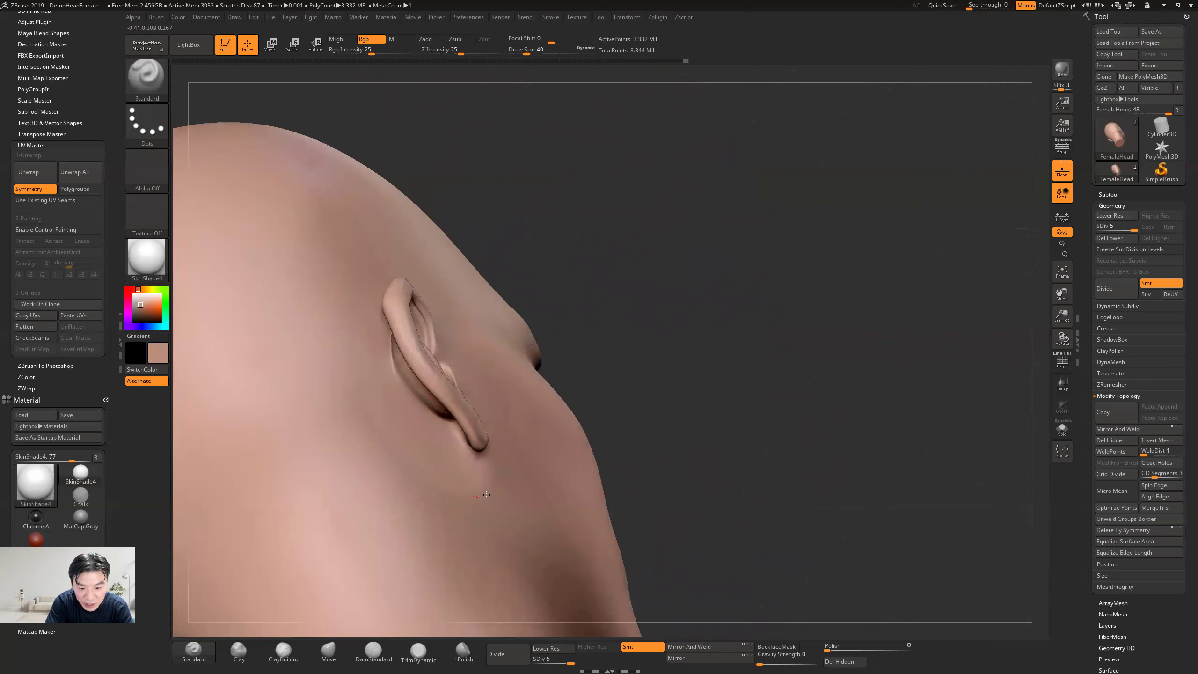
Step: Hide the eyes subtool
mouse_move(701, 359)
alt+mouse_down()
mouse_move(564, 362)
mouse_move(580, 406)
mouse_move(602, 367)
mouse_move(546, 395)
mouse_move(616, 321)
mouse_move(750, 331)
mouse_move(607, 326)
alt+mouse_up()
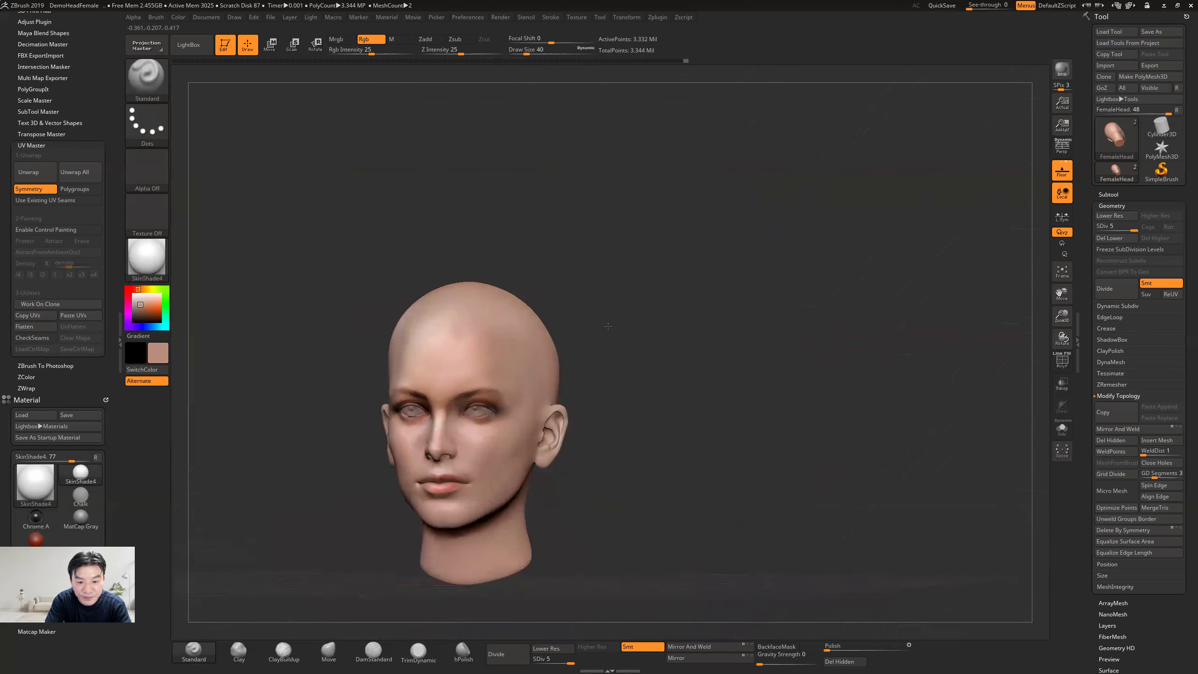
alt+drag(624, 400, 707, 369)
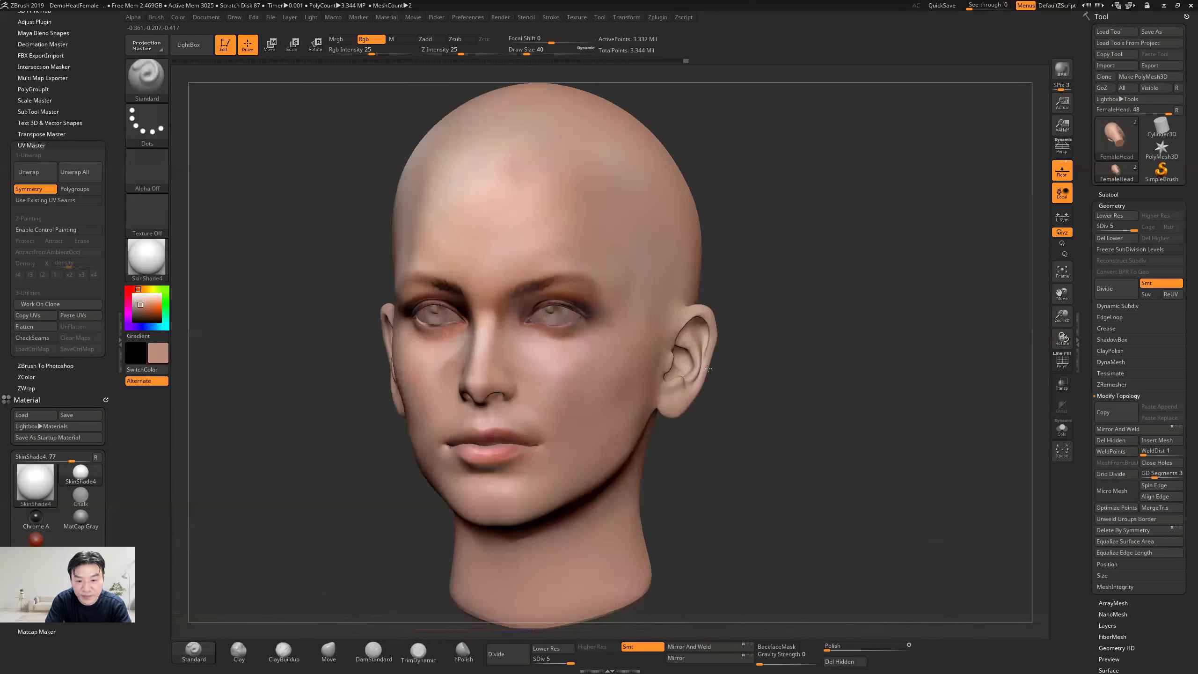
click(1107, 194)
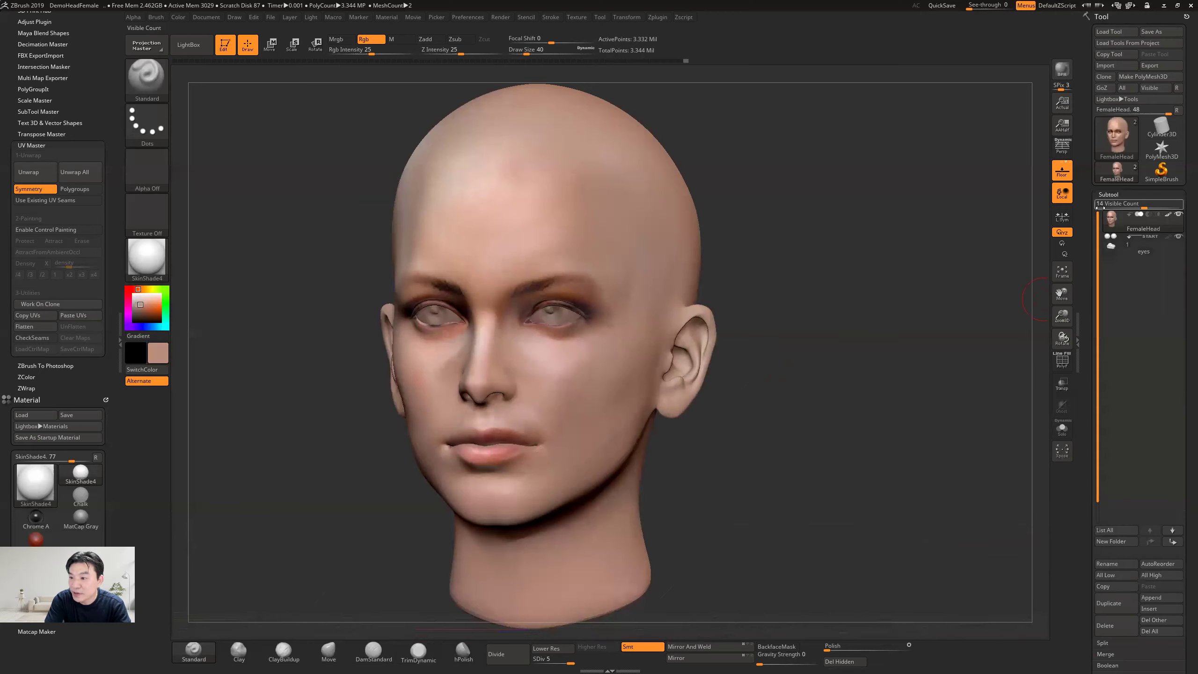
click(1178, 236)
mouse_move(1178, 237)
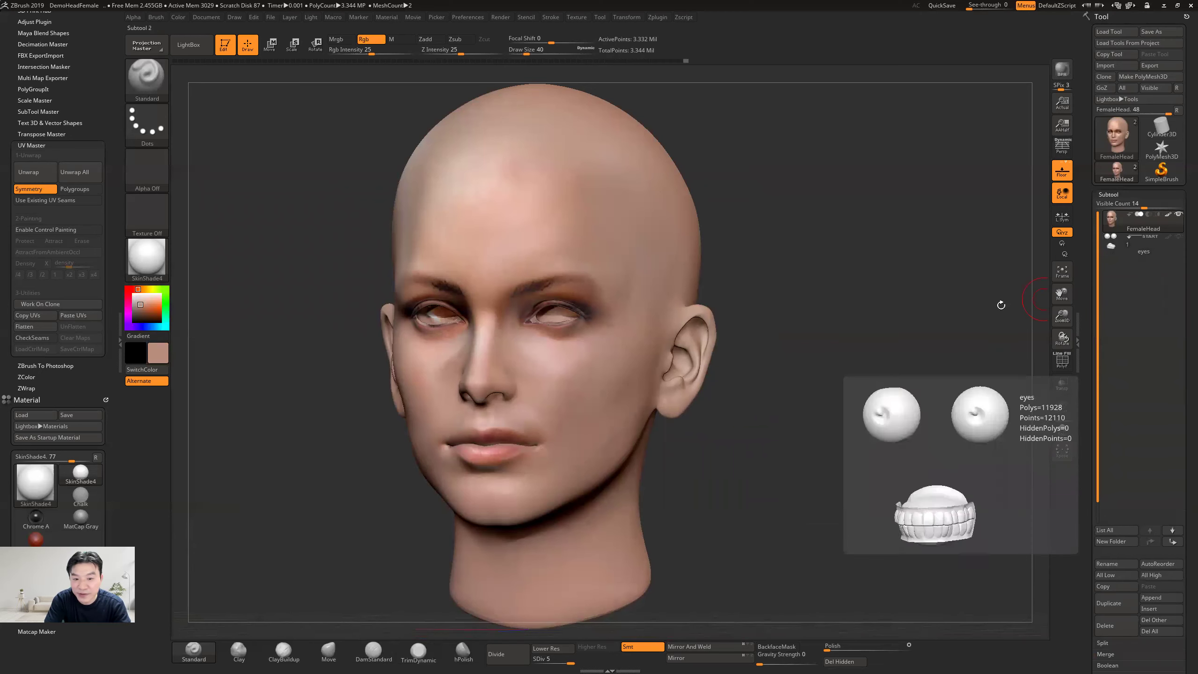
drag(840, 375, 733, 430)
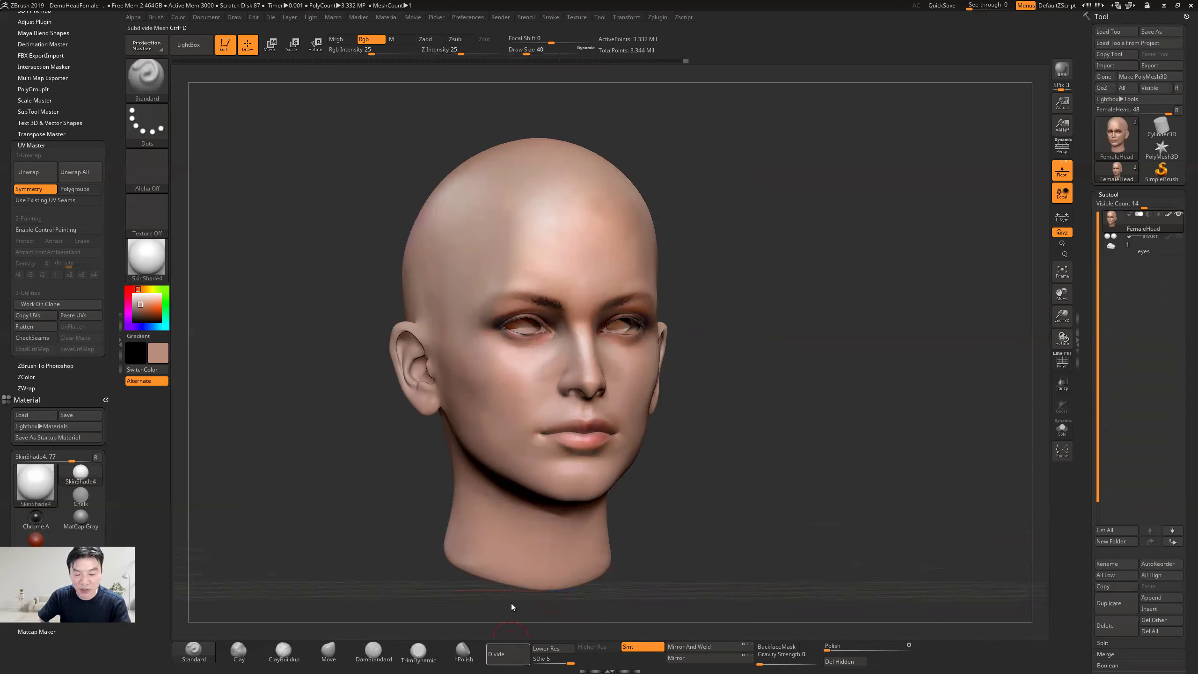
mouse_move(710, 473)
alt+mouse_down()
mouse_move(700, 464)
mouse_move(693, 482)
alt+mouse_up()
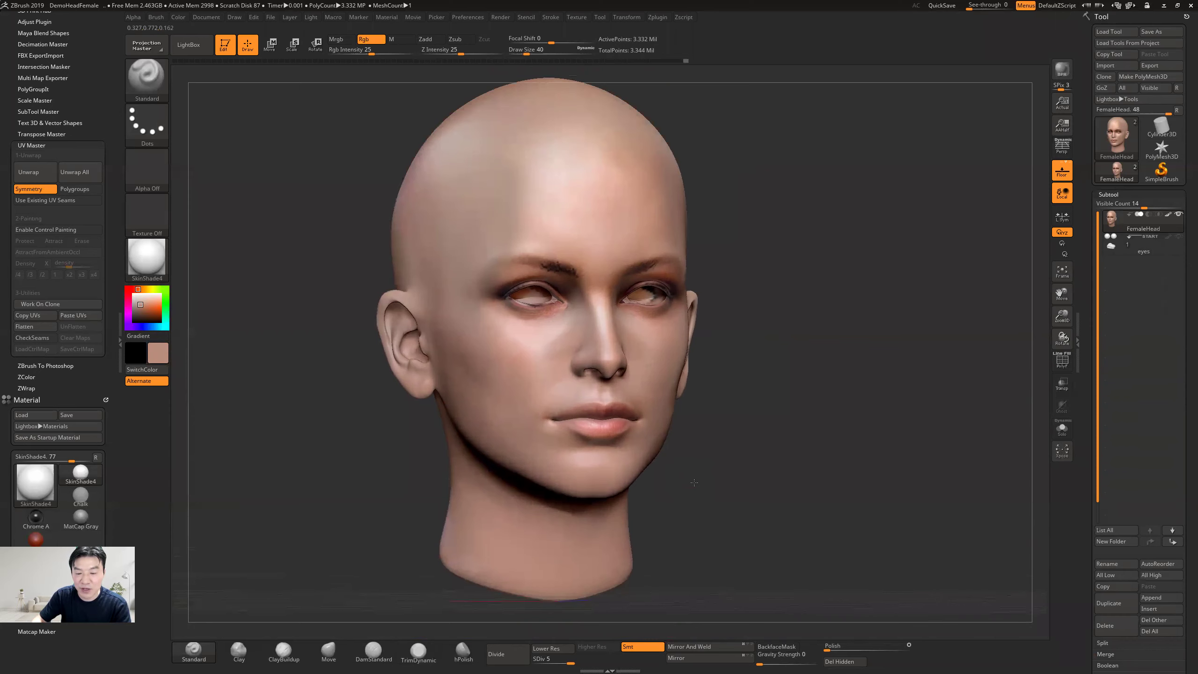
click(578, 19)
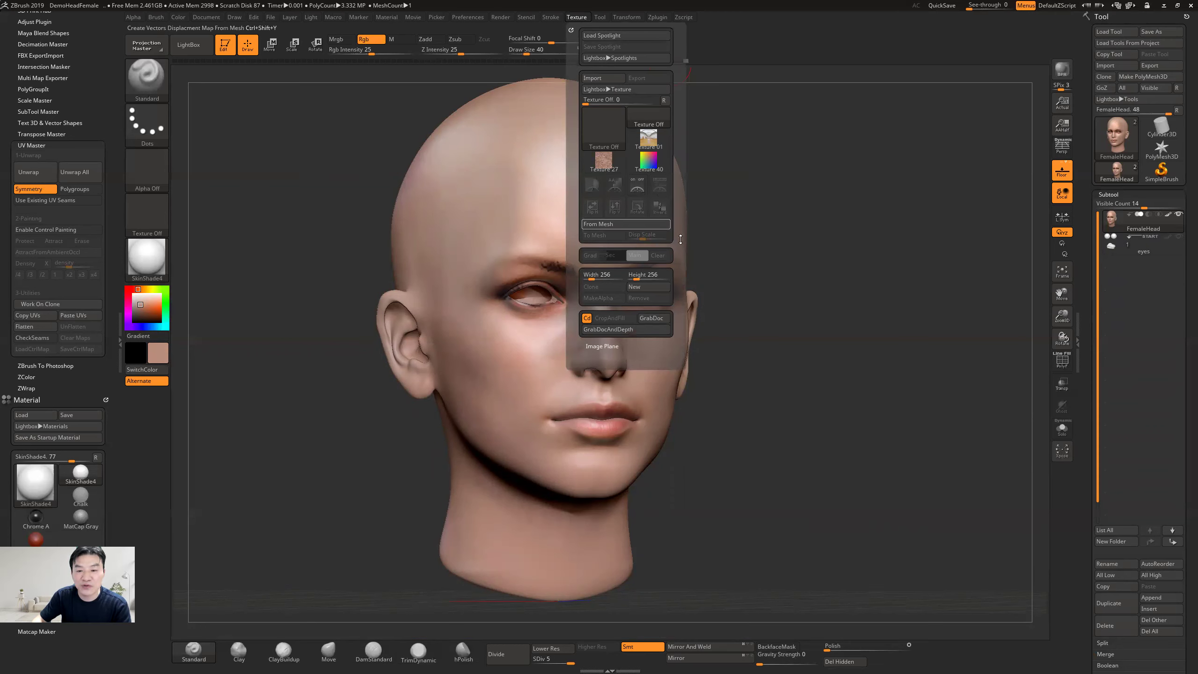
drag(811, 415, 794, 444)
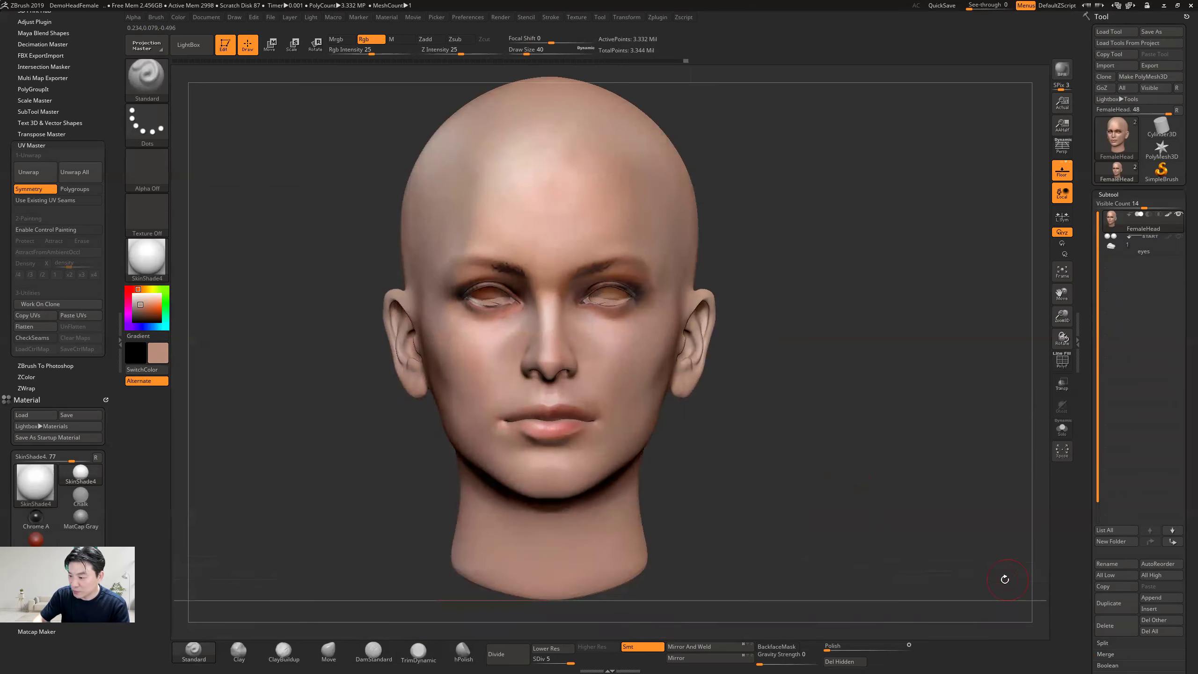